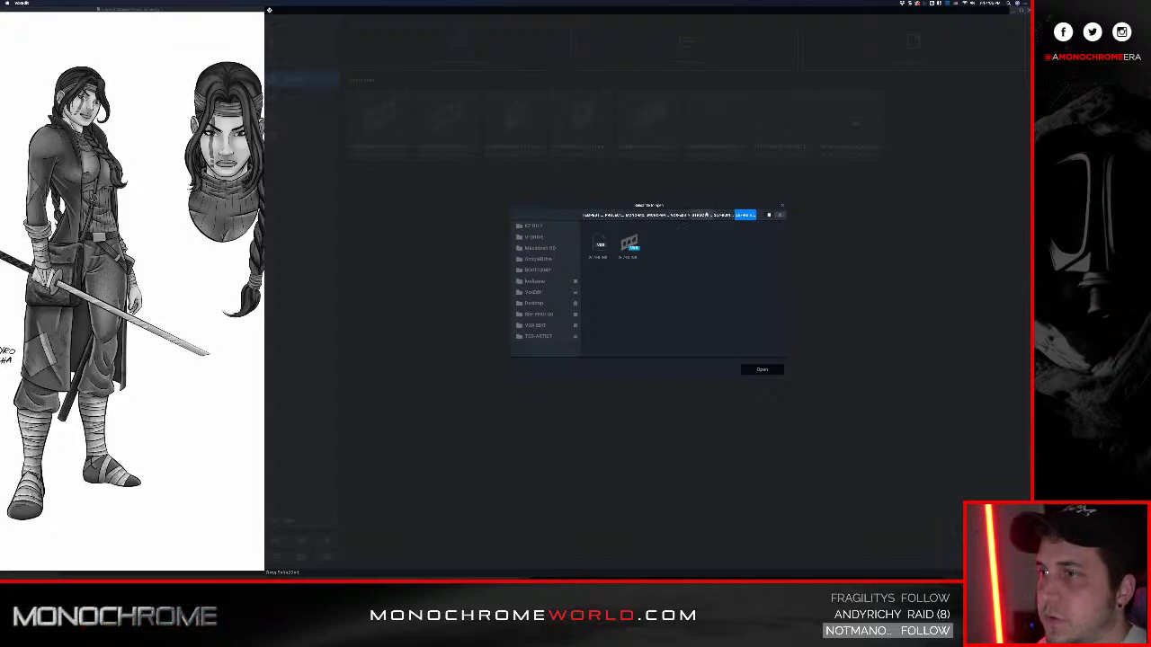
# Browse through the character folders and open the dark-haired avatar project Avatar_V2
pyautogui.click(681, 215)
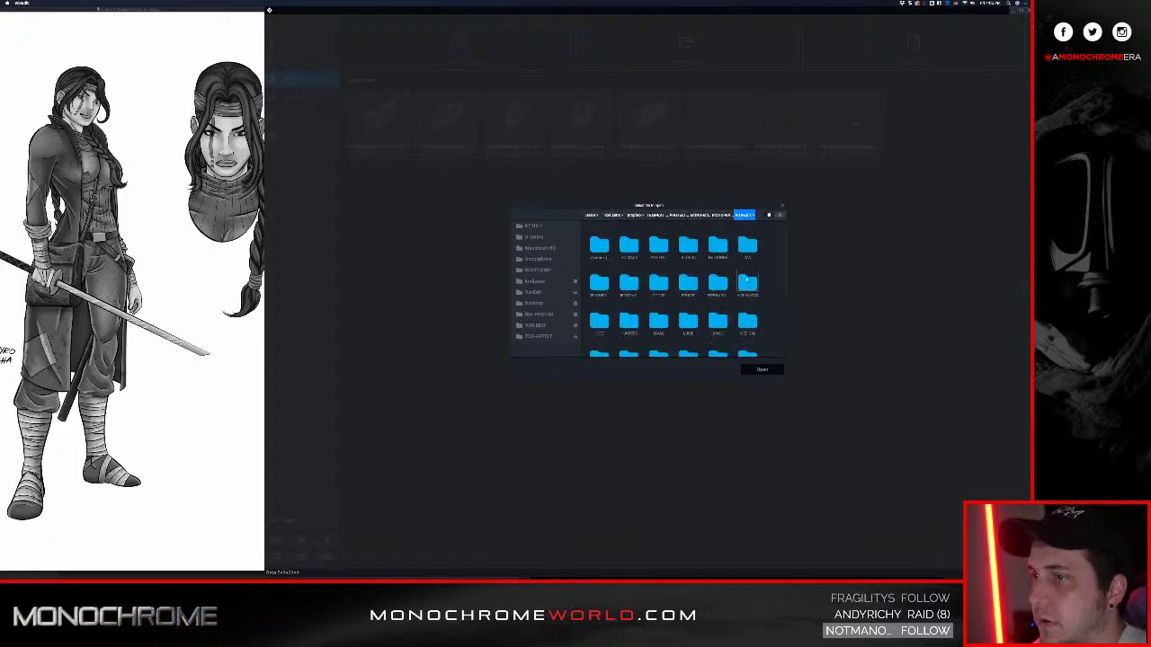
pyautogui.doubleClick(631, 321)
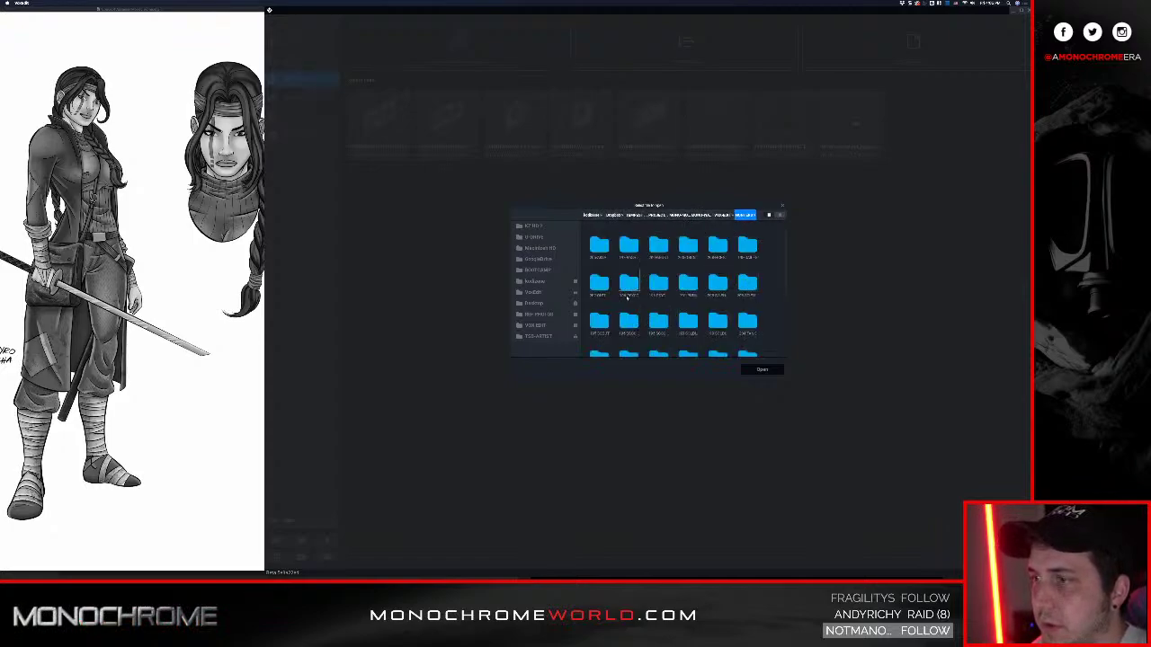
pyautogui.doubleClick(604, 249)
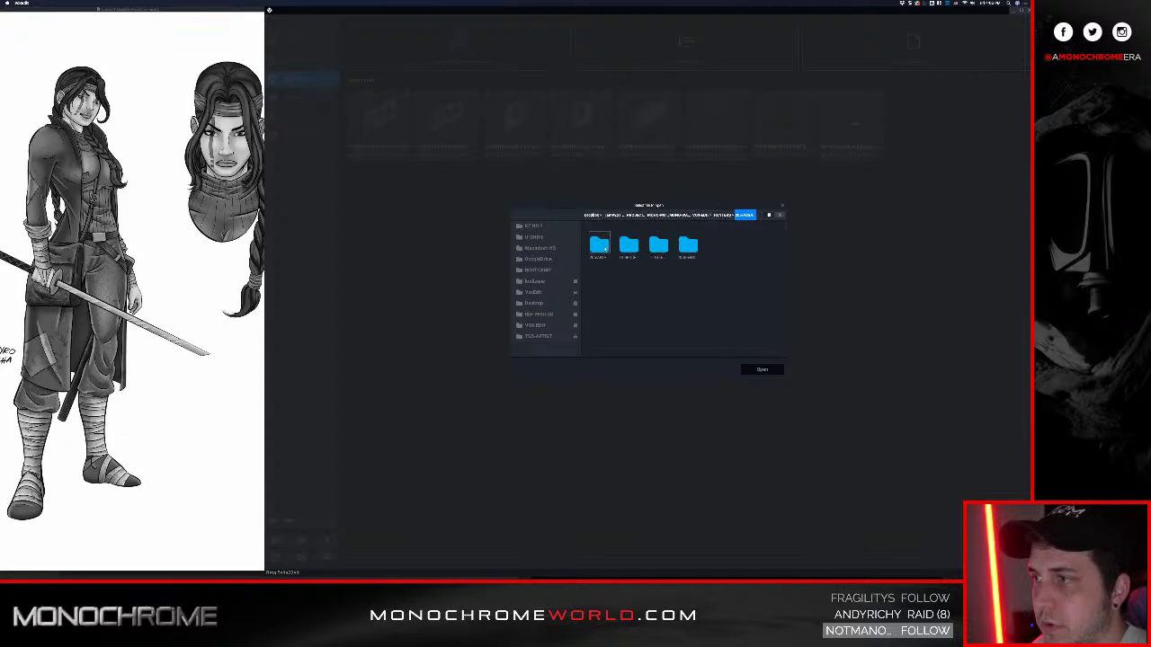
pyautogui.doubleClick(603, 245)
pyautogui.click(629, 243)
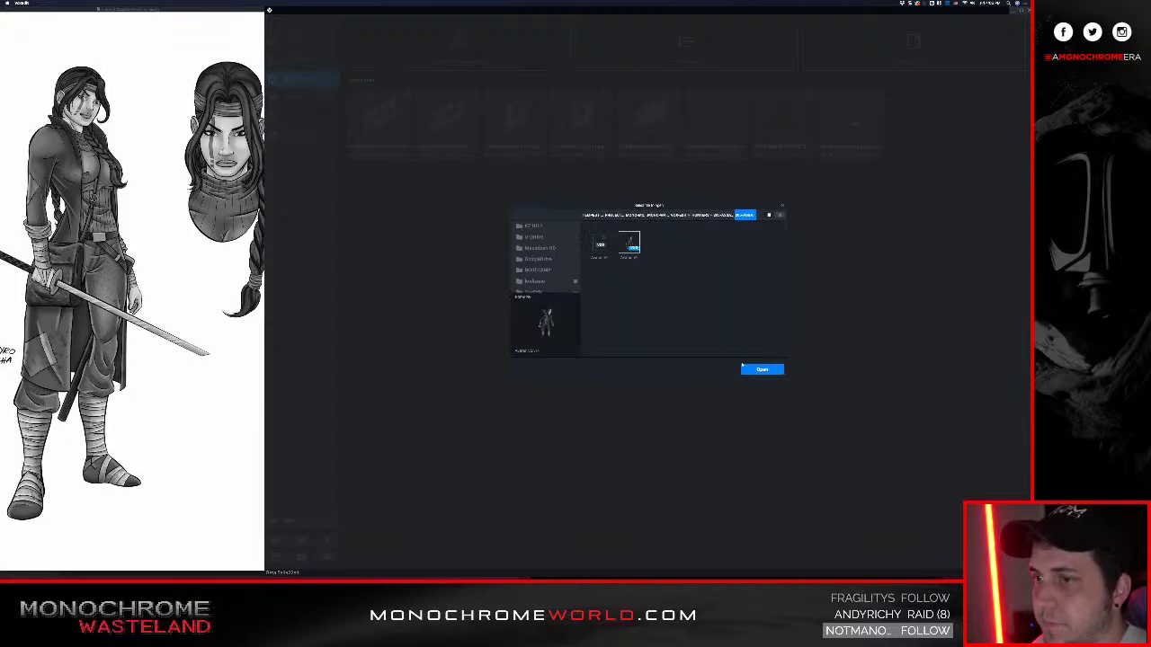
pyautogui.click(756, 372)
# Examine the avatar's full body up close from the front and side
pyautogui.moveTo(604, 221); pyautogui.dragTo(597, 277, button='middle')
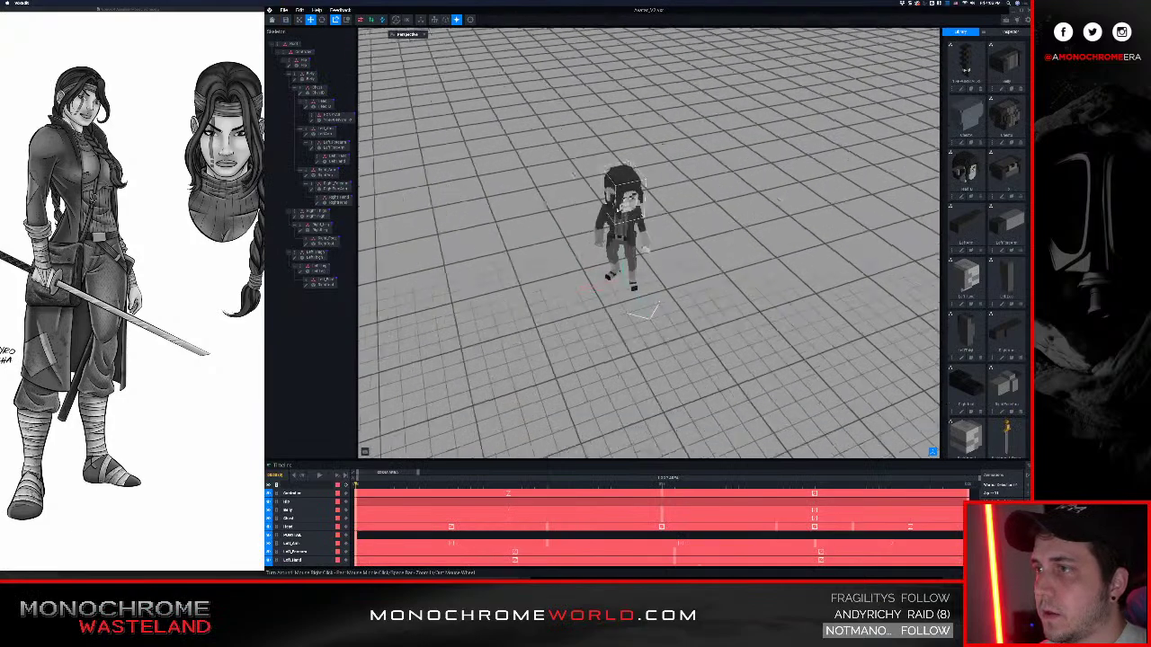
pyautogui.scroll(3, 598, 277)
pyautogui.moveTo(598, 277); pyautogui.dragTo(617, 180, button='right')
pyautogui.scroll(3, 616, 180)
pyautogui.scroll(-2, 621, 233)
pyautogui.moveTo(621, 235); pyautogui.dragTo(618, 210, button='right')
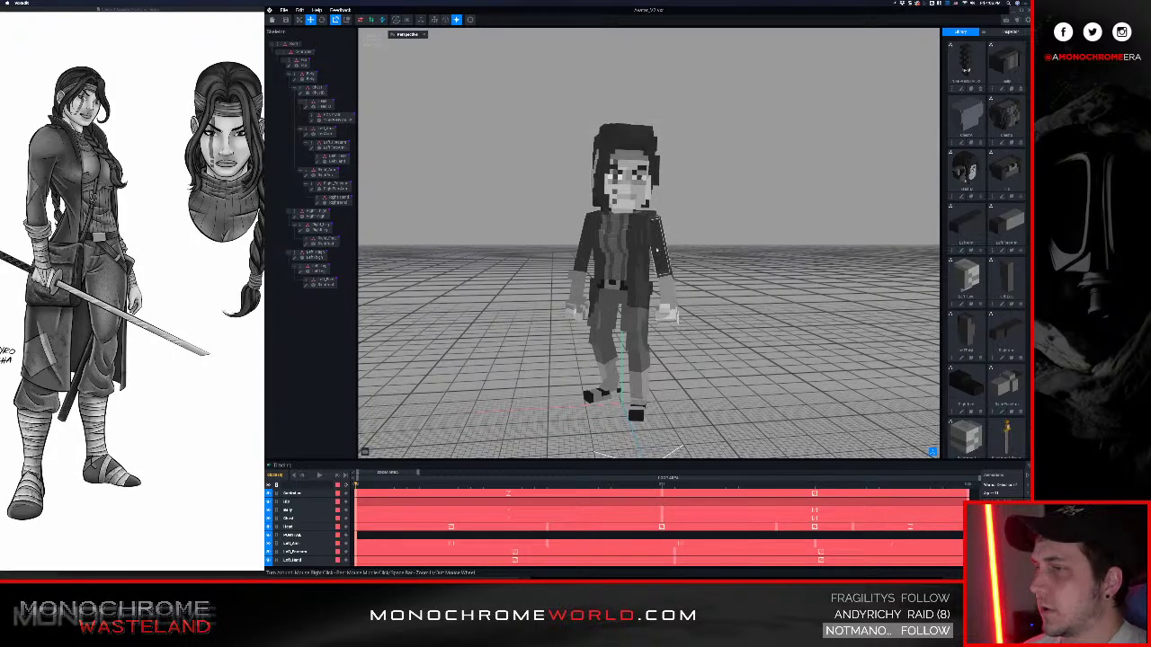
pyautogui.moveTo(719, 264); pyautogui.dragTo(630, 255, button='right')
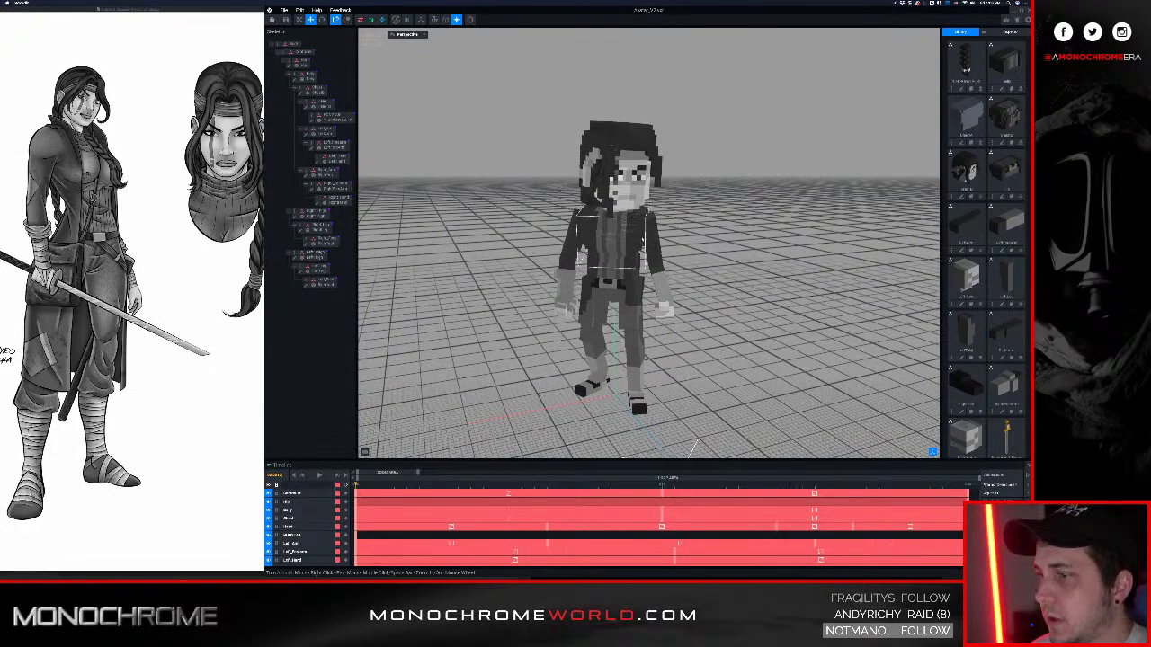
# Compare the avatar's head, coat and legs with the reference drawing of the sword-carrying character
pyautogui.click(205, 11)
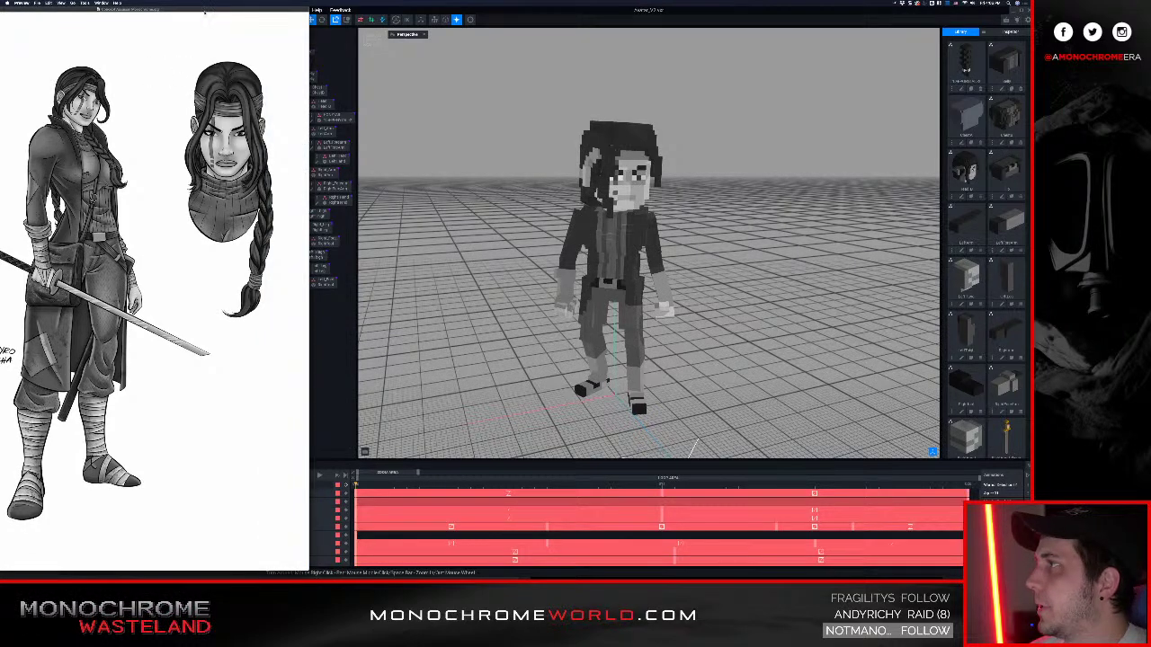
pyautogui.moveTo(205, 11)
pyautogui.mouseDown()
pyautogui.moveTo(224, 10)
pyautogui.moveTo(204, 11)
pyautogui.mouseUp()
pyautogui.click(540, 99)
pyautogui.scroll(3, 613, 193)
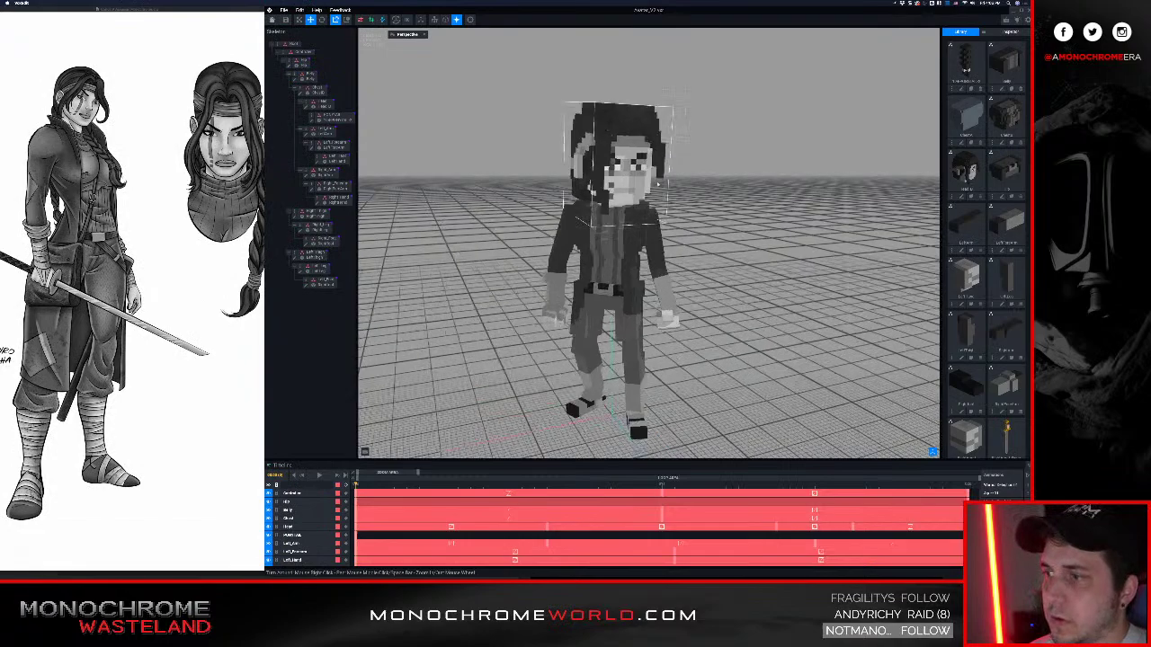
pyautogui.moveTo(611, 255); pyautogui.dragTo(610, 255, button='right')
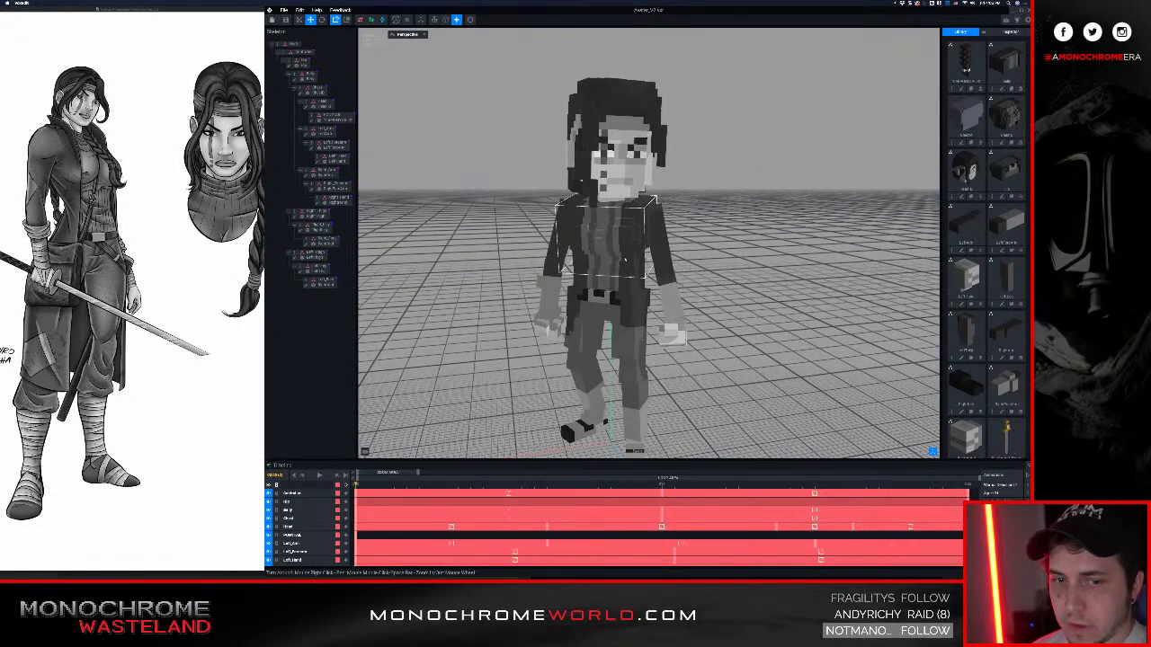
pyautogui.scroll(-4, 623, 262)
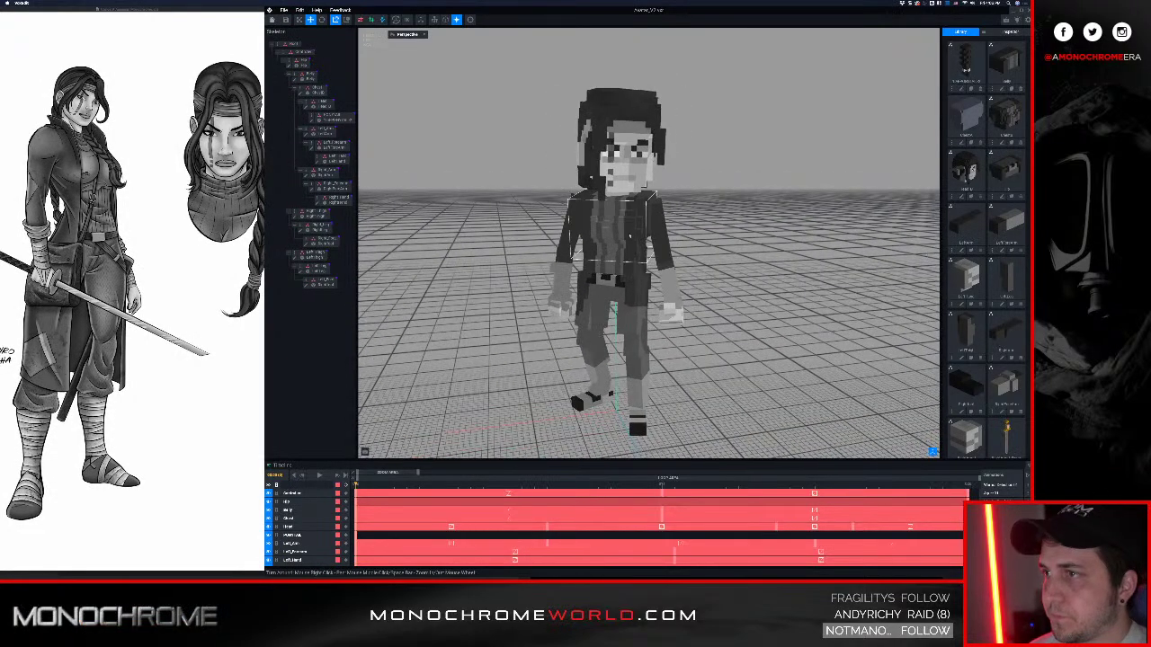
pyautogui.moveTo(632, 392)
pyautogui.mouseDown(button='right')
pyautogui.moveTo(737, 387)
pyautogui.moveTo(633, 395)
pyautogui.mouseUp(button='right')
pyautogui.moveTo(629, 233); pyautogui.dragTo(629, 236, button='right')
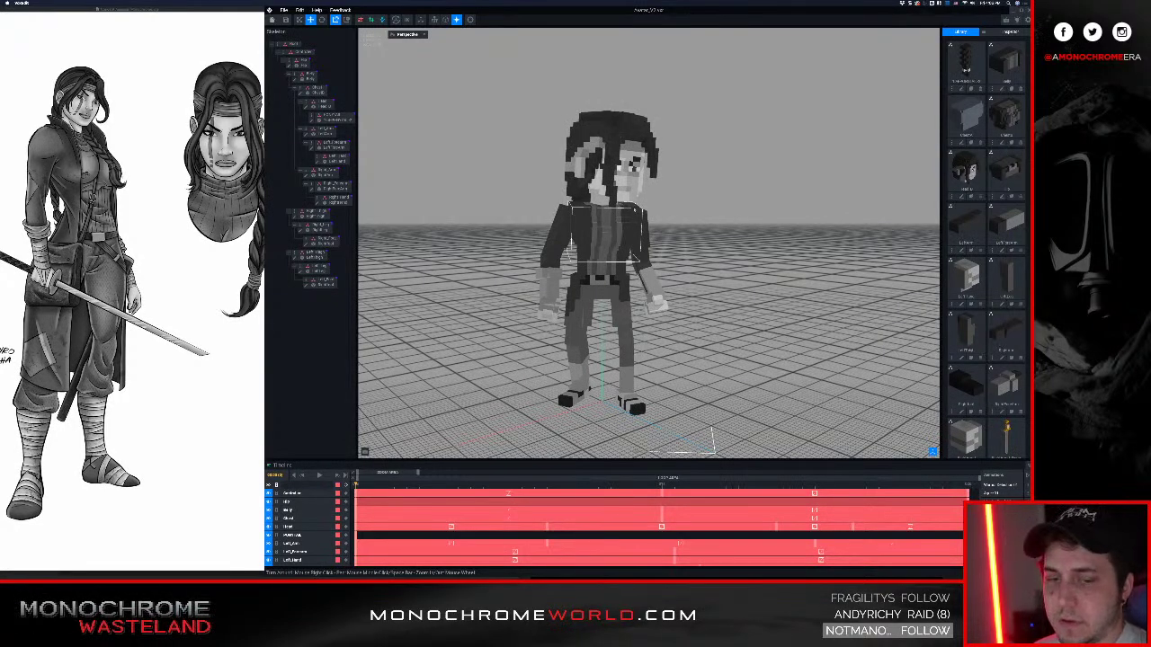
pyautogui.click(633, 189)
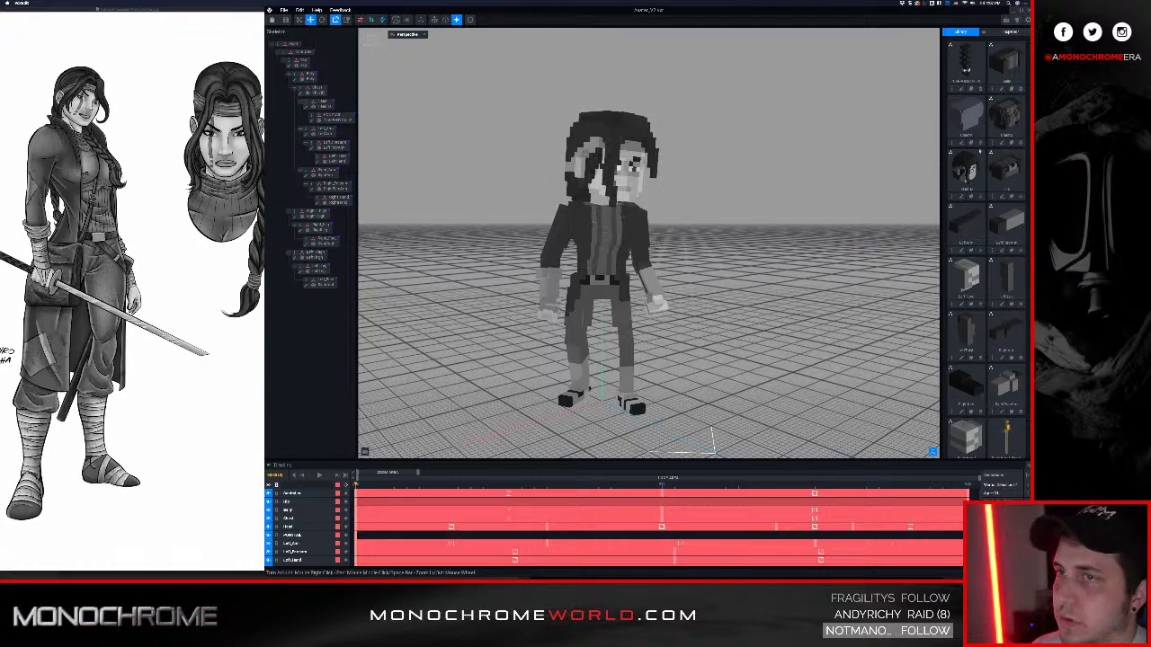
# Create a new model named Sword in the avatar's library
pyautogui.click(983, 32)
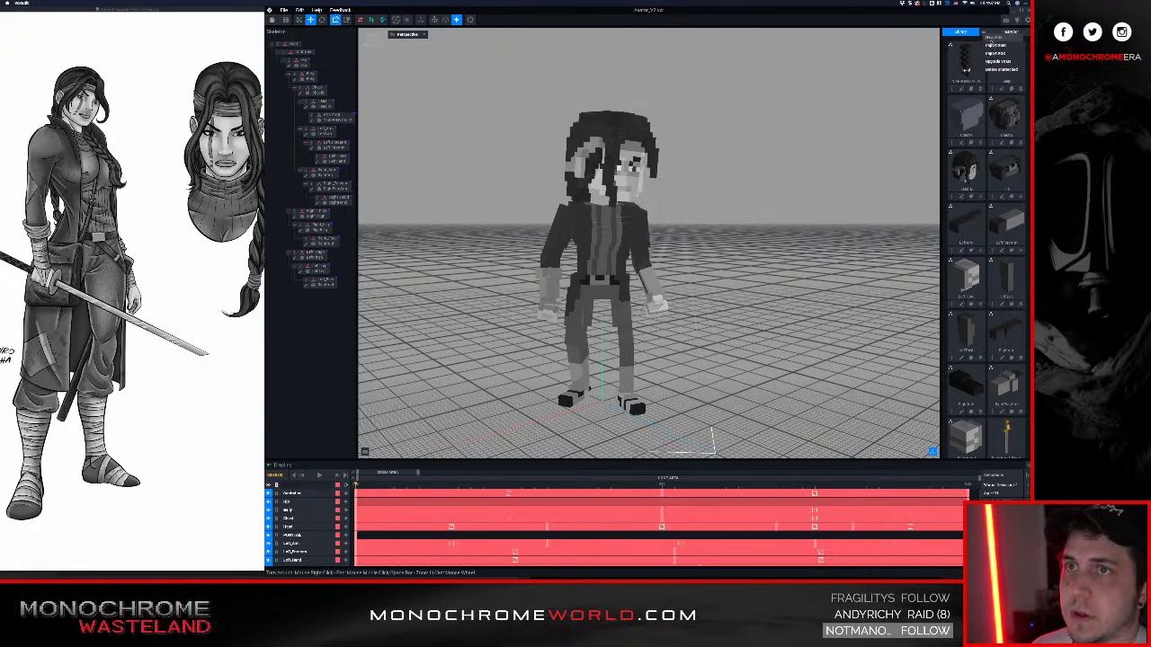
pyautogui.click(992, 39)
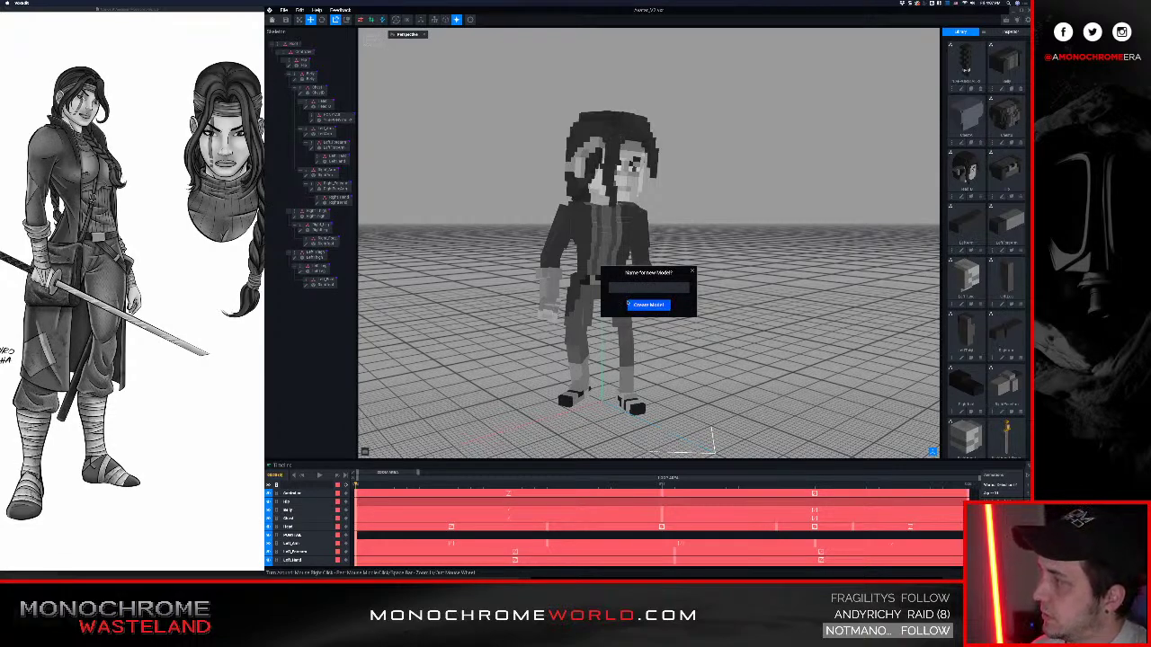
pyautogui.write('Sword')
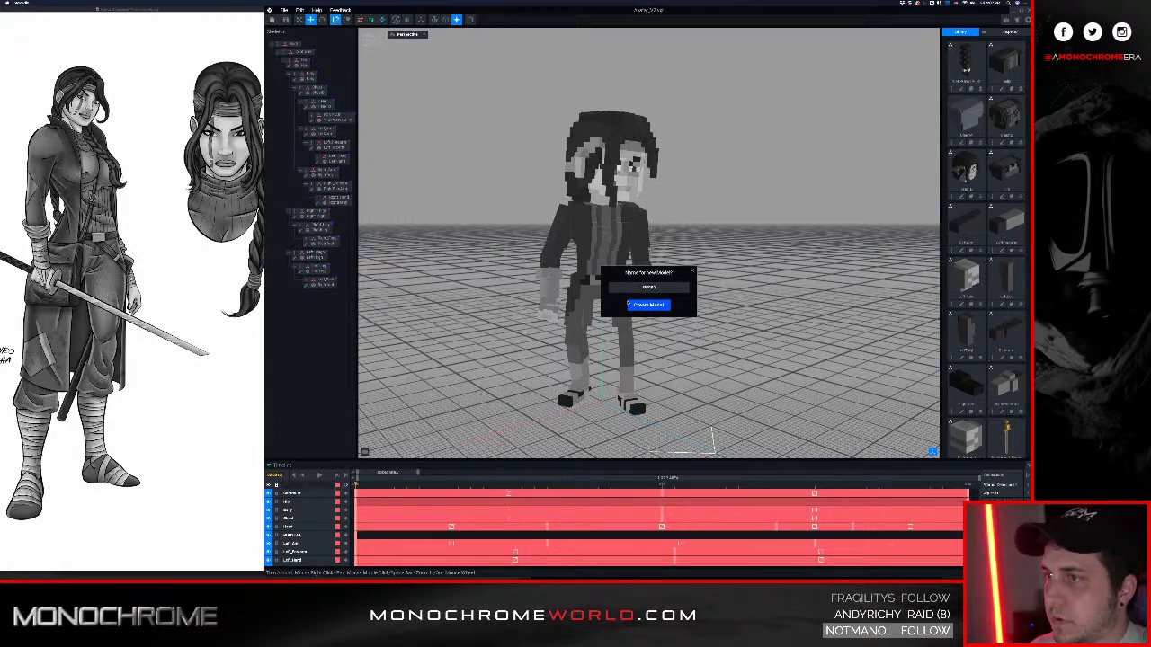
pyautogui.click(628, 304)
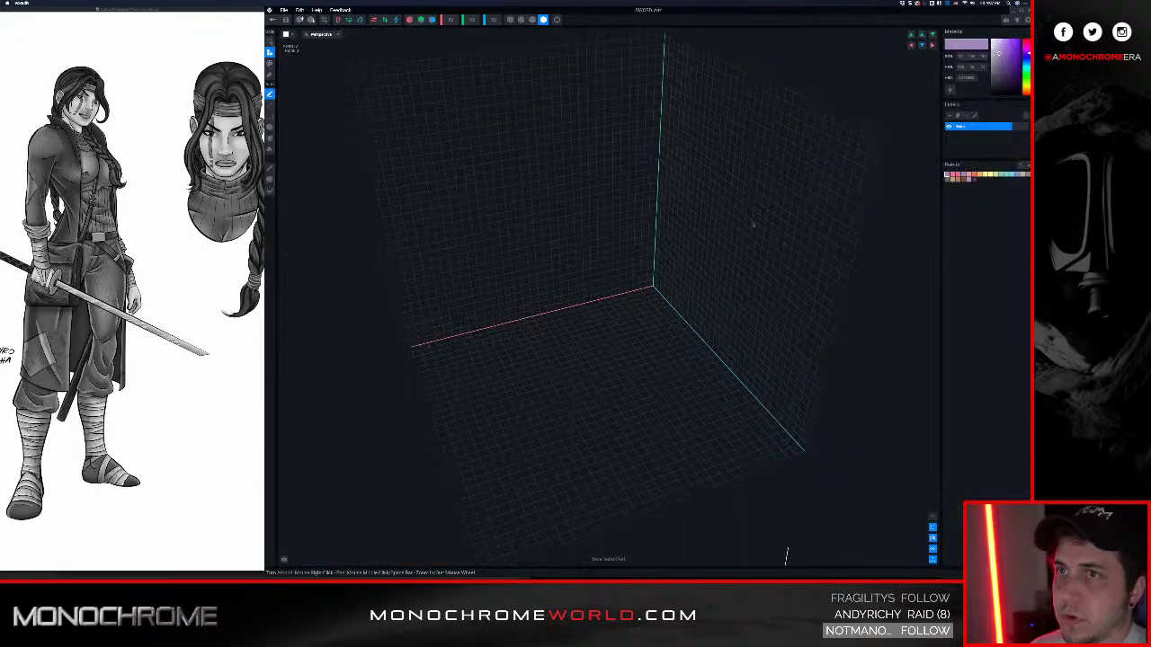
# Increase the depth of the sword model's volume and set its width to 5 voxels
pyautogui.scroll(-3, 527, 289)
pyautogui.moveTo(569, 307); pyautogui.dragTo(566, 306, button='right')
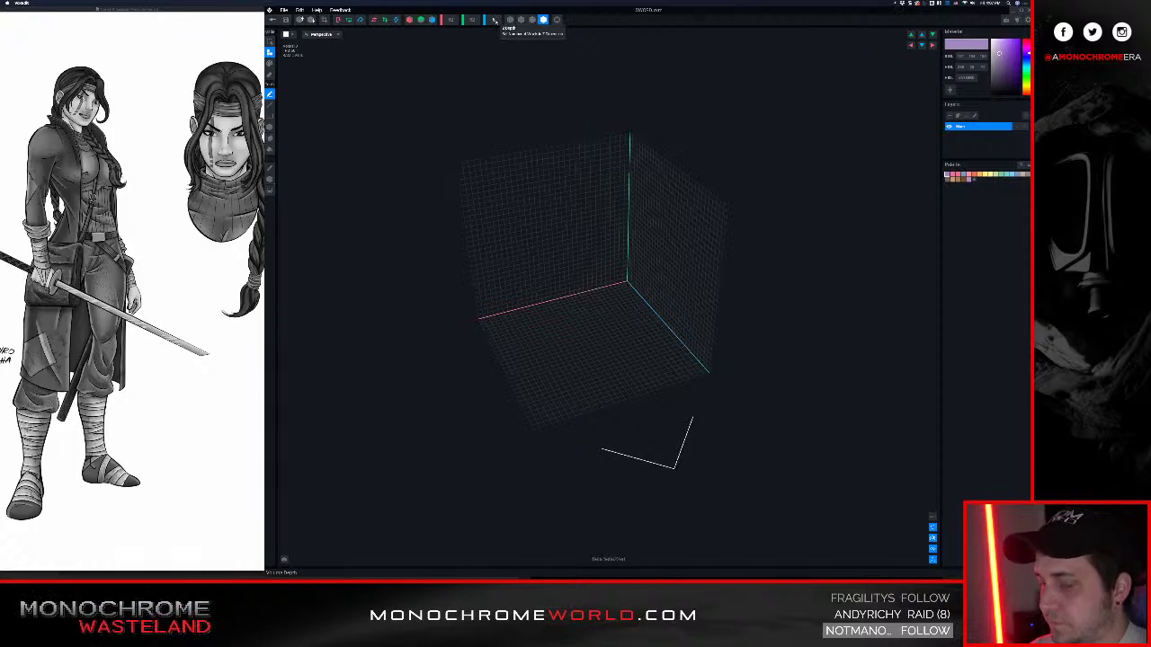
pyautogui.press('Return')
pyautogui.click(451, 21)
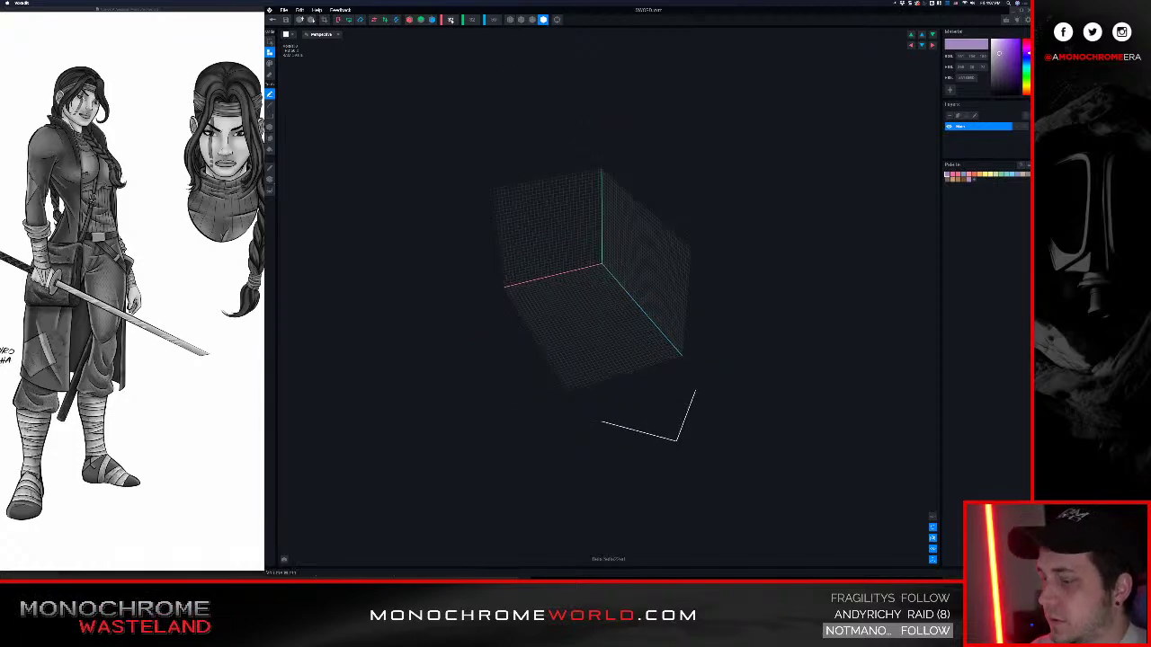
pyautogui.write('5')
pyautogui.press('Return')
pyautogui.scroll(3, 566, 262)
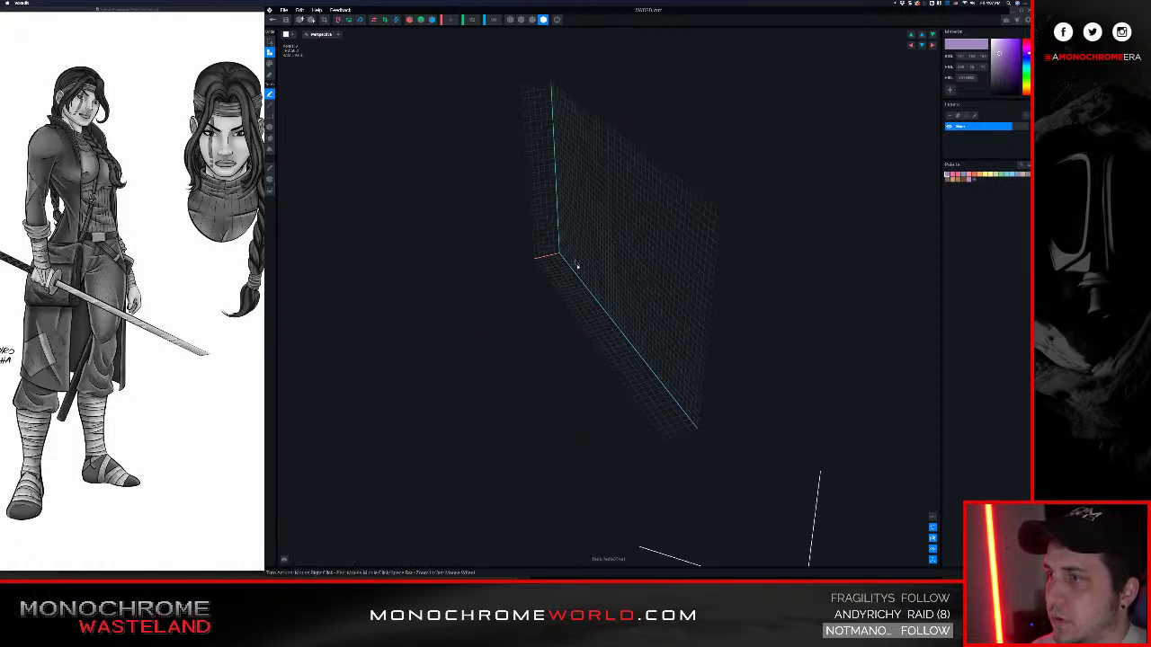
pyautogui.scroll(2, 563, 242)
pyautogui.scroll(-3, 563, 240)
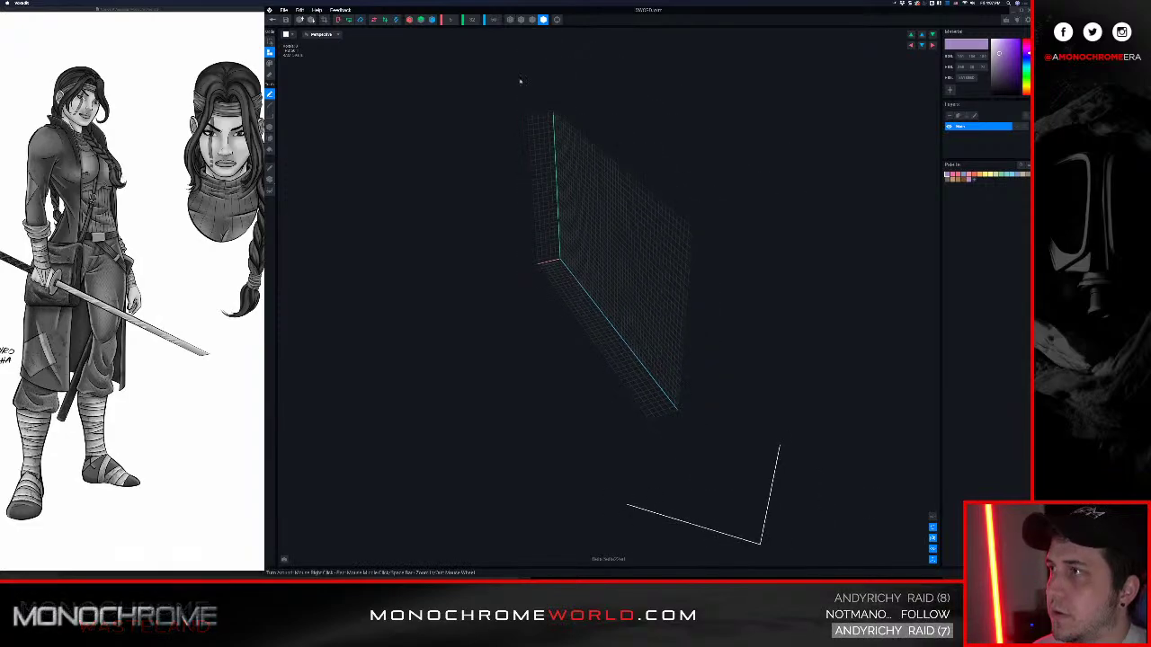
# Set the height of the sword model's volume to 5 voxels
pyautogui.click(472, 19)
pyautogui.write('5')
pyautogui.press('Return')
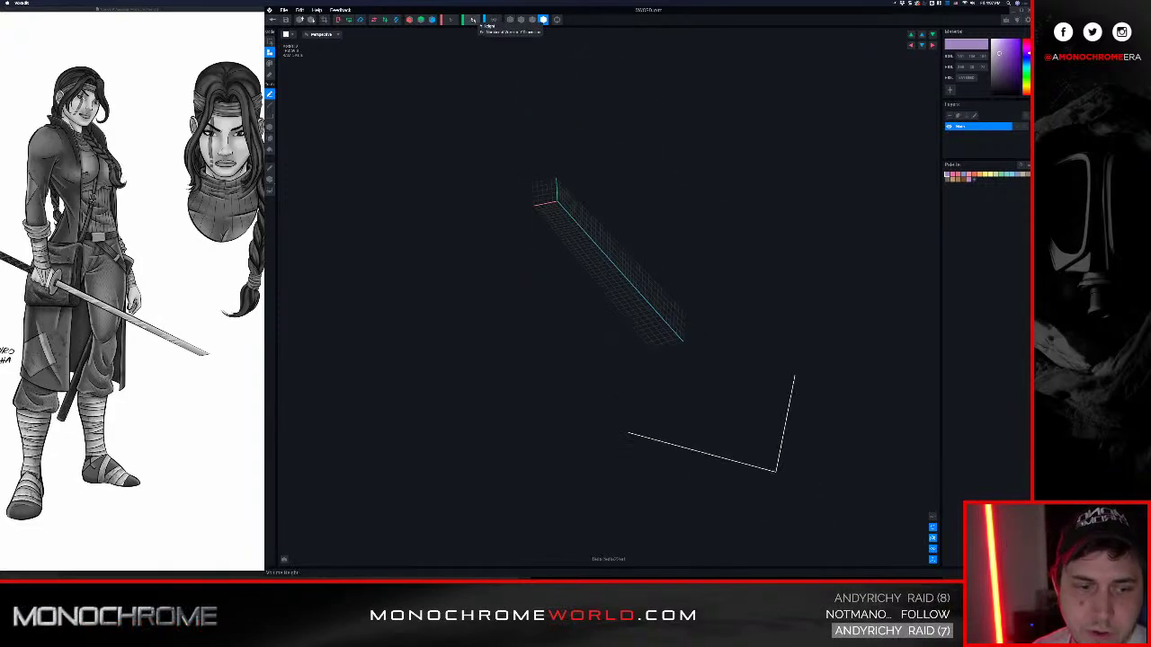
pyautogui.moveTo(572, 211); pyautogui.dragTo(558, 298, button='right')
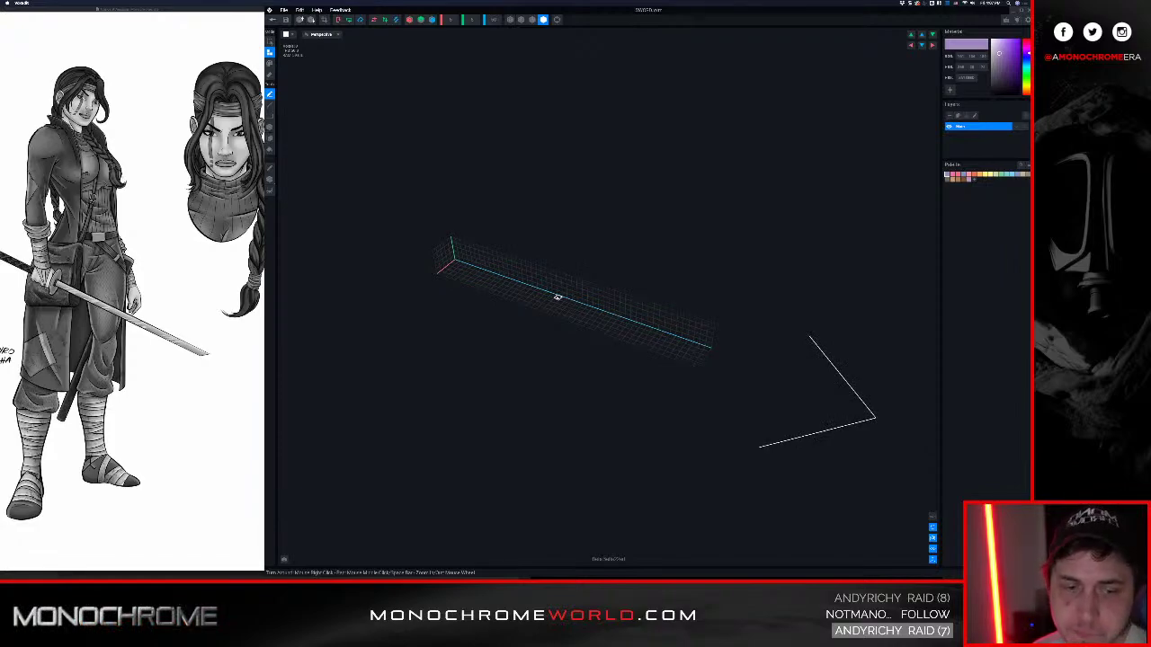
pyautogui.moveTo(558, 297); pyautogui.dragTo(564, 319, button='right')
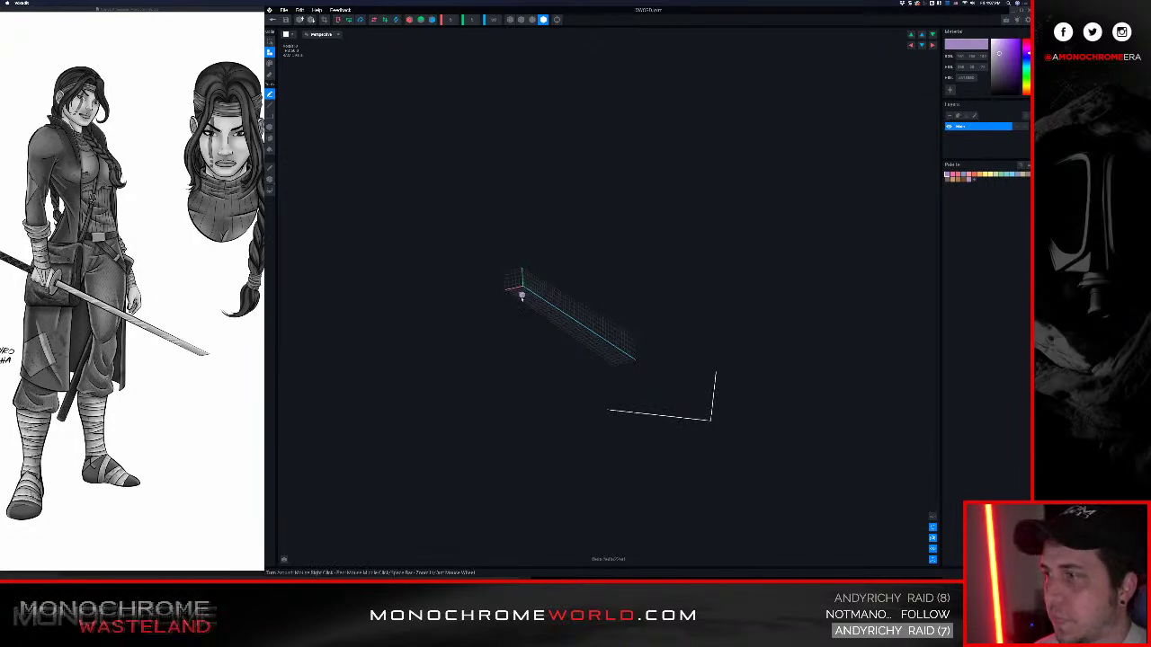
pyautogui.scroll(2, 529, 300)
pyautogui.scroll(1, 528, 284)
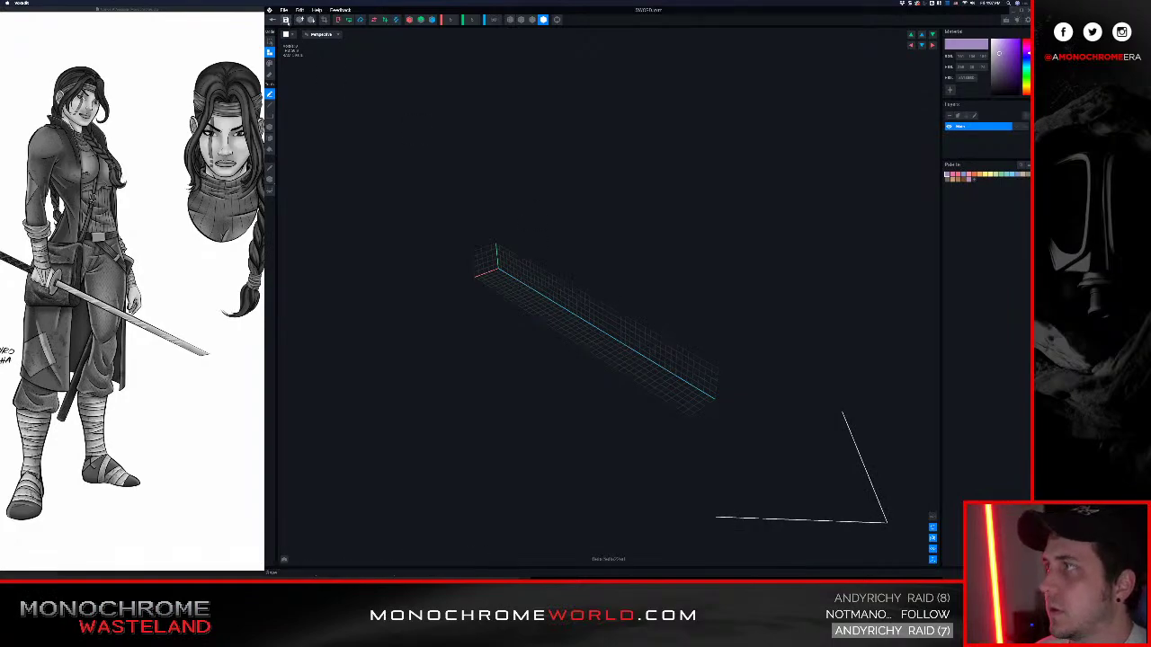
# Save and close the sword model and the avatar project, returning to the start screen
pyautogui.click(285, 19)
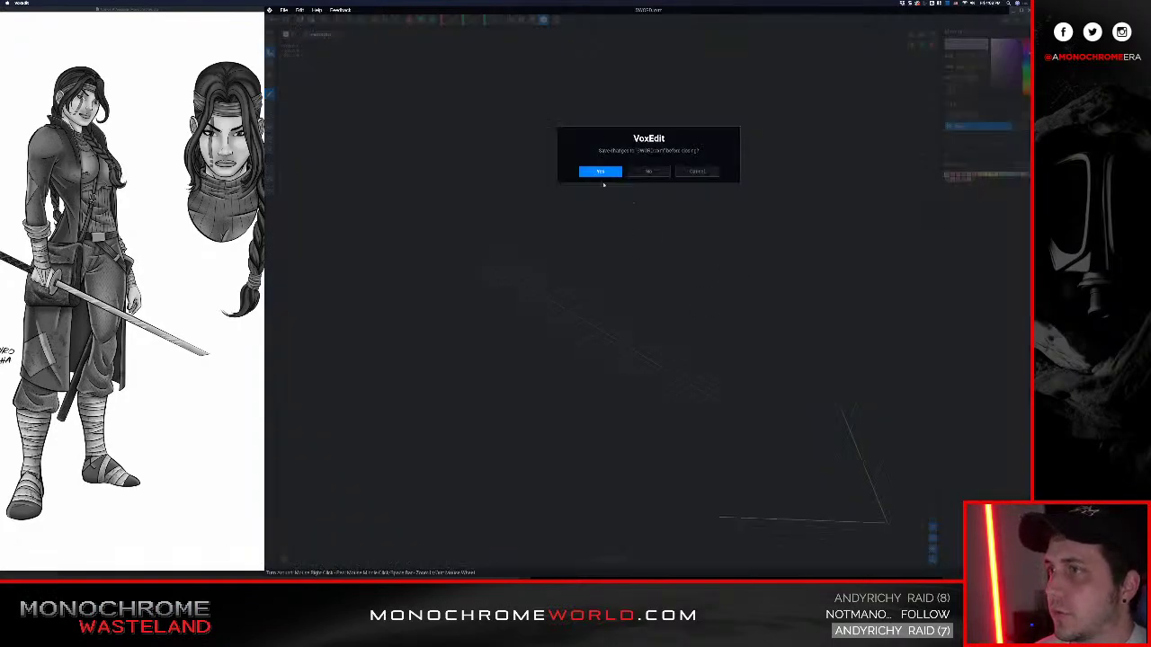
pyautogui.click(600, 172)
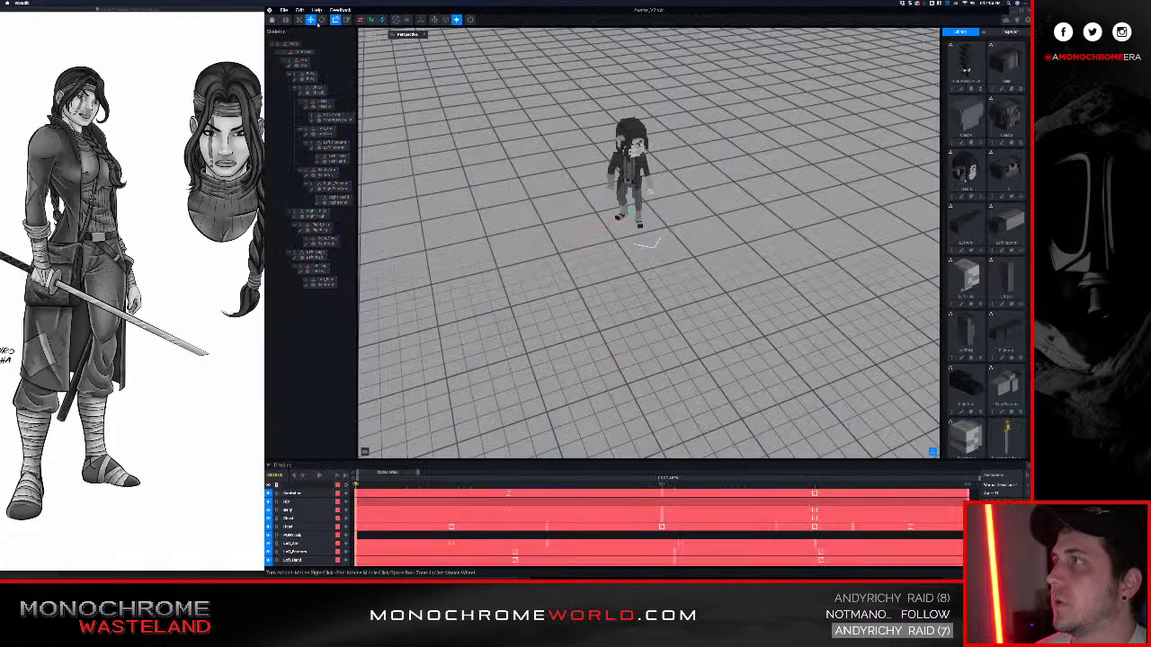
pyautogui.click(285, 19)
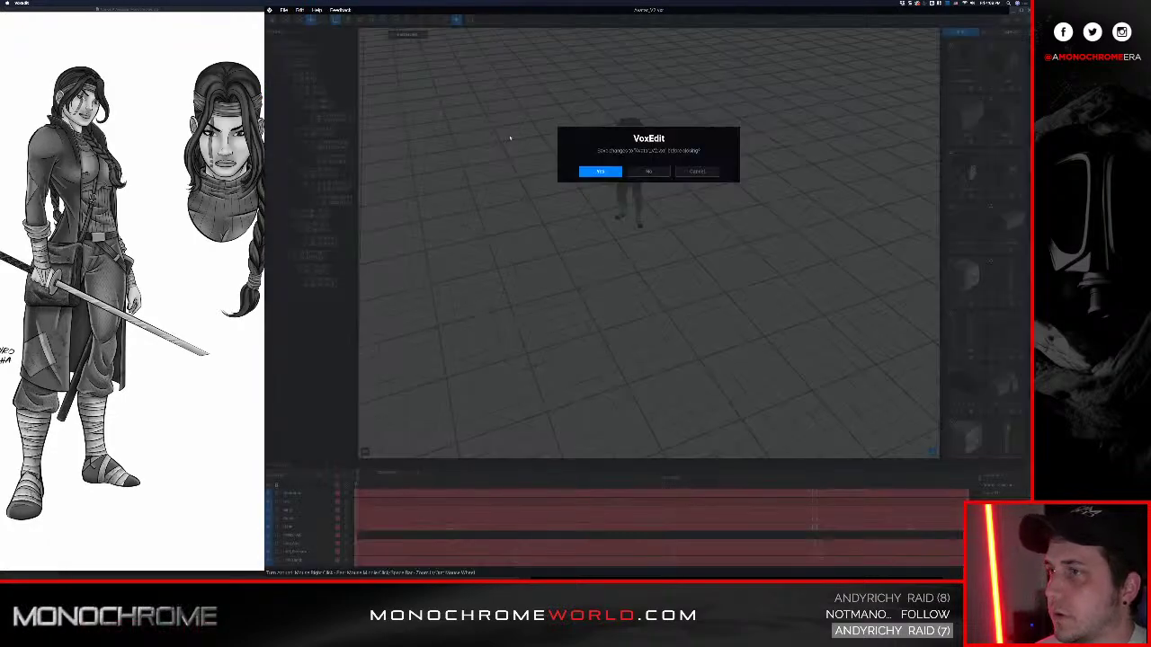
pyautogui.click(600, 172)
# Browse to another character's folder and open the large human project with spiked armour
pyautogui.click(708, 52)
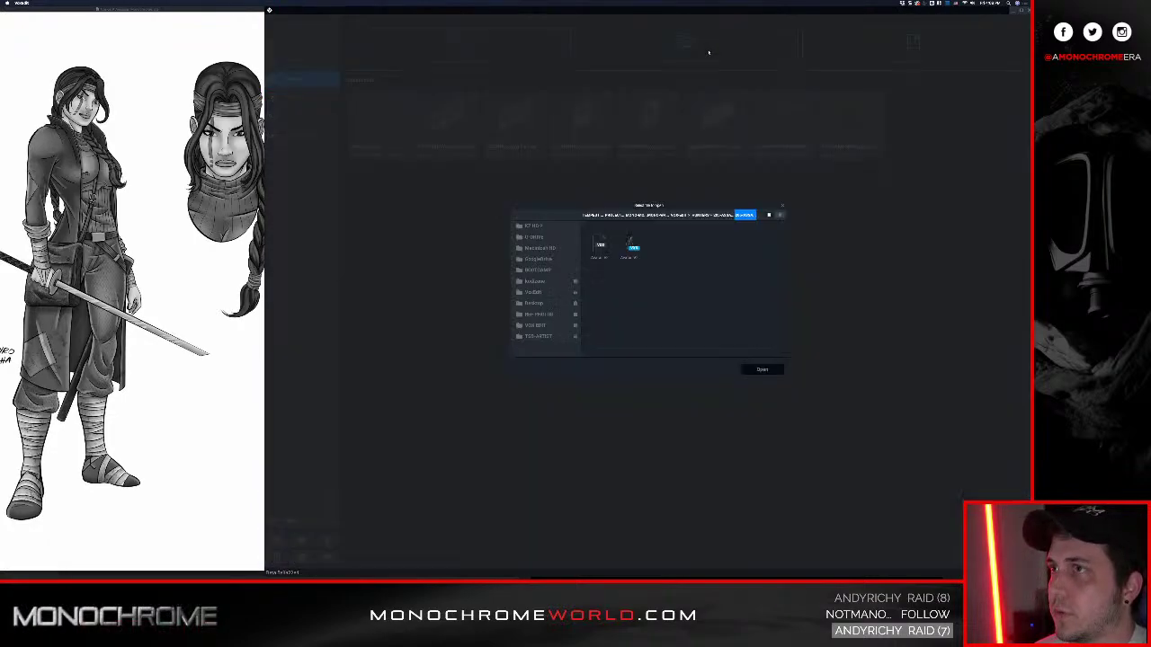
pyautogui.click(701, 214)
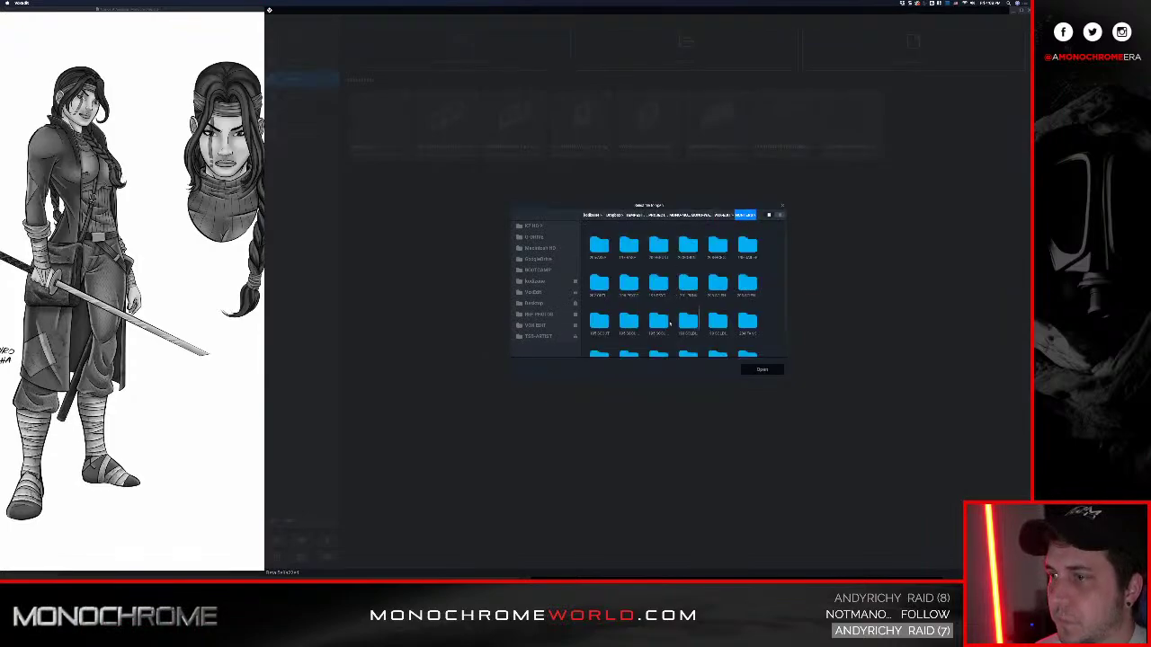
pyautogui.scroll(-1, 743, 289)
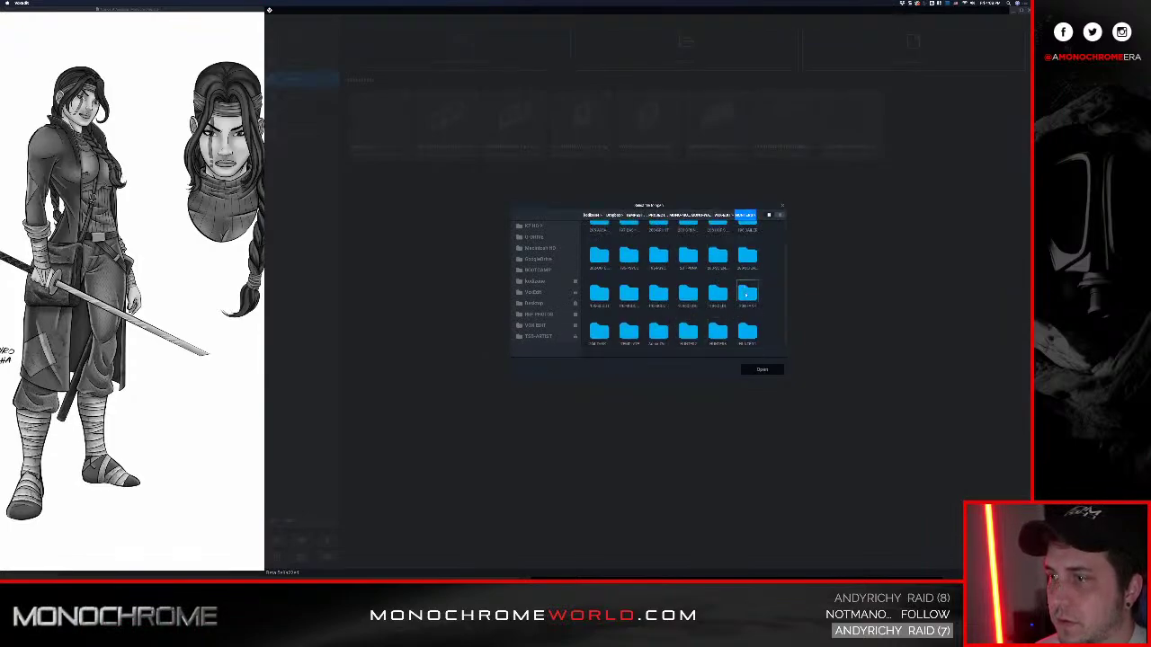
pyautogui.doubleClick(747, 294)
pyautogui.doubleClick(599, 244)
pyautogui.click(633, 245)
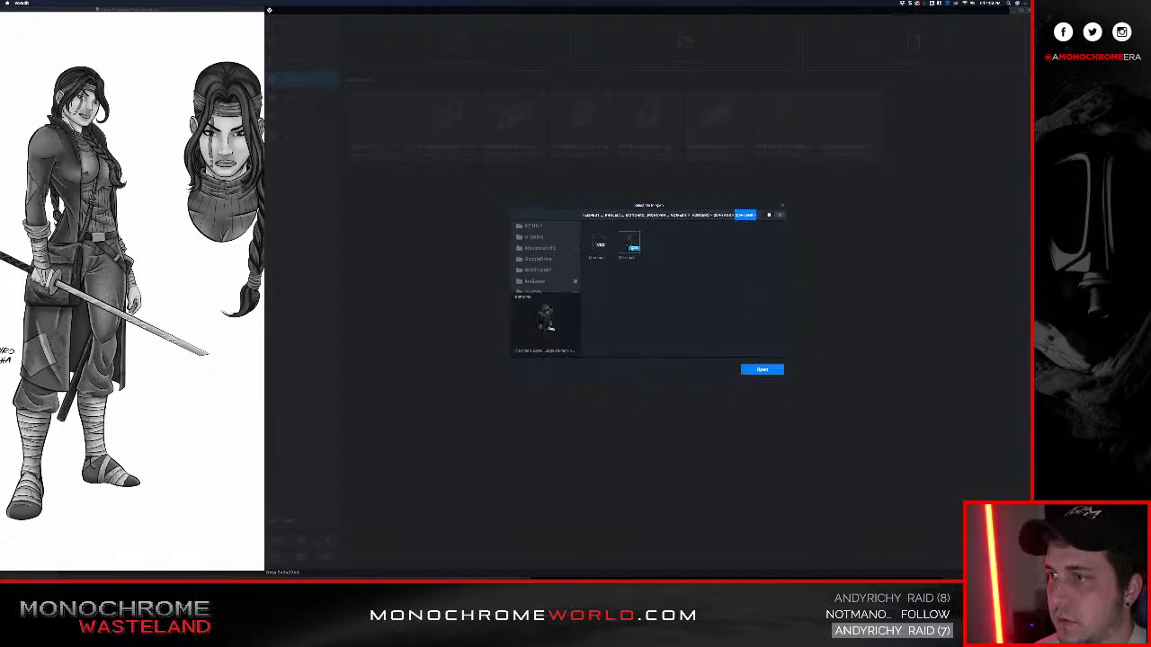
pyautogui.click(762, 369)
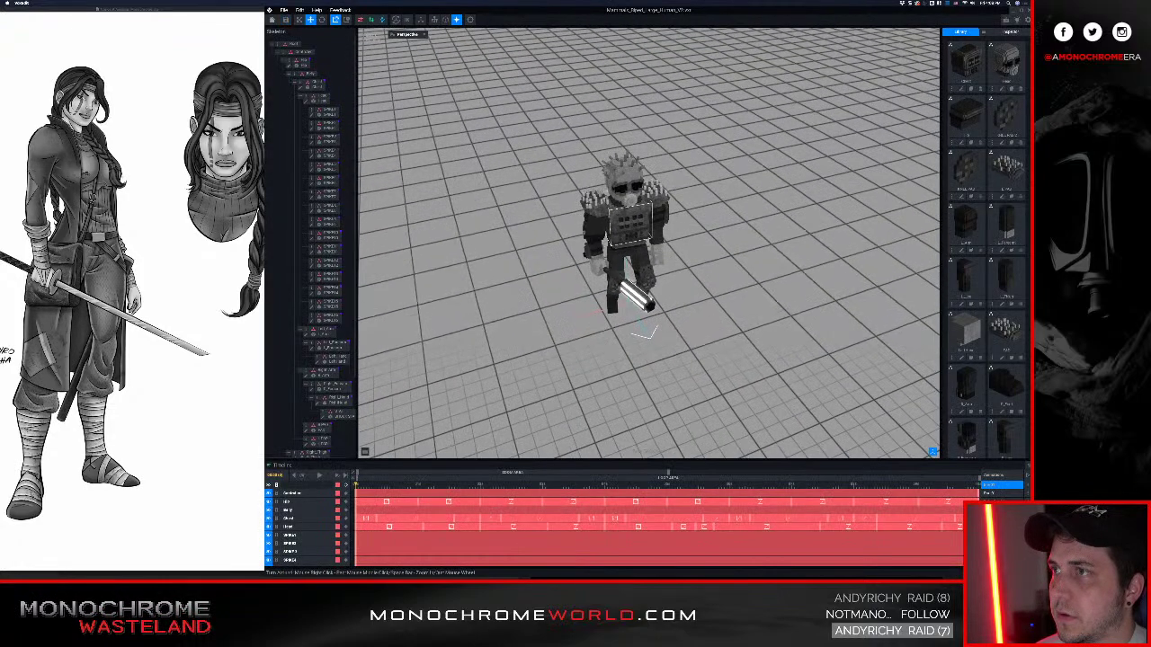
# Examine the armoured human's full body from the front and switch to the web browser
pyautogui.moveTo(633, 229); pyautogui.dragTo(902, 425, button='right')
pyautogui.scroll(4, 902, 424)
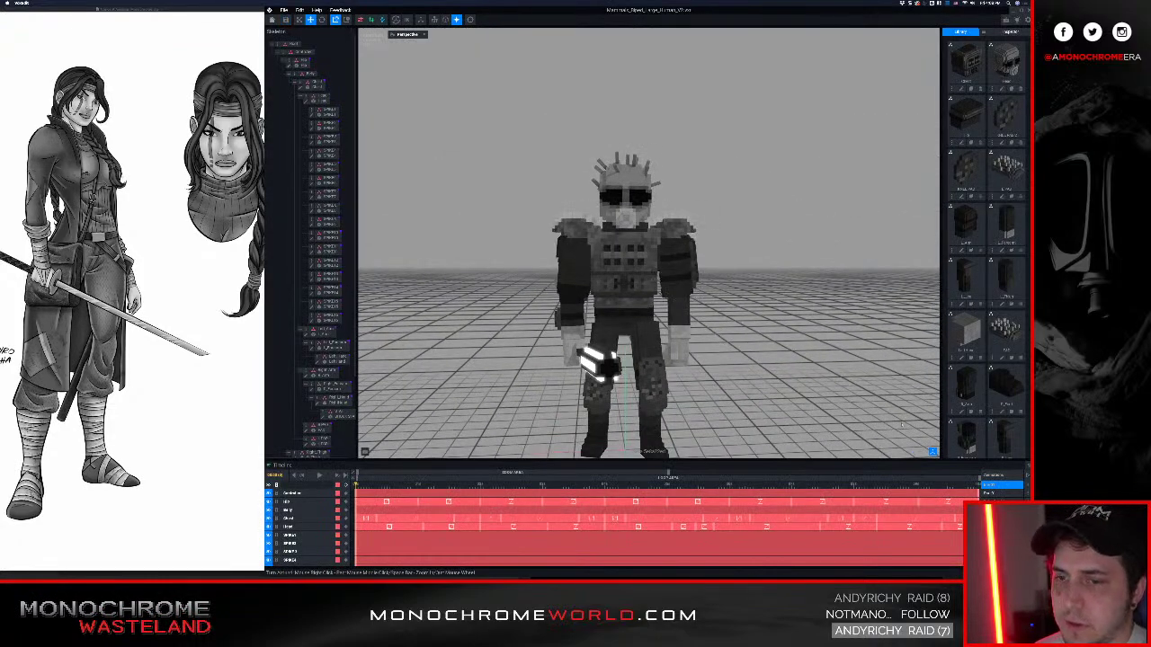
pyautogui.press('super+Tab')
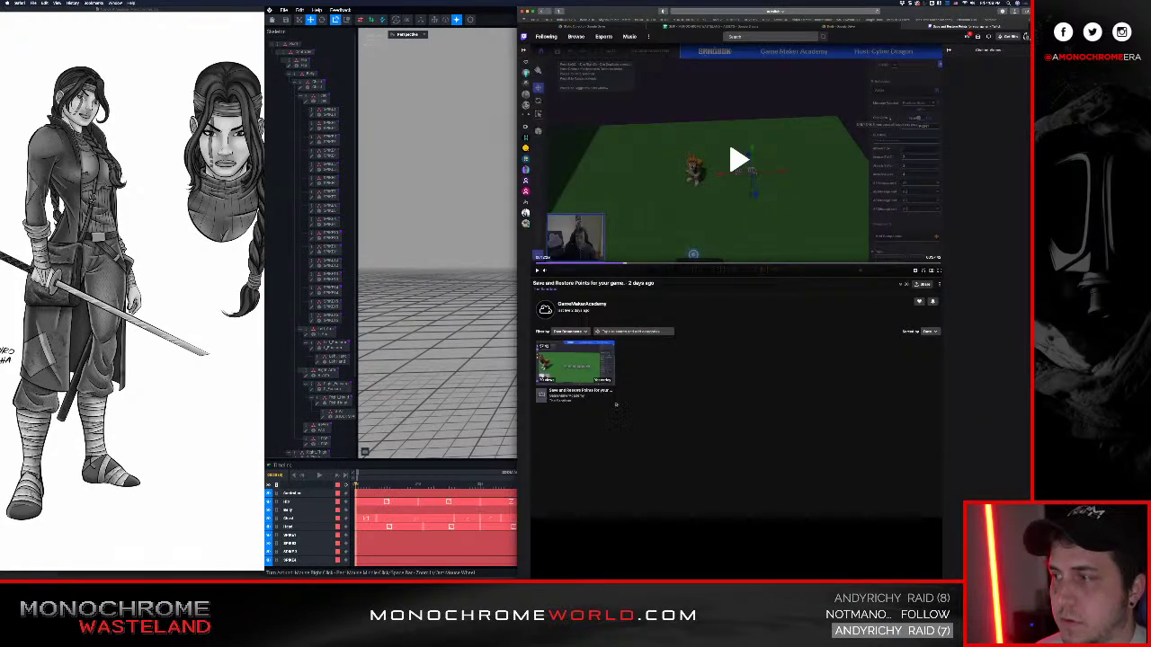
# Return to the voxel editor and play the armoured human's running animation, viewing the full body from an angle before pausing it
pyautogui.click(477, 369)
pyautogui.click(990, 492)
pyautogui.press('space')
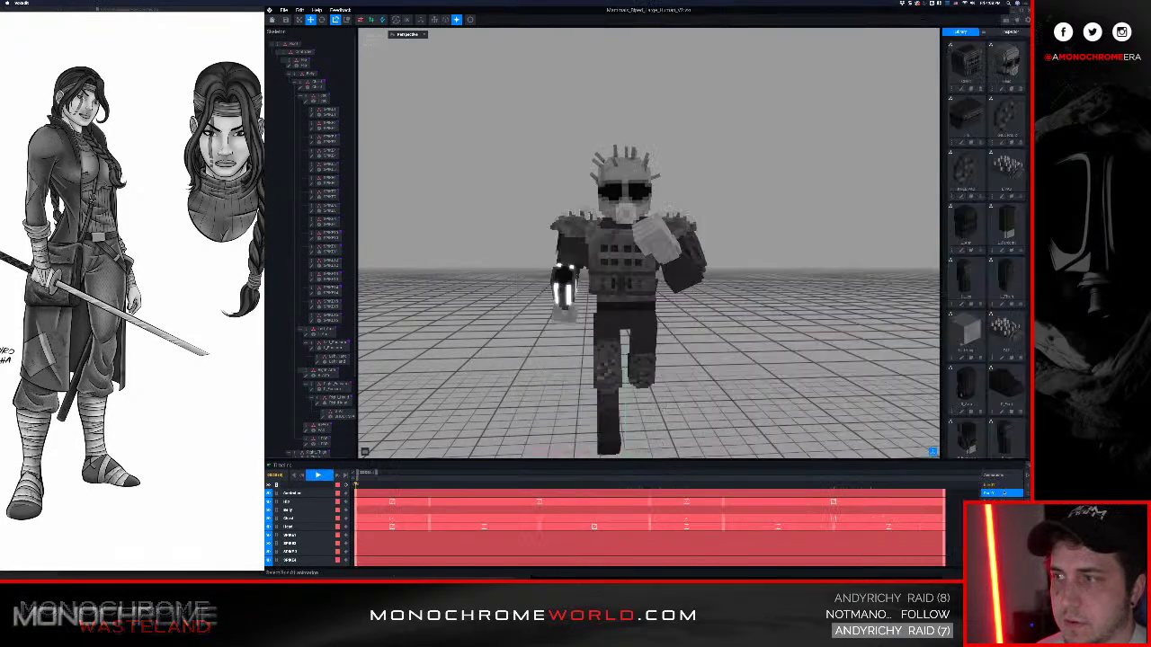
pyautogui.scroll(-3, 630, 253)
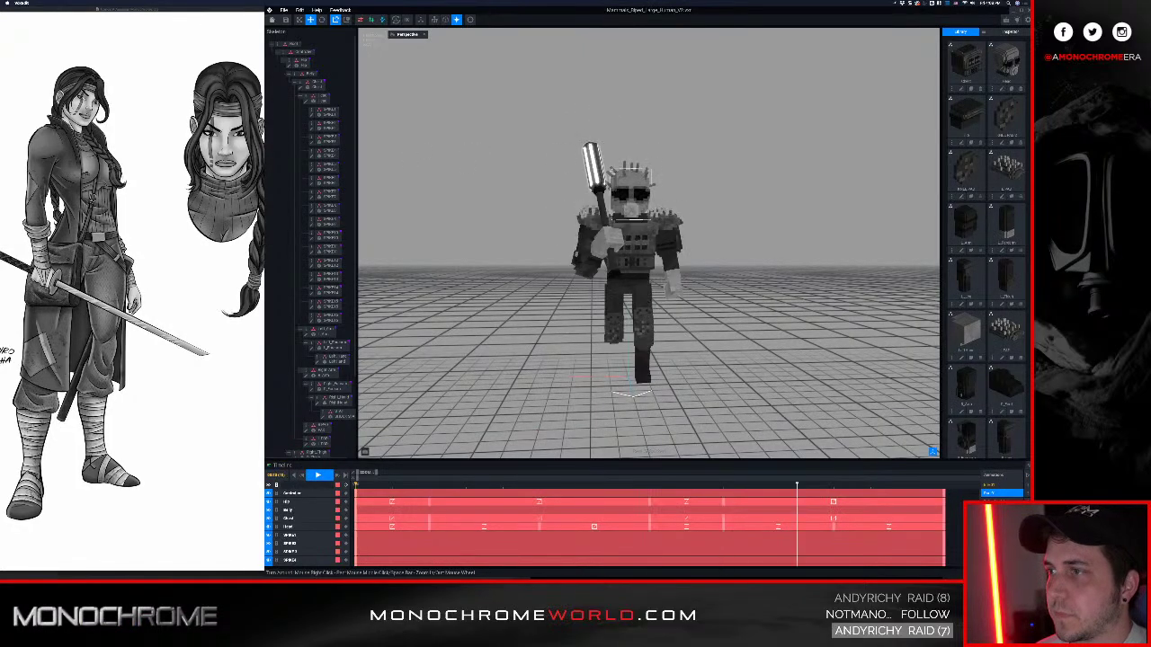
pyautogui.moveTo(560, 206); pyautogui.dragTo(562, 236, button='right')
pyautogui.press('space')
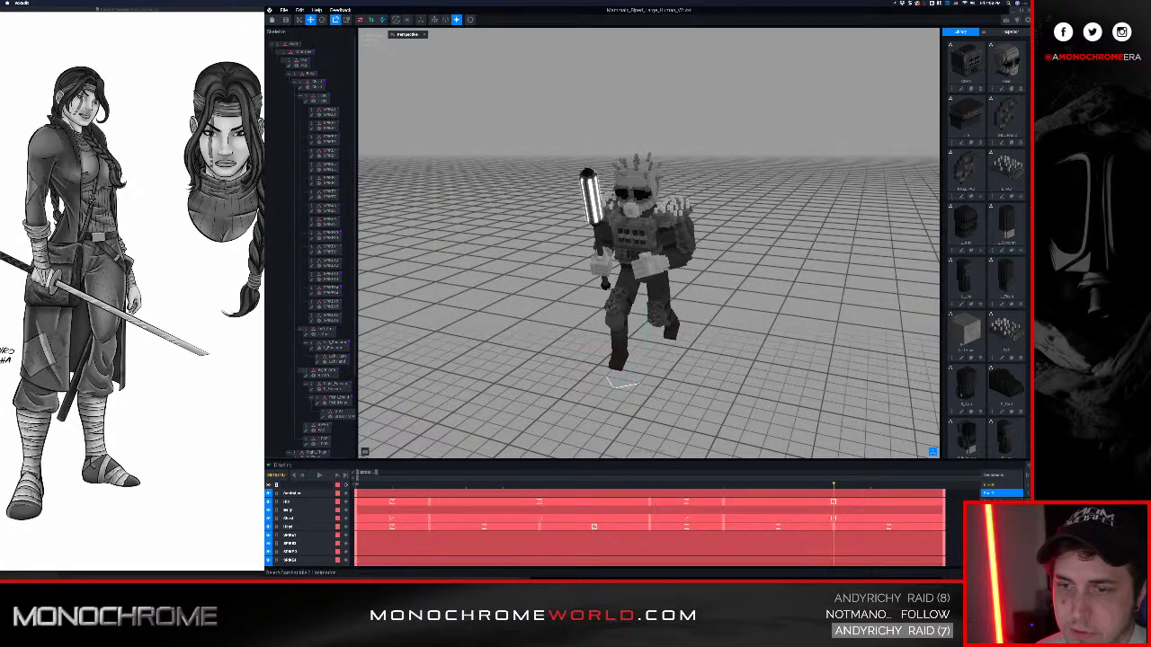
# Play the armoured human's weapon-swing animation, view the attack from the front, and pause it
pyautogui.click(1002, 501)
pyautogui.press('space')
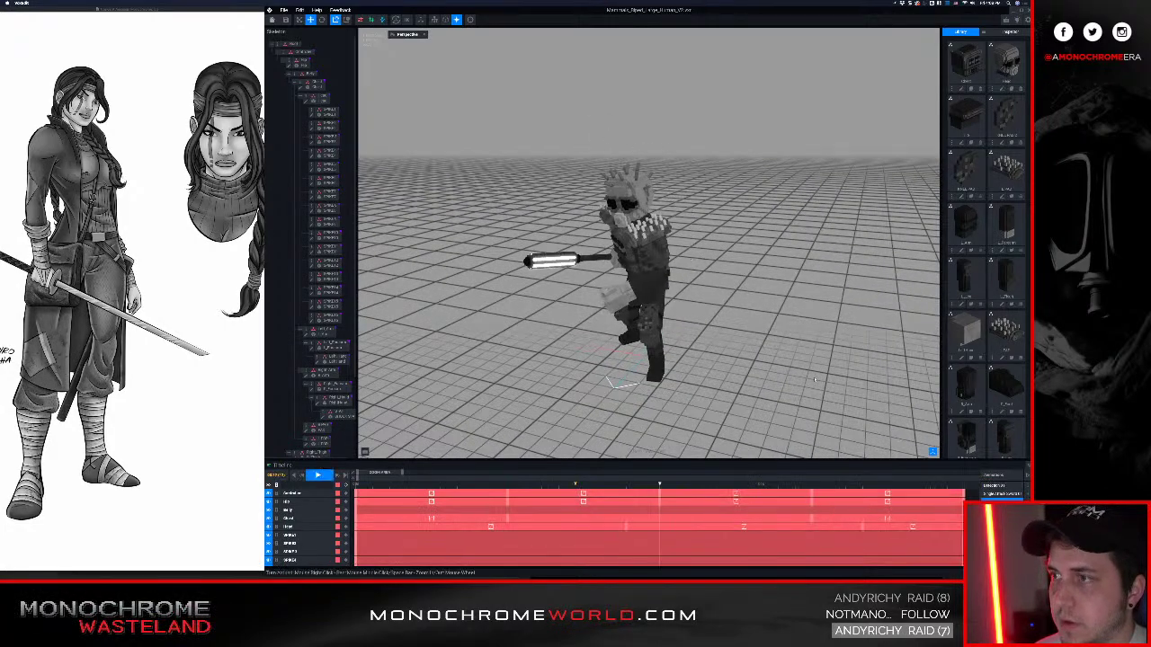
pyautogui.moveTo(580, 292); pyautogui.dragTo(594, 270, button='right')
pyautogui.press('space')
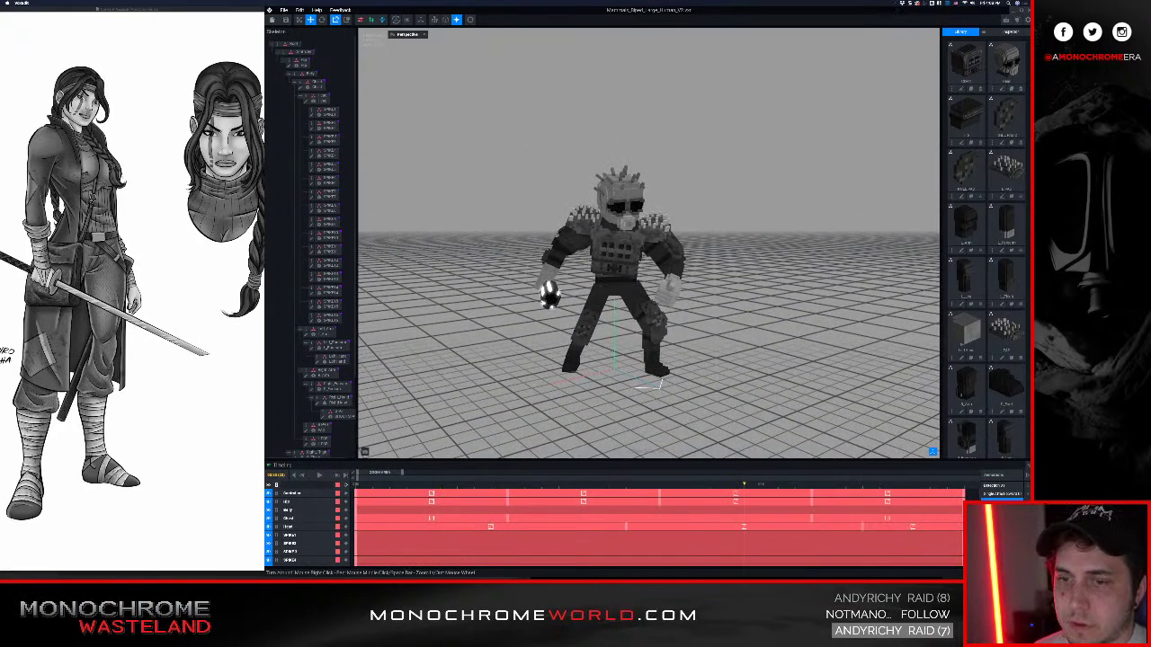
pyautogui.scroll(-3, 1003, 494)
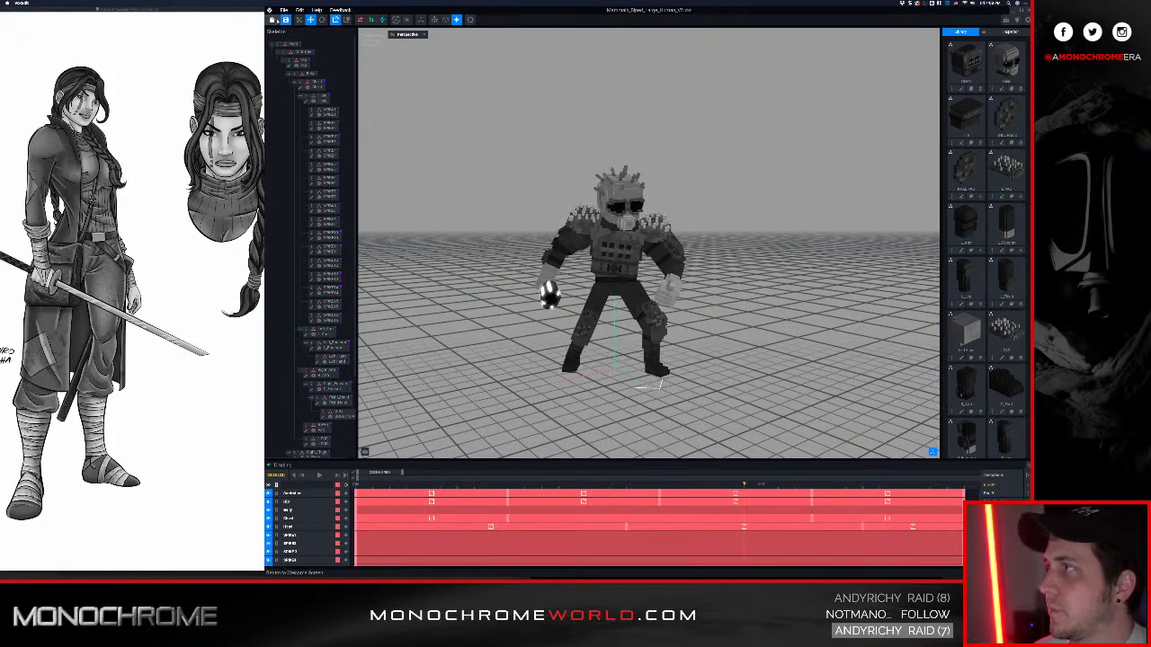
# Close the armoured human project and open the dark-haired avatar project from the recent files
pyautogui.click(274, 20)
pyautogui.click(600, 171)
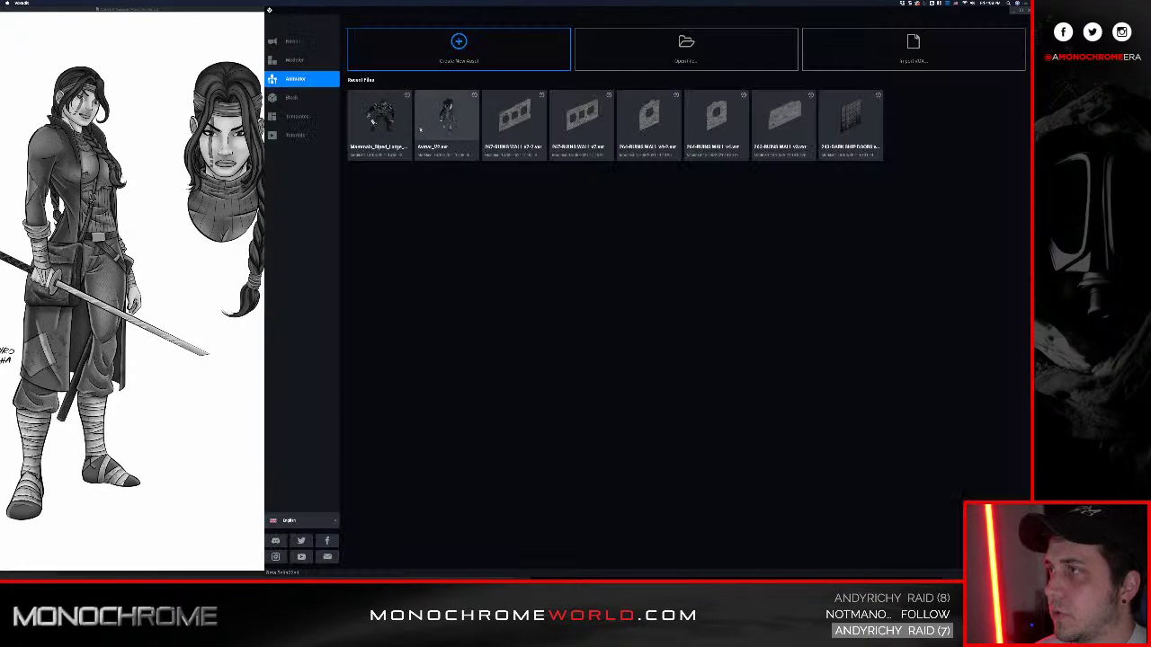
pyautogui.click(452, 108)
pyautogui.moveTo(640, 377); pyautogui.dragTo(627, 170, button='right')
pyautogui.scroll(-3, 1005, 326)
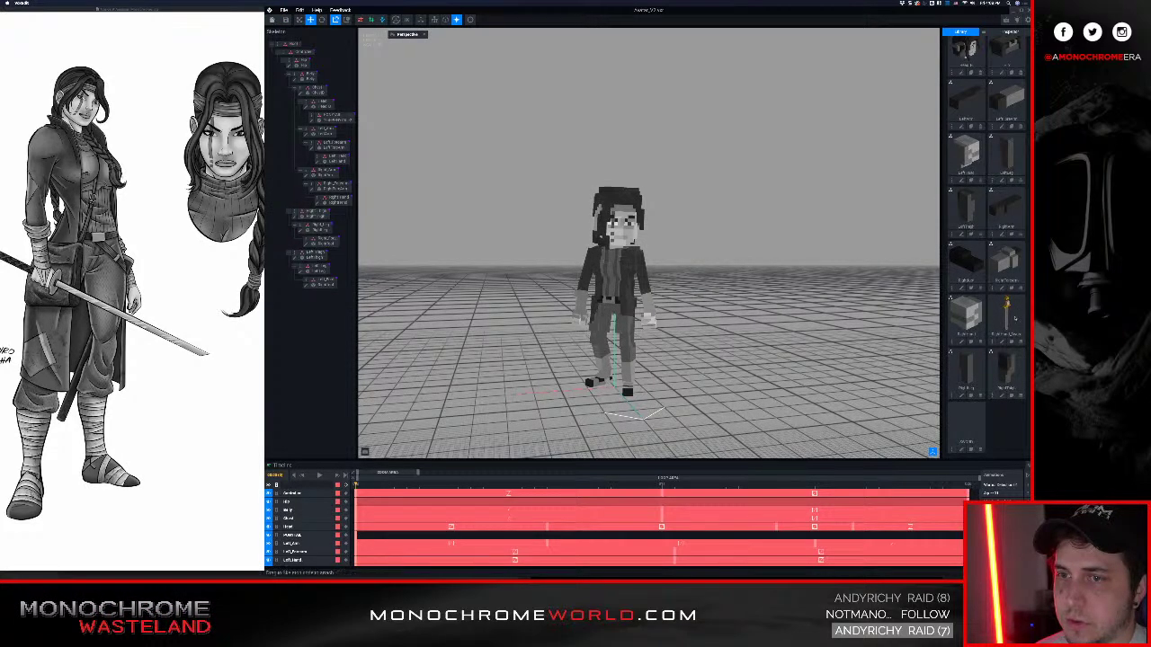
pyautogui.moveTo(621, 288); pyautogui.dragTo(637, 304, button='right')
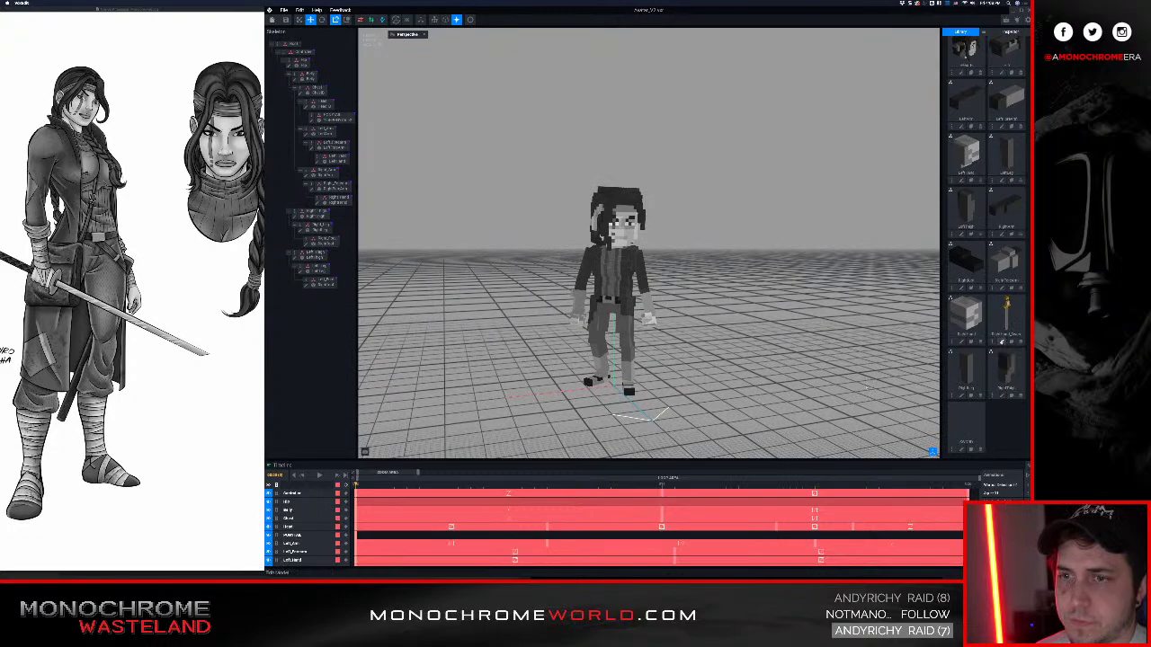
# Open the avatar's right-hand sword model for voxel editing and face it from the front
pyautogui.click(1001, 342)
pyautogui.moveTo(613, 229); pyautogui.dragTo(608, 241, button='right')
pyautogui.scroll(1, 609, 241)
pyautogui.scroll(3, 609, 241)
pyautogui.moveTo(572, 274); pyautogui.dragTo(589, 308, button='right')
pyautogui.scroll(-2, 570, 236)
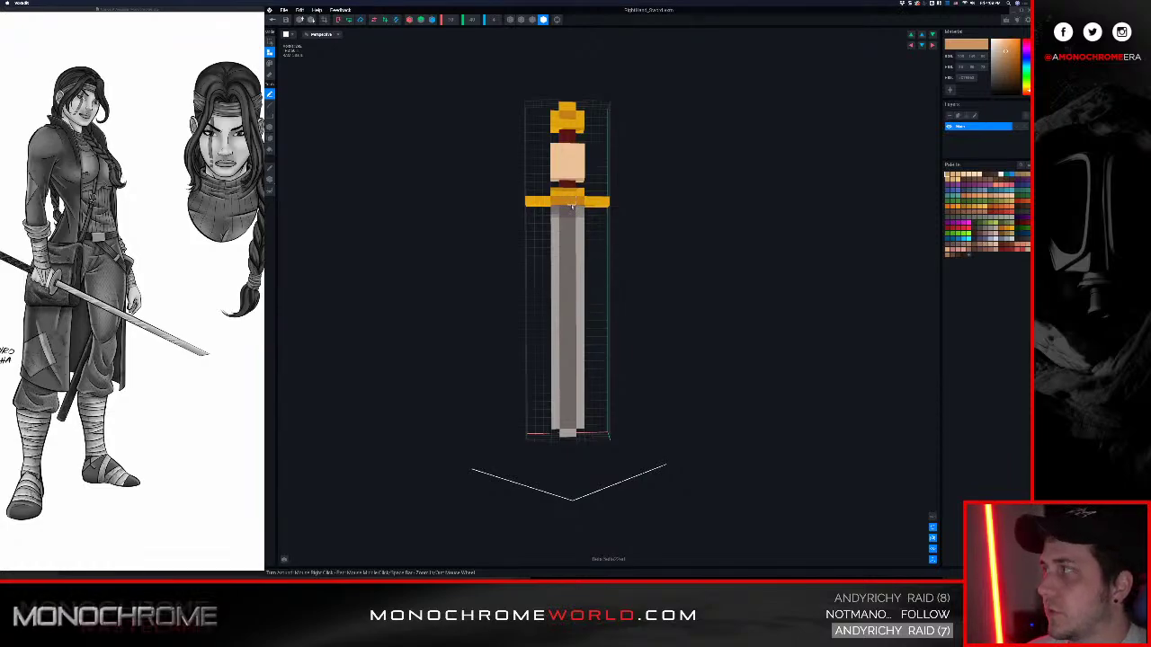
pyautogui.moveTo(575, 209); pyautogui.dragTo(575, 214, button='right')
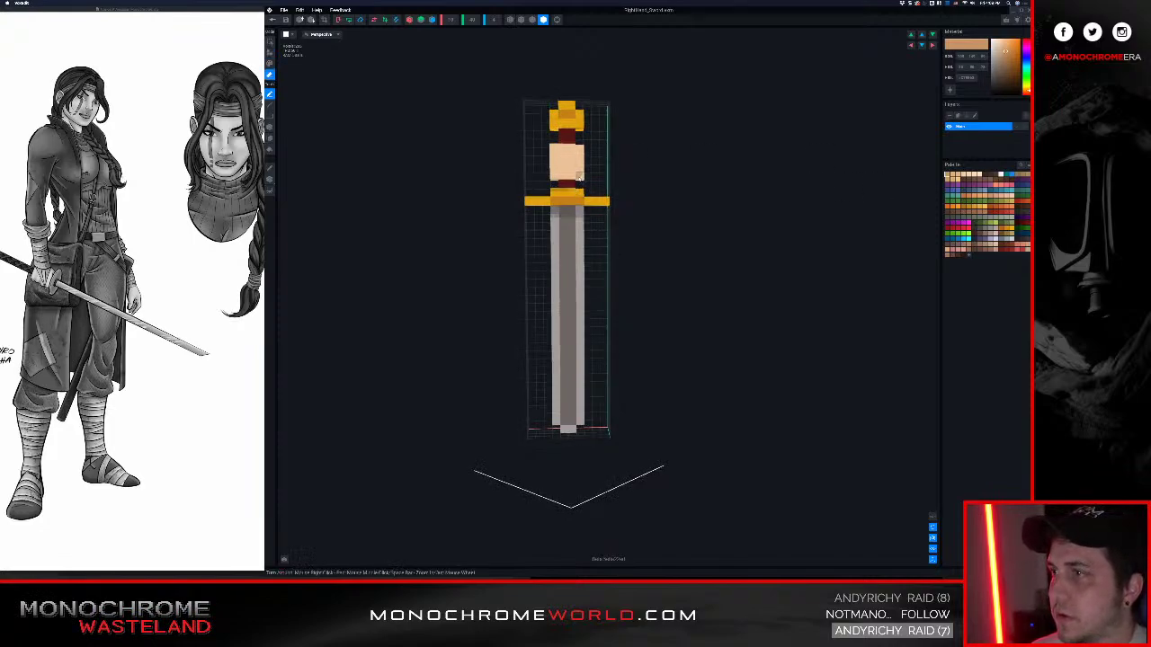
# Erase the skin-coloured hand voxels protruding around the sword's dark red grip on all sides
pyautogui.scroll(3, 579, 177)
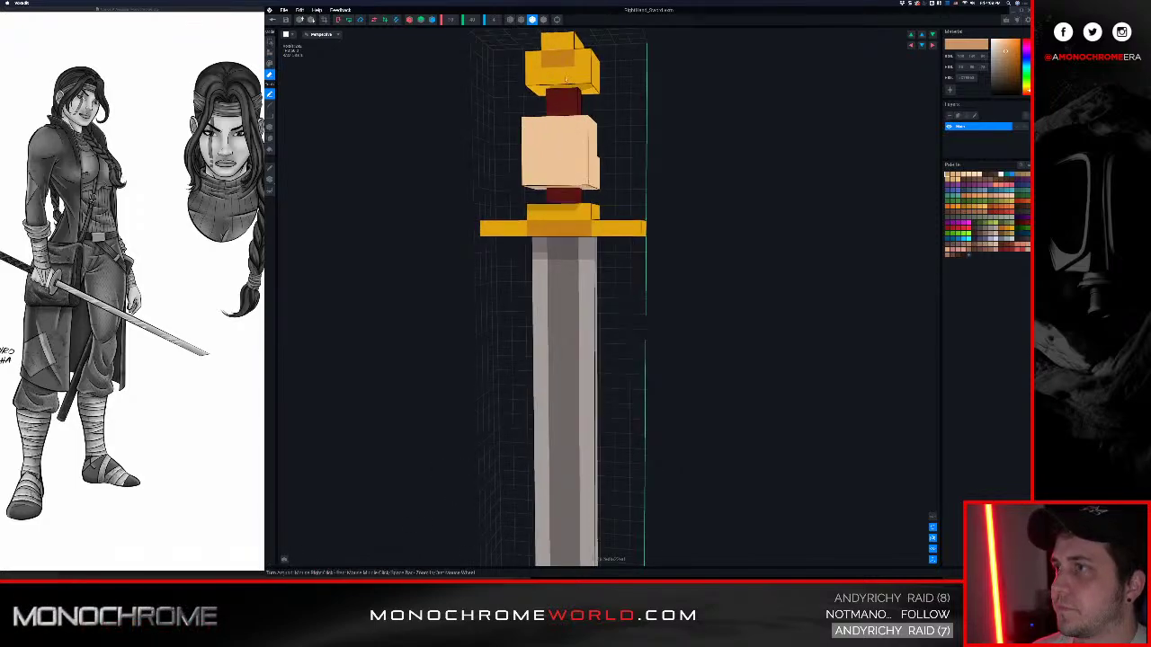
pyautogui.scroll(-3, 588, 113)
pyautogui.moveTo(588, 113); pyautogui.dragTo(574, 133, button='right')
pyautogui.moveTo(580, 131)
pyautogui.mouseDown()
pyautogui.moveTo(592, 132)
pyautogui.moveTo(605, 172)
pyautogui.mouseUp()
pyautogui.moveTo(587, 166); pyautogui.dragTo(583, 140)
pyautogui.click(600, 169)
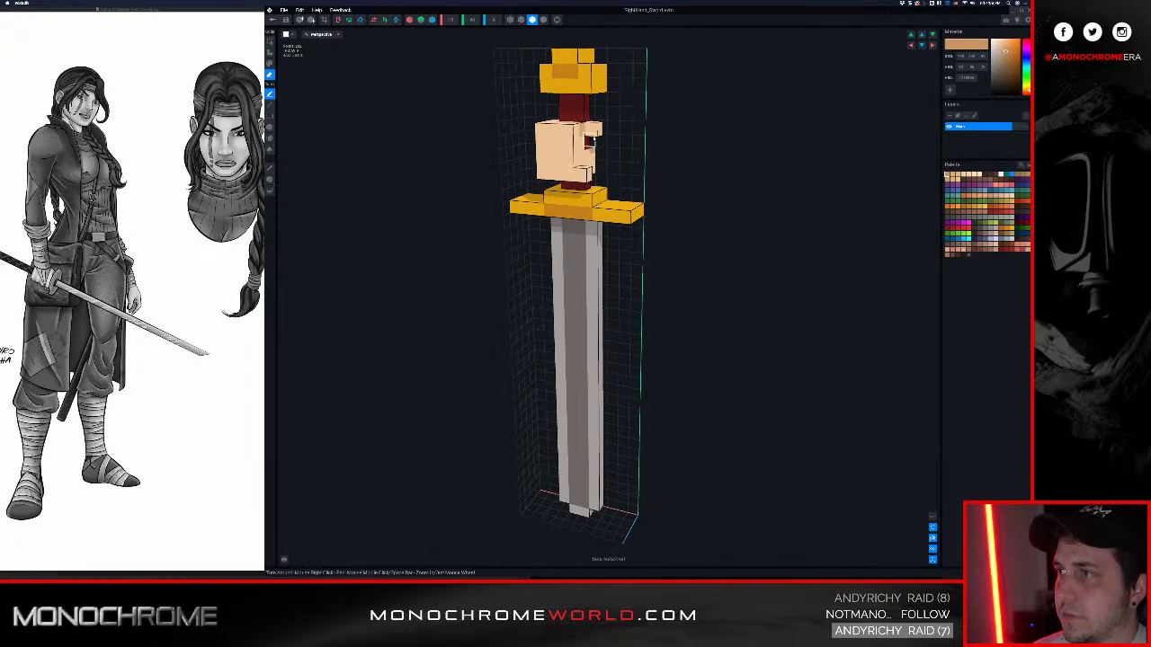
pyautogui.moveTo(585, 153); pyautogui.dragTo(531, 141, button='right')
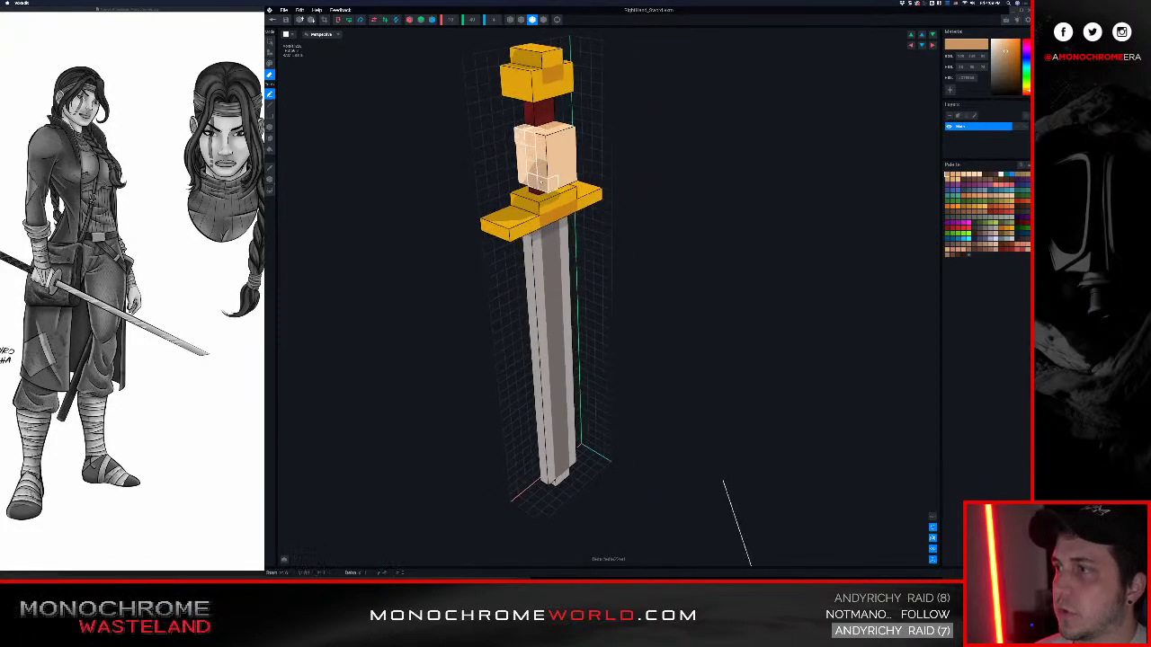
pyautogui.moveTo(543, 185); pyautogui.dragTo(538, 139)
pyautogui.click(525, 142)
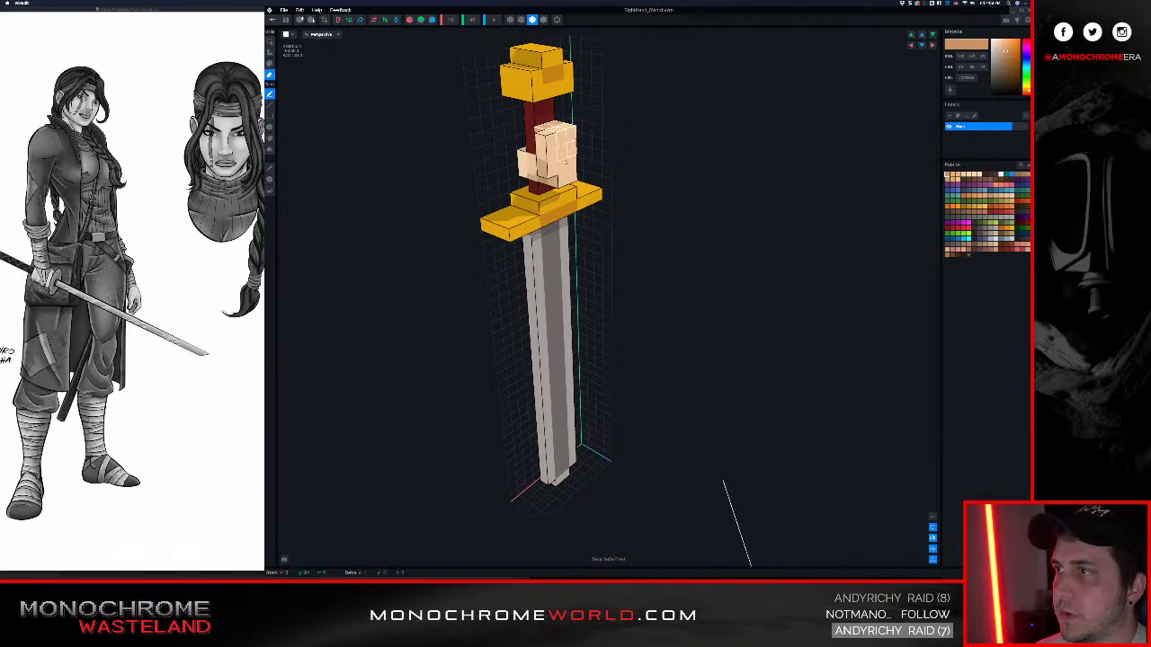
pyautogui.moveTo(568, 175); pyautogui.dragTo(565, 183)
pyautogui.moveTo(558, 174)
pyautogui.mouseDown()
pyautogui.moveTo(545, 136)
pyautogui.moveTo(564, 161)
pyautogui.moveTo(542, 174)
pyautogui.mouseUp()
pyautogui.moveTo(500, 168)
pyautogui.mouseDown(button='right')
pyautogui.moveTo(538, 165)
pyautogui.moveTo(506, 170)
pyautogui.moveTo(591, 191)
pyautogui.moveTo(535, 216)
pyautogui.mouseUp(button='right')
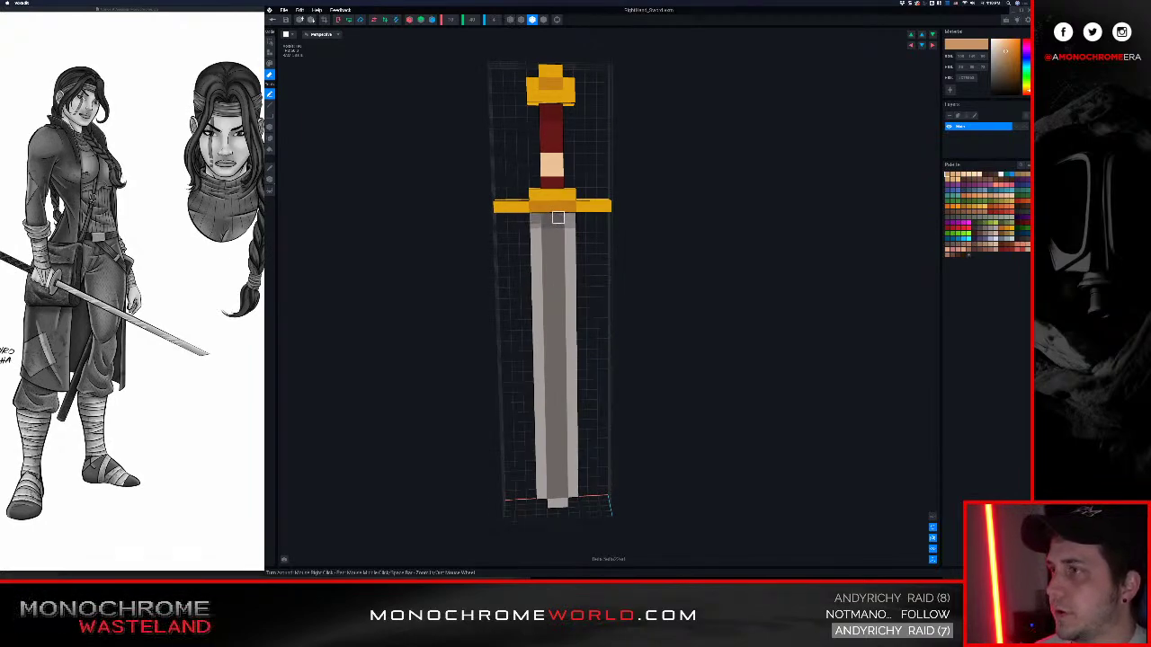
# With X-axis mirroring enabled, erase the blade's light outer edges and the protruding sides of the pommel
pyautogui.moveTo(557, 218); pyautogui.dragTo(562, 215, button='right')
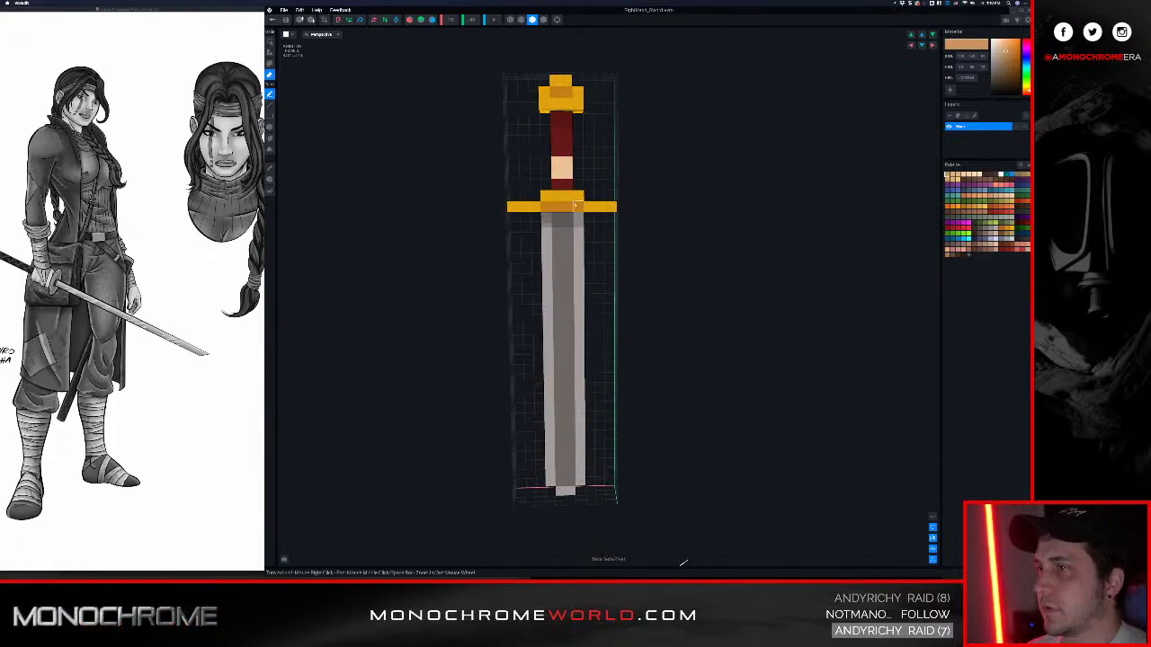
pyautogui.moveTo(576, 206); pyautogui.dragTo(567, 217, button='right')
pyautogui.scroll(4, 577, 207)
pyautogui.scroll(-3, 565, 214)
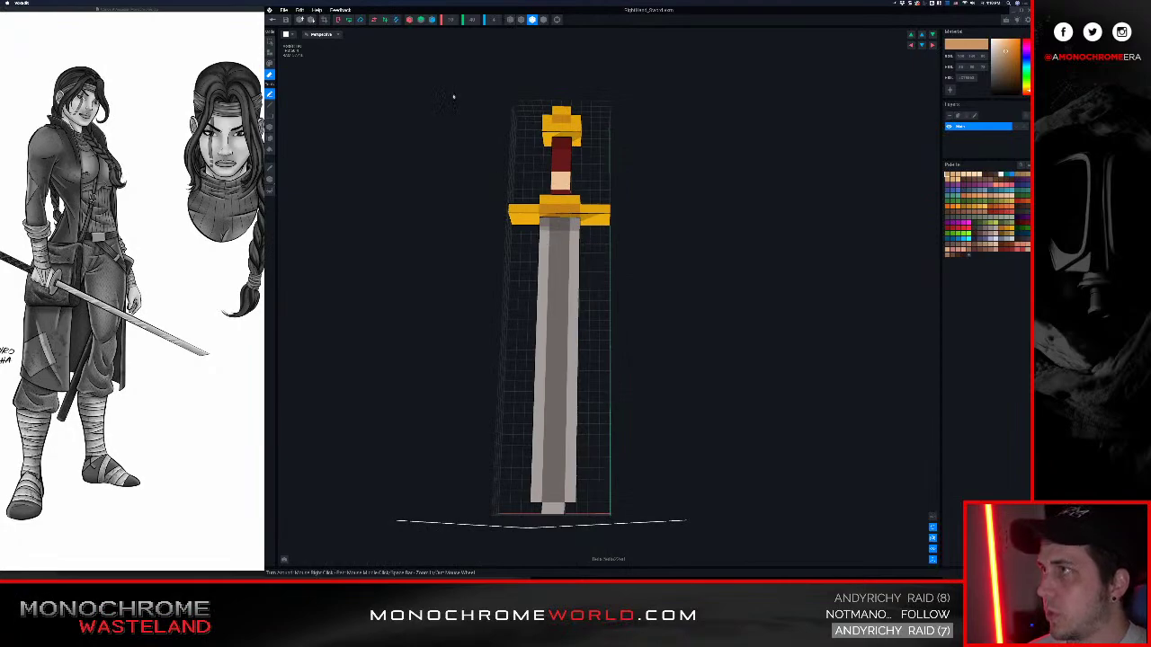
pyautogui.click(409, 19)
pyautogui.moveTo(543, 226)
pyautogui.mouseDown()
pyautogui.moveTo(527, 378)
pyautogui.moveTo(534, 486)
pyautogui.mouseUp()
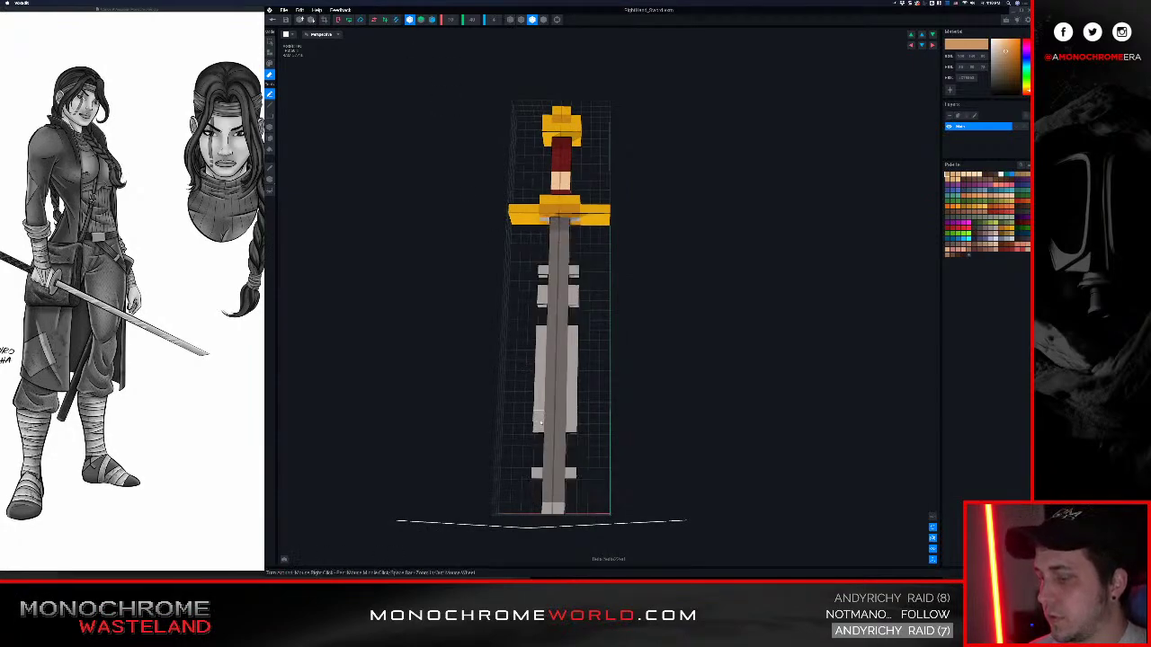
pyautogui.moveTo(540, 421); pyautogui.dragTo(543, 270)
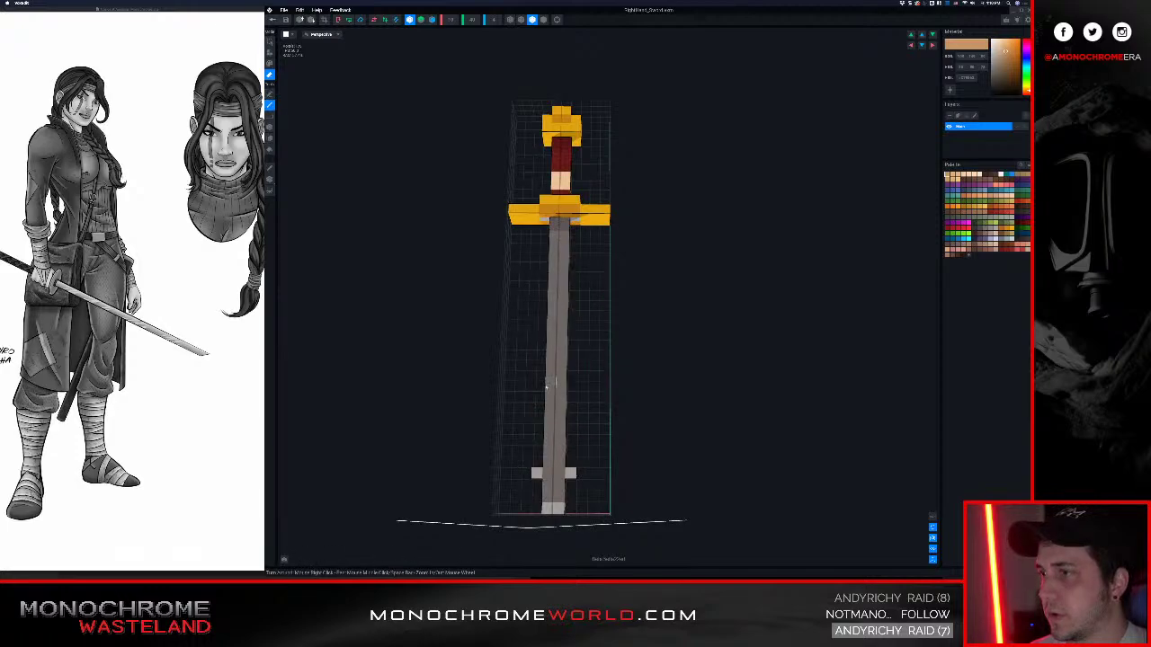
pyautogui.moveTo(541, 472)
pyautogui.mouseDown(button='right')
pyautogui.moveTo(556, 496)
pyautogui.moveTo(551, 423)
pyautogui.mouseUp(button='right')
pyautogui.moveTo(550, 315); pyautogui.dragTo(567, 236, button='right')
pyautogui.scroll(-3, 549, 284)
pyautogui.scroll(3, 551, 281)
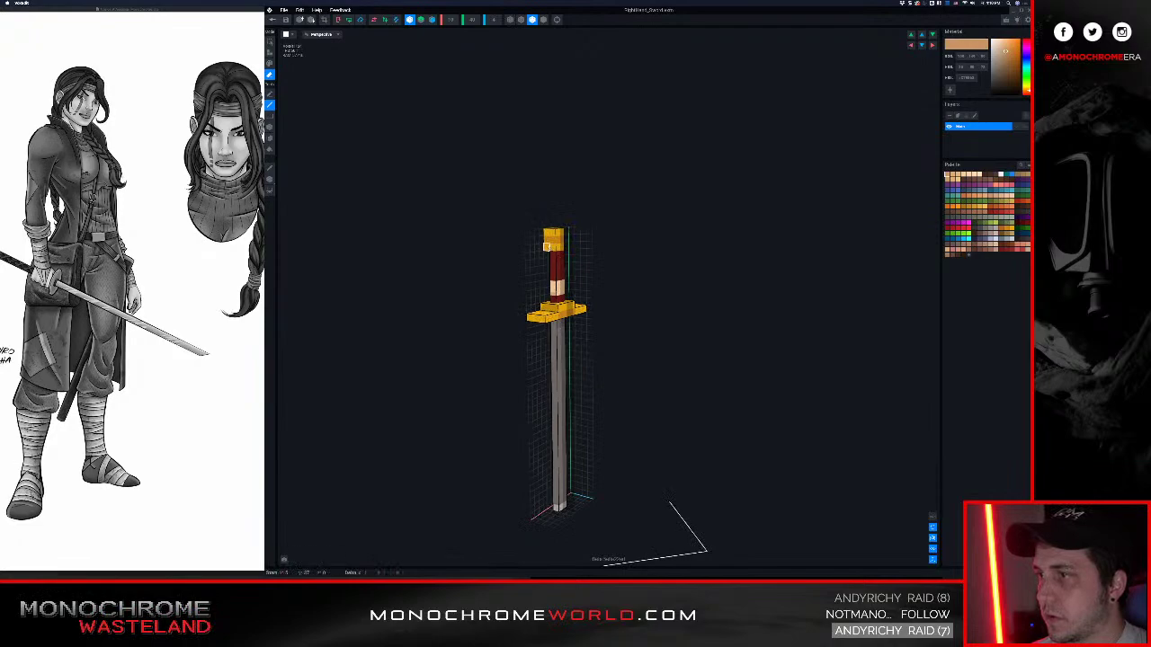
pyautogui.moveTo(553, 246); pyautogui.dragTo(543, 241, button='right')
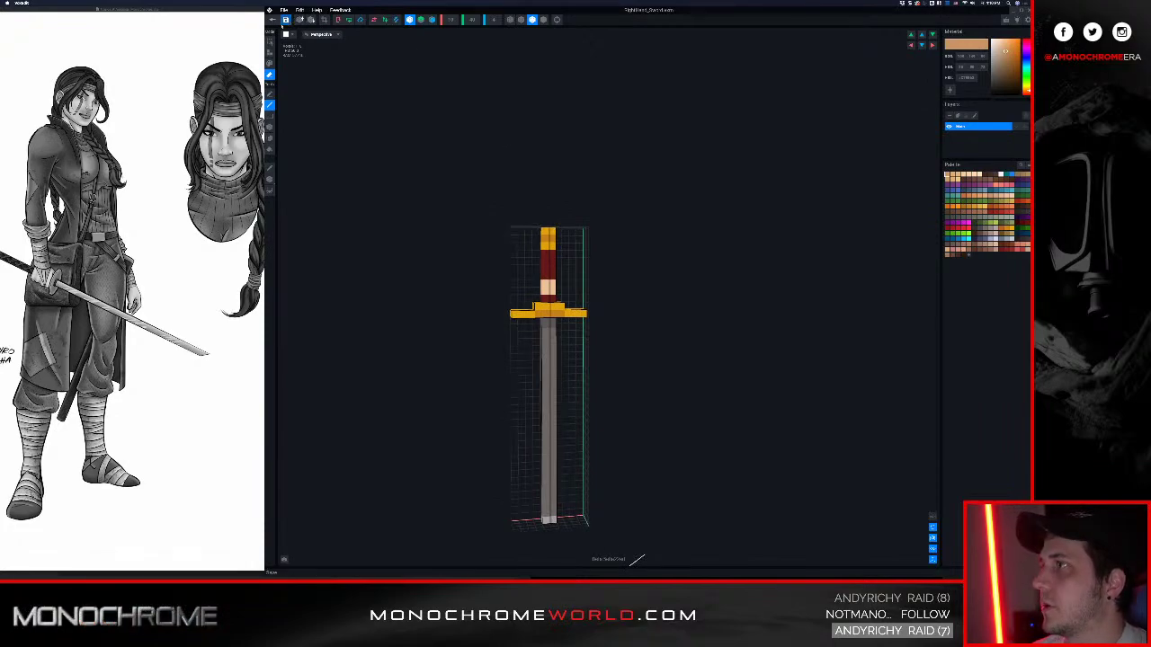
# Save and close the sword model, returning to the avatar project
pyautogui.click(273, 20)
pyautogui.click(601, 170)
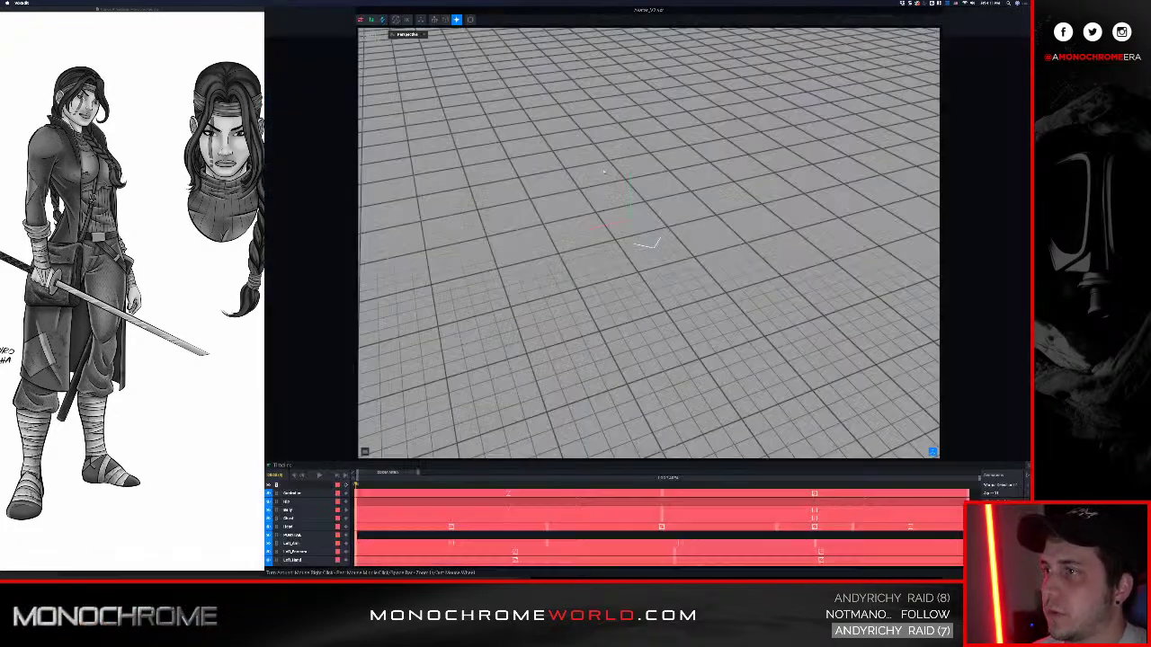
pyautogui.moveTo(625, 200); pyautogui.dragTo(628, 144, button='right')
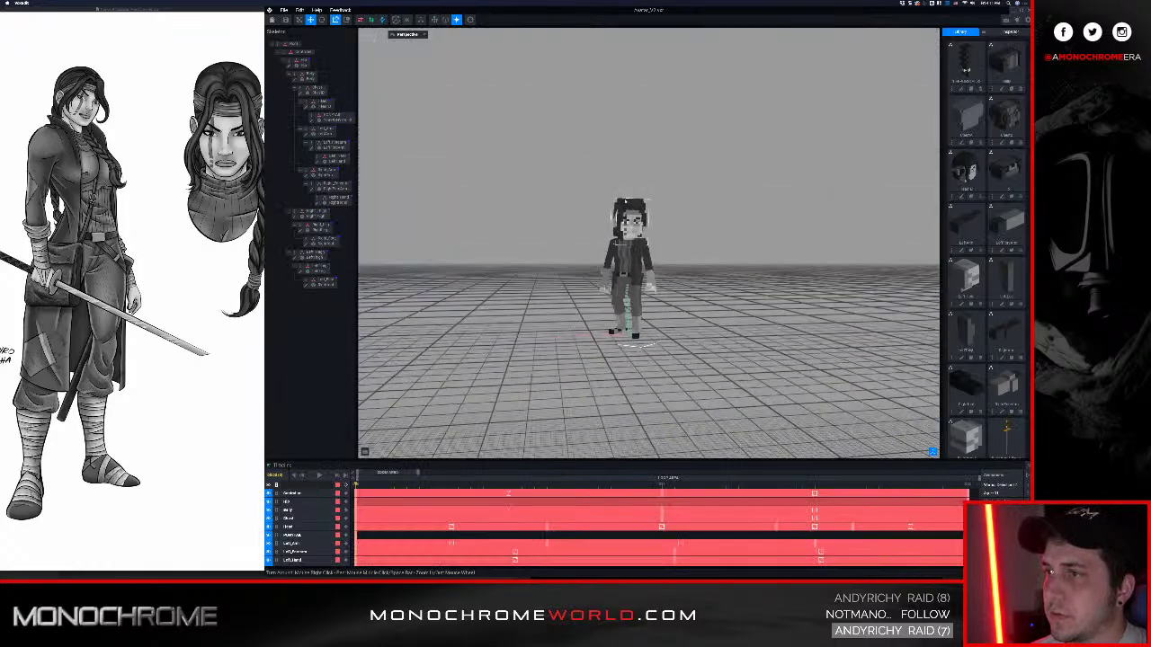
pyautogui.scroll(5, 634, 225)
# Examine the dark-haired avatar's face, clothing and limbs from the front and back against the reference art
pyautogui.moveTo(719, 292); pyautogui.dragTo(594, 298, button='right')
pyautogui.scroll(-3, 593, 295)
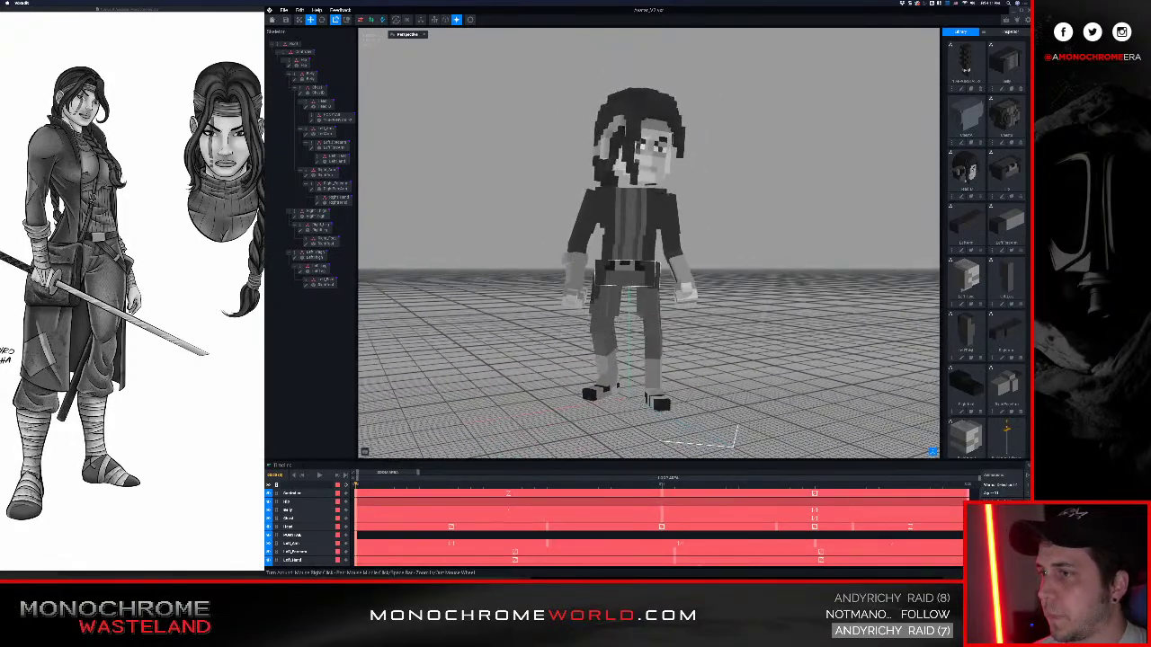
pyautogui.moveTo(651, 268); pyautogui.dragTo(631, 285, button='right')
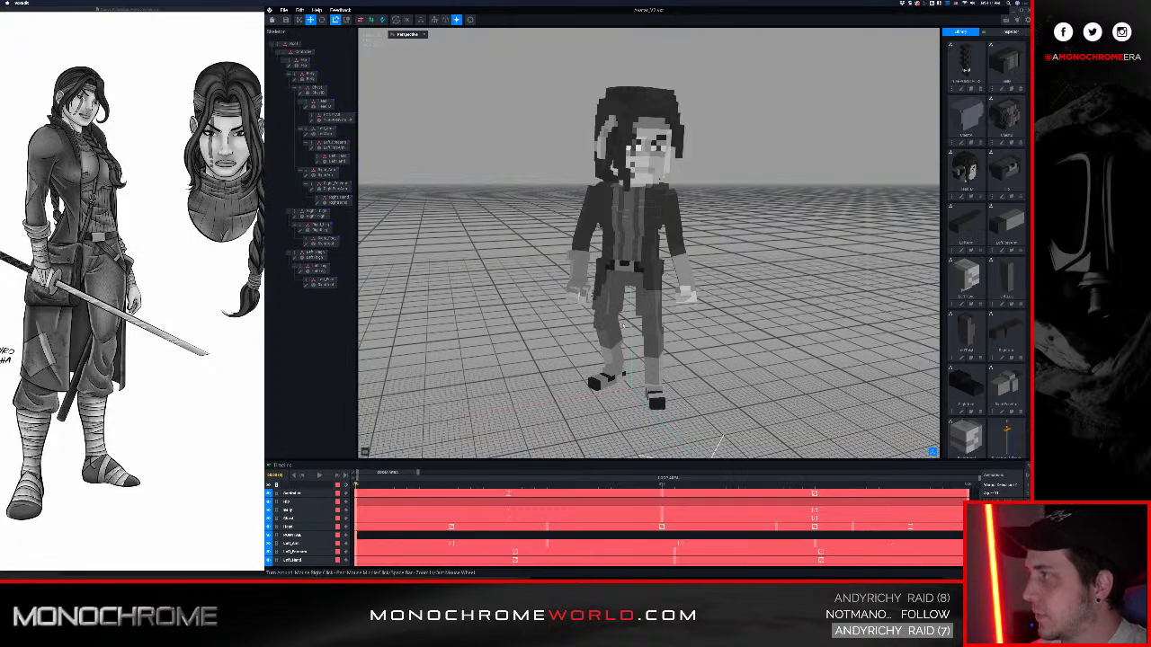
pyautogui.scroll(-1, 539, 293)
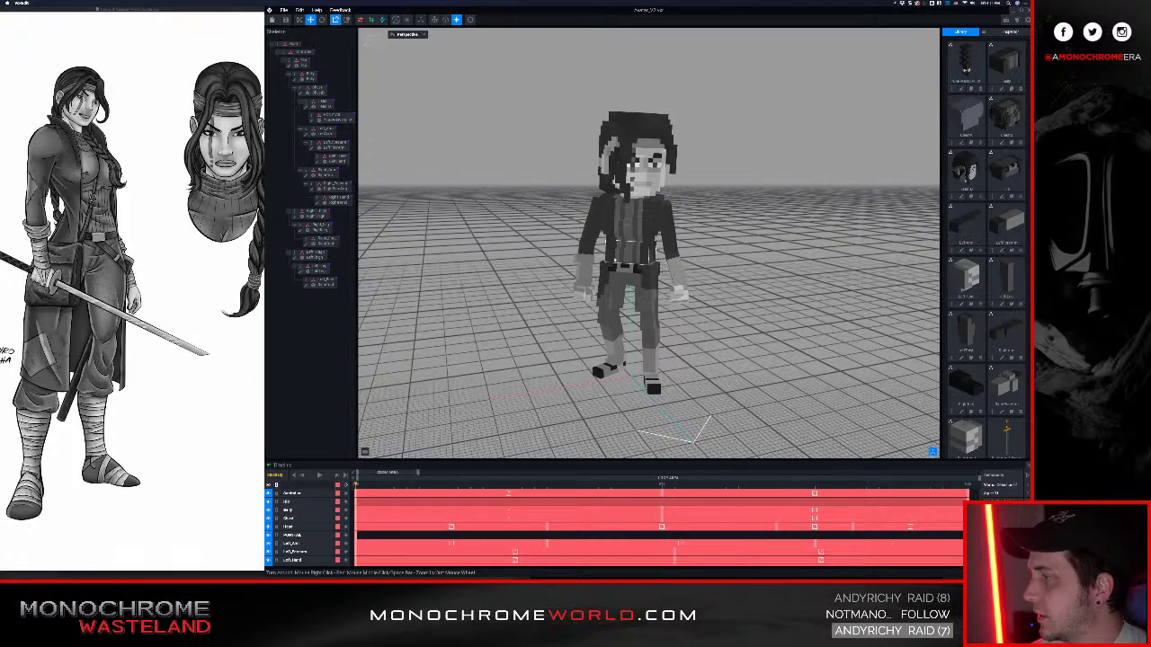
pyautogui.scroll(5, 614, 257)
pyautogui.scroll(-3, 619, 255)
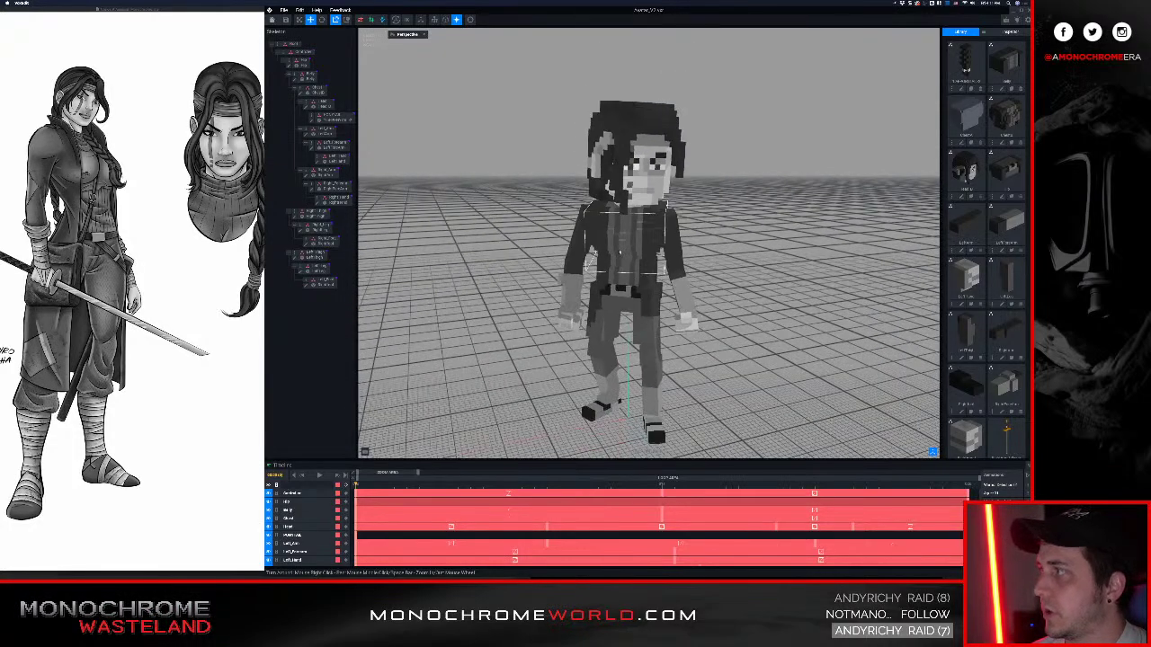
pyautogui.moveTo(622, 252); pyautogui.dragTo(804, 227, button='right')
pyautogui.moveTo(632, 219); pyautogui.dragTo(773, 223, button='right')
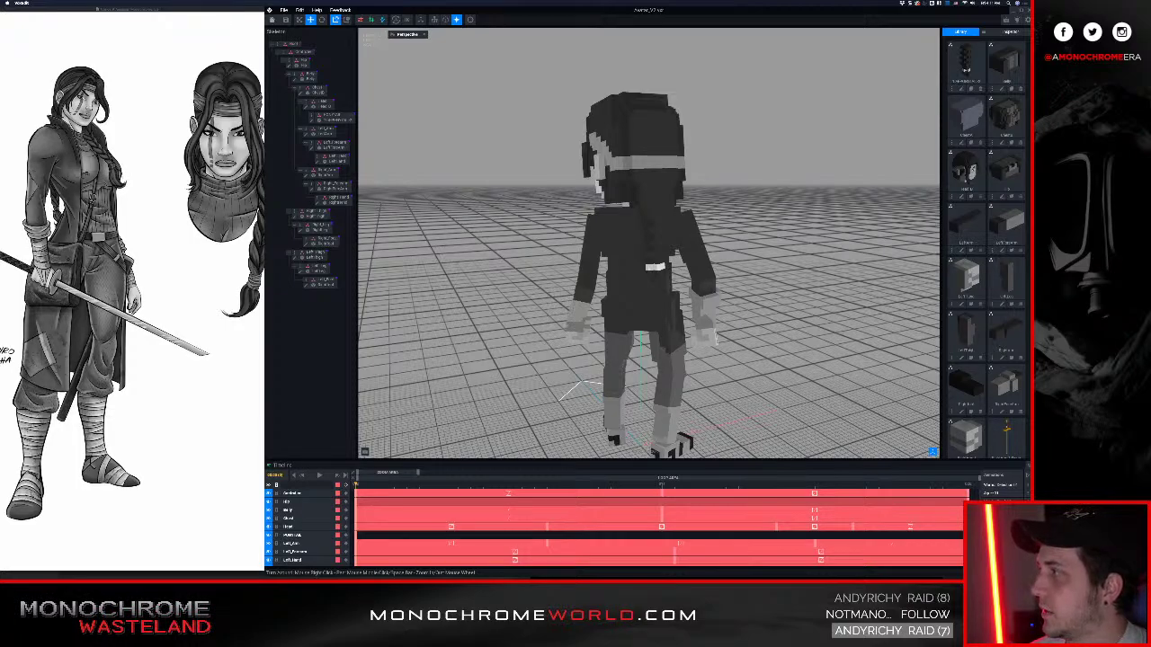
pyautogui.moveTo(630, 218); pyautogui.dragTo(610, 204, button='right')
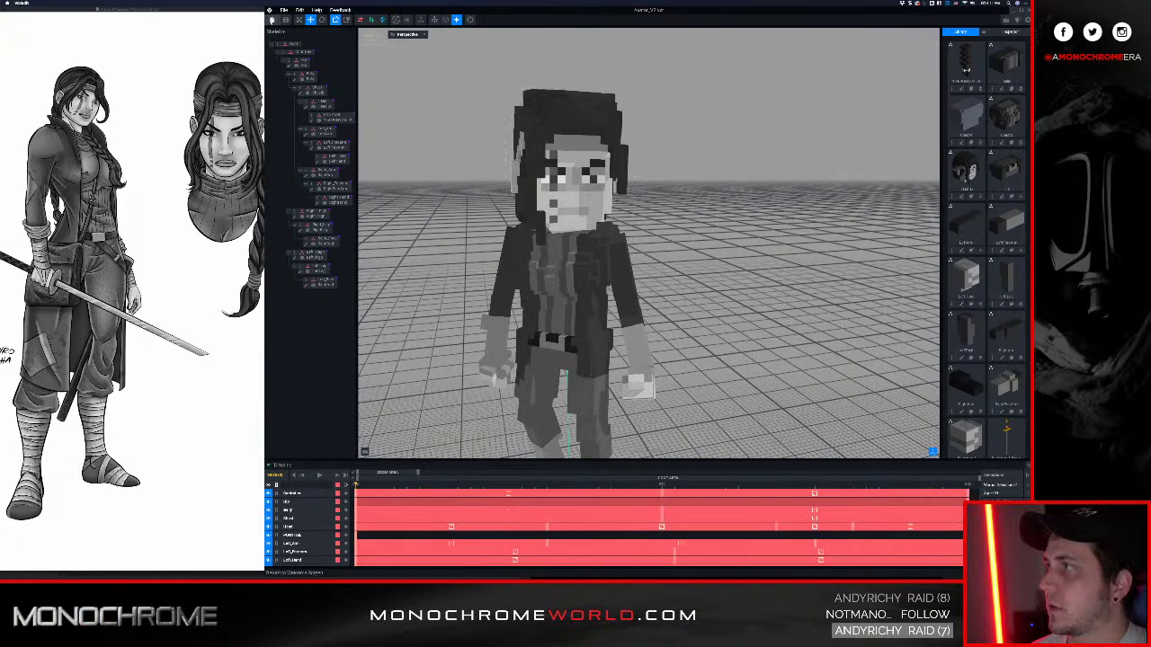
# Close the avatar project and reopen it from the recent files
pyautogui.click(272, 19)
pyautogui.click(600, 171)
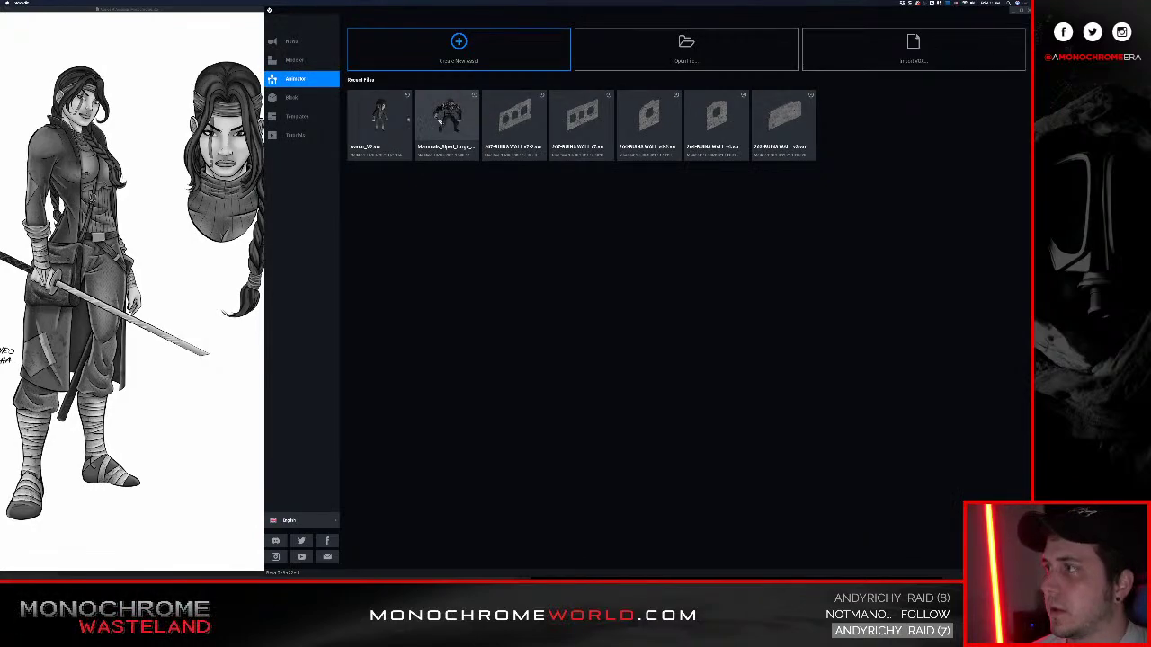
pyautogui.click(380, 122)
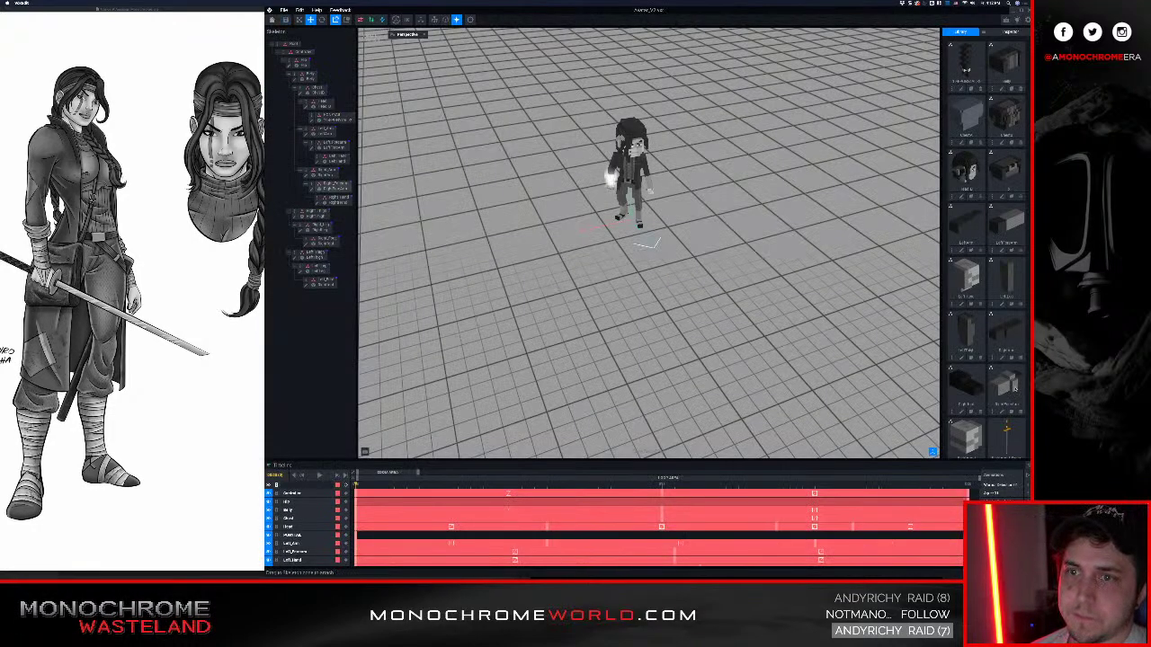
# Open the right-hand sword model and erase the outermost voxels at both ends of the gold crossguard
pyautogui.scroll(-1, 1015, 386)
pyautogui.click(1002, 438)
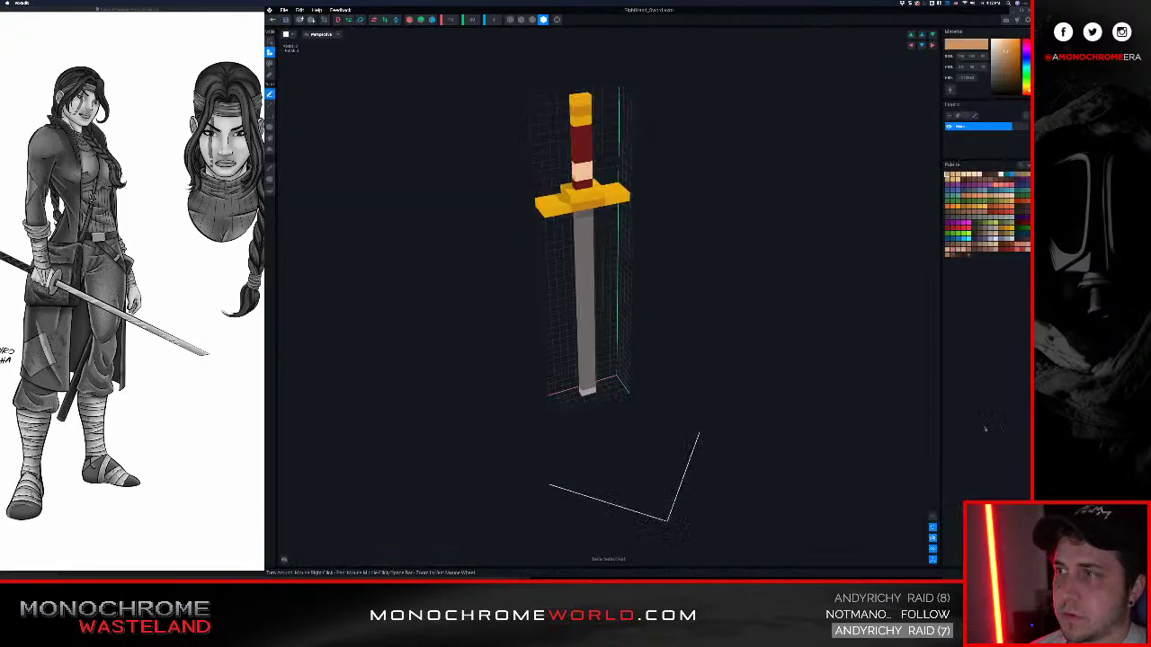
pyautogui.moveTo(597, 251); pyautogui.dragTo(585, 238, button='right')
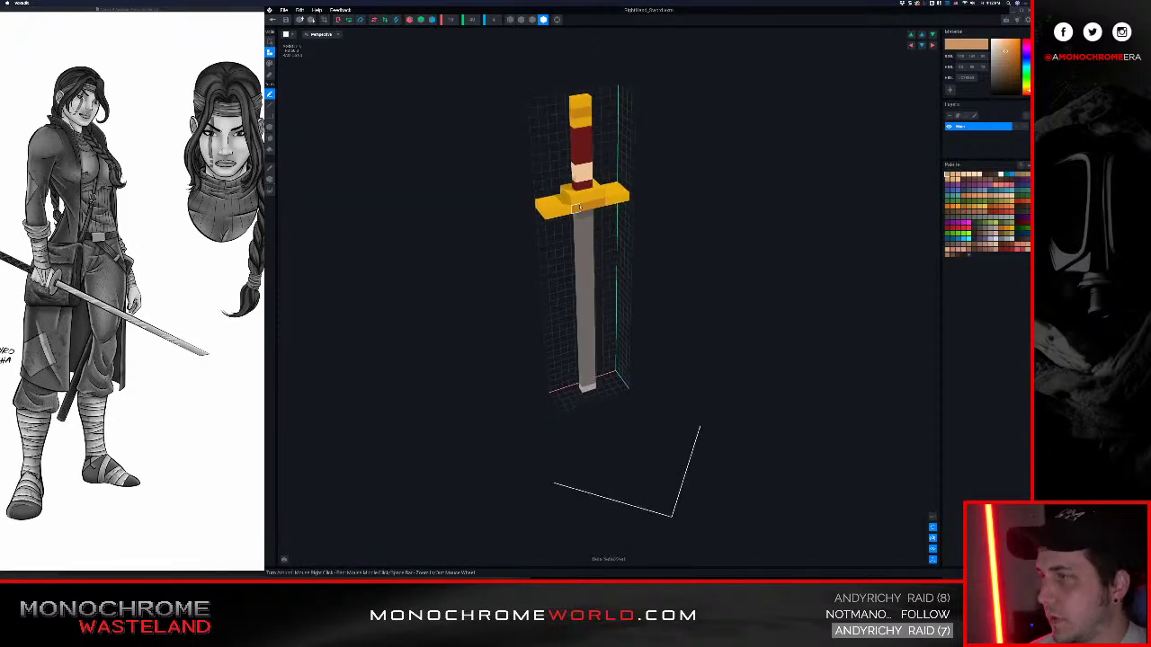
pyautogui.press('e')
pyautogui.click(549, 212)
pyautogui.click(542, 206)
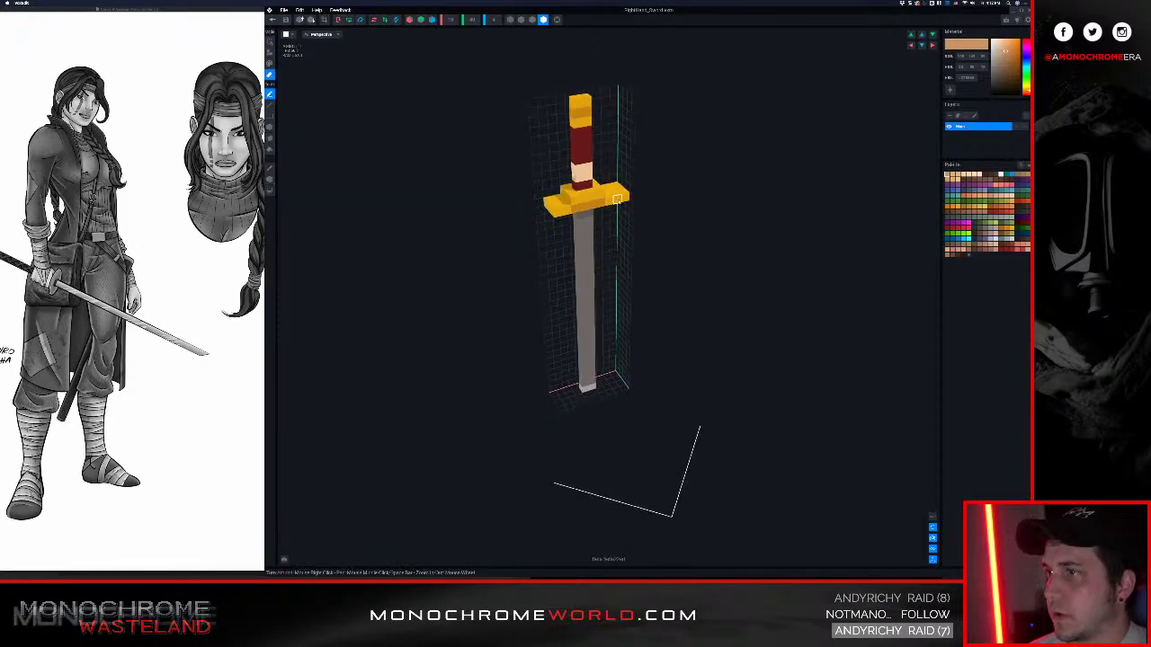
pyautogui.click(619, 197)
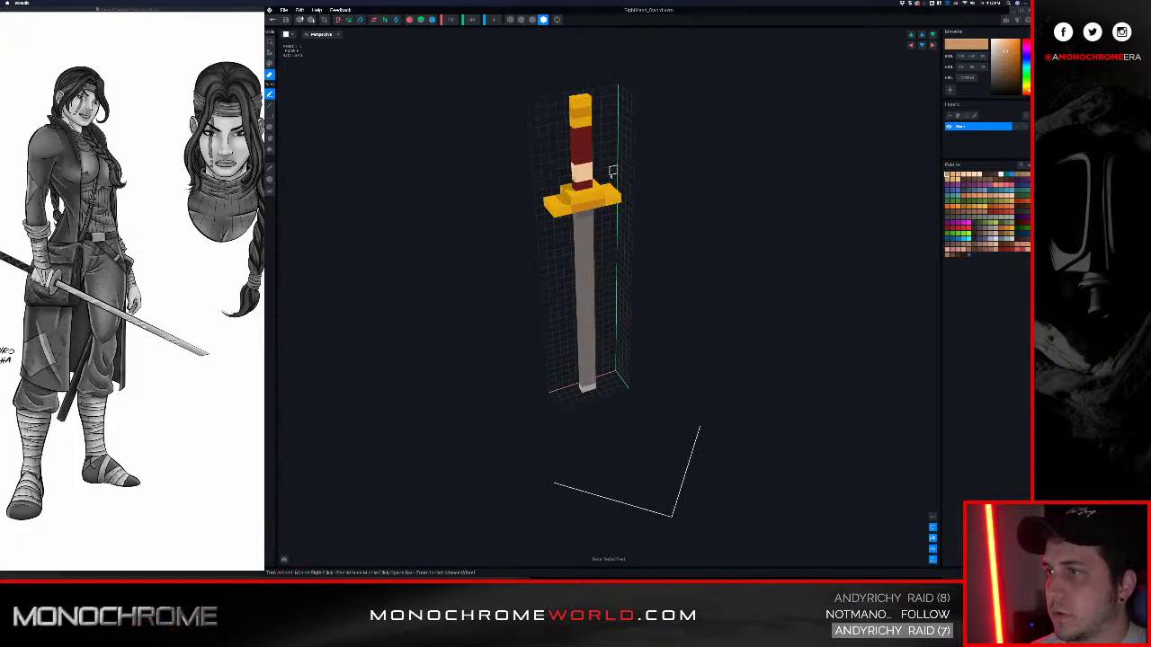
pyautogui.scroll(3, 612, 172)
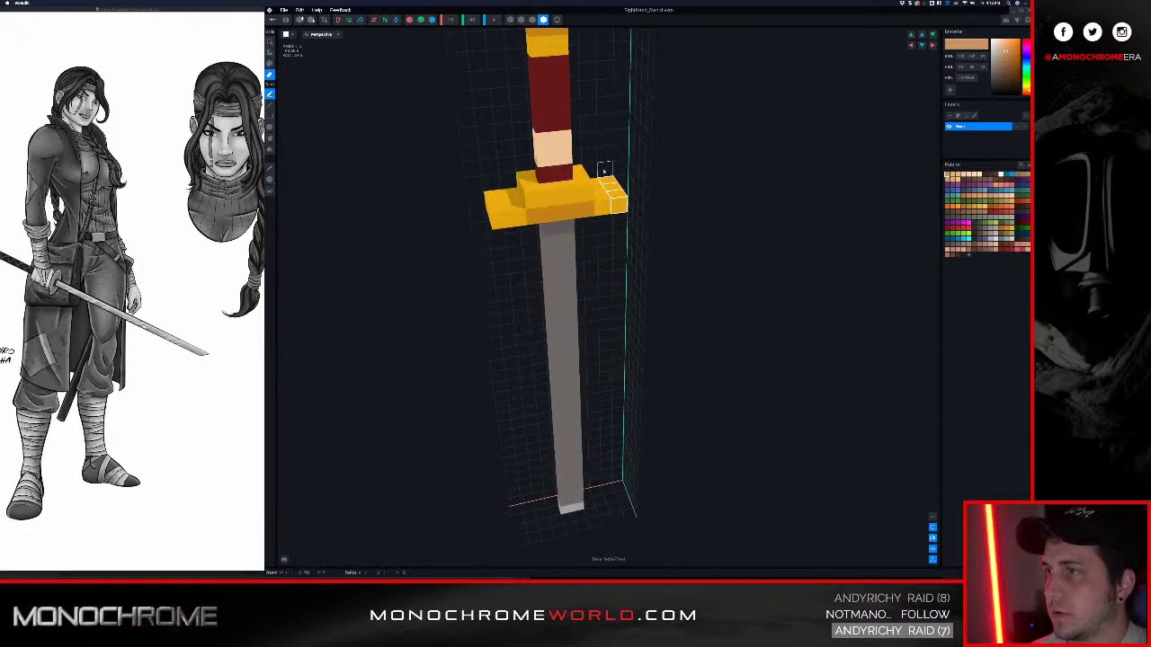
pyautogui.click(614, 198)
# Erase the voxels on one side of the blade's tip to form an asymmetrical point
pyautogui.moveTo(471, 170)
pyautogui.mouseDown(button='right')
pyautogui.moveTo(568, 210)
pyautogui.moveTo(555, 209)
pyautogui.moveTo(571, 243)
pyautogui.moveTo(558, 490)
pyautogui.mouseUp(button='right')
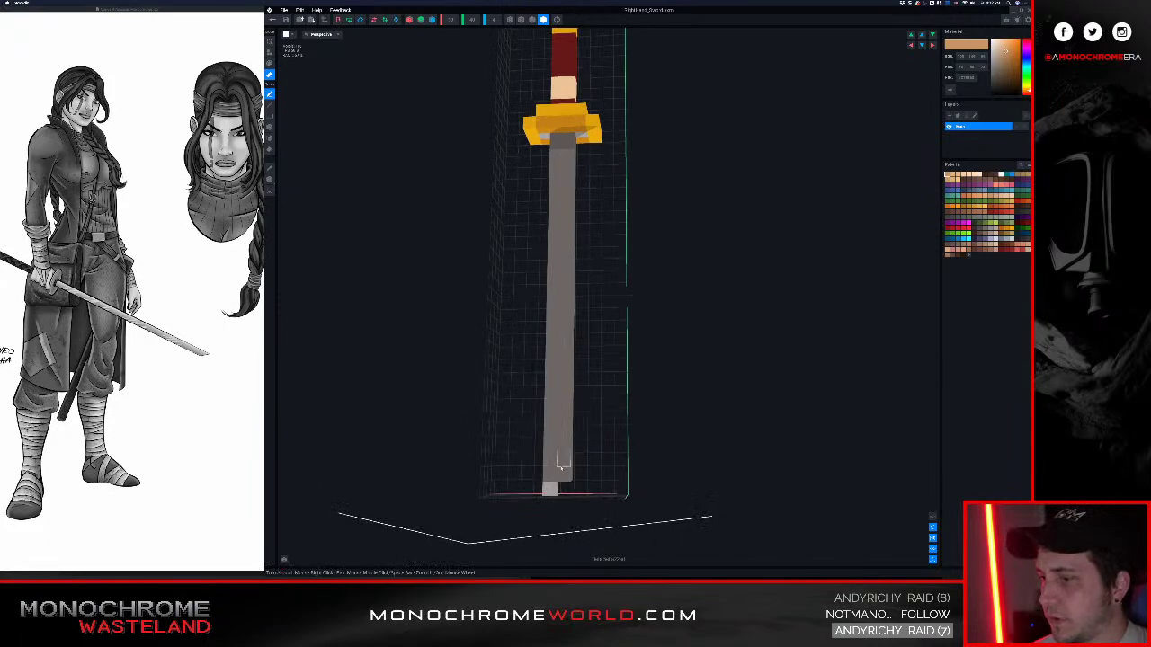
pyautogui.moveTo(552, 433); pyautogui.dragTo(548, 424, button='right')
pyautogui.press('super+z')
pyautogui.click(548, 474)
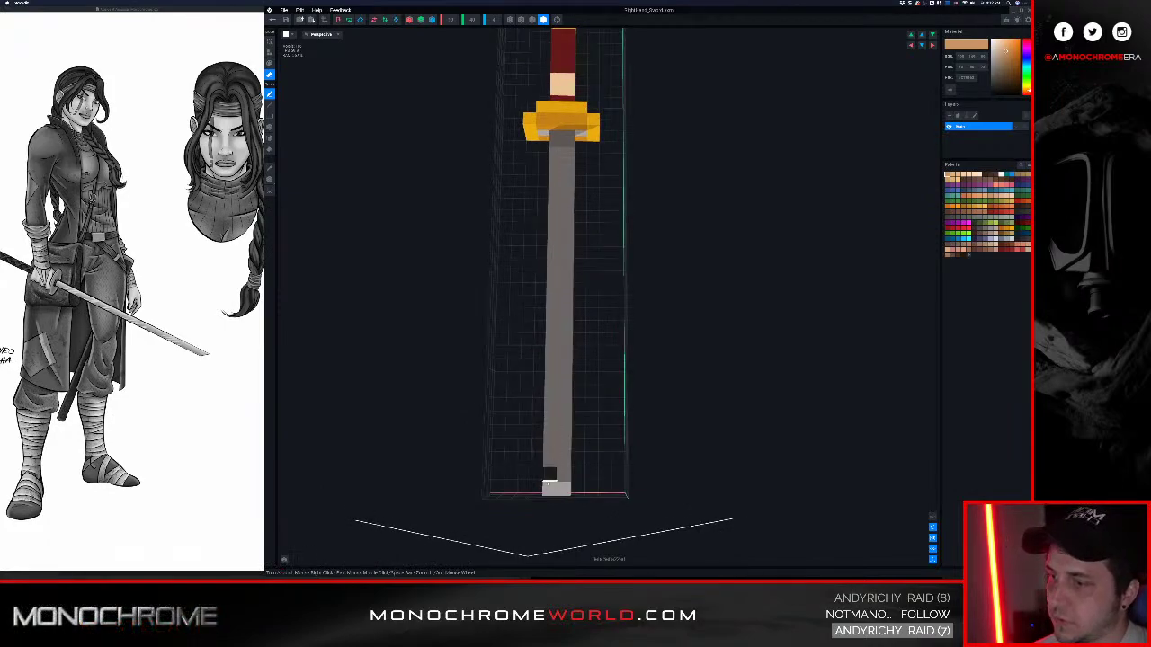
pyautogui.moveTo(547, 436); pyautogui.dragTo(540, 399, button='right')
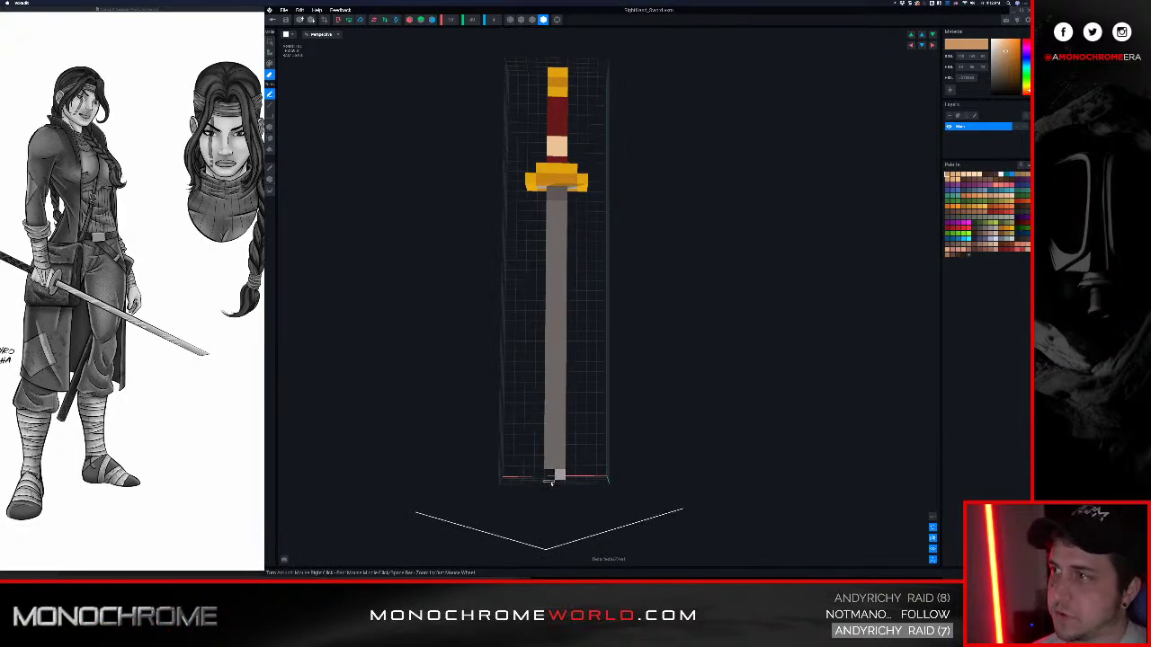
# Reduce the palette to the colours used in the sword and mix a neutral grey
pyautogui.moveTo(549, 367); pyautogui.dragTo(572, 277, button='right')
pyautogui.keyDown('alt'); pyautogui.click(565, 277); pyautogui.keyUp('alt')
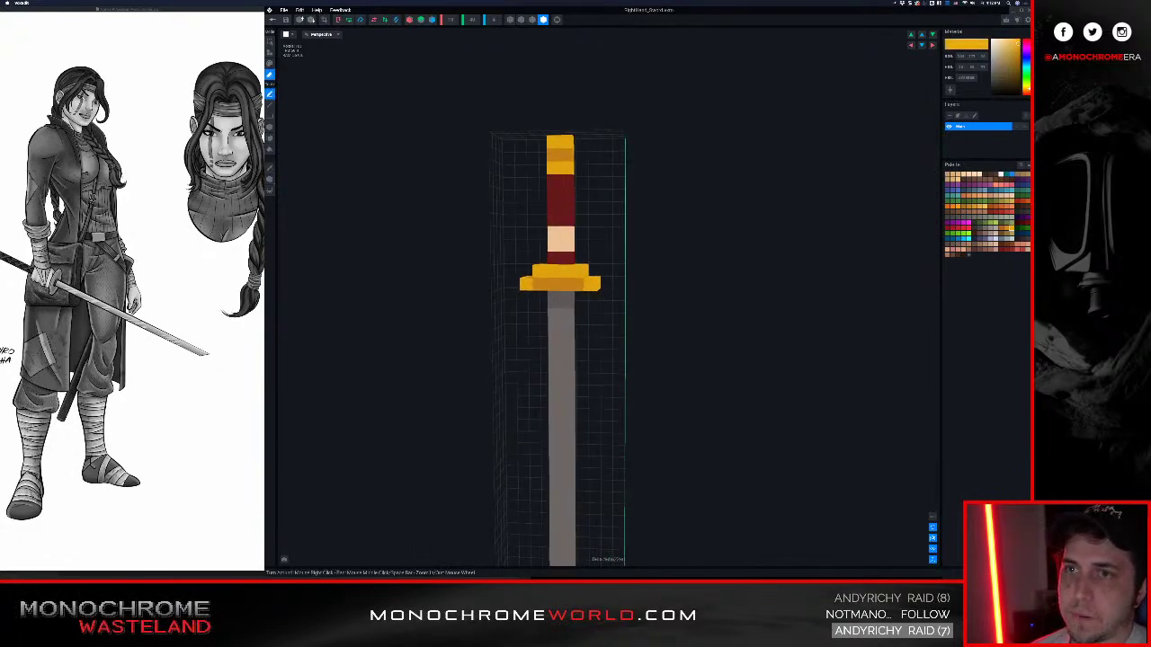
pyautogui.click(1029, 166)
pyautogui.click(1003, 183)
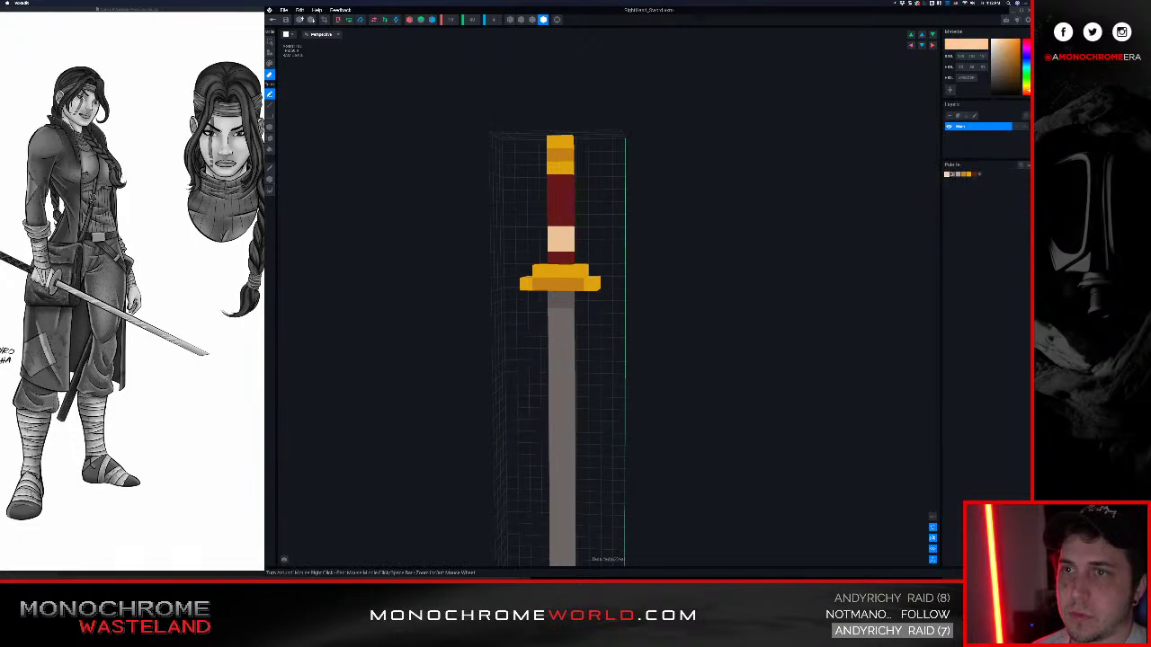
pyautogui.click(991, 83)
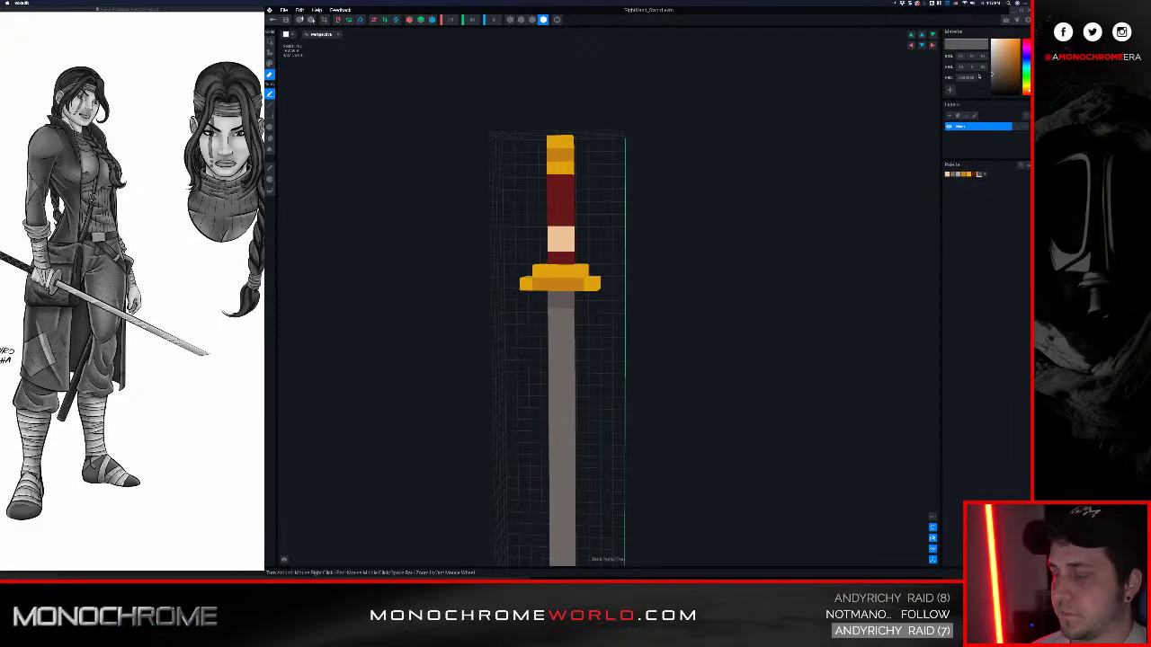
# Paint both tiers of the gold crossguard grey on all sides and lighten that grey slightly
pyautogui.moveTo(526, 284); pyautogui.dragTo(558, 287)
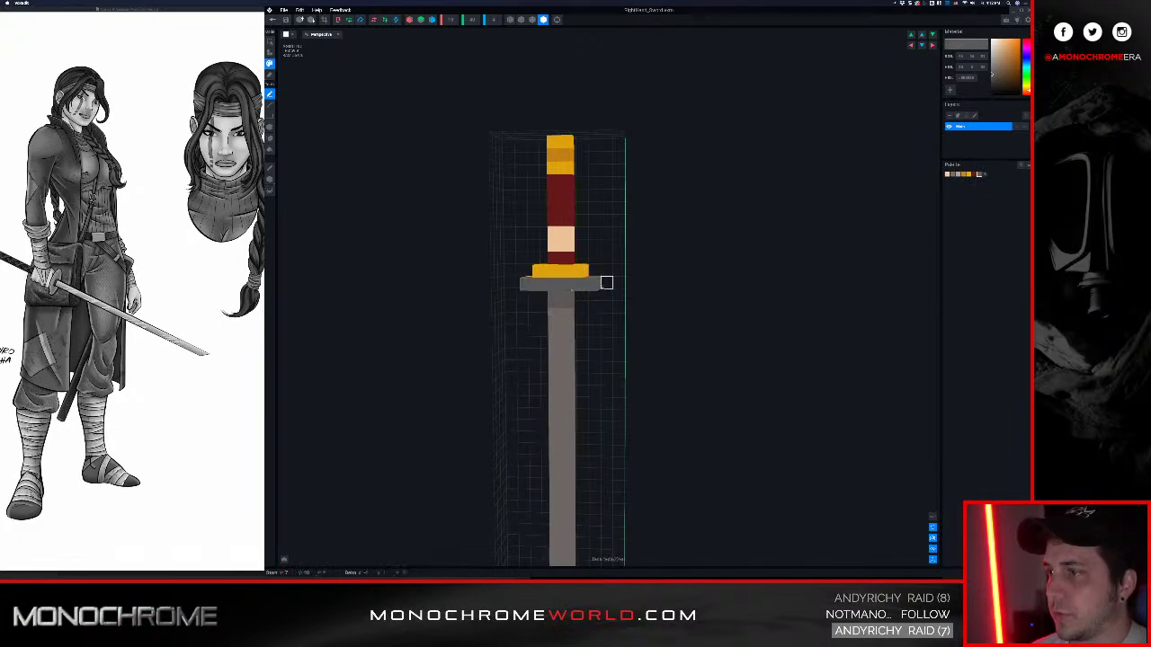
pyautogui.moveTo(607, 282); pyautogui.dragTo(658, 304, button='right')
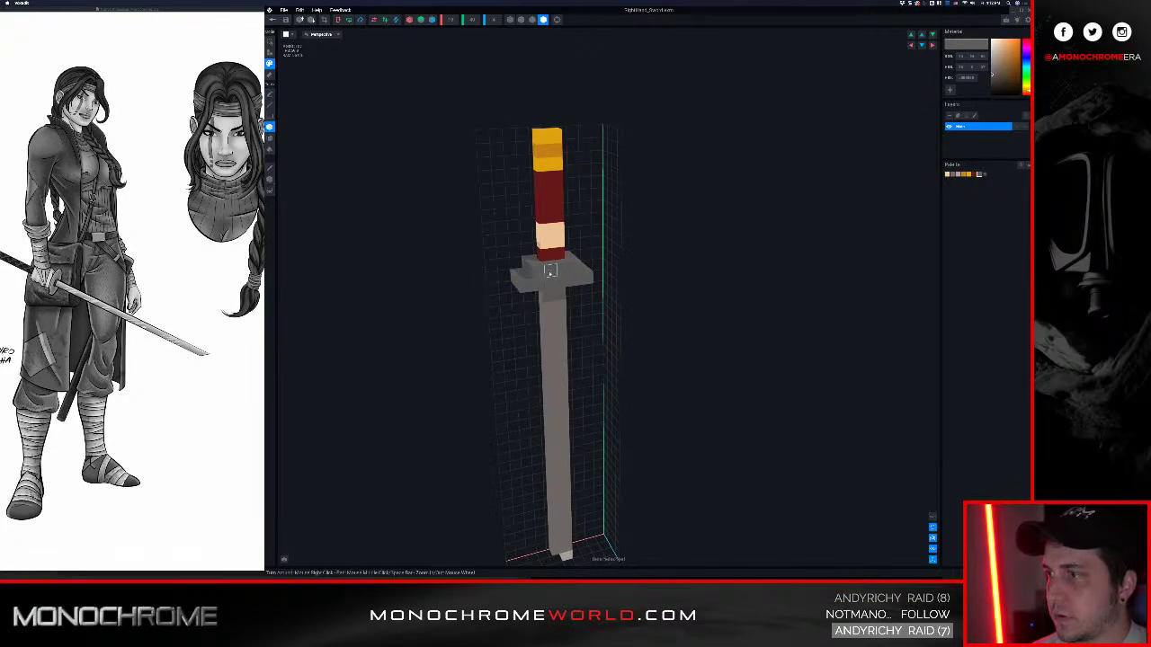
pyautogui.moveTo(576, 267); pyautogui.dragTo(503, 287, button='right')
pyautogui.moveTo(508, 289); pyautogui.dragTo(556, 289)
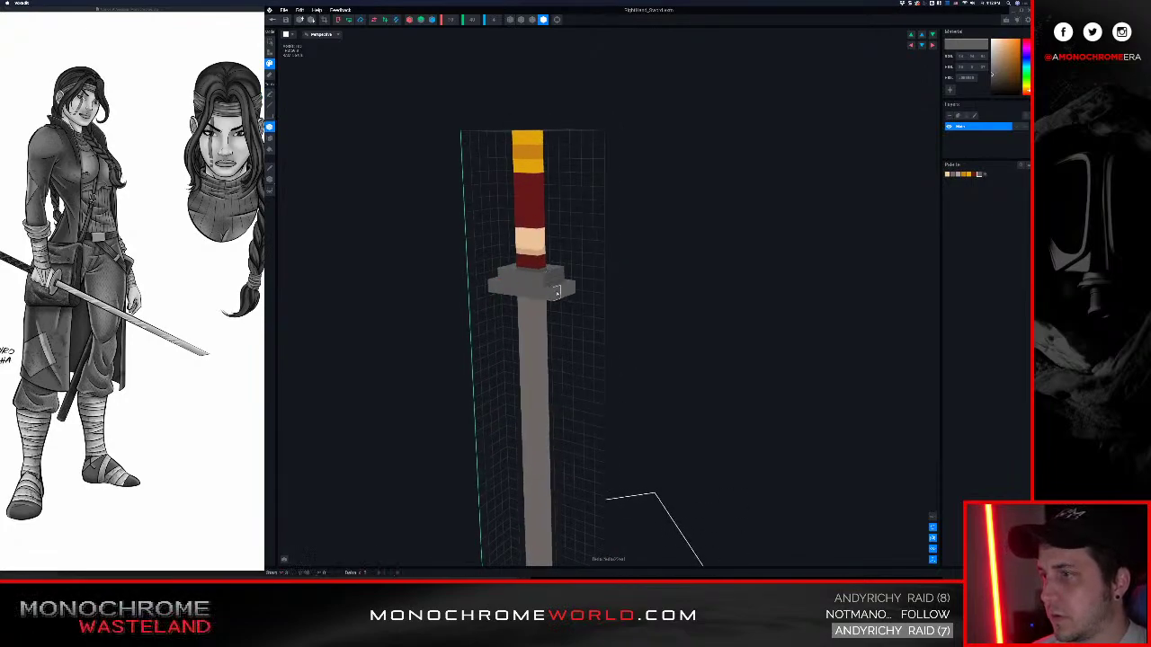
pyautogui.moveTo(556, 289); pyautogui.dragTo(542, 283, button='right')
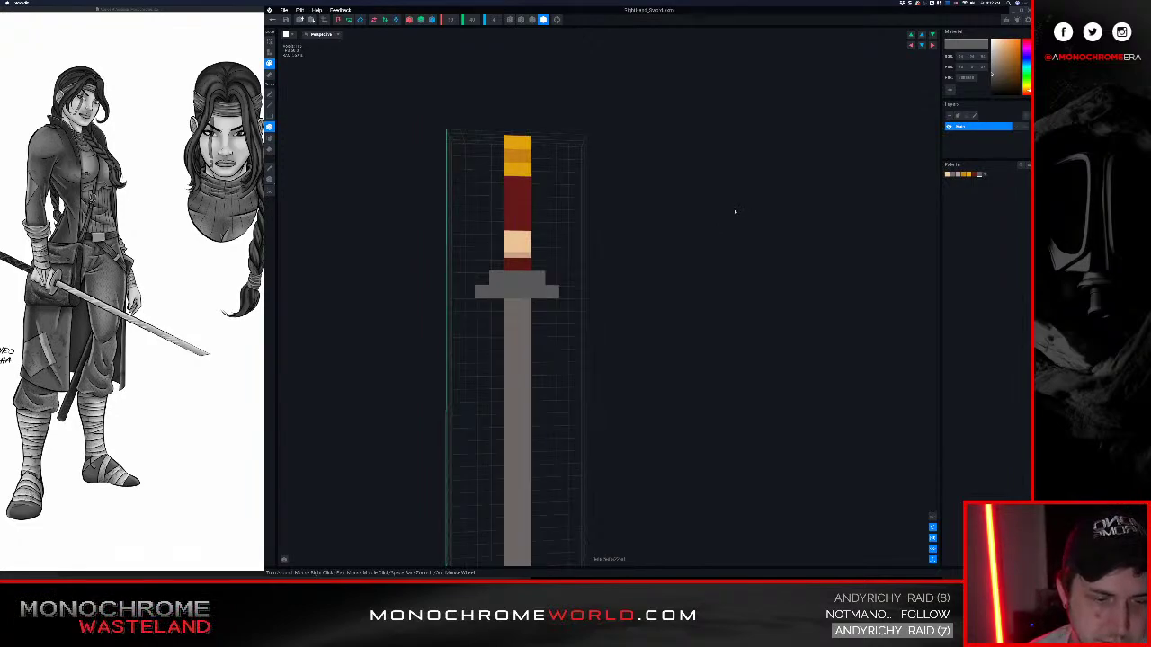
pyautogui.moveTo(524, 264); pyautogui.dragTo(524, 265, button='right')
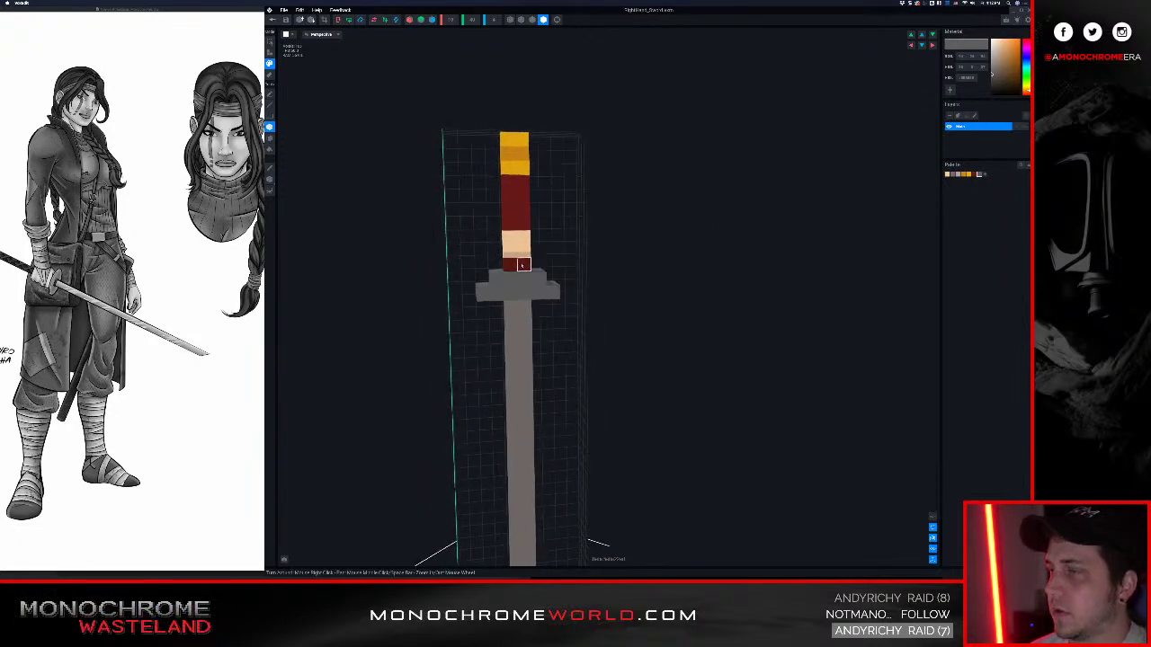
pyautogui.moveTo(524, 264); pyautogui.dragTo(559, 279, button='middle')
pyautogui.moveTo(549, 283); pyautogui.dragTo(557, 289, button='right')
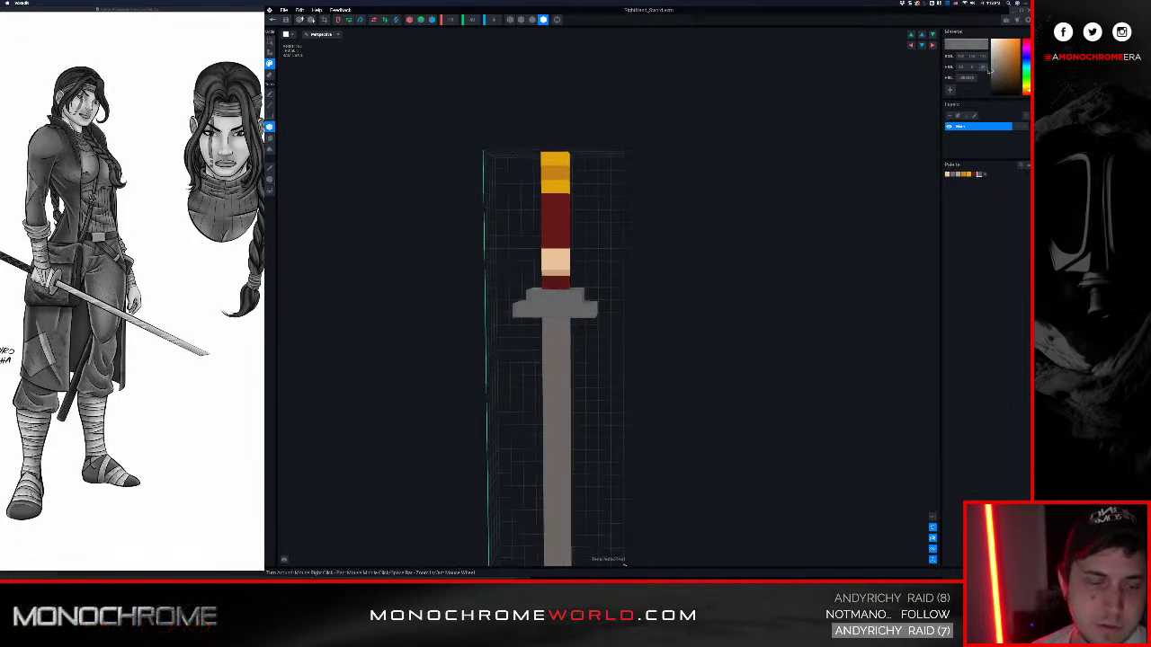
# Change the grip's red to near-black and paint the skin-coloured band and gold pommel the same colour
pyautogui.scroll(3, 565, 205)
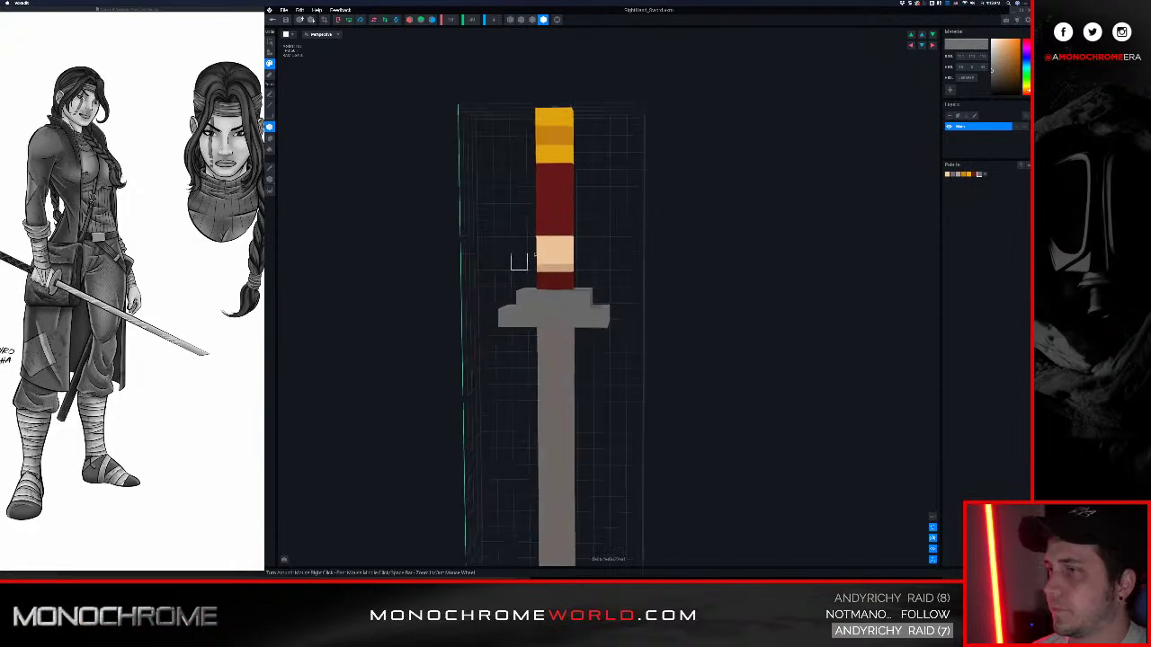
pyautogui.moveTo(563, 286); pyautogui.dragTo(566, 288, button='right')
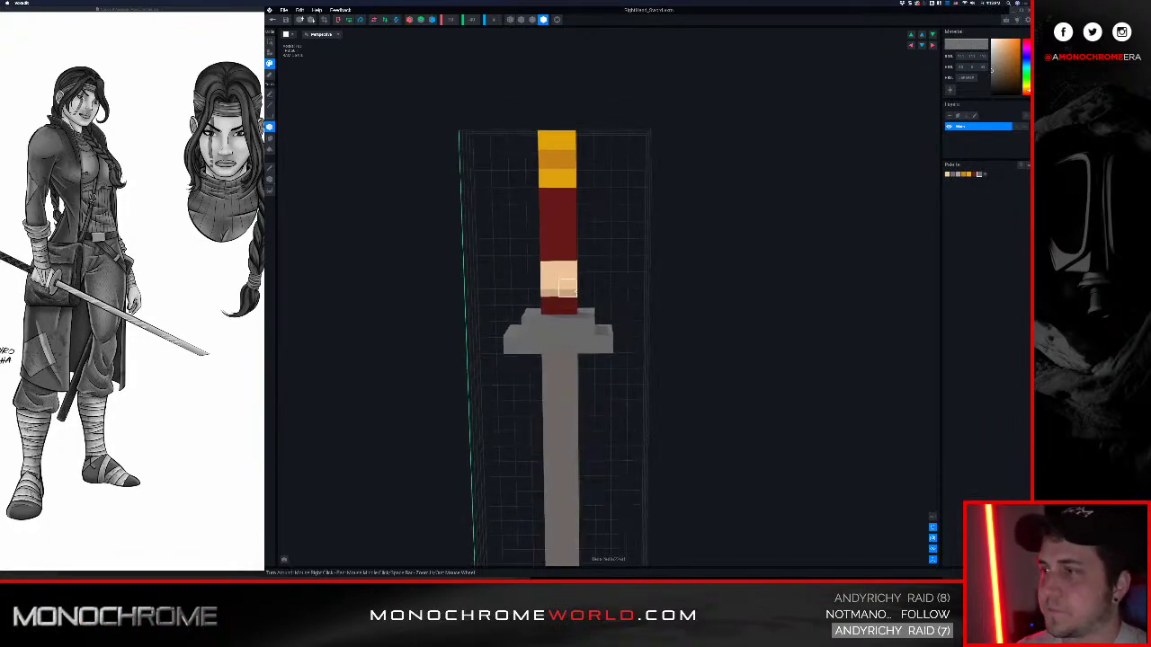
pyautogui.click(564, 305)
pyautogui.moveTo(1012, 74); pyautogui.dragTo(981, 91)
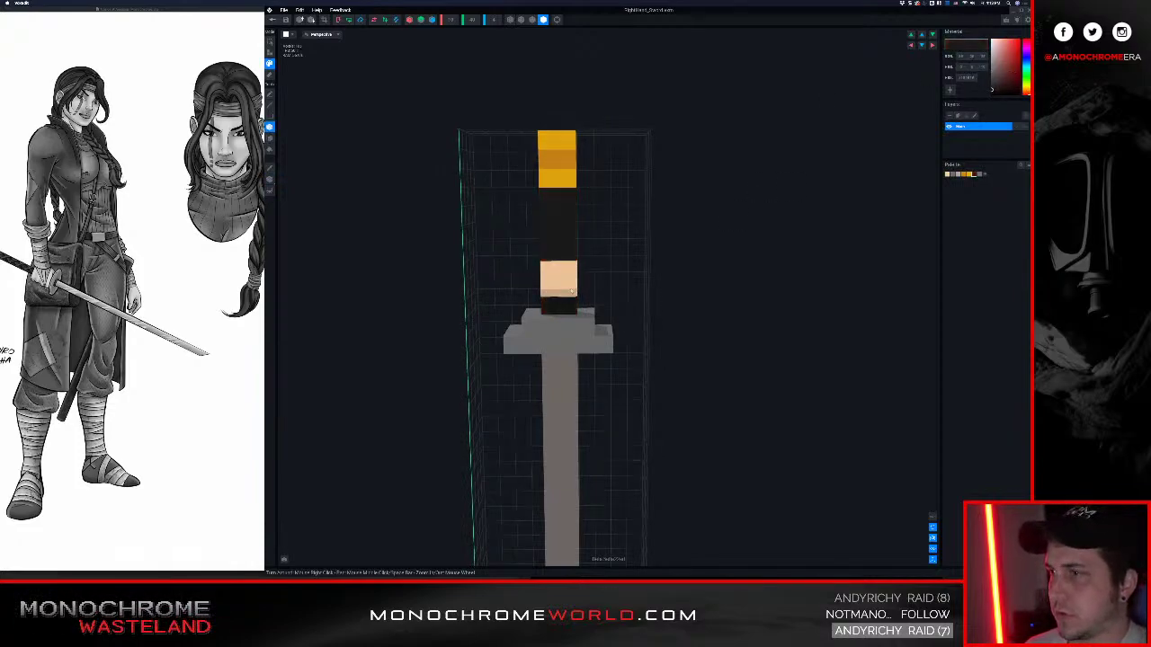
pyautogui.moveTo(571, 291); pyautogui.dragTo(545, 141)
pyautogui.moveTo(567, 249); pyautogui.dragTo(545, 288, button='right')
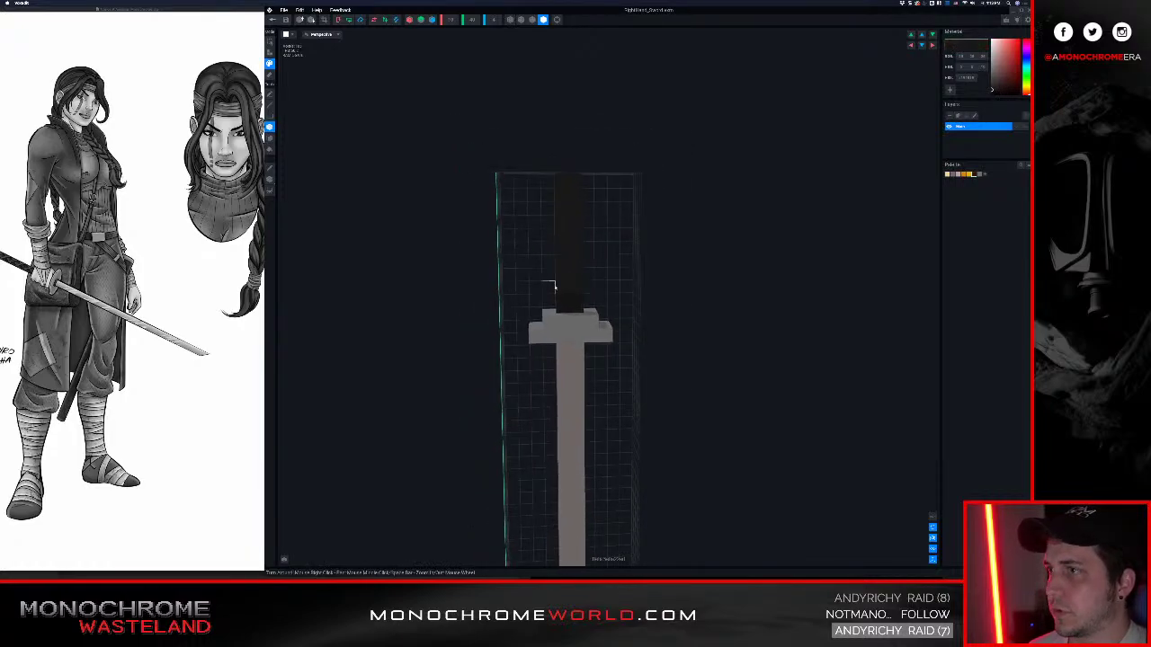
# Paint alternating voxels along the near-black grip dark grey to create a checkered wrap
pyautogui.click(981, 174)
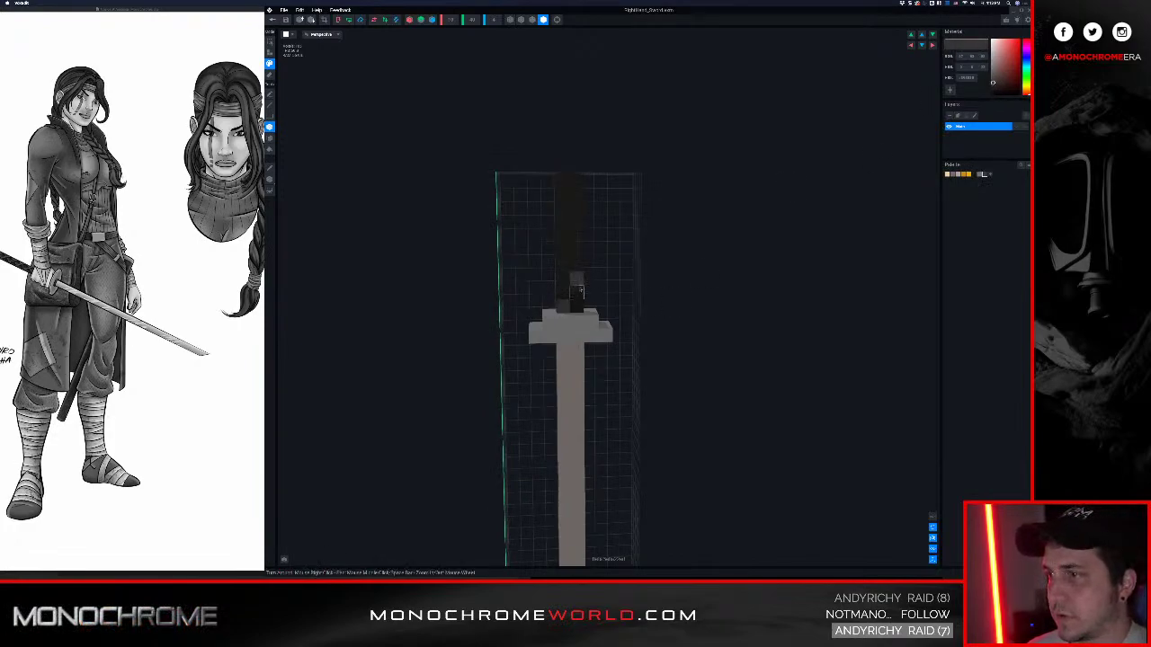
pyautogui.moveTo(576, 264)
pyautogui.mouseDown()
pyautogui.moveTo(554, 249)
pyautogui.moveTo(562, 223)
pyautogui.mouseUp()
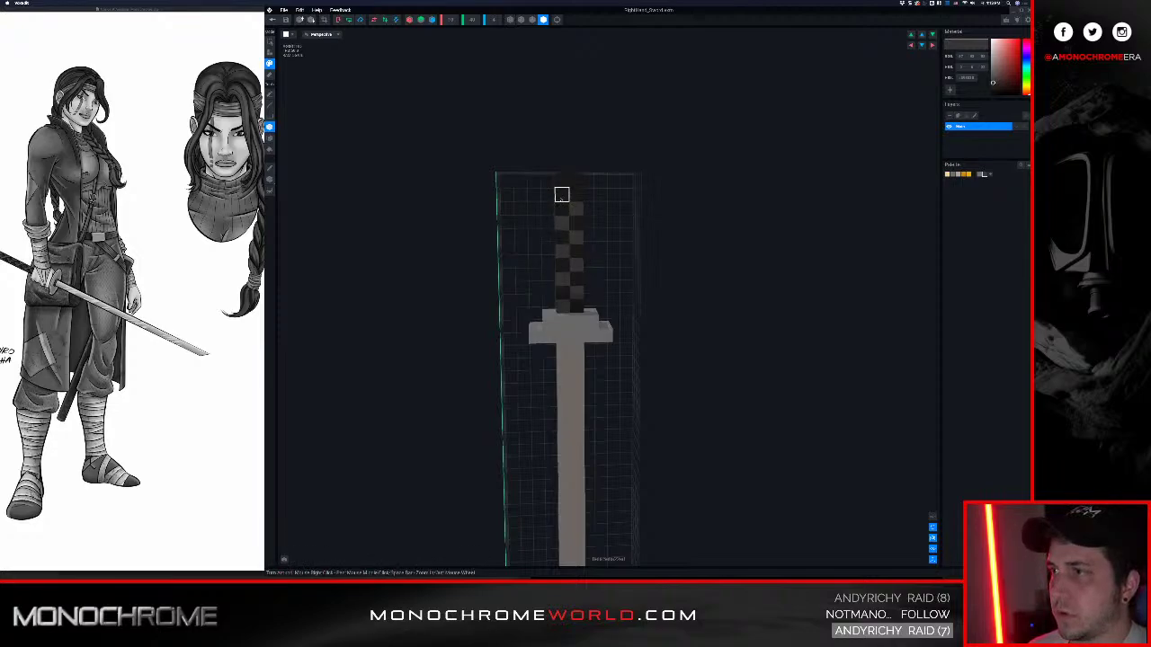
pyautogui.click(561, 197)
pyautogui.click(576, 181)
# Sample the blade's grey and lighten it to a pale neutral grey
pyautogui.scroll(-3, 600, 247)
pyautogui.moveTo(558, 308); pyautogui.dragTo(569, 347, button='right')
pyautogui.scroll(3, 569, 347)
pyautogui.keyDown('alt'); pyautogui.click(565, 366); pyautogui.keyUp('alt')
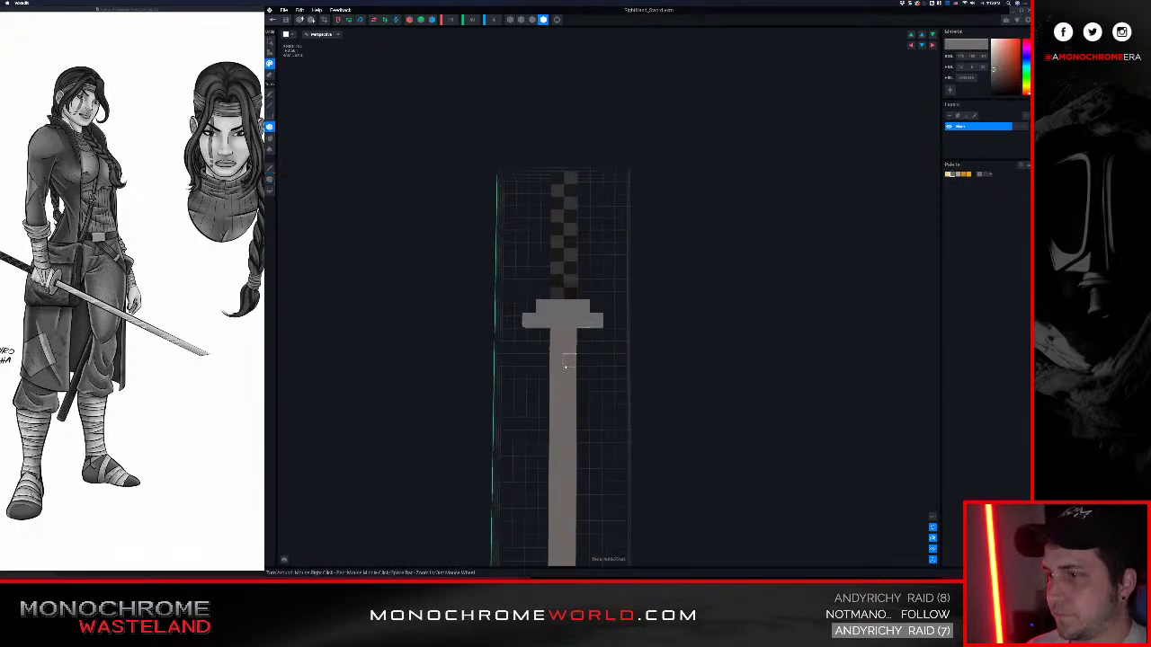
pyautogui.moveTo(984, 70); pyautogui.dragTo(980, 64)
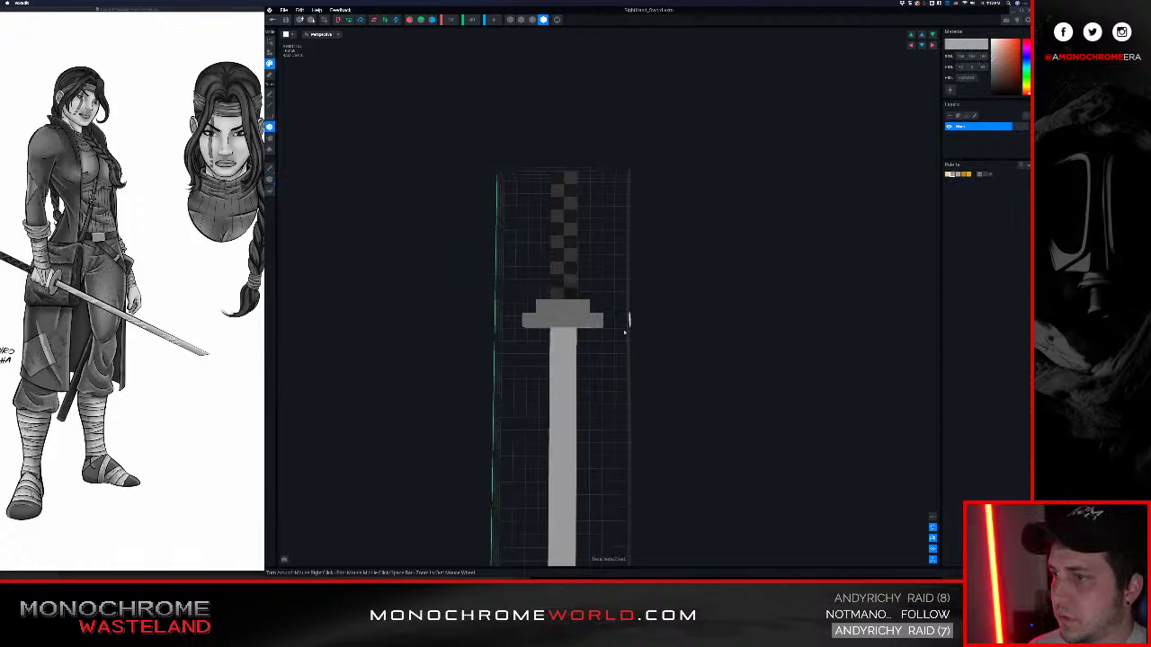
pyautogui.moveTo(624, 333); pyautogui.dragTo(406, 305, button='right')
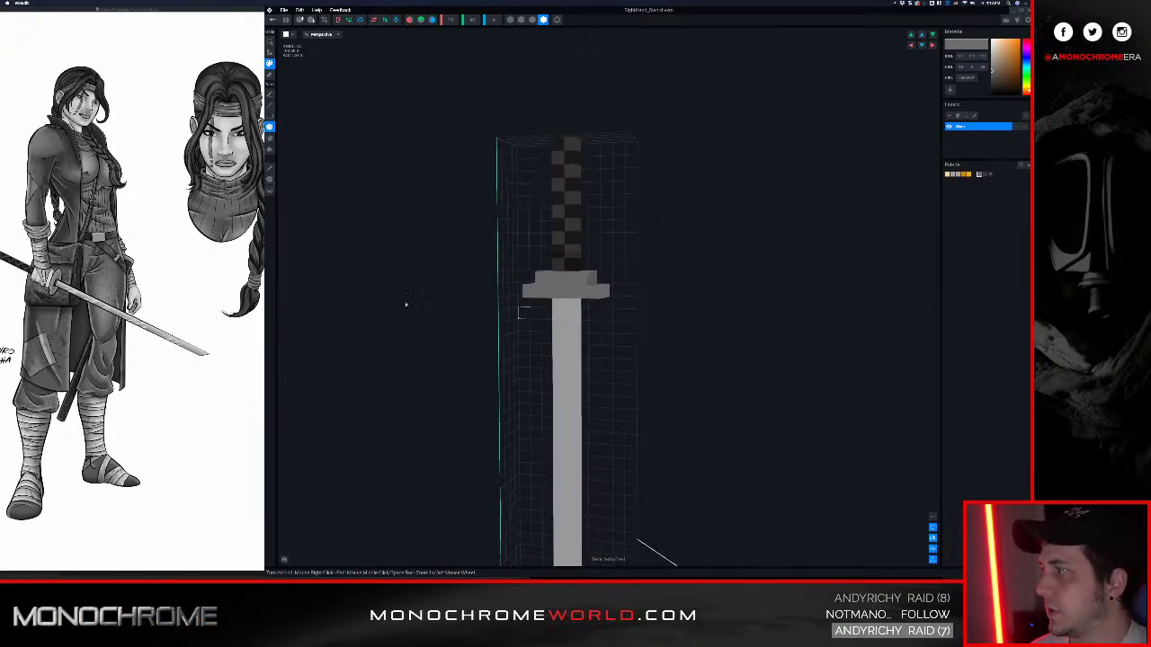
pyautogui.moveTo(459, 254); pyautogui.dragTo(564, 306, button='right')
# Save the sword model and return to the avatar project
pyautogui.scroll(-1, 565, 311)
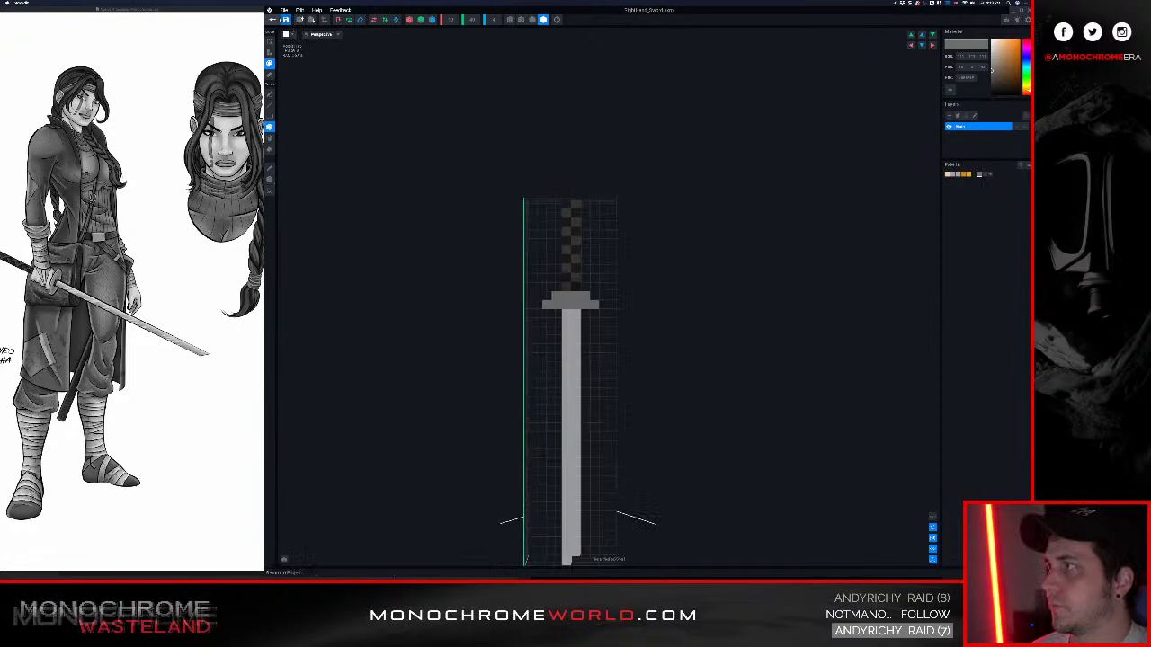
pyautogui.click(273, 19)
pyautogui.click(600, 172)
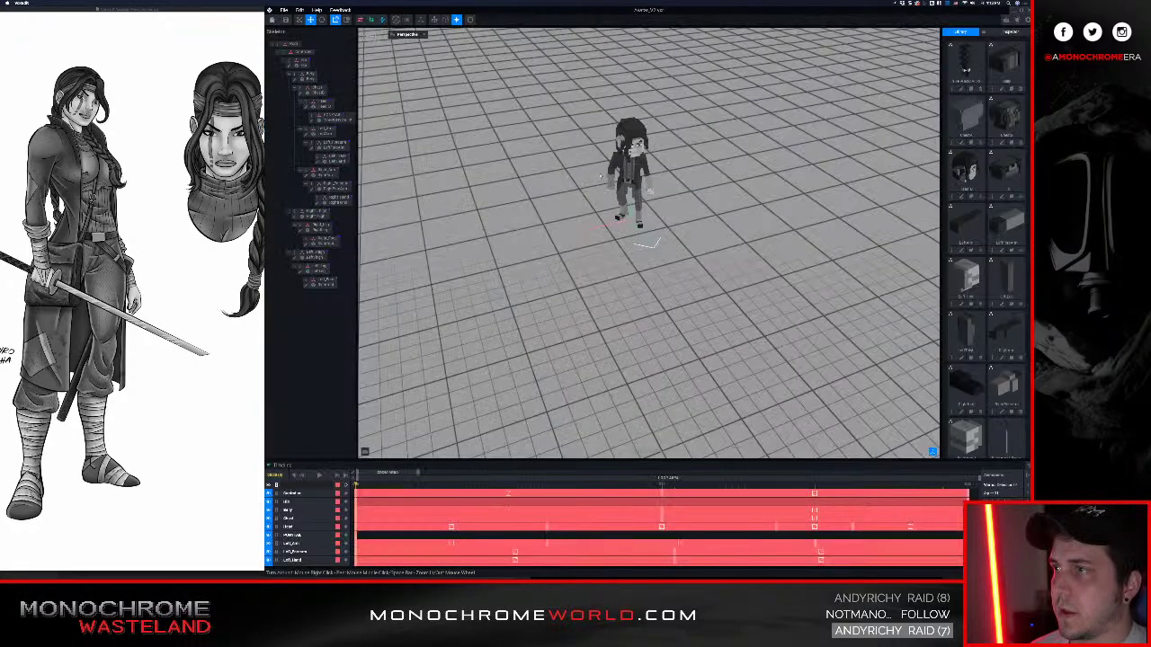
pyautogui.scroll(3, 580, 197)
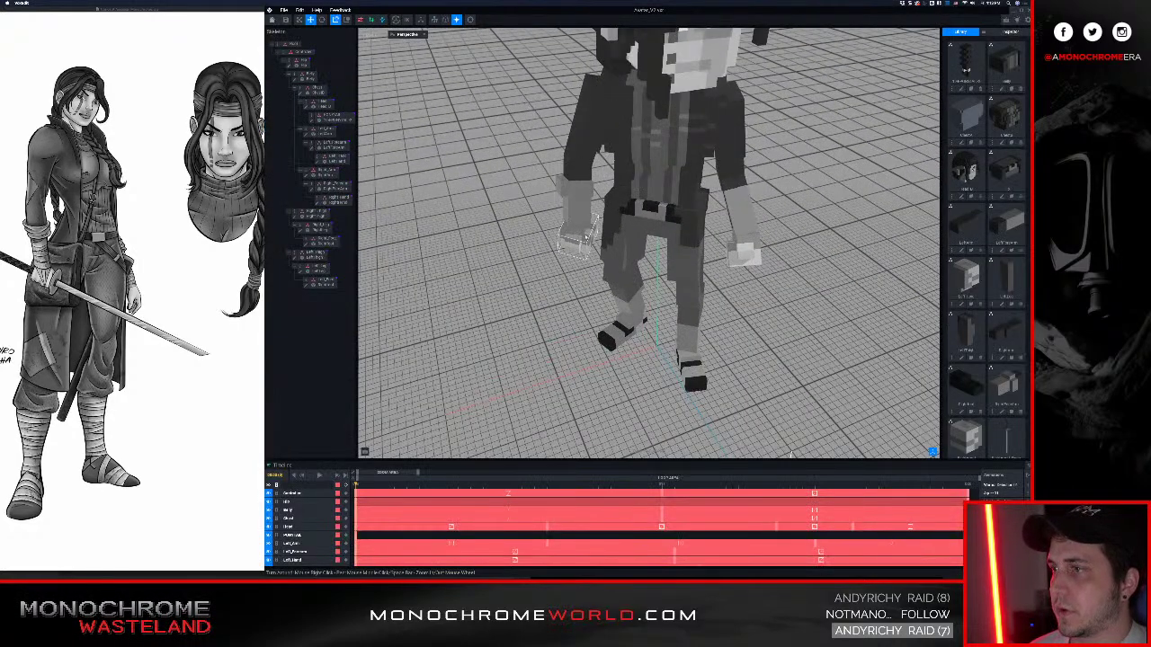
# Create a child node for the sword under the right hand and attach the sword model to it
pyautogui.click(576, 236)
pyautogui.rightClick(318, 199)
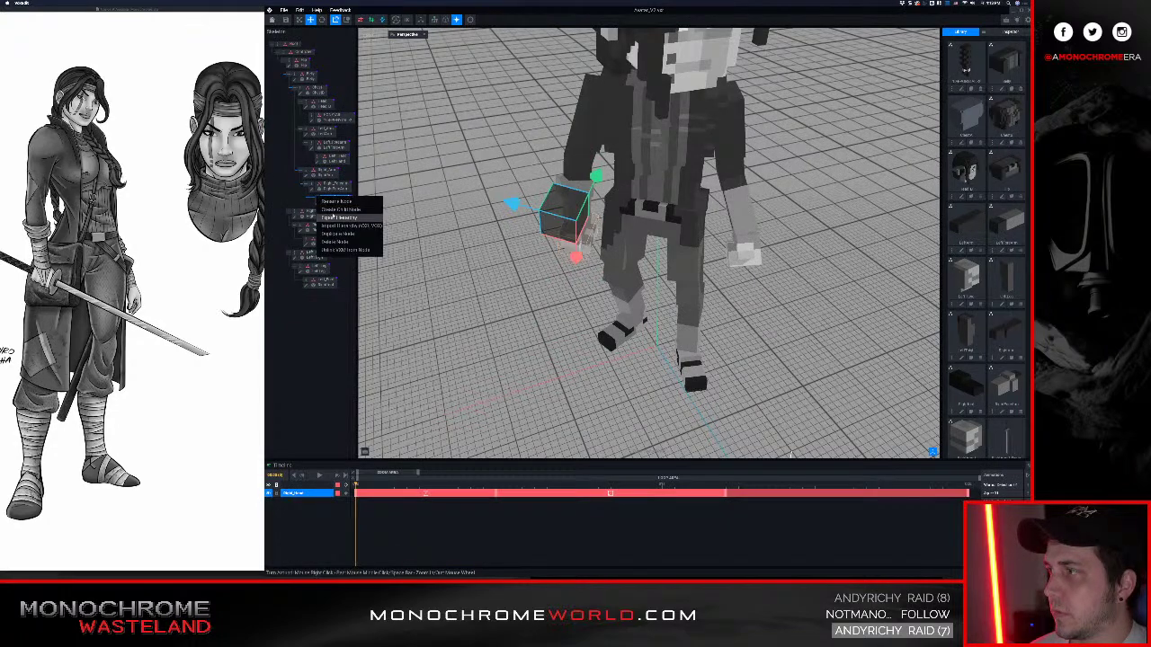
pyautogui.click(341, 208)
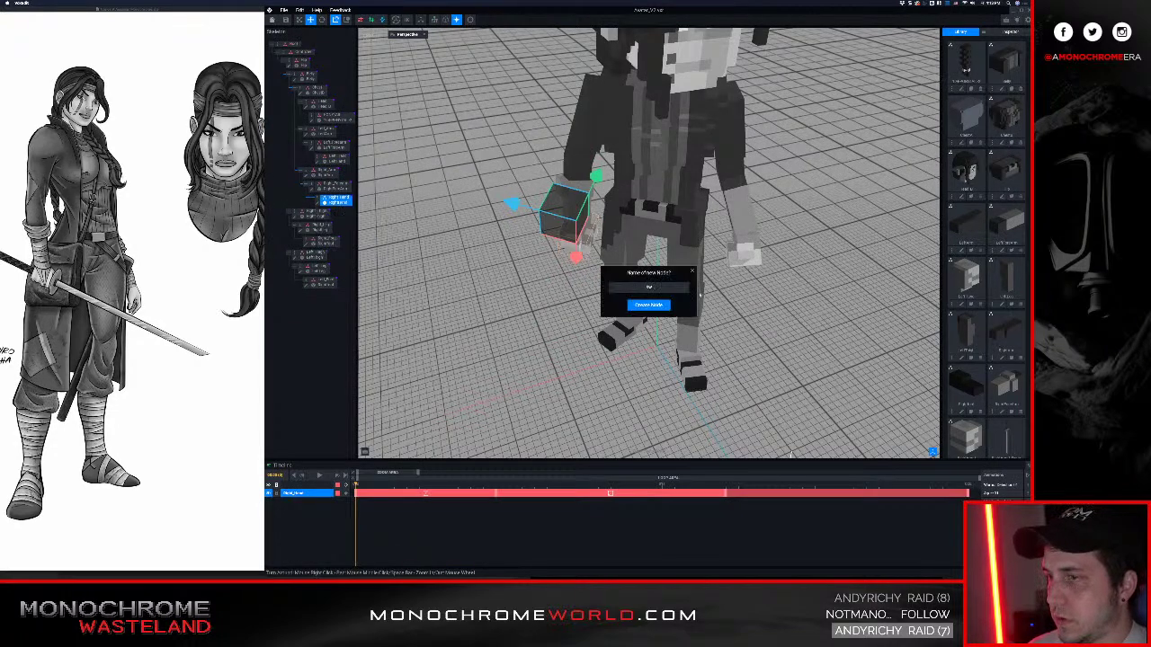
pyautogui.click(648, 305)
pyautogui.scroll(-3, 989, 269)
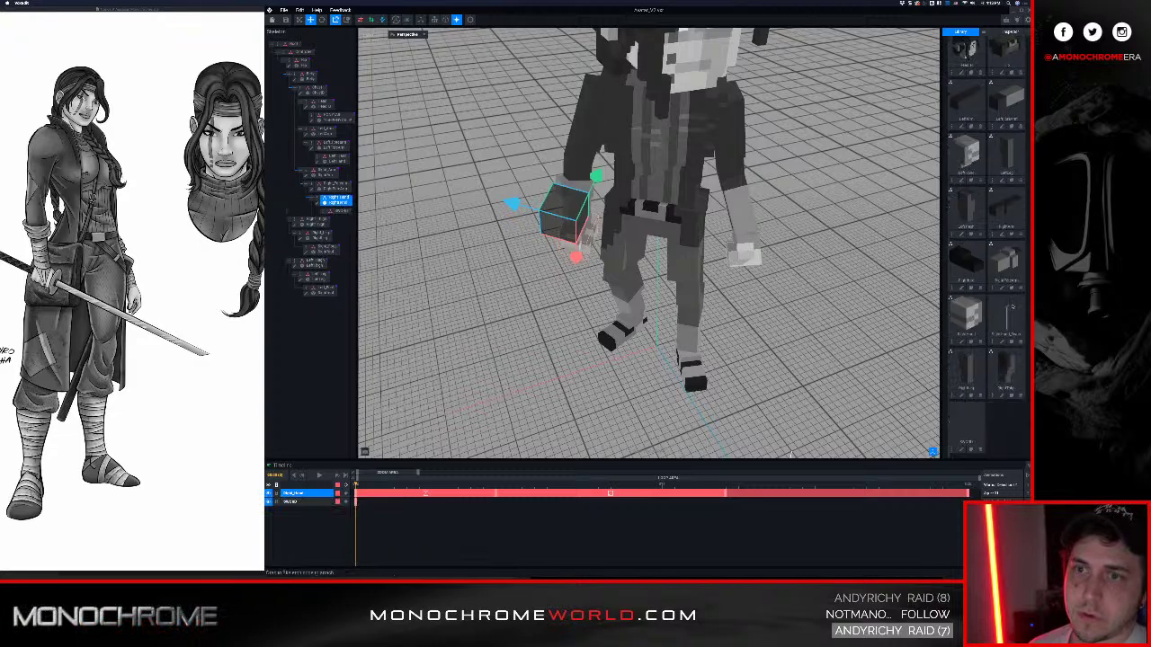
pyautogui.moveTo(357, 220); pyautogui.dragTo(340, 211)
pyautogui.scroll(-5, 593, 260)
pyautogui.click(531, 242)
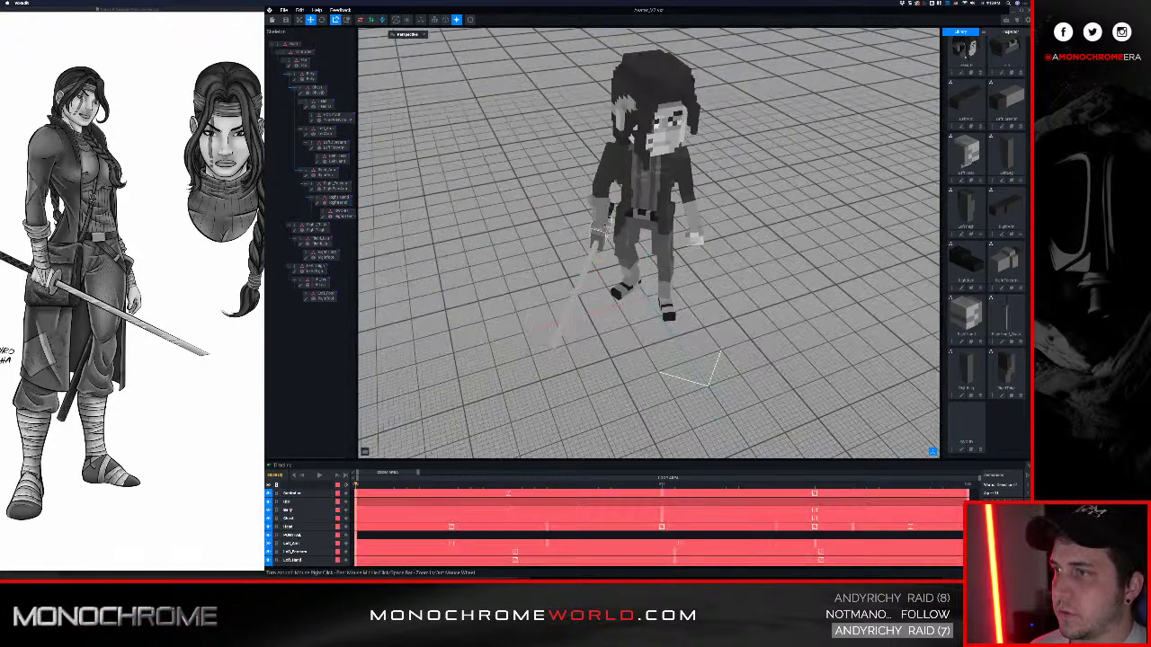
# Examine how the avatar holds the recoloured sword from the front and side against the reference art
pyautogui.moveTo(490, 229); pyautogui.dragTo(593, 221, button='right')
pyautogui.scroll(5, 593, 221)
pyautogui.moveTo(801, 306); pyautogui.dragTo(569, 213, button='right')
pyautogui.scroll(-4, 624, 244)
pyautogui.scroll(-5, 639, 247)
pyautogui.scroll(5, 661, 186)
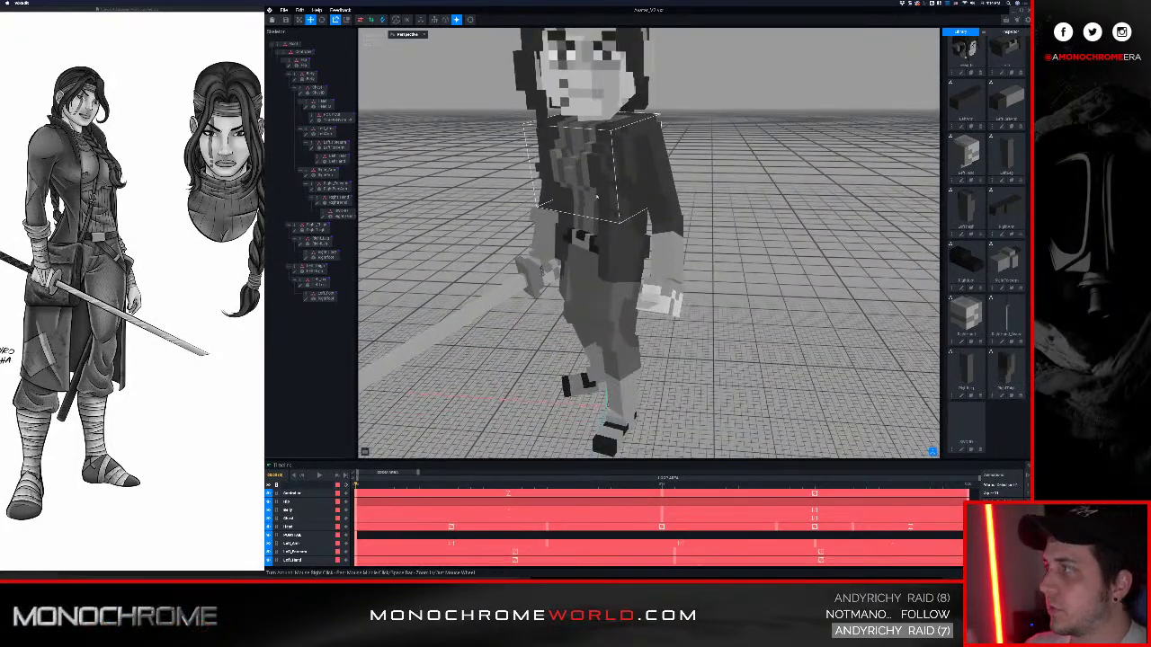
pyautogui.moveTo(590, 213); pyautogui.dragTo(589, 213, button='right')
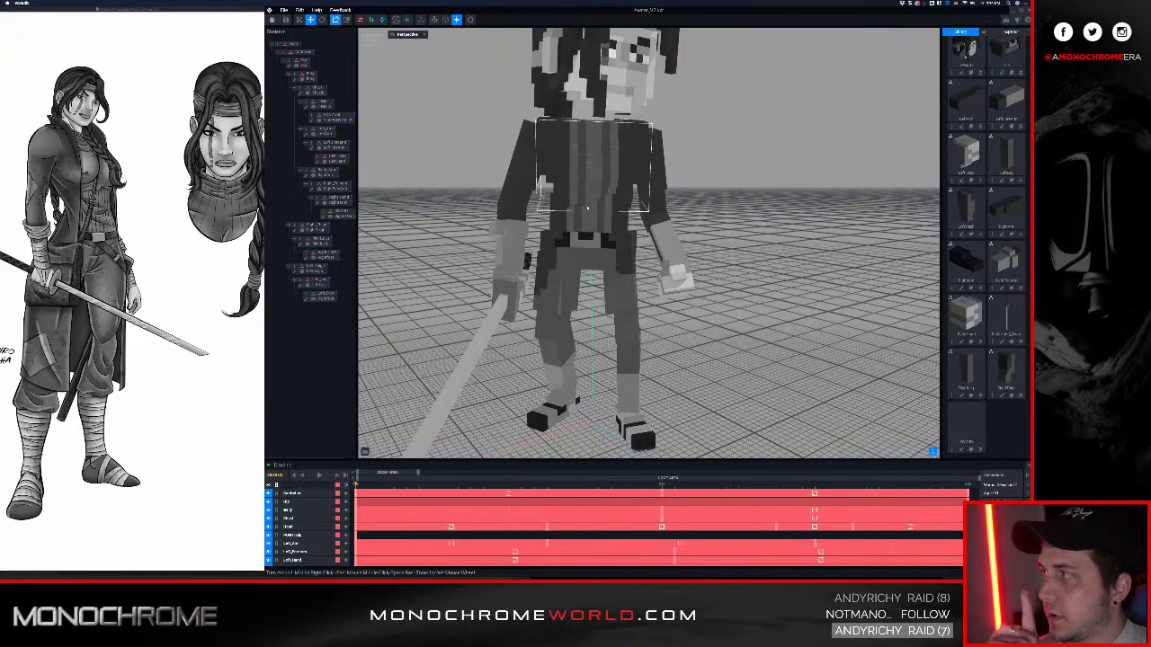
# Save the avatar project and close it to return to the asset overview
pyautogui.scroll(-3, 588, 208)
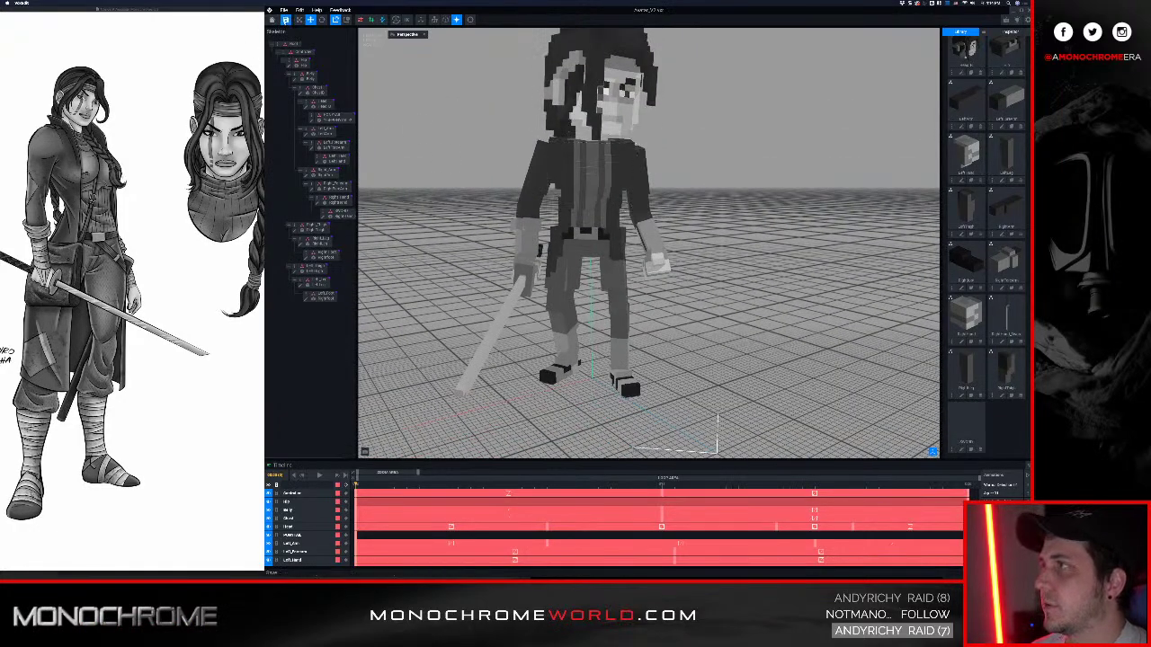
pyautogui.click(272, 19)
pyautogui.click(604, 171)
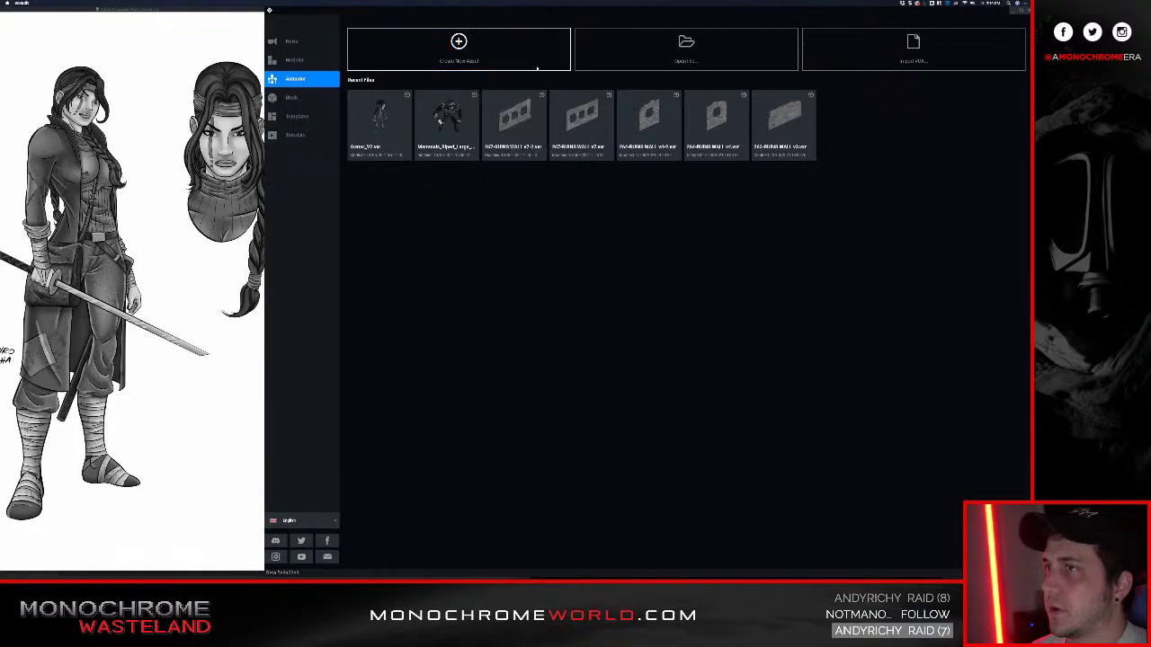
# Browse the project folders and open the earlier coloured avatar with the red face paint
pyautogui.click(680, 55)
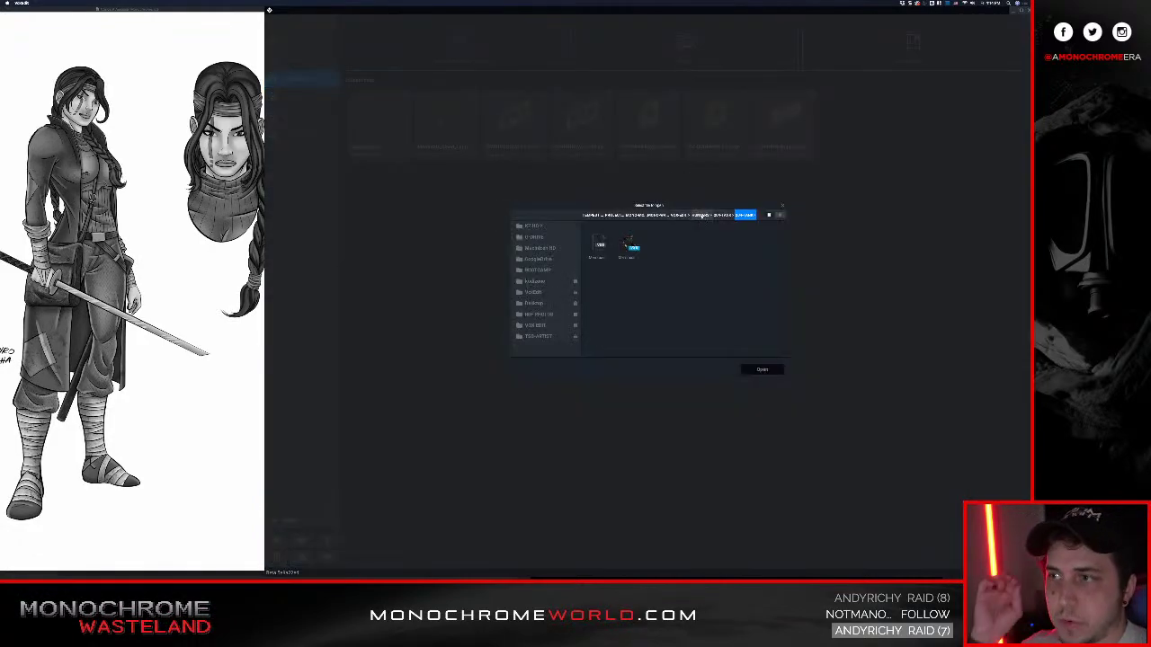
pyautogui.click(680, 216)
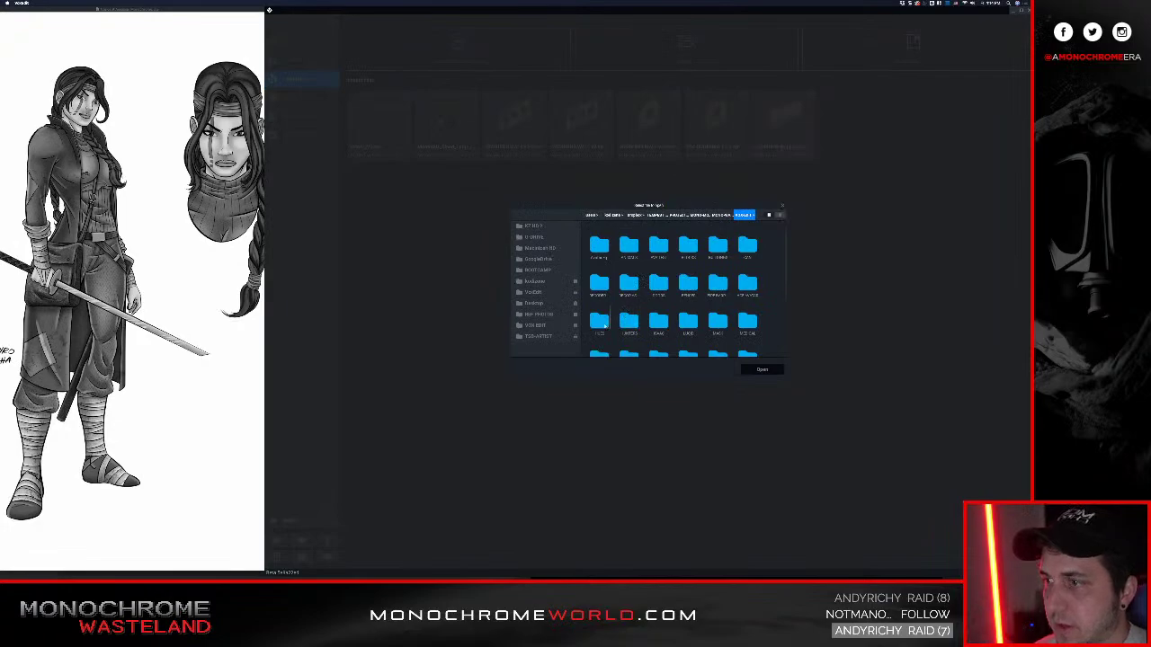
pyautogui.doubleClick(601, 324)
pyautogui.doubleClick(601, 245)
pyautogui.doubleClick(599, 244)
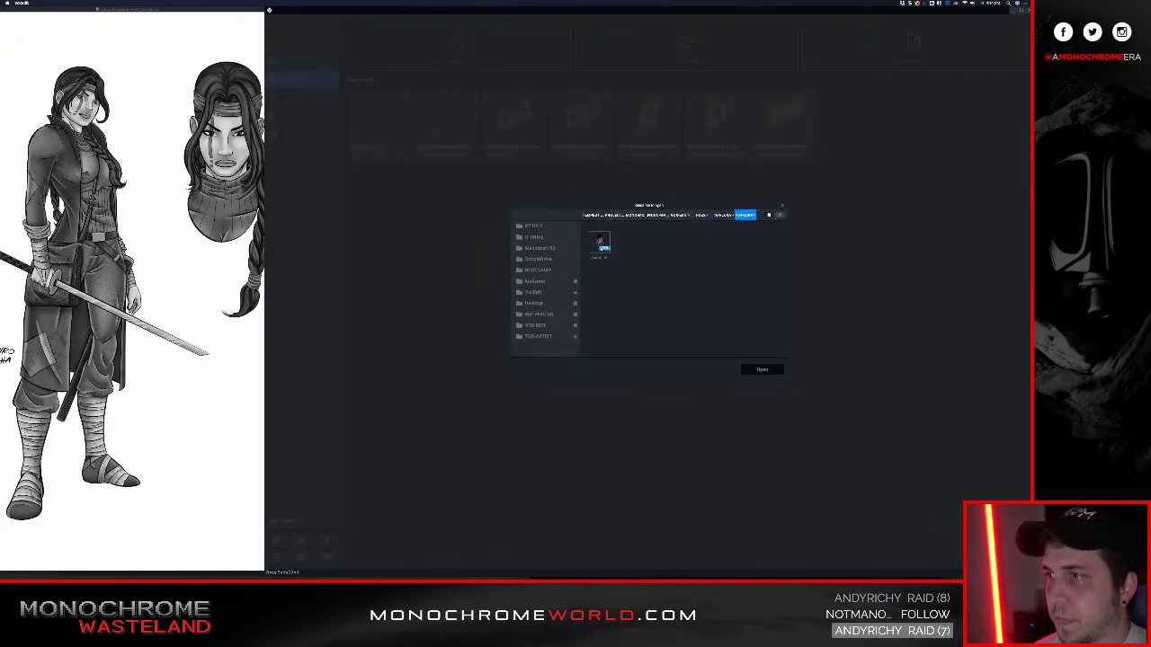
pyautogui.click(600, 243)
pyautogui.doubleClick(600, 244)
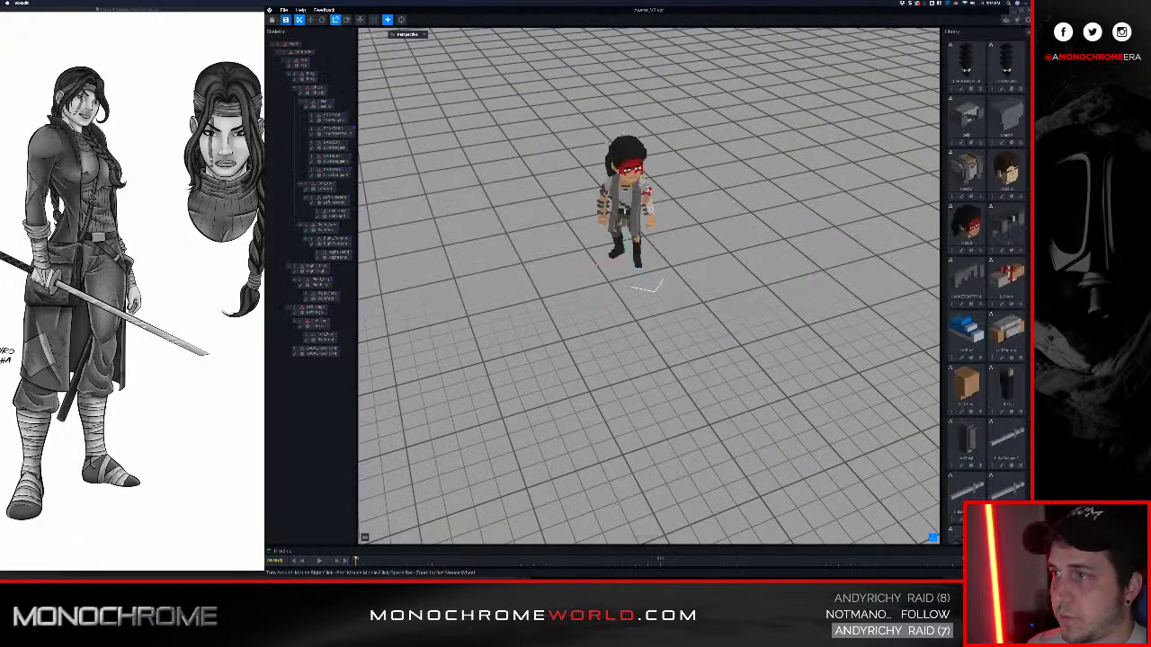
# Examine the coloured avatar's braids, hair pieces, face and arm wraps from the back, sides and front
pyautogui.moveTo(649, 220); pyautogui.dragTo(653, 289, button='middle')
pyautogui.moveTo(653, 289)
pyautogui.mouseDown(button='right')
pyautogui.moveTo(662, 237)
pyautogui.moveTo(651, 284)
pyautogui.moveTo(669, 294)
pyautogui.mouseUp(button='right')
pyautogui.scroll(5, 662, 236)
pyautogui.scroll(5, 652, 283)
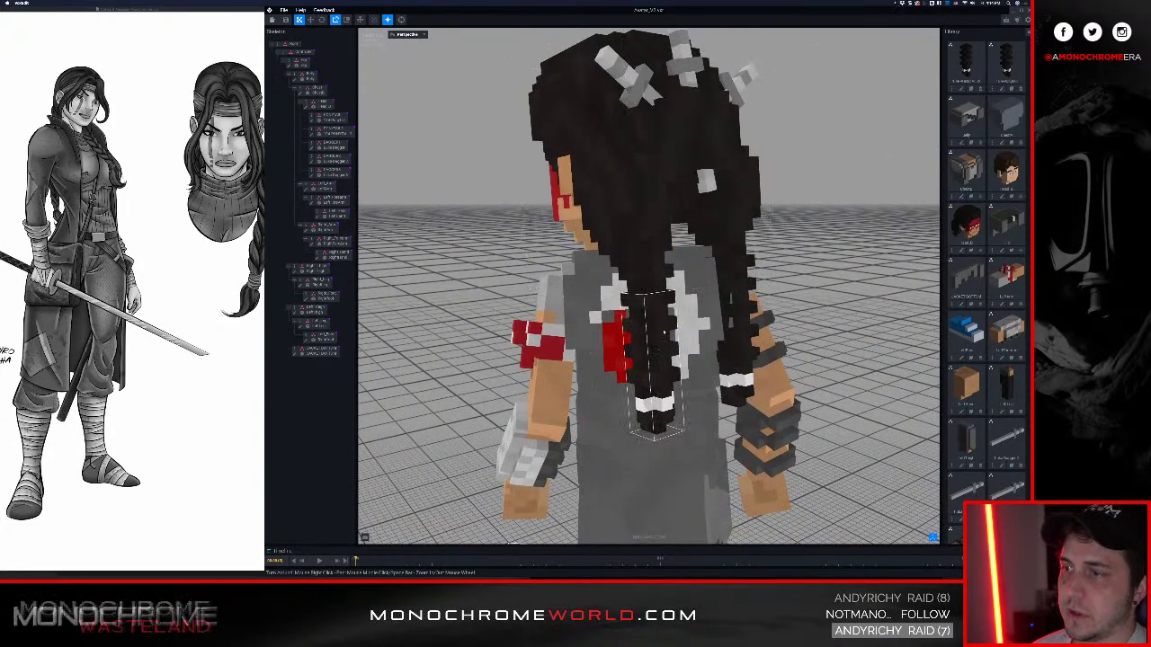
pyautogui.click(645, 363)
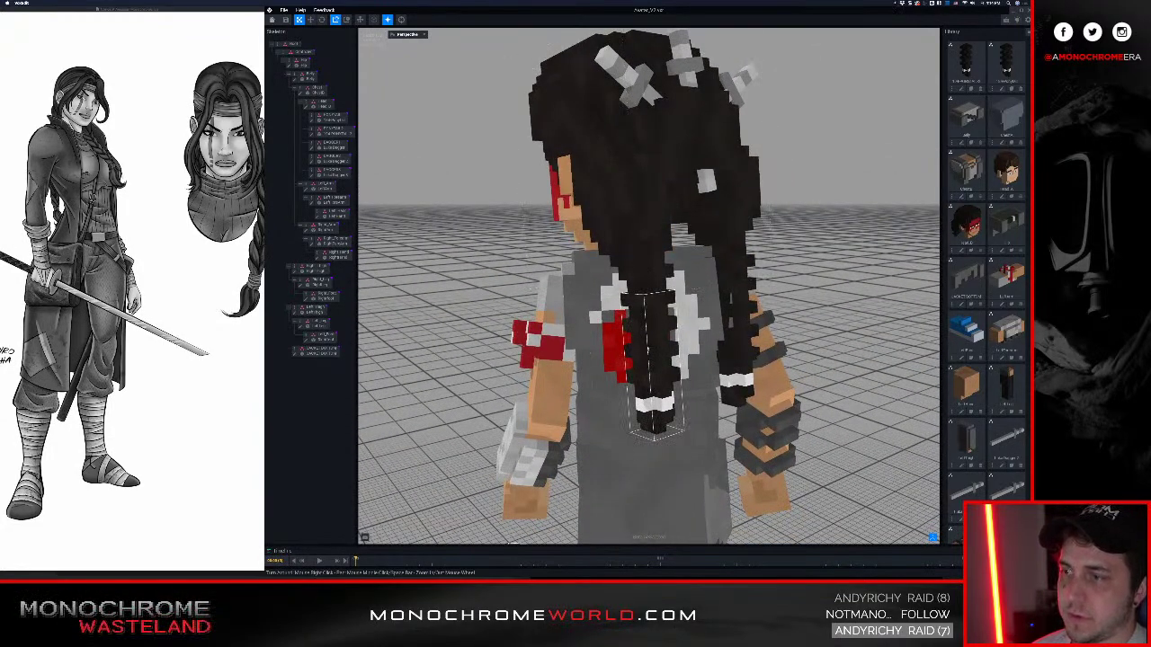
pyautogui.moveTo(647, 350); pyautogui.dragTo(560, 375, button='right')
pyautogui.scroll(-10, 647, 348)
pyautogui.moveTo(561, 377); pyautogui.dragTo(582, 342, button='middle')
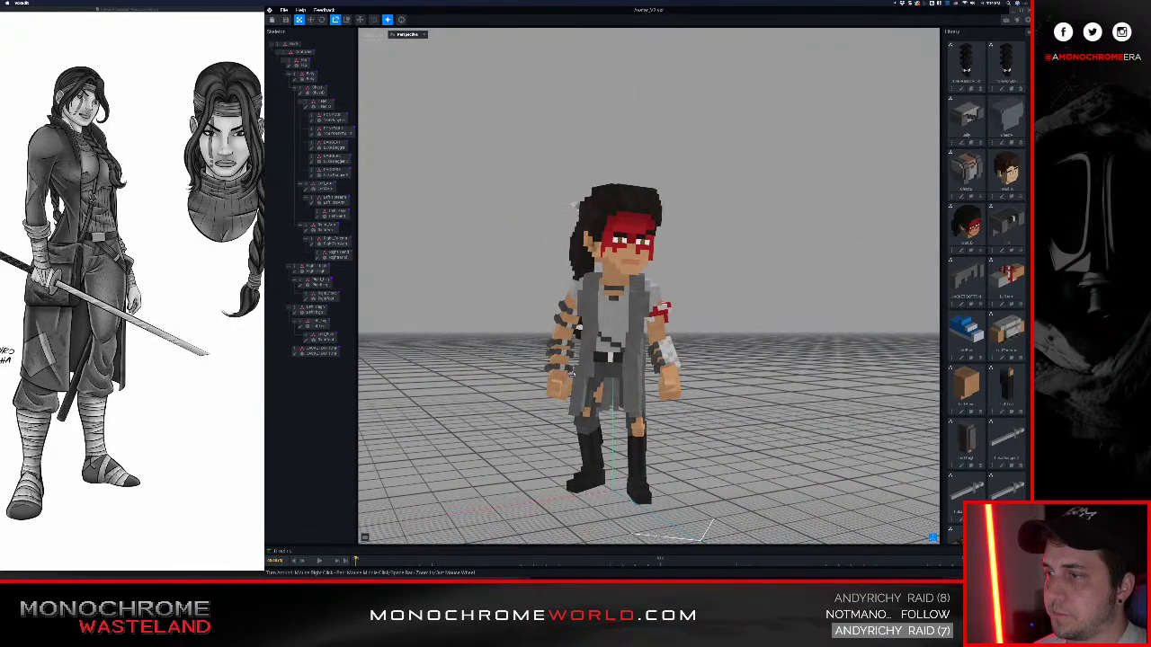
pyautogui.scroll(5, 582, 341)
pyautogui.moveTo(582, 342); pyautogui.dragTo(582, 342, button='right')
pyautogui.press('f')
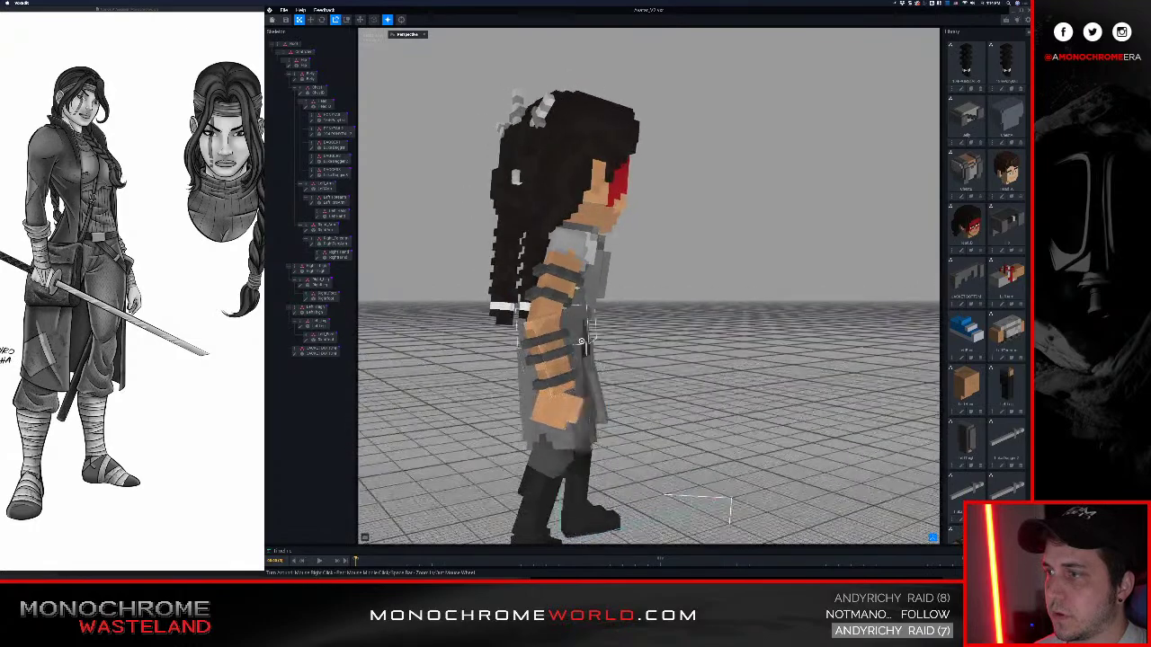
pyautogui.scroll(2, 638, 187)
pyautogui.moveTo(637, 187); pyautogui.dragTo(648, 373, button='right')
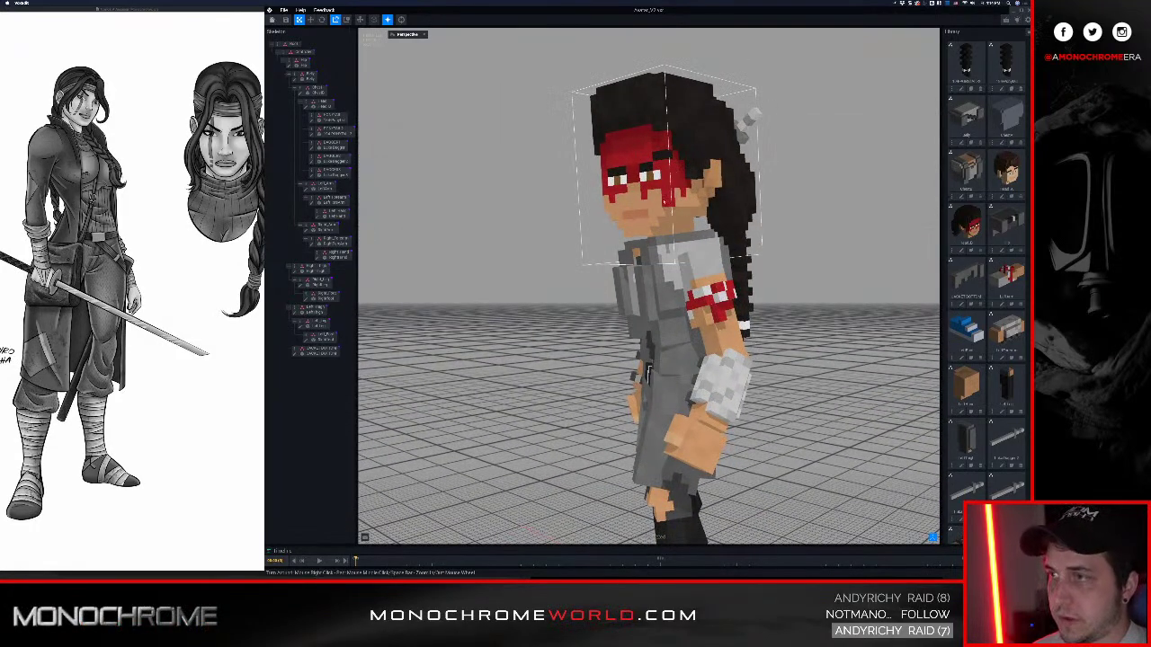
pyautogui.scroll(-3, 640, 195)
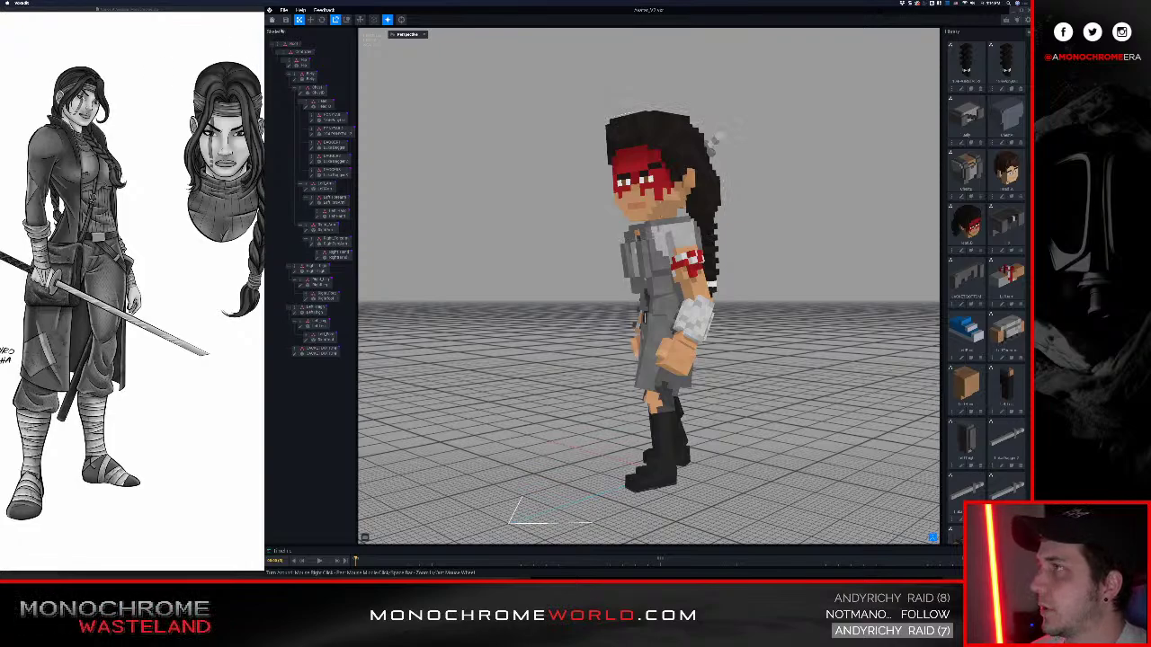
# Save and close the coloured avatar and reopen the monochrome sword-bearing avatar from the recent files
pyautogui.click(275, 19)
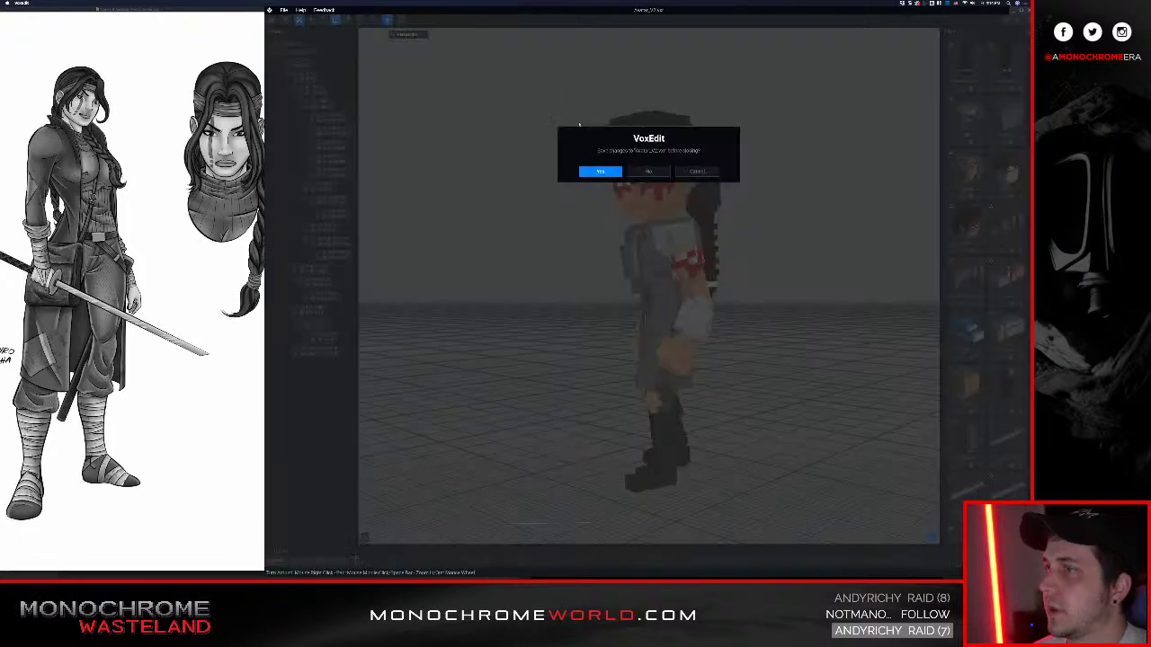
pyautogui.click(594, 171)
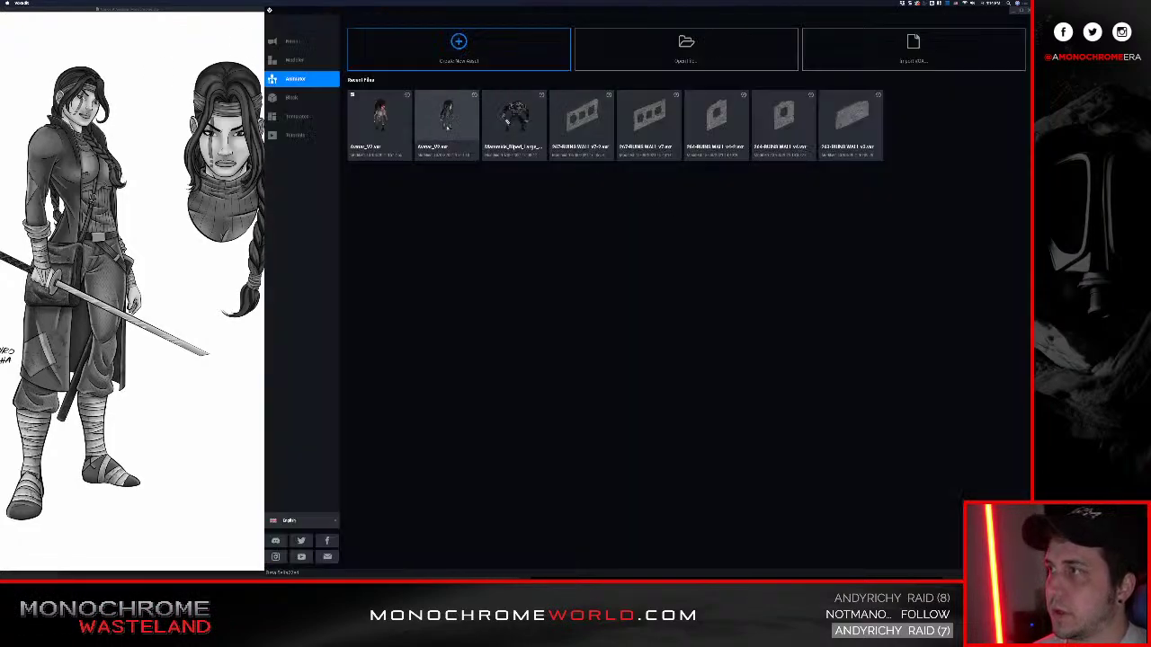
pyautogui.click(447, 122)
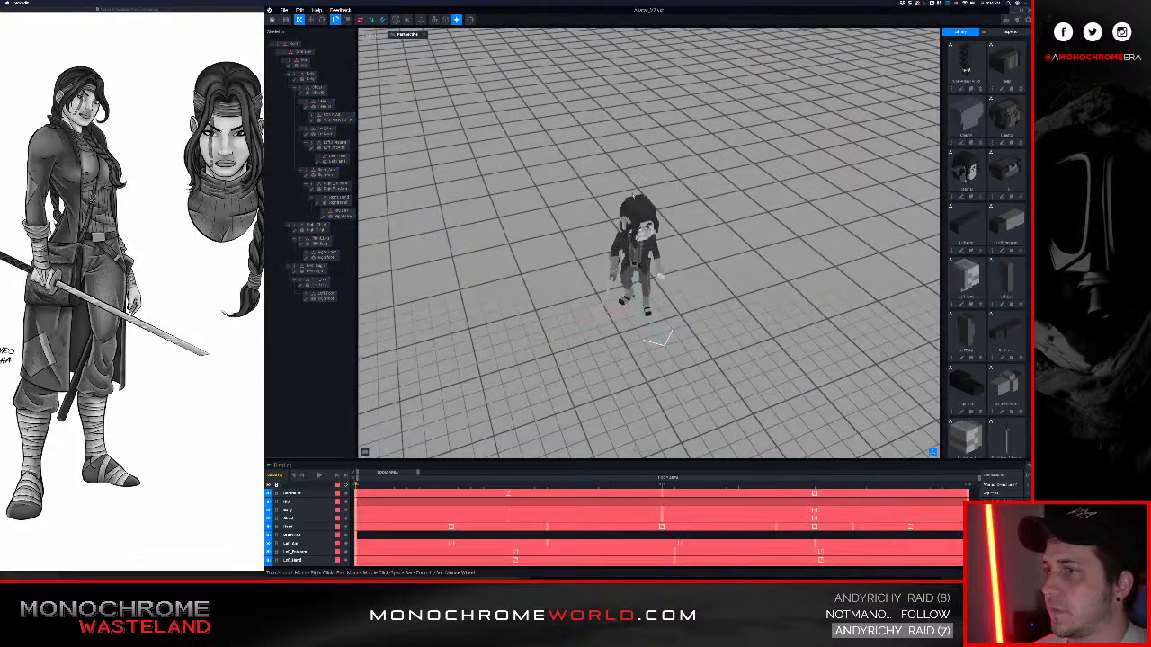
# Examine how the right hand grips the sword handle from the side and back
pyautogui.moveTo(633, 269); pyautogui.dragTo(631, 189, button='right')
pyautogui.moveTo(604, 354); pyautogui.dragTo(593, 278, button='middle')
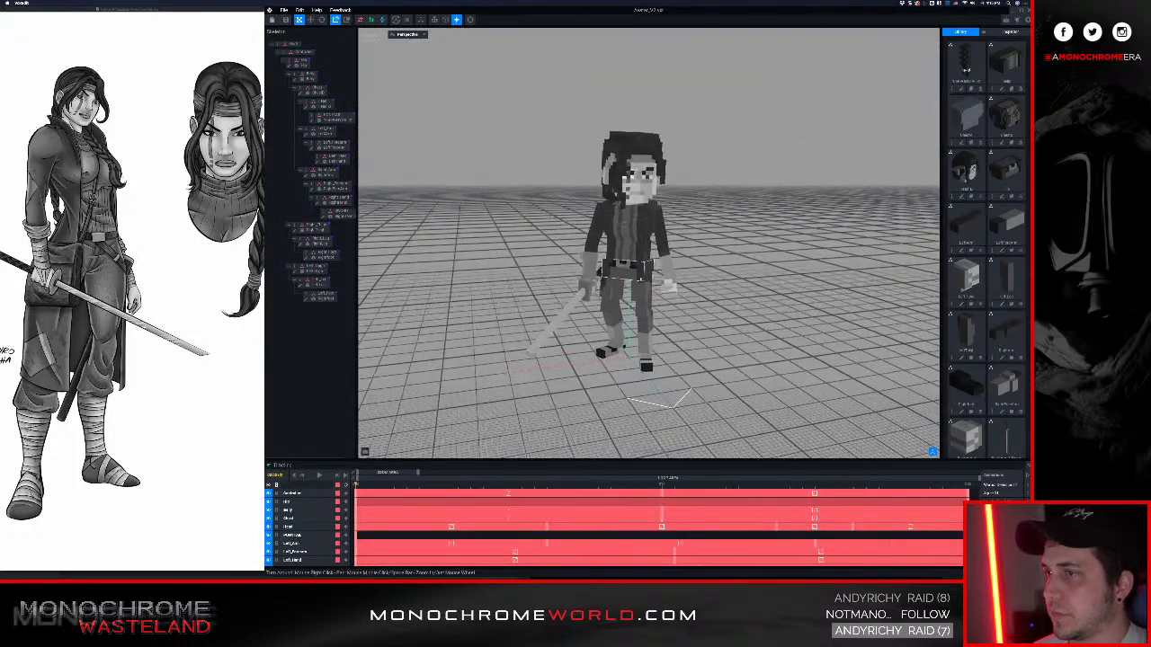
pyautogui.scroll(2, 593, 277)
pyautogui.moveTo(592, 279); pyautogui.dragTo(711, 289, button='right')
pyautogui.scroll(7, 606, 323)
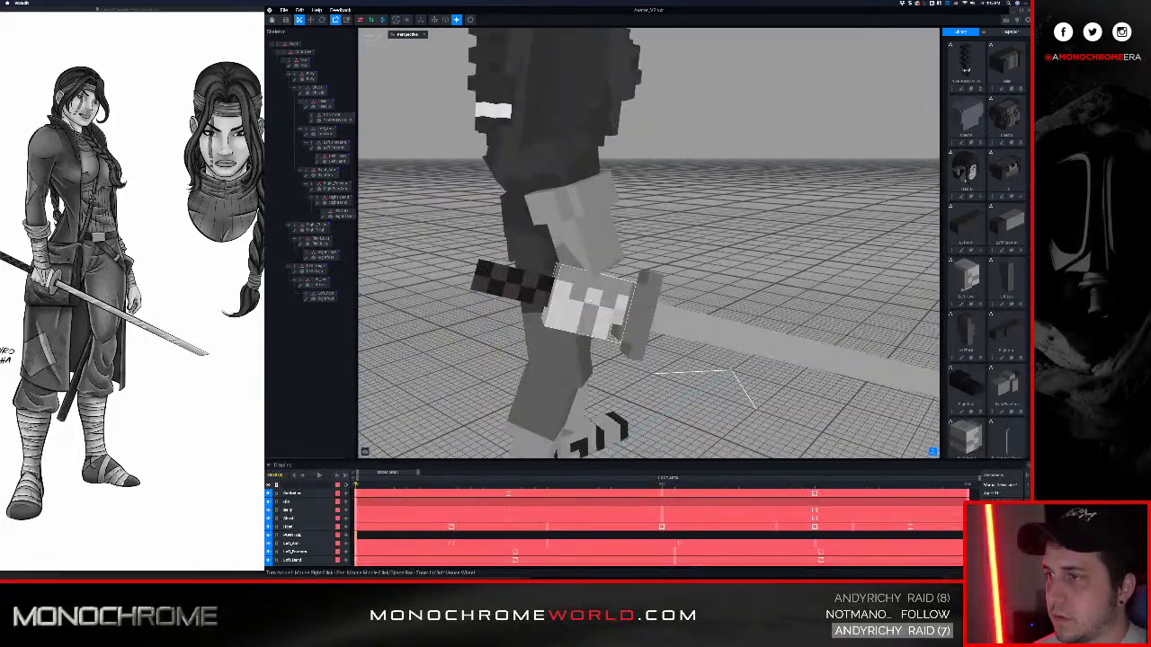
pyautogui.moveTo(614, 331); pyautogui.dragTo(570, 295, button='right')
pyautogui.scroll(-4, 591, 310)
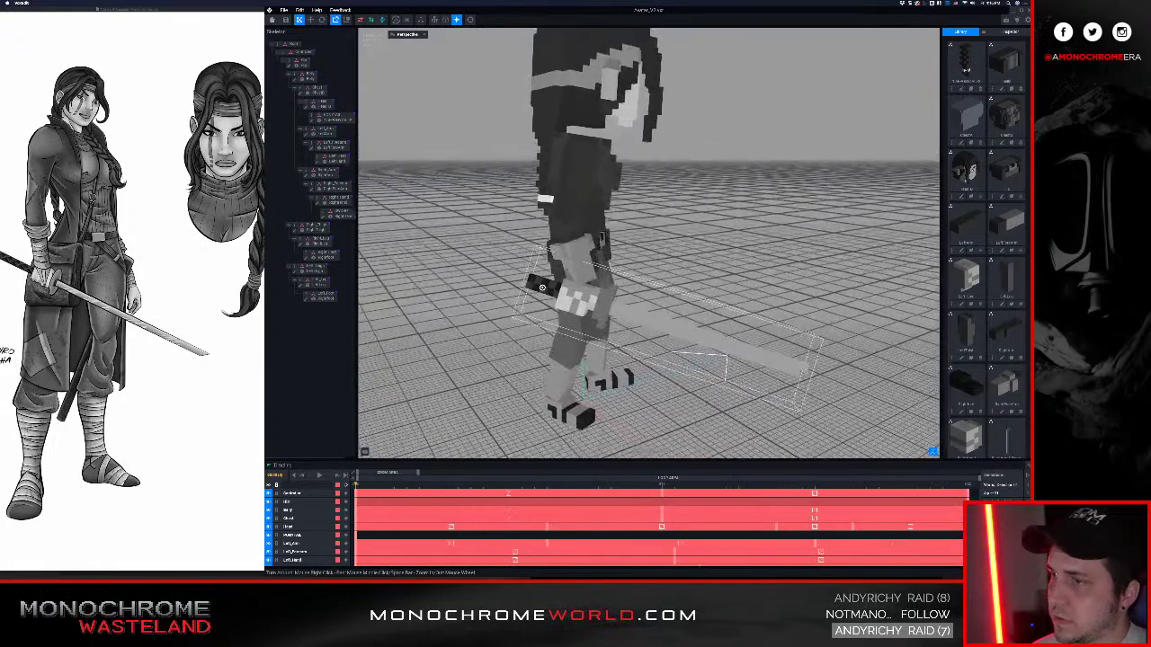
pyautogui.moveTo(542, 287); pyautogui.dragTo(545, 293, button='right')
# Move the sword model's pivot up along the handle, then save the model and return to the avatar
pyautogui.click(602, 302)
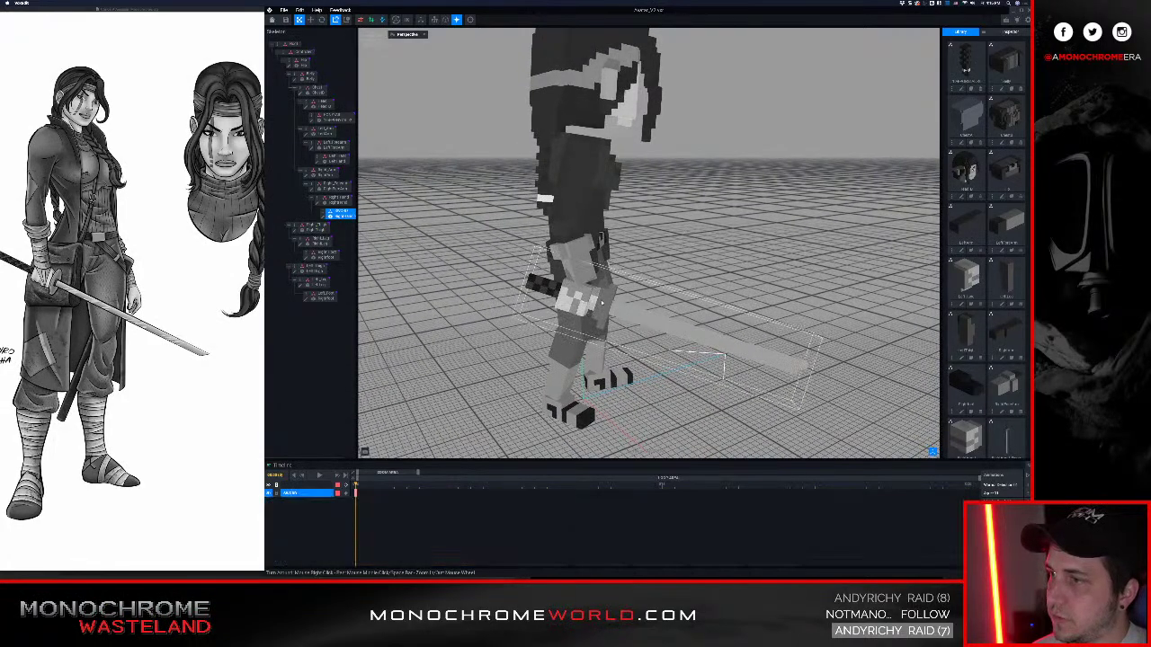
pyautogui.click(323, 216)
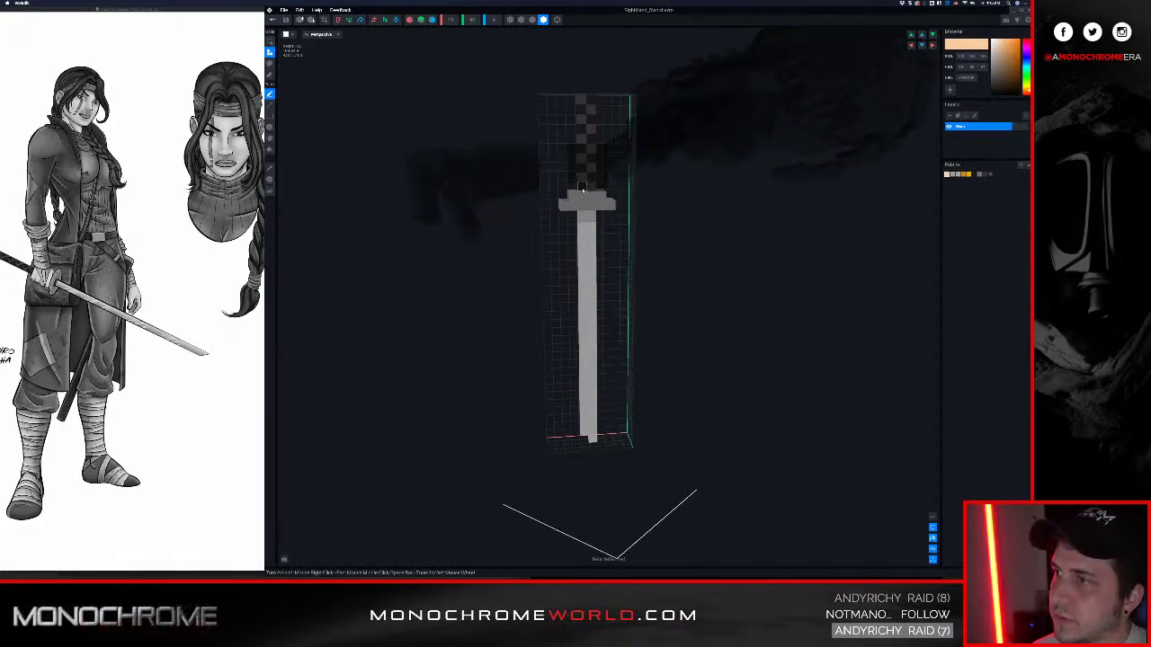
pyautogui.click(270, 180)
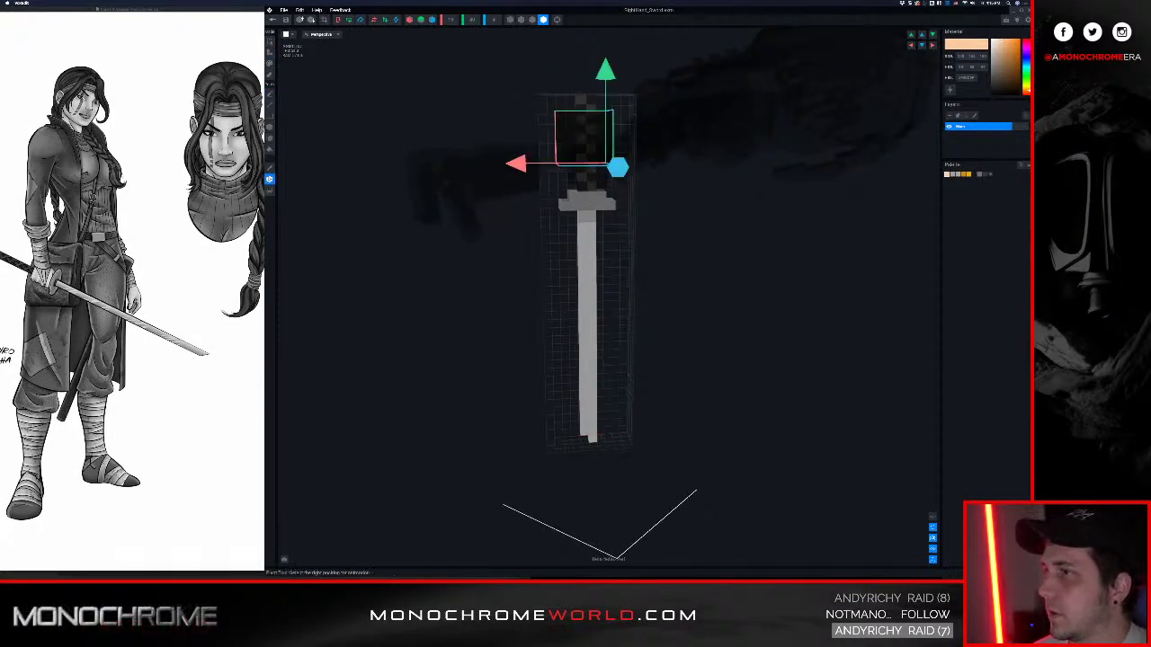
pyautogui.moveTo(606, 76); pyautogui.dragTo(606, 64)
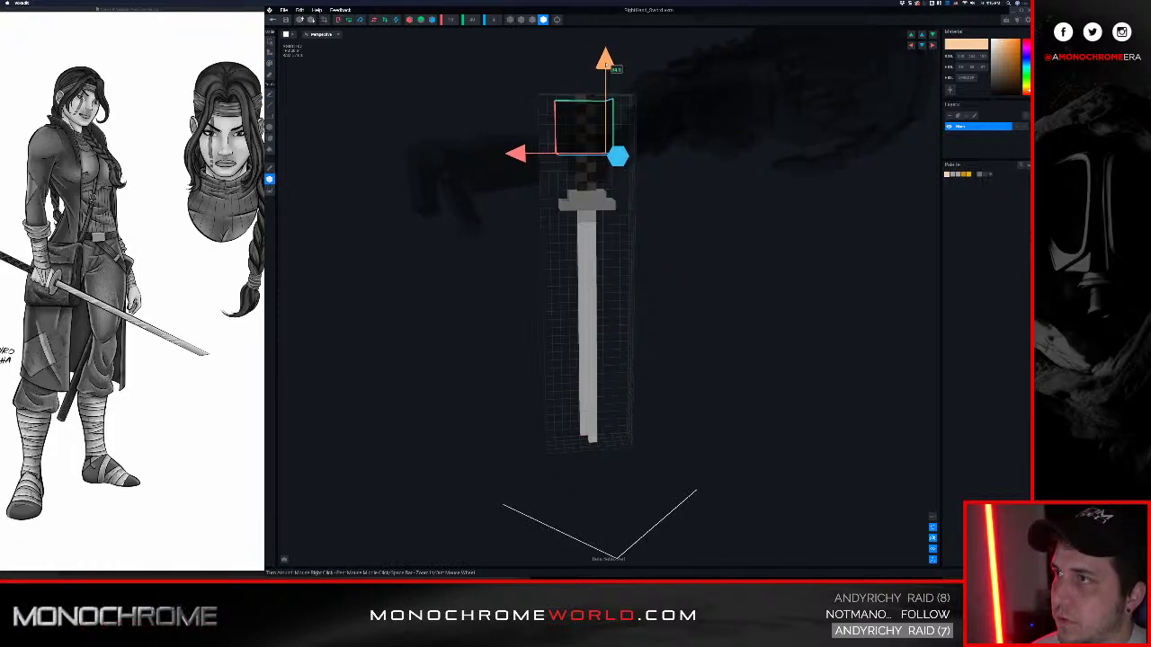
pyautogui.moveTo(586, 190); pyautogui.dragTo(588, 202, button='right')
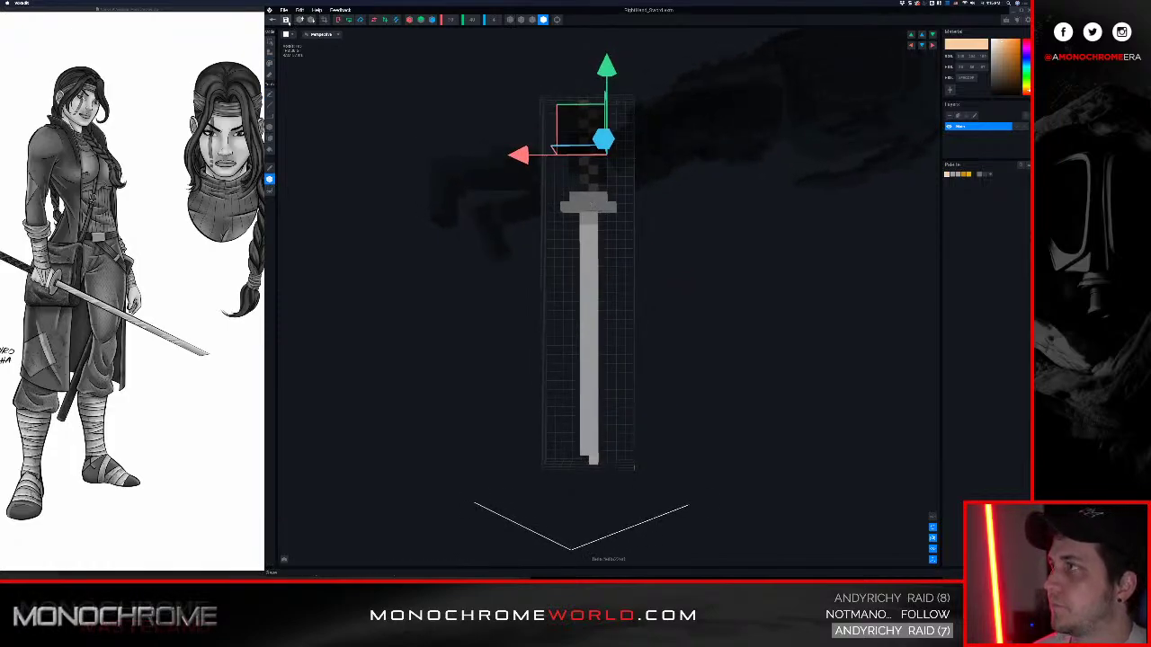
pyautogui.click(273, 20)
pyautogui.click(600, 172)
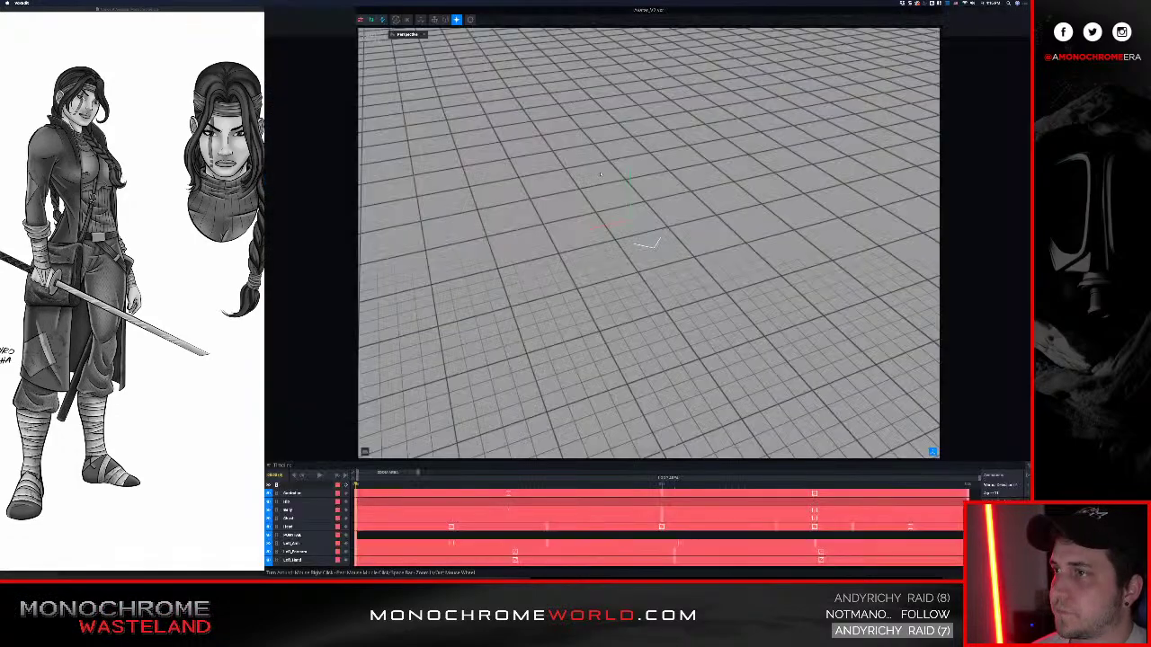
# Sample the dark grey of the handle in the sword model, then save the model and return to the avatar
pyautogui.scroll(5, 630, 191)
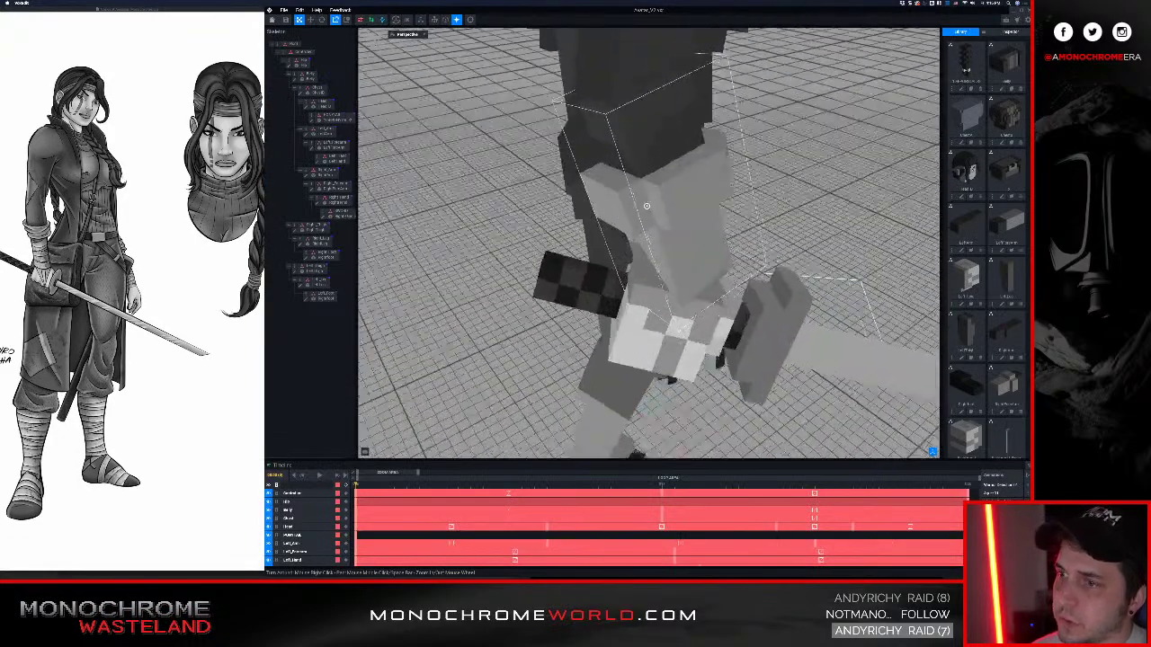
pyautogui.moveTo(648, 206); pyautogui.dragTo(670, 148, button='right')
pyautogui.scroll(-4, 688, 270)
pyautogui.moveTo(691, 270); pyautogui.dragTo(709, 303, button='right')
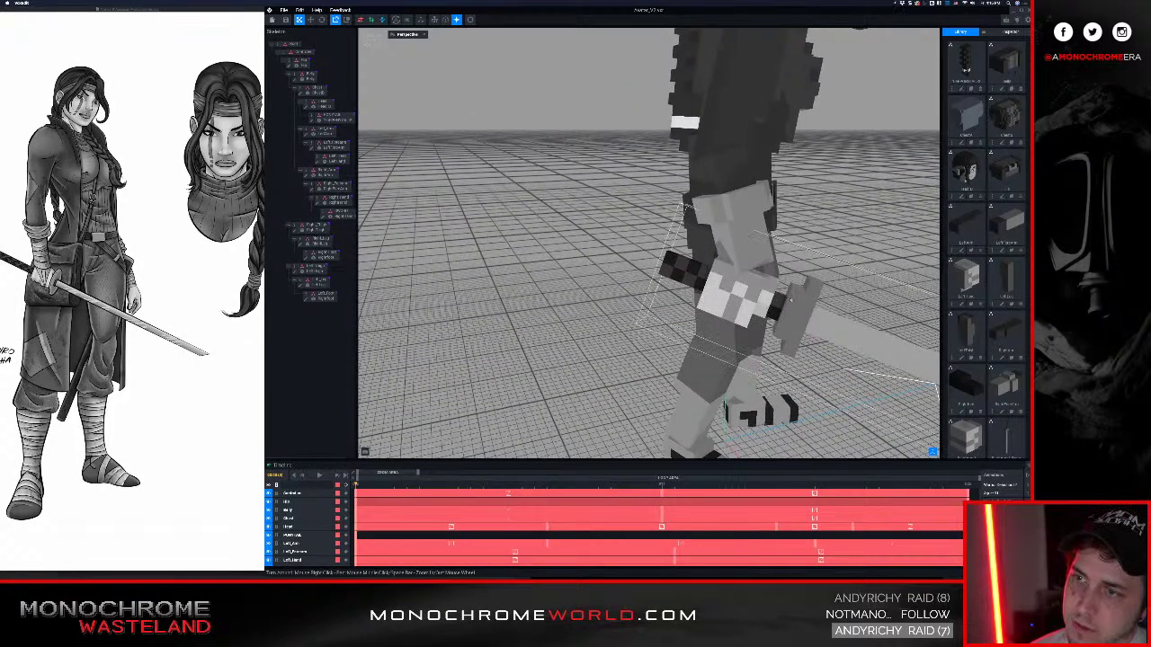
pyautogui.moveTo(808, 304); pyautogui.dragTo(698, 247, button='middle')
pyautogui.moveTo(697, 246); pyautogui.dragTo(744, 292, button='right')
pyautogui.click(338, 215)
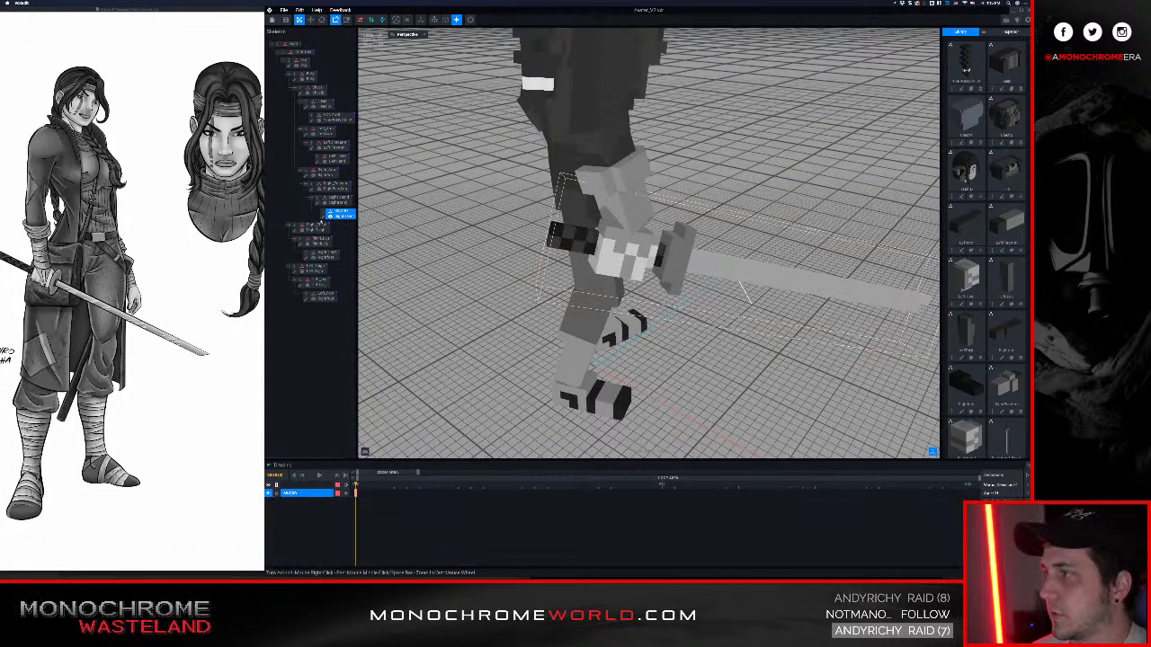
pyautogui.click(323, 217)
pyautogui.scroll(4, 578, 117)
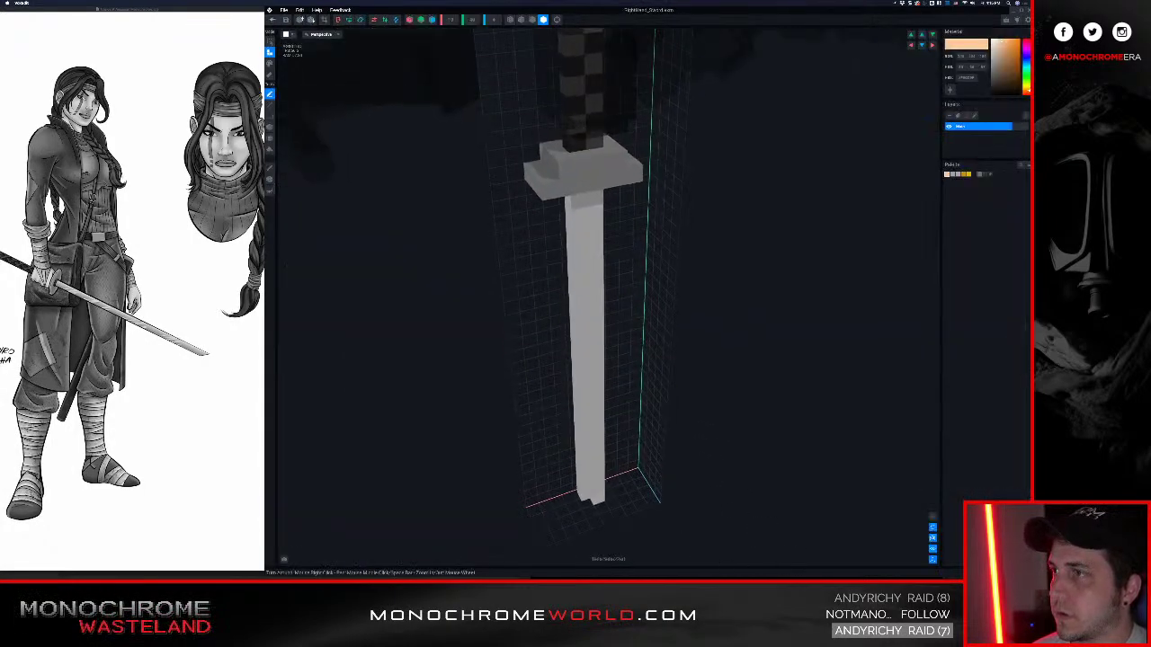
pyautogui.keyDown('alt'); pyautogui.click(572, 74); pyautogui.keyUp('alt')
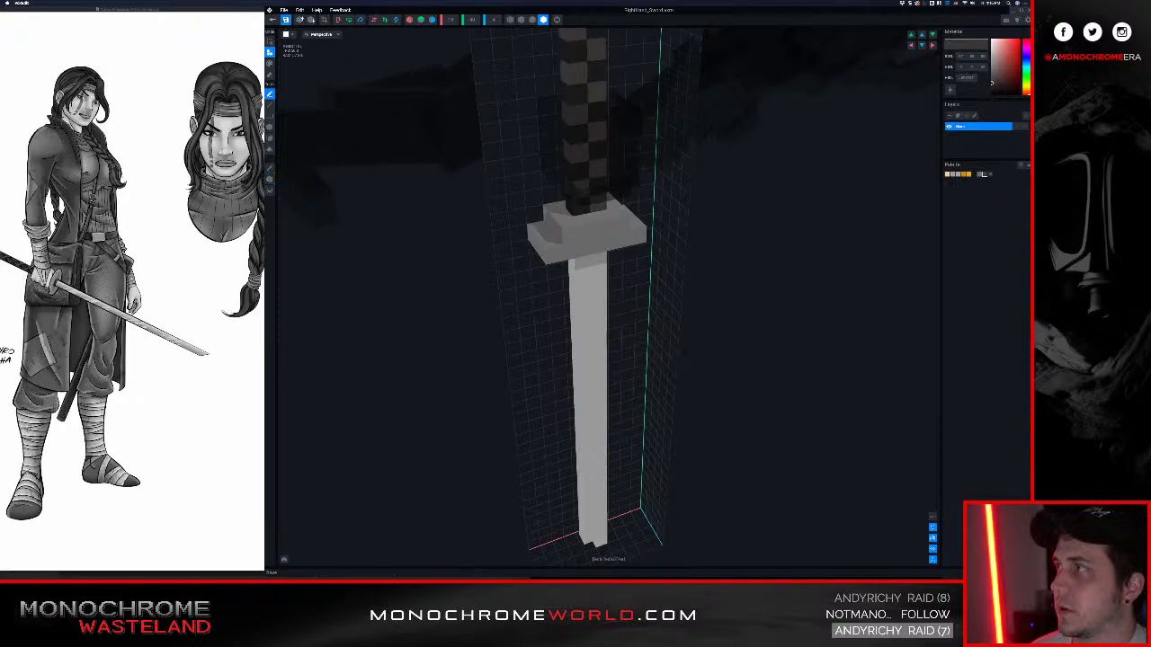
pyautogui.click(273, 19)
pyautogui.click(604, 171)
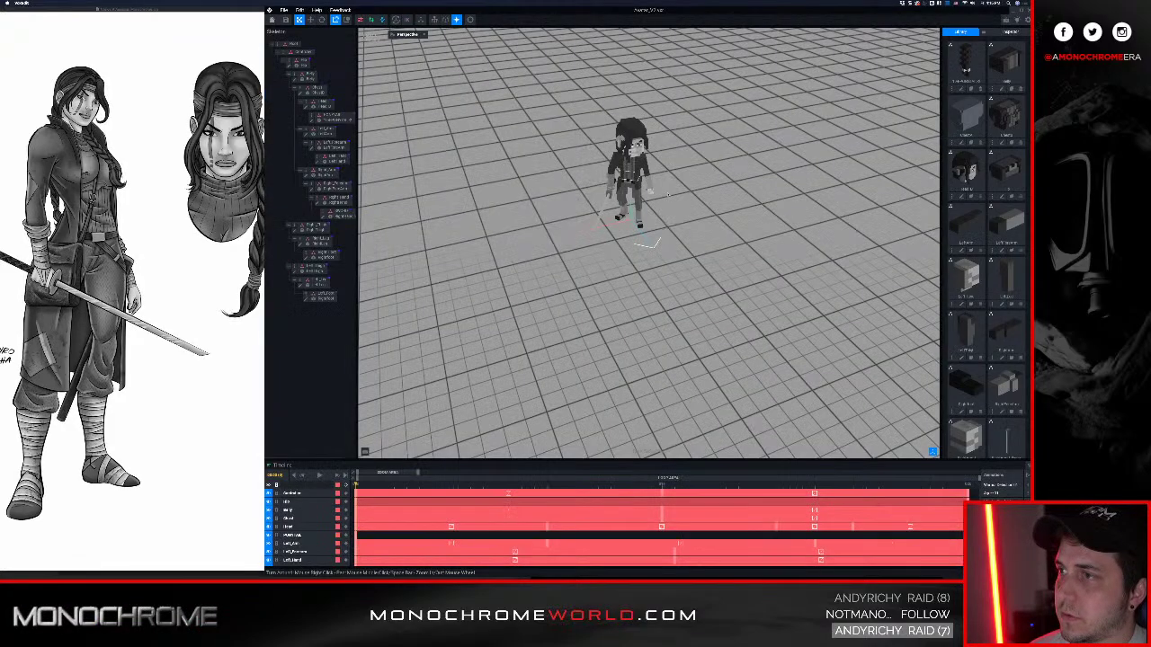
# Examine the sword's position in the right hand and the shape of the blade tip up close
pyautogui.moveTo(549, 184); pyautogui.dragTo(620, 186, button='right')
pyautogui.scroll(6, 621, 186)
pyautogui.moveTo(633, 238); pyautogui.dragTo(633, 253, button='right')
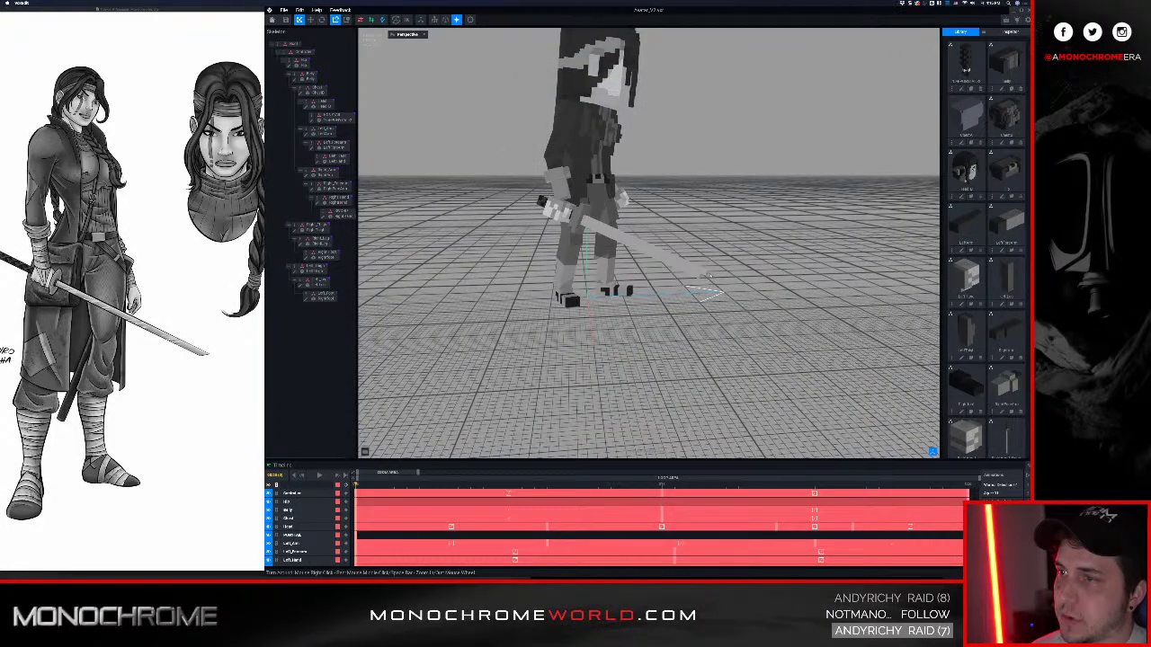
pyautogui.scroll(5, 708, 276)
pyautogui.scroll(-2, 709, 276)
pyautogui.moveTo(899, 367); pyautogui.dragTo(762, 317, button='middle')
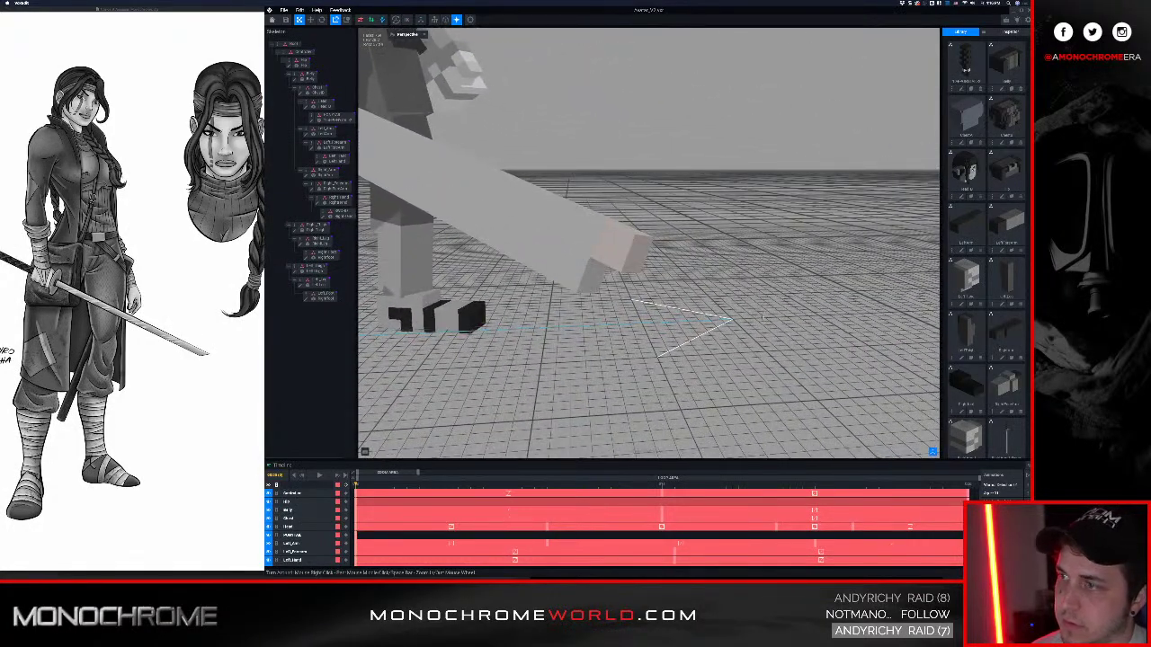
pyautogui.scroll(-3, 763, 317)
pyautogui.scroll(-2, 587, 228)
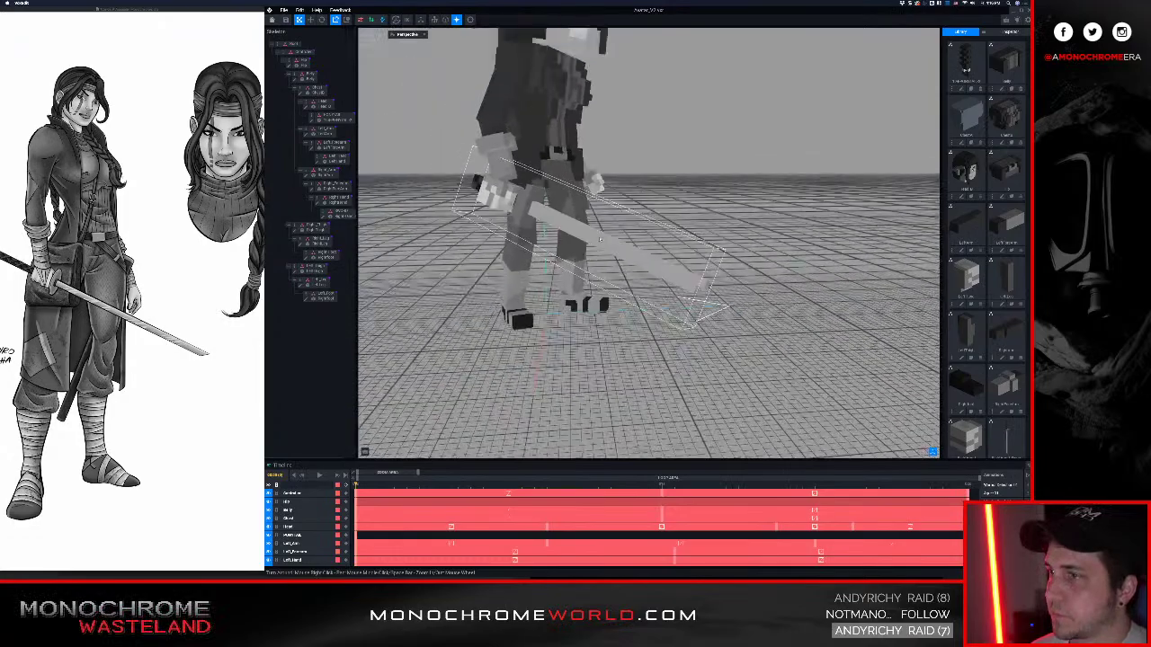
pyautogui.moveTo(586, 229)
pyautogui.mouseDown(button='right')
pyautogui.moveTo(599, 237)
pyautogui.moveTo(531, 198)
pyautogui.moveTo(640, 263)
pyautogui.mouseUp(button='right')
# Open the sword model from the avatar's right hand for editing
pyautogui.click(600, 239)
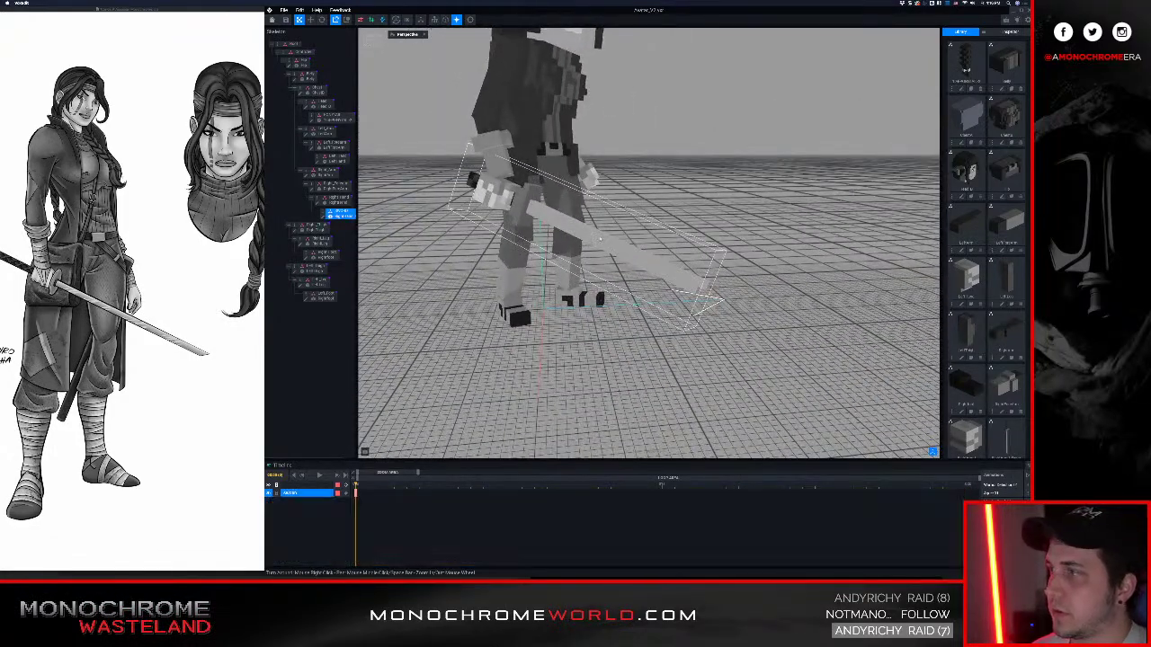
pyautogui.doubleClick(324, 214)
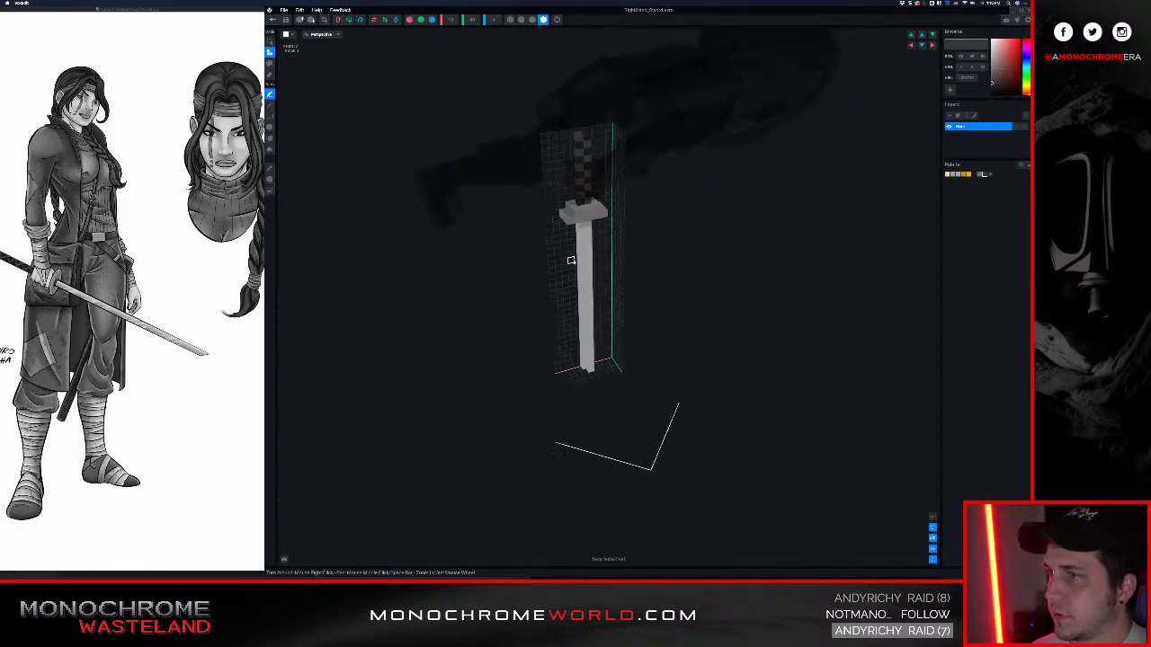
pyautogui.scroll(8, 587, 306)
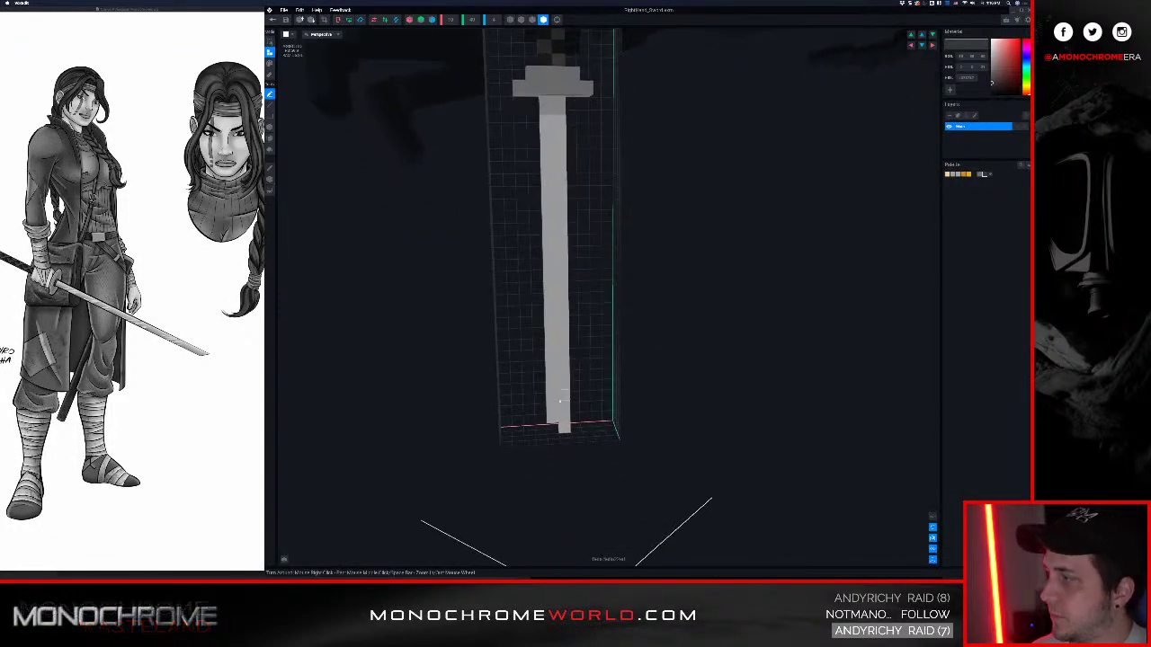
pyautogui.moveTo(551, 438); pyautogui.dragTo(551, 431, button='right')
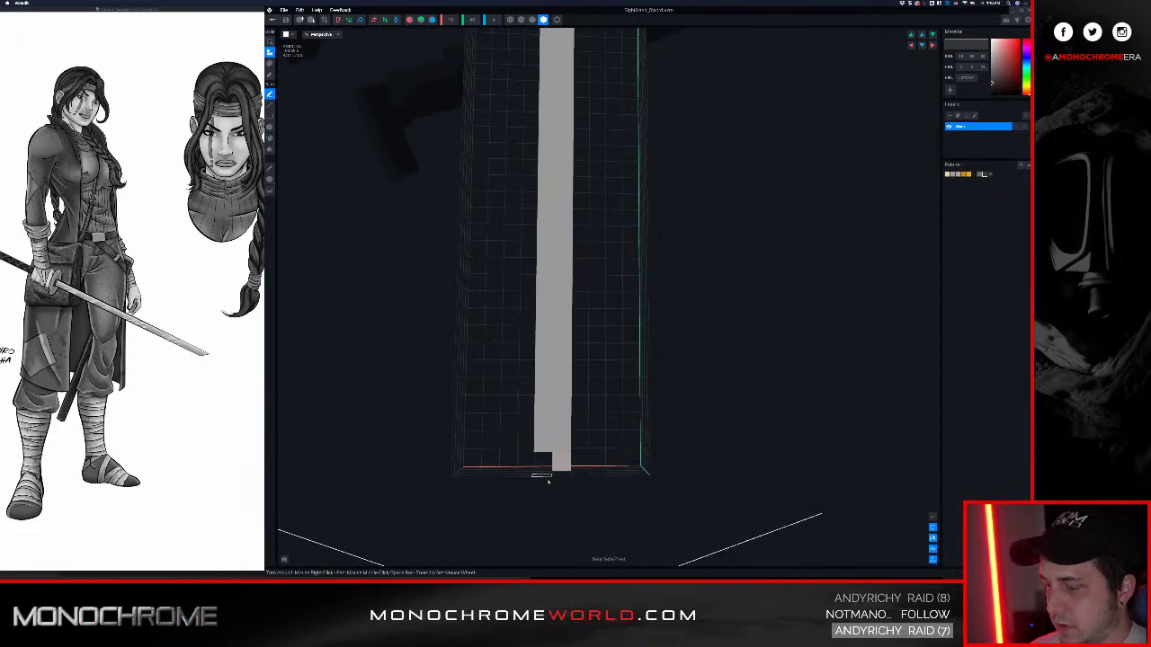
# Sample the blade's grey and paint the two end voxels of the tip in a lighter grey
pyautogui.press('i')
pyautogui.click(557, 440)
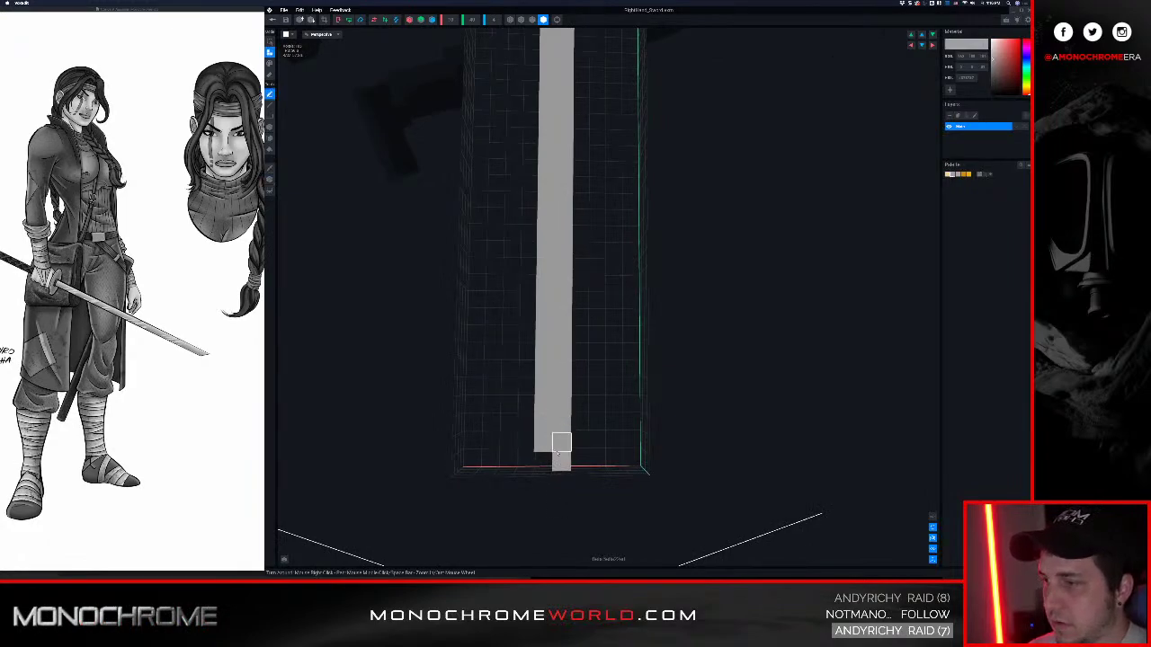
pyautogui.press('g')
pyautogui.moveTo(560, 389); pyautogui.dragTo(552, 388, button='right')
pyautogui.scroll(-3, 550, 382)
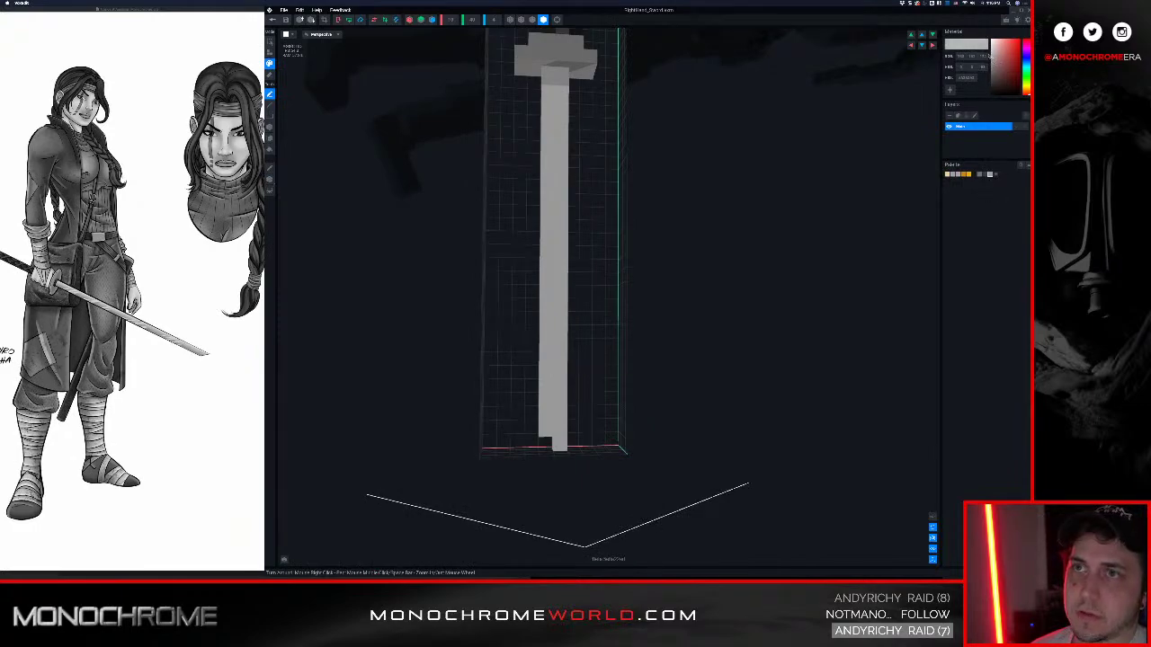
pyautogui.click(561, 443)
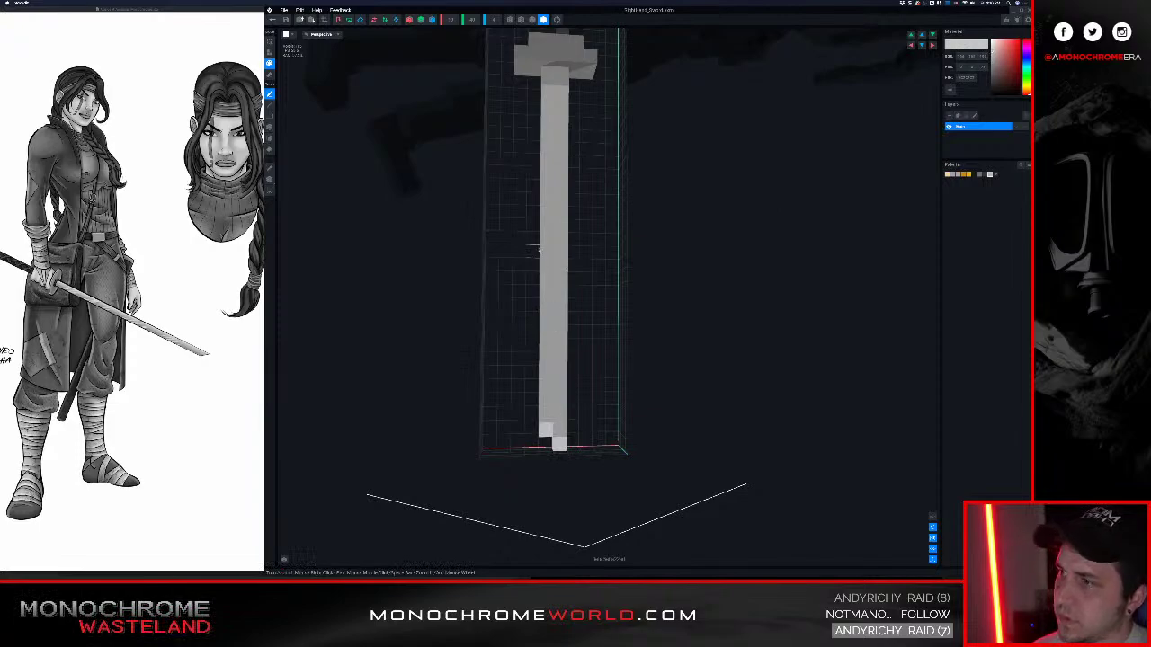
# Paint four diagonal pairs of lighter grey highlight voxels along the length of the blade
pyautogui.click(548, 152)
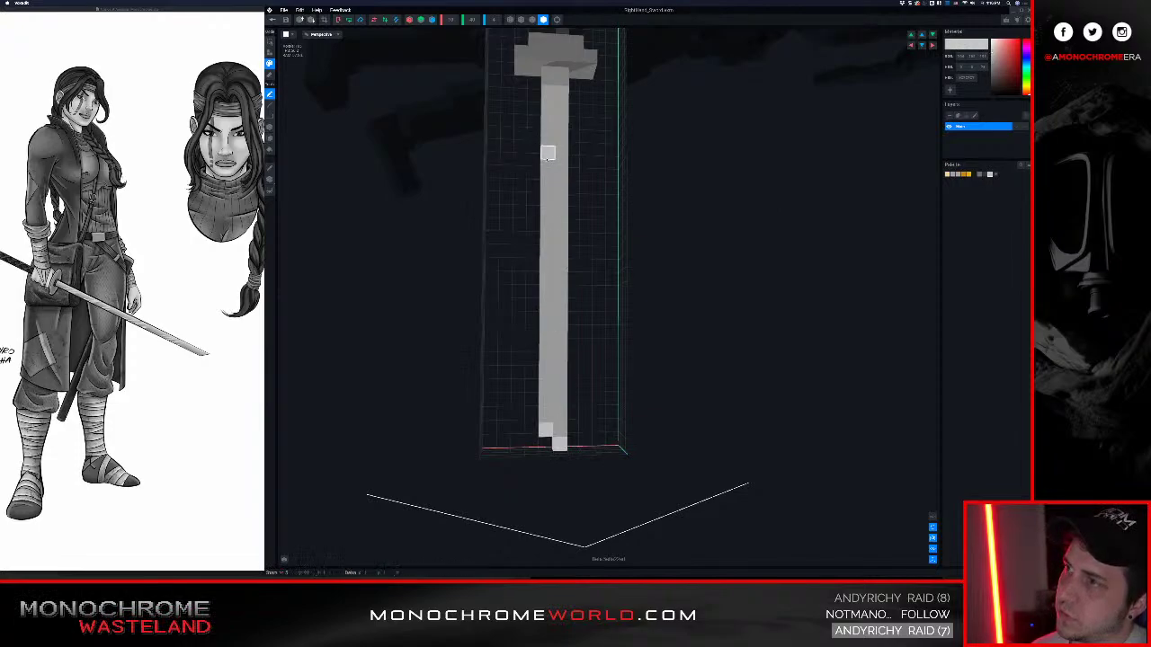
pyautogui.click(561, 167)
pyautogui.click(547, 221)
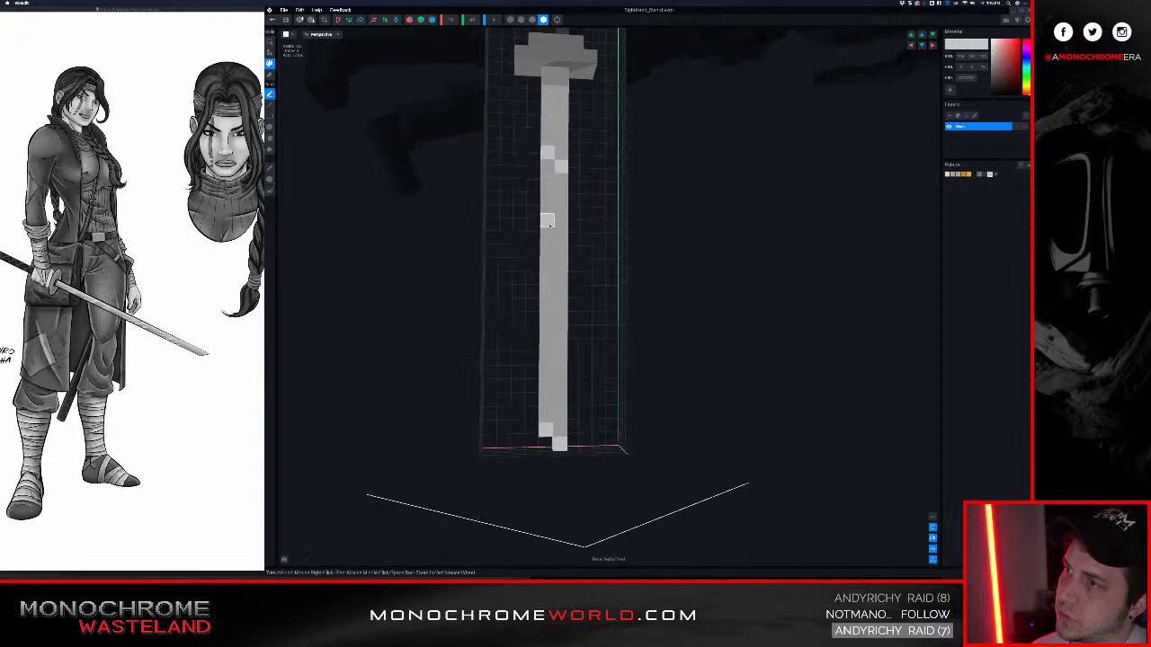
pyautogui.click(562, 234)
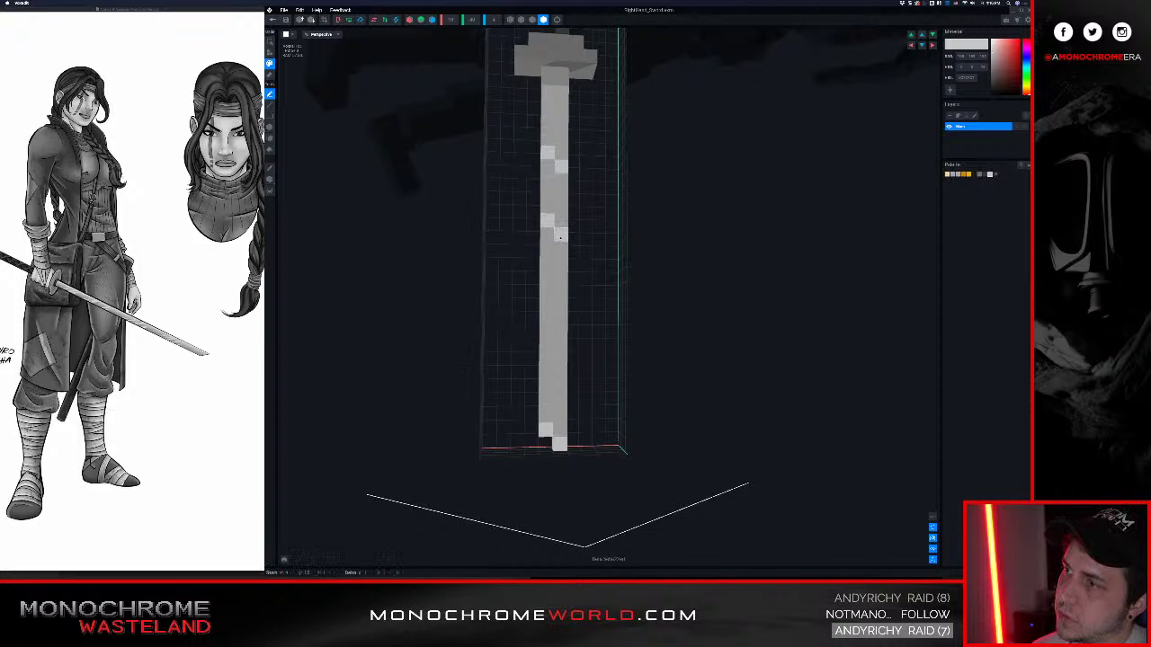
pyautogui.click(560, 346)
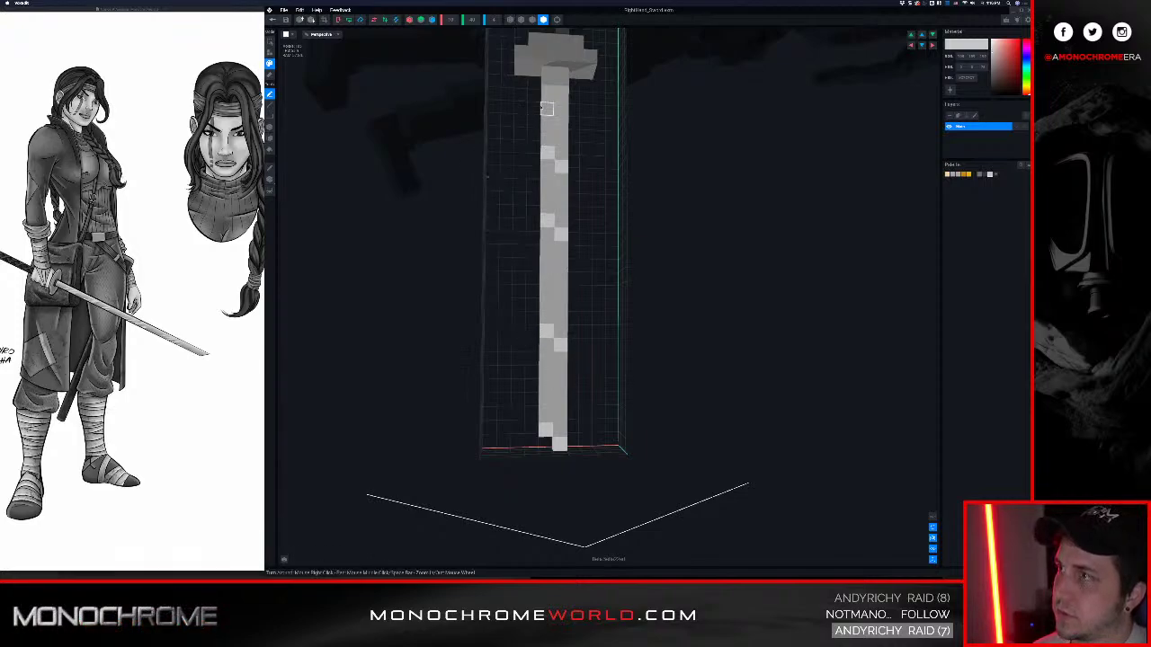
pyautogui.click(547, 100)
pyautogui.click(561, 113)
pyautogui.scroll(-3, 570, 286)
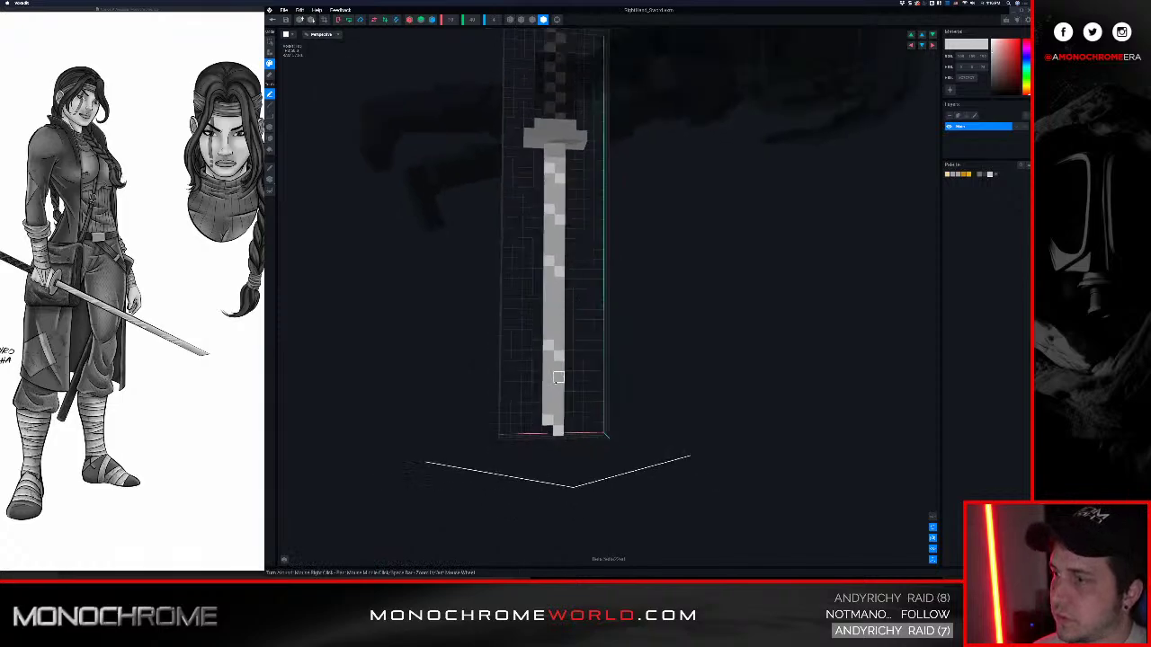
# Sample the blade's base grey and repaint one lengthwise edge column in a slightly darker grey, keeping the highlight voxels
pyautogui.moveTo(558, 246); pyautogui.dragTo(552, 264, button='right')
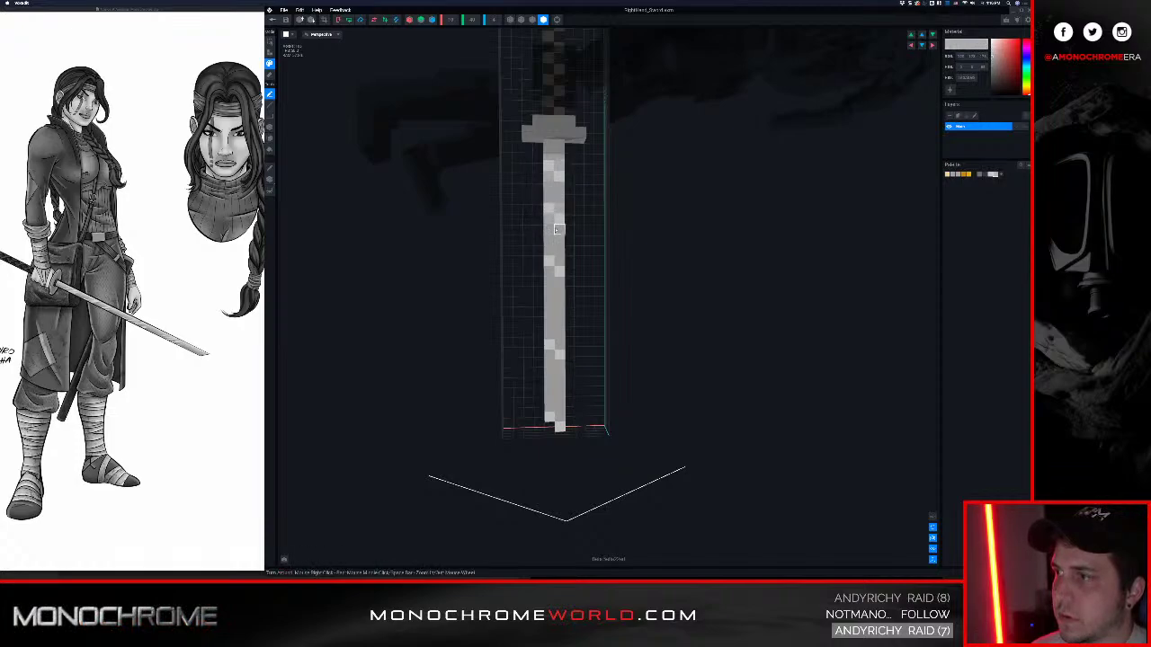
pyautogui.keyDown('alt'); pyautogui.click(563, 224); pyautogui.keyUp('alt')
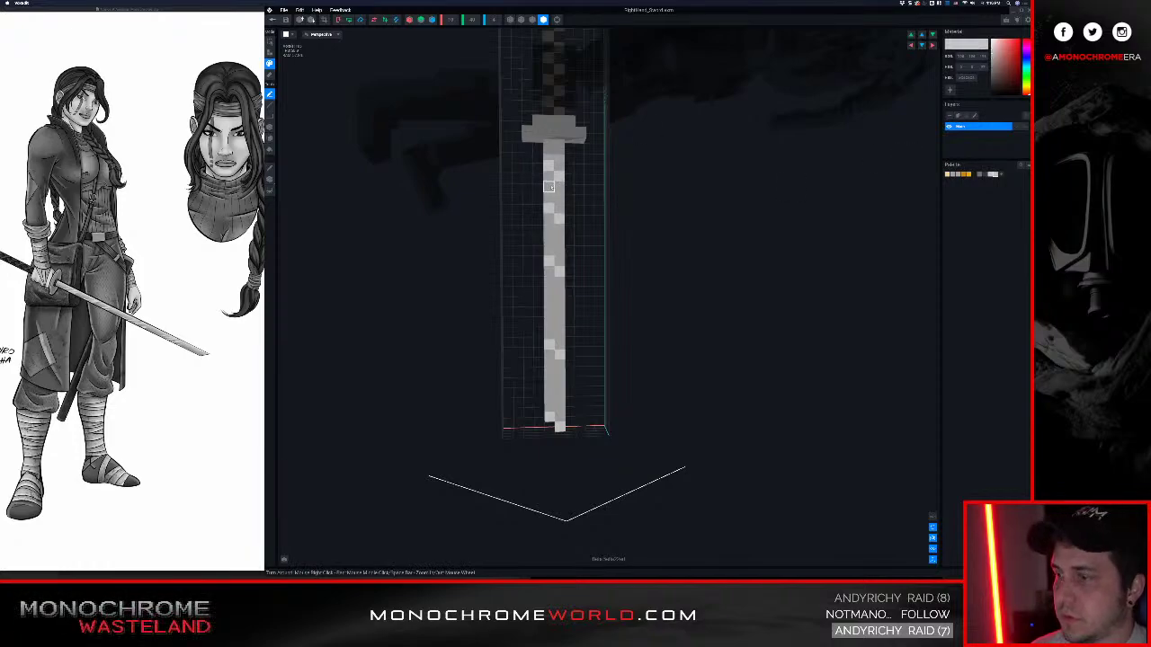
pyautogui.press('i')
pyautogui.click(560, 154)
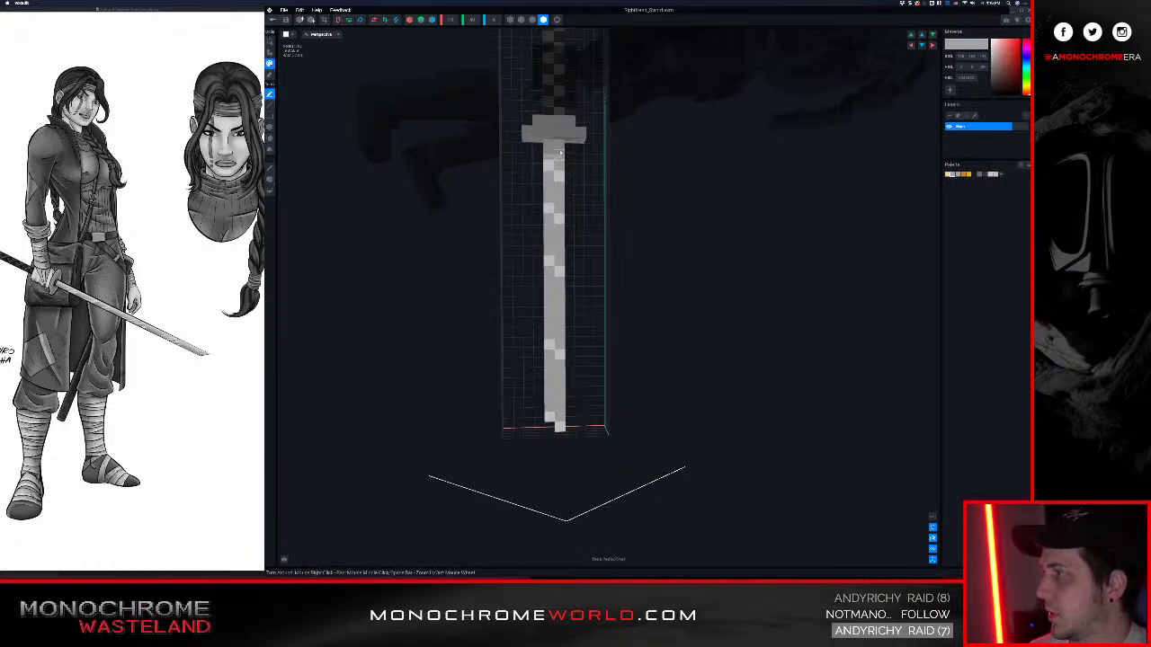
pyautogui.press('i')
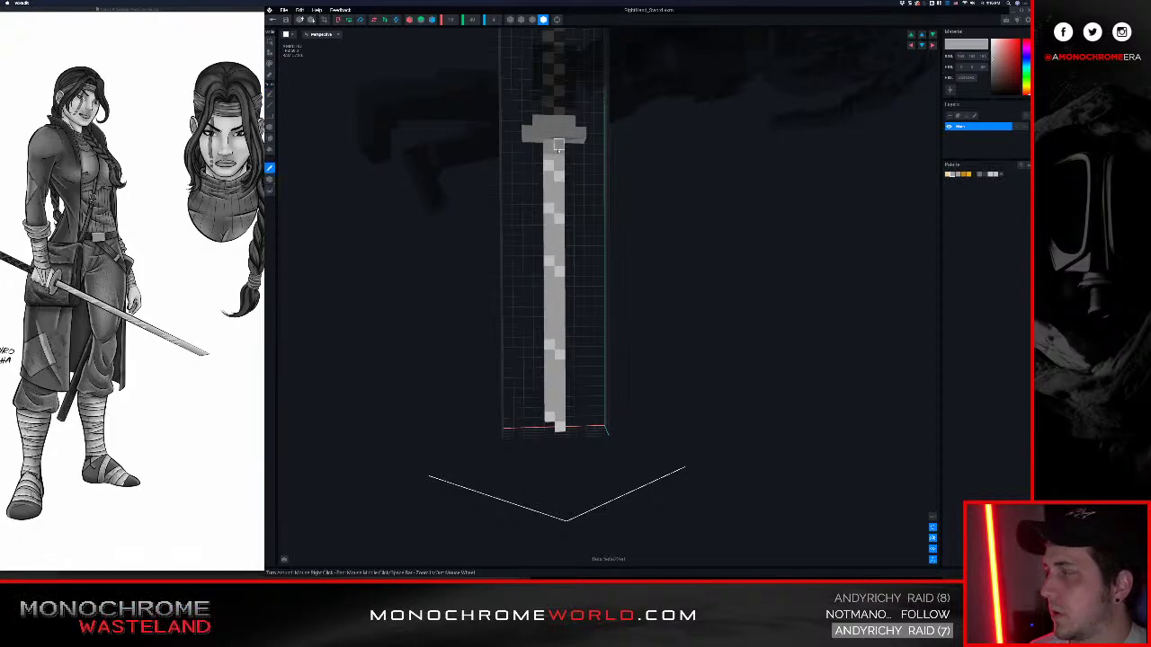
pyautogui.click(557, 149)
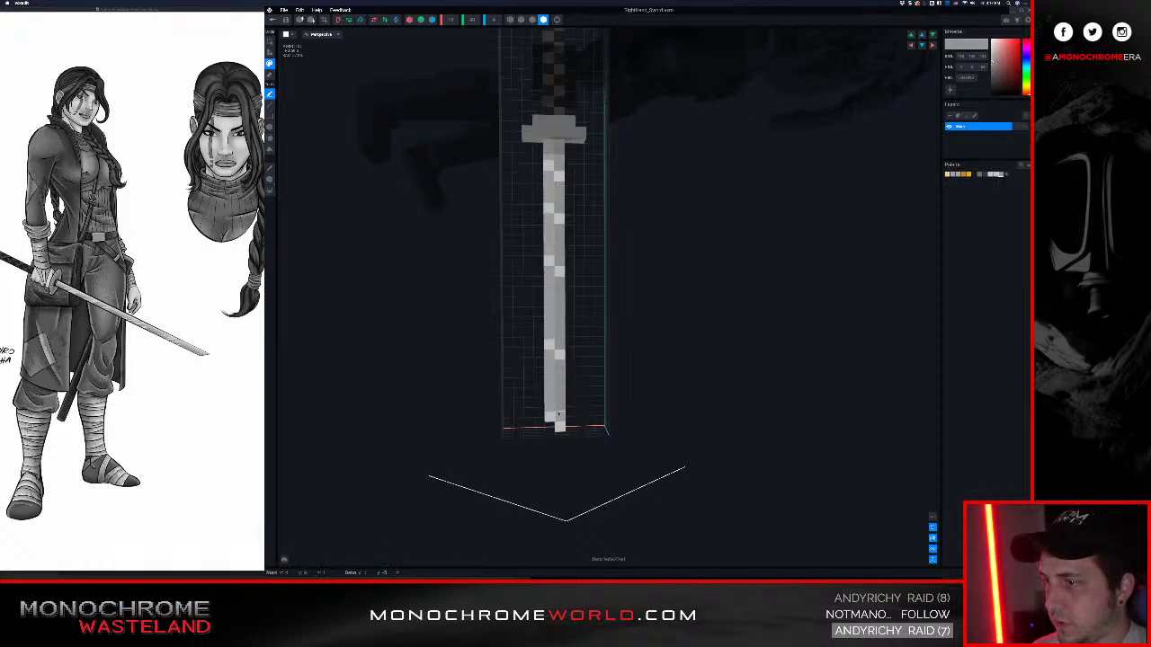
# Save the sword model with the shaded blade and return to the avatar
pyautogui.moveTo(556, 329)
pyautogui.mouseDown(button='right')
pyautogui.moveTo(594, 331)
pyautogui.moveTo(531, 330)
pyautogui.moveTo(561, 323)
pyautogui.mouseUp(button='right')
pyautogui.scroll(2, 560, 324)
pyautogui.scroll(-2, 573, 331)
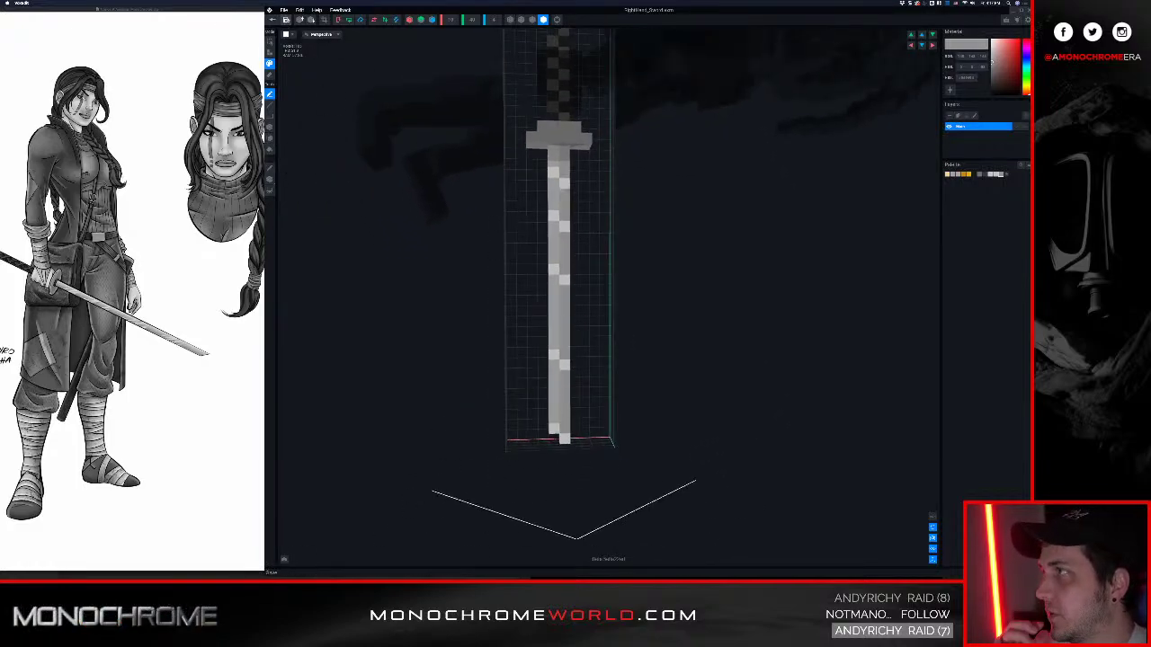
pyautogui.moveTo(575, 127); pyautogui.dragTo(585, 151, button='right')
pyautogui.scroll(8, 574, 134)
pyautogui.scroll(-4, 584, 151)
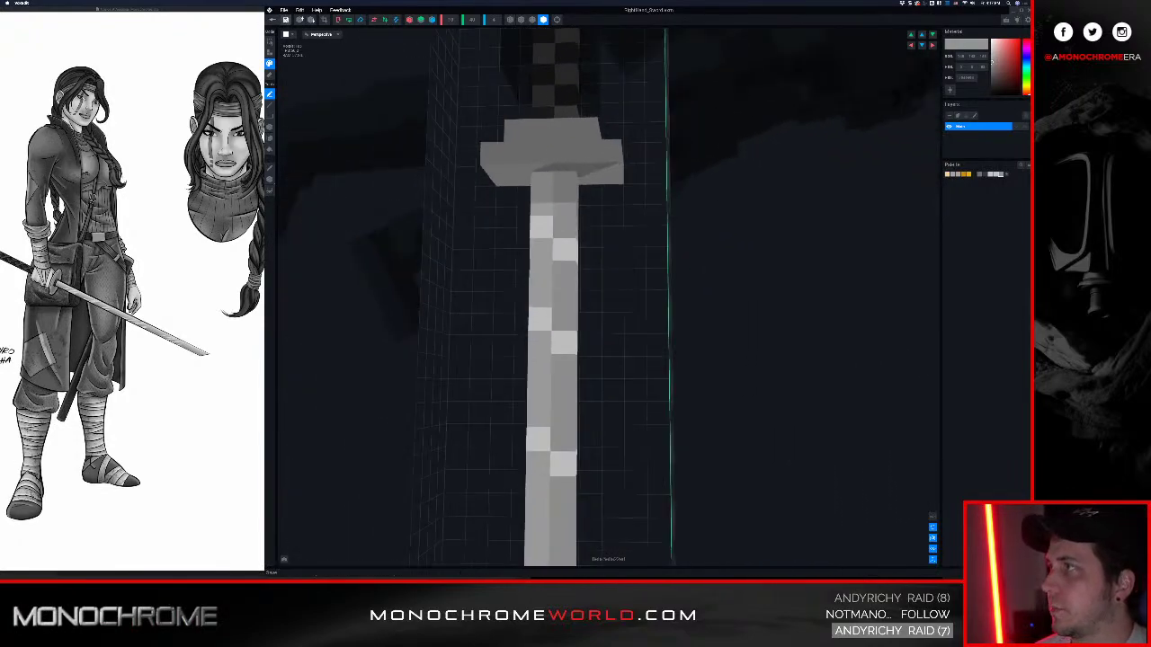
pyautogui.click(273, 20)
pyautogui.click(601, 171)
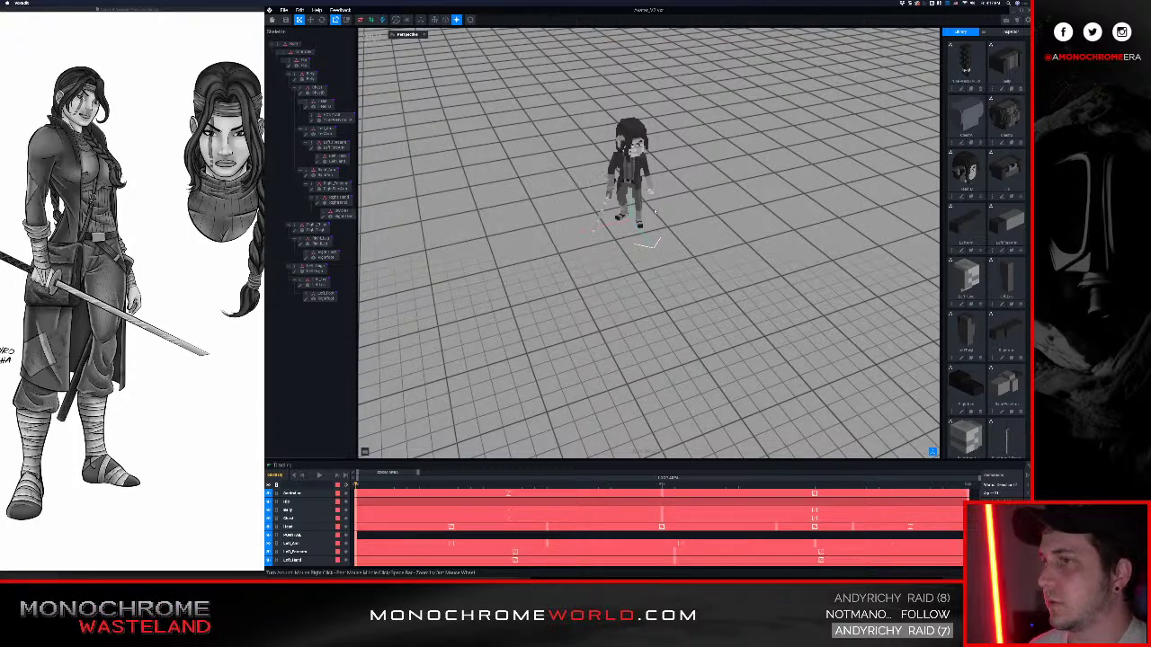
# Examine the sword in the avatar's right hand and reposition the reference art to compare the handle length
pyautogui.moveTo(655, 212); pyautogui.dragTo(649, 287, button='middle')
pyautogui.scroll(3, 649, 287)
pyautogui.moveTo(649, 287); pyautogui.dragTo(580, 294, button='right')
pyautogui.scroll(3, 579, 296)
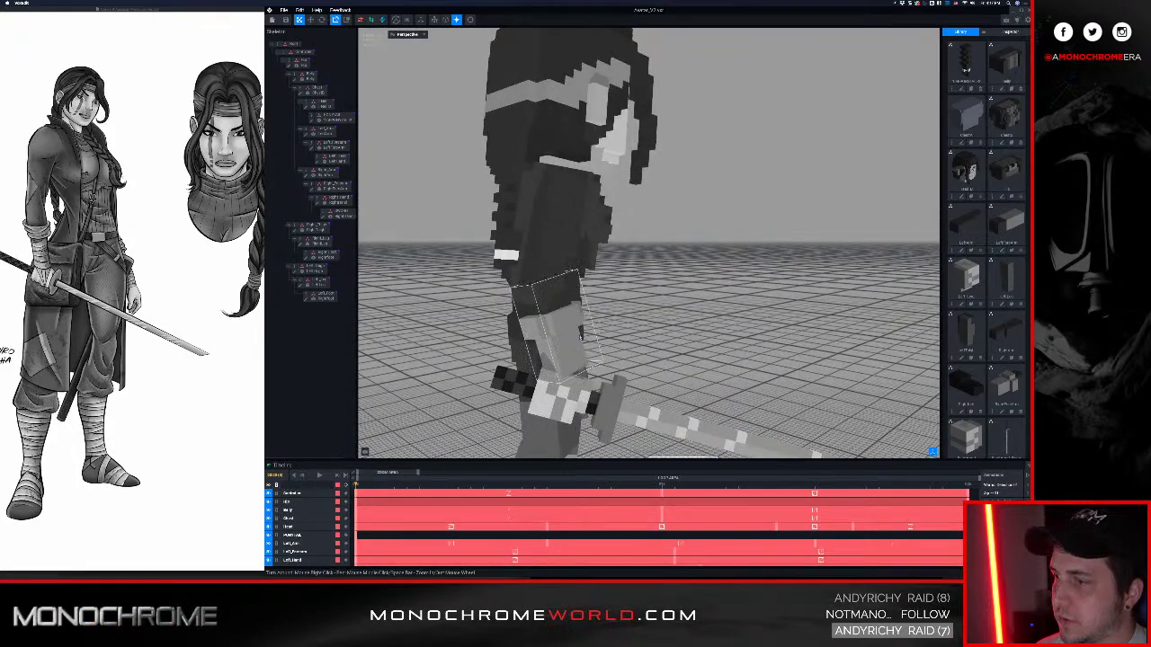
pyautogui.moveTo(580, 336); pyautogui.dragTo(607, 252, button='middle')
pyautogui.scroll(1, 607, 253)
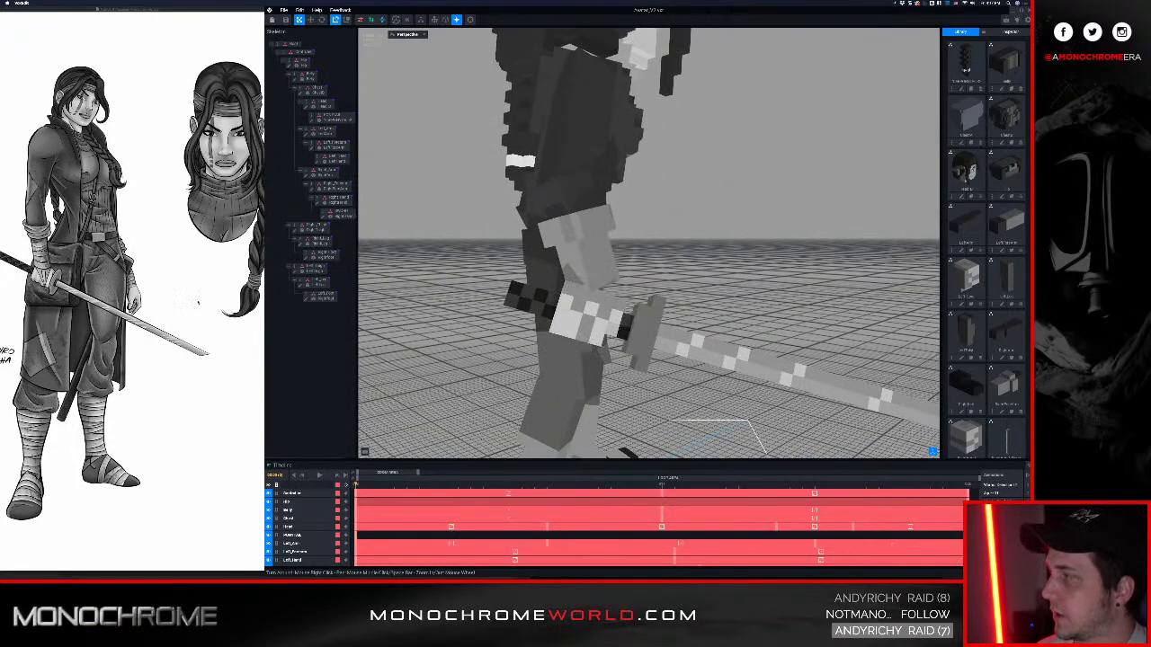
pyautogui.moveTo(167, 9); pyautogui.dragTo(193, 9)
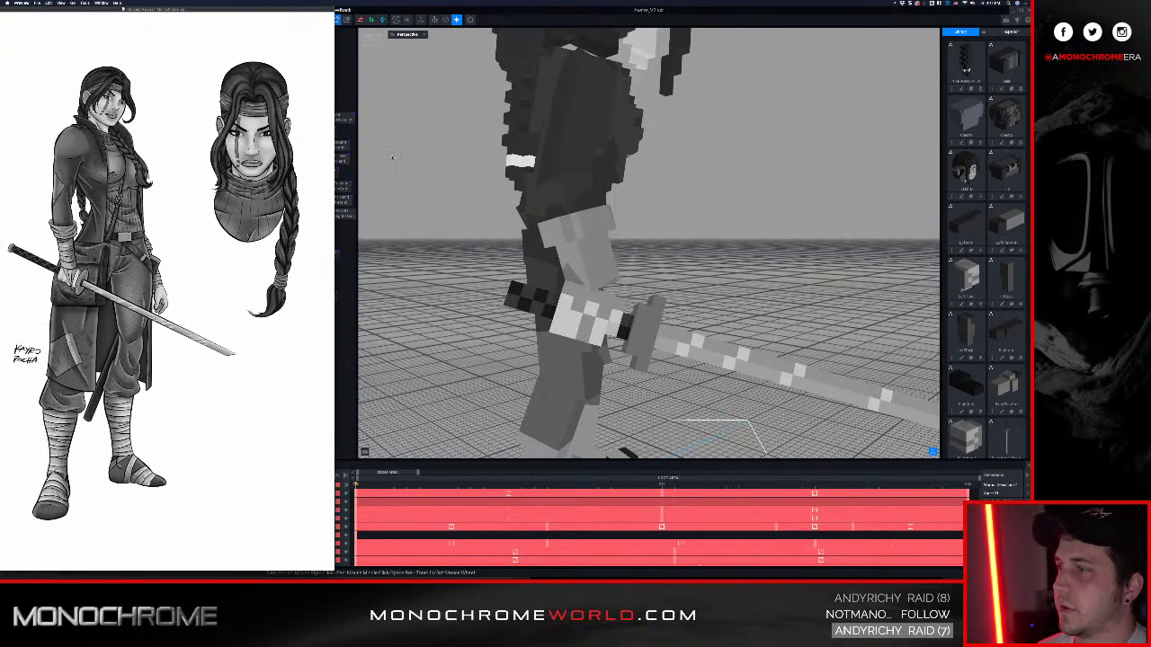
# Reopen the sword model and set its volume height to 44 voxels
pyautogui.click(548, 287)
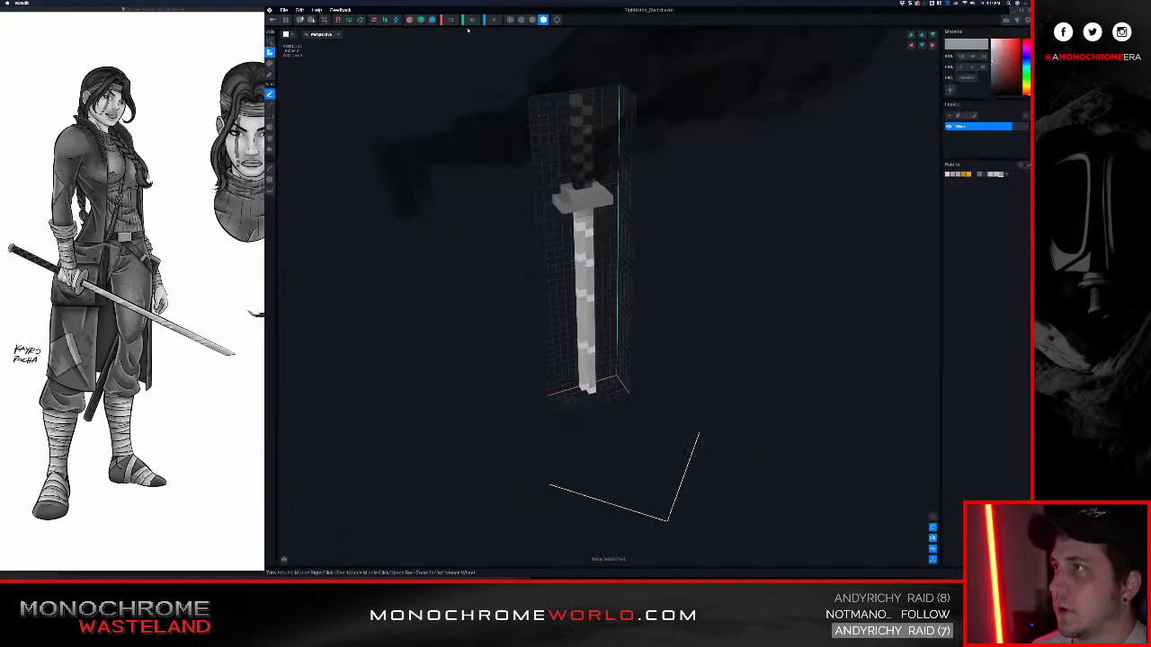
pyautogui.write('44')
pyautogui.press('Return')
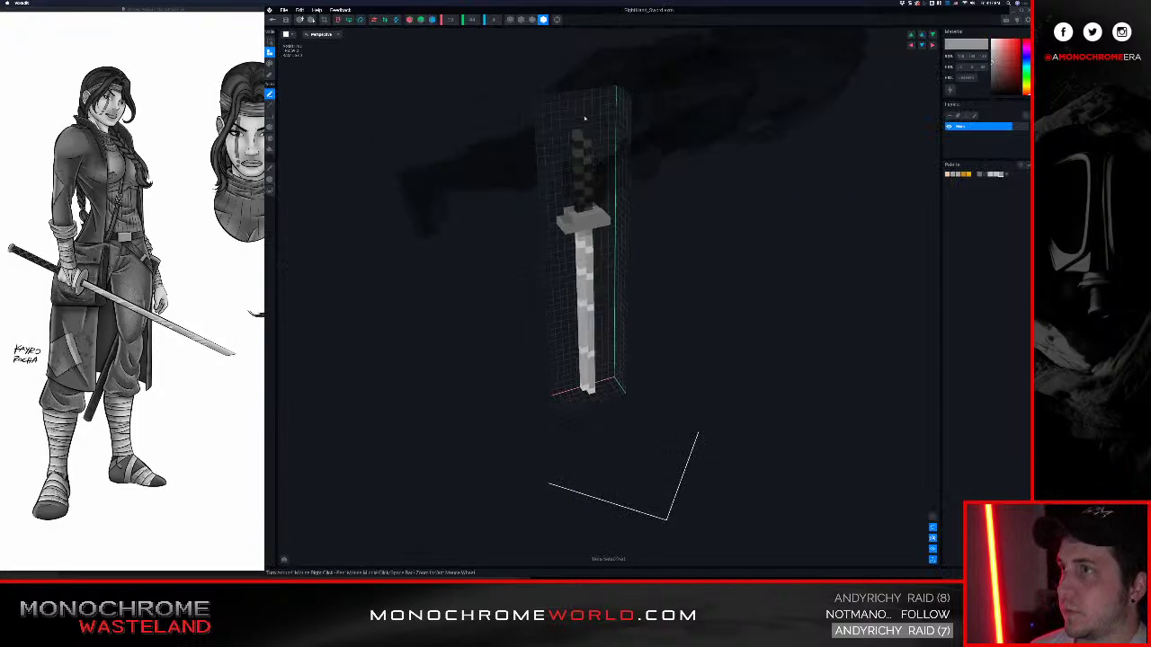
# Sample the handle's darkest grey and extend the handle upward by three voxels in that colour
pyautogui.scroll(3, 621, 153)
pyautogui.moveTo(621, 153); pyautogui.dragTo(621, 210, button='middle')
pyautogui.scroll(3, 563, 82)
pyautogui.moveTo(563, 81); pyautogui.dragTo(573, 189, button='middle')
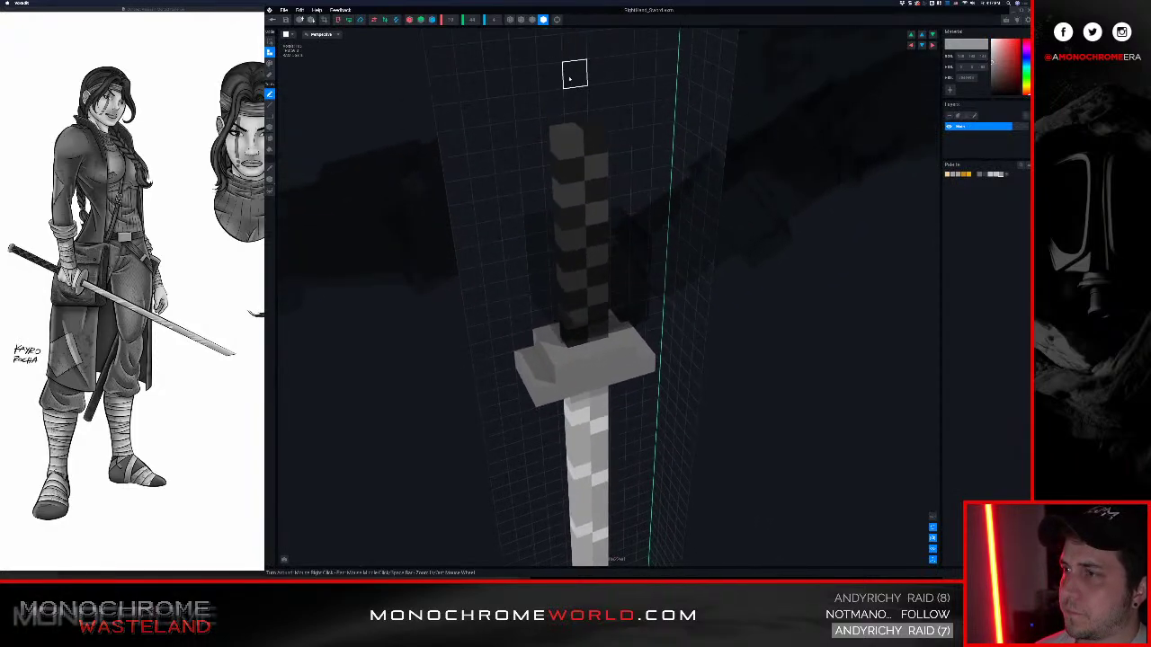
pyautogui.moveTo(573, 146); pyautogui.dragTo(588, 108, button='right')
pyautogui.keyDown('alt'); pyautogui.click(601, 164); pyautogui.keyUp('alt')
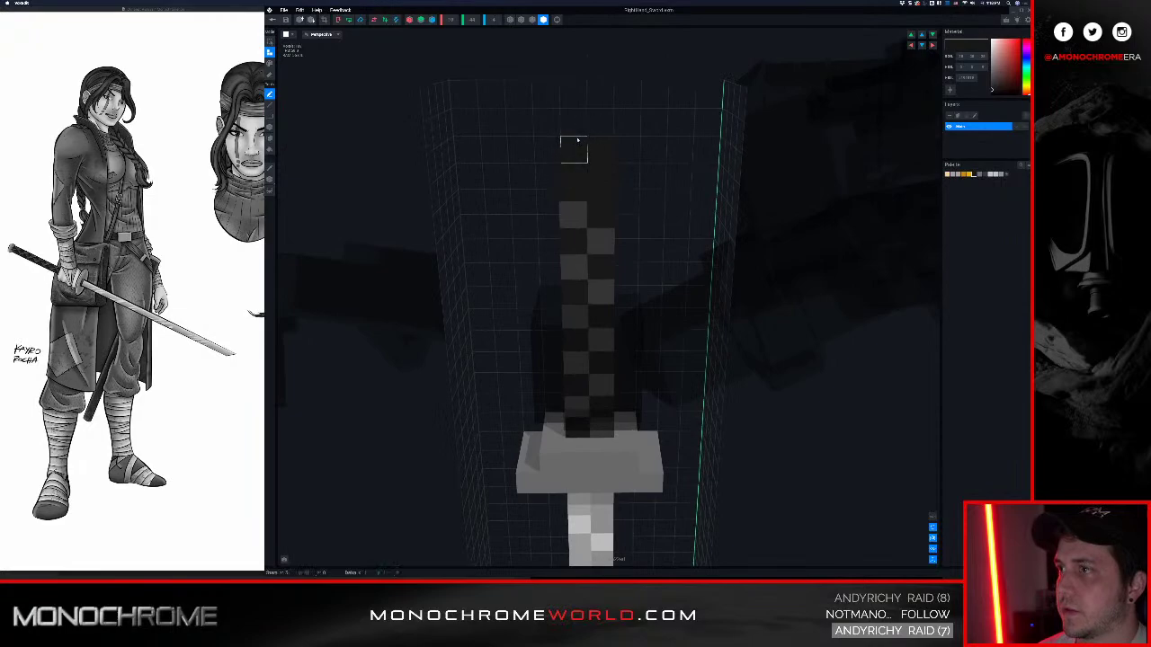
pyautogui.moveTo(570, 146); pyautogui.dragTo(583, 143, button='right')
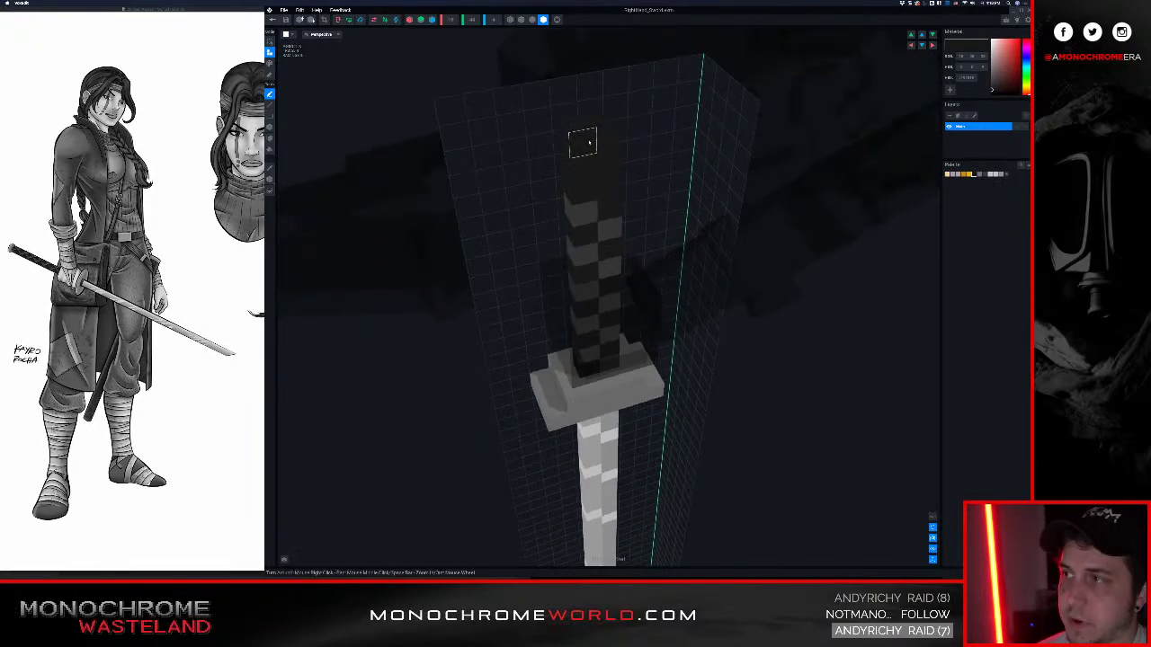
pyautogui.moveTo(589, 142); pyautogui.dragTo(580, 150, button='right')
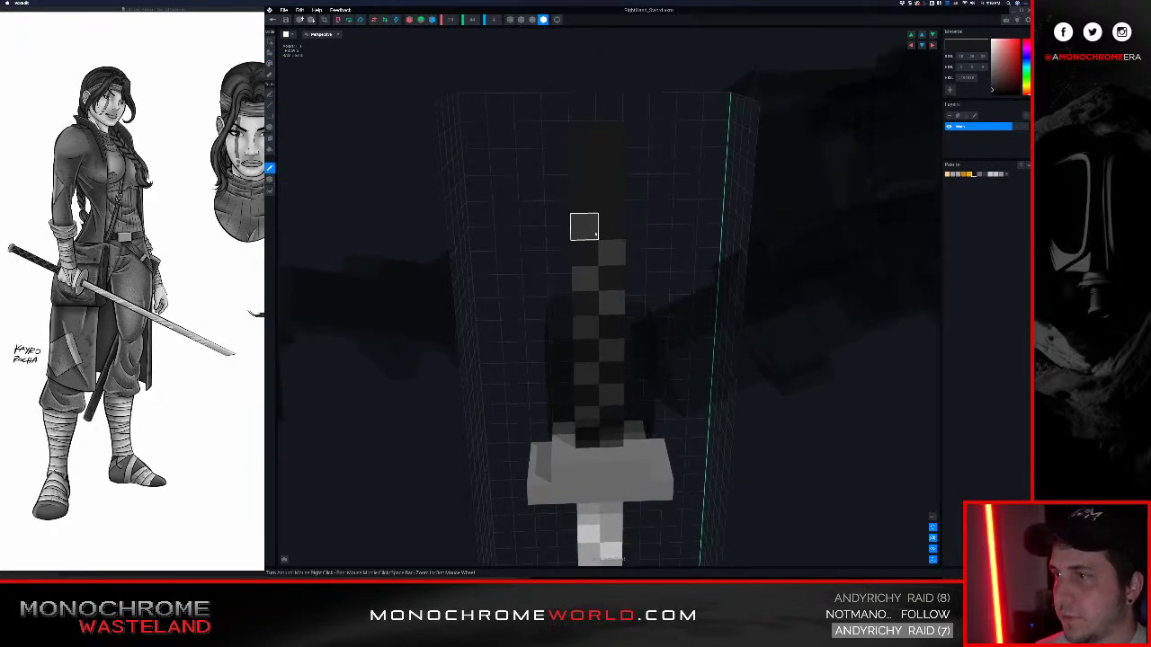
# Sample the handle's lighter grey and continue the checker pattern over the added section up to the end
pyautogui.click(584, 226)
pyautogui.click(611, 200)
pyautogui.click(584, 171)
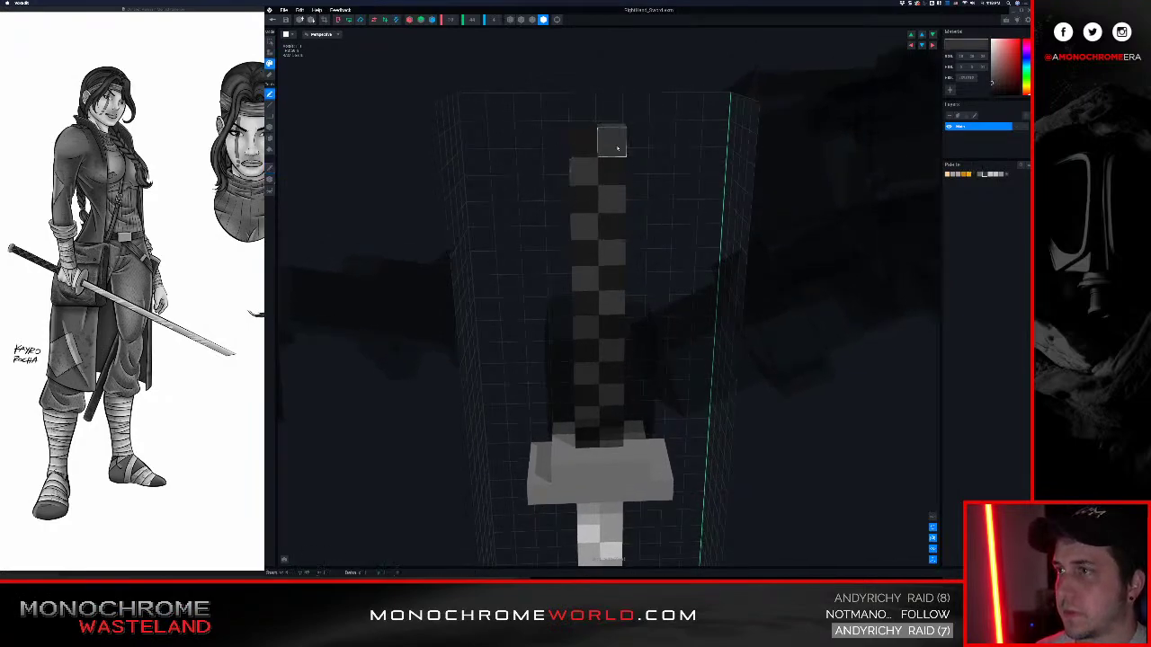
pyautogui.moveTo(617, 148); pyautogui.dragTo(604, 221, button='right')
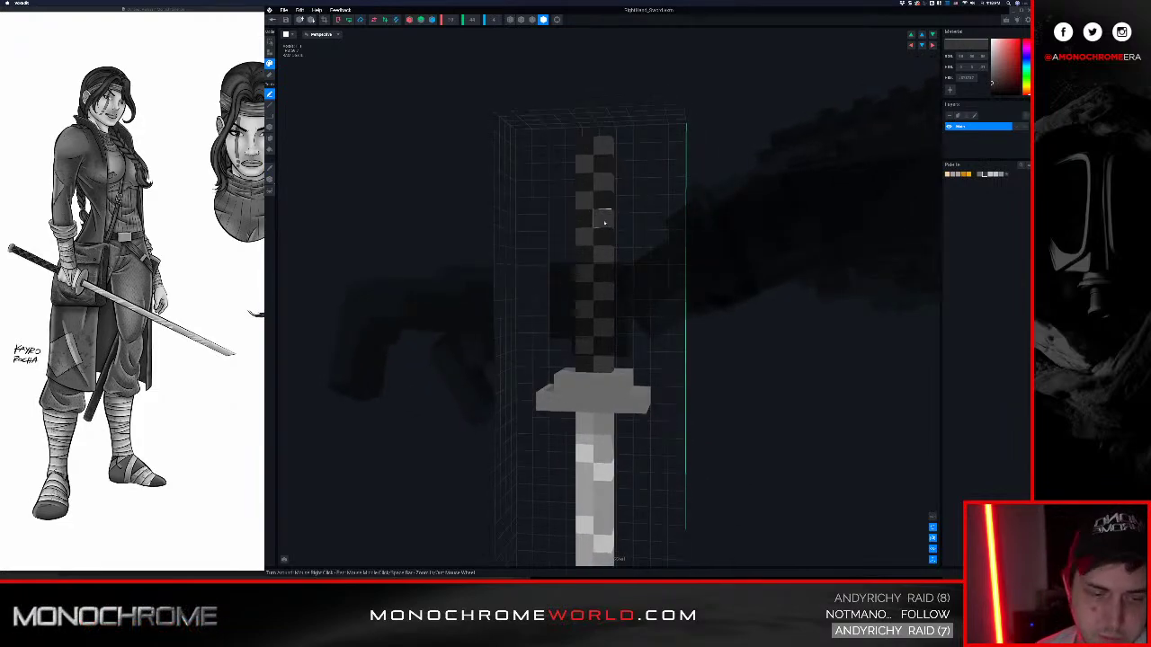
# Save the sword model with the lengthened handle and return to the avatar
pyautogui.moveTo(614, 401); pyautogui.dragTo(600, 349, button='middle')
pyautogui.scroll(1, 601, 350)
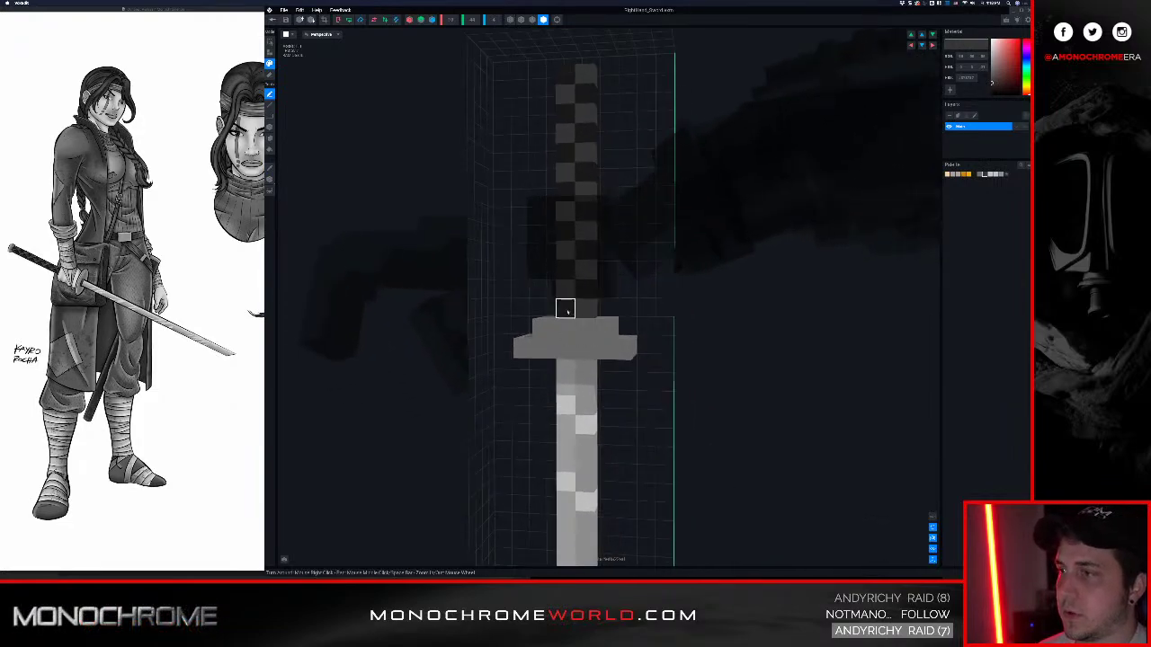
pyautogui.click(540, 355)
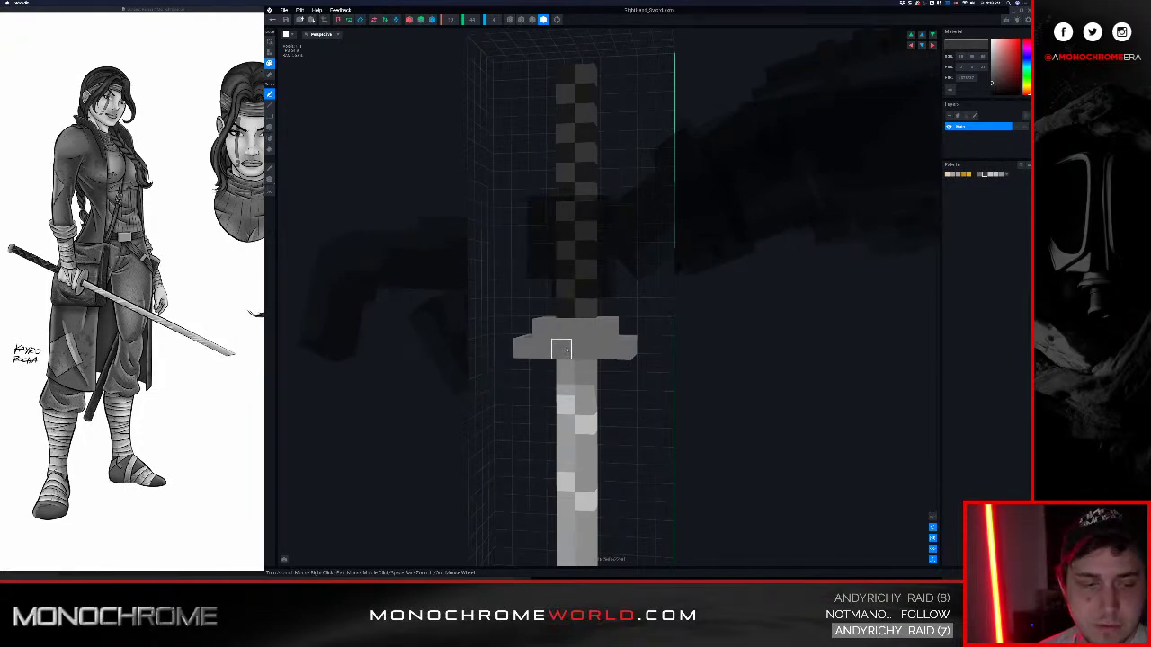
pyautogui.moveTo(569, 349); pyautogui.dragTo(565, 337, button='middle')
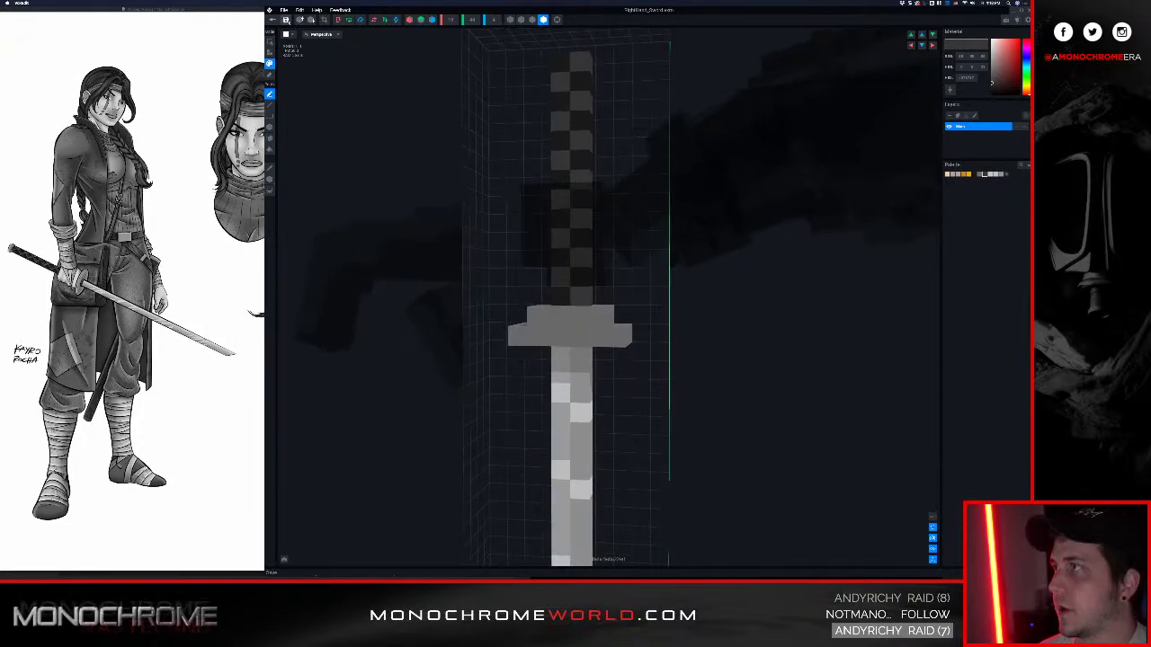
pyautogui.click(271, 19)
pyautogui.click(605, 172)
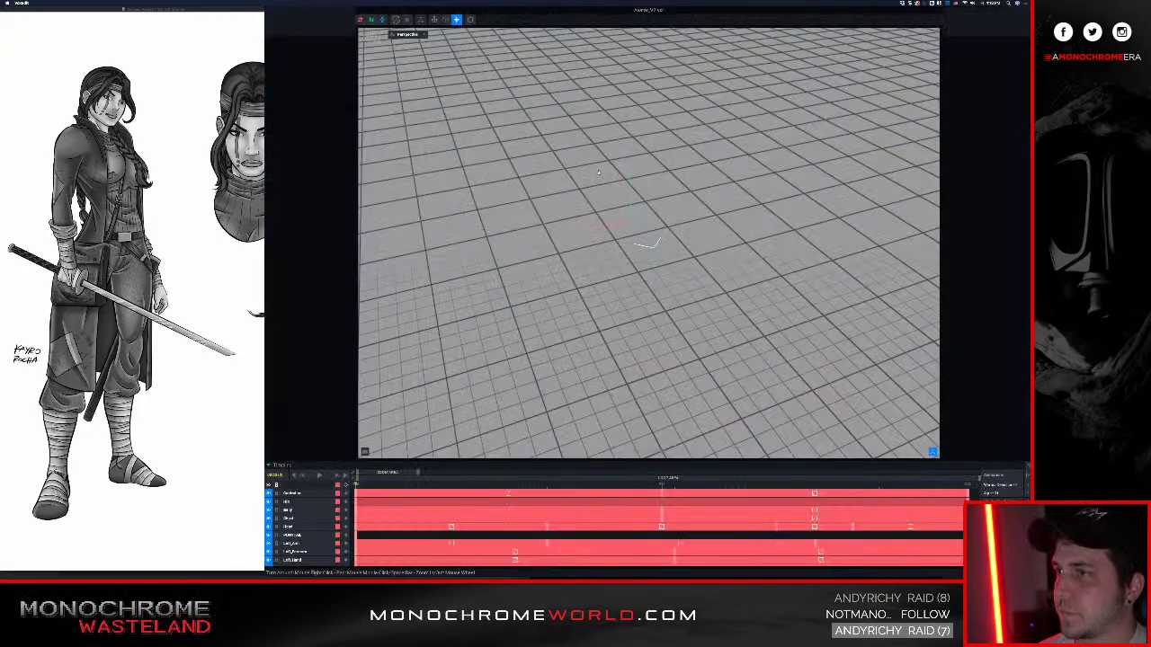
# Examine the lengthened sword in the avatar's right hand and open the sword model for editing
pyautogui.scroll(5, 621, 180)
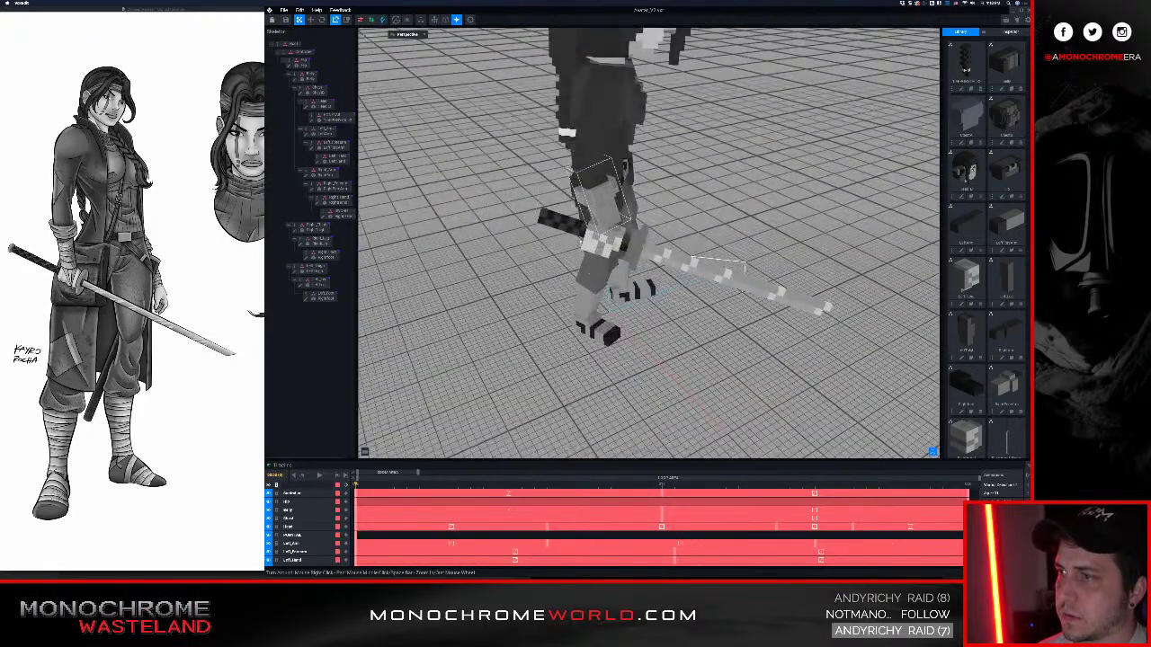
pyautogui.moveTo(575, 226); pyautogui.dragTo(604, 257, button='right')
pyautogui.moveTo(605, 257); pyautogui.dragTo(563, 276, button='middle')
pyautogui.moveTo(562, 277); pyautogui.dragTo(574, 275, button='right')
pyautogui.click(708, 281)
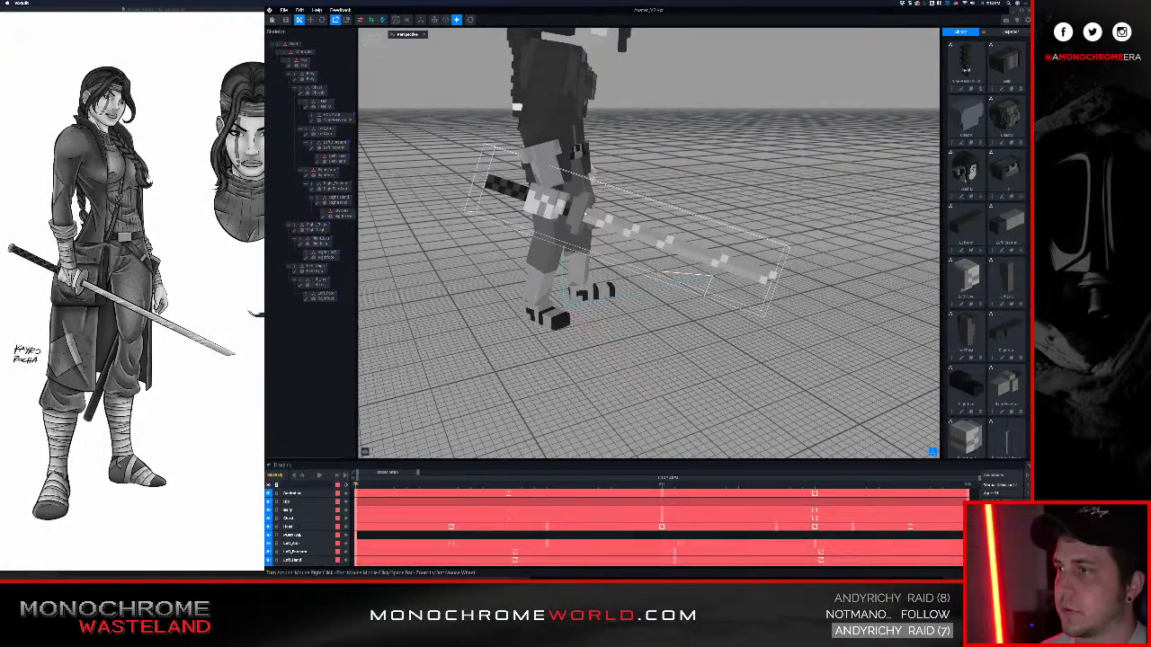
pyautogui.scroll(-1, 648, 243)
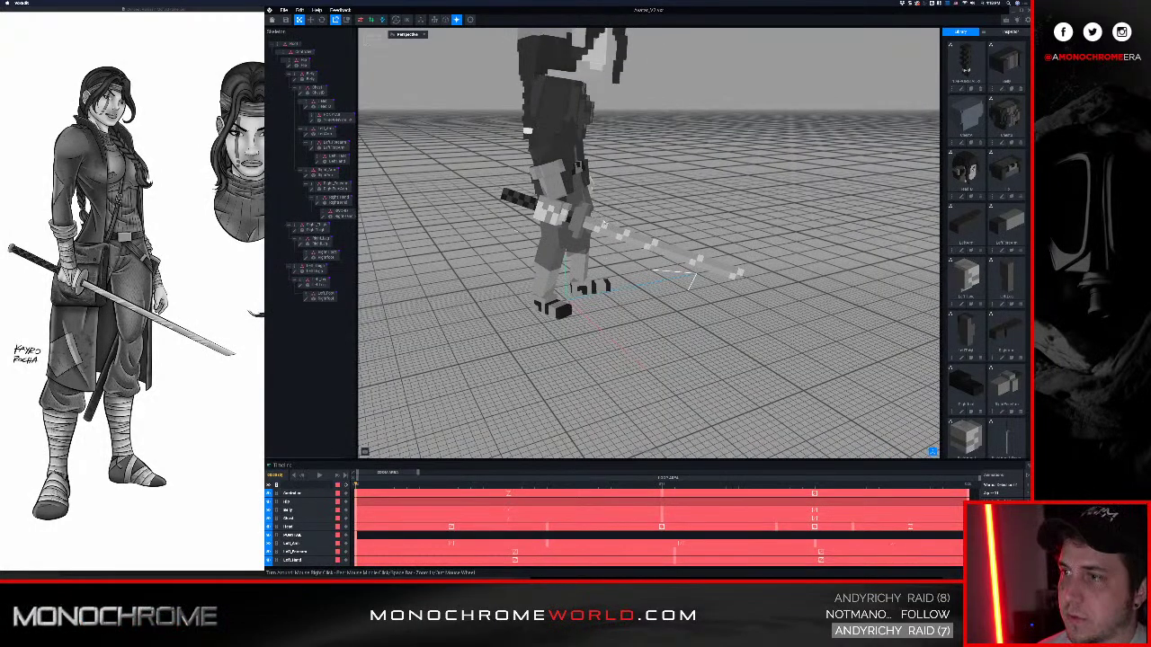
pyautogui.scroll(-1, 647, 242)
pyautogui.click(339, 214)
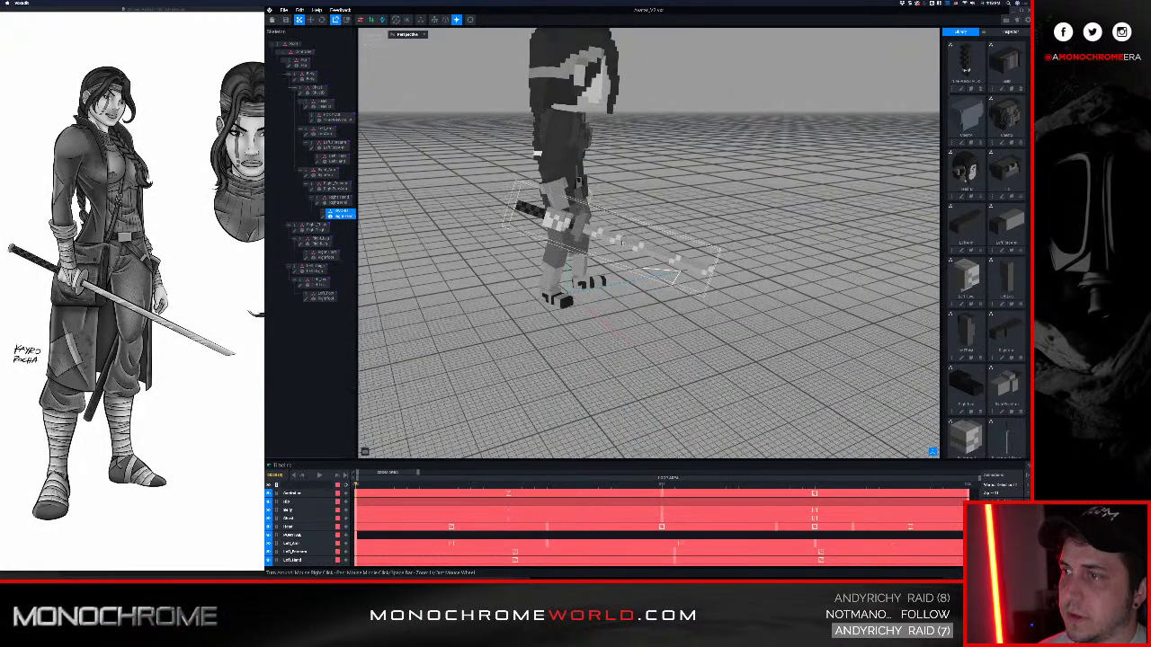
pyautogui.doubleClick(326, 218)
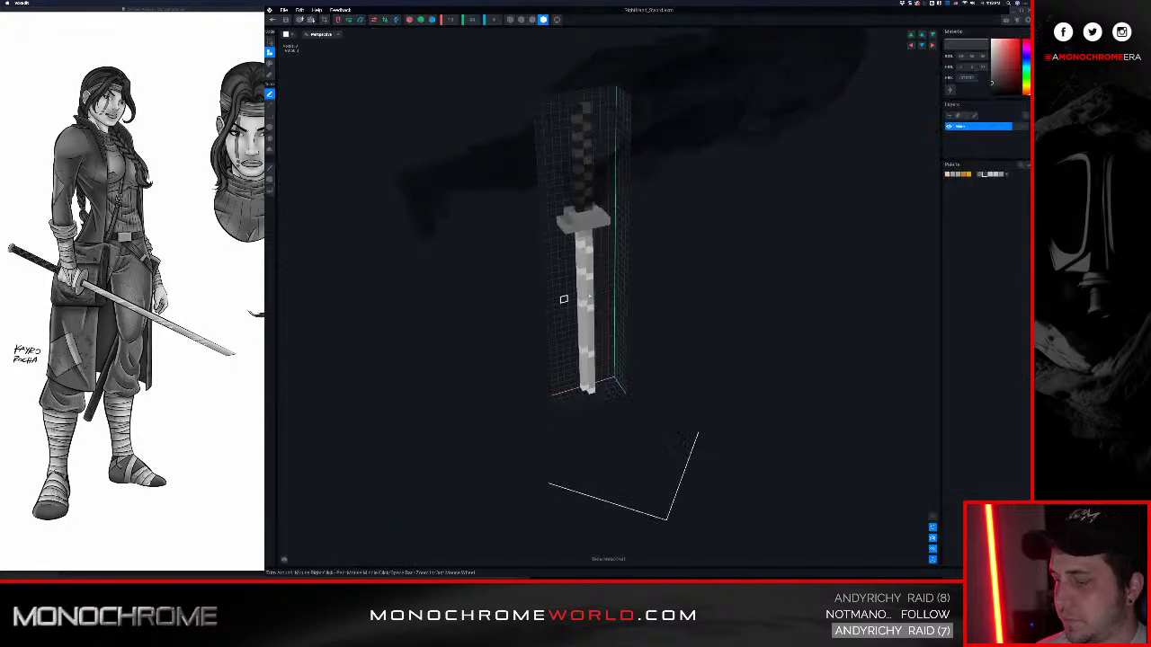
# Recolour the blade's brightest patches in a softer light grey, save the sword model and return to the avatar
pyautogui.click(581, 245)
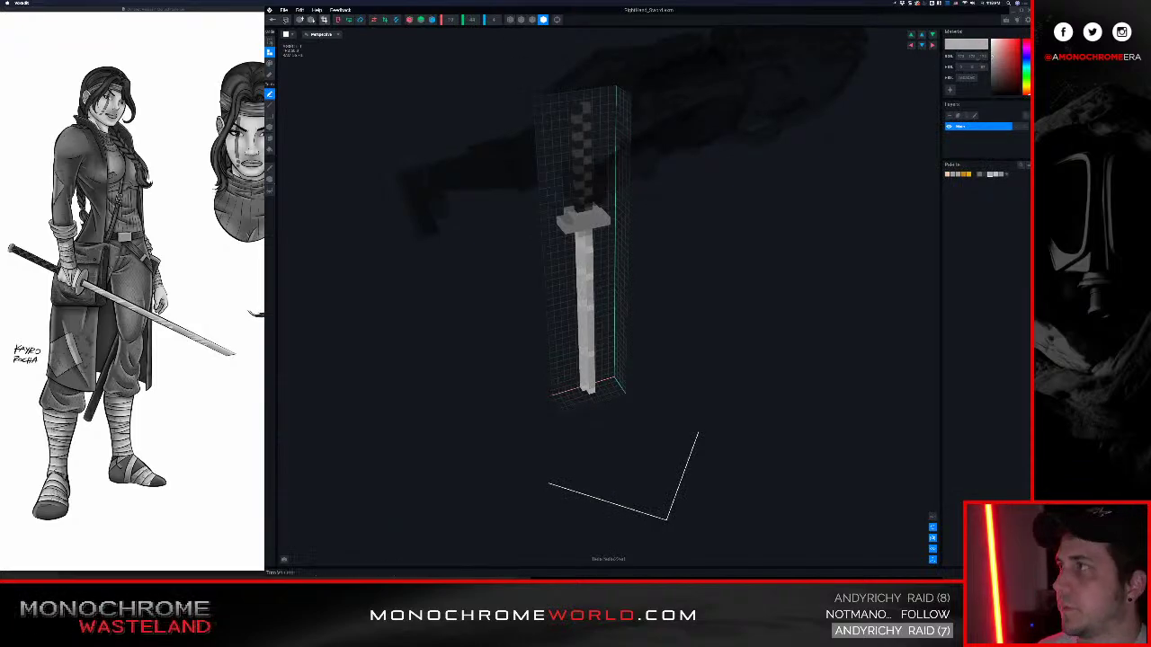
pyautogui.click(274, 20)
pyautogui.click(600, 171)
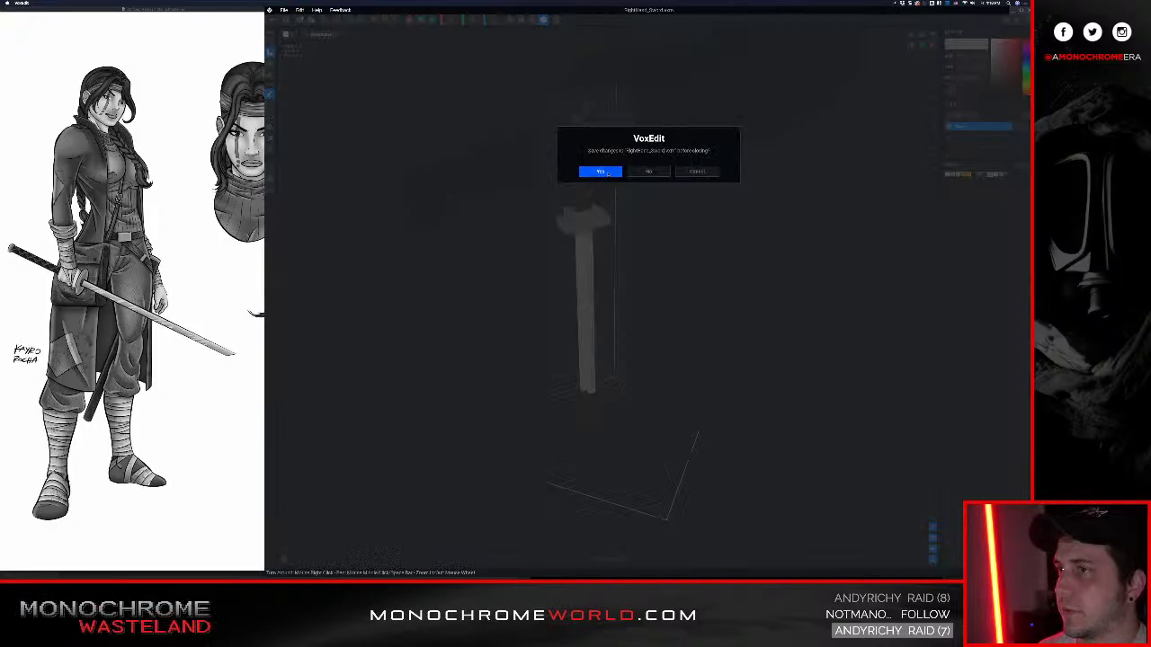
# Examine the avatar holding the sword from both sides and play the current animation
pyautogui.scroll(5, 618, 181)
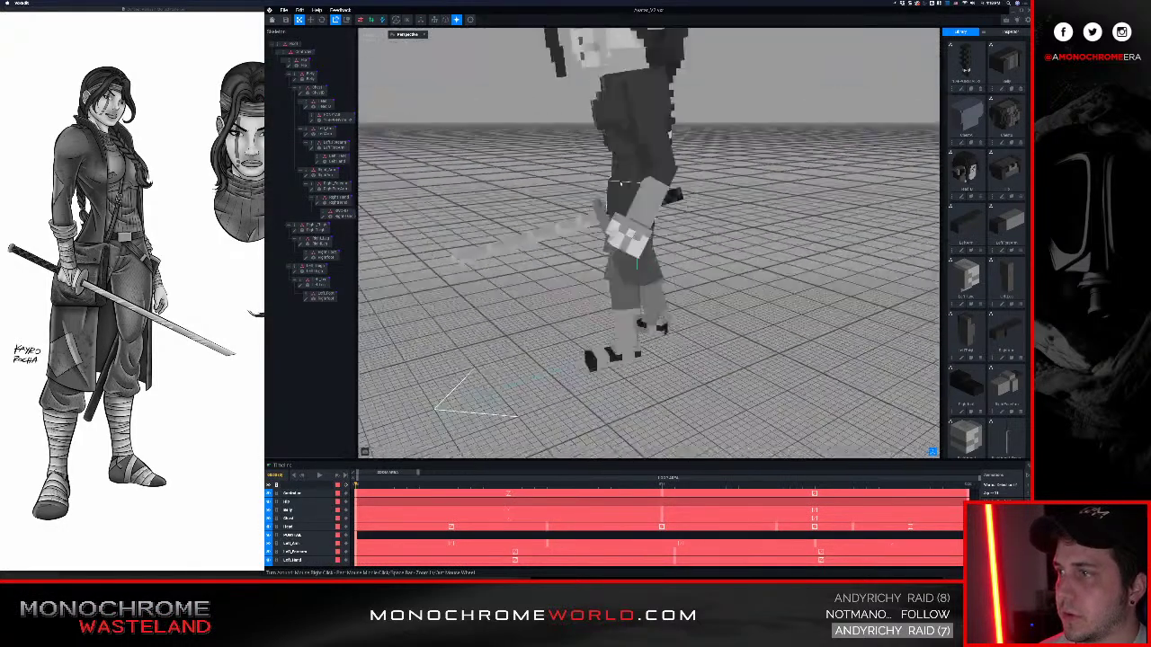
pyautogui.moveTo(432, 225); pyautogui.dragTo(591, 223, button='right')
pyautogui.scroll(-4, 591, 223)
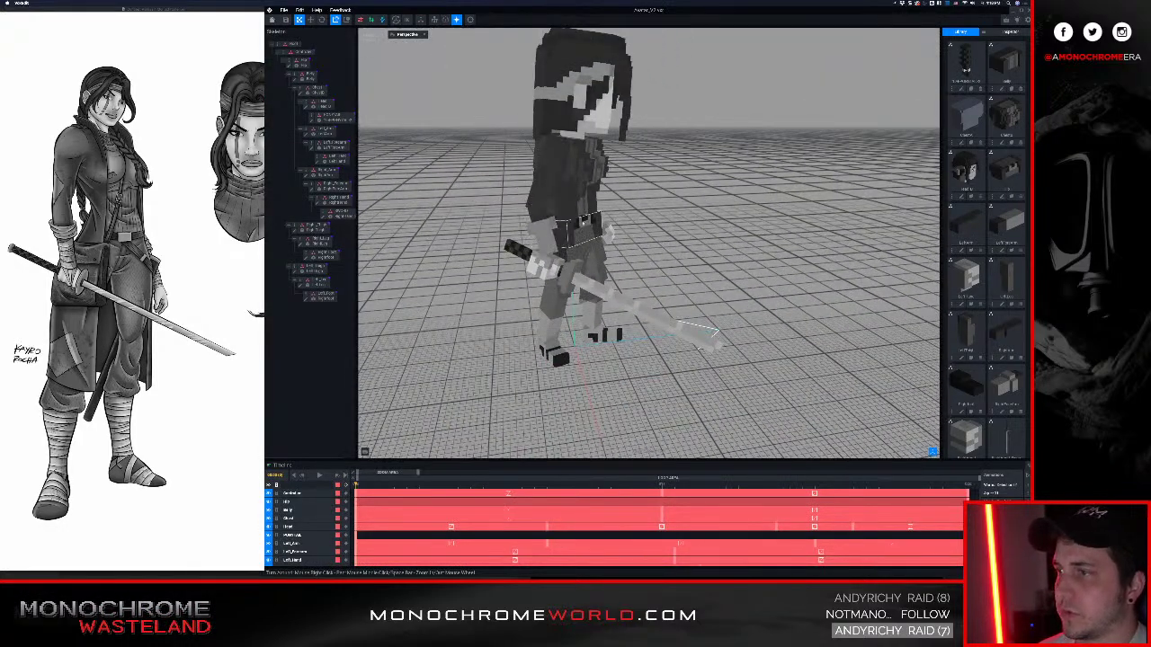
pyautogui.moveTo(666, 221); pyautogui.dragTo(584, 219, button='right')
pyautogui.press('space')
pyautogui.press('space')
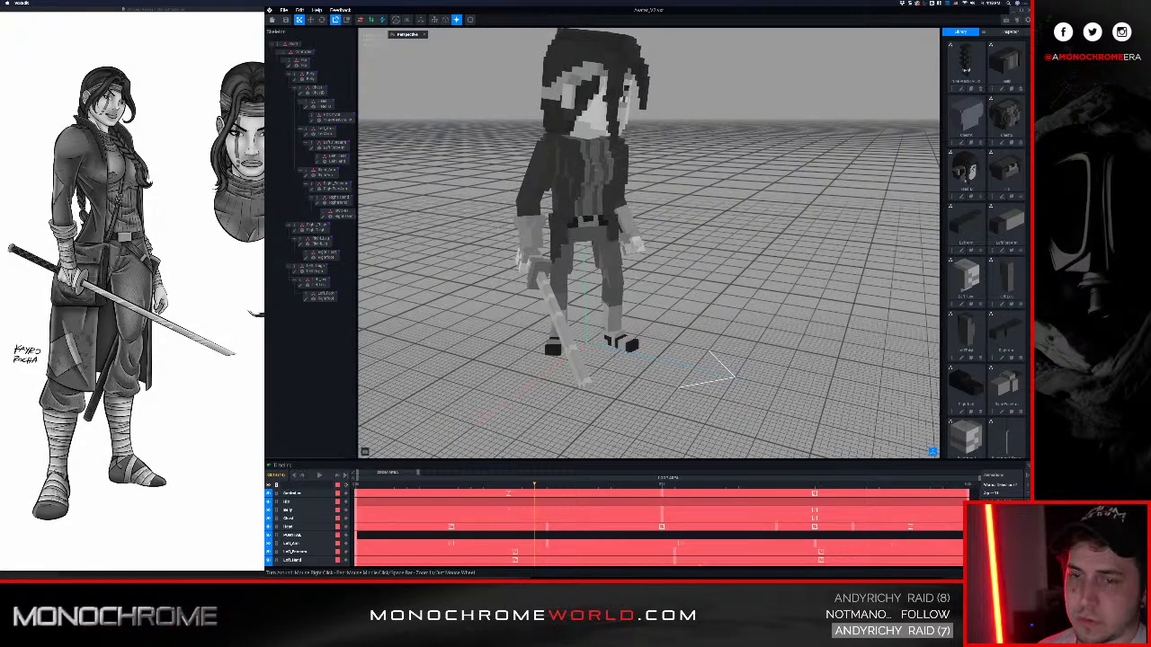
# Preview several other animations to check how the sword moves in the hand, stop playback and reselect the initial animation
pyautogui.click(1000, 500)
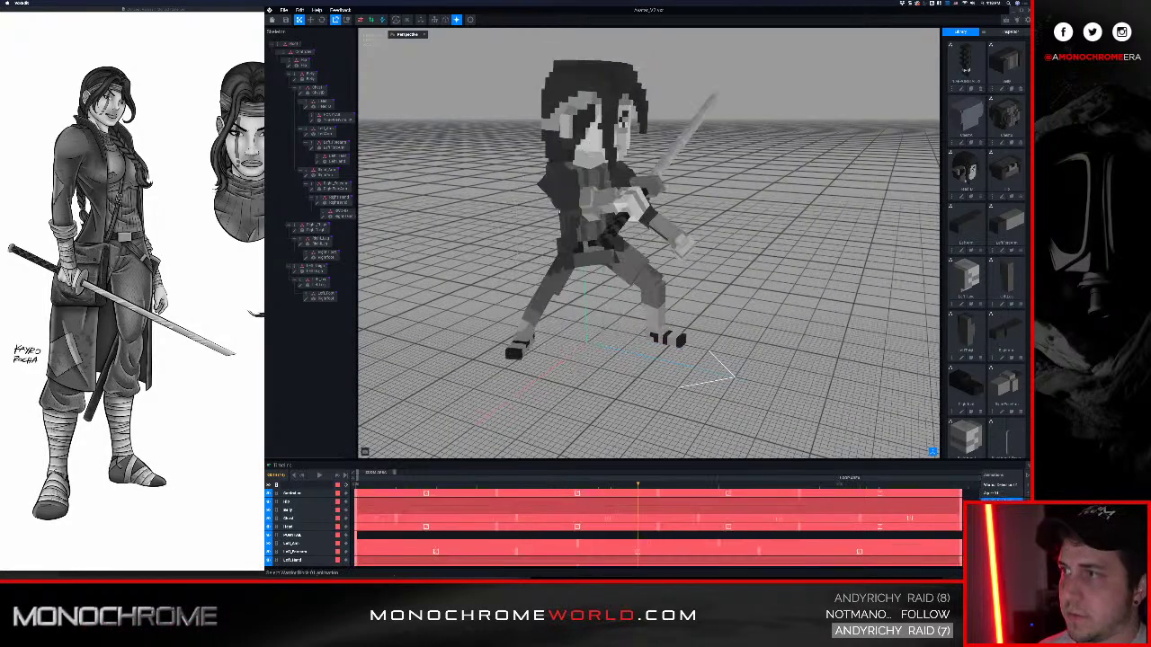
pyautogui.press('space')
pyautogui.moveTo(688, 194); pyautogui.dragTo(626, 205, button='right')
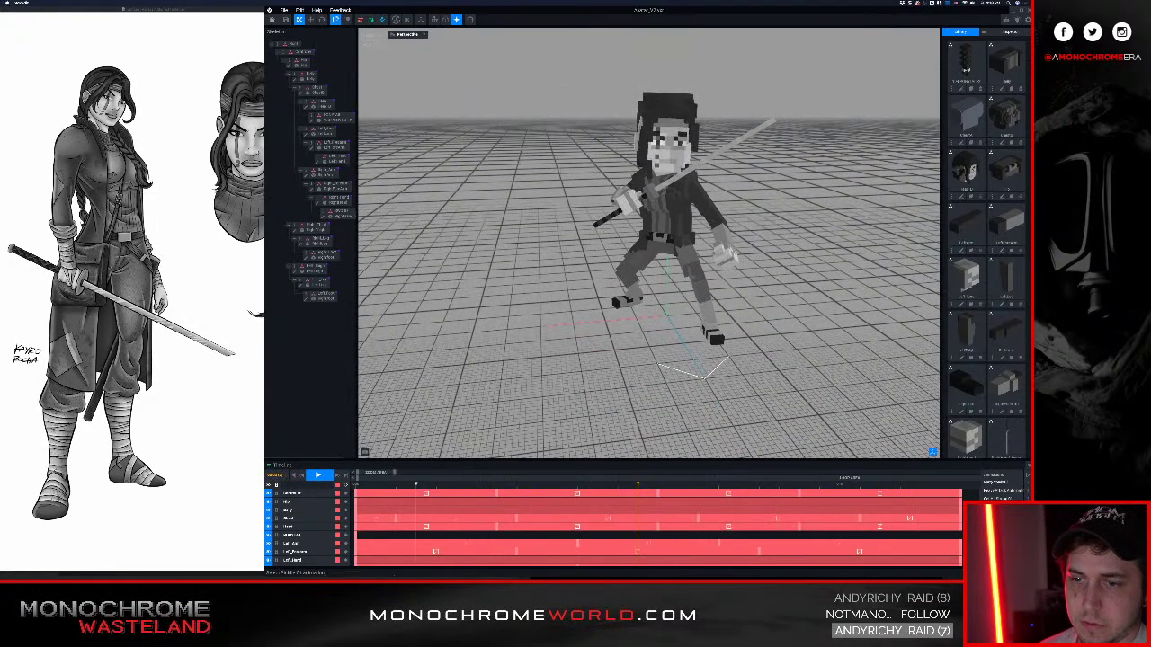
pyautogui.click(1000, 532)
pyautogui.click(1000, 540)
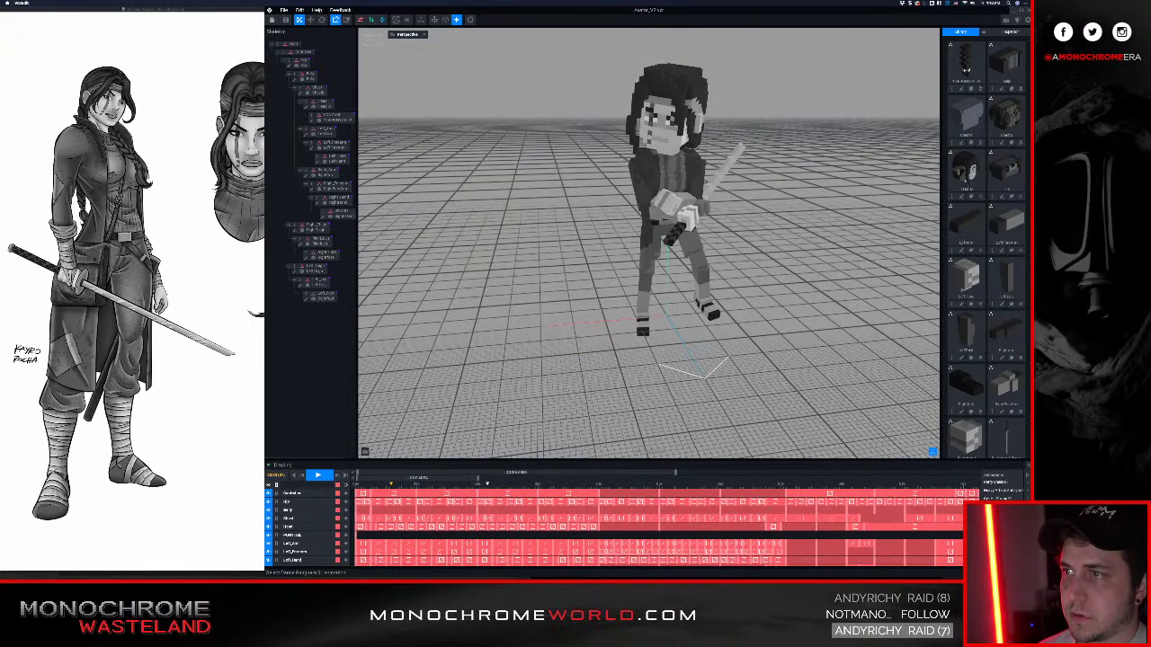
pyautogui.scroll(-5, 1000, 539)
pyautogui.click(999, 540)
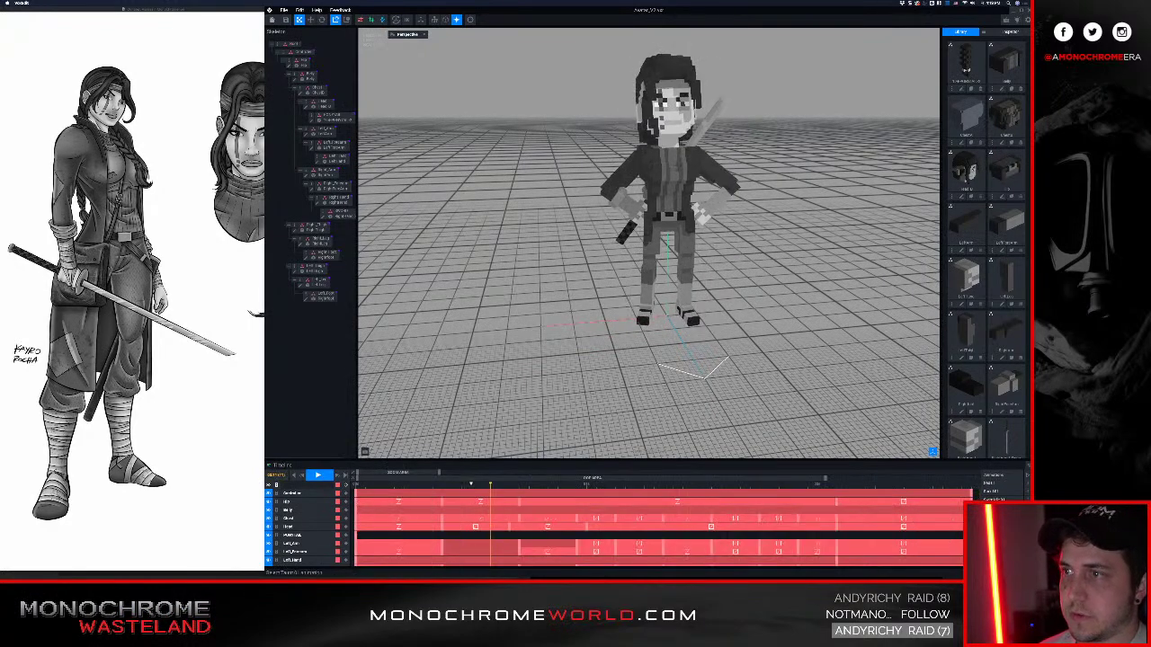
pyautogui.scroll(3, 1000, 493)
pyautogui.click(1000, 518)
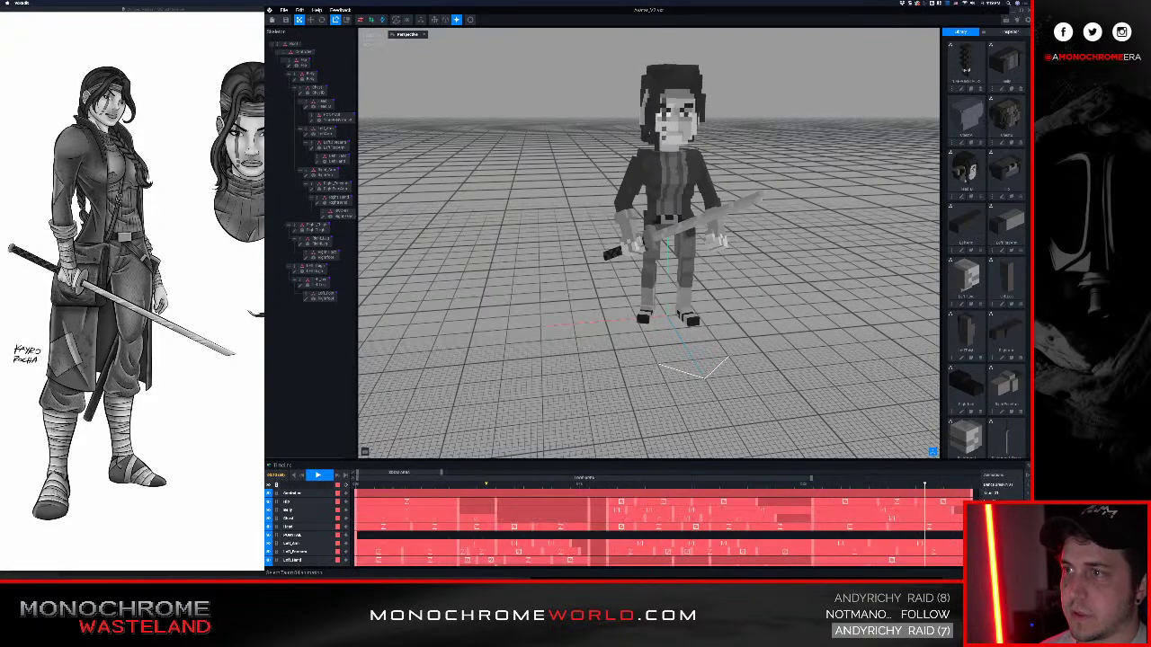
pyautogui.click(318, 475)
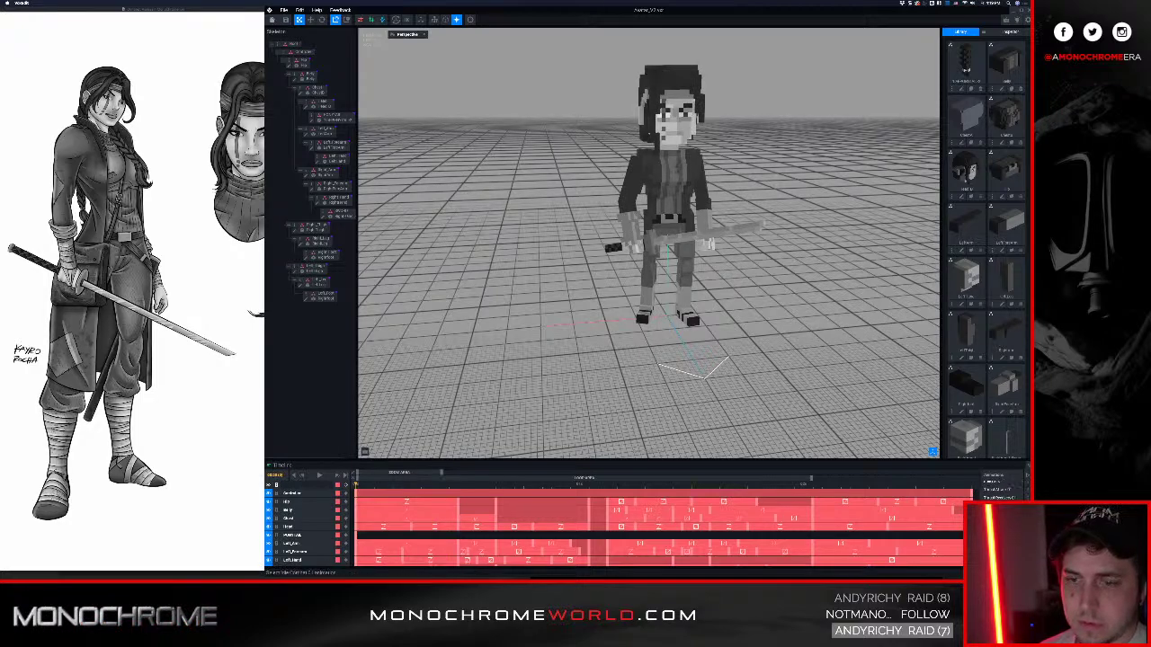
pyautogui.click(993, 498)
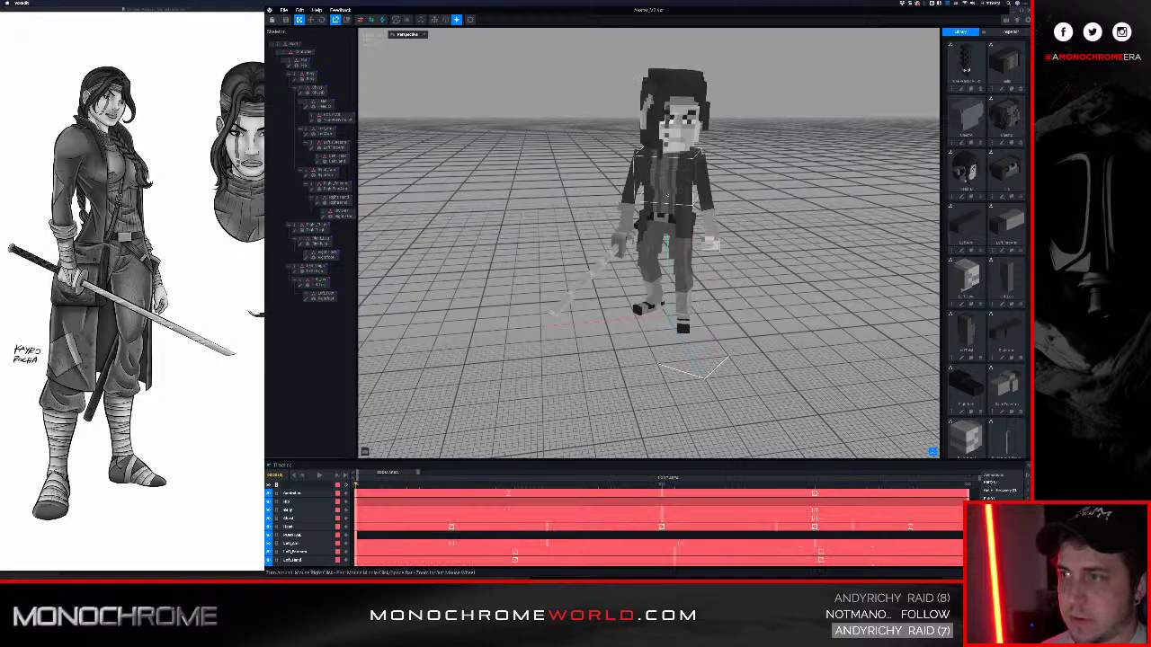
# Examine up close how the avatar's right hand grips the sword handle
pyautogui.scroll(3, 663, 185)
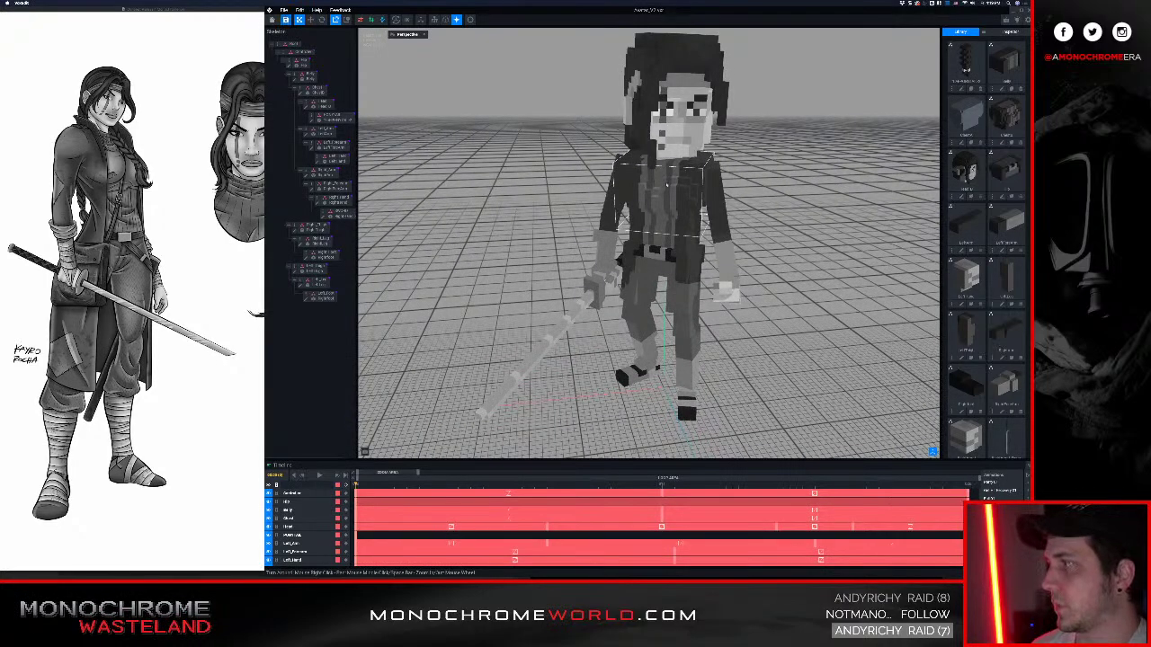
pyautogui.scroll(-2, 674, 358)
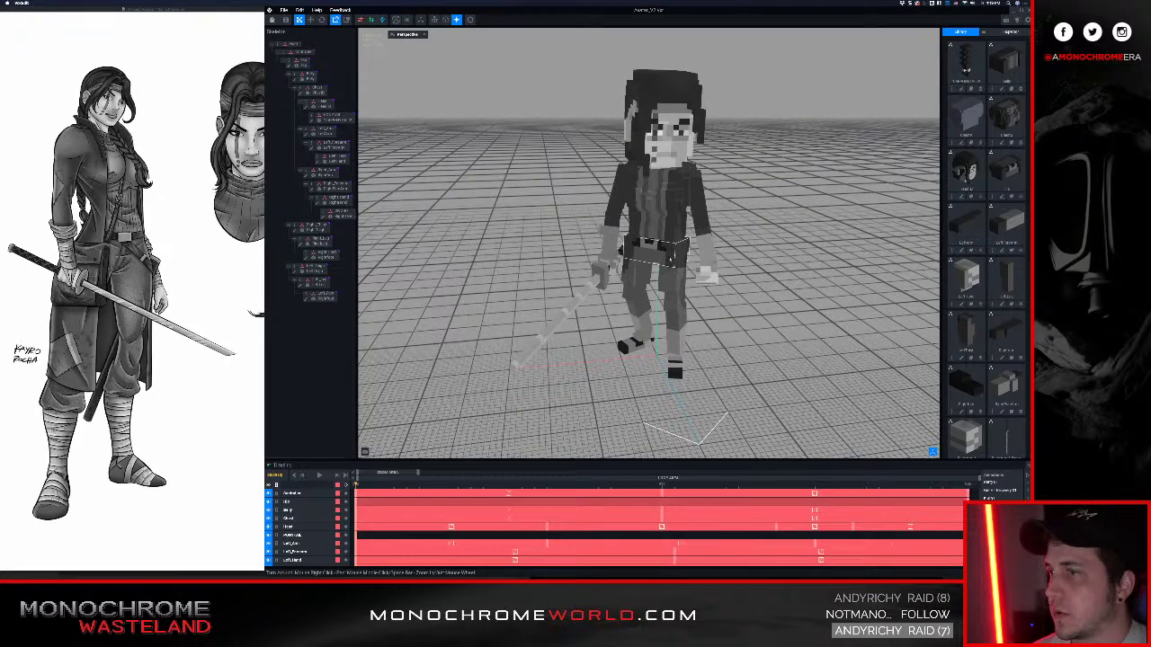
pyautogui.scroll(4, 673, 359)
pyautogui.moveTo(670, 255); pyautogui.dragTo(646, 272, button='right')
pyautogui.scroll(2, 623, 259)
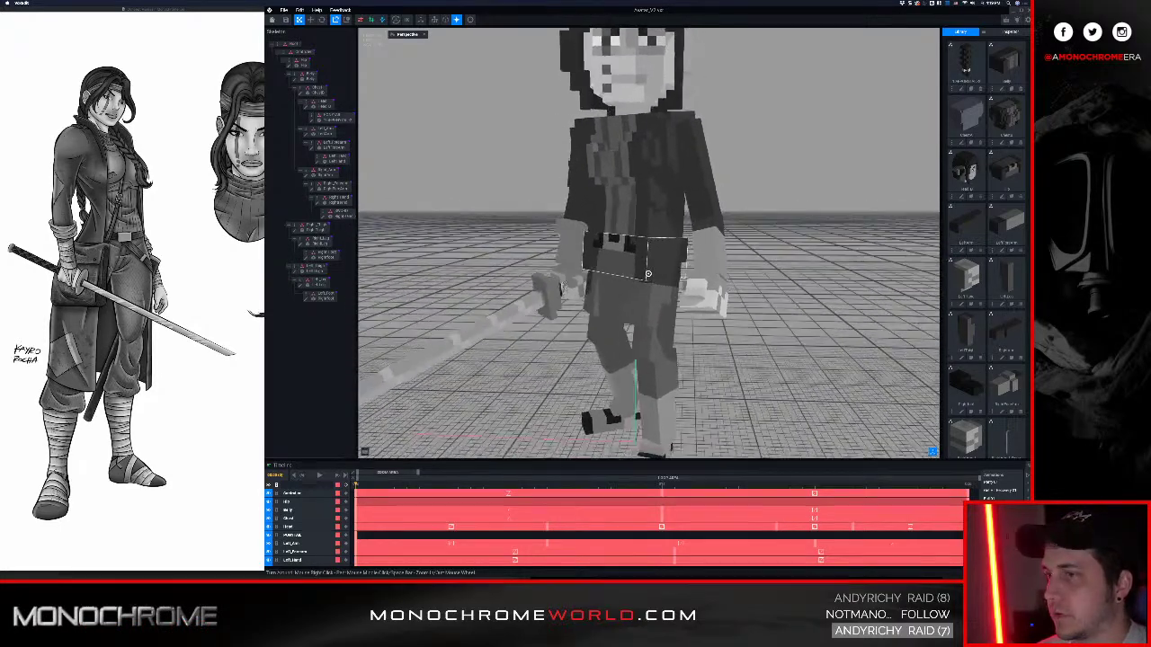
pyautogui.moveTo(648, 282)
pyautogui.mouseDown(button='right')
pyautogui.moveTo(643, 251)
pyautogui.moveTo(646, 275)
pyautogui.moveTo(639, 263)
pyautogui.mouseUp(button='right')
pyautogui.scroll(6, 639, 263)
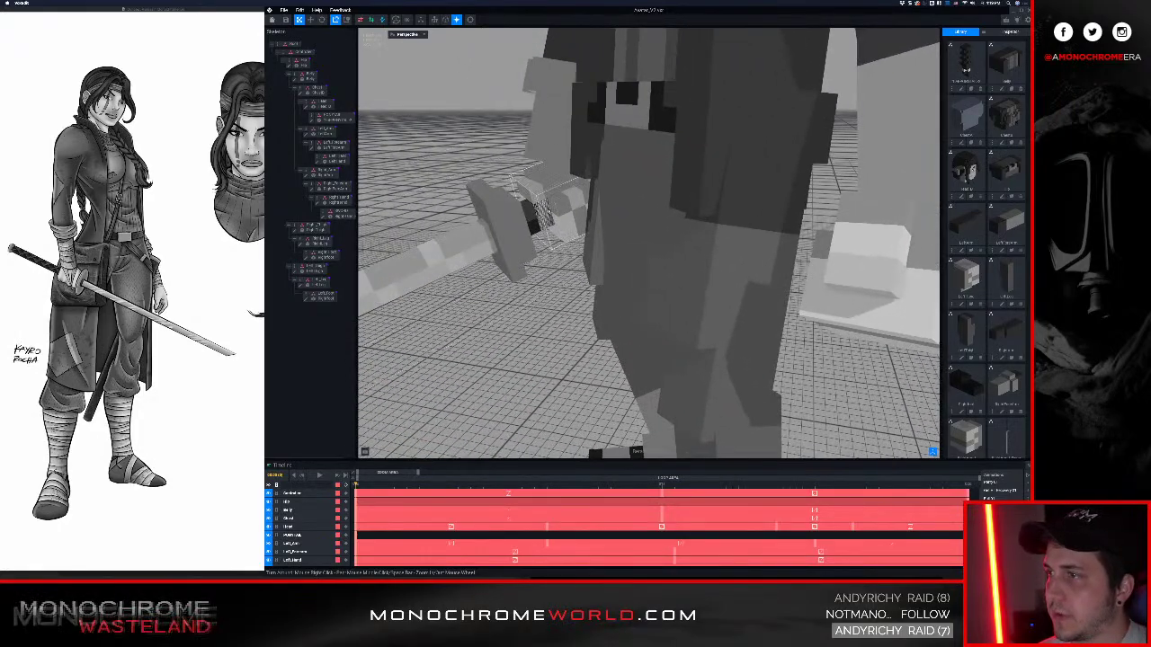
pyautogui.moveTo(560, 229); pyautogui.dragTo(550, 206, button='right')
pyautogui.moveTo(674, 319); pyautogui.dragTo(681, 389, button='right')
pyautogui.moveTo(550, 205); pyautogui.dragTo(527, 173, button='right')
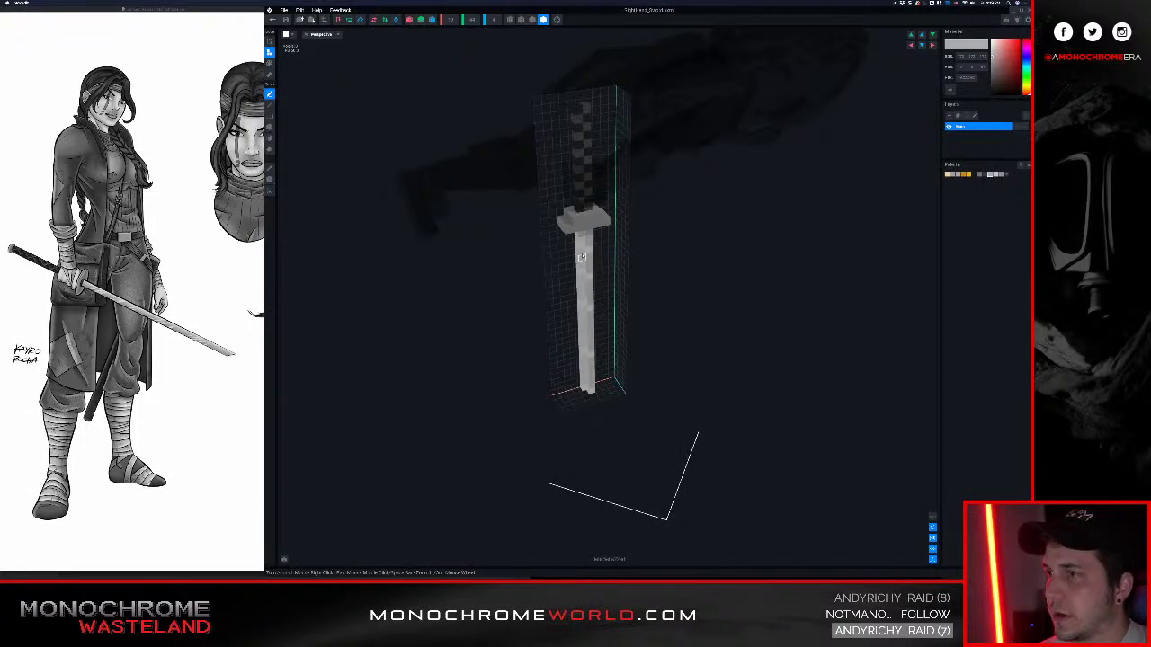
# Erase the hand-covered section of the sword's handle, keeping one voxel row above the guard, then save the model and return to the avatar
pyautogui.moveTo(582, 258); pyautogui.dragTo(590, 243, button='right')
pyautogui.scroll(4, 591, 243)
pyautogui.moveTo(599, 152); pyautogui.dragTo(619, 275, button='middle')
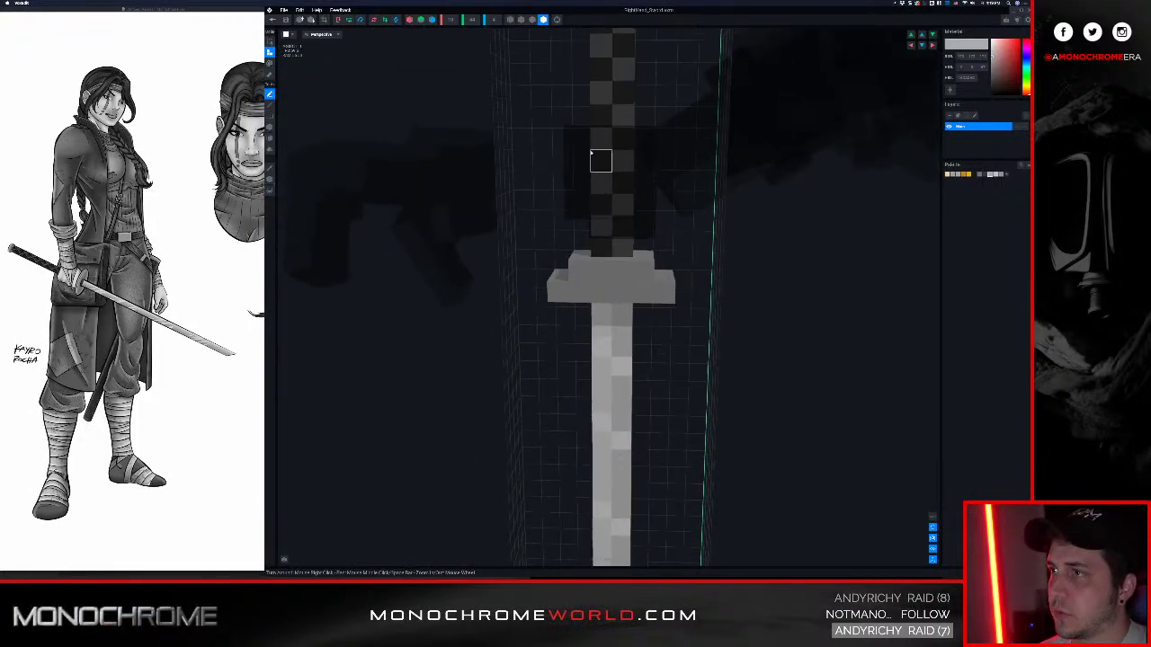
pyautogui.scroll(2, 594, 149)
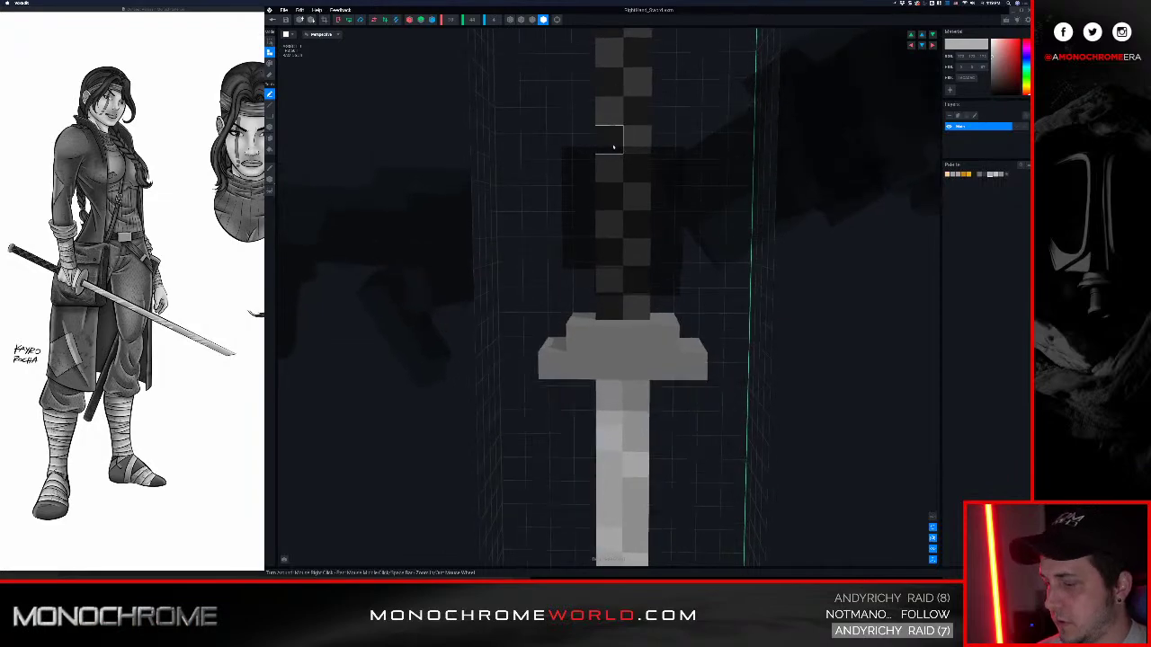
pyautogui.press('e')
pyautogui.moveTo(642, 254); pyautogui.dragTo(642, 254, button='right')
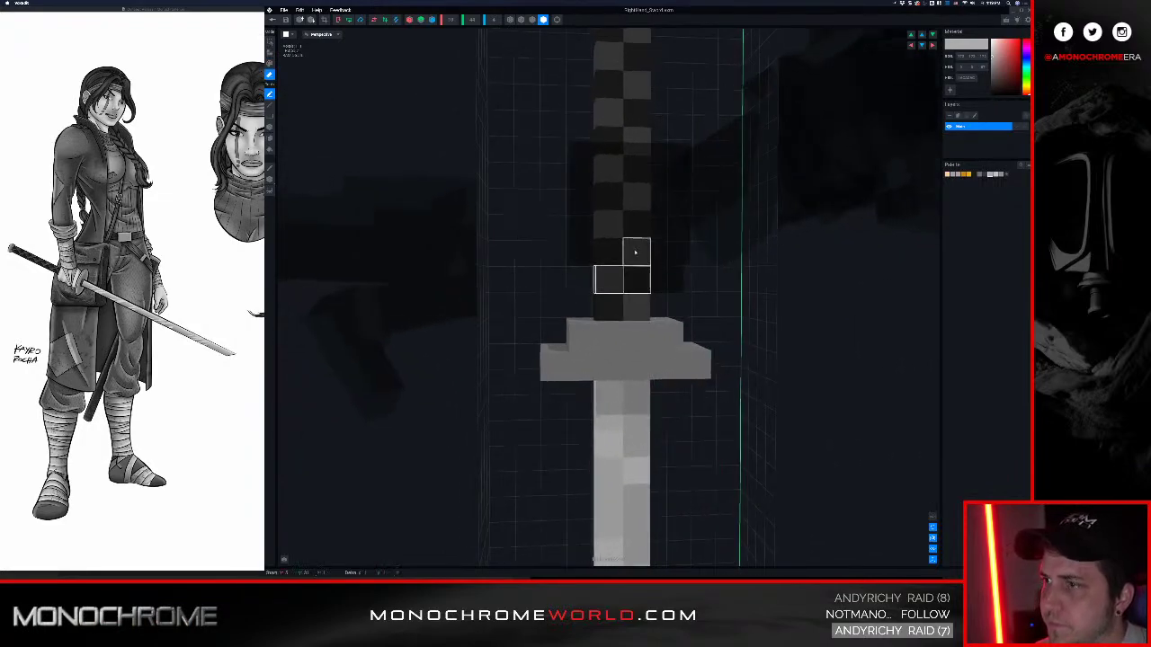
pyautogui.moveTo(632, 213); pyautogui.dragTo(630, 213, button='right')
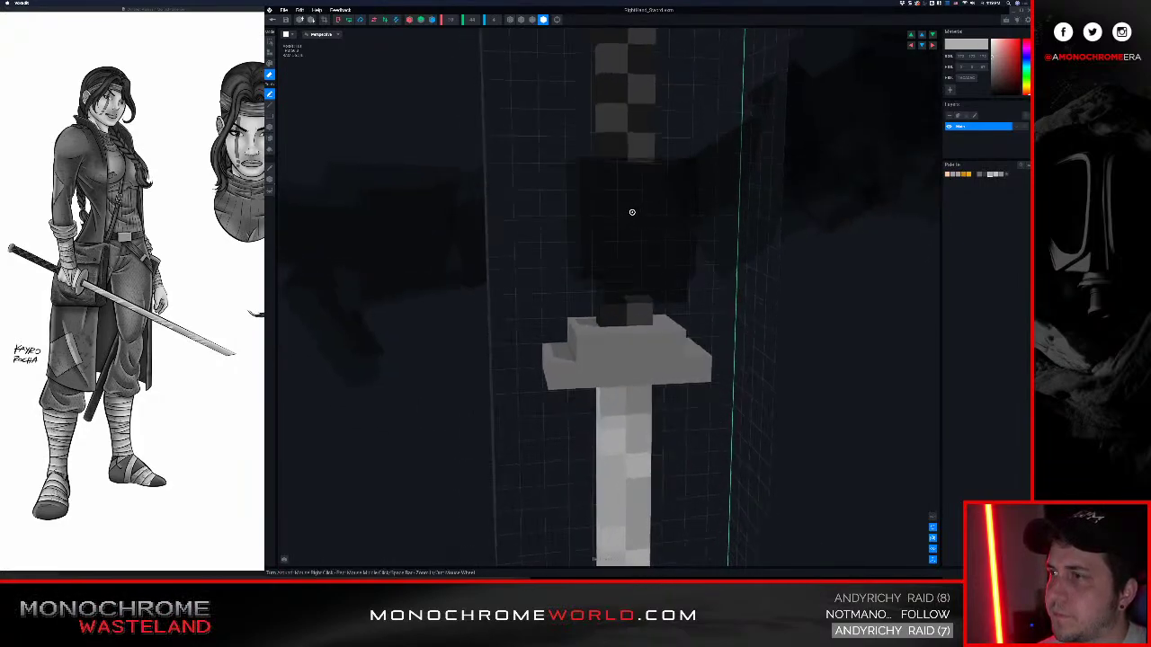
pyautogui.click(273, 20)
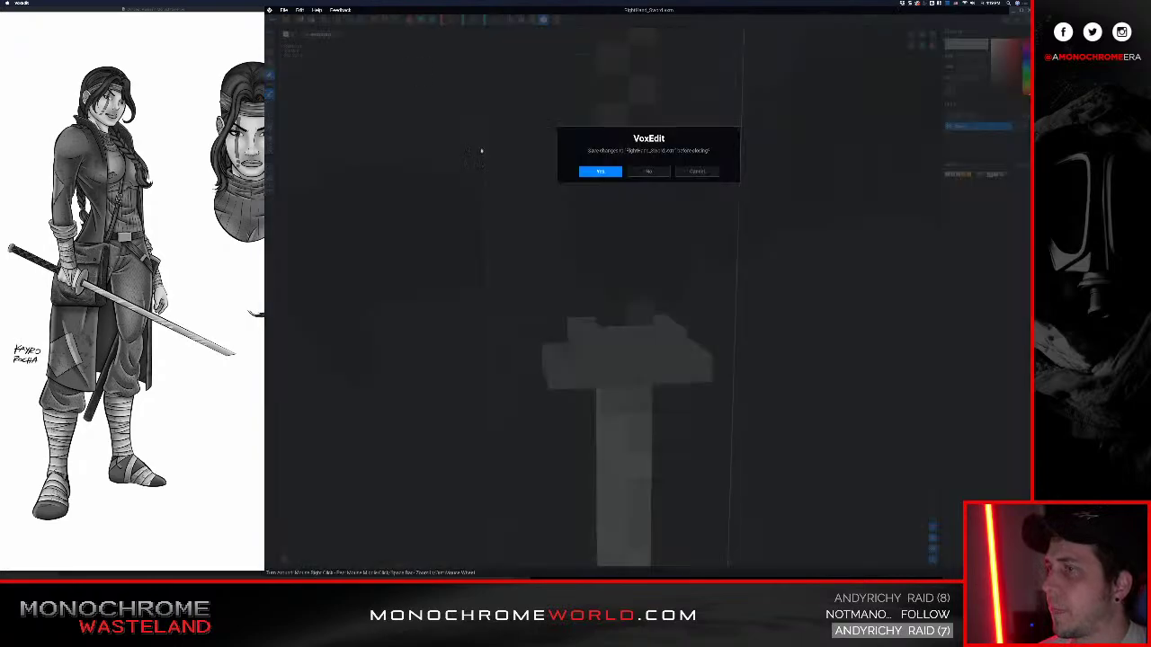
pyautogui.click(610, 172)
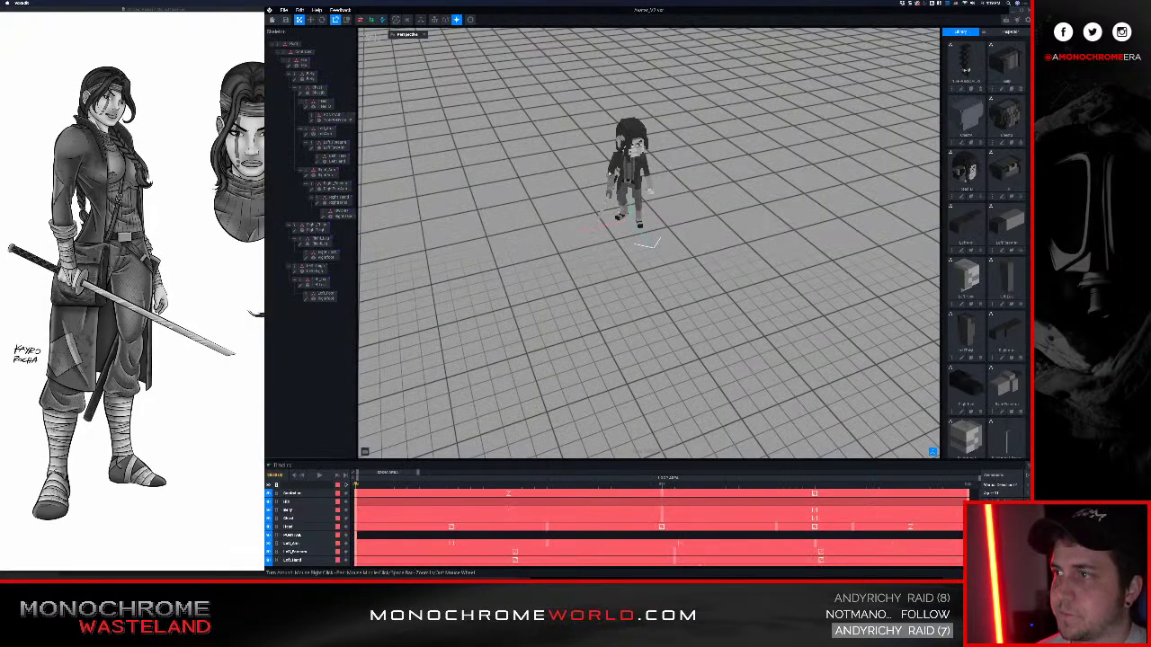
# Check the avatar and its hand-held sword from the front, back and a low side angle
pyautogui.moveTo(609, 172); pyautogui.dragTo(541, 110, button='right')
pyautogui.scroll(5, 546, 161)
pyautogui.moveTo(587, 145); pyautogui.dragTo(709, 115, button='right')
pyautogui.scroll(-5, 709, 115)
pyautogui.moveTo(709, 115); pyautogui.dragTo(700, 163, button='middle')
pyautogui.scroll(-1, 730, 170)
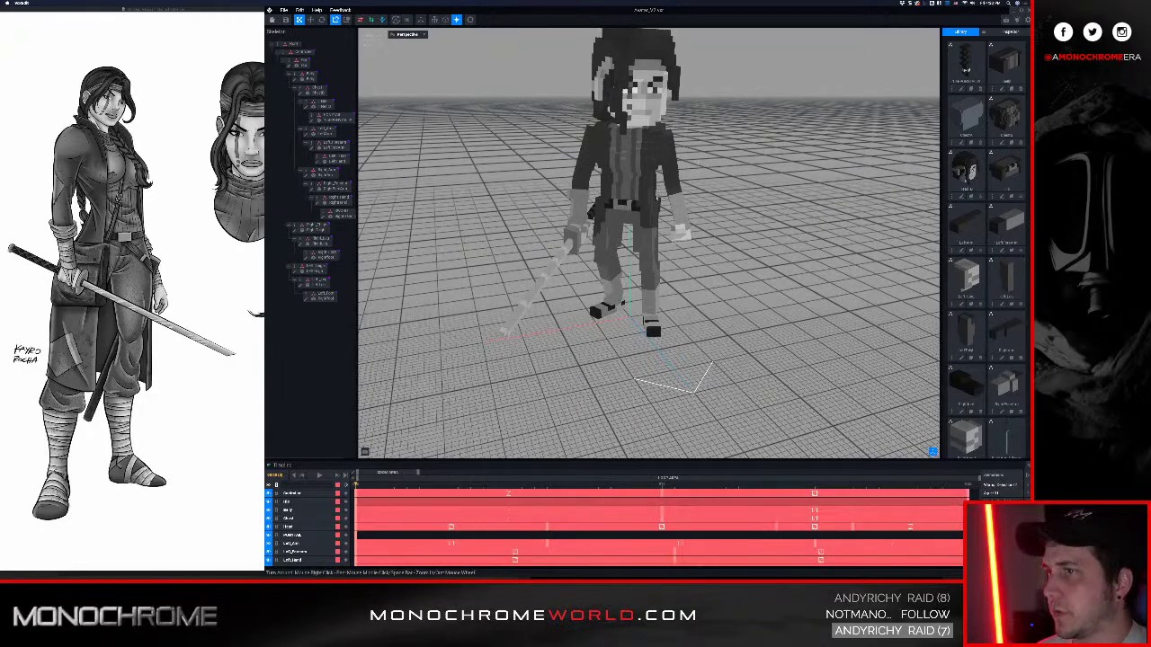
pyautogui.moveTo(658, 199); pyautogui.dragTo(625, 170, button='right')
pyautogui.moveTo(625, 169); pyautogui.dragTo(615, 221, button='middle')
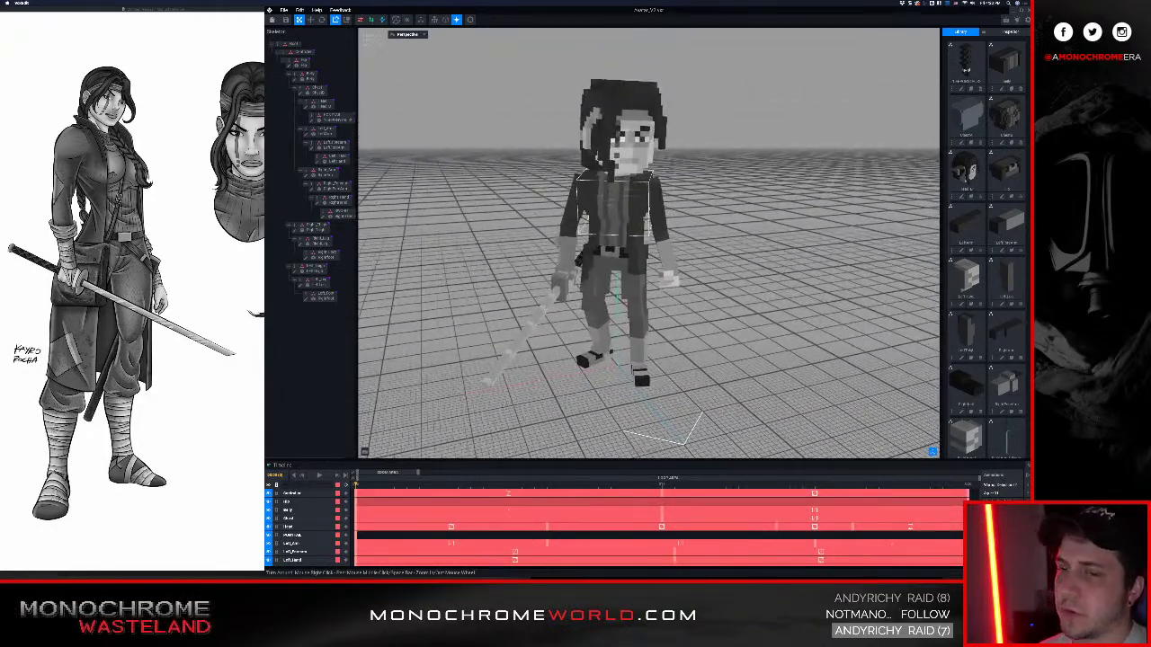
pyautogui.scroll(2, 615, 221)
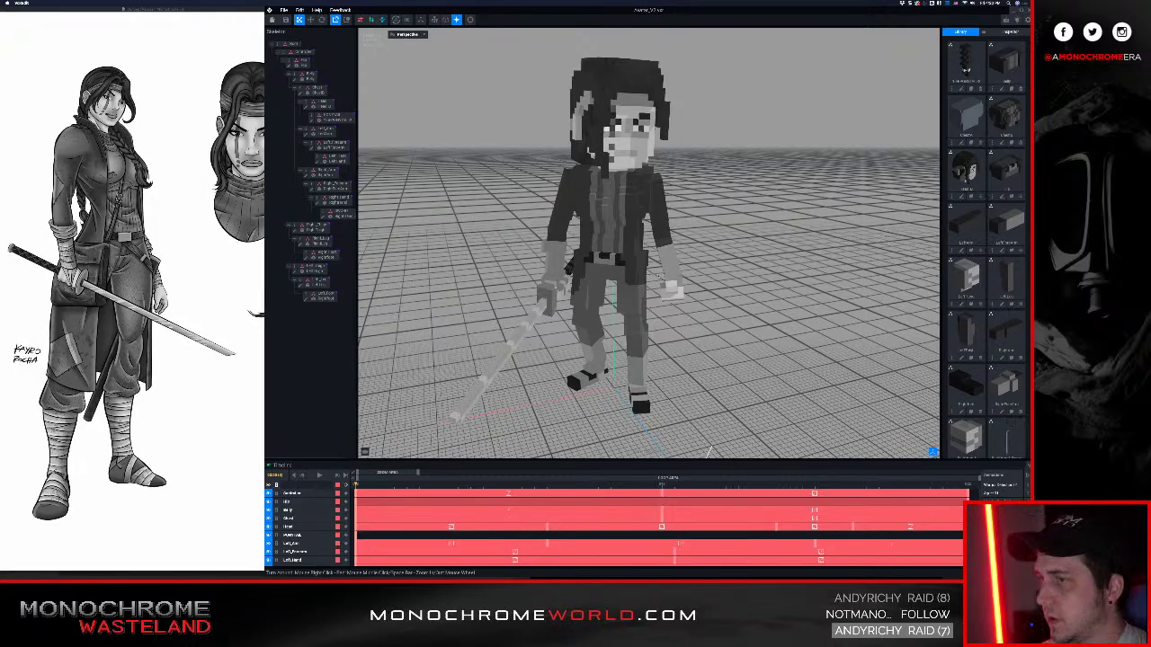
pyautogui.moveTo(633, 275)
pyautogui.mouseDown(button='right')
pyautogui.moveTo(611, 248)
pyautogui.moveTo(627, 247)
pyautogui.moveTo(635, 272)
pyautogui.moveTo(651, 270)
pyautogui.moveTo(624, 271)
pyautogui.moveTo(637, 272)
pyautogui.mouseUp(button='right')
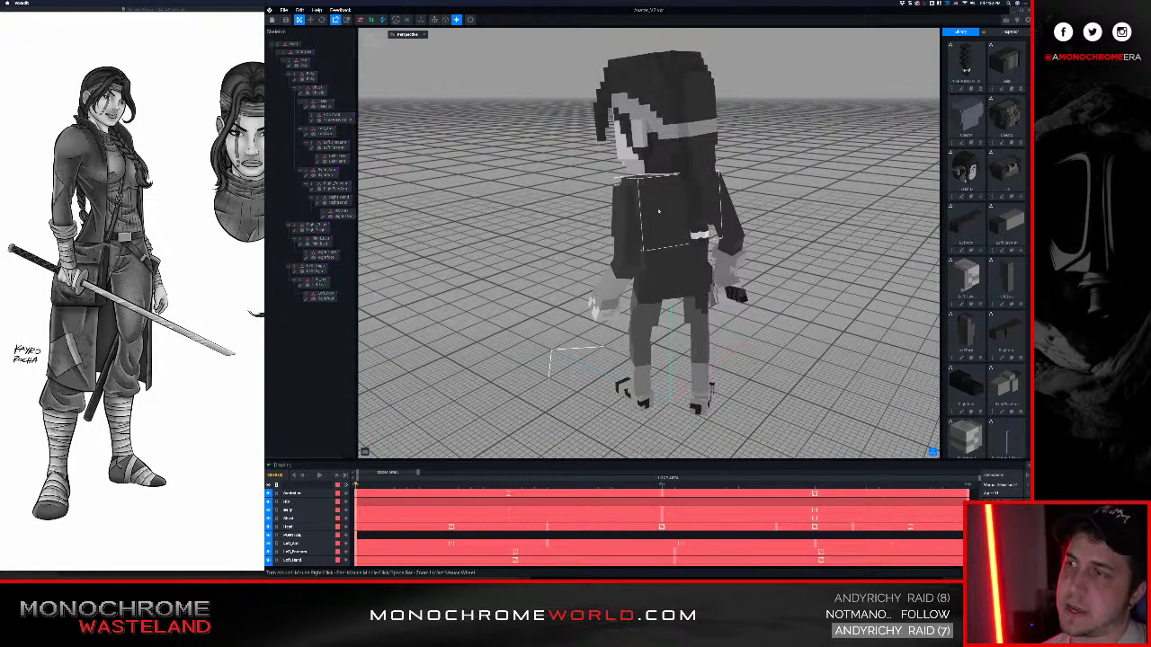
pyautogui.click(666, 268)
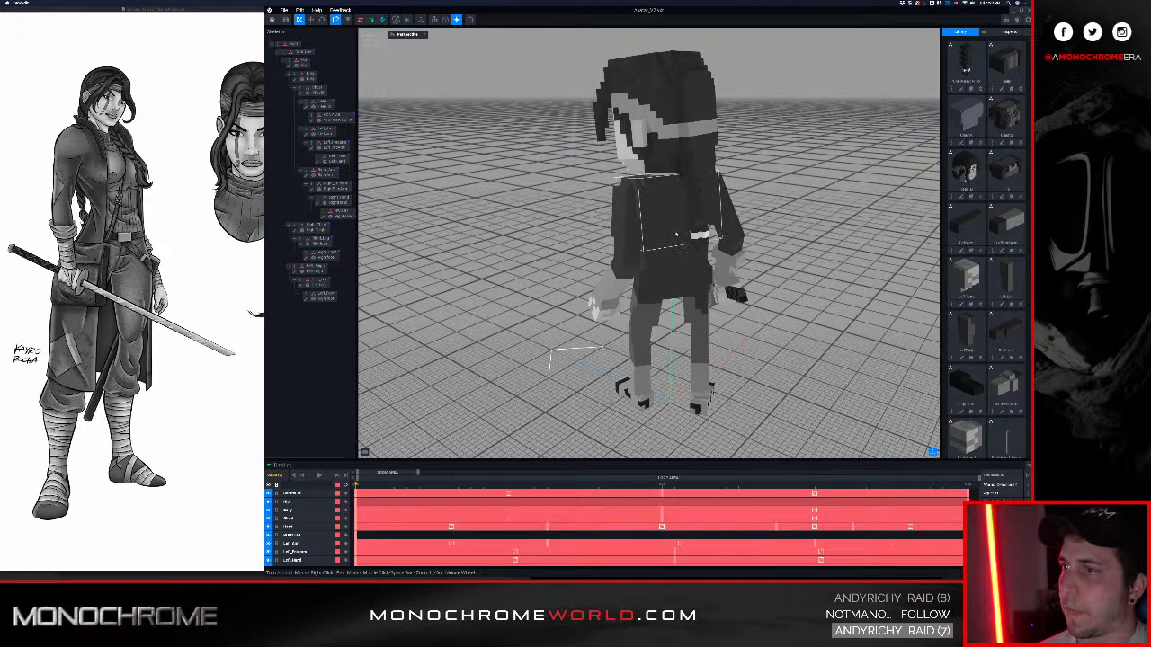
pyautogui.moveTo(680, 233); pyautogui.dragTo(534, 390, button='right')
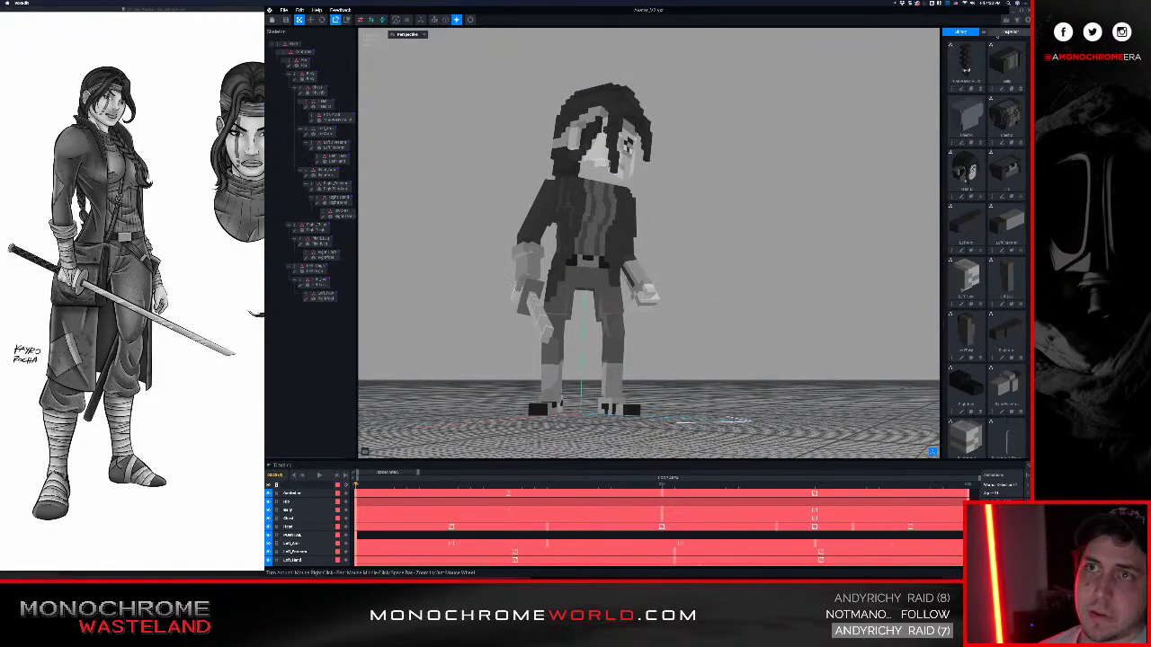
# Create a new model named HOLDER and choose a near-black material colour for it
pyautogui.click(984, 32)
pyautogui.click(995, 36)
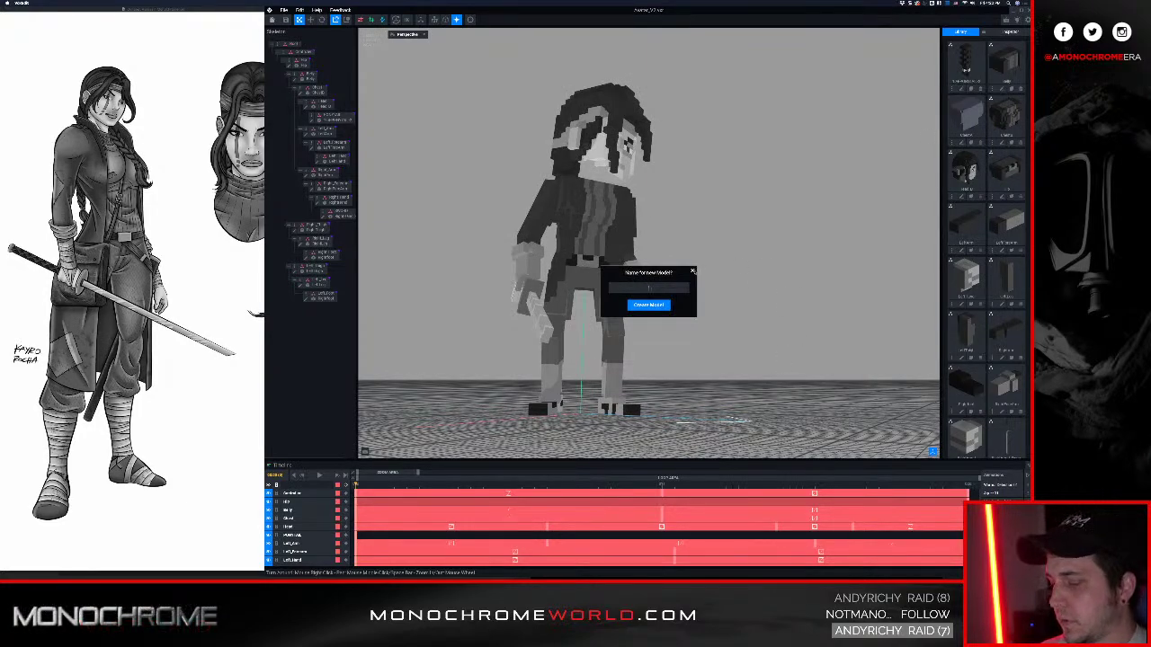
pyautogui.click(644, 304)
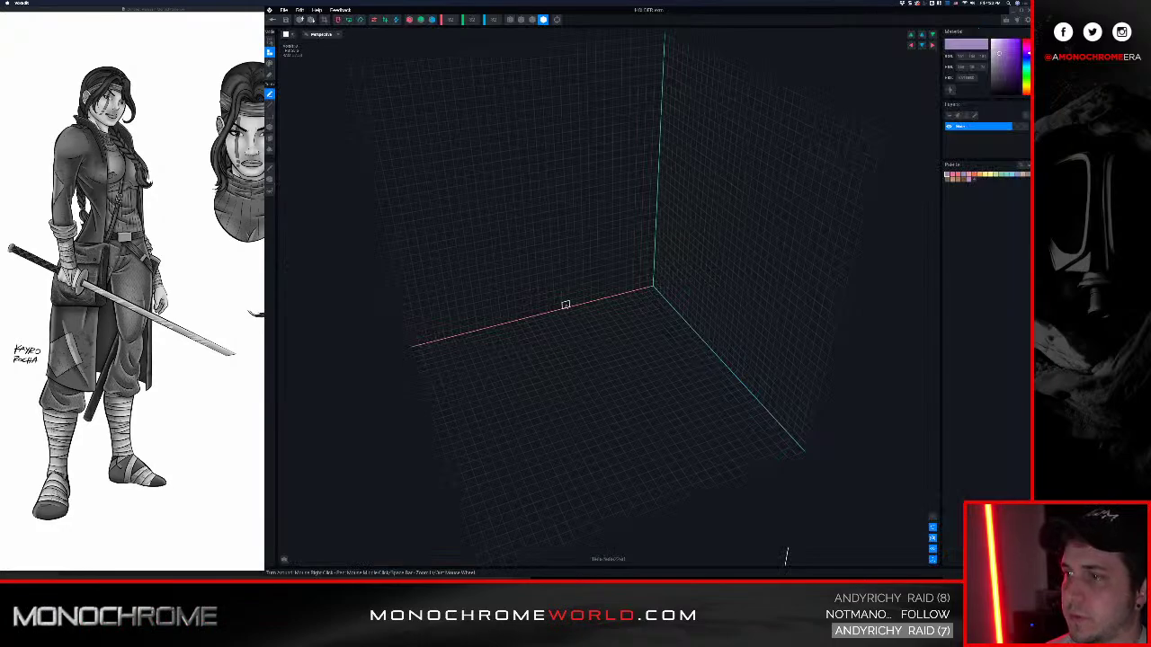
pyautogui.scroll(-3, 565, 305)
pyautogui.moveTo(573, 301); pyautogui.dragTo(572, 331, button='middle')
pyautogui.scroll(1, 573, 331)
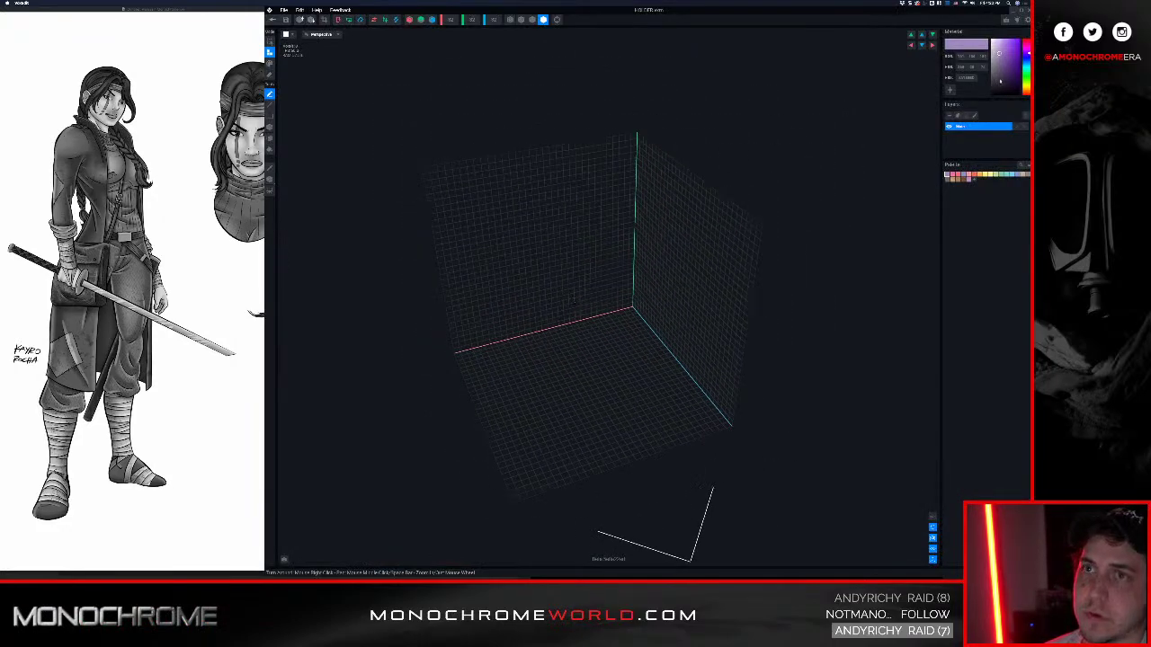
pyautogui.moveTo(1000, 81); pyautogui.dragTo(985, 88)
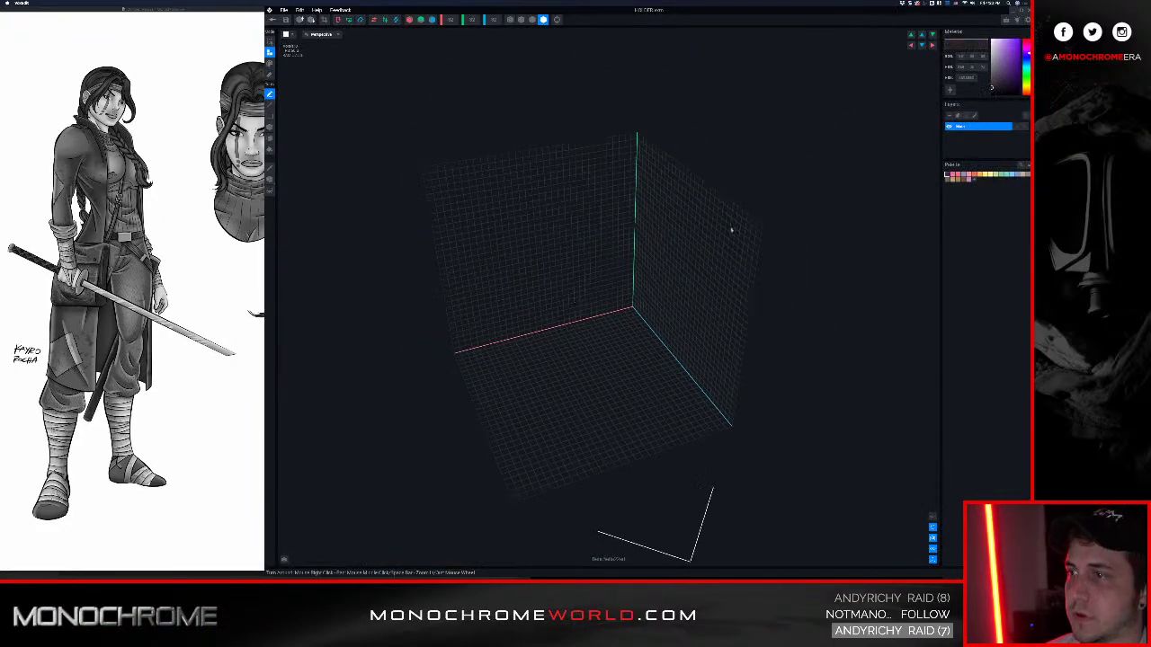
# Resize the HOLDER model's volume into a tall, narrow column, then save it and return to the avatar
pyautogui.scroll(-1, 727, 225)
pyautogui.click(473, 22)
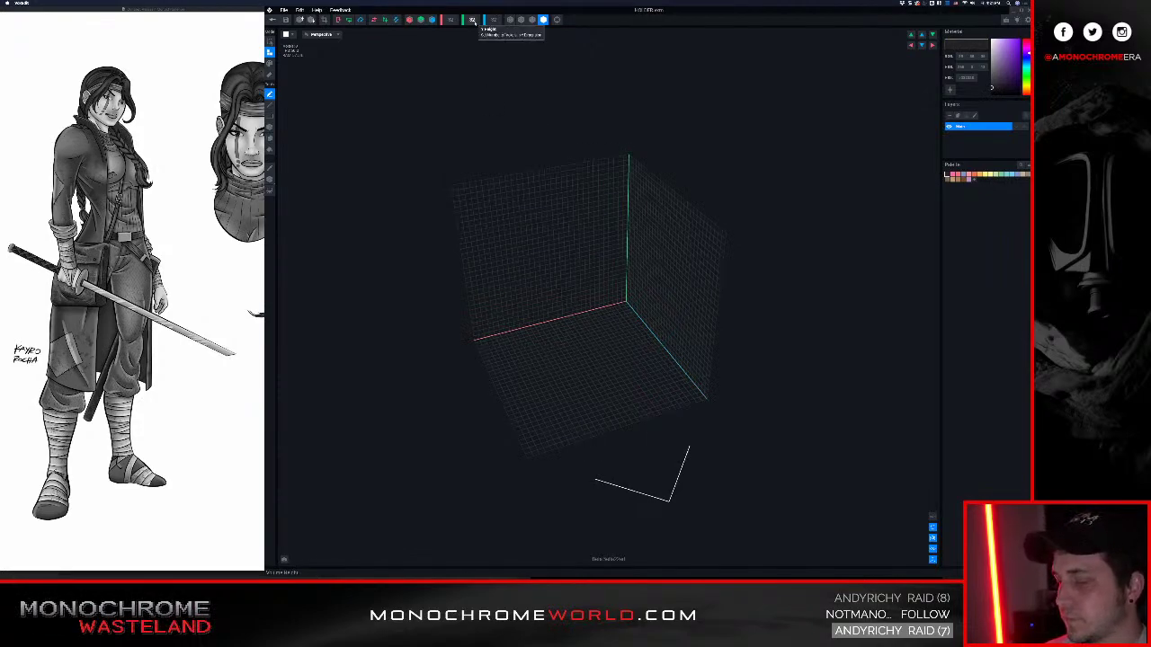
pyautogui.click(472, 20)
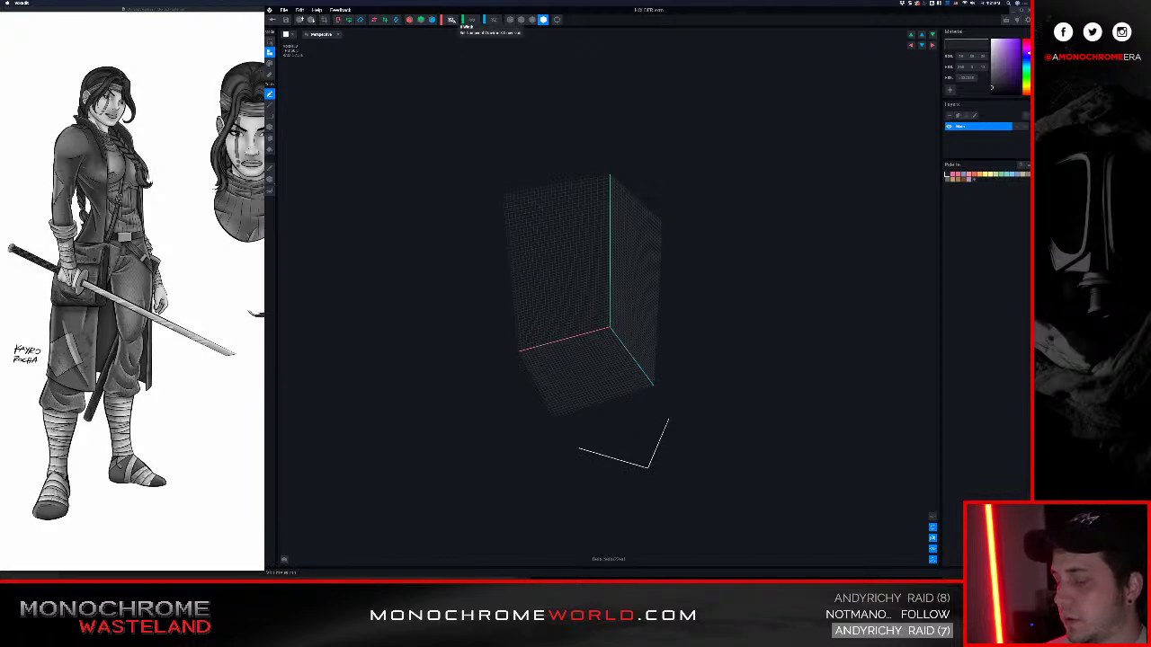
pyautogui.click(452, 20)
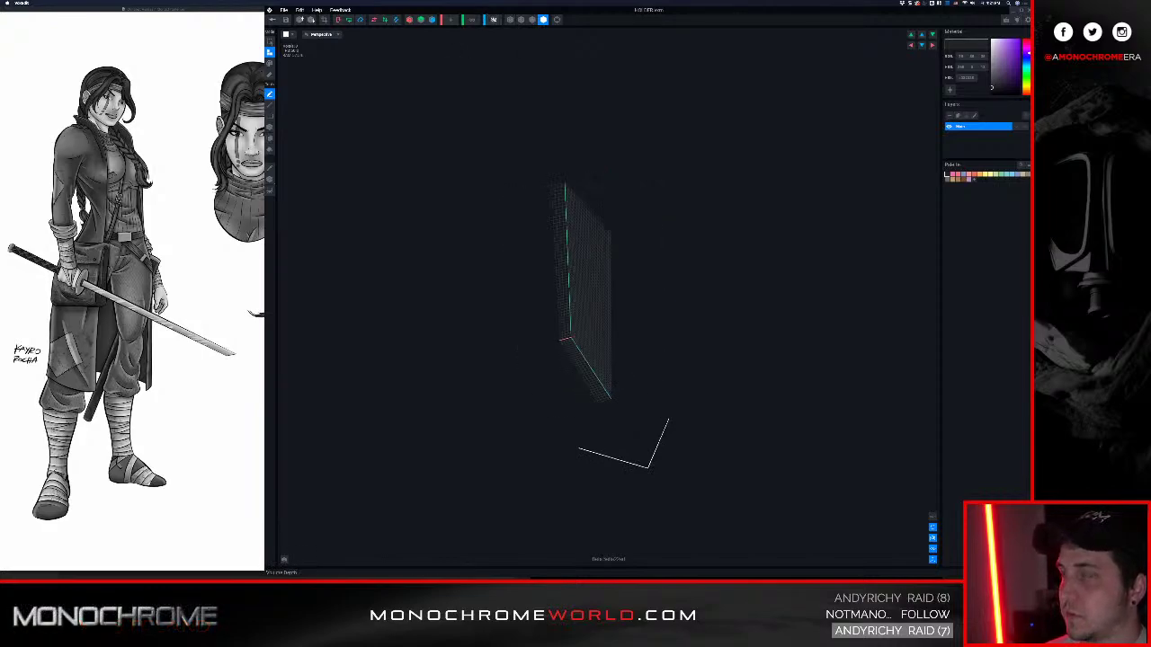
pyautogui.scroll(2, 570, 268)
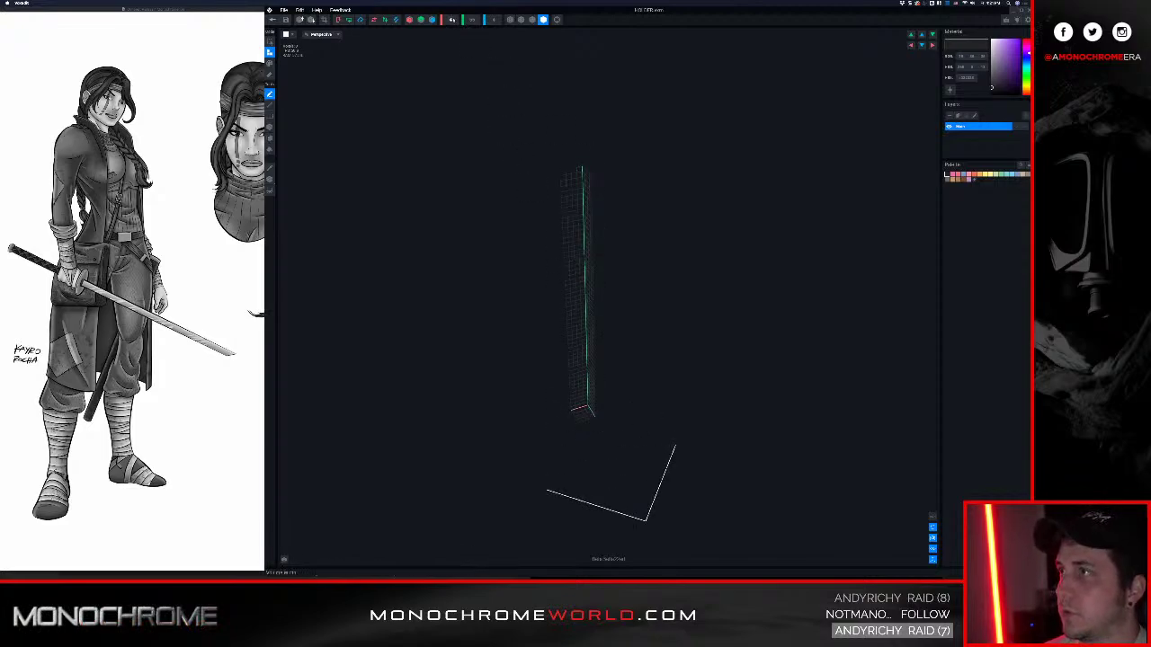
pyautogui.click(451, 20)
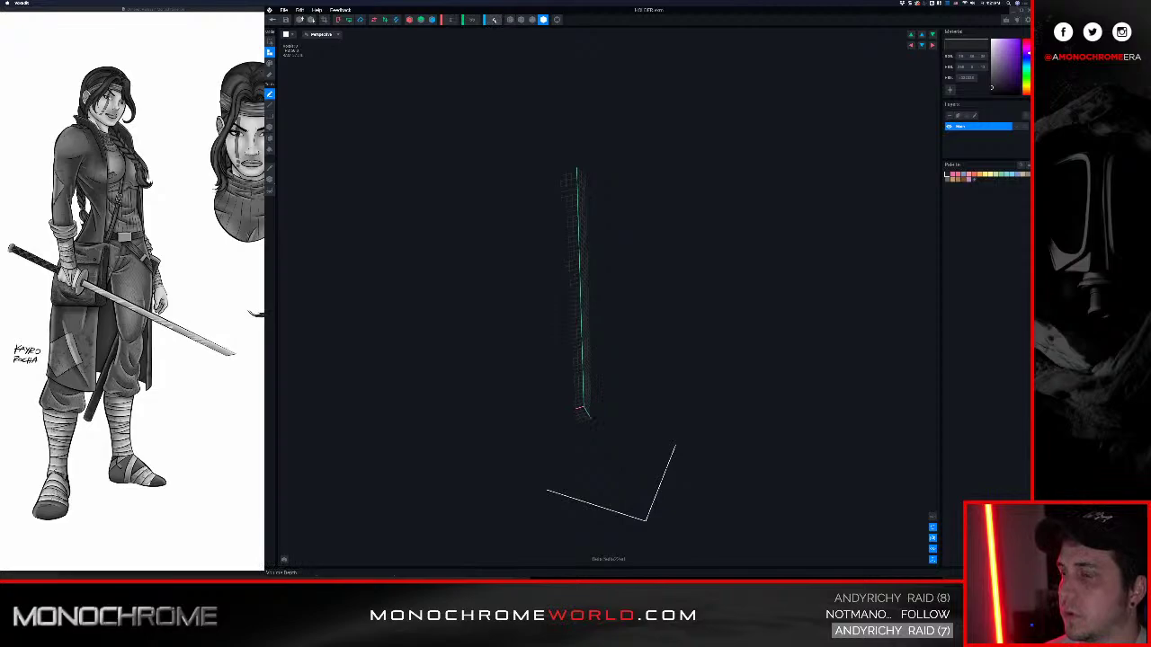
pyautogui.click(493, 20)
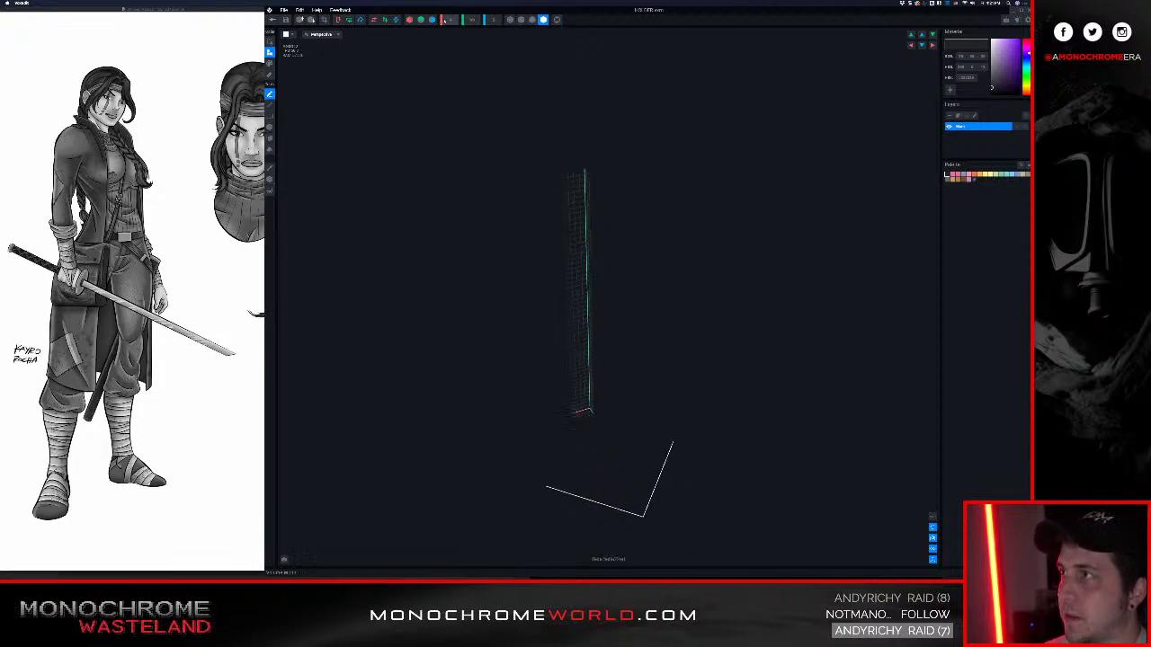
pyautogui.click(453, 22)
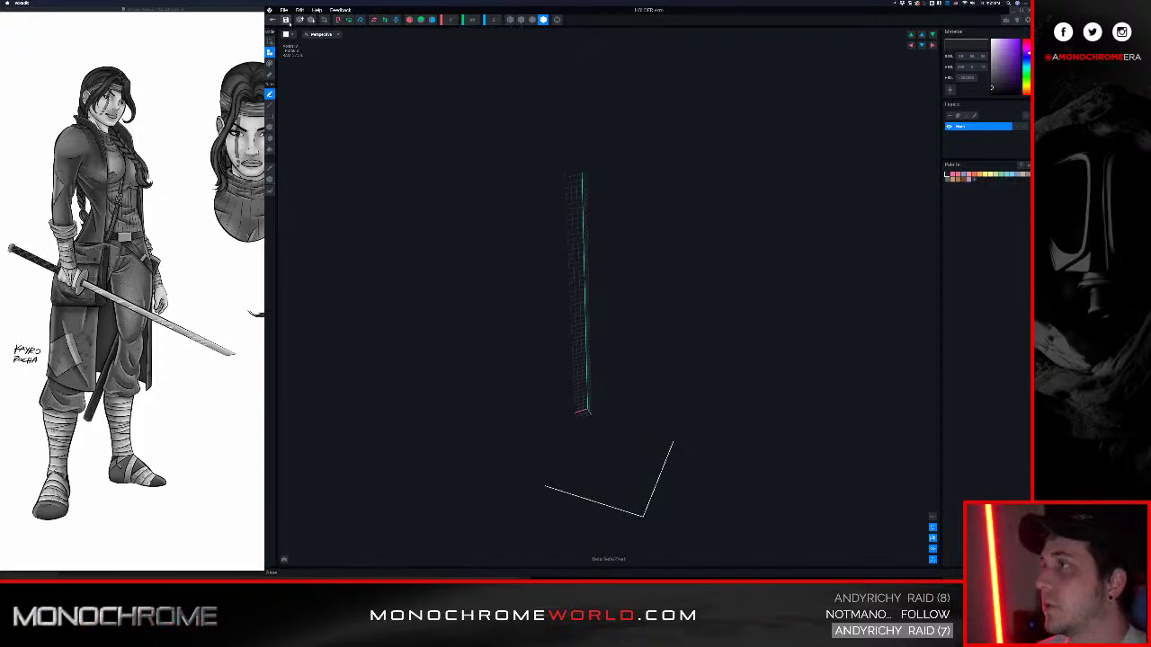
pyautogui.click(273, 20)
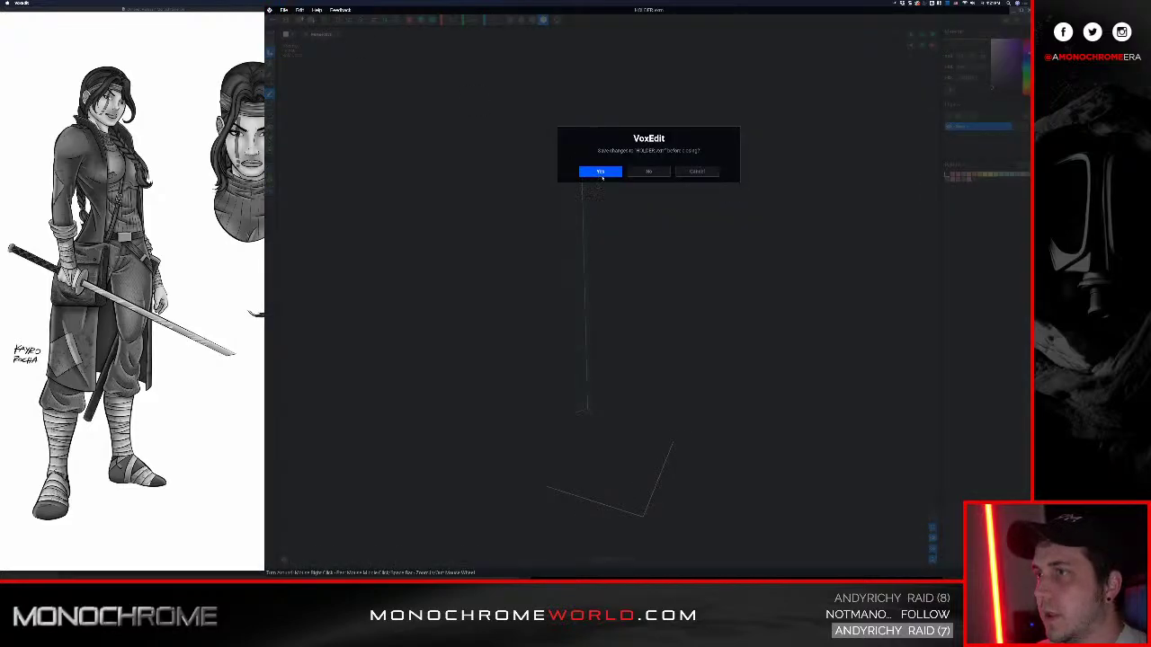
pyautogui.click(601, 174)
# Examine the avatar's waist, legs and hand-held sword from the front and side, both up close and at a distance
pyautogui.moveTo(630, 171); pyautogui.dragTo(634, 216, button='middle')
pyautogui.scroll(5, 633, 210)
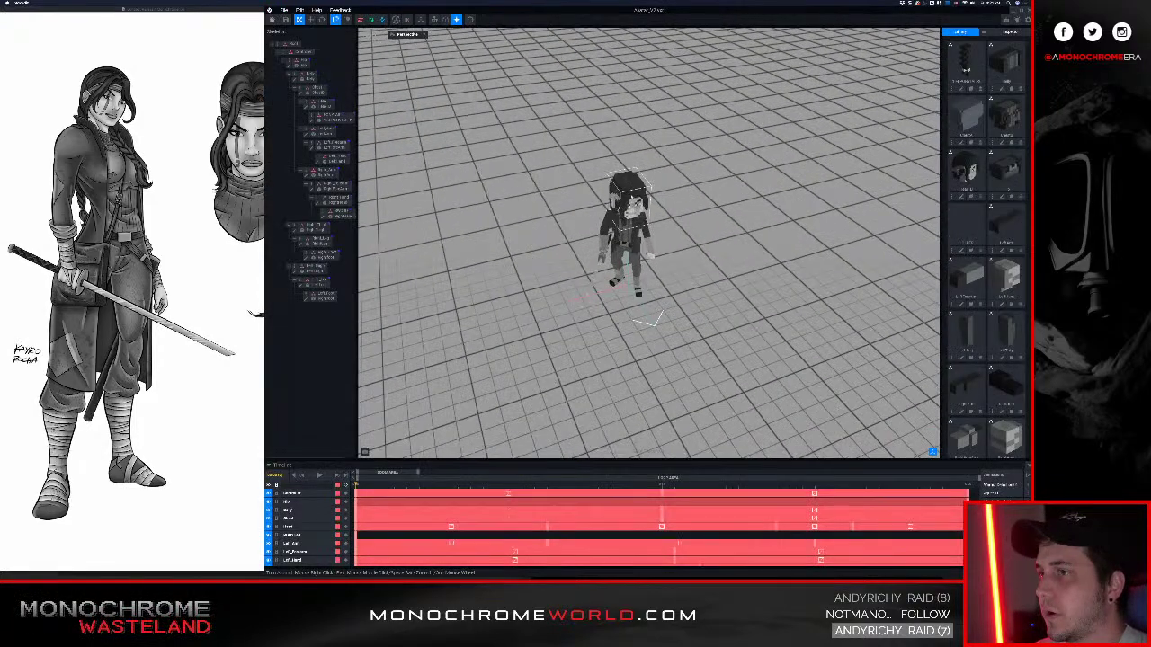
pyautogui.moveTo(634, 209); pyautogui.dragTo(631, 144, button='right')
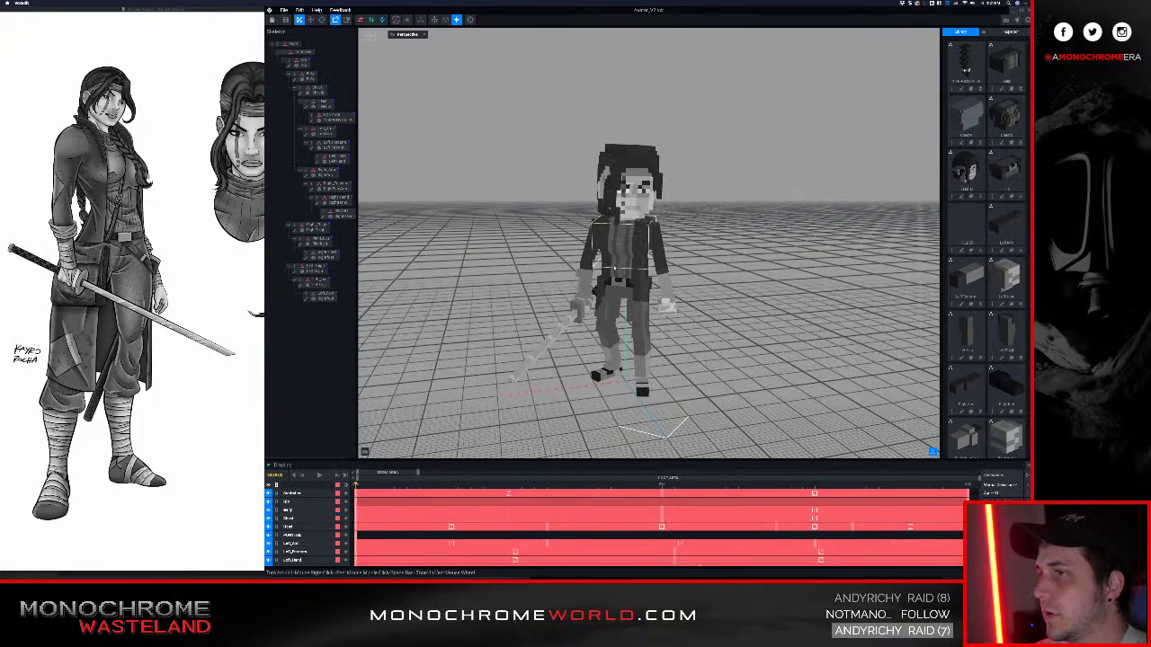
pyautogui.moveTo(635, 306); pyautogui.dragTo(505, 255, button='right')
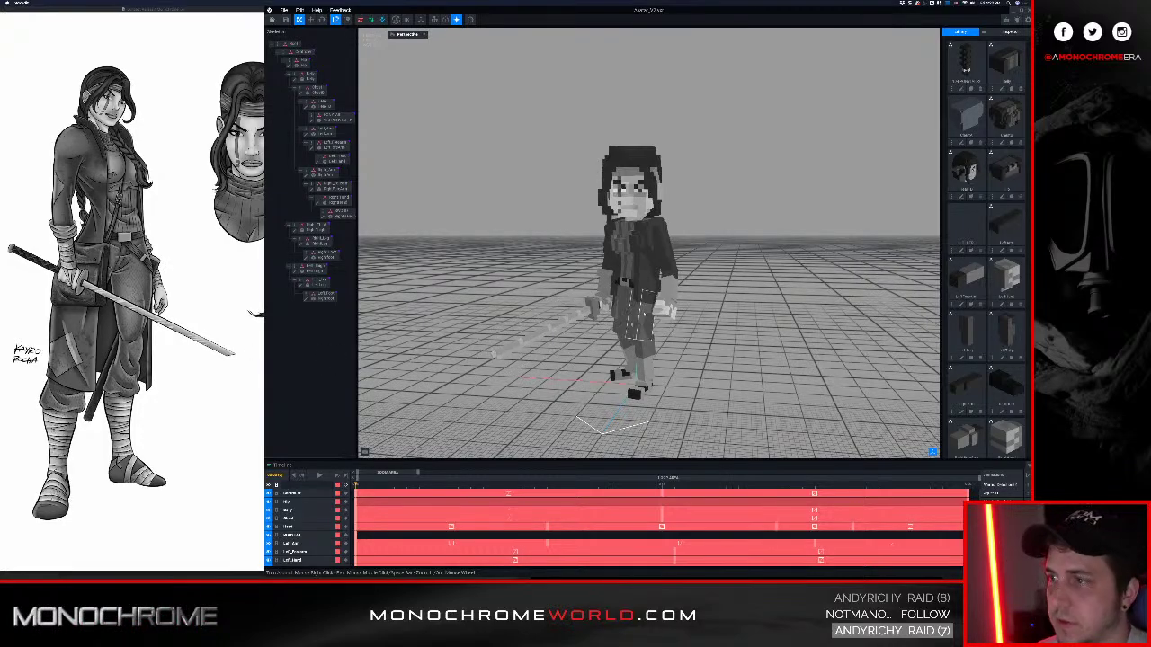
pyautogui.moveTo(644, 286); pyautogui.dragTo(620, 269, button='right')
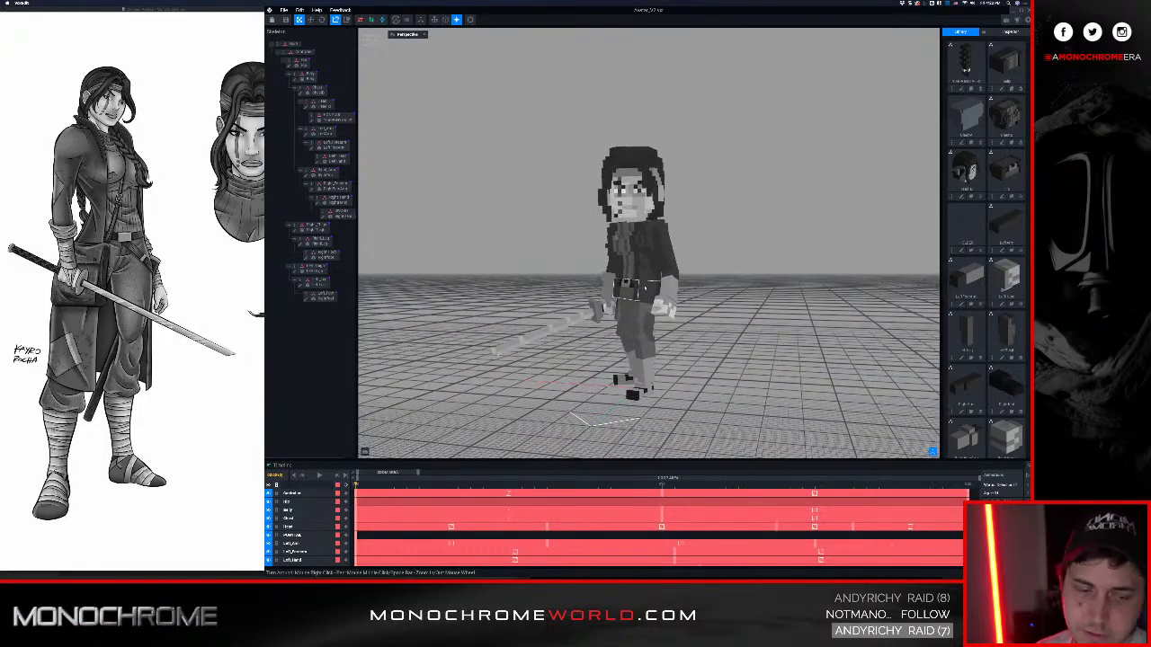
pyautogui.scroll(2, 620, 297)
pyautogui.scroll(4, 611, 324)
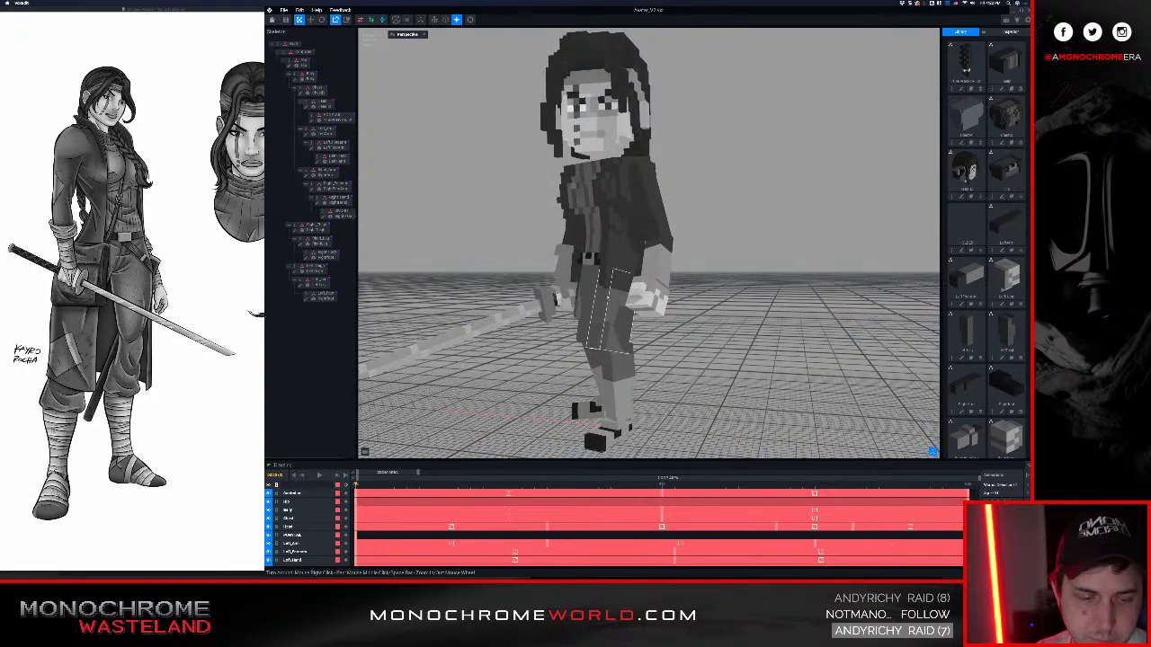
pyautogui.scroll(-2, 608, 297)
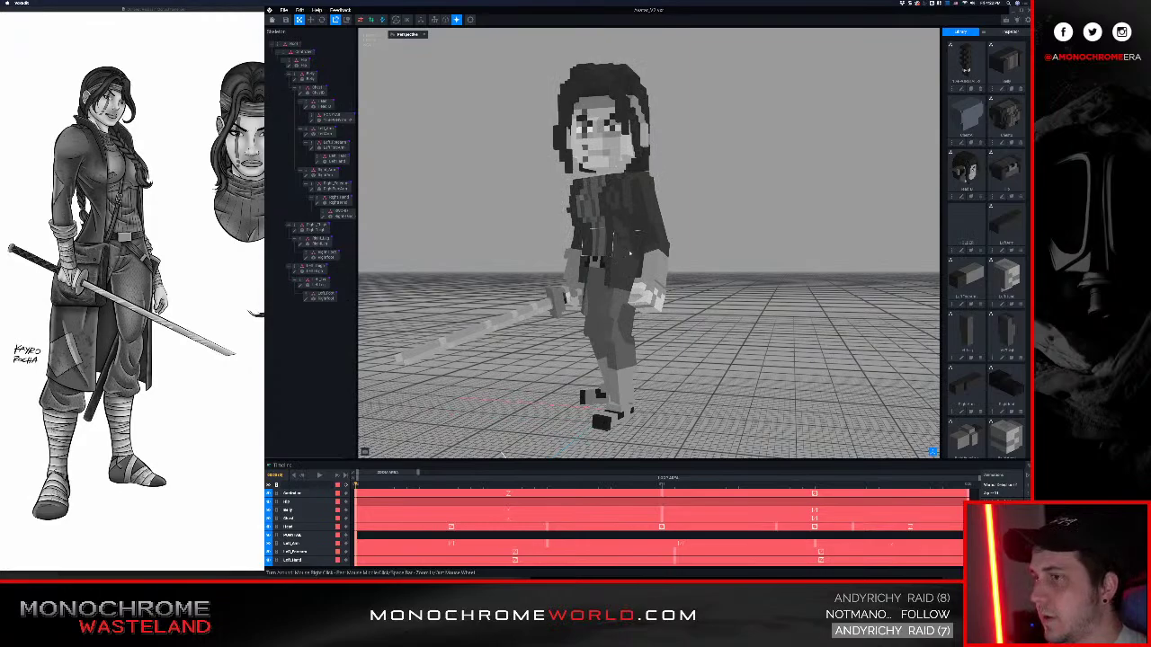
pyautogui.moveTo(629, 254); pyautogui.dragTo(537, 166, button='right')
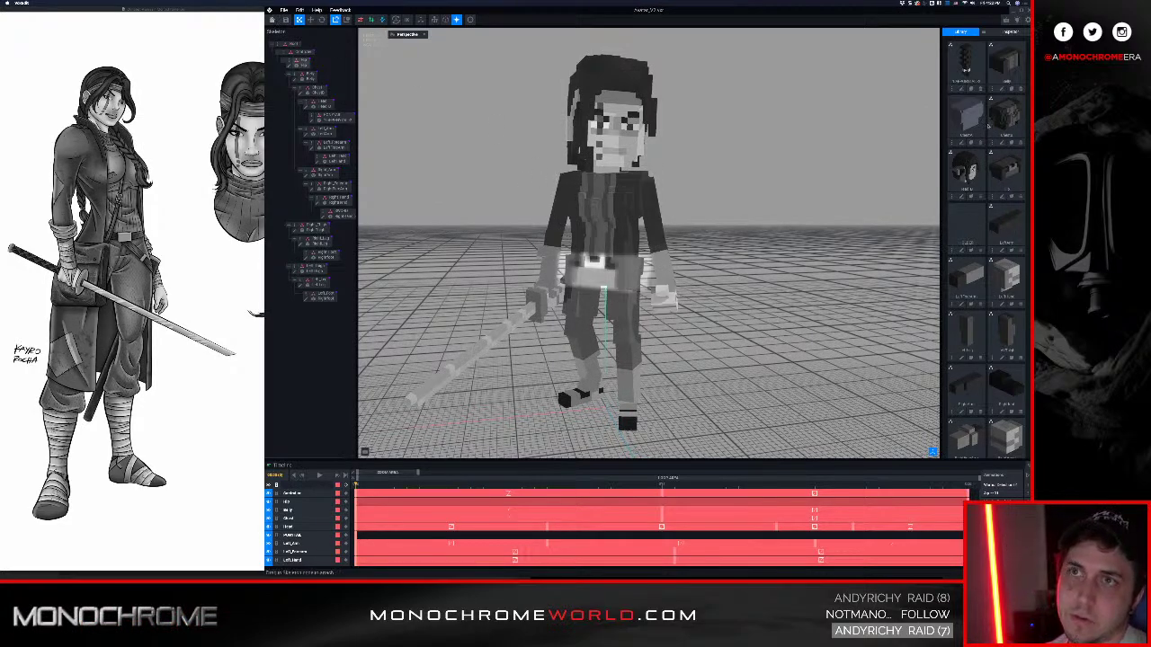
# Open the HOLDER model, fill its whole volume with dark voxels as one box, then save and return to the avatar
pyautogui.scroll(-3, 989, 252)
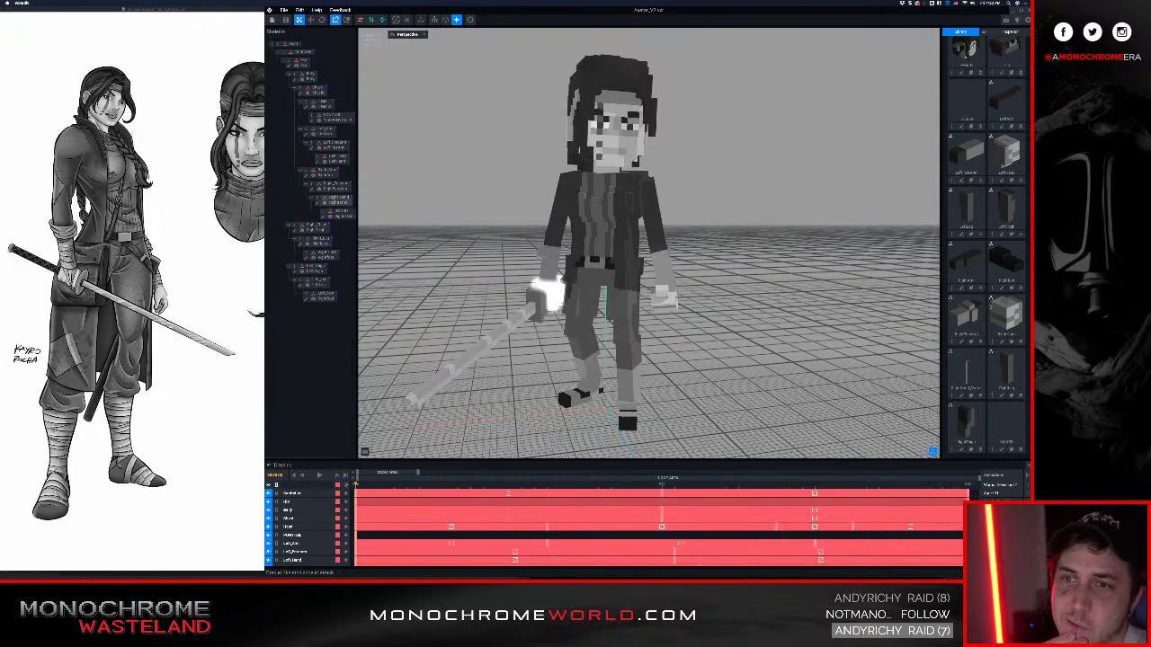
pyautogui.scroll(3, 988, 251)
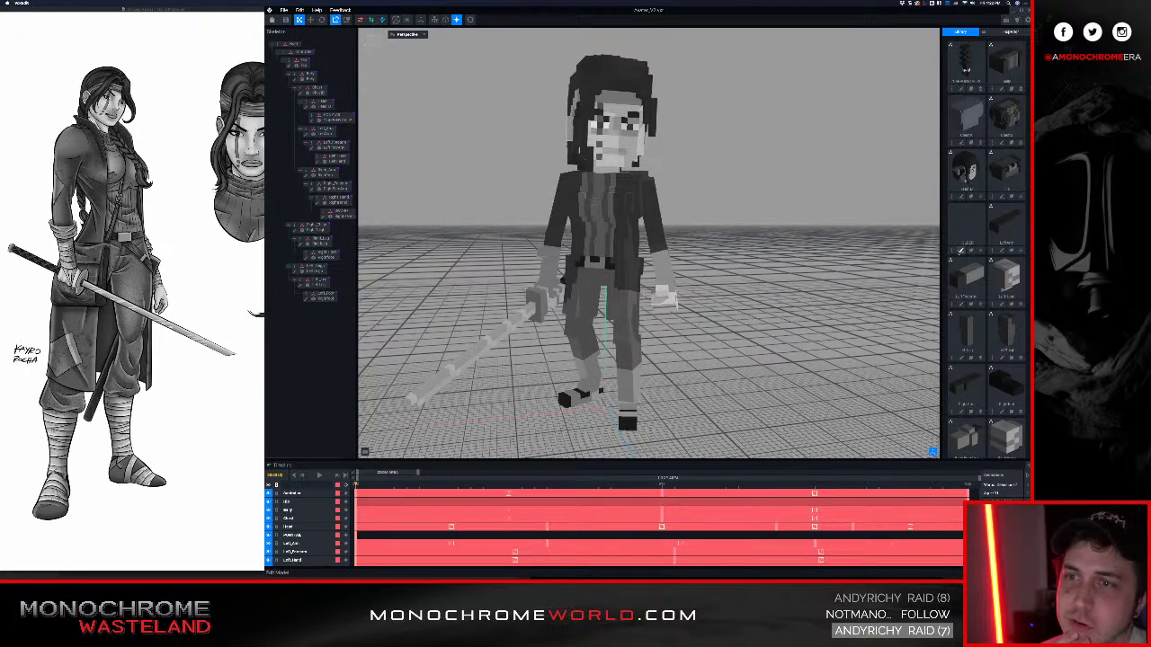
pyautogui.click(960, 252)
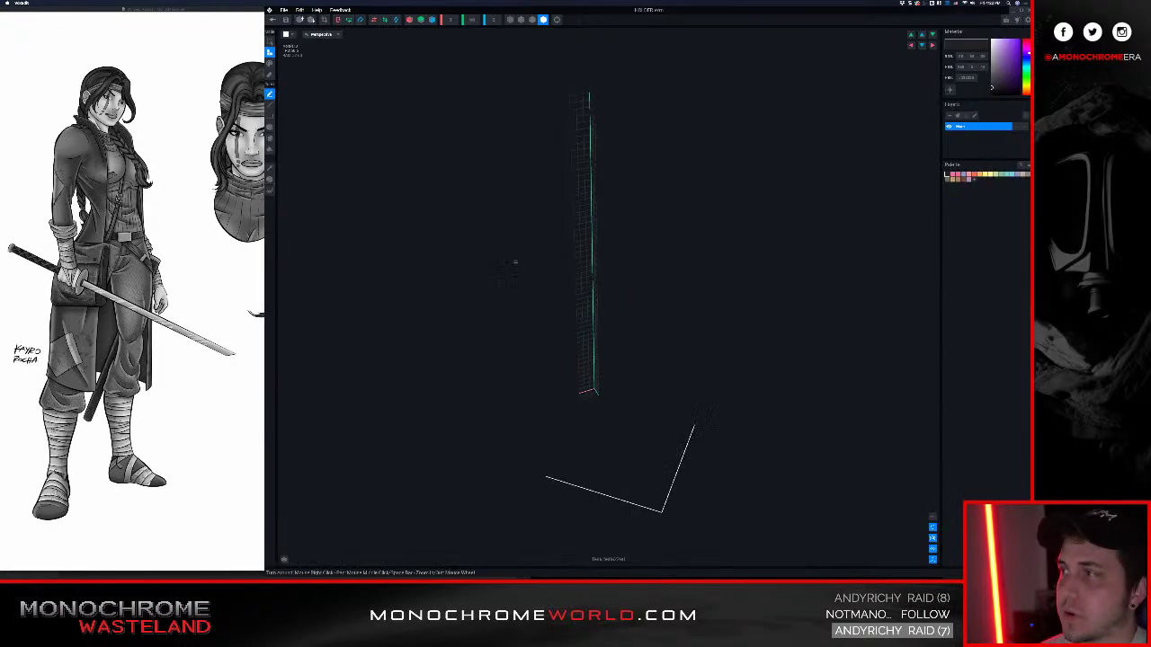
pyautogui.click(269, 127)
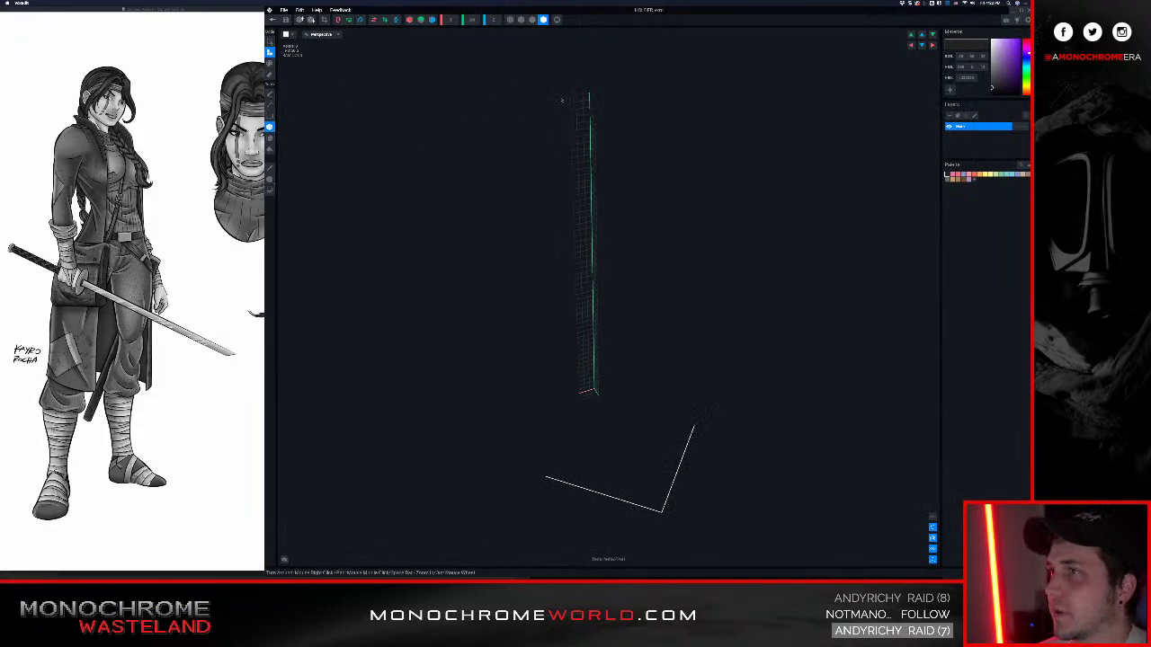
pyautogui.moveTo(562, 99)
pyautogui.mouseDown()
pyautogui.moveTo(580, 99)
pyautogui.moveTo(611, 259)
pyautogui.moveTo(601, 405)
pyautogui.moveTo(586, 392)
pyautogui.mouseUp()
pyautogui.moveTo(588, 290); pyautogui.dragTo(589, 290, button='right')
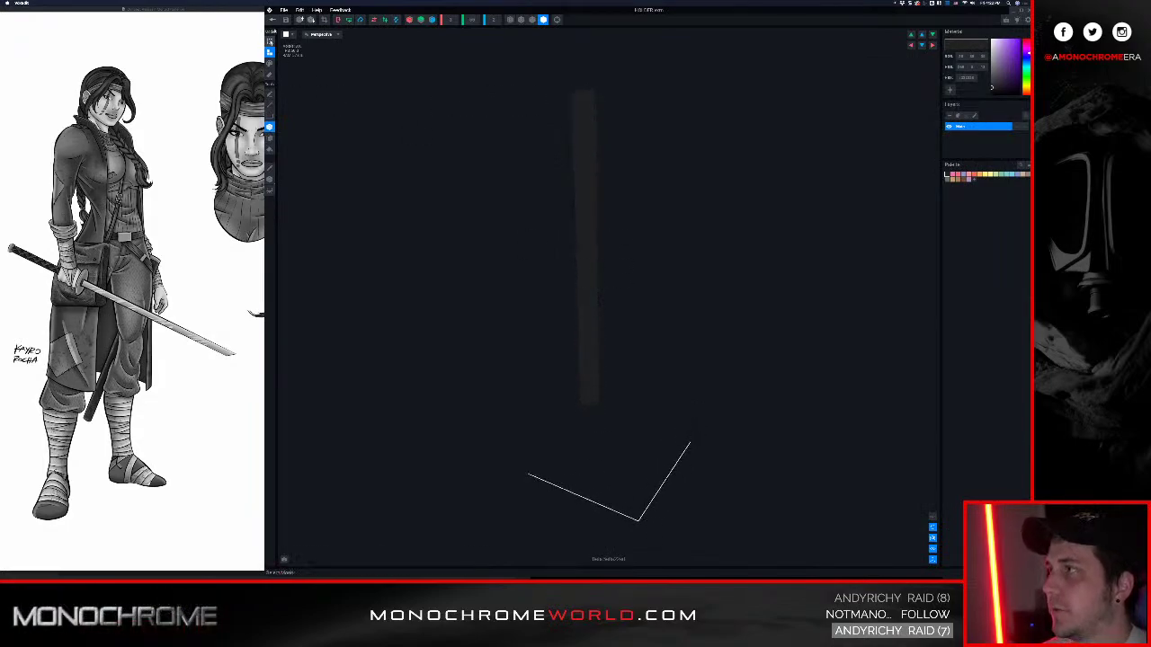
pyautogui.click(272, 20)
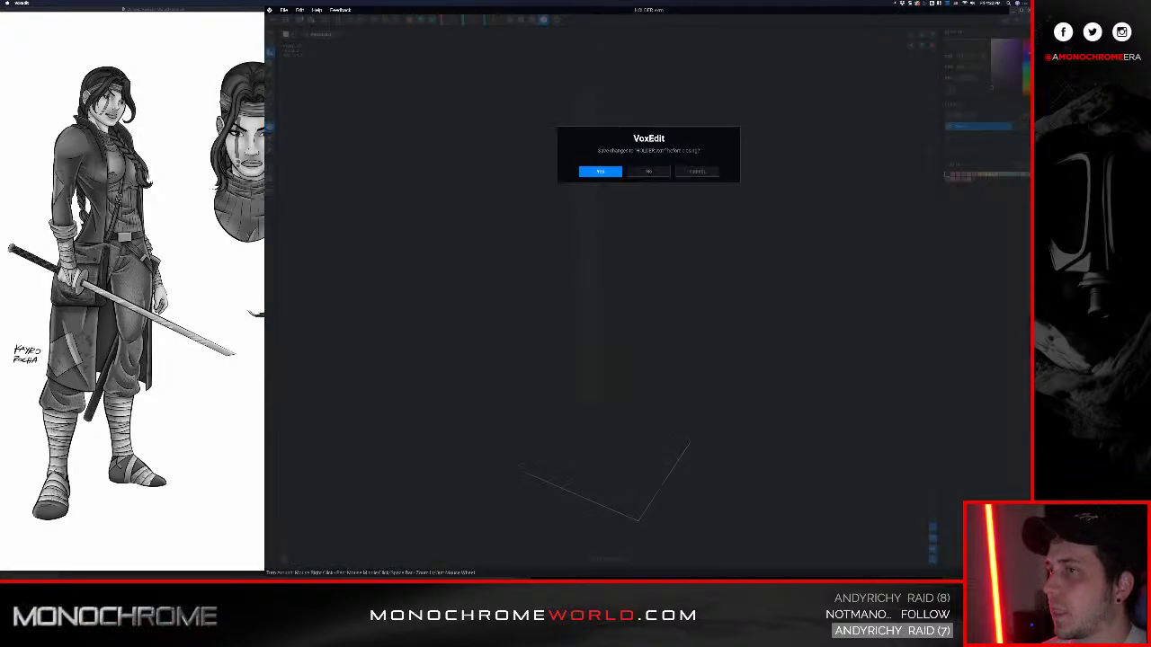
pyautogui.click(609, 171)
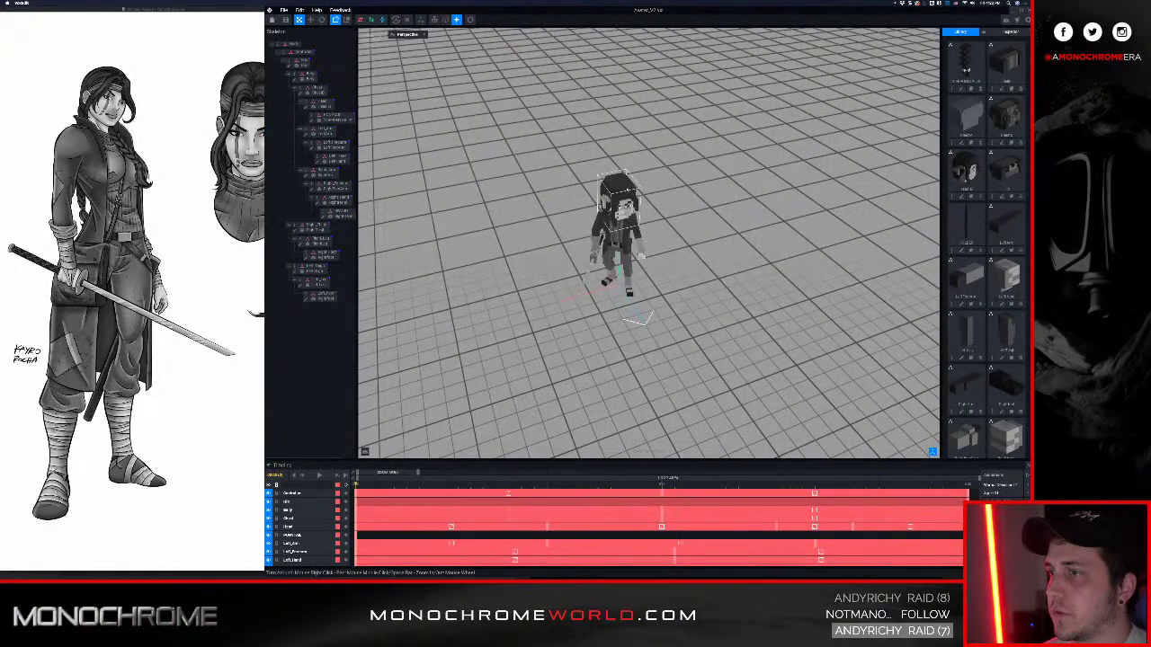
# Play the walking animation and check the avatar's hips, hands and back from the front and from behind
pyautogui.moveTo(627, 200); pyautogui.dragTo(644, 262, button='right')
pyautogui.scroll(5, 645, 265)
pyautogui.moveTo(631, 296); pyautogui.dragTo(634, 296, button='right')
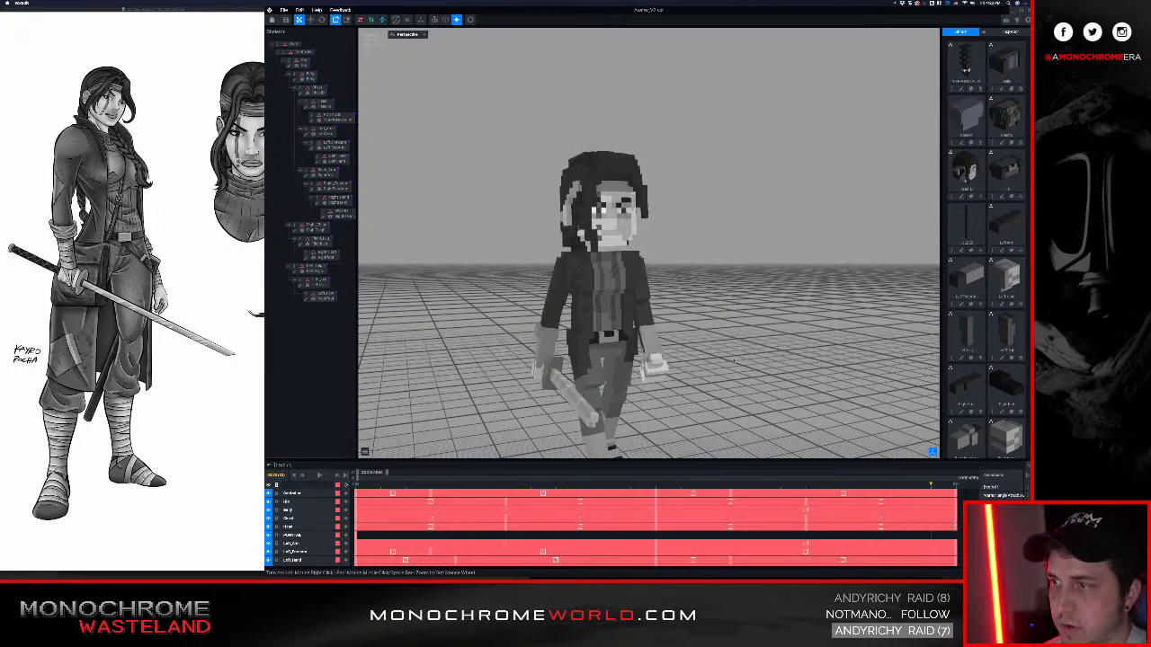
pyautogui.scroll(-5, 733, 360)
pyautogui.moveTo(733, 360)
pyautogui.mouseDown(button='right')
pyautogui.moveTo(635, 333)
pyautogui.moveTo(739, 340)
pyautogui.mouseUp(button='right')
pyautogui.press('space')
pyautogui.scroll(8, 649, 306)
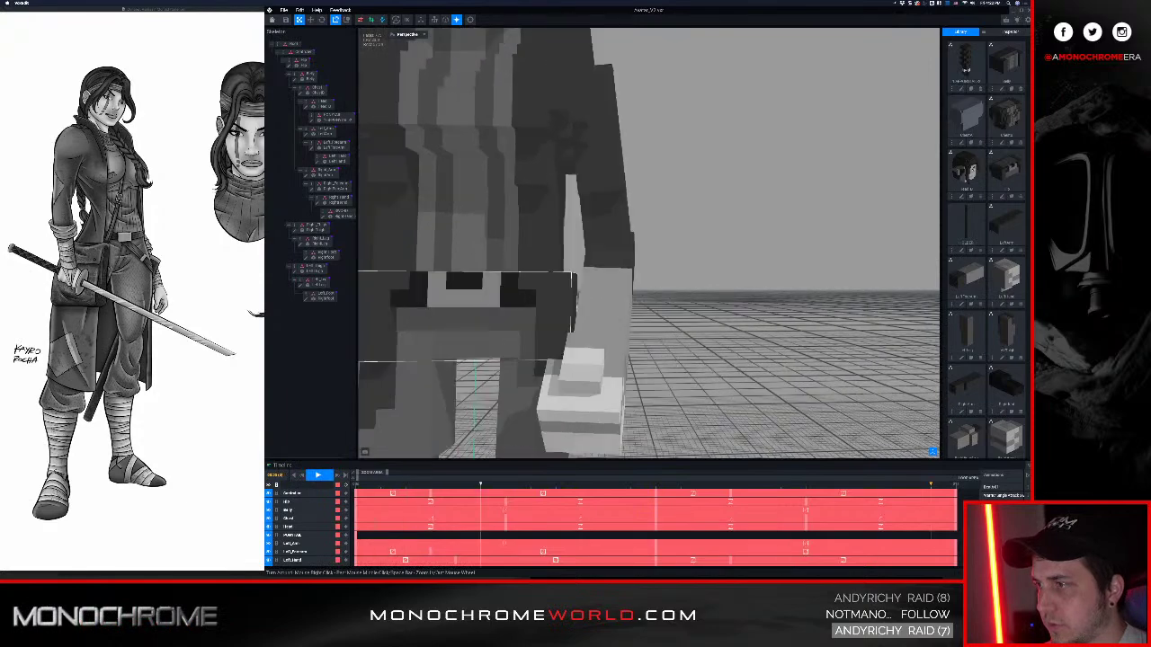
pyautogui.scroll(-8, 632, 312)
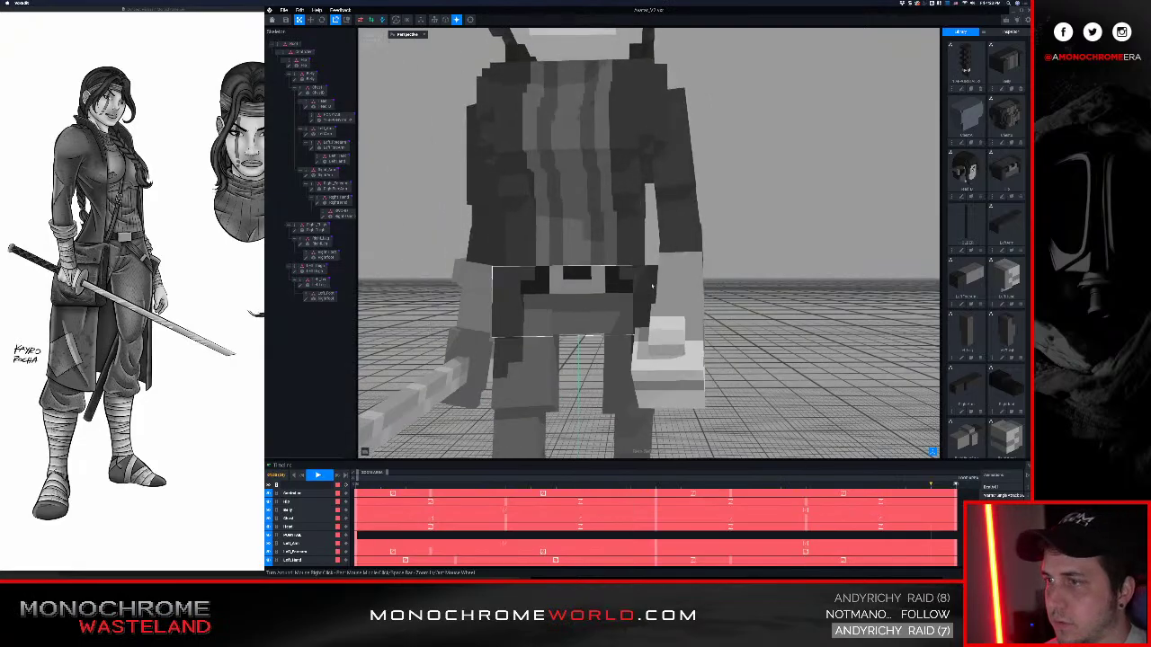
pyautogui.scroll(-3, 653, 286)
pyautogui.moveTo(653, 286); pyautogui.dragTo(680, 283, button='right')
pyautogui.scroll(-2, 655, 298)
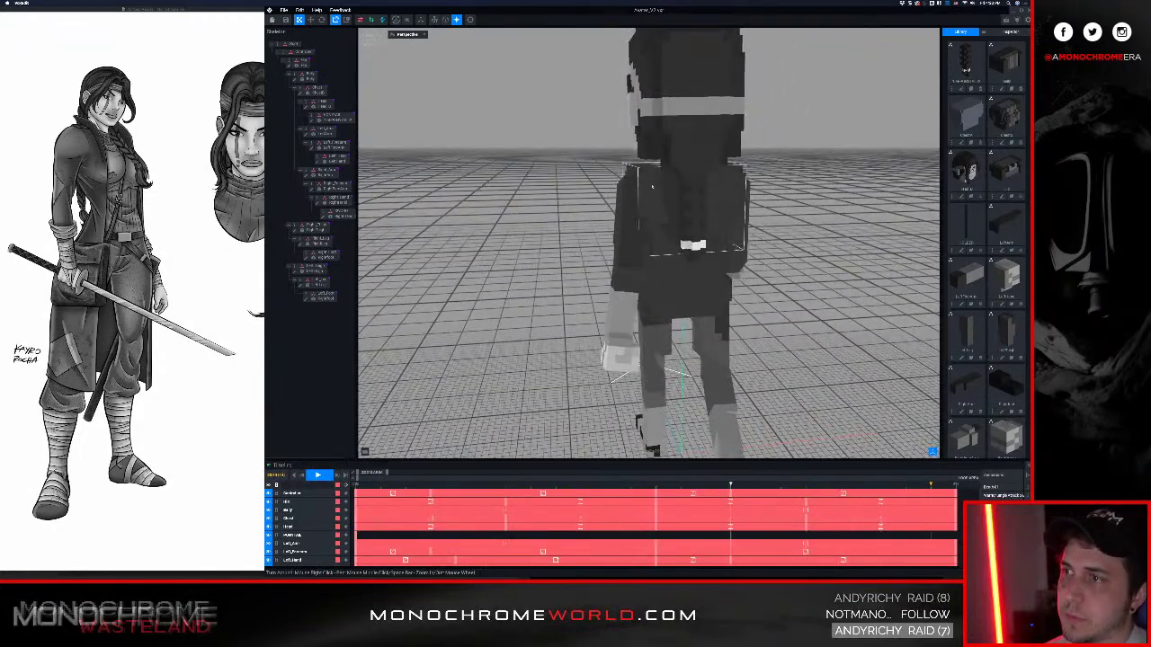
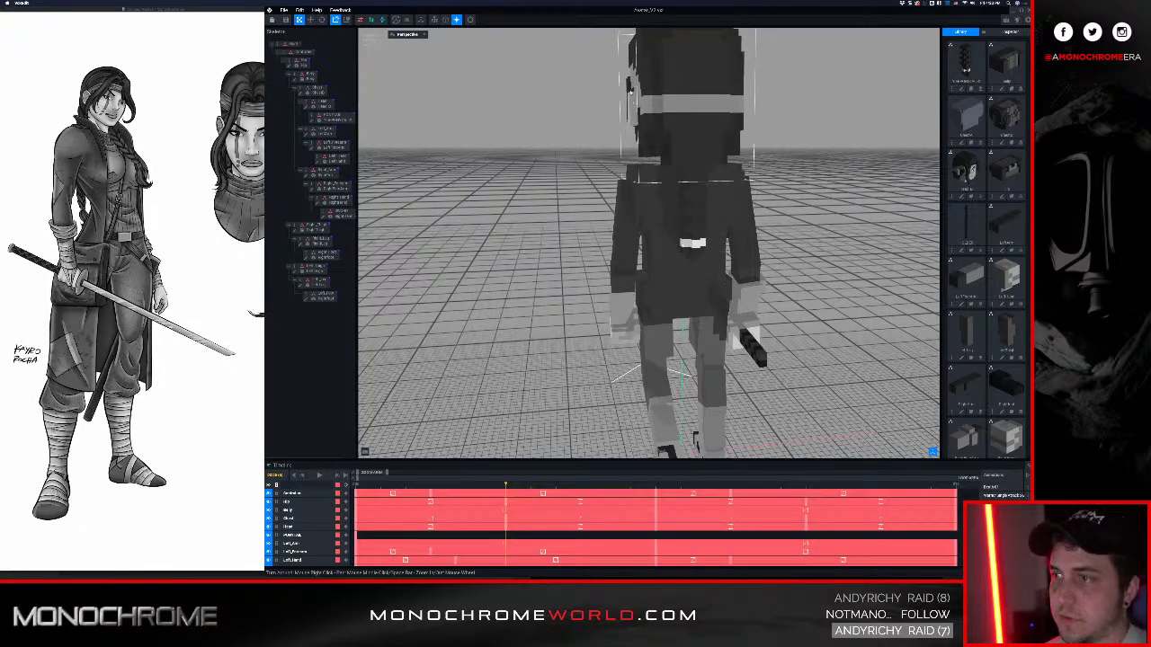
pyautogui.scroll(-2, 689, 221)
pyautogui.moveTo(575, 223); pyautogui.dragTo(615, 258, button='right')
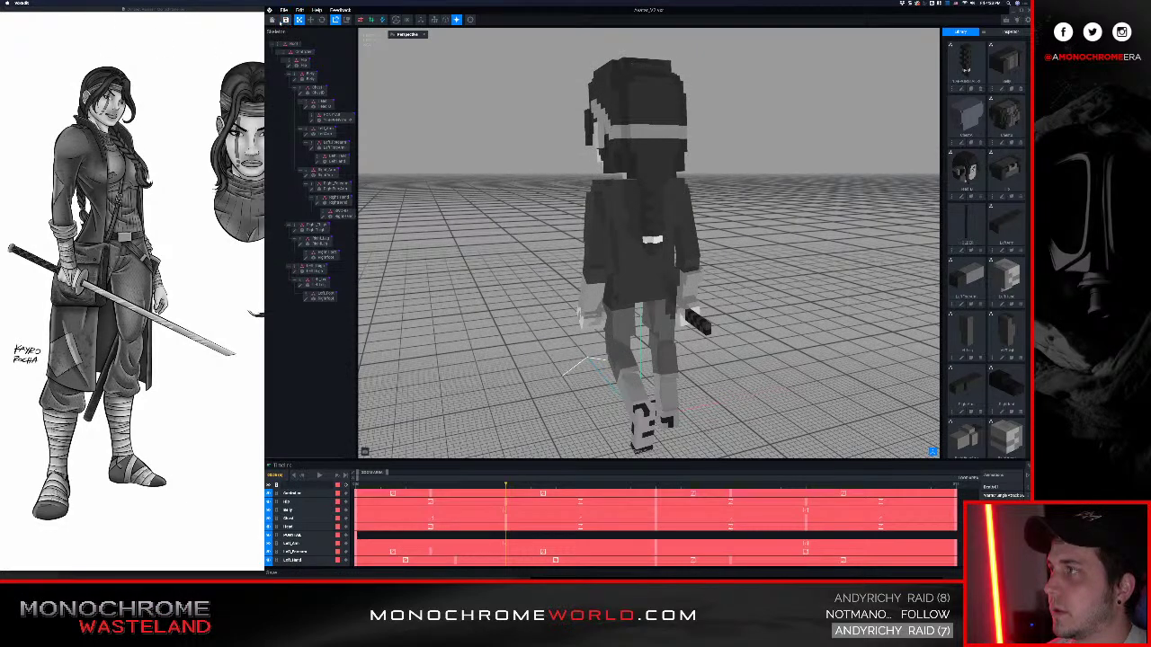
# Add a new named child node under the avatar's chest node in the skeleton
pyautogui.click(624, 200)
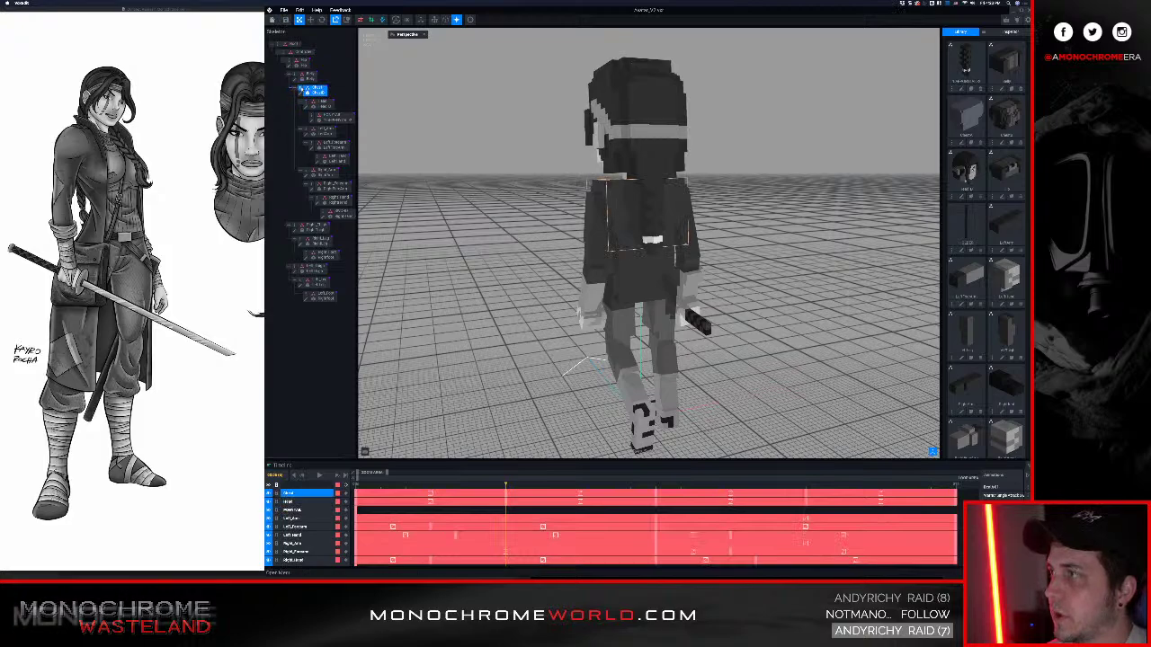
pyautogui.rightClick(302, 89)
pyautogui.click(330, 100)
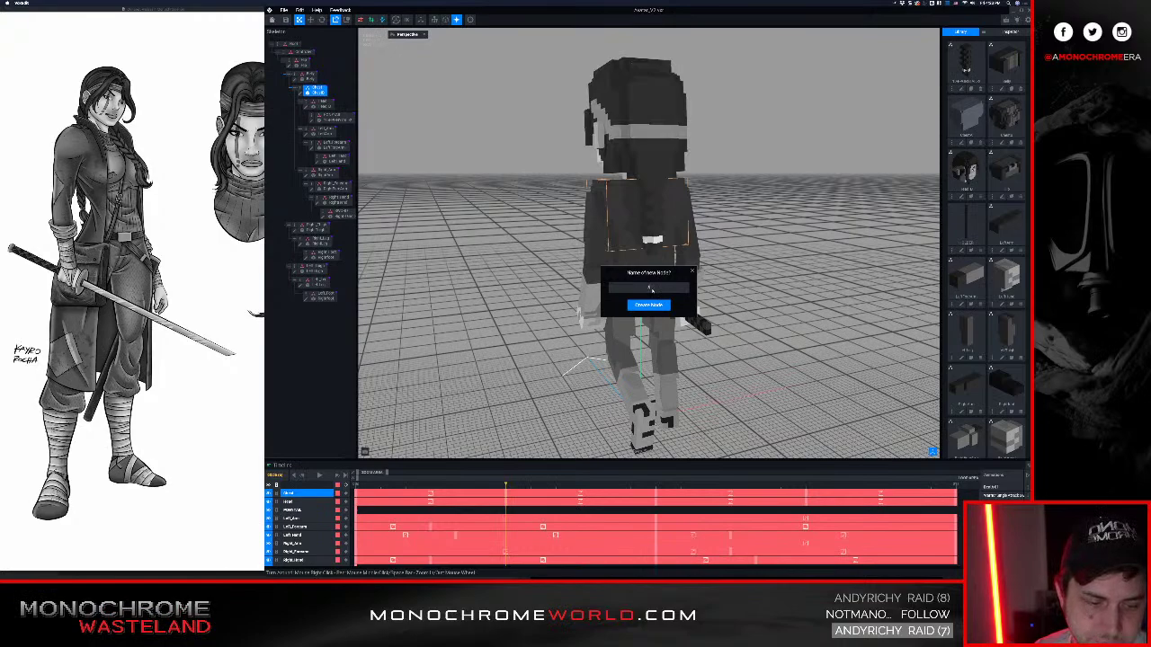
pyautogui.press('Return')
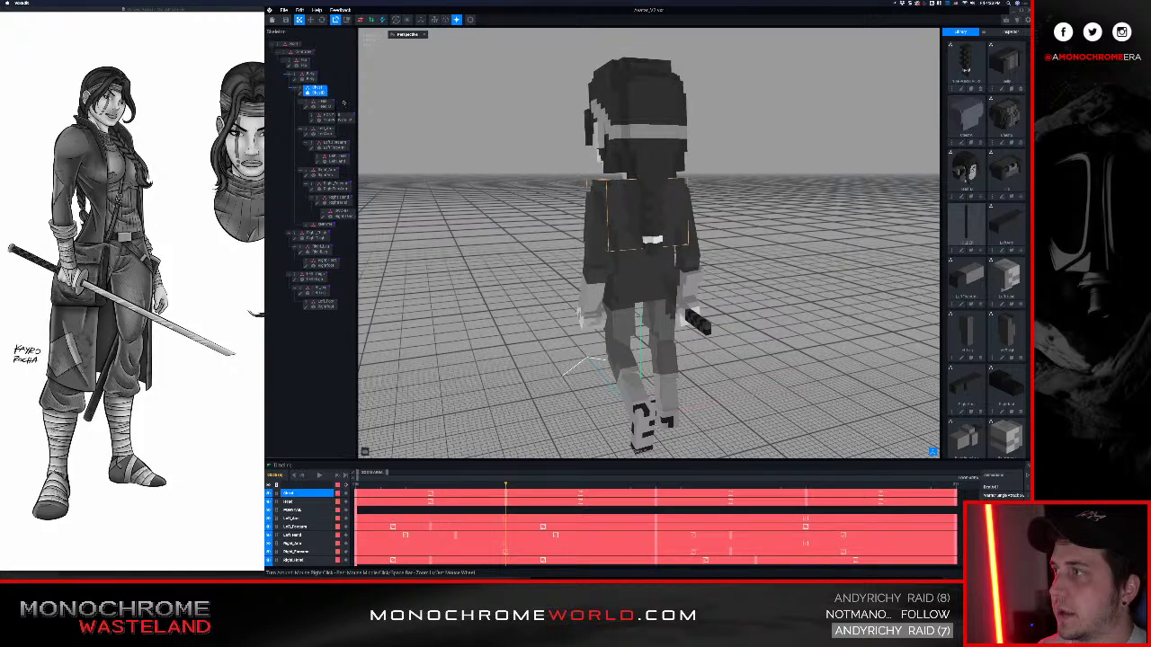
# Assign the HOLDER model to the new node under the chest and open it for voxel editing
pyautogui.moveTo(364, 177); pyautogui.dragTo(330, 226)
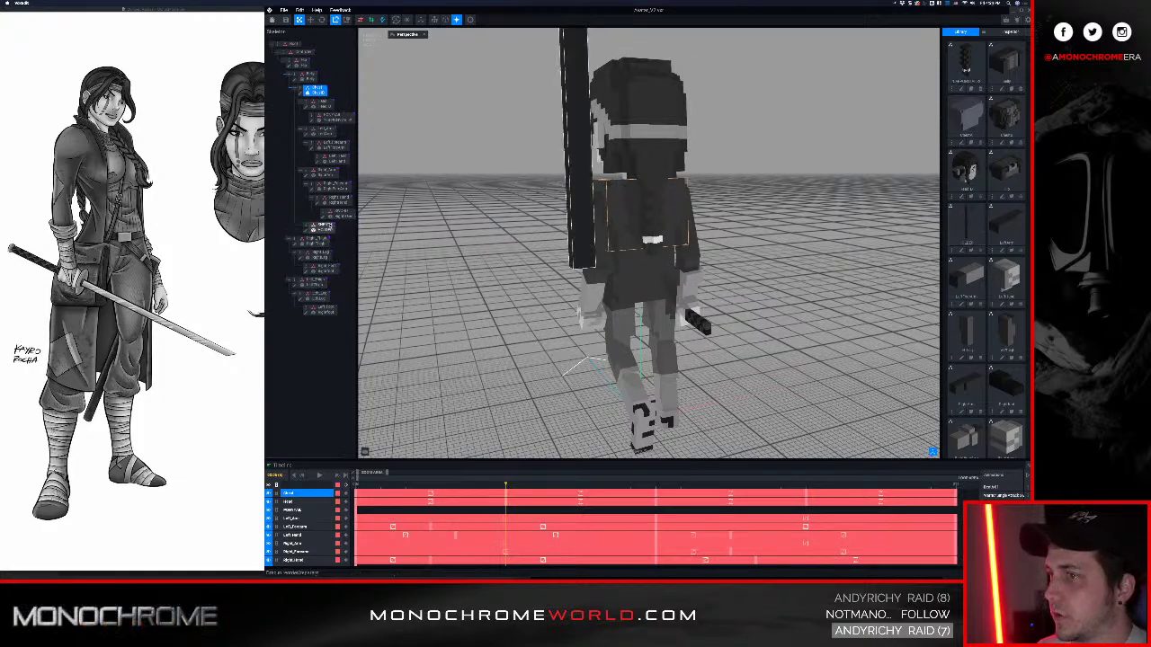
pyautogui.moveTo(484, 182); pyautogui.dragTo(573, 211, button='right')
pyautogui.click(572, 211)
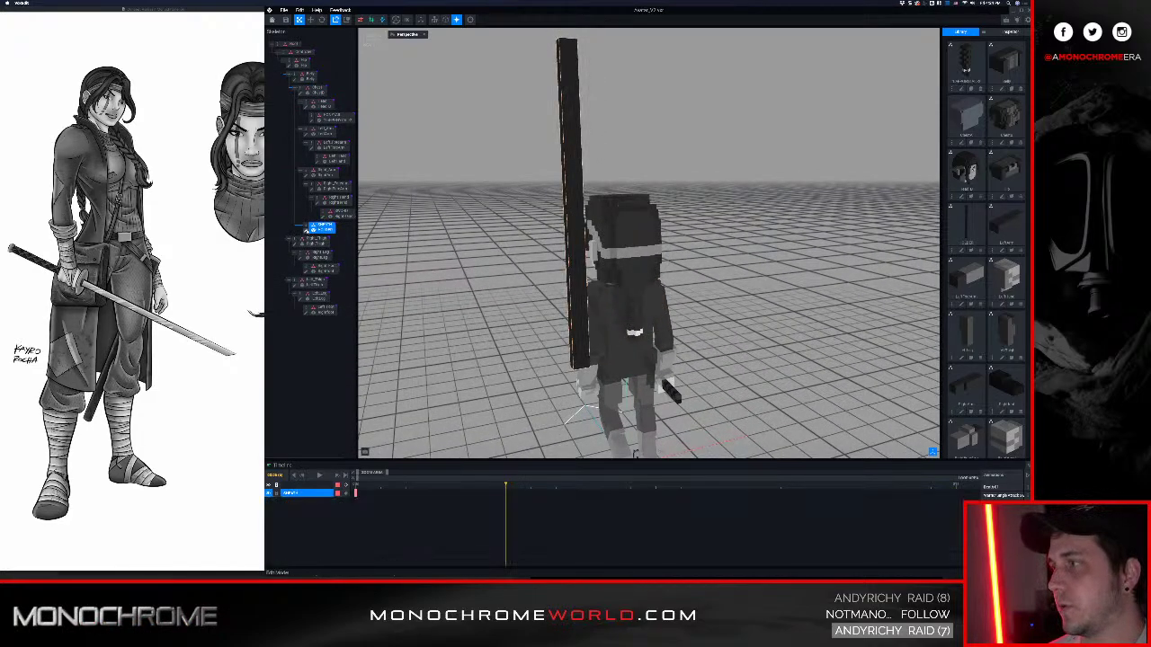
pyautogui.click(307, 231)
pyautogui.scroll(-3, 612, 223)
pyautogui.moveTo(585, 267); pyautogui.dragTo(593, 235, button='right')
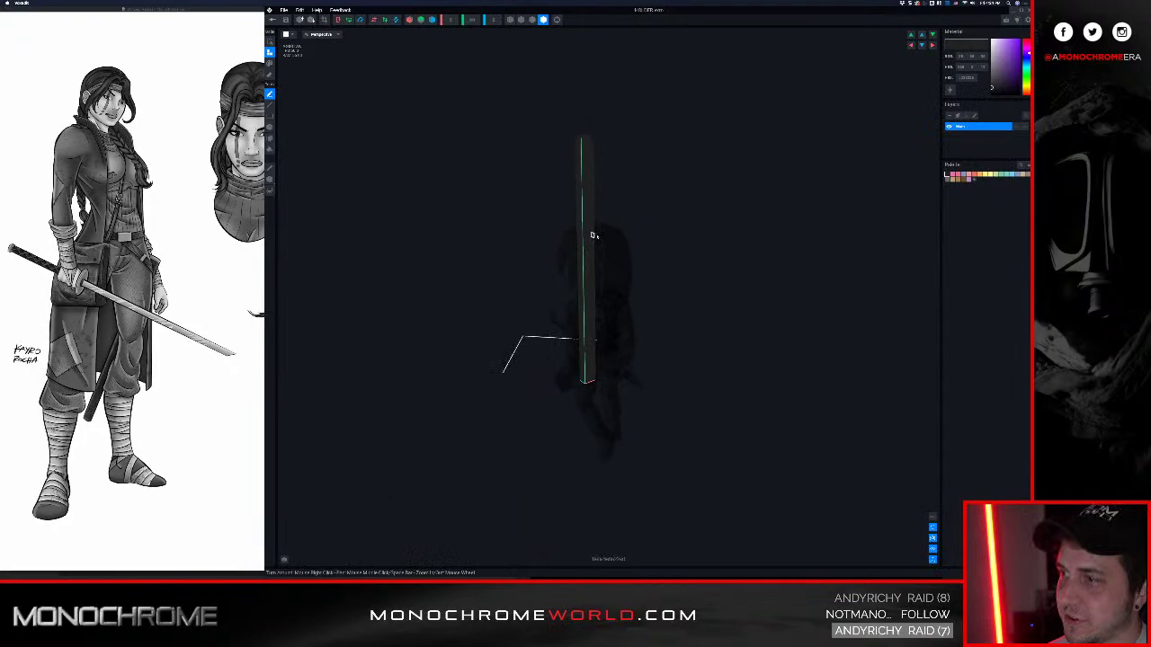
# Resize the holder volume to a shorter height, a width of 2 voxels and a smaller depth
pyautogui.click(472, 19)
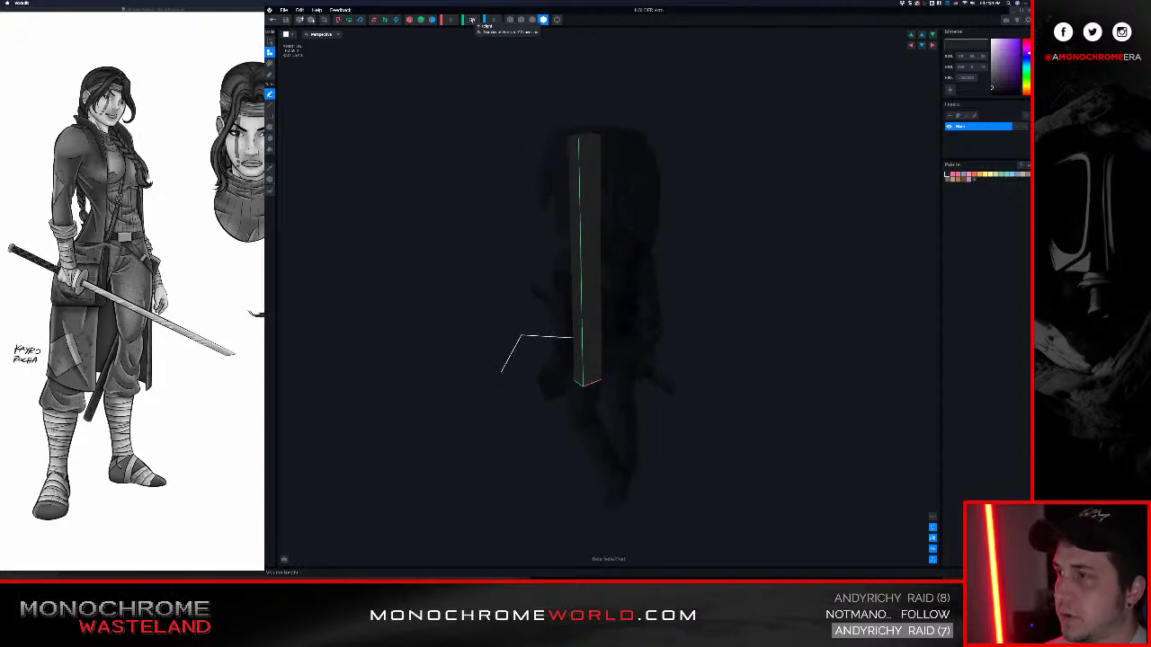
pyautogui.press('Return')
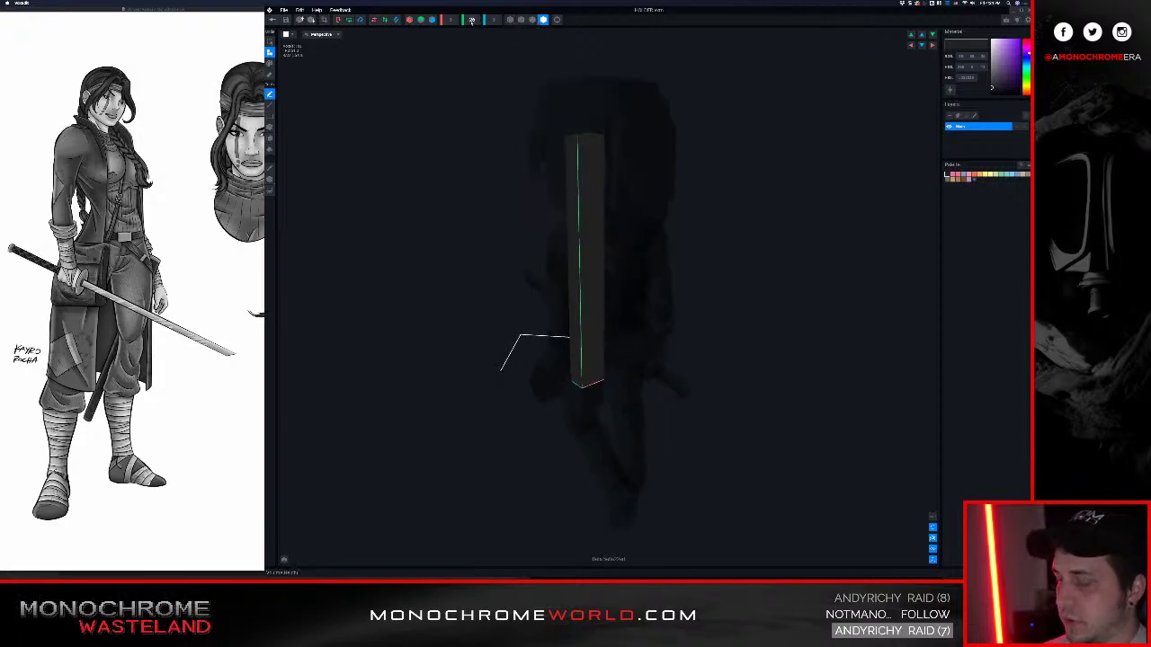
pyautogui.press('Return')
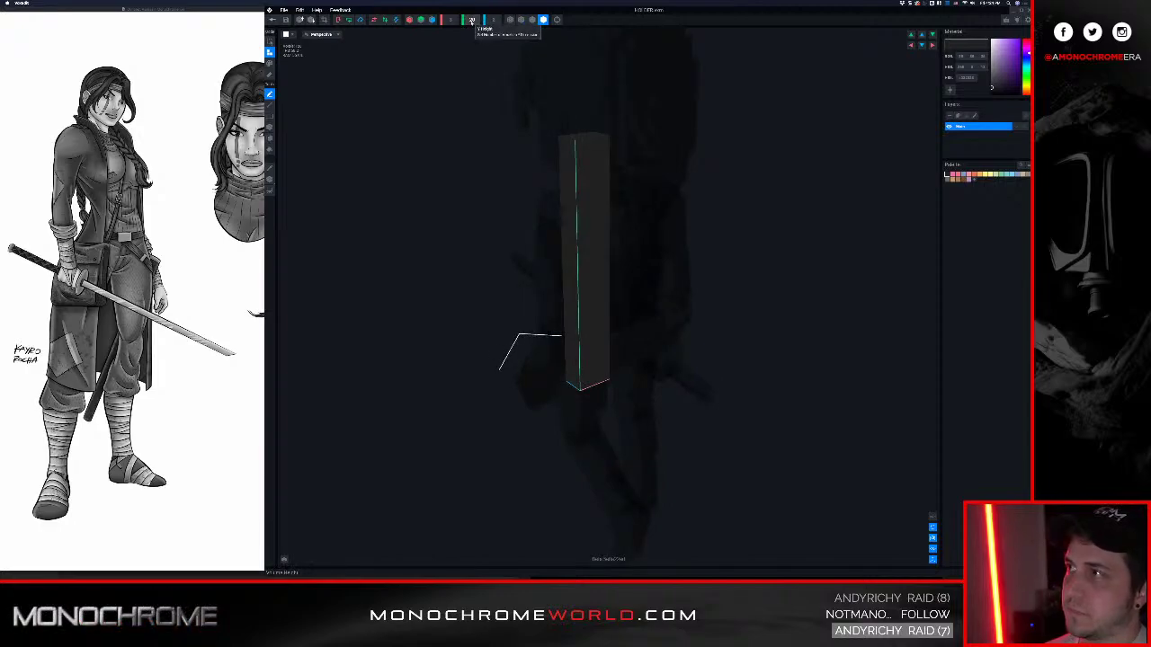
pyautogui.press('Return')
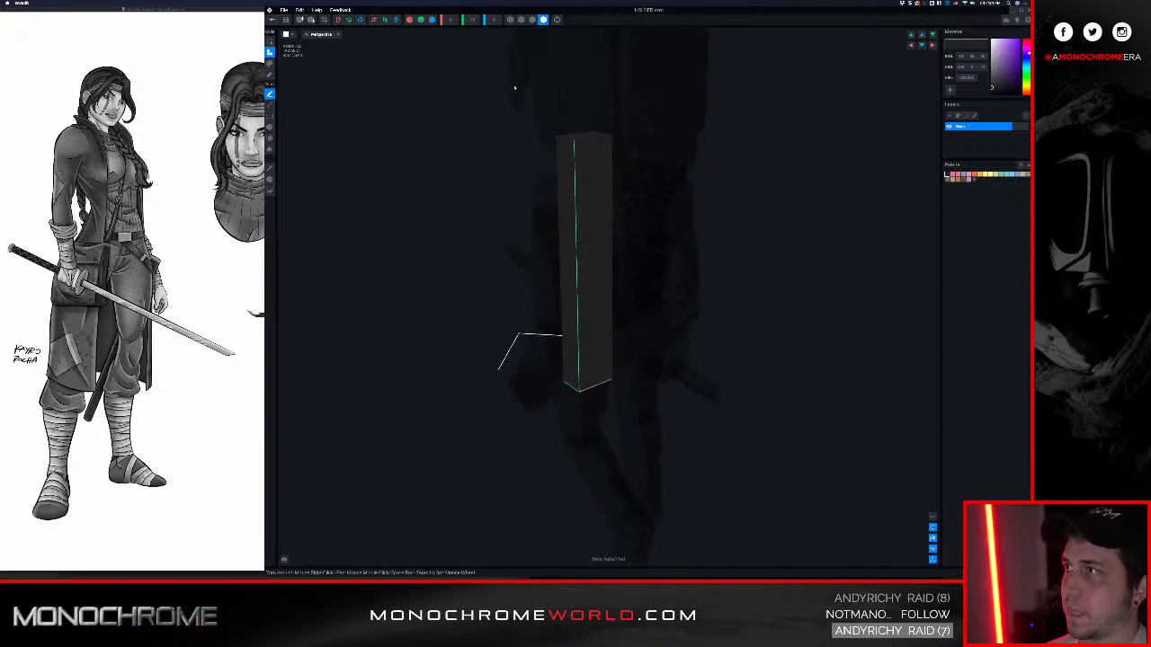
pyautogui.moveTo(585, 165); pyautogui.dragTo(592, 154, button='right')
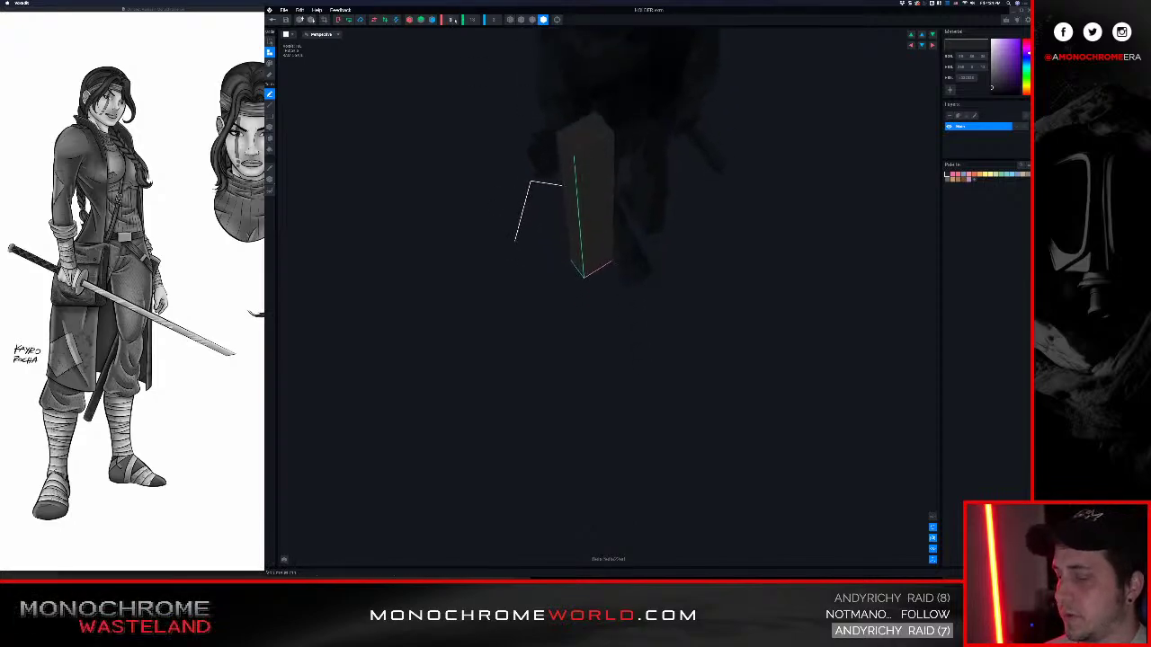
pyautogui.write('2')
pyautogui.press('Return')
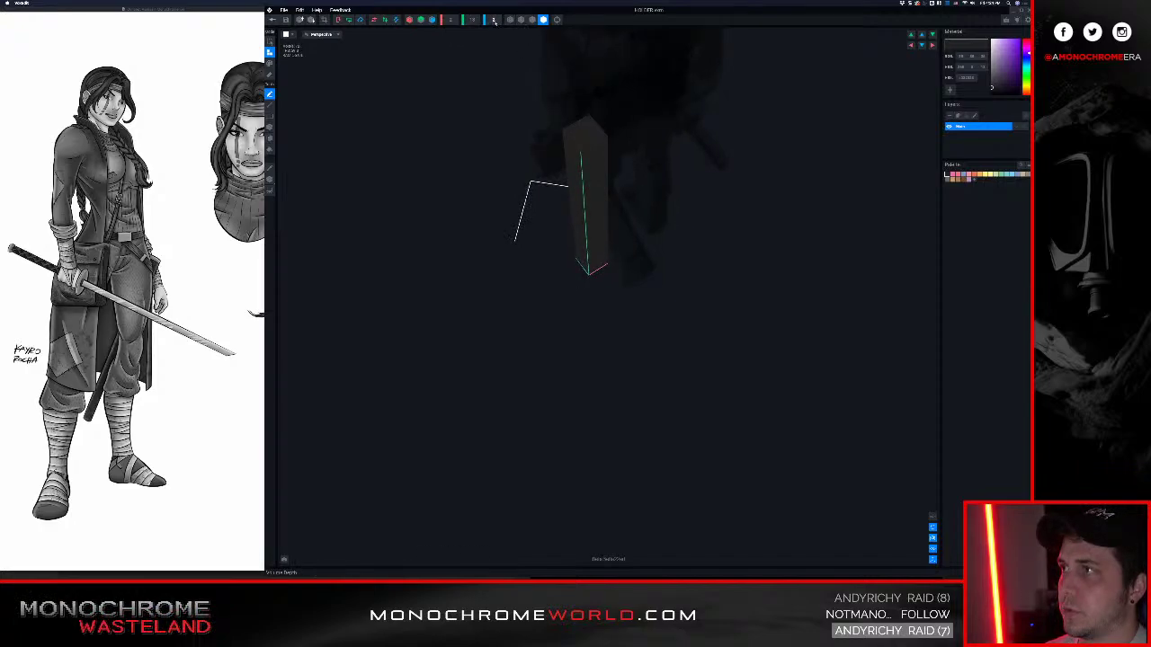
pyautogui.moveTo(582, 152); pyautogui.dragTo(583, 153, button='right')
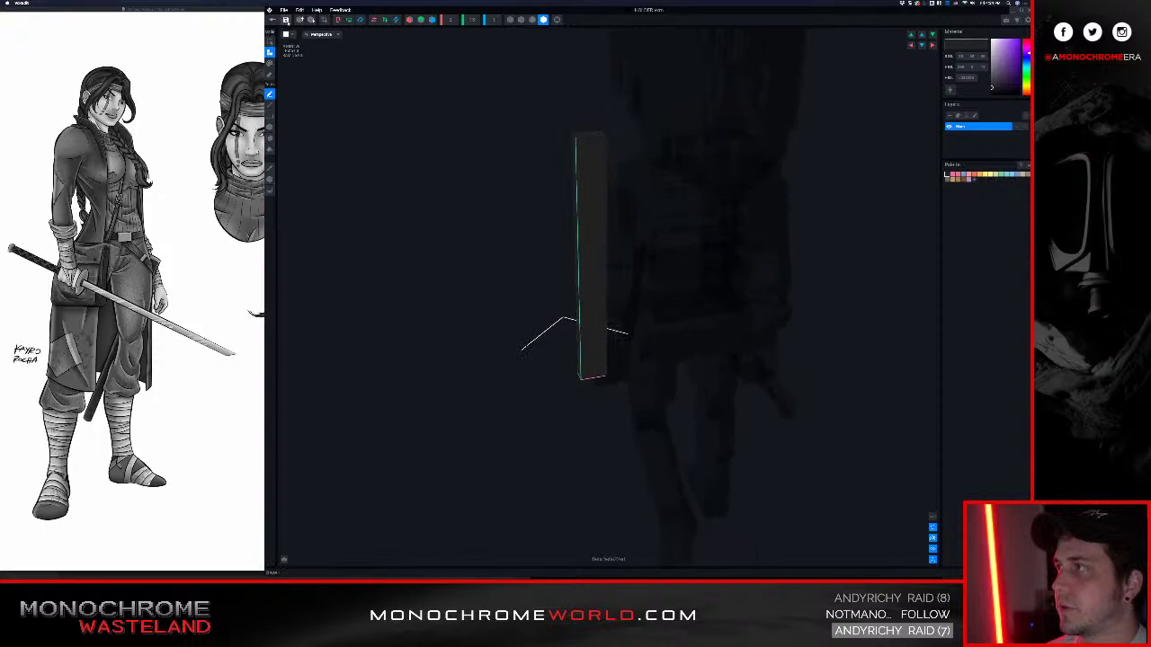
# Shift the holder's pivot sideways and in depth so the holder lies against the avatar's back
pyautogui.moveTo(659, 205); pyautogui.dragTo(690, 212, button='right')
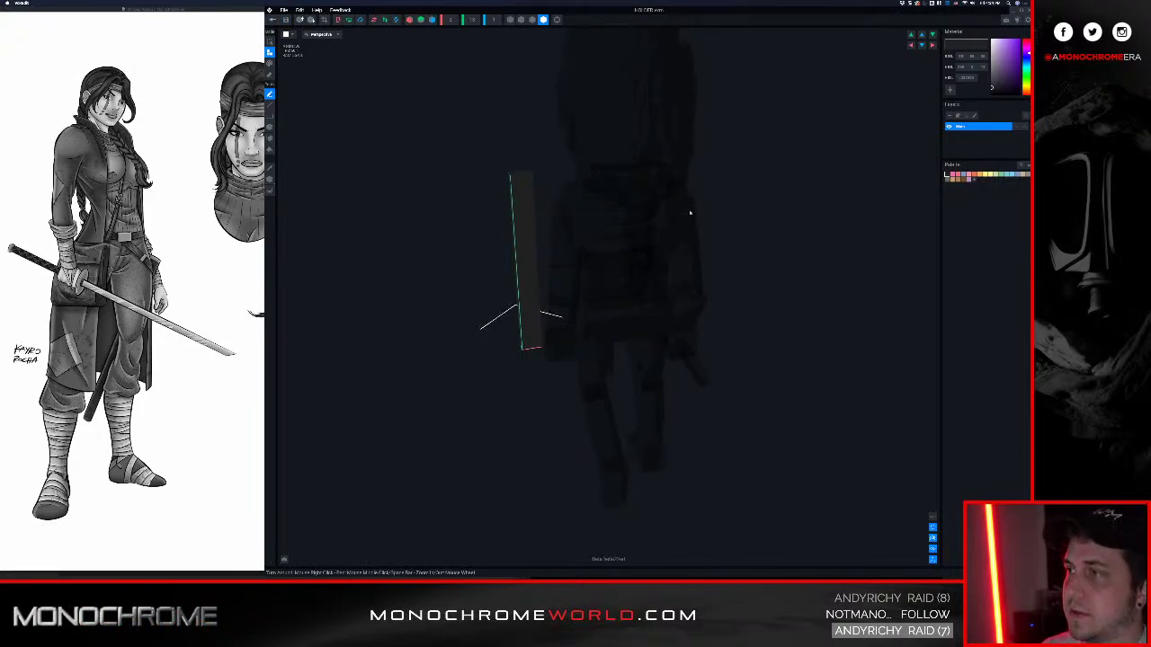
pyautogui.moveTo(635, 251); pyautogui.dragTo(622, 258, button='right')
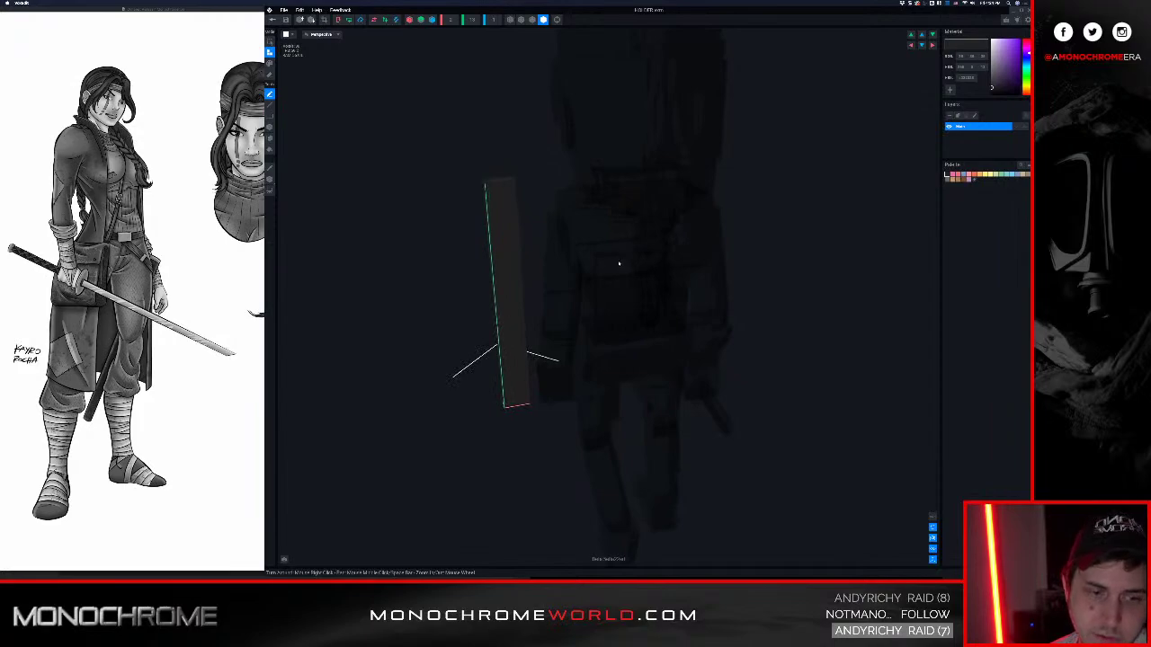
pyautogui.press('v')
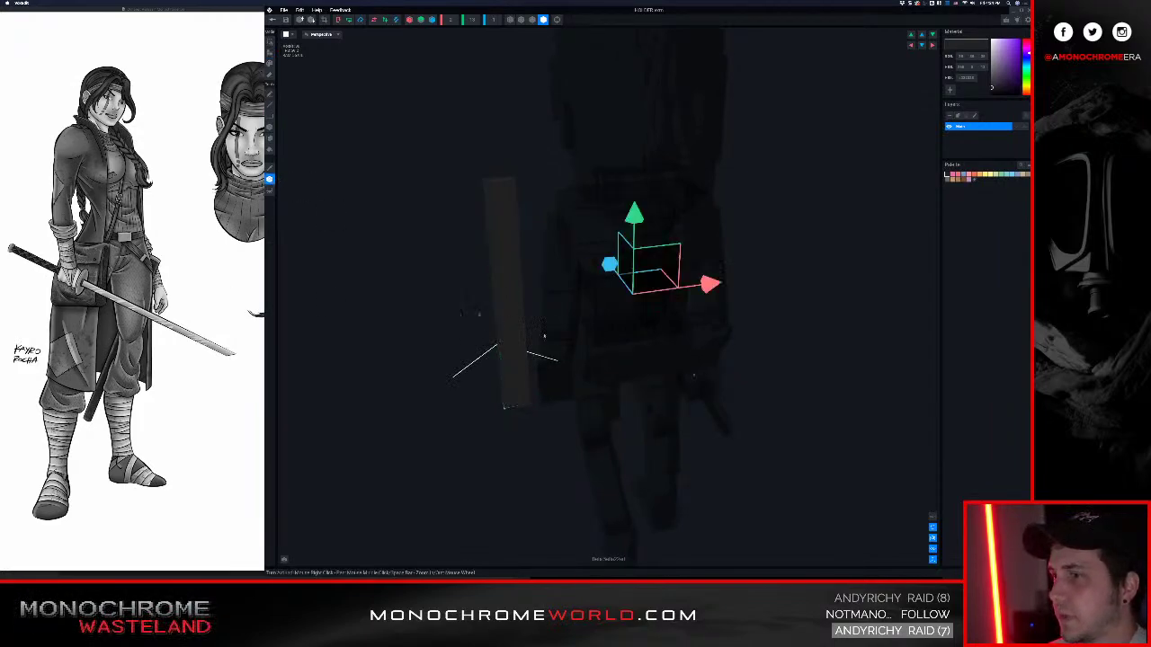
pyautogui.moveTo(693, 375); pyautogui.dragTo(673, 379, button='right')
pyautogui.moveTo(460, 318); pyautogui.dragTo(457, 317, button='middle')
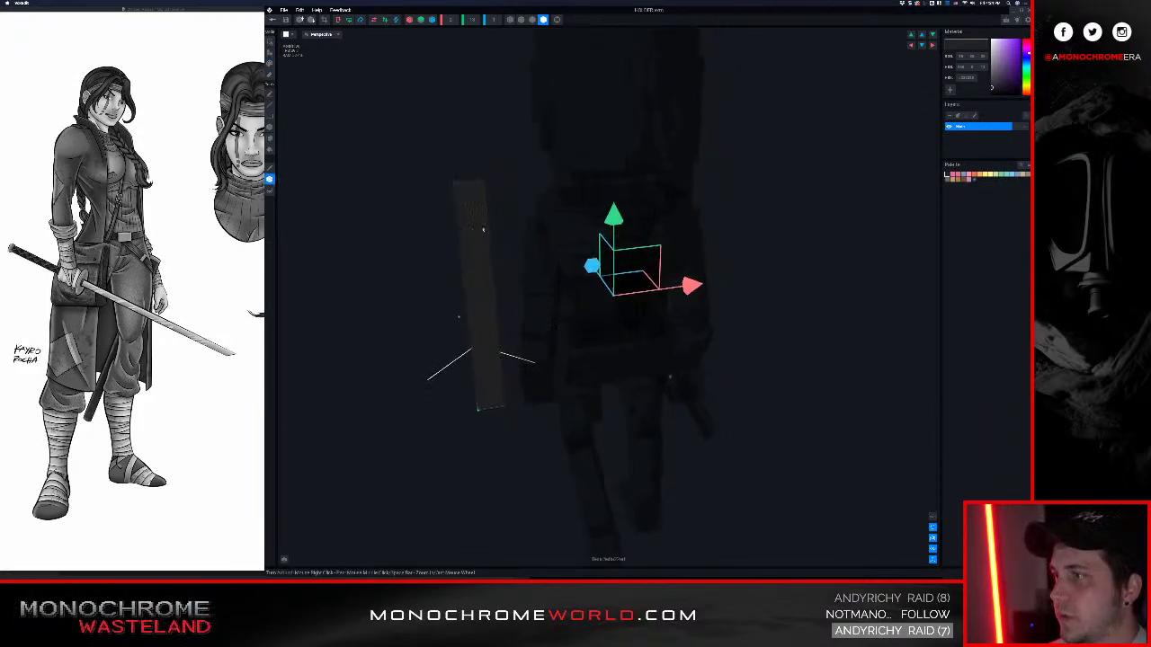
pyautogui.moveTo(581, 234); pyautogui.dragTo(582, 152, button='right')
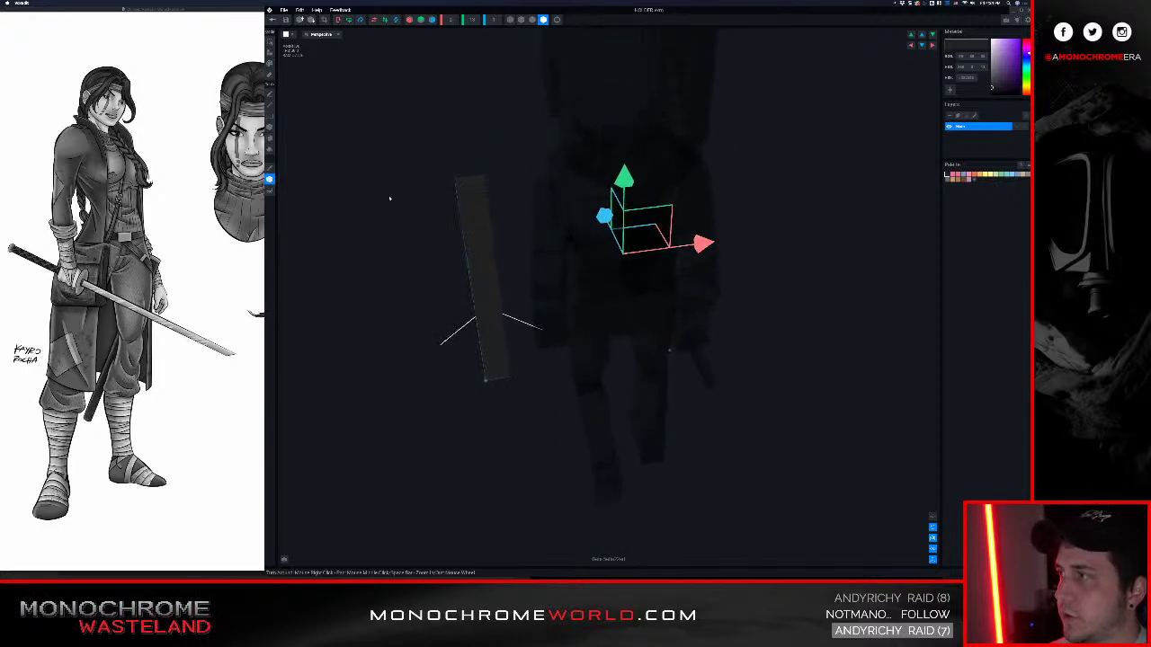
pyautogui.moveTo(706, 246); pyautogui.dragTo(615, 262)
pyautogui.moveTo(582, 152); pyautogui.dragTo(583, 152, button='right')
pyautogui.moveTo(365, 384); pyautogui.dragTo(452, 343, button='middle')
pyautogui.moveTo(381, 340); pyautogui.dragTo(505, 355)
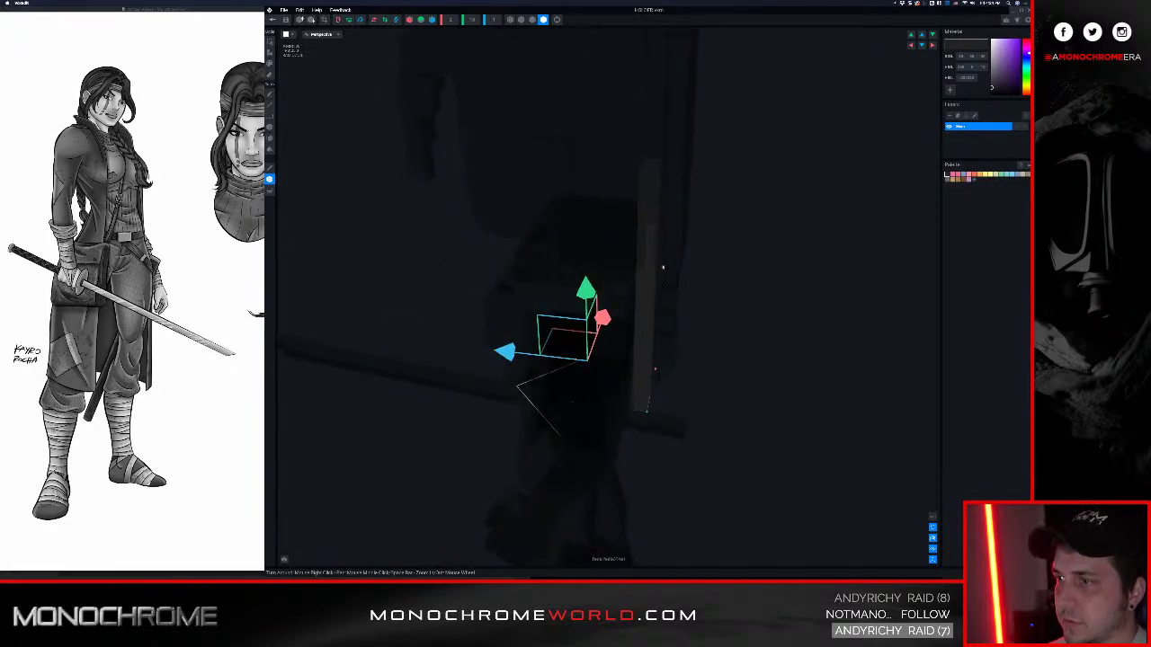
# Raise the holder's pivot so the holder hangs lower on the back, then save and return to the avatar
pyautogui.moveTo(663, 267)
pyautogui.mouseDown(button='right')
pyautogui.moveTo(581, 151)
pyautogui.moveTo(663, 267)
pyautogui.mouseUp(button='right')
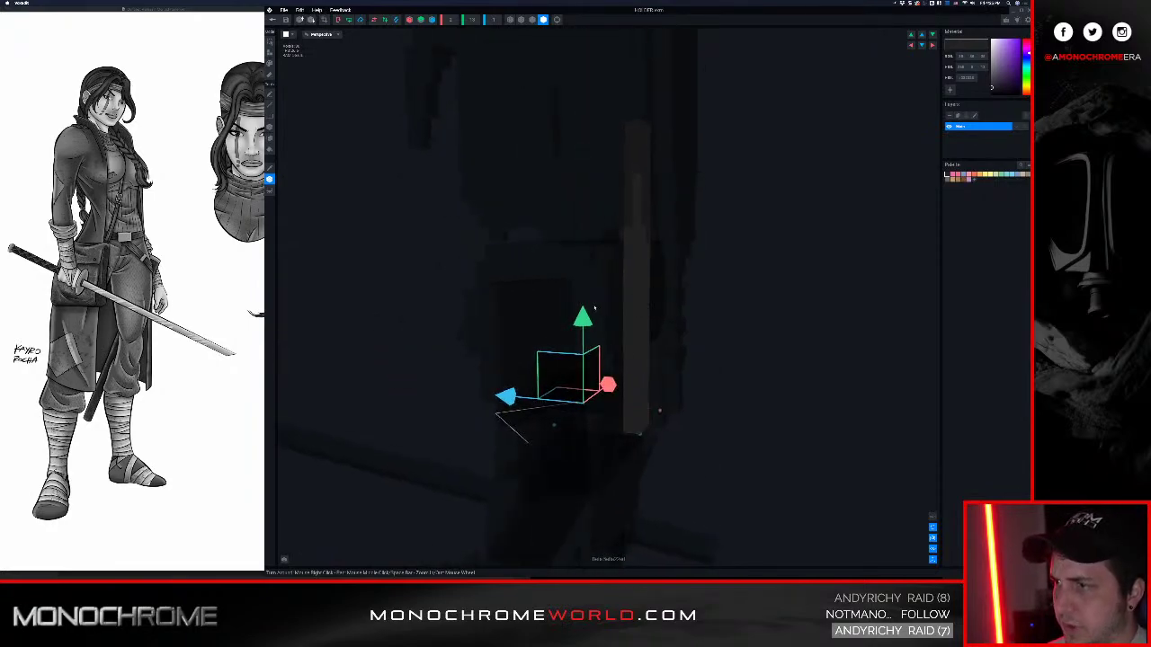
pyautogui.moveTo(594, 309); pyautogui.dragTo(589, 241)
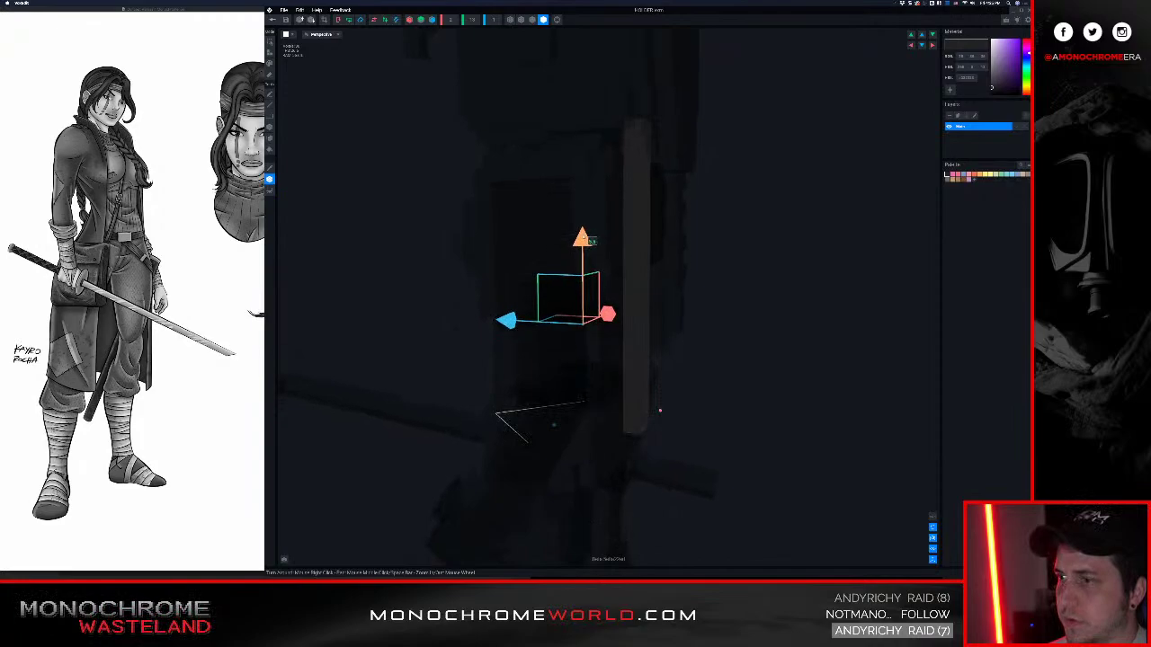
pyautogui.moveTo(639, 195); pyautogui.dragTo(645, 191, button='right')
pyautogui.moveTo(635, 229); pyautogui.dragTo(636, 204)
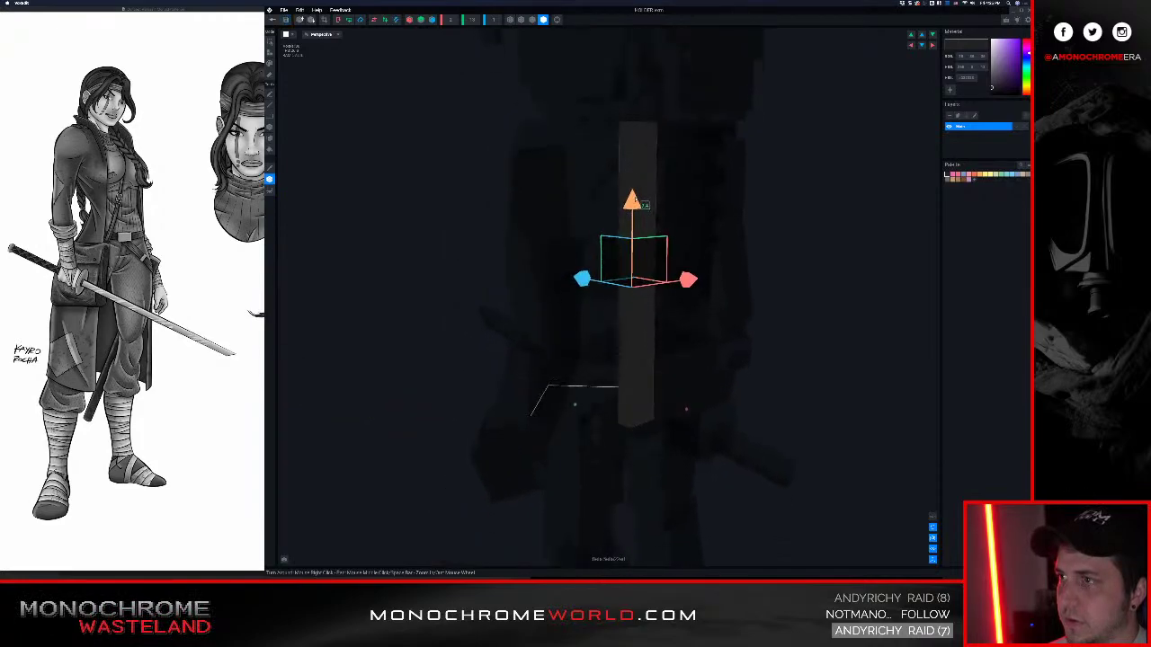
pyautogui.moveTo(633, 194); pyautogui.dragTo(668, 167, button='right')
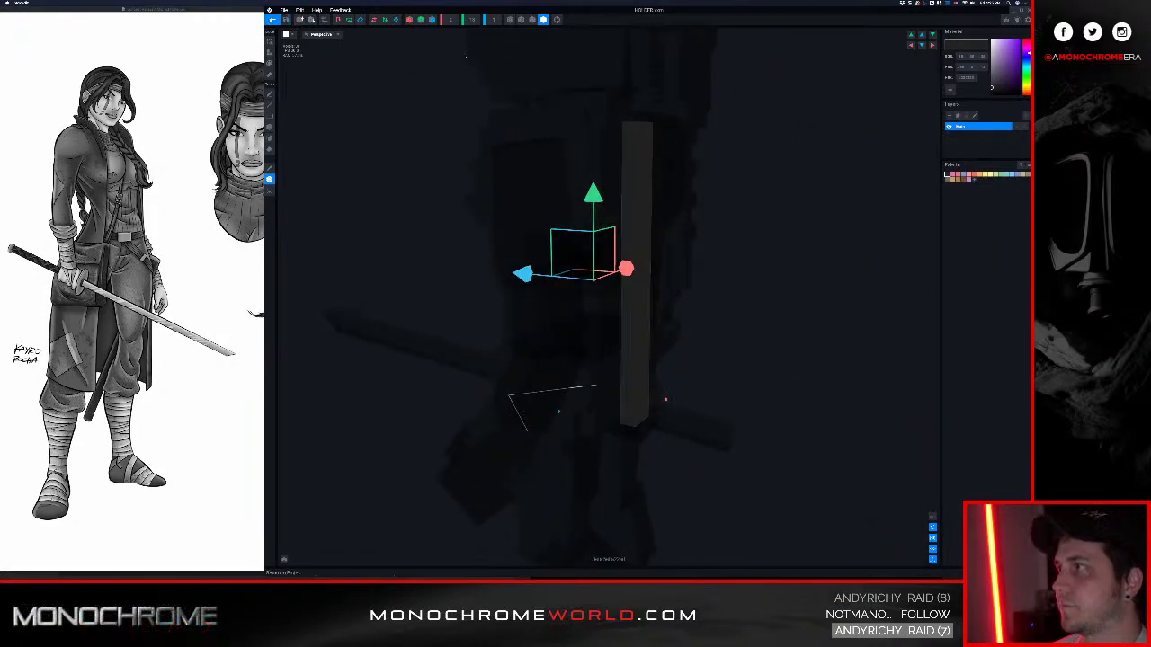
pyautogui.click(272, 20)
pyautogui.click(601, 171)
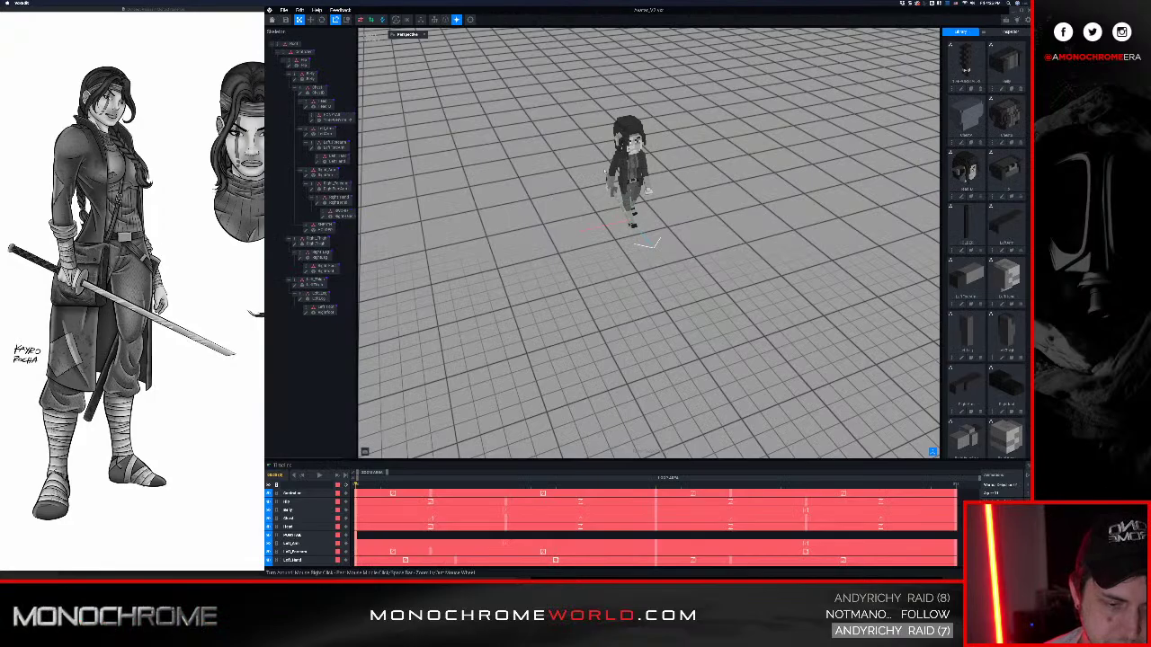
# Play the walking animation and examine the holder on the avatar's back from behind, the side and the front
pyautogui.moveTo(632, 172); pyautogui.dragTo(604, 242, button='middle')
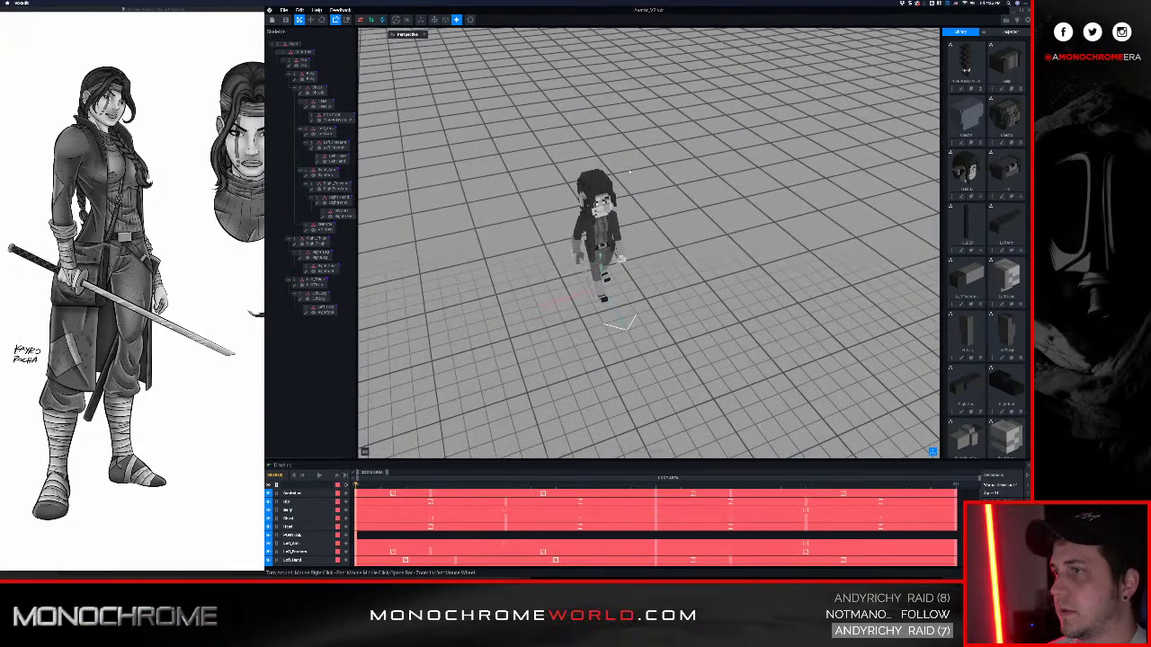
pyautogui.scroll(5, 606, 247)
pyautogui.moveTo(661, 287); pyautogui.dragTo(551, 232, button='right')
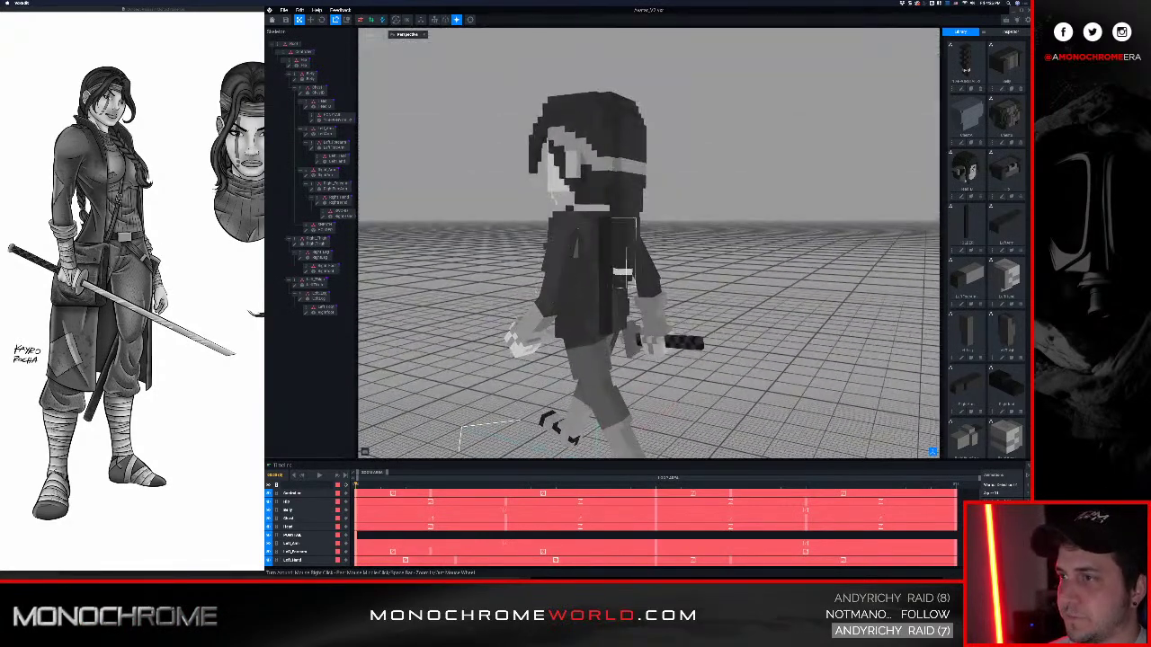
pyautogui.moveTo(697, 252); pyautogui.dragTo(629, 259, button='right')
pyautogui.scroll(5, 629, 259)
pyautogui.moveTo(580, 223); pyautogui.dragTo(596, 194, button='right')
pyautogui.moveTo(617, 247); pyautogui.dragTo(630, 261, button='right')
pyautogui.scroll(-3, 626, 255)
pyautogui.press('space')
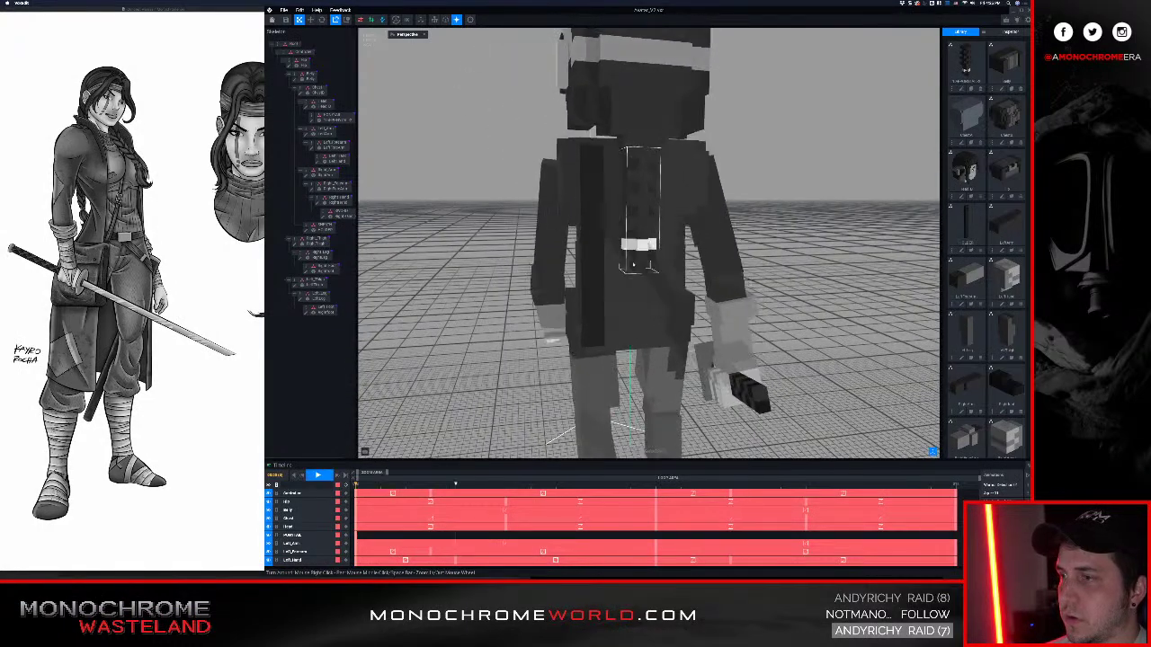
pyautogui.scroll(-3, 643, 266)
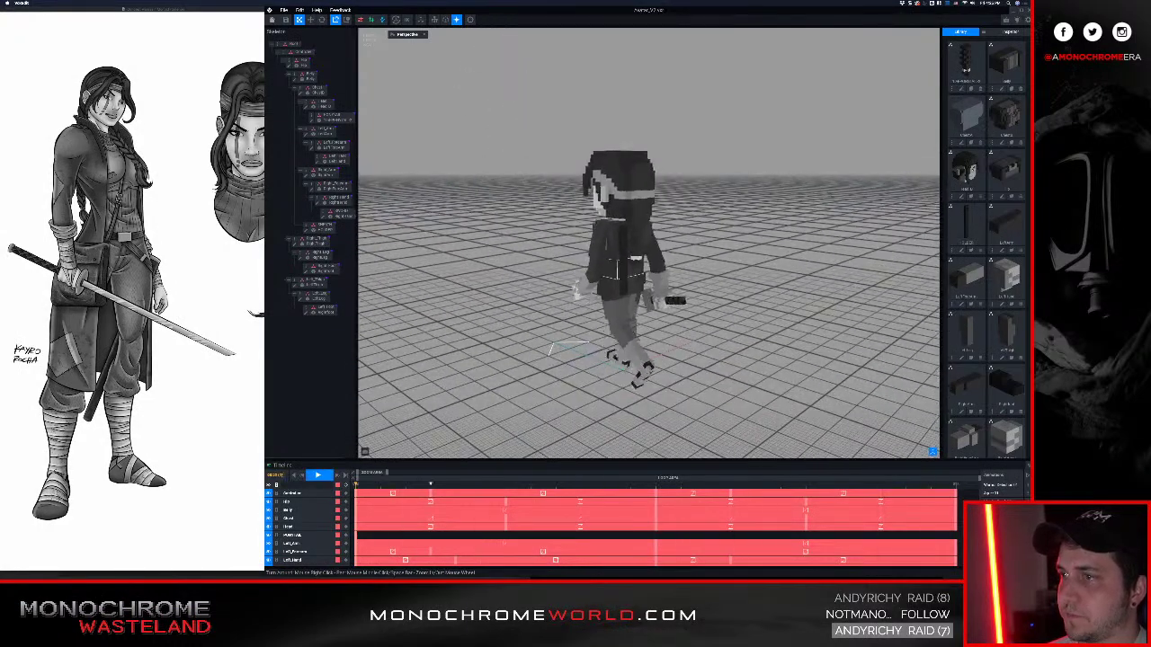
pyautogui.moveTo(653, 268); pyautogui.dragTo(620, 253, button='right')
pyautogui.scroll(3, 622, 251)
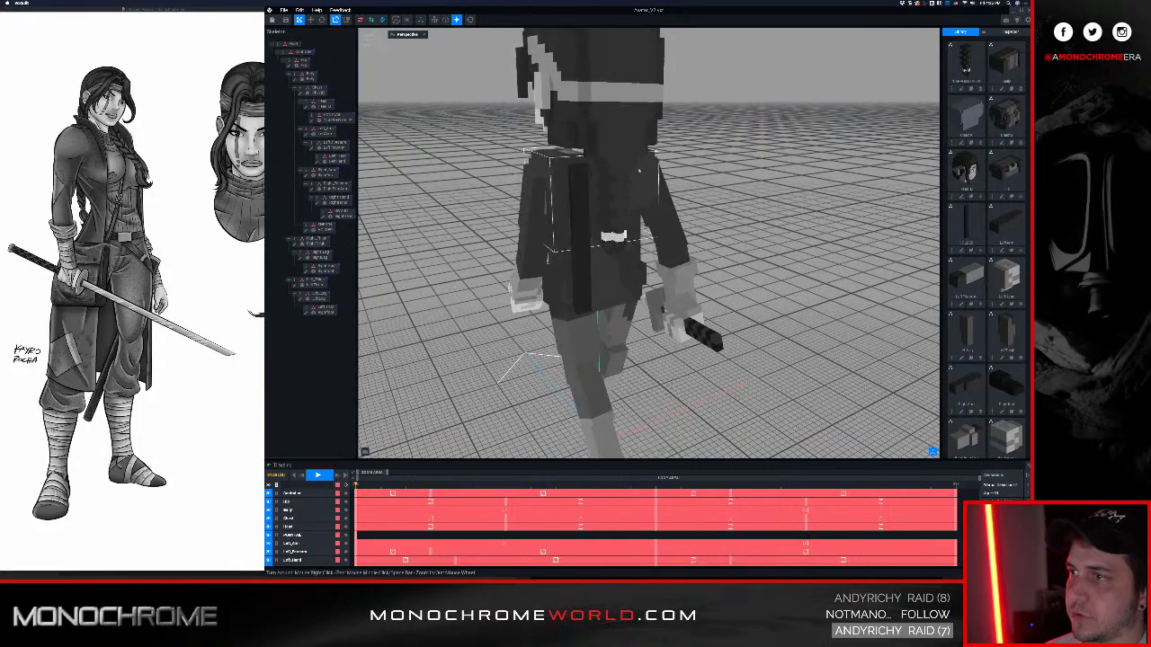
pyautogui.moveTo(585, 243); pyautogui.dragTo(569, 330, button='right')
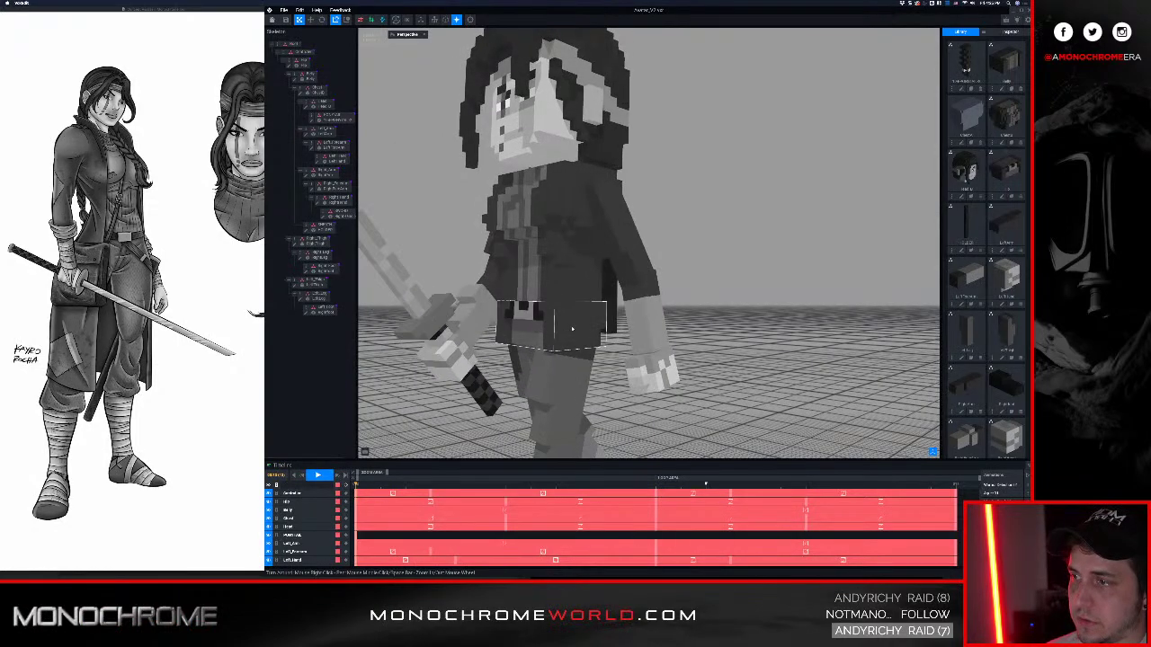
pyautogui.press('space')
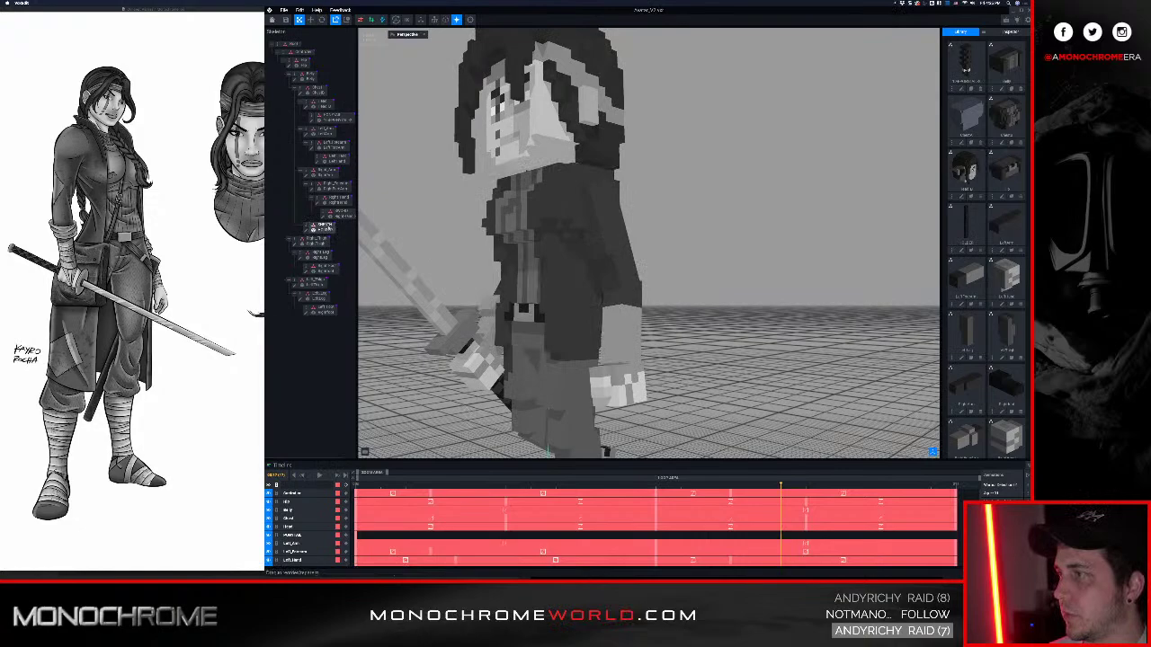
# Move the holder node from the chest to the hip node in the skeleton and select the holder
pyautogui.click(556, 329)
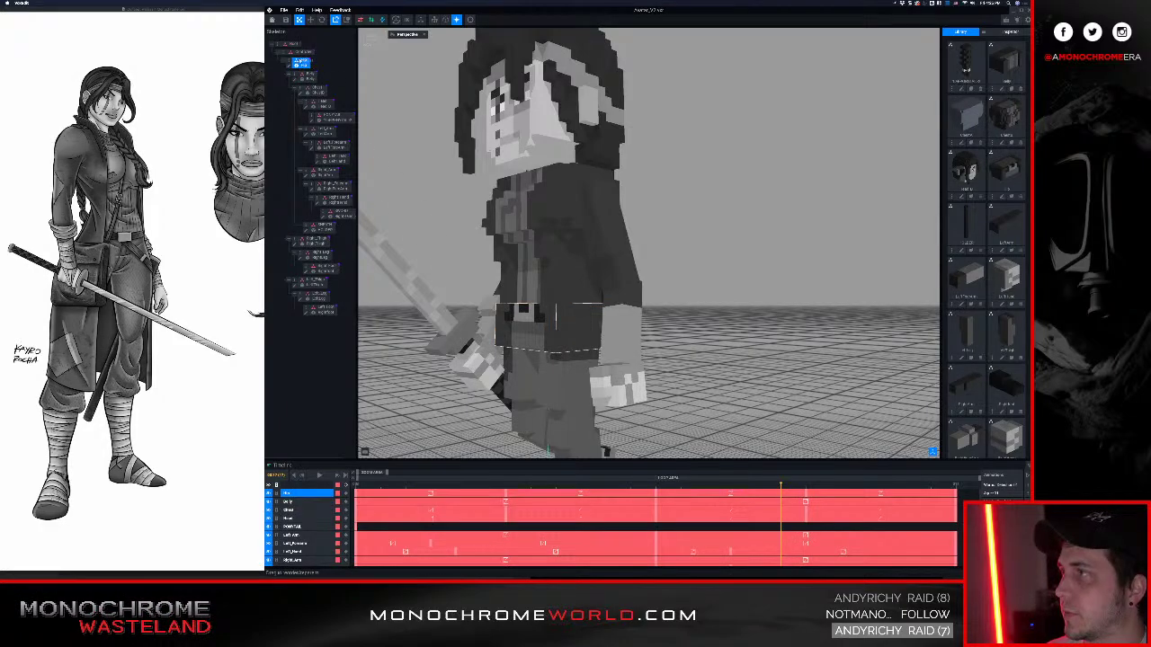
pyautogui.moveTo(300, 62); pyautogui.dragTo(302, 62)
pyautogui.moveTo(572, 292); pyautogui.dragTo(599, 313, button='right')
pyautogui.moveTo(626, 312); pyautogui.dragTo(626, 342, button='right')
pyautogui.click(626, 341)
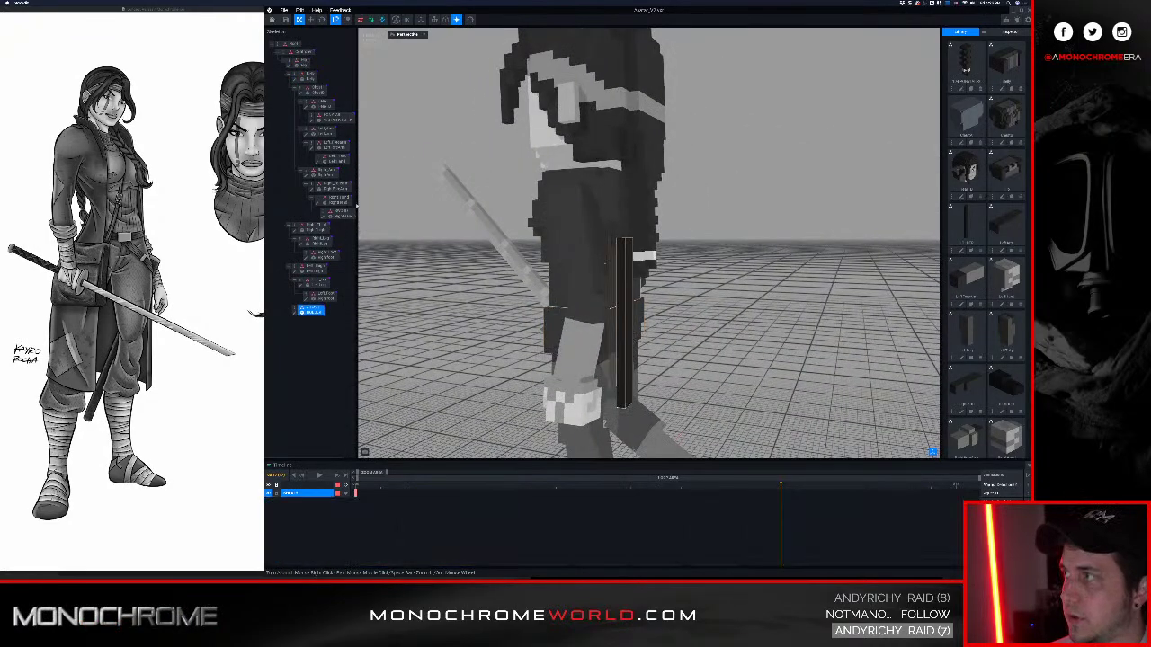
# Open the holder model for editing and rotate it about its vertical axis
pyautogui.click(295, 314)
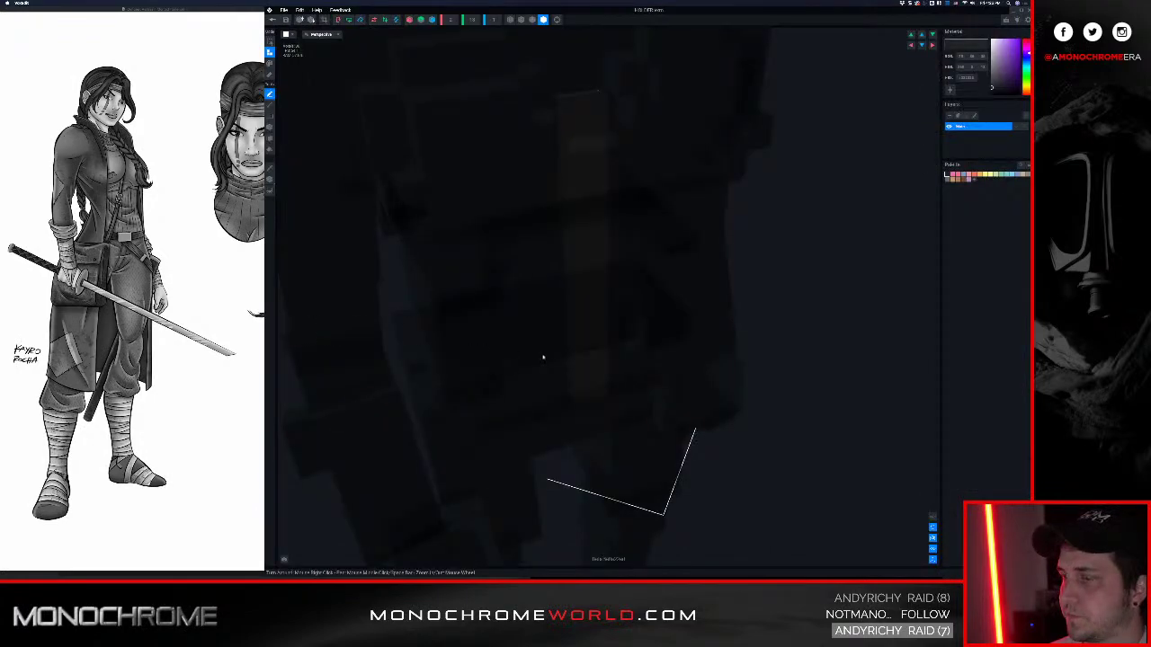
pyautogui.scroll(-4, 585, 267)
pyautogui.moveTo(585, 267); pyautogui.dragTo(585, 267, button='right')
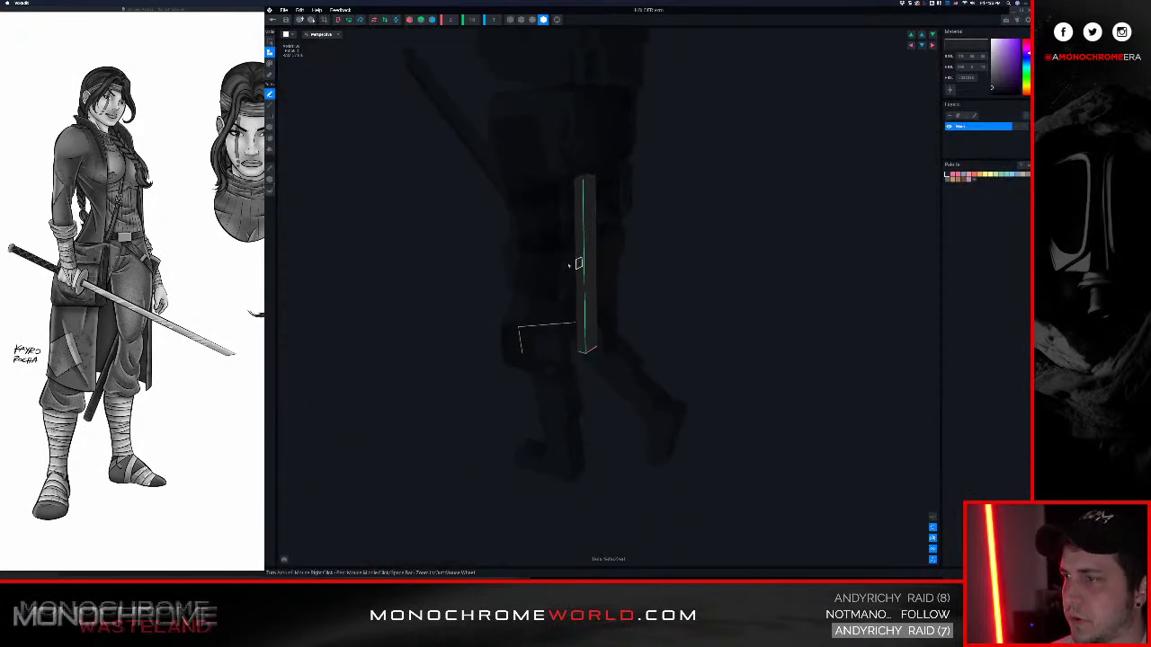
pyautogui.scroll(3, 553, 251)
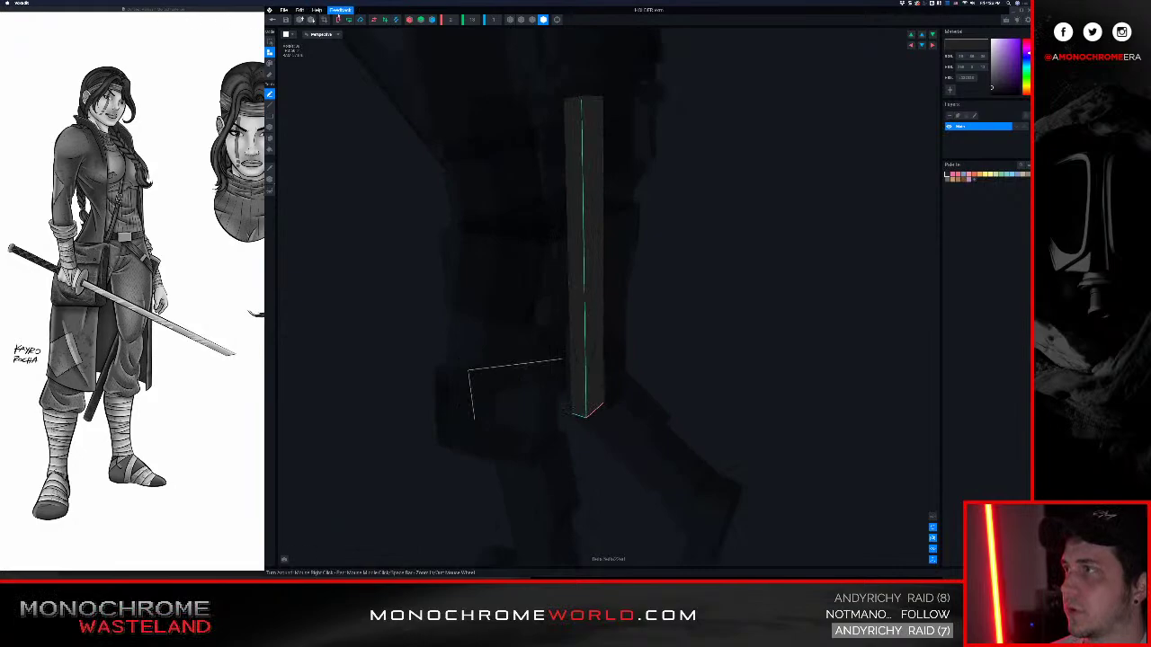
pyautogui.click(349, 20)
pyautogui.moveTo(535, 207); pyautogui.dragTo(588, 243, button='right')
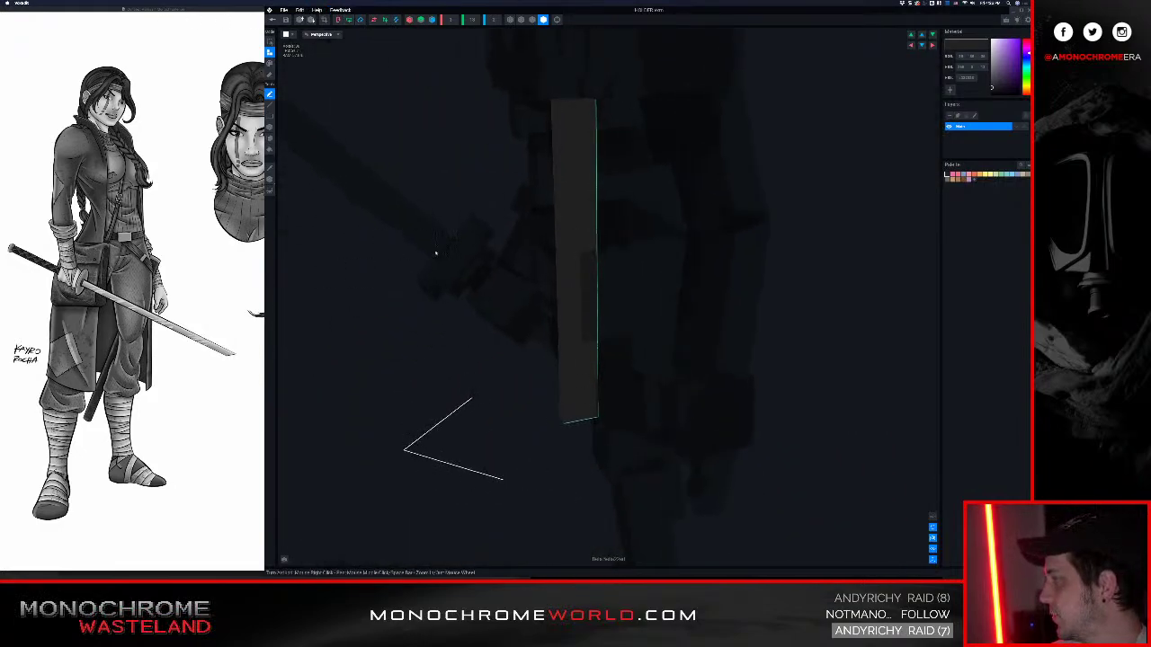
# Shift the holder's pivot in depth and sideways so the holder sits beside the avatar's left hip
pyautogui.click(269, 179)
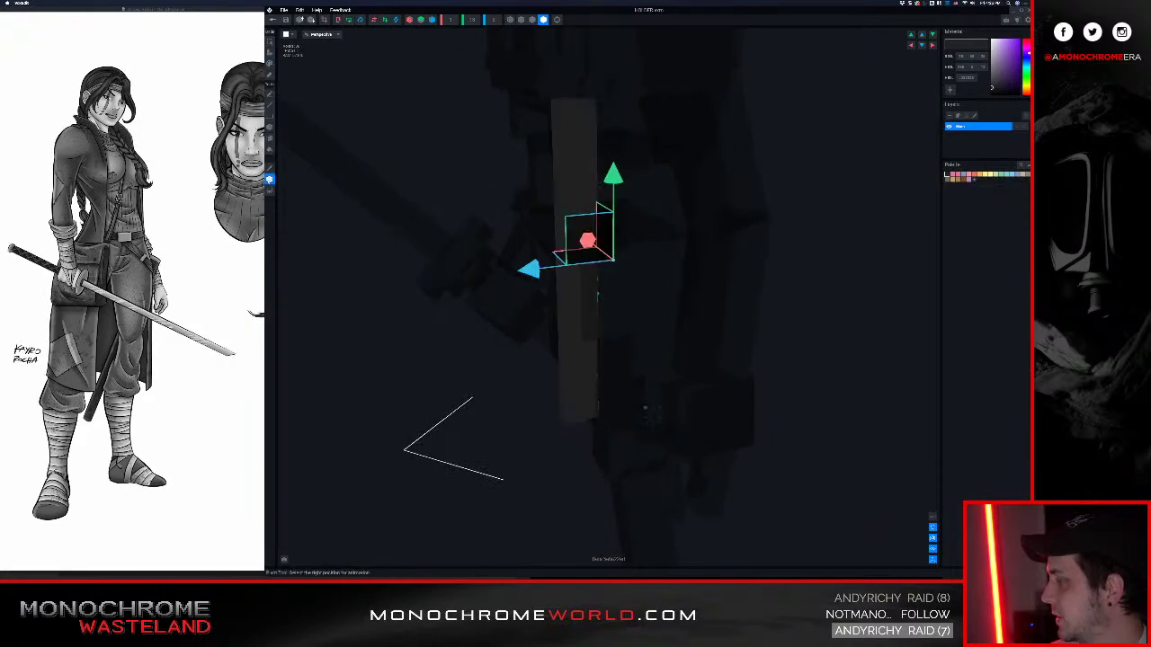
pyautogui.moveTo(530, 268); pyautogui.dragTo(591, 263)
pyautogui.moveTo(594, 262); pyautogui.dragTo(578, 297, button='right')
pyautogui.moveTo(760, 286); pyautogui.dragTo(790, 285)
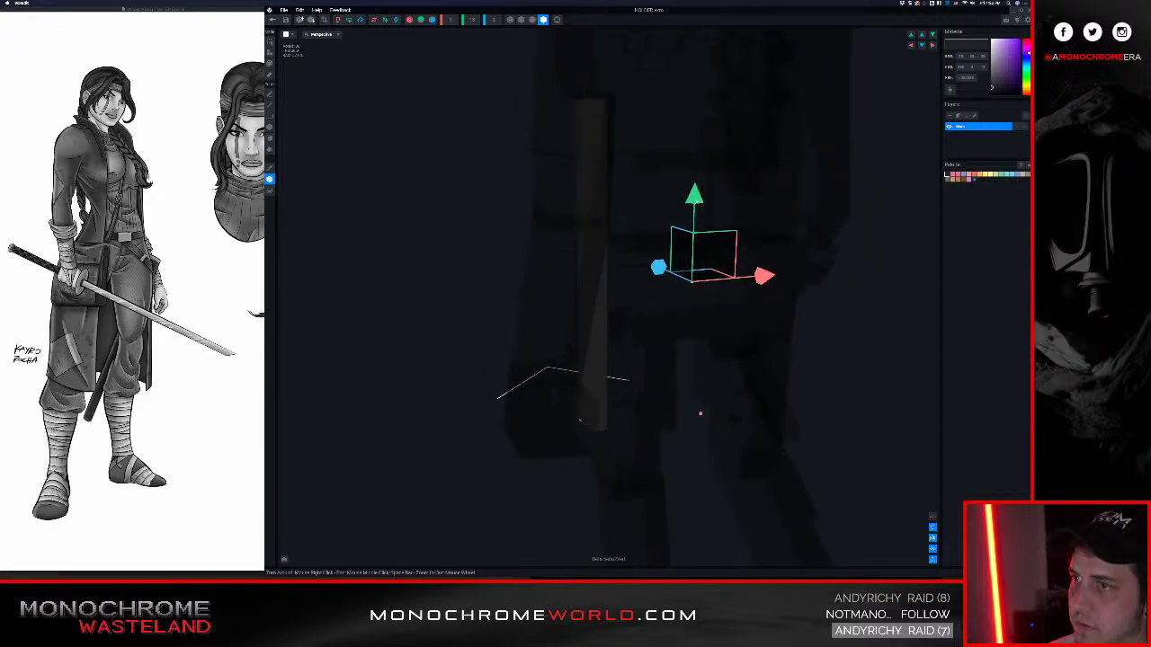
# Raise the holder's pivot so the holder hangs along the left leg, then save and return to the avatar
pyautogui.moveTo(693, 192); pyautogui.dragTo(670, 74)
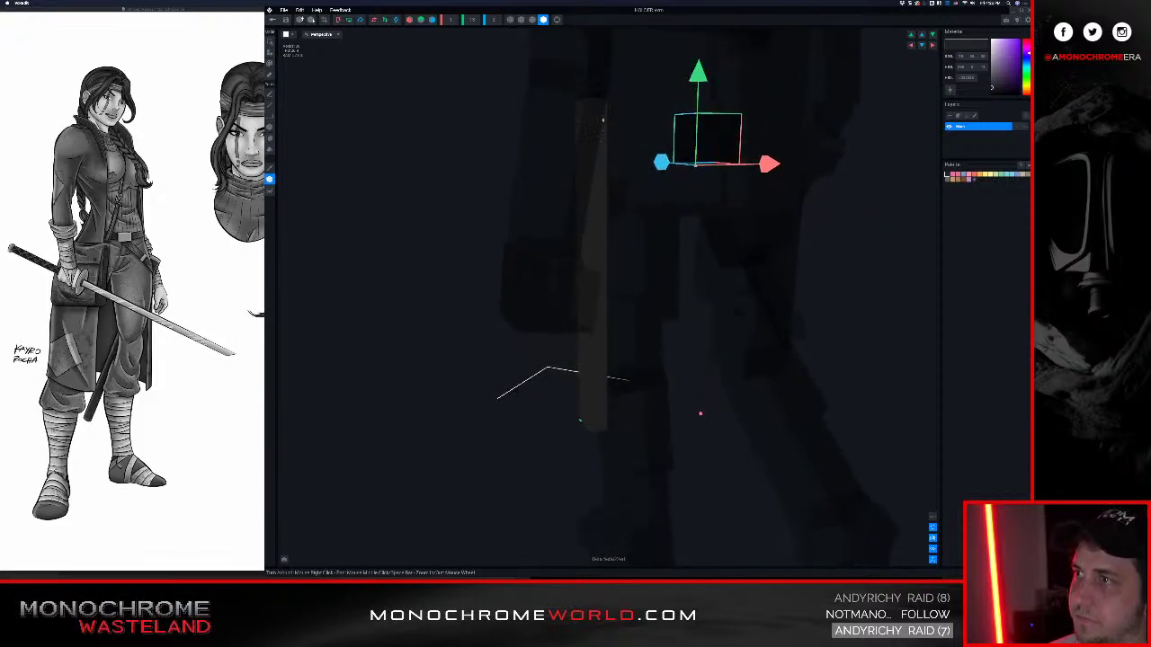
pyautogui.moveTo(602, 119); pyautogui.dragTo(421, 34, button='right')
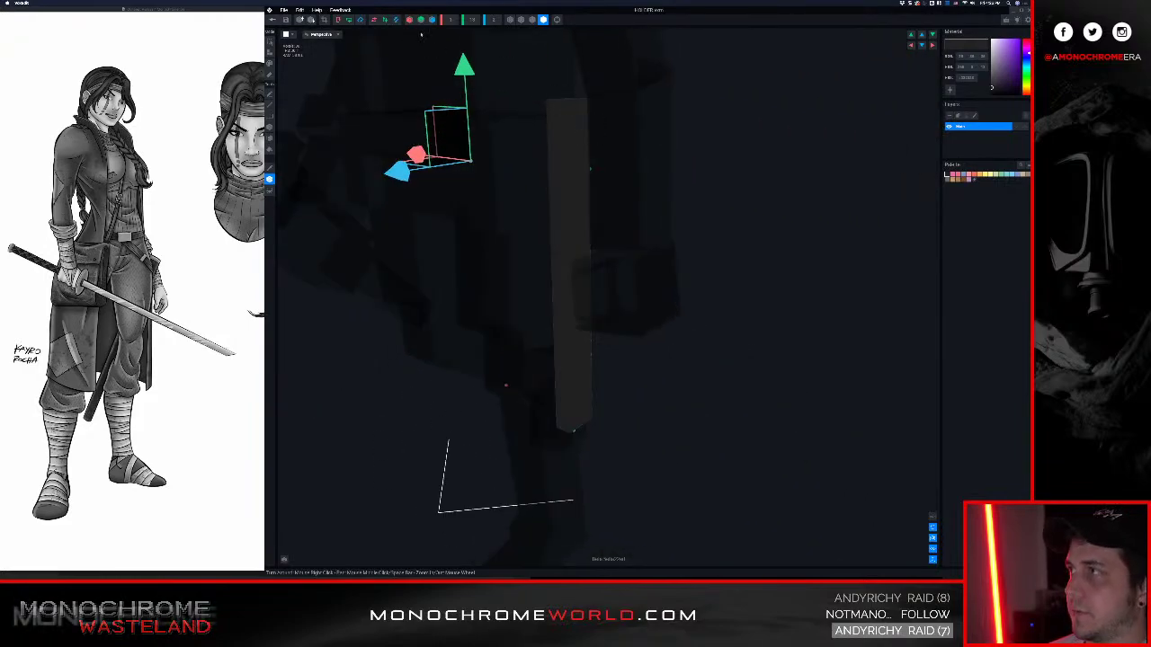
pyautogui.click(337, 34)
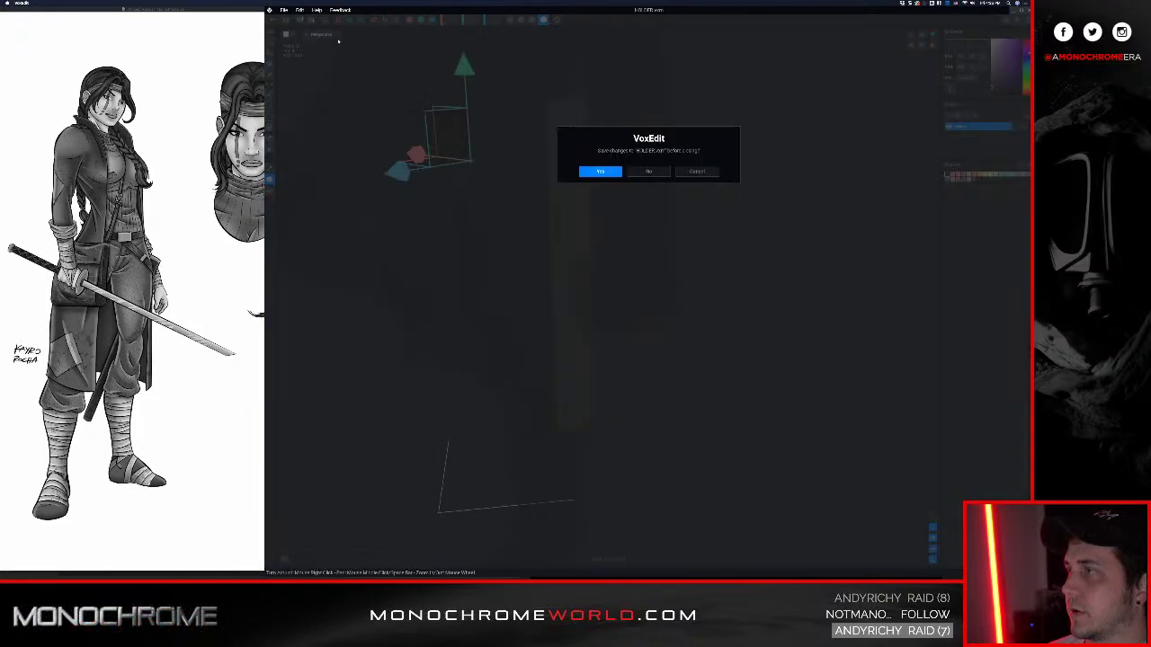
pyautogui.click(601, 171)
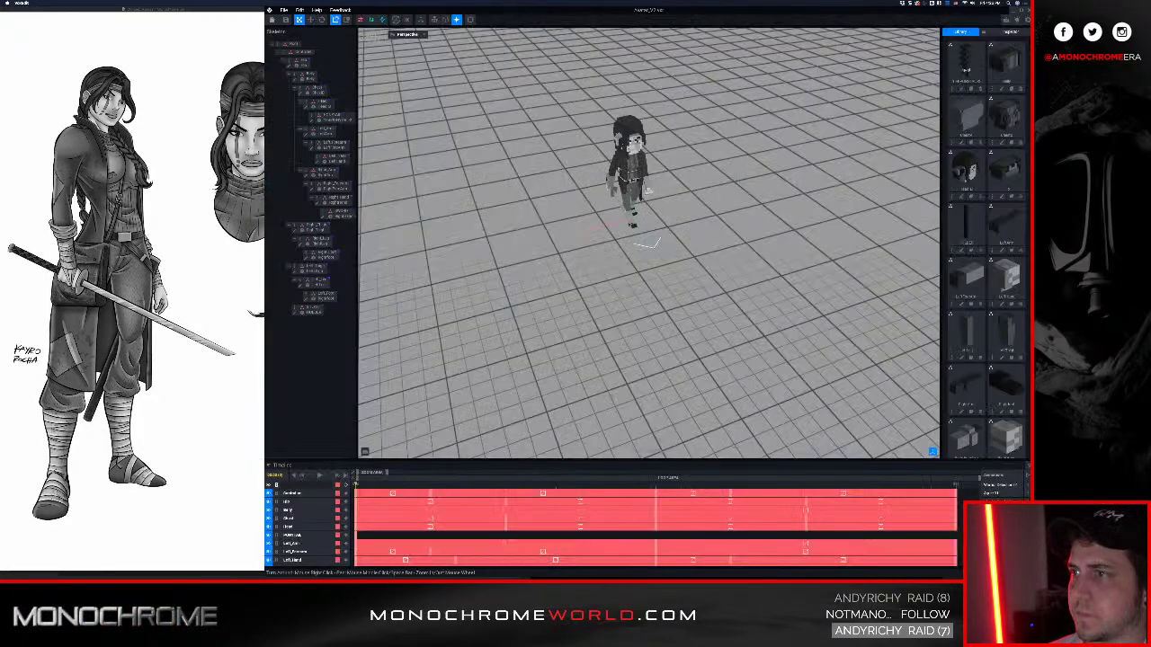
# Play the walking animation and examine how the holder sits at the left hip from the front and side
pyautogui.moveTo(648, 190); pyautogui.dragTo(609, 284, button='middle')
pyautogui.scroll(5, 609, 286)
pyautogui.moveTo(652, 346); pyautogui.dragTo(611, 335, button='right')
pyautogui.scroll(10, 584, 332)
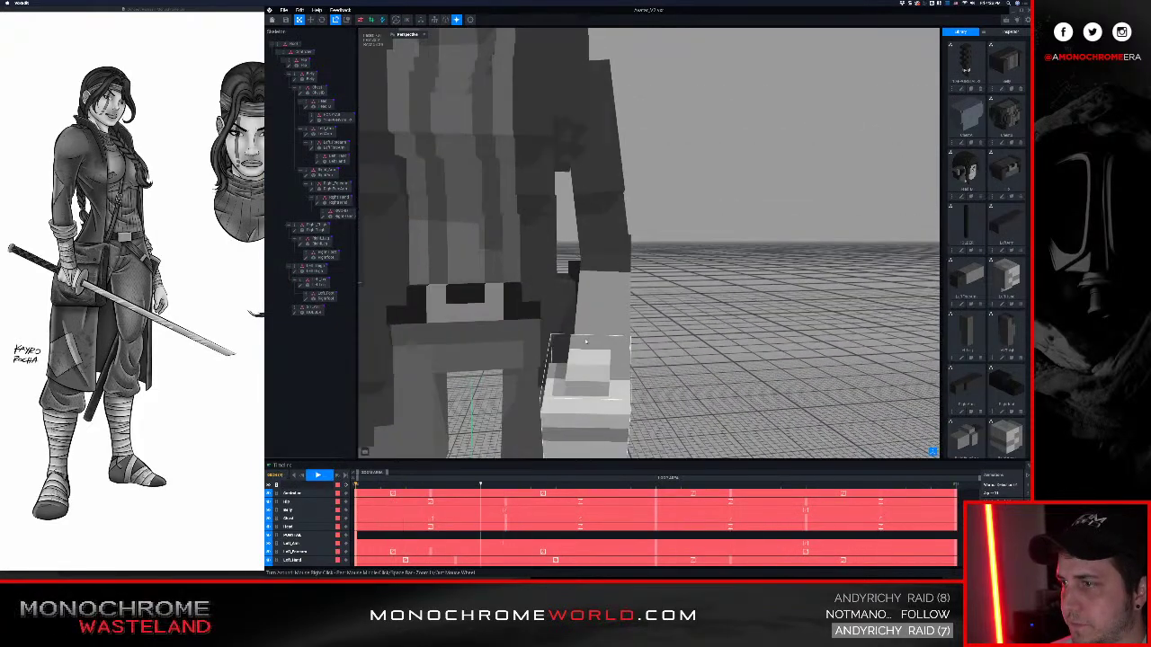
pyautogui.scroll(-10, 584, 339)
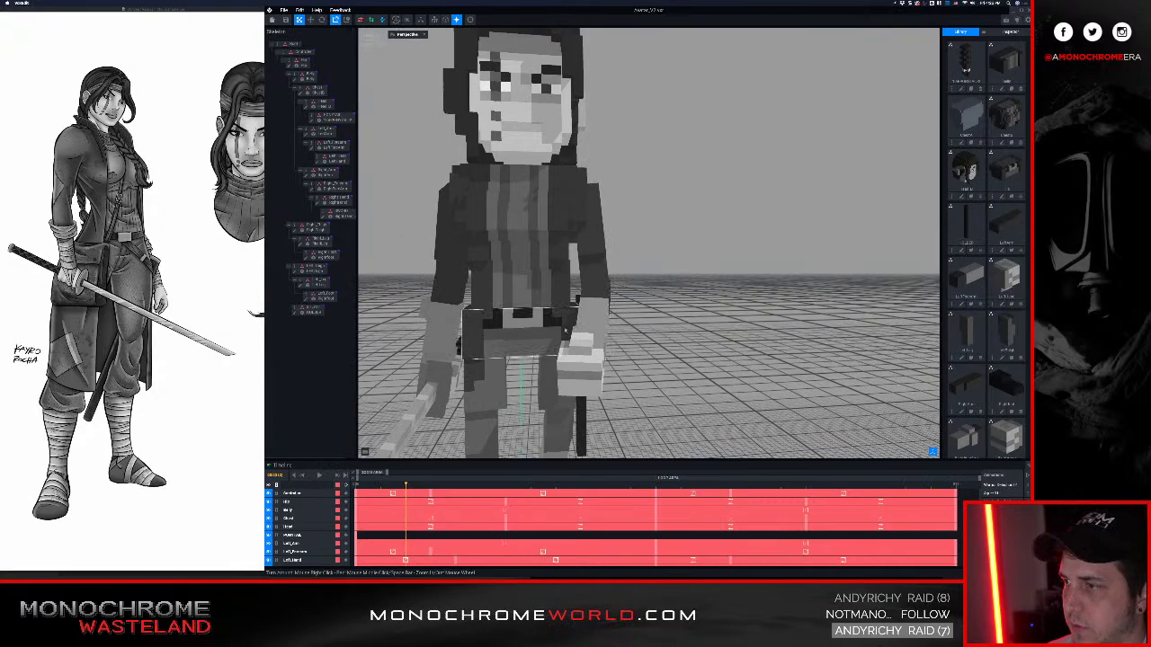
pyautogui.moveTo(566, 331); pyautogui.dragTo(534, 240, button='middle')
pyautogui.moveTo(551, 347); pyautogui.dragTo(419, 374, button='right')
# Reopen the holder model from the avatar and raise its pivot slightly to lower the holder on the hip
pyautogui.click(548, 280)
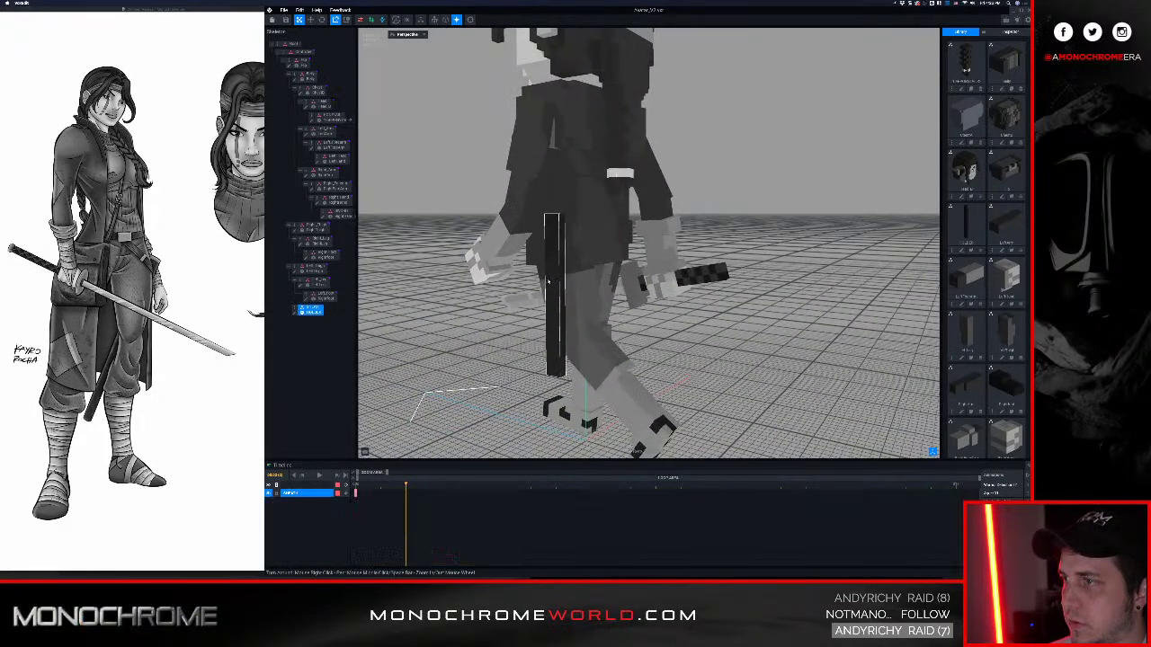
pyautogui.click(295, 313)
pyautogui.scroll(-5, 566, 212)
pyautogui.moveTo(568, 210); pyautogui.dragTo(578, 206, button='right')
pyautogui.click(270, 179)
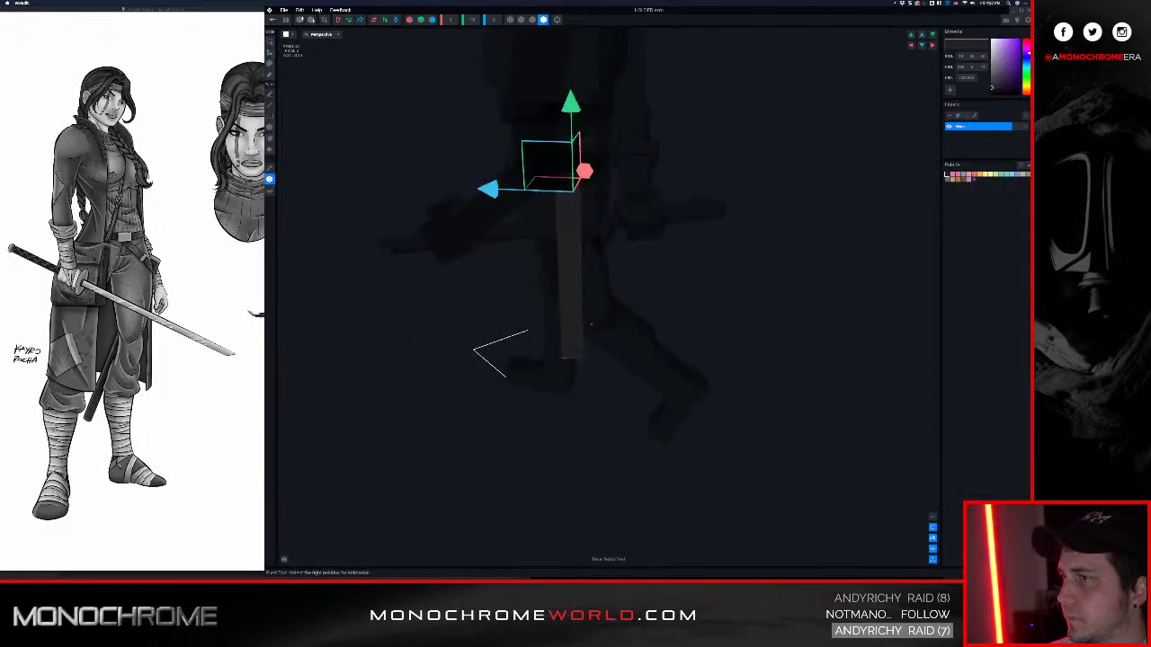
pyautogui.moveTo(573, 108); pyautogui.dragTo(573, 93)
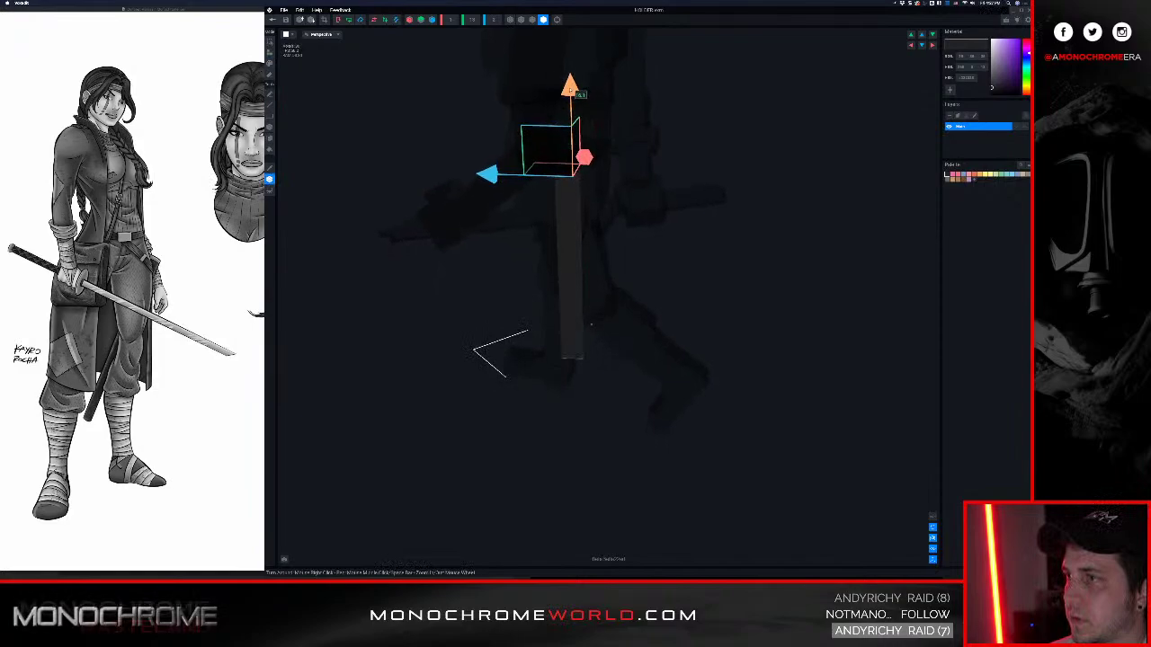
# Fine-tune the height of the holder's pivot, then save the model and return to the avatar
pyautogui.moveTo(609, 180); pyautogui.dragTo(576, 205, button='right')
pyautogui.scroll(3, 576, 205)
pyautogui.moveTo(570, 147); pyautogui.dragTo(578, 213, button='right')
pyautogui.moveTo(661, 80); pyautogui.dragTo(661, 79)
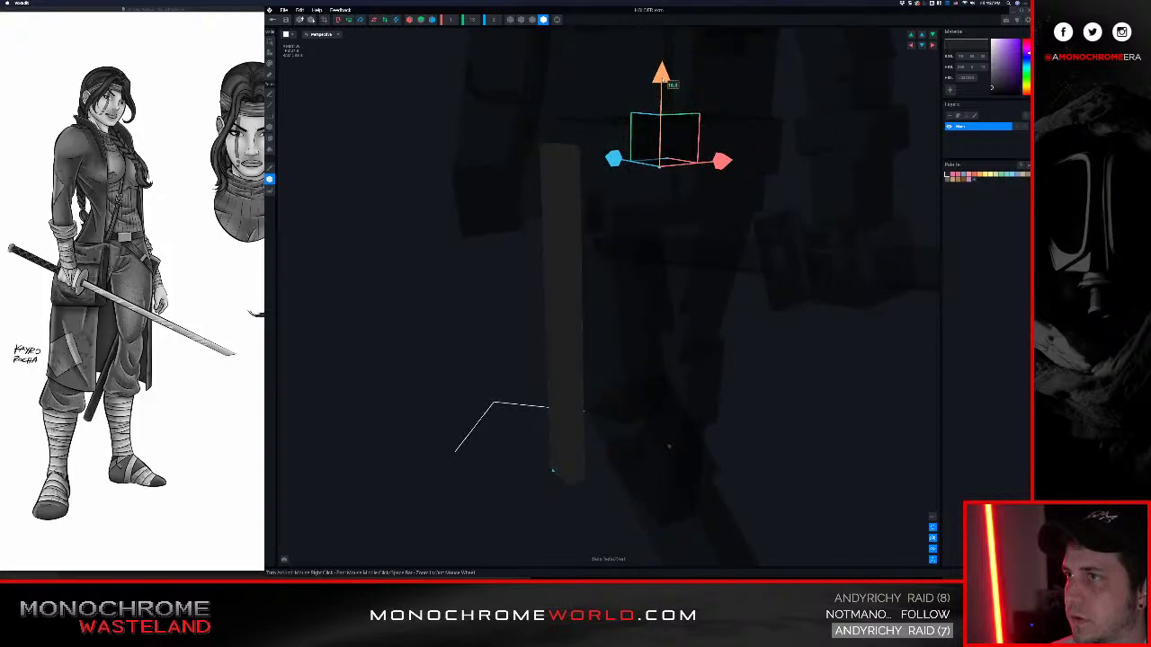
pyautogui.moveTo(552, 470); pyautogui.dragTo(412, 525, button='right')
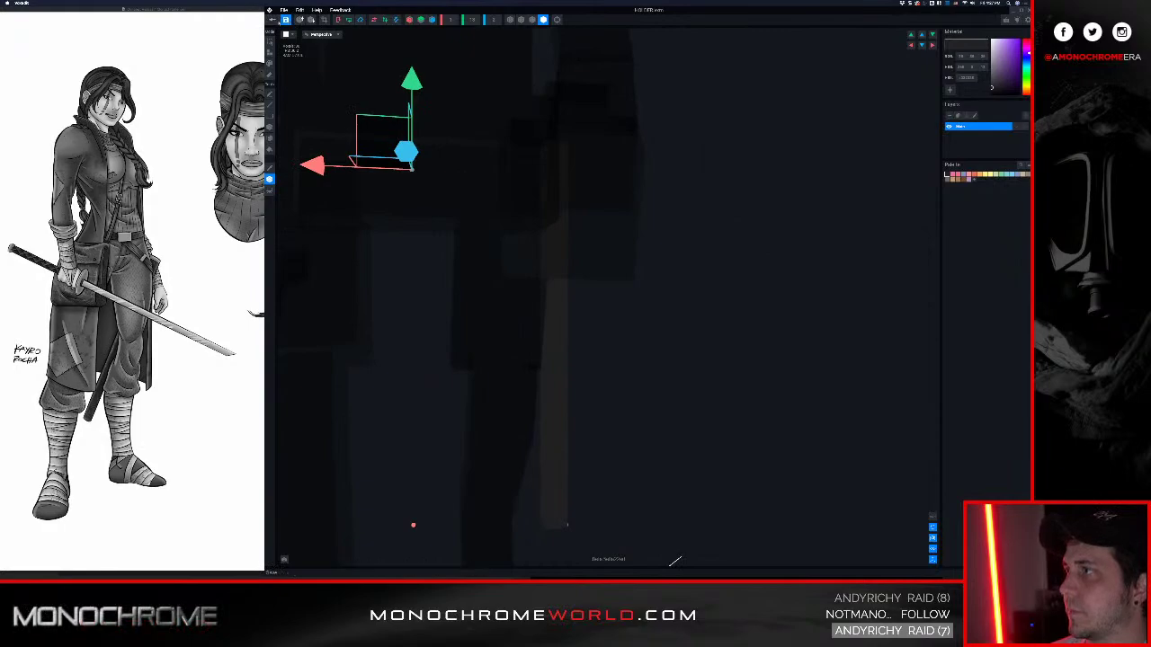
pyautogui.click(273, 20)
pyautogui.click(604, 170)
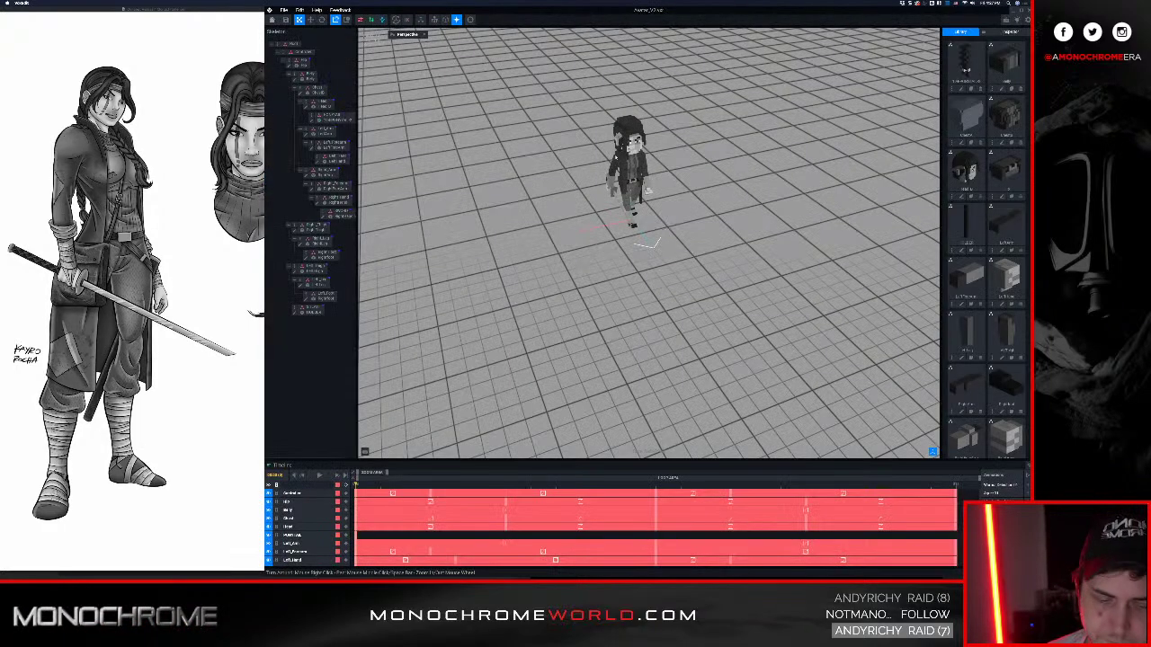
# Play the walking animation and examine the lowered holder against the hip, leg and hand from the front, back and side
pyautogui.moveTo(595, 224); pyautogui.dragTo(552, 307, button='middle')
pyautogui.scroll(5, 552, 306)
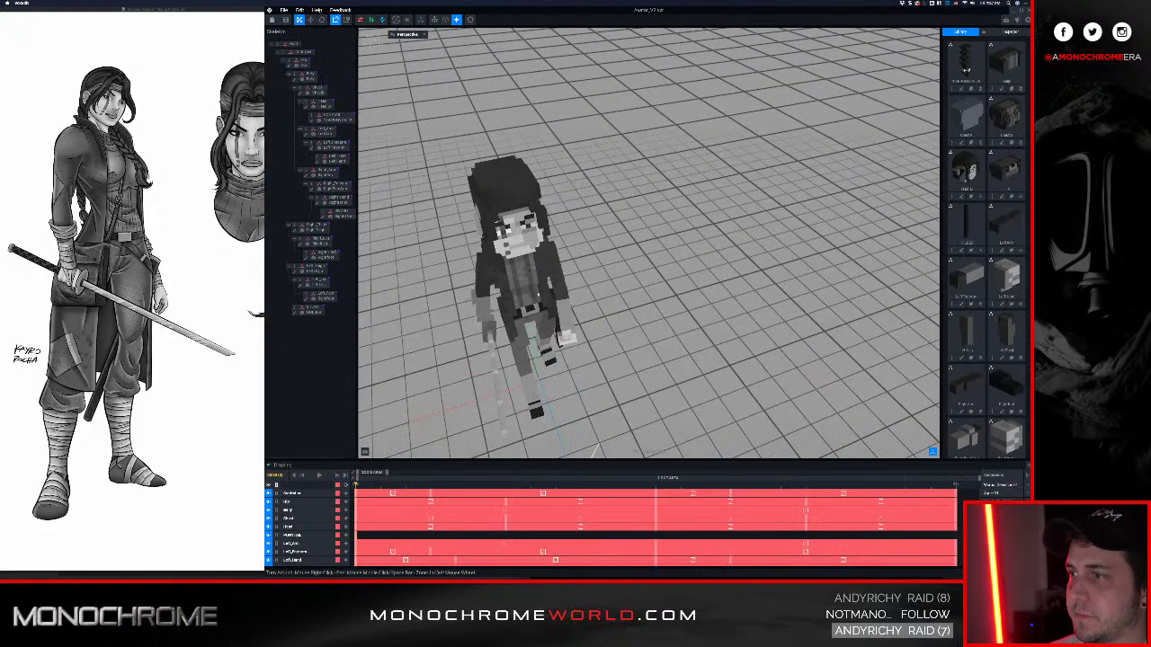
pyautogui.moveTo(552, 307); pyautogui.dragTo(527, 230, button='right')
pyautogui.press('space')
pyautogui.scroll(6, 551, 306)
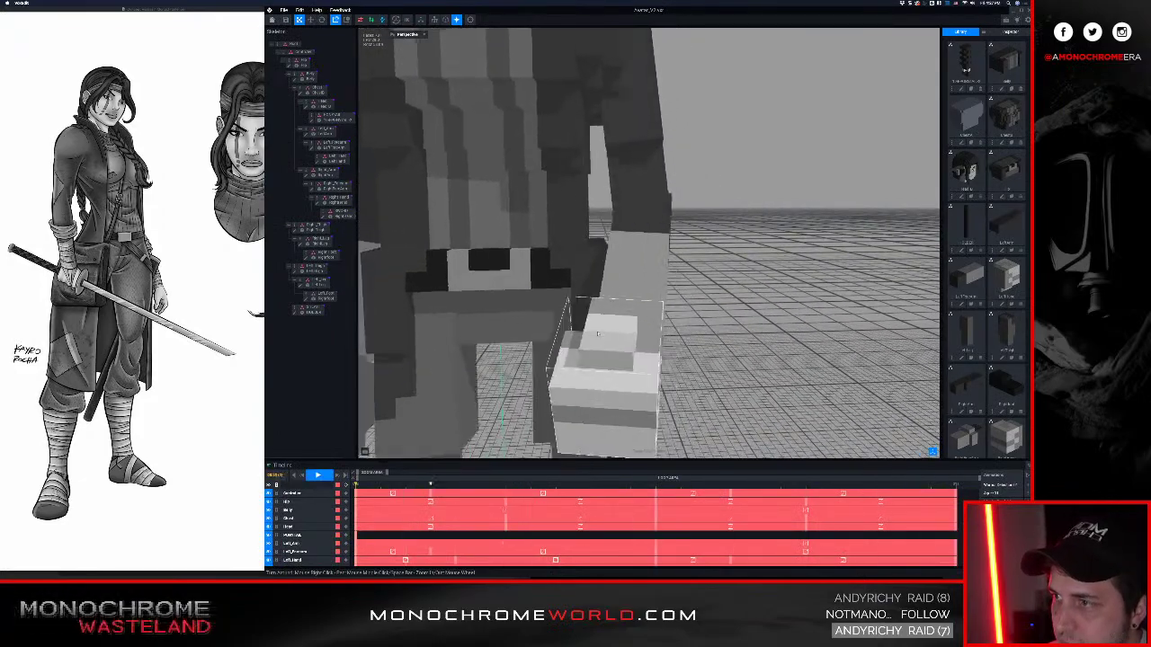
pyautogui.scroll(-4, 600, 334)
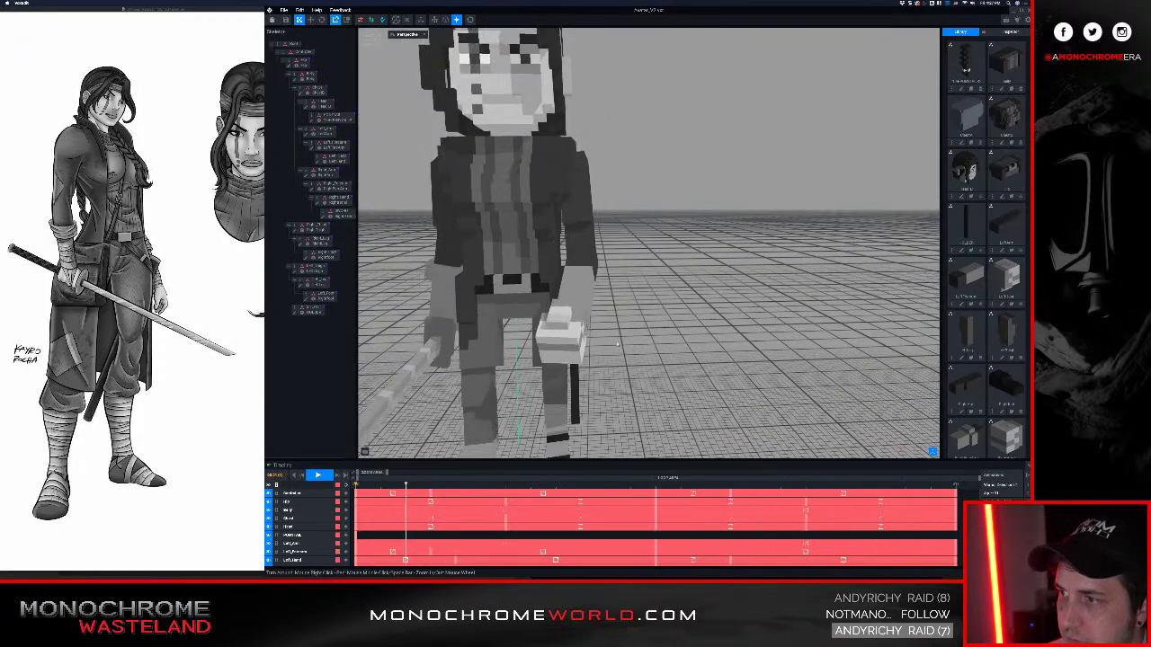
pyautogui.moveTo(630, 378); pyautogui.dragTo(567, 363, button='right')
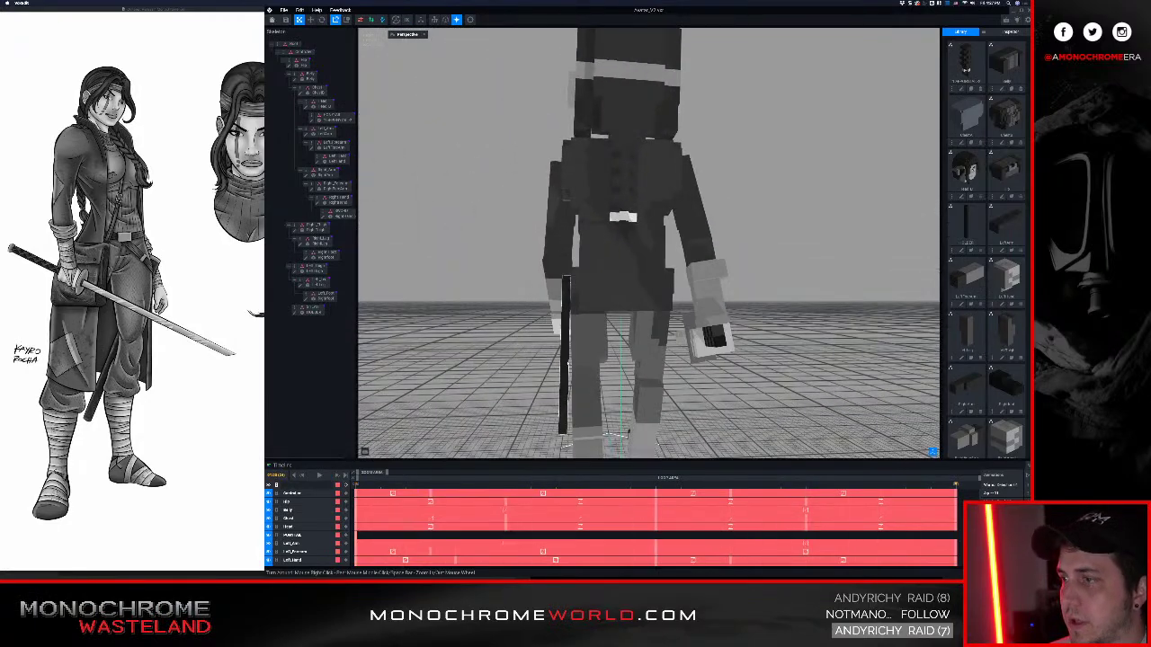
pyautogui.scroll(2, 593, 369)
pyautogui.moveTo(583, 430); pyautogui.dragTo(602, 361, button='middle')
pyautogui.moveTo(602, 361); pyautogui.dragTo(601, 361, button='right')
pyautogui.scroll(-3, 601, 362)
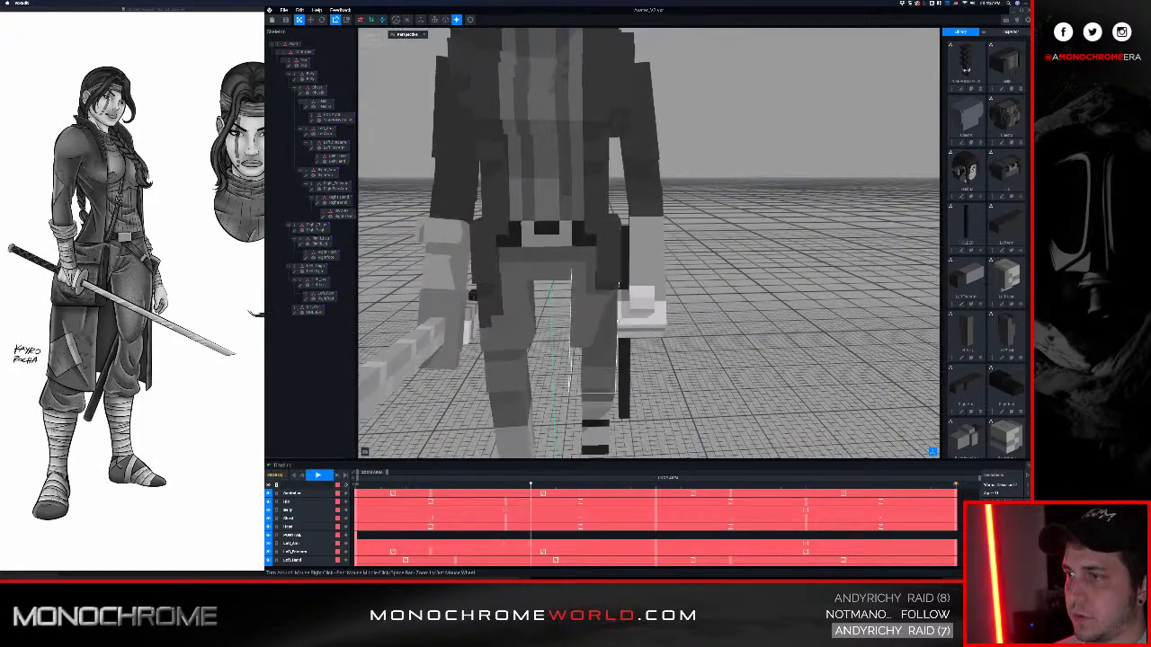
pyautogui.scroll(-3, 617, 316)
pyautogui.moveTo(618, 316); pyautogui.dragTo(617, 315, button='right')
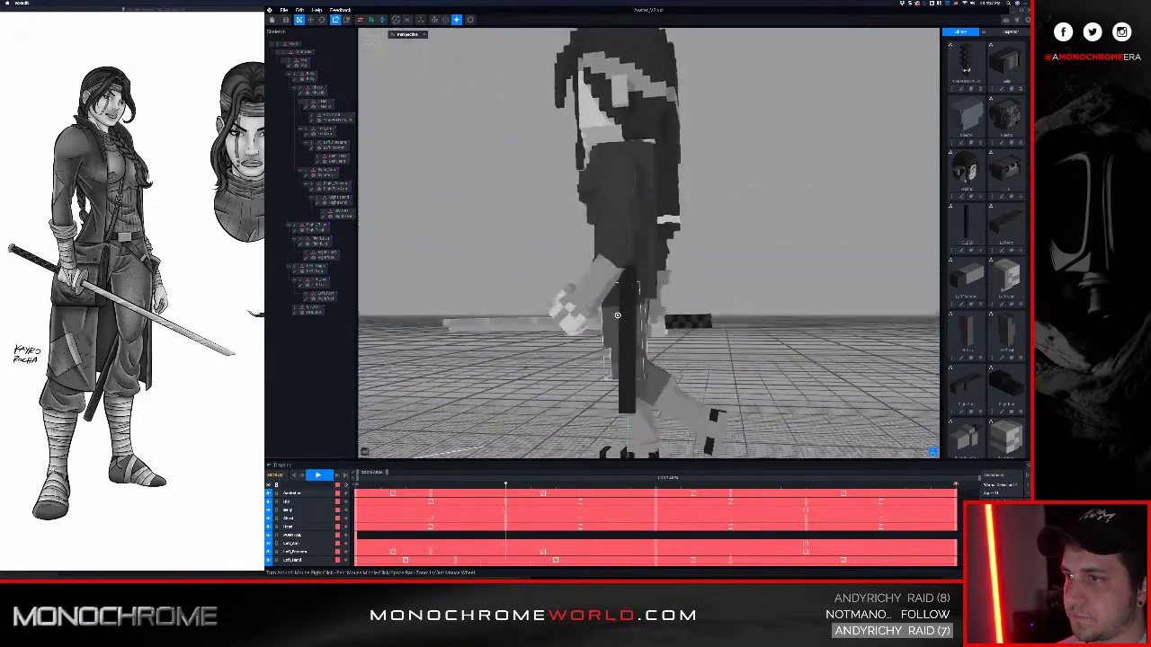
# Rotate the holder node at the hip so its lower end tilts backward, then deselect it
pyautogui.click(632, 357)
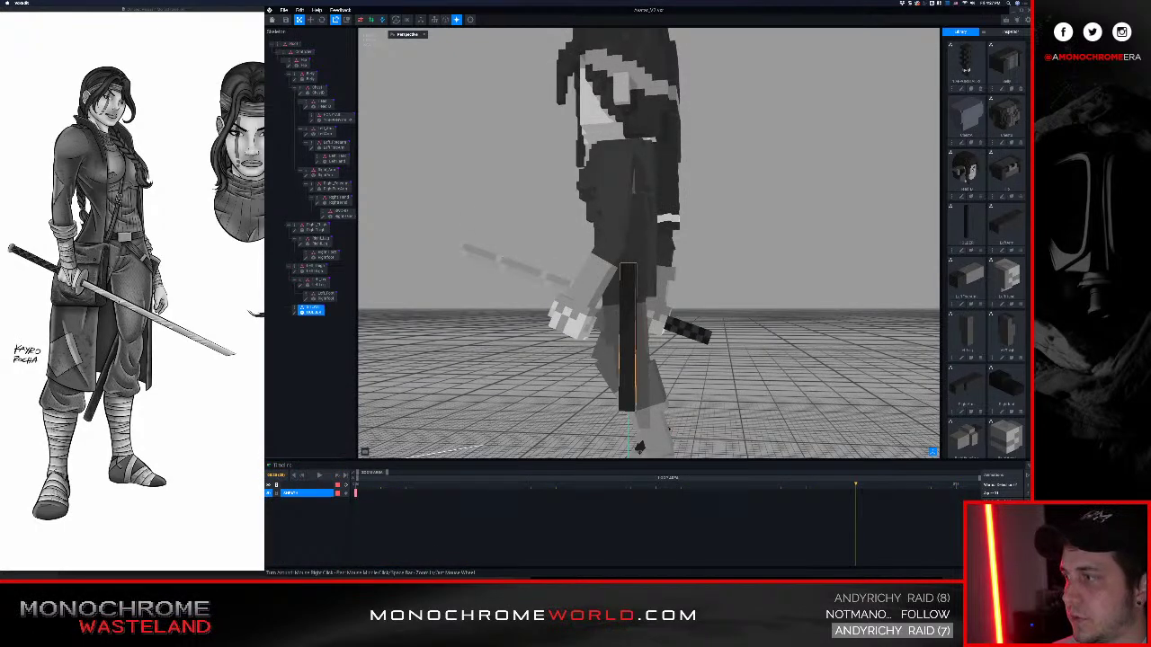
pyautogui.click(1011, 32)
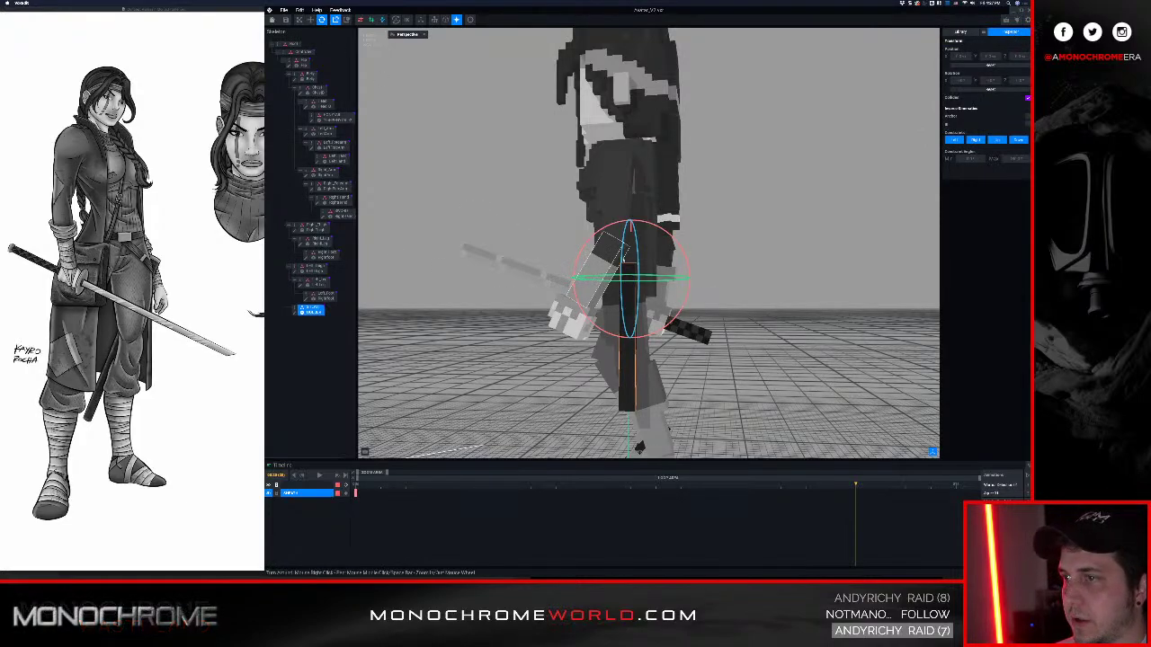
pyautogui.moveTo(682, 255)
pyautogui.mouseDown()
pyautogui.moveTo(692, 249)
pyautogui.moveTo(675, 244)
pyautogui.mouseUp()
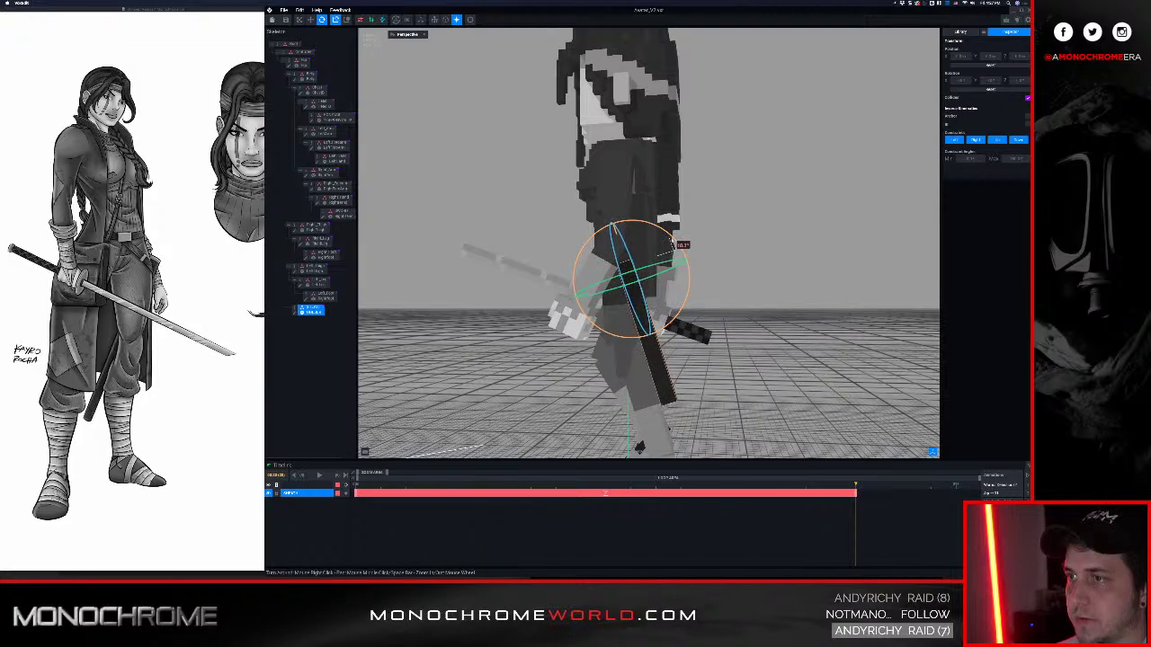
pyautogui.moveTo(671, 241); pyautogui.dragTo(673, 241)
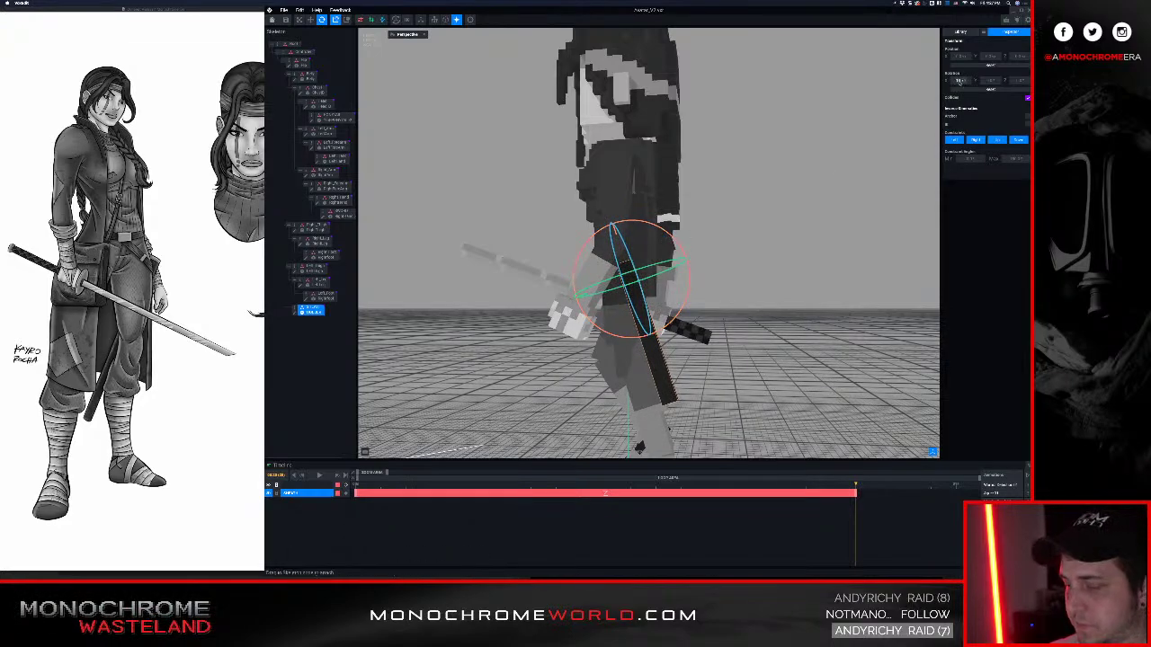
pyautogui.click(807, 345)
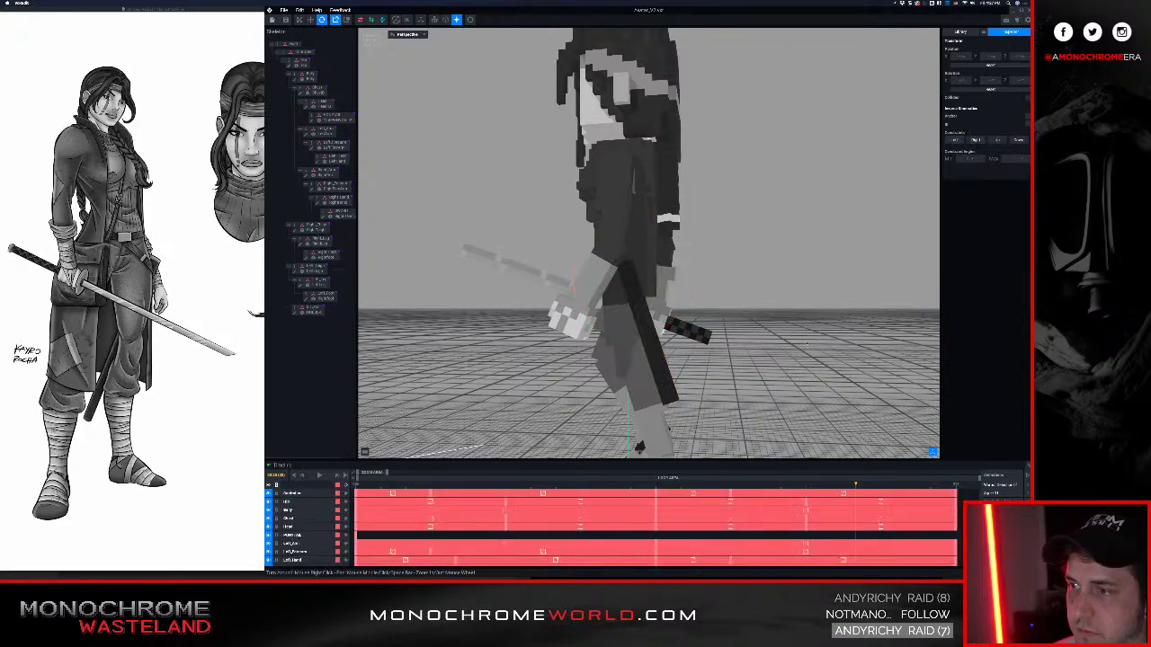
# Play the walking animation and examine the rotated holder's clearance from the hip and left hand, from the front and behind
pyautogui.moveTo(636, 334); pyautogui.dragTo(746, 355, button='right')
pyautogui.press('space')
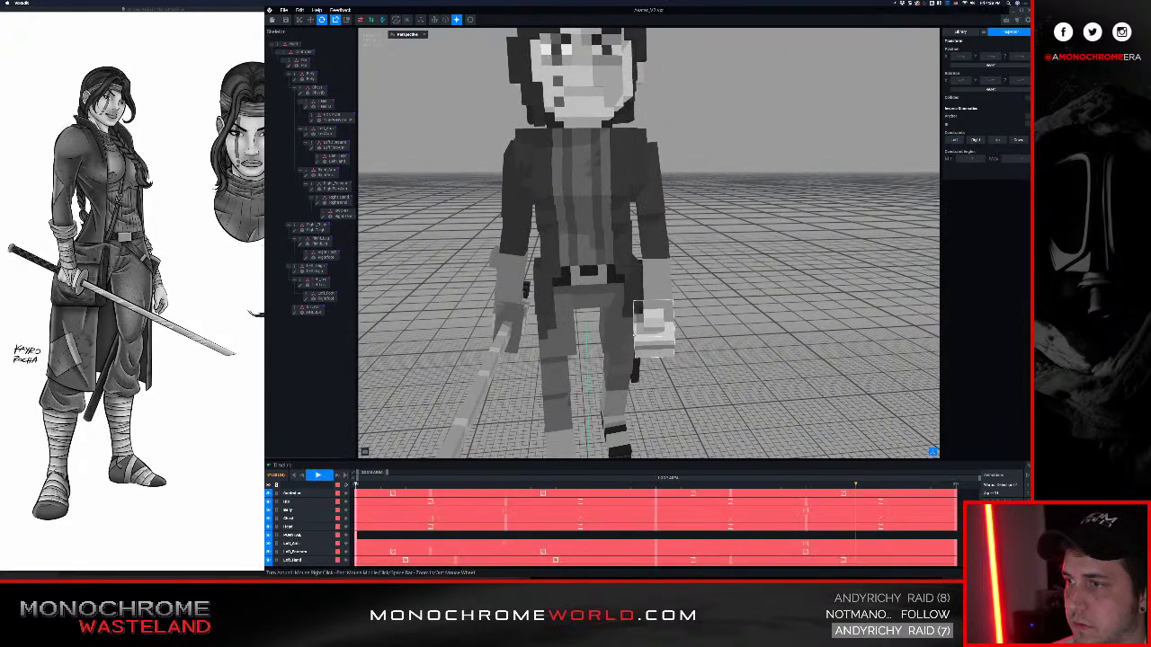
pyautogui.scroll(5, 642, 294)
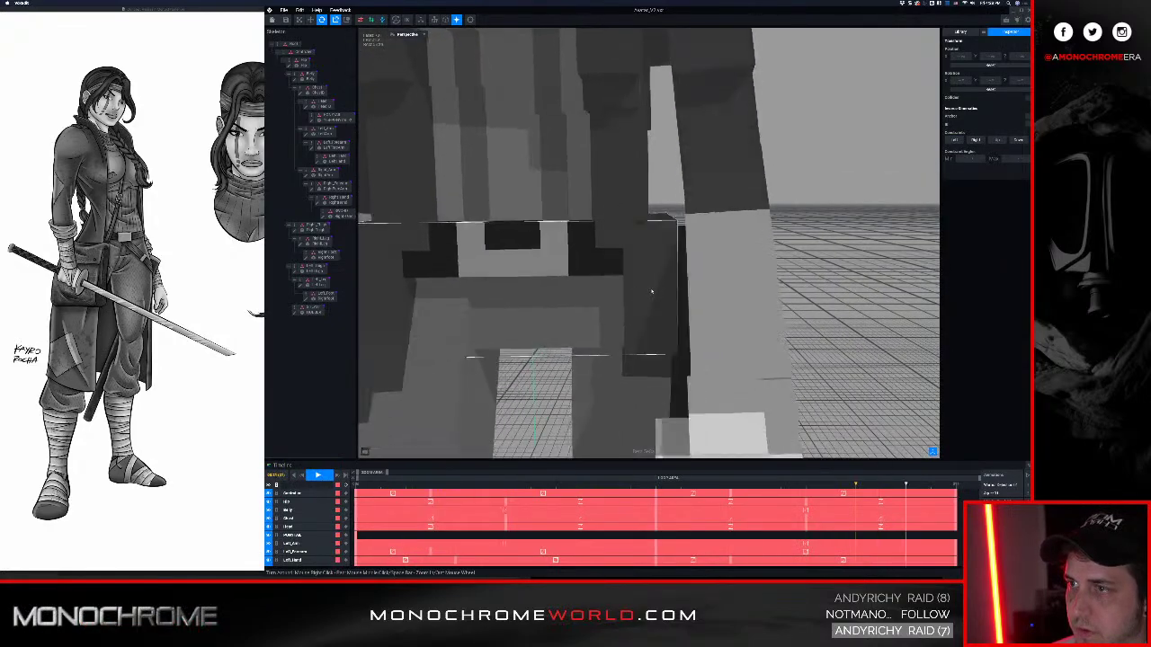
pyautogui.scroll(-5, 648, 293)
pyautogui.scroll(8, 657, 295)
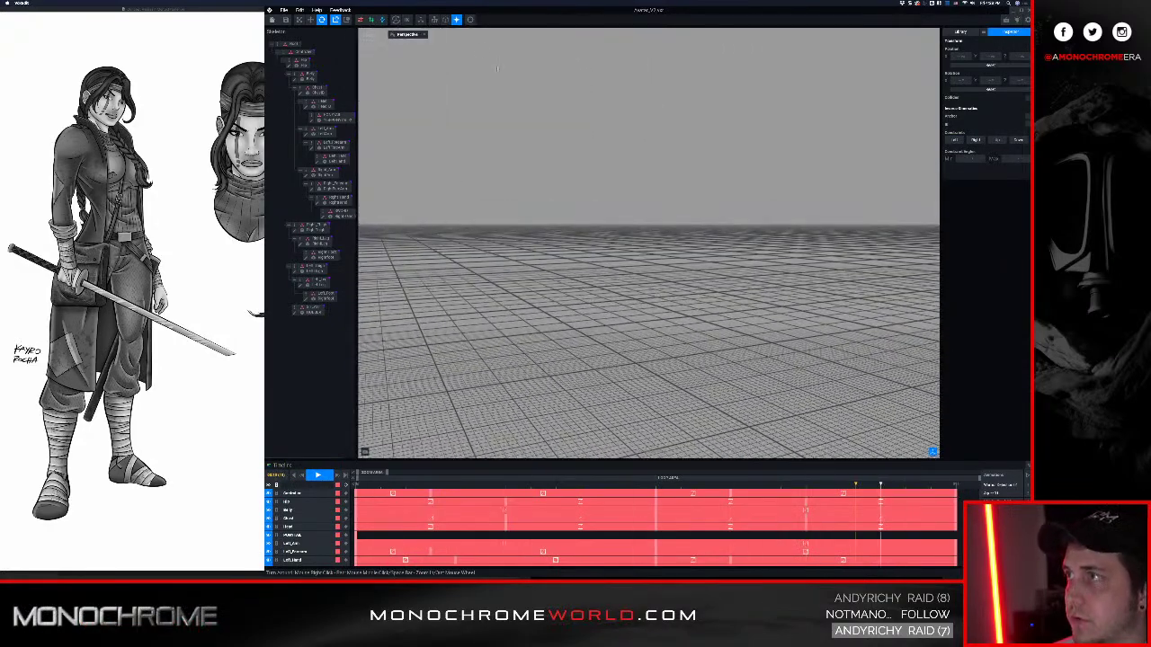
pyautogui.click(470, 20)
pyautogui.scroll(10, 648, 243)
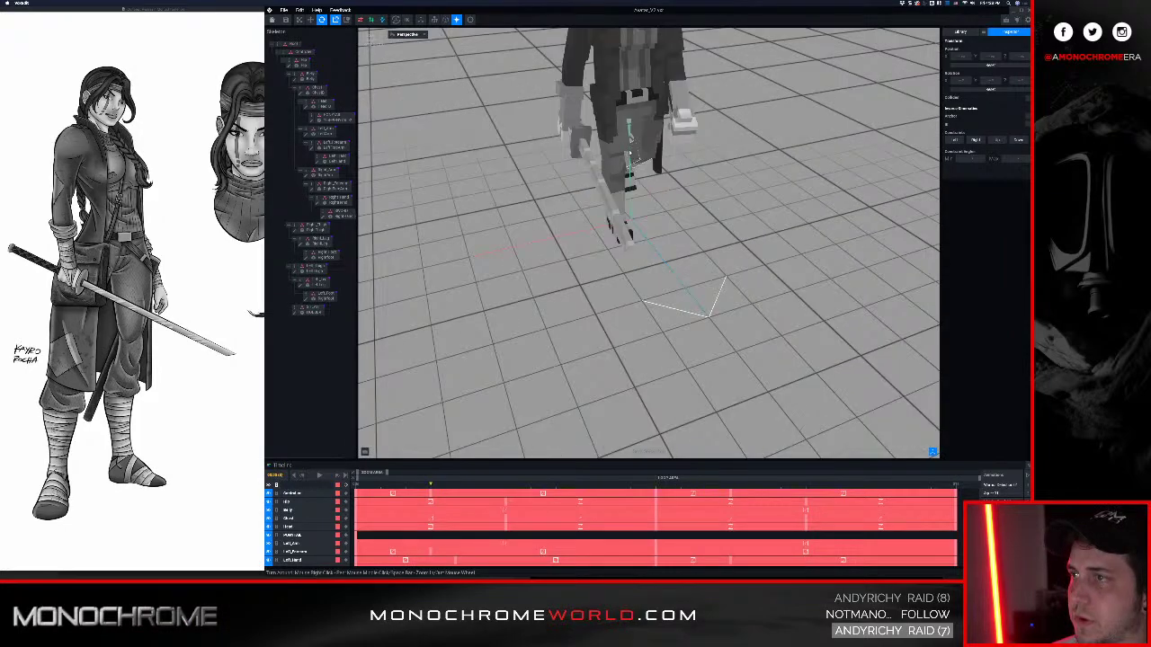
pyautogui.moveTo(646, 141); pyautogui.dragTo(663, 152, button='right')
pyautogui.press('space')
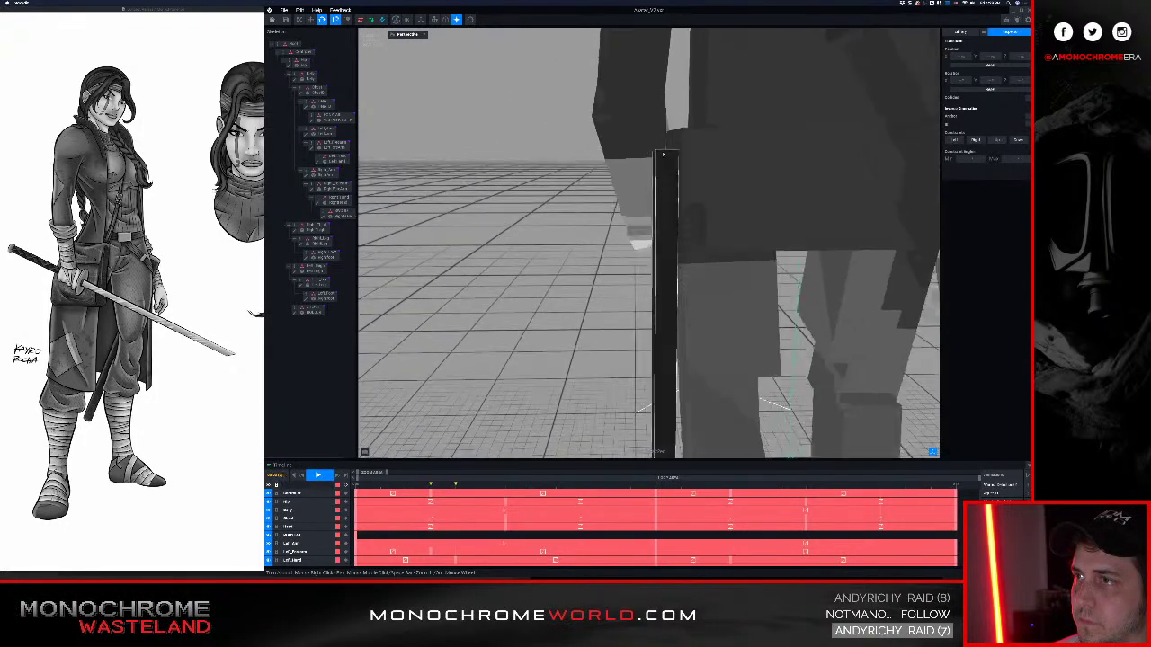
pyautogui.press('space')
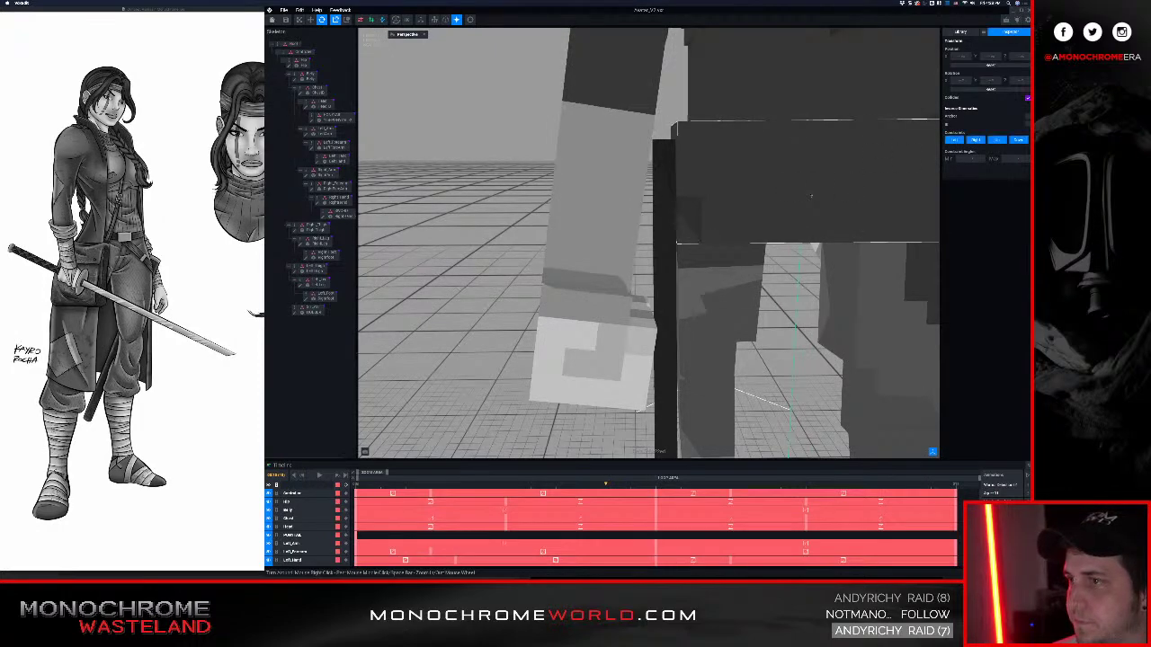
# Delete the holder node's later keyframe and rotate the holder at the first frame so its lower end tilts backward
pyautogui.click(811, 196)
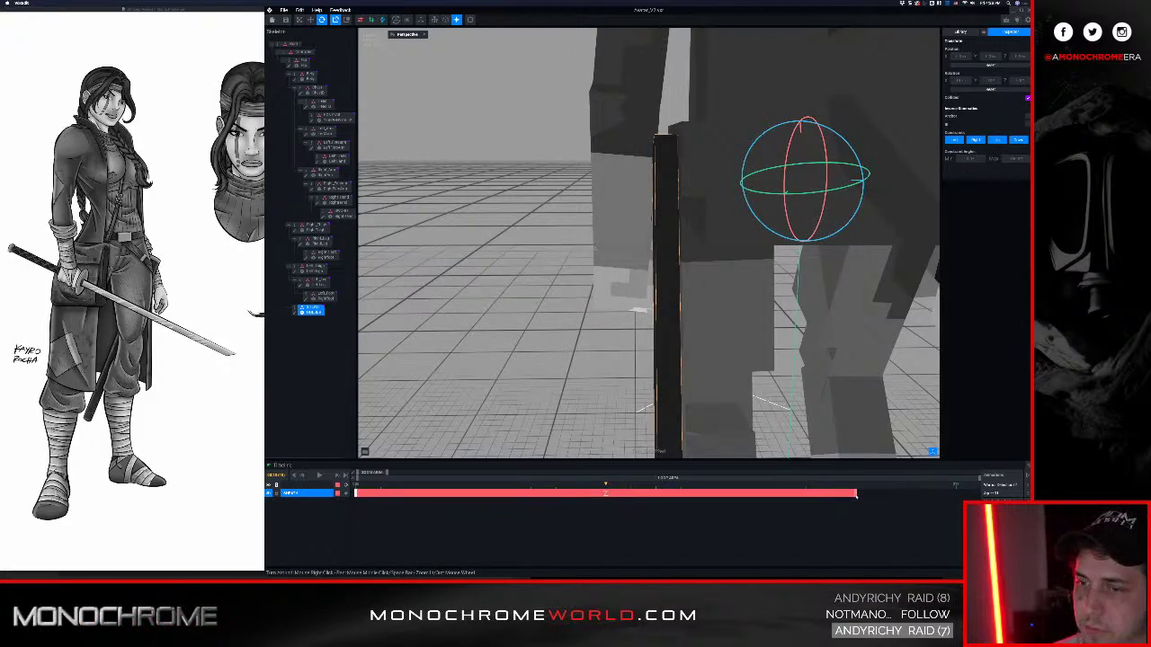
pyautogui.press('Delete')
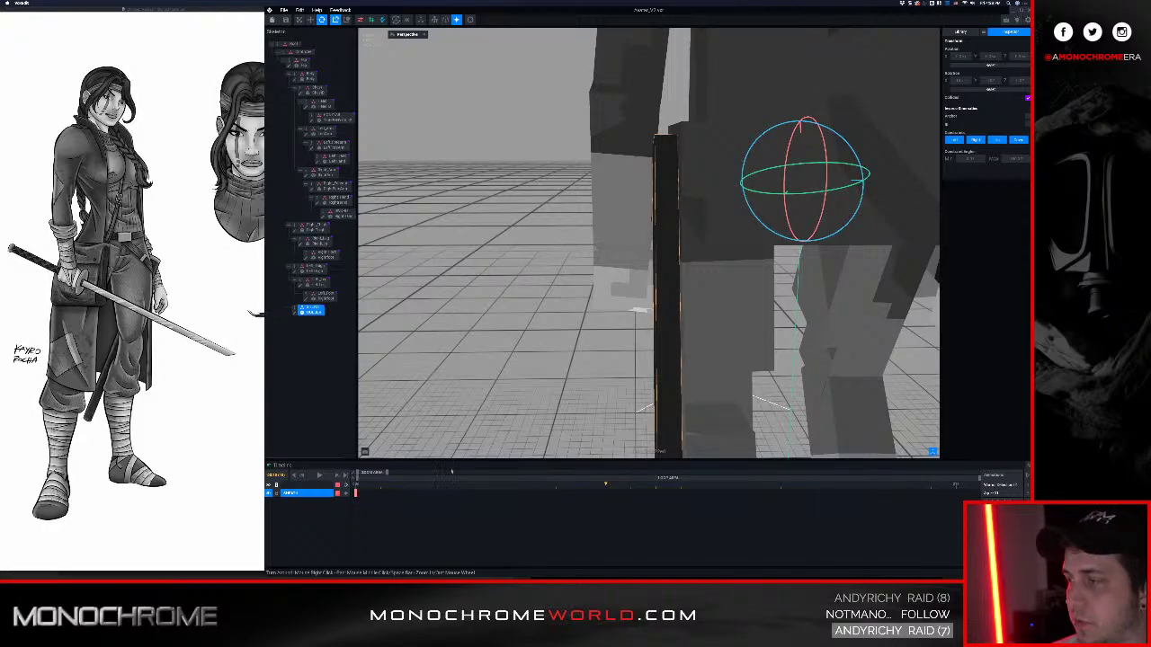
pyautogui.moveTo(381, 484); pyautogui.dragTo(355, 484)
pyautogui.moveTo(670, 139); pyautogui.dragTo(710, 189, button='right')
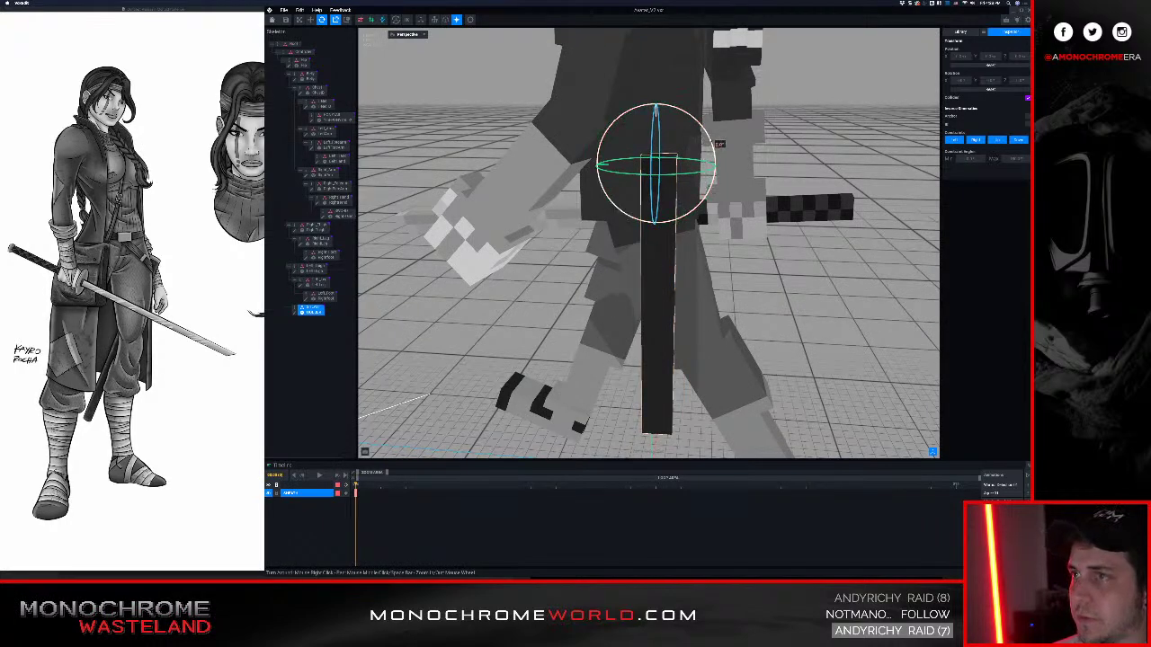
pyautogui.moveTo(710, 142); pyautogui.dragTo(701, 109)
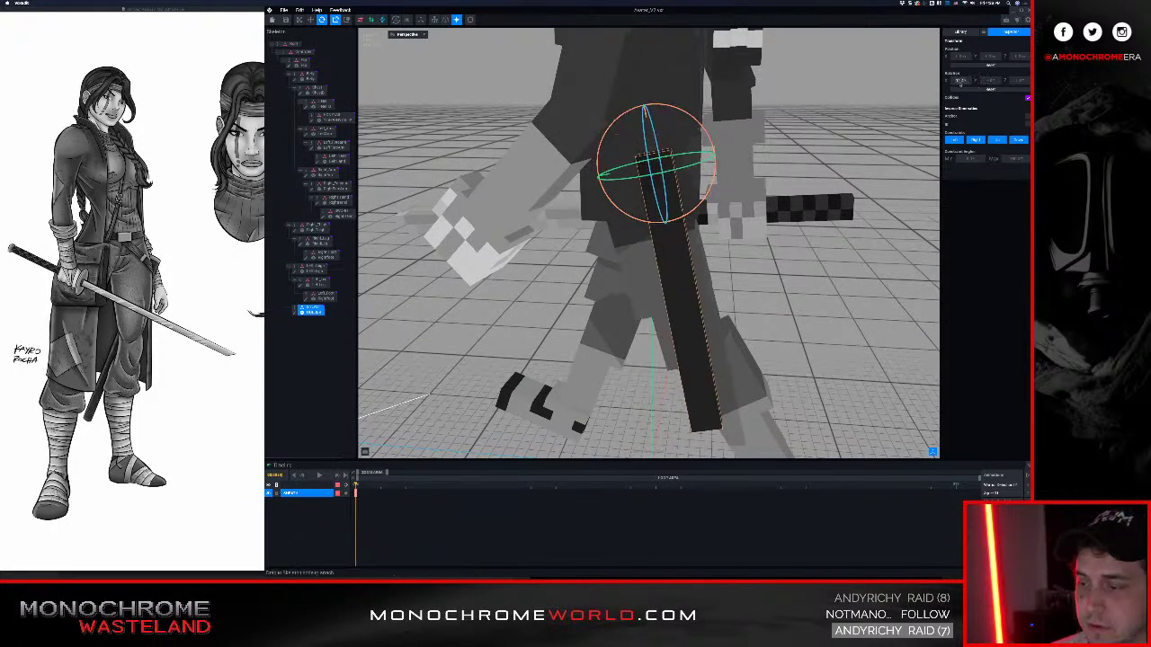
# Open the holder model, shift its pivot horizontally to the middle of the holder's width, then save and return to the avatar
pyautogui.scroll(5, 960, 83)
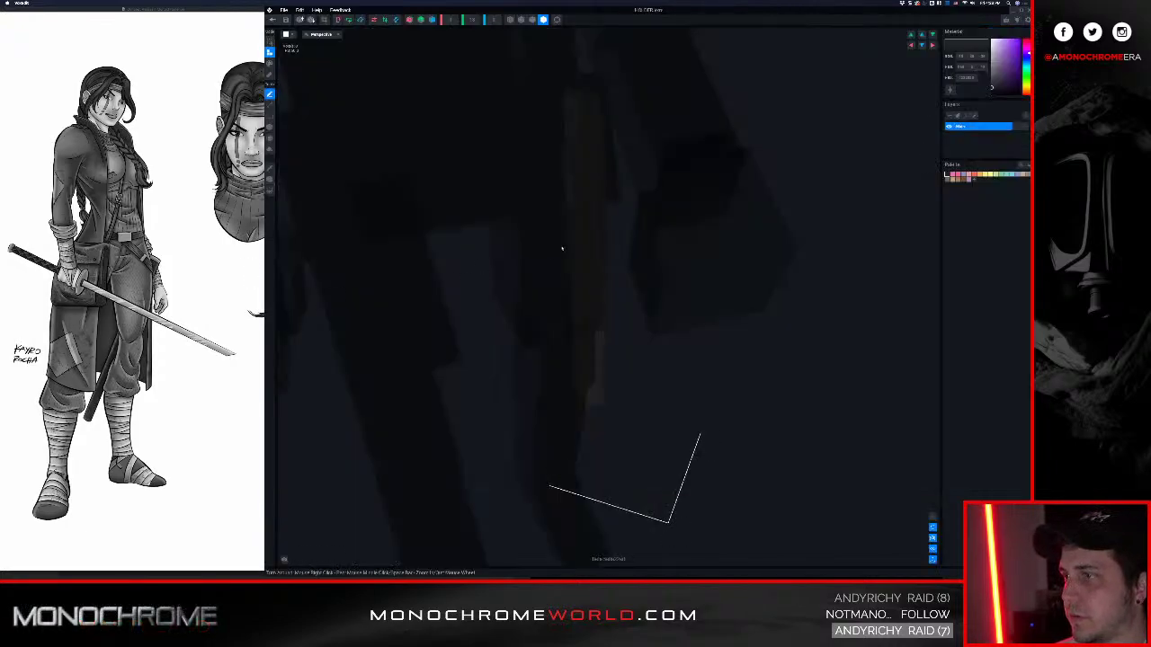
pyautogui.moveTo(562, 248); pyautogui.dragTo(559, 246, button='right')
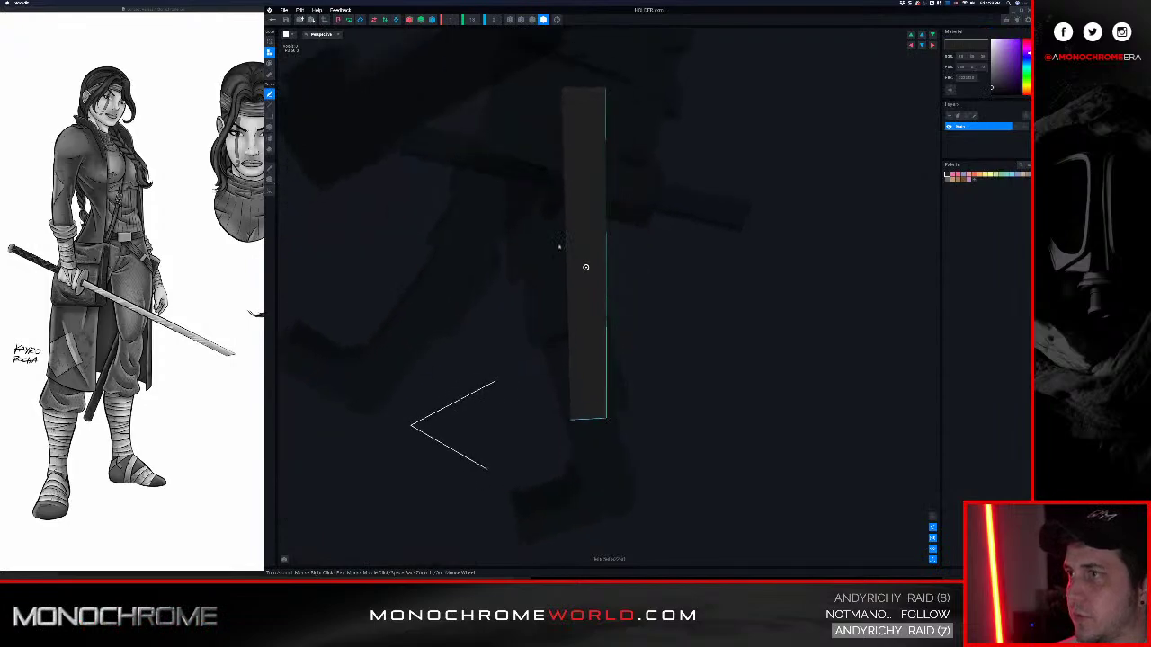
pyautogui.click(270, 179)
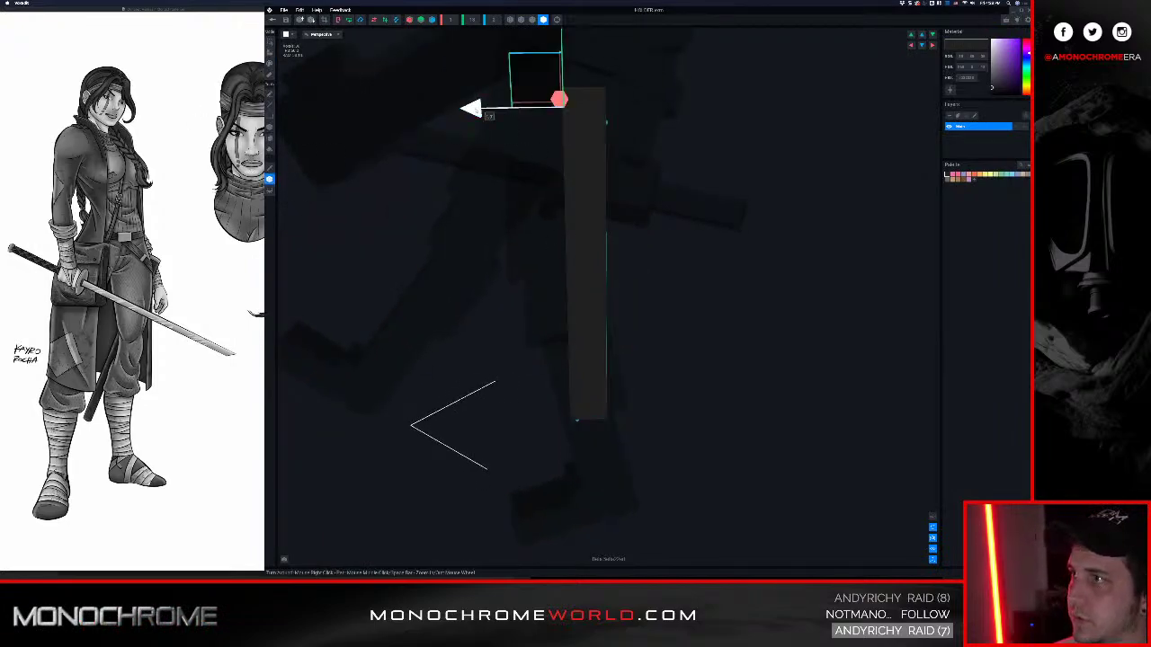
pyautogui.moveTo(489, 113); pyautogui.dragTo(497, 114)
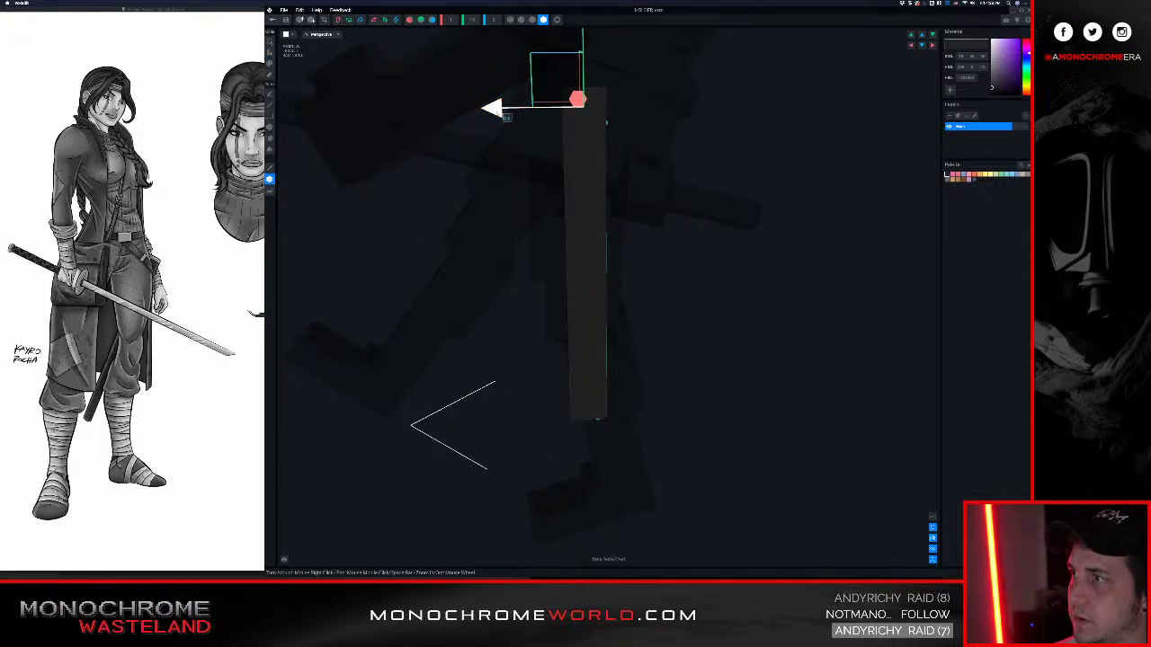
pyautogui.click(274, 20)
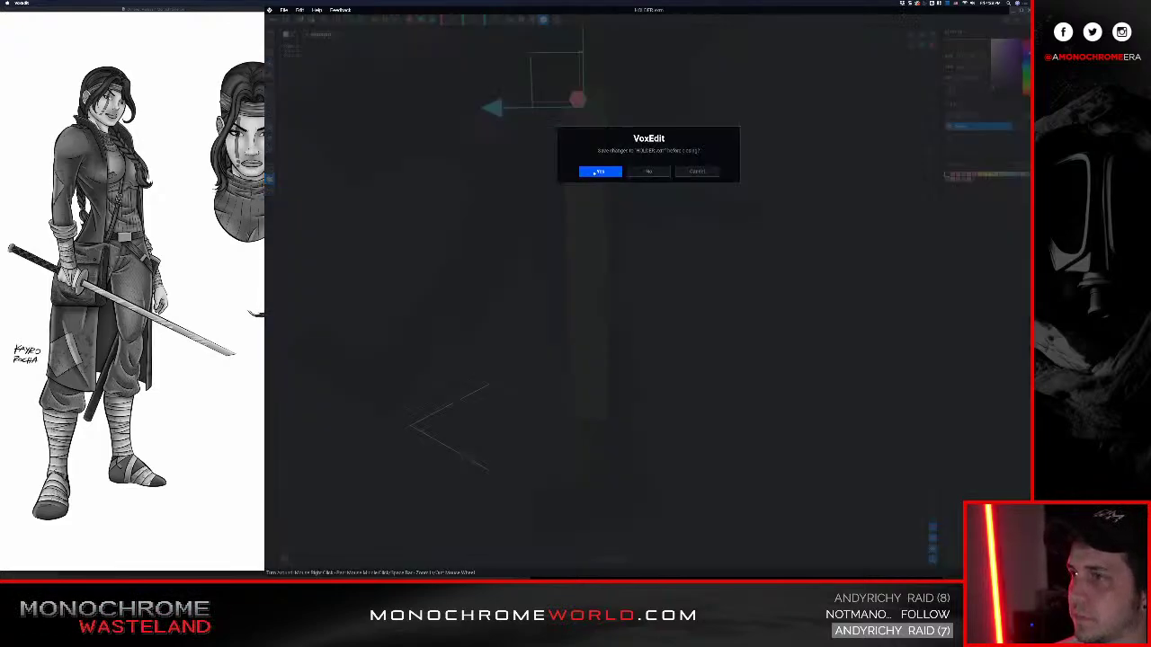
pyautogui.click(595, 171)
# Play the walking animation and examine the tilted holder beside the left hand from the front
pyautogui.scroll(5, 642, 282)
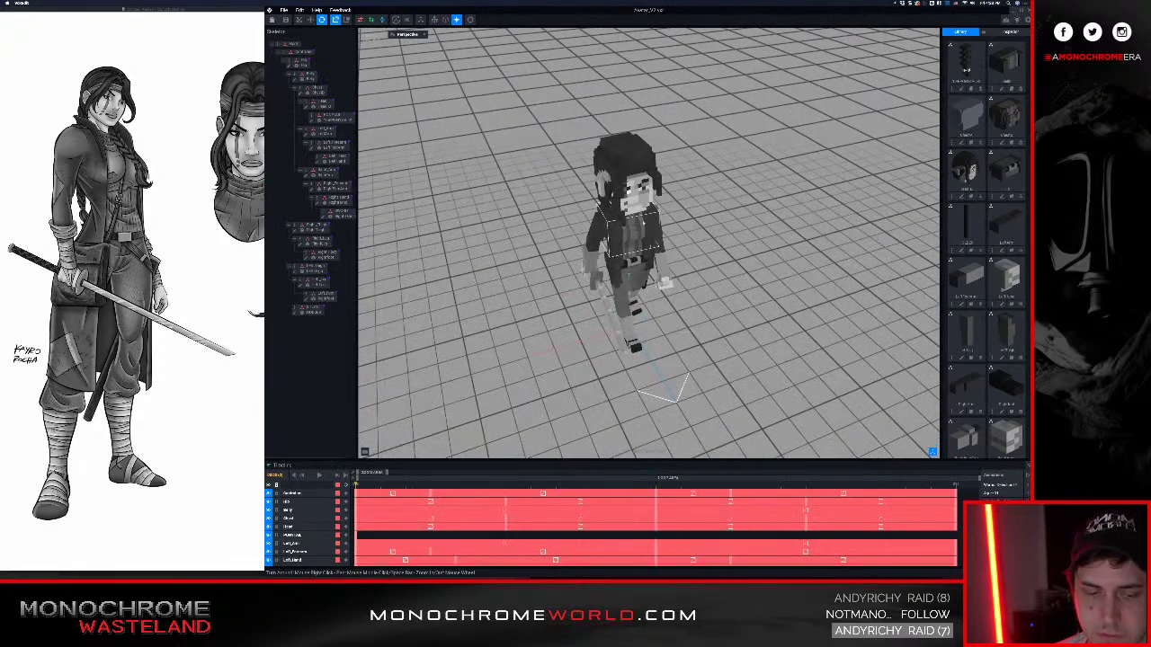
pyautogui.moveTo(642, 282); pyautogui.dragTo(585, 220, button='right')
pyautogui.scroll(5, 686, 290)
pyautogui.moveTo(773, 289); pyautogui.dragTo(724, 340, button='right')
pyautogui.scroll(-5, 724, 340)
pyautogui.press('space')
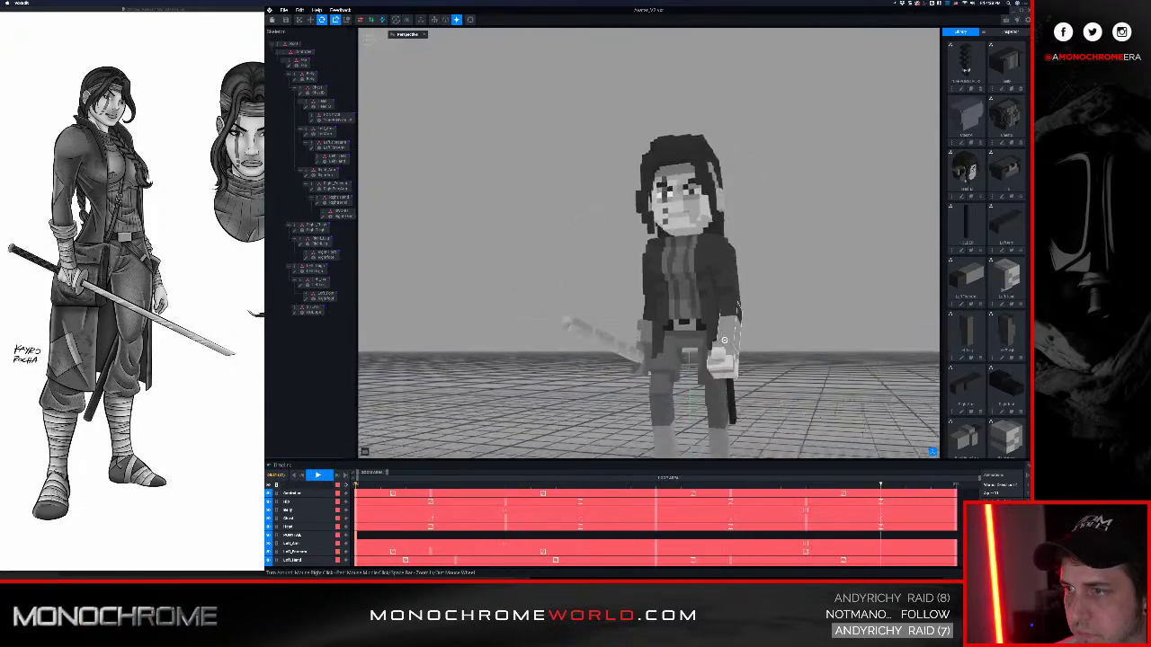
pyautogui.moveTo(725, 340); pyautogui.dragTo(728, 352, button='right')
pyautogui.press('space')
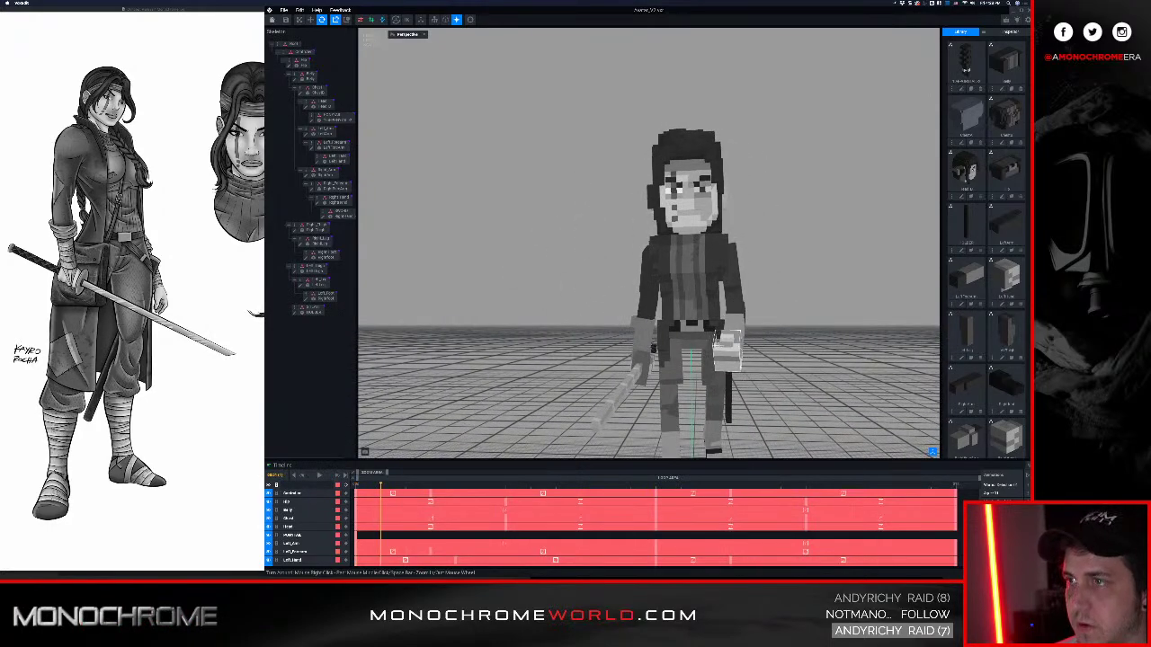
# Inspect the holder's fit against the hip and belt up close, from the front and the left side
pyautogui.moveTo(728, 352); pyautogui.dragTo(589, 267, button='middle')
pyautogui.scroll(5, 589, 268)
pyautogui.scroll(-3, 575, 265)
pyautogui.moveTo(548, 248); pyautogui.dragTo(568, 269, button='right')
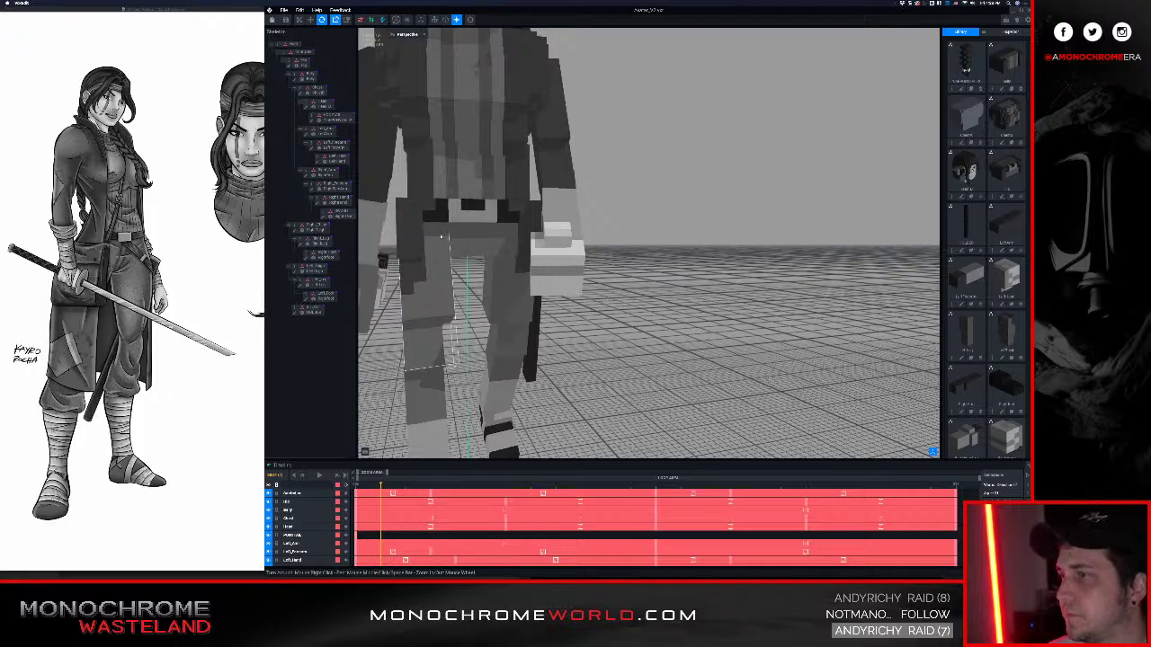
pyautogui.moveTo(441, 237); pyautogui.dragTo(517, 258, button='right')
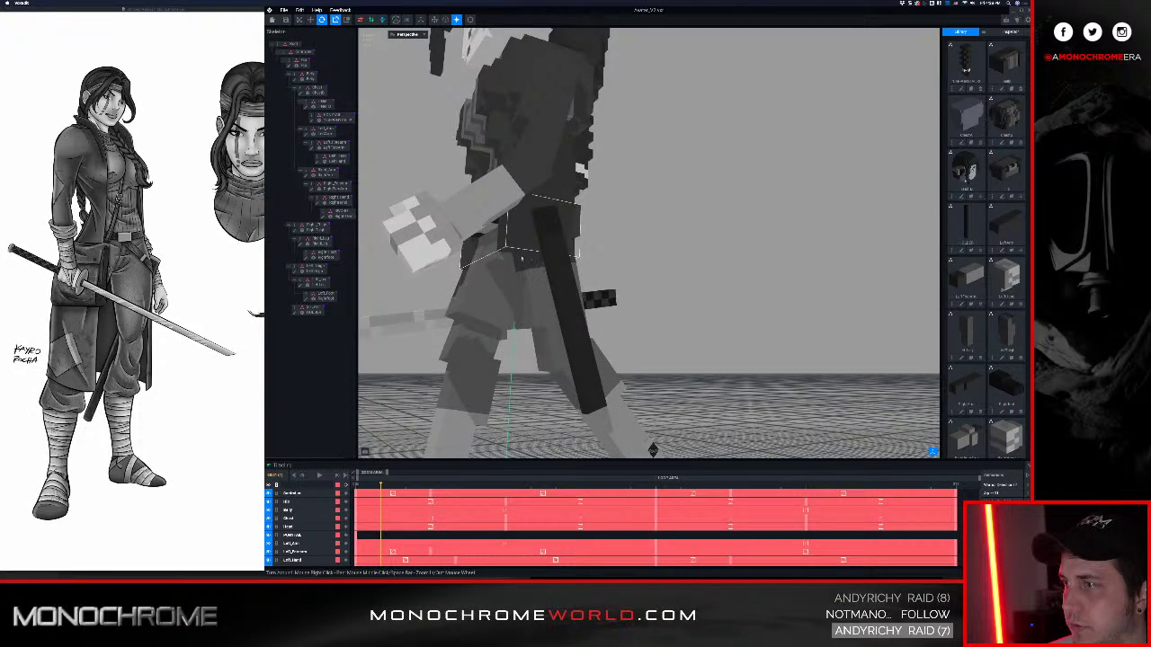
pyautogui.scroll(5, 522, 259)
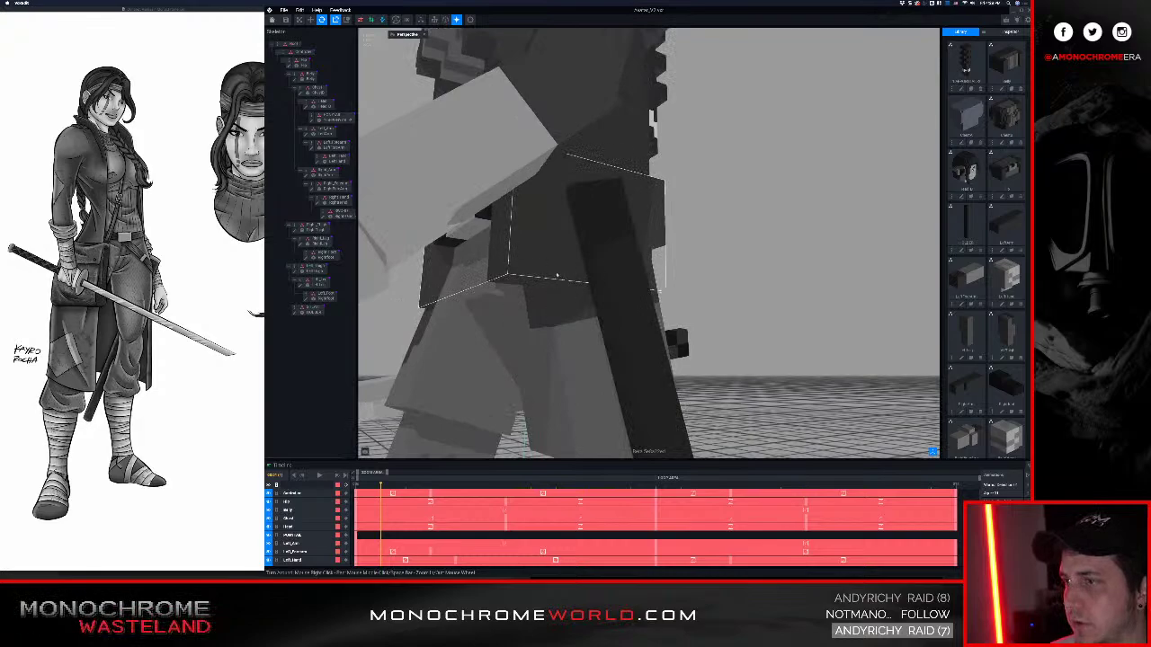
pyautogui.moveTo(556, 275); pyautogui.dragTo(527, 241, button='right')
# Open the hip model and paint a dark second belt stepping down from beneath the buckle and along the left side
pyautogui.click(400, 158)
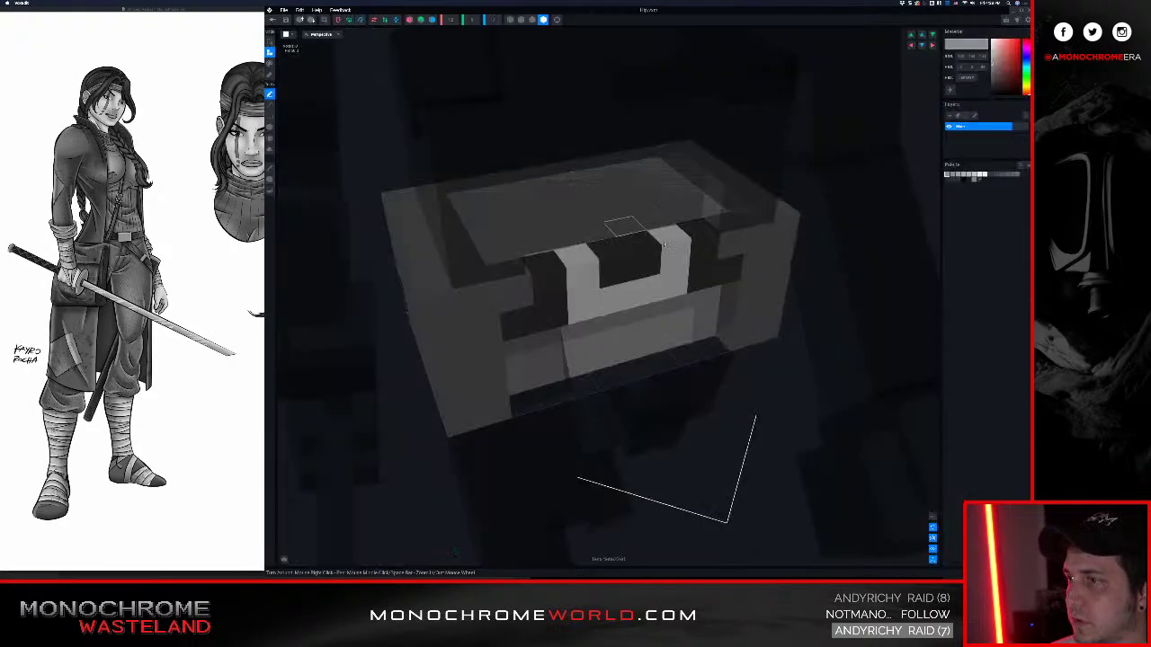
pyautogui.moveTo(626, 226); pyautogui.dragTo(726, 252, button='right')
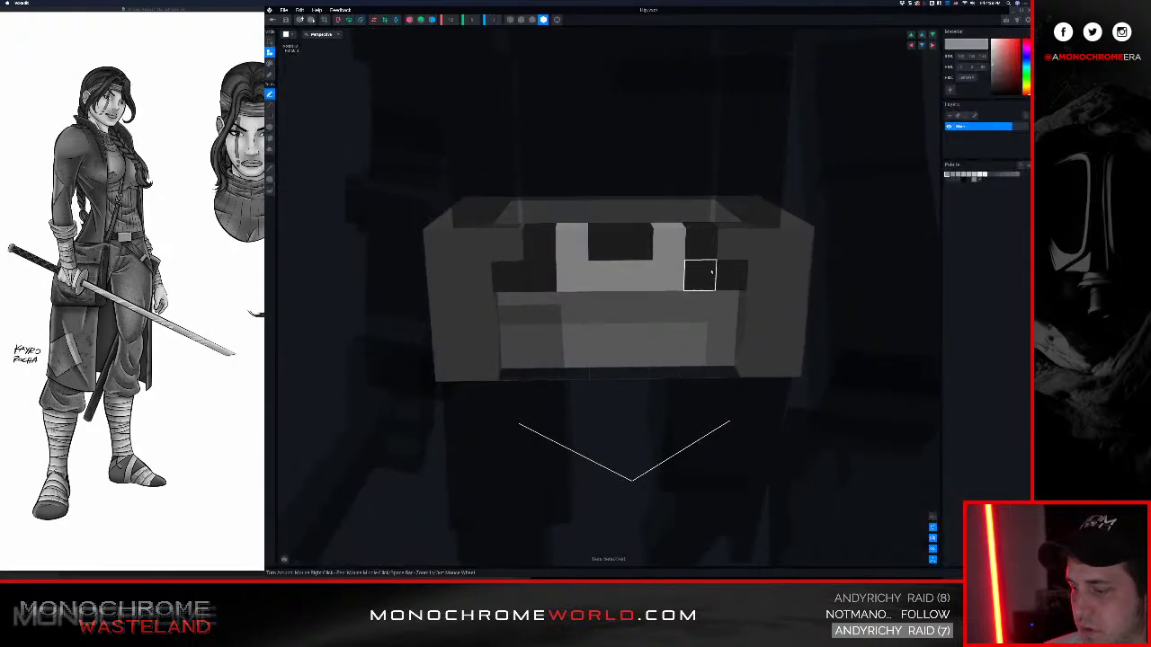
pyautogui.moveTo(760, 306); pyautogui.dragTo(871, 271, button='right')
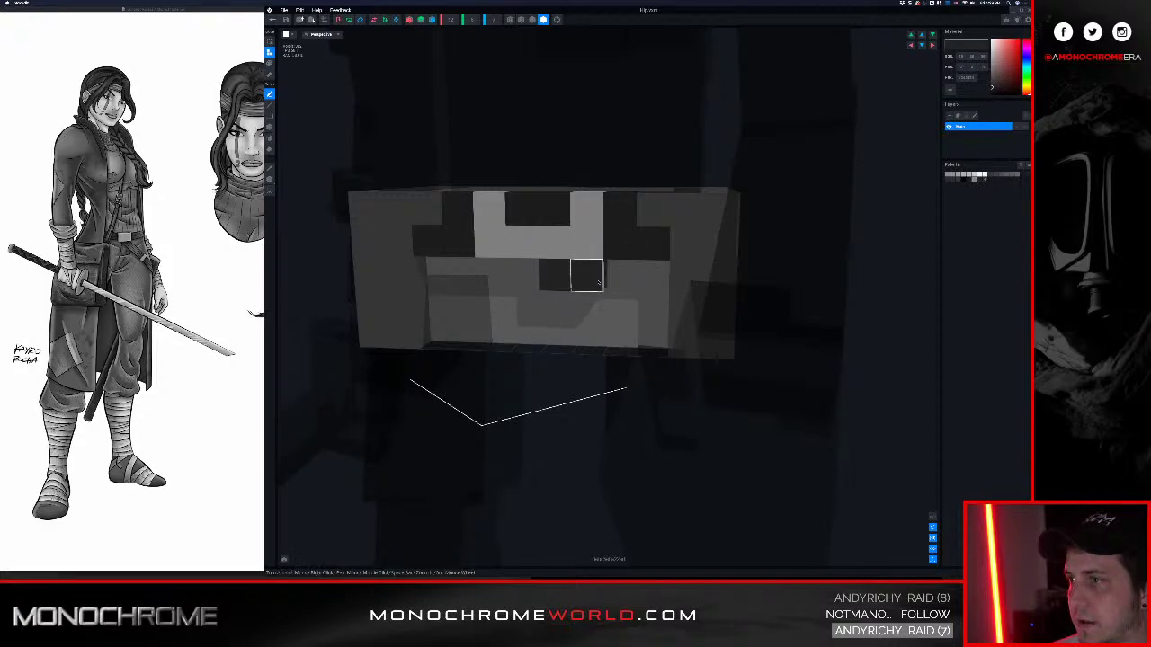
pyautogui.moveTo(598, 283); pyautogui.dragTo(632, 277, button='right')
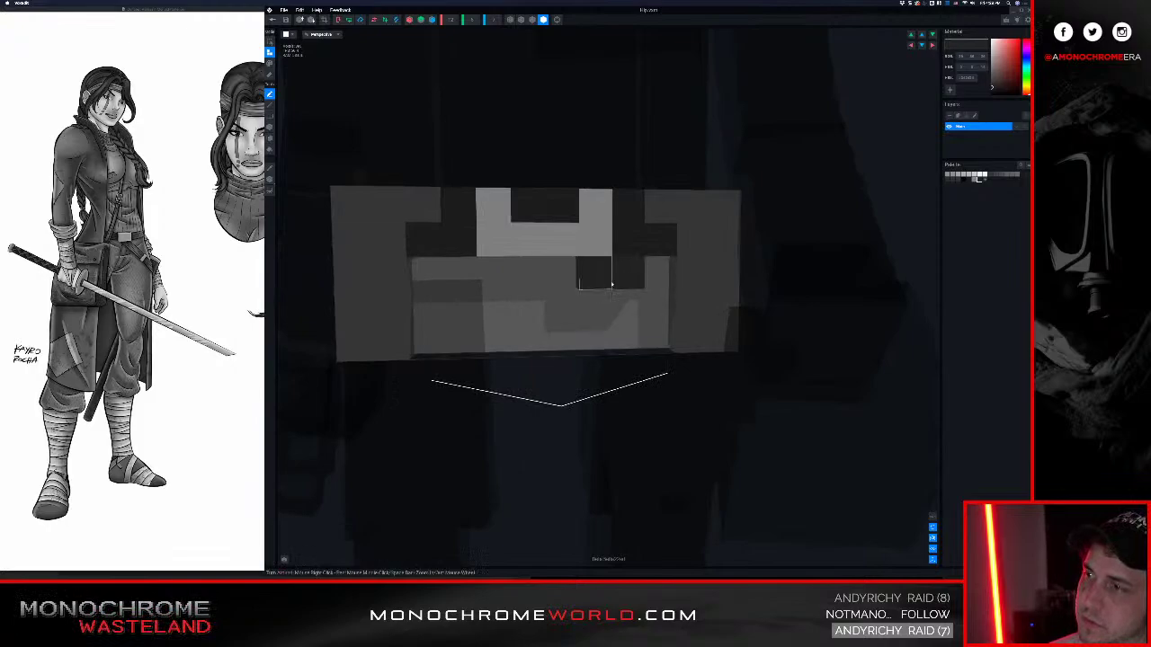
pyautogui.moveTo(639, 288); pyautogui.dragTo(730, 314, button='right')
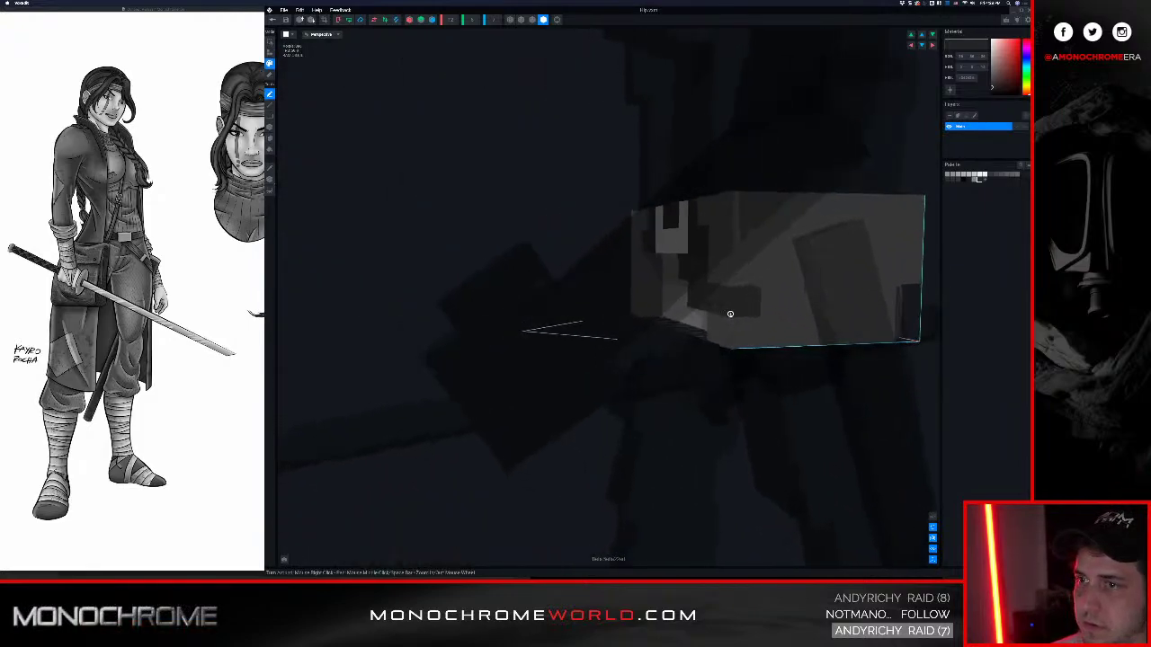
pyautogui.moveTo(815, 310); pyautogui.dragTo(910, 312, button='right')
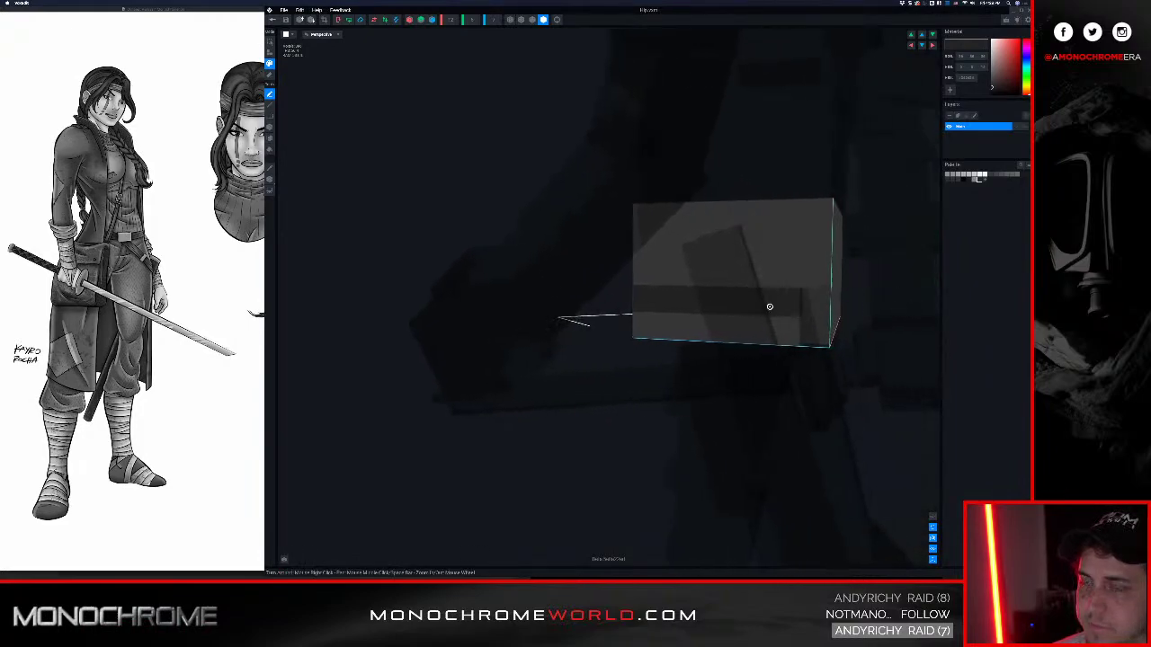
# Continue the dark second belt as a one-voxel-high strip across the back of the hip
pyautogui.moveTo(768, 307); pyautogui.dragTo(815, 313, button='right')
pyautogui.moveTo(932, 315); pyautogui.dragTo(812, 309, button='middle')
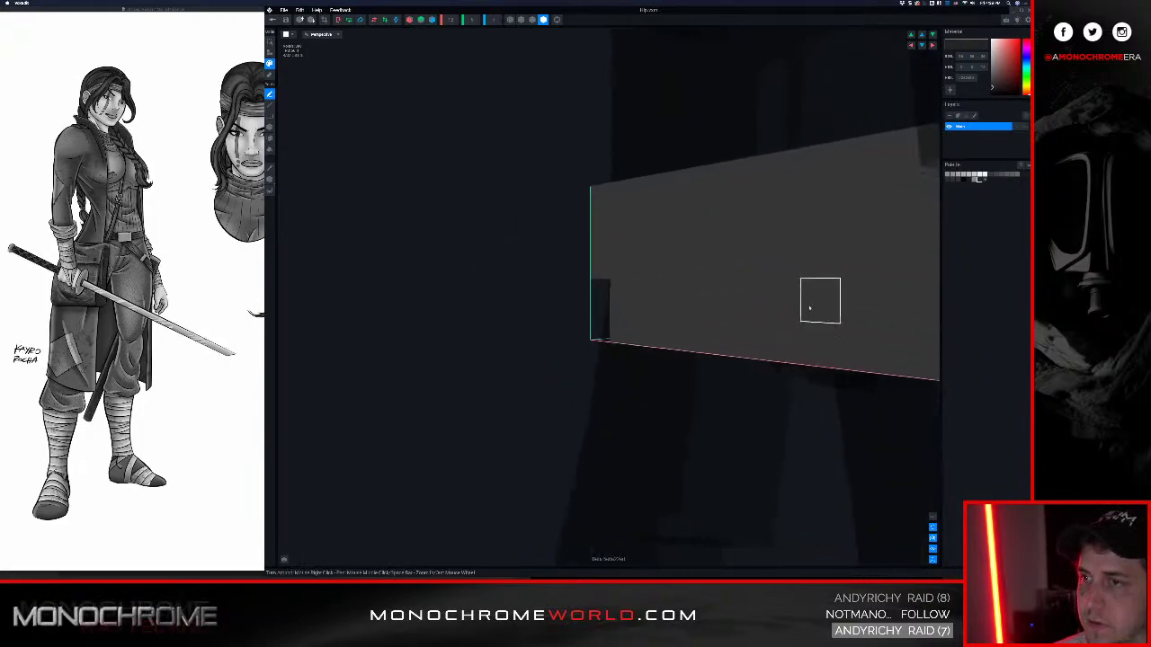
pyautogui.moveTo(812, 308); pyautogui.dragTo(806, 306, button='right')
pyautogui.scroll(-2, 686, 308)
pyautogui.moveTo(686, 308); pyautogui.dragTo(610, 304, button='right')
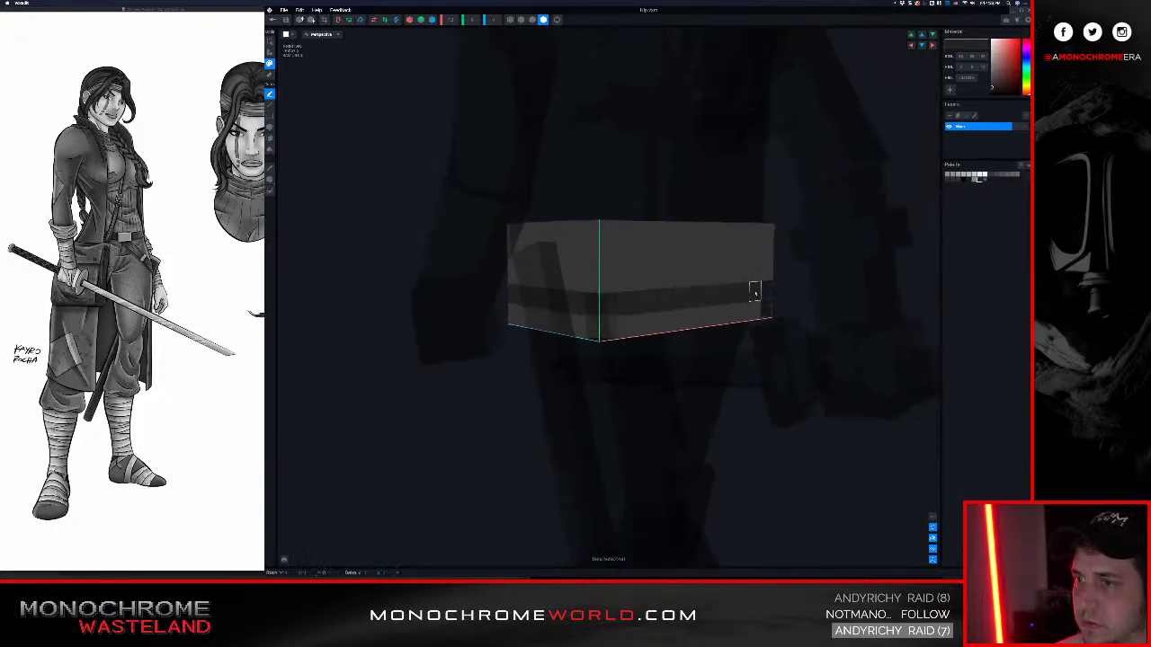
# Extend the dark second belt along the right side of the hip to the front corner
pyautogui.moveTo(754, 292); pyautogui.dragTo(859, 310, button='right')
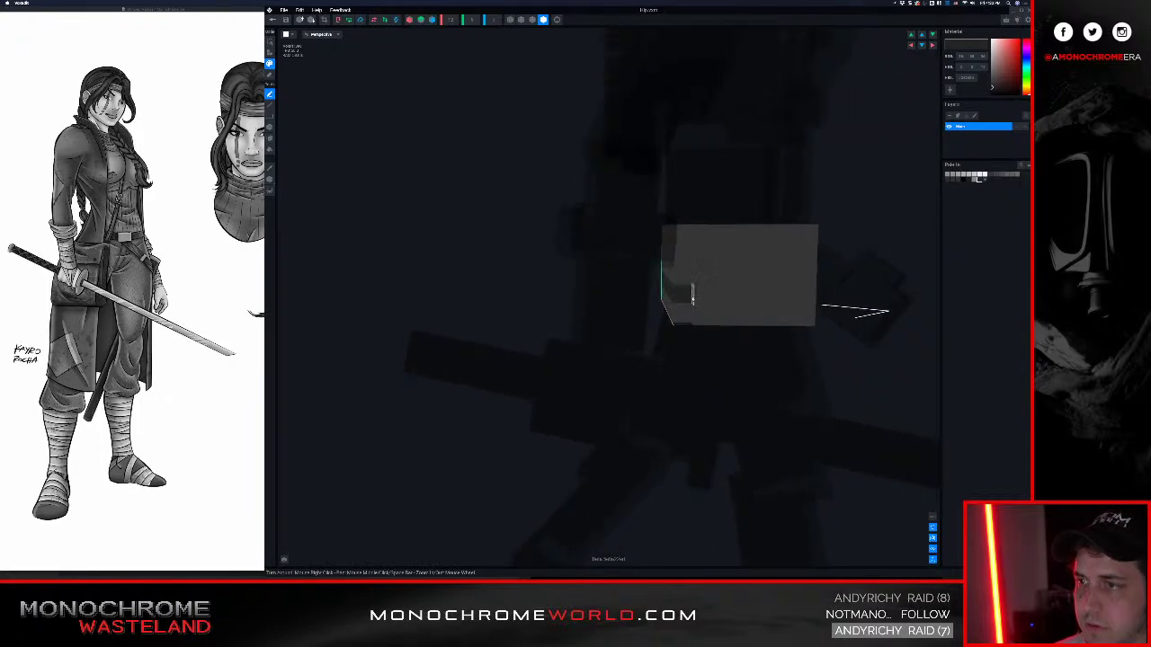
pyautogui.moveTo(754, 294); pyautogui.dragTo(757, 294, button='right')
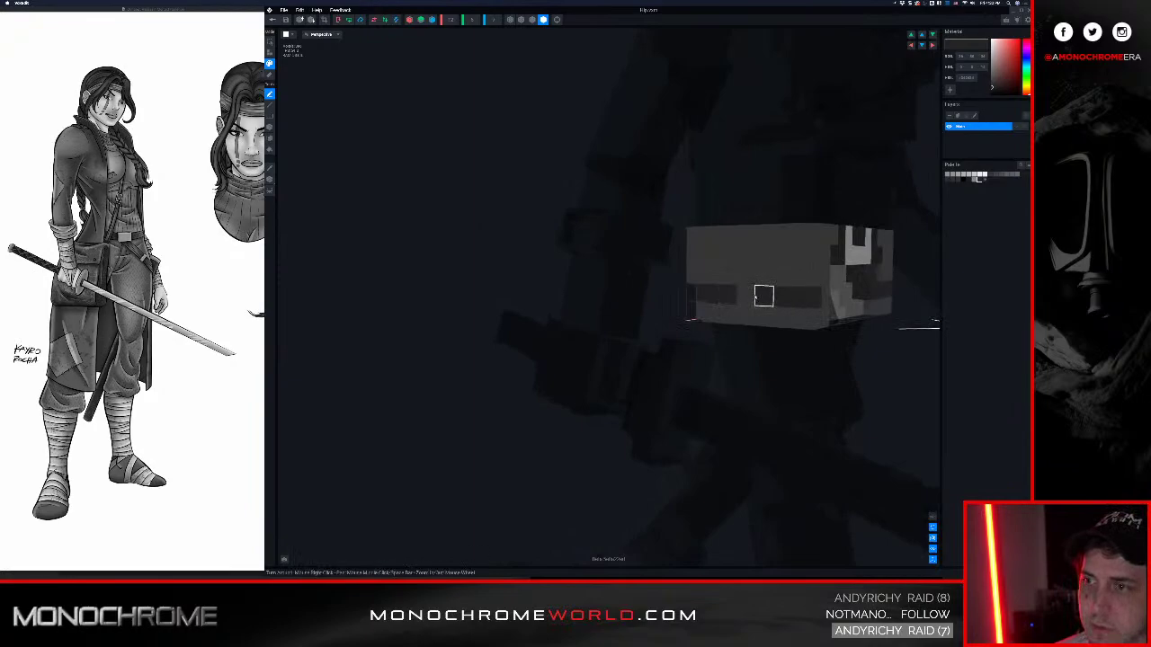
pyautogui.moveTo(802, 276); pyautogui.dragTo(692, 287, button='right')
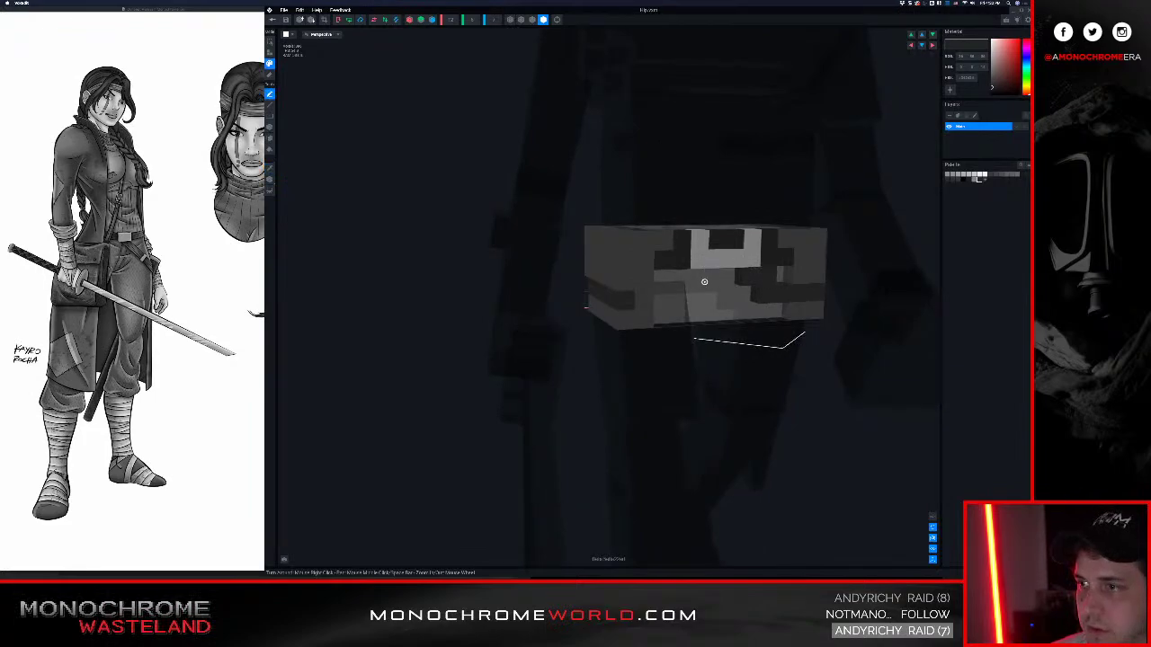
# Paint dark voxels stepping up from the right side to the buckle to close the second belt, then save and return to the avatar
pyautogui.moveTo(704, 282); pyautogui.dragTo(706, 270, button='right')
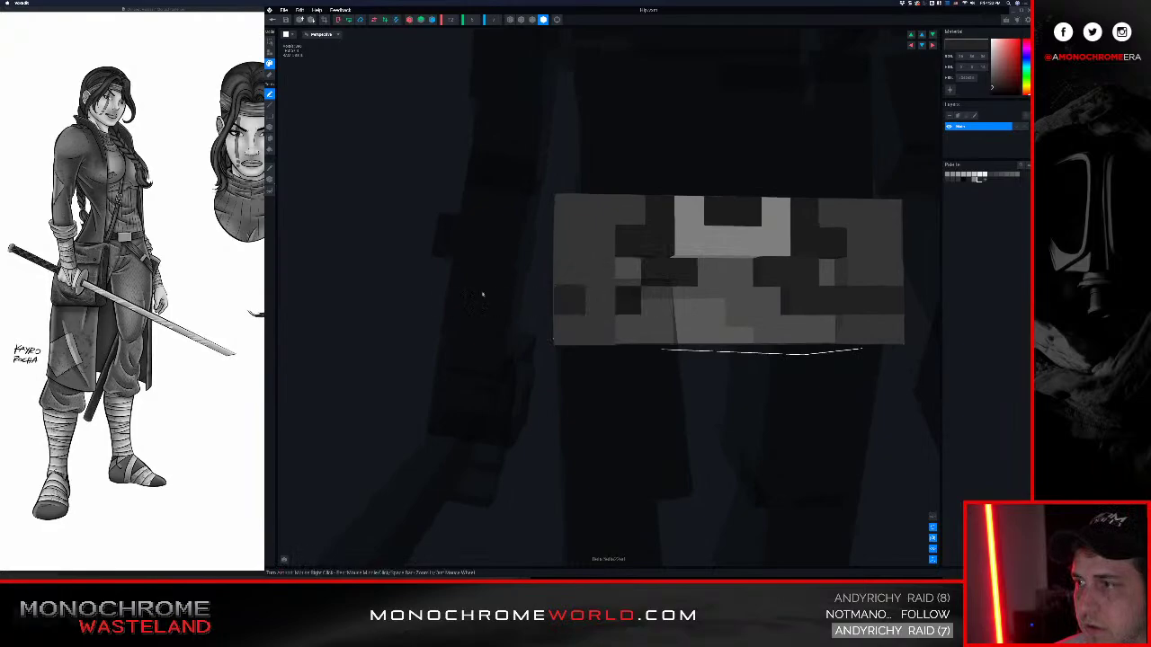
pyautogui.moveTo(599, 264); pyautogui.dragTo(585, 265, button='right')
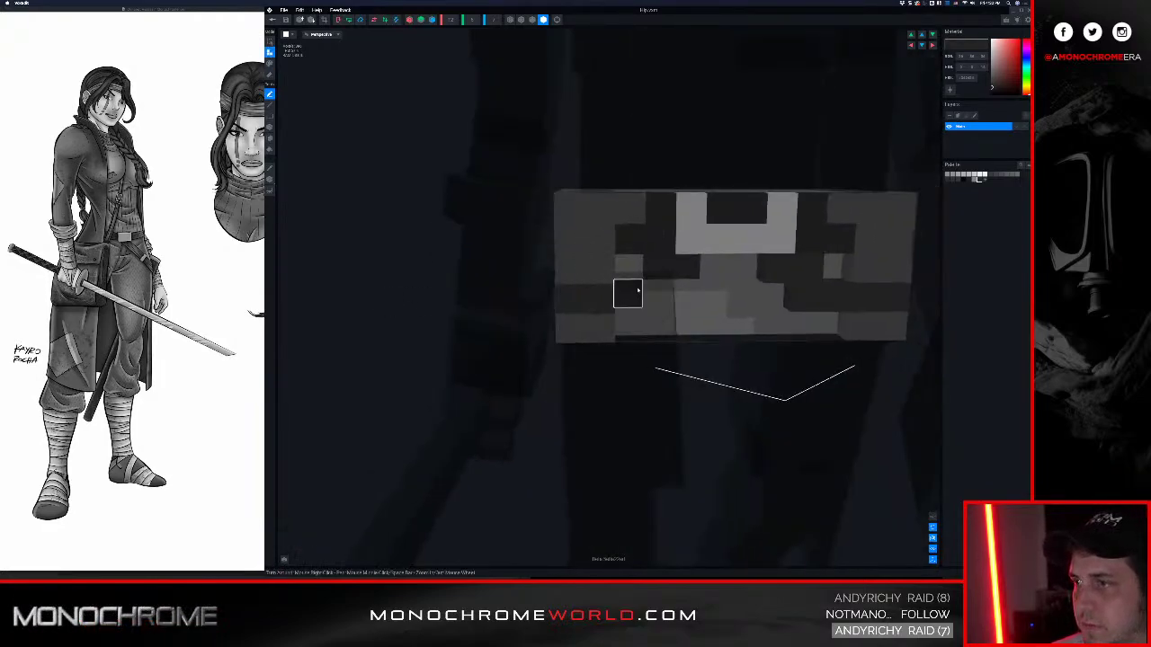
pyautogui.moveTo(646, 270); pyautogui.dragTo(648, 266, button='right')
pyautogui.click(274, 20)
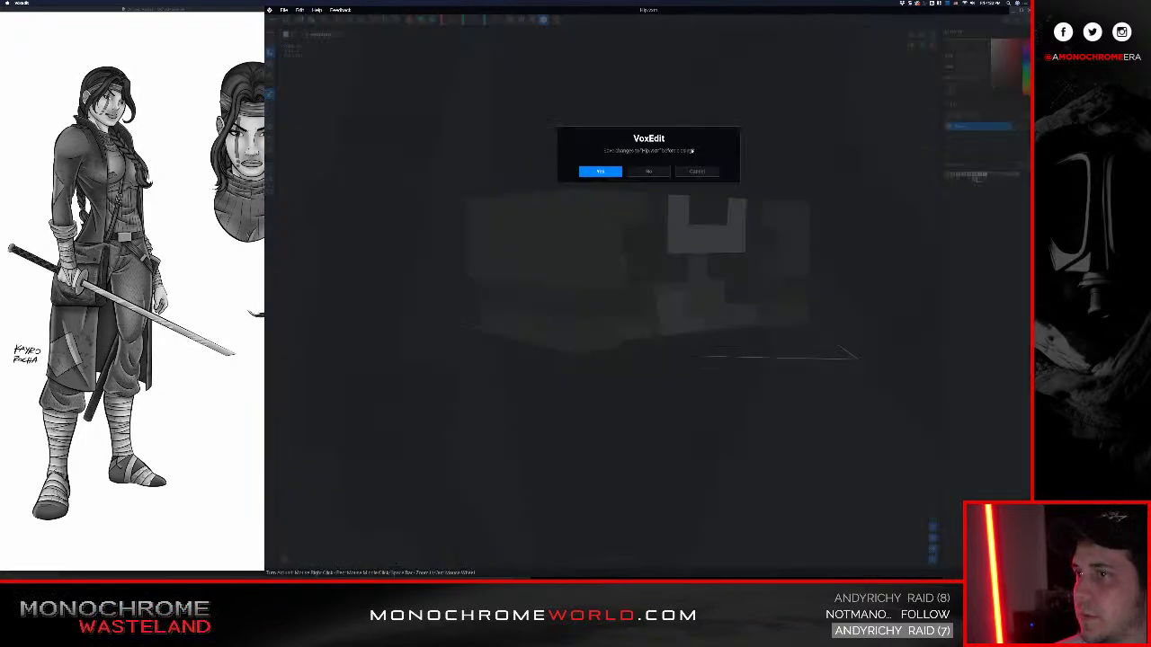
pyautogui.click(601, 171)
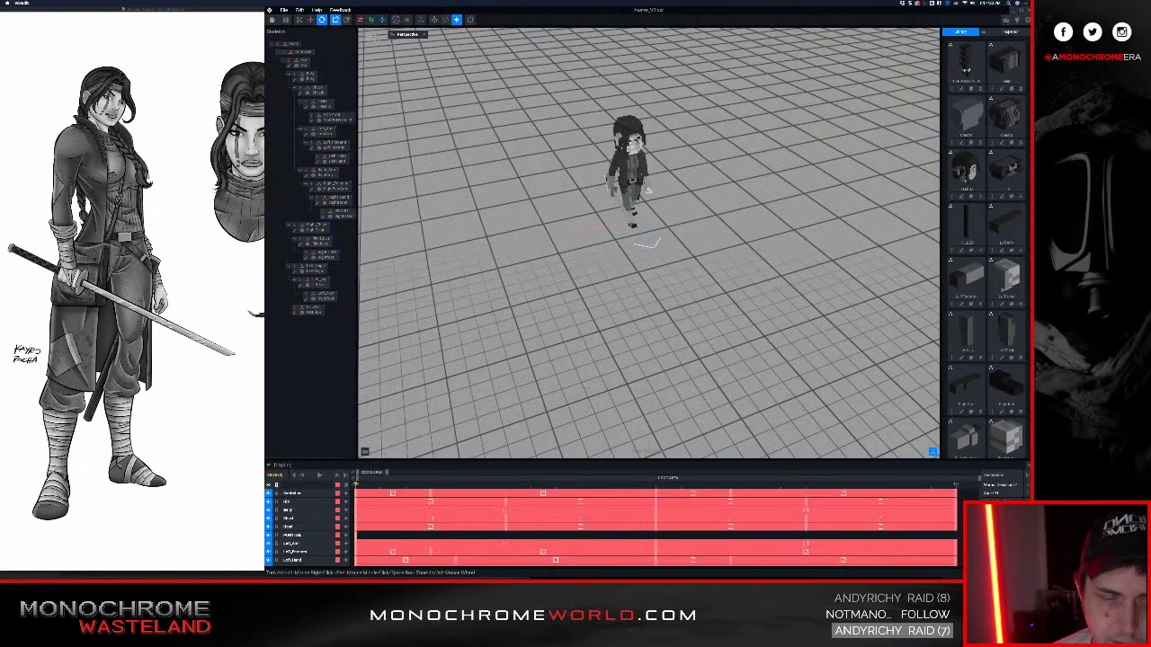
# Play the walking animation and examine the second belt and the holder on the hip from the back, front and side
pyautogui.moveTo(640, 224); pyautogui.dragTo(643, 266, button='middle')
pyautogui.scroll(5, 644, 265)
pyautogui.moveTo(665, 306); pyautogui.dragTo(643, 265, button='right')
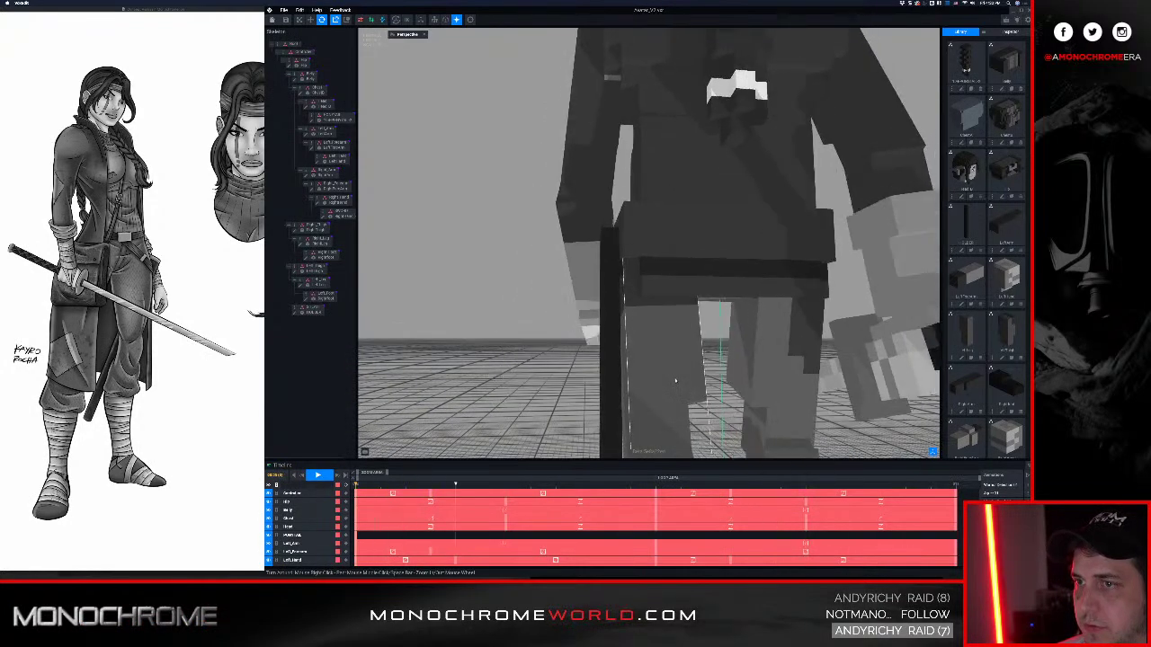
pyautogui.scroll(2, 650, 290)
pyautogui.moveTo(650, 291); pyautogui.dragTo(644, 271, button='right')
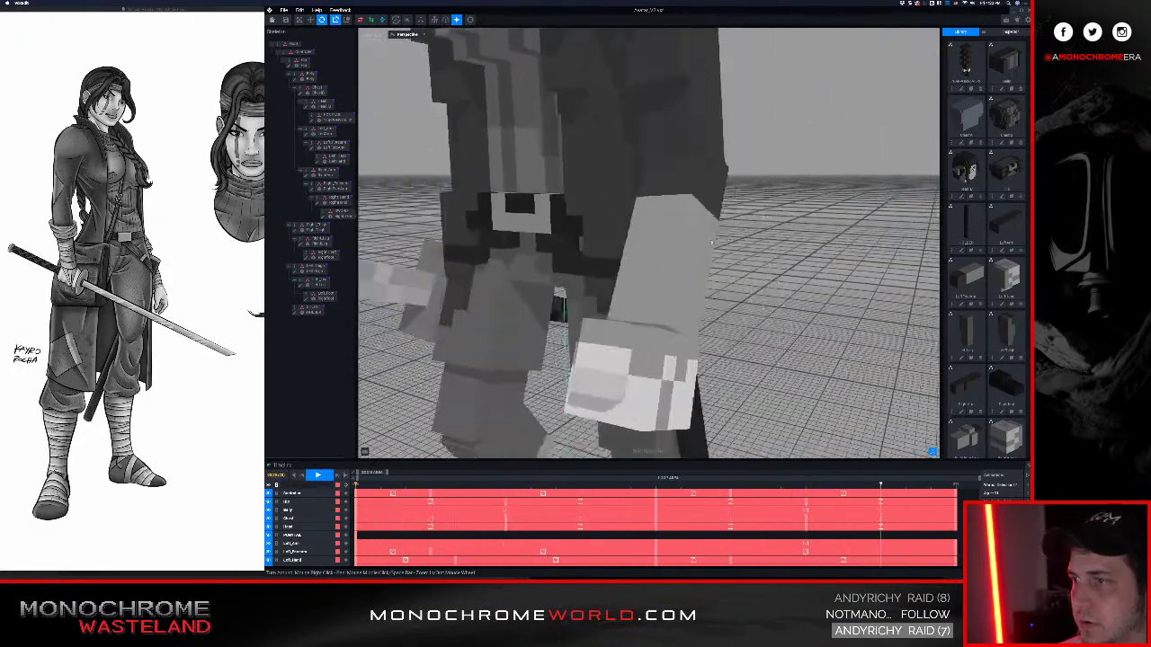
pyautogui.moveTo(791, 238); pyautogui.dragTo(688, 261, button='right')
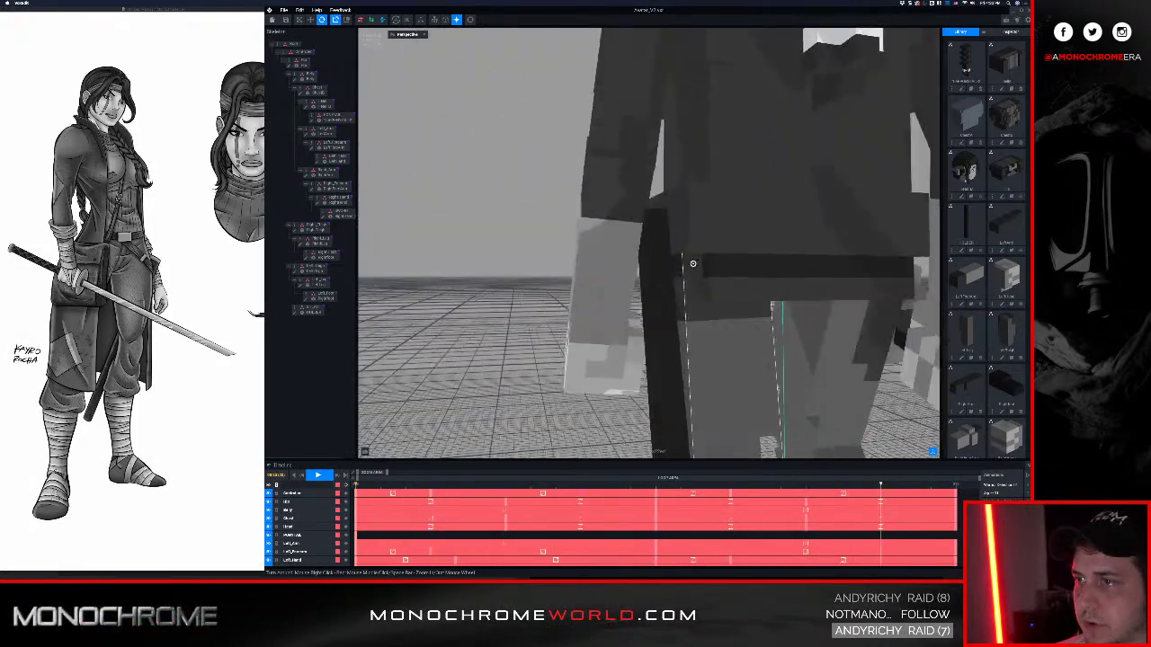
pyautogui.scroll(6, 696, 263)
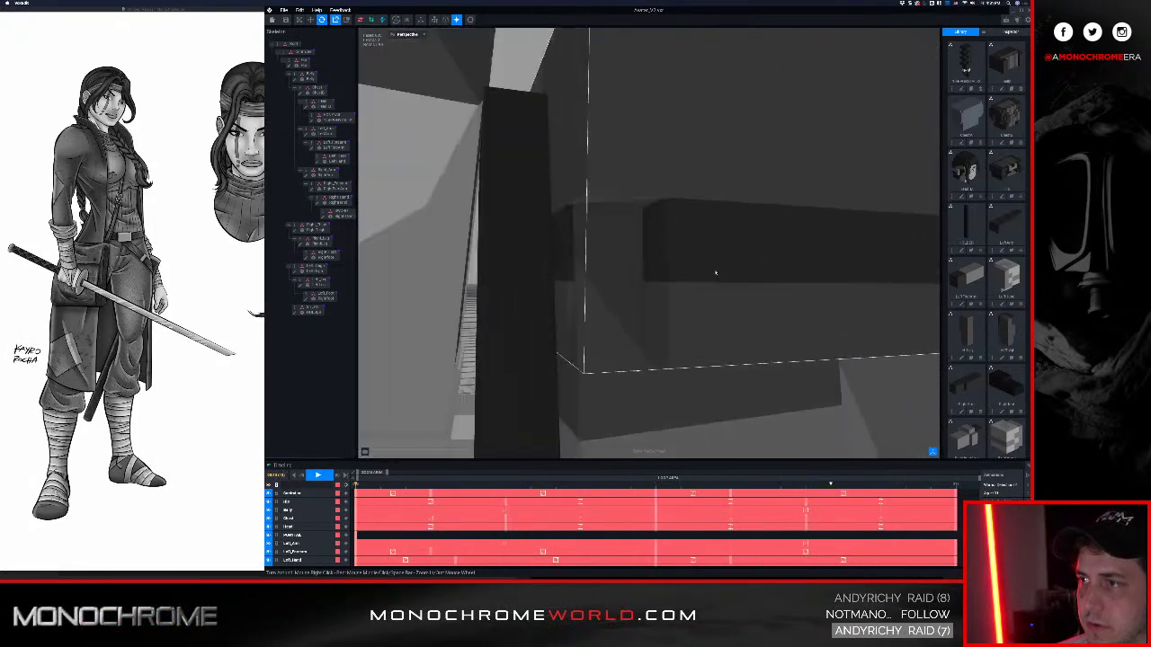
pyautogui.moveTo(719, 275); pyautogui.dragTo(444, 244, button='right')
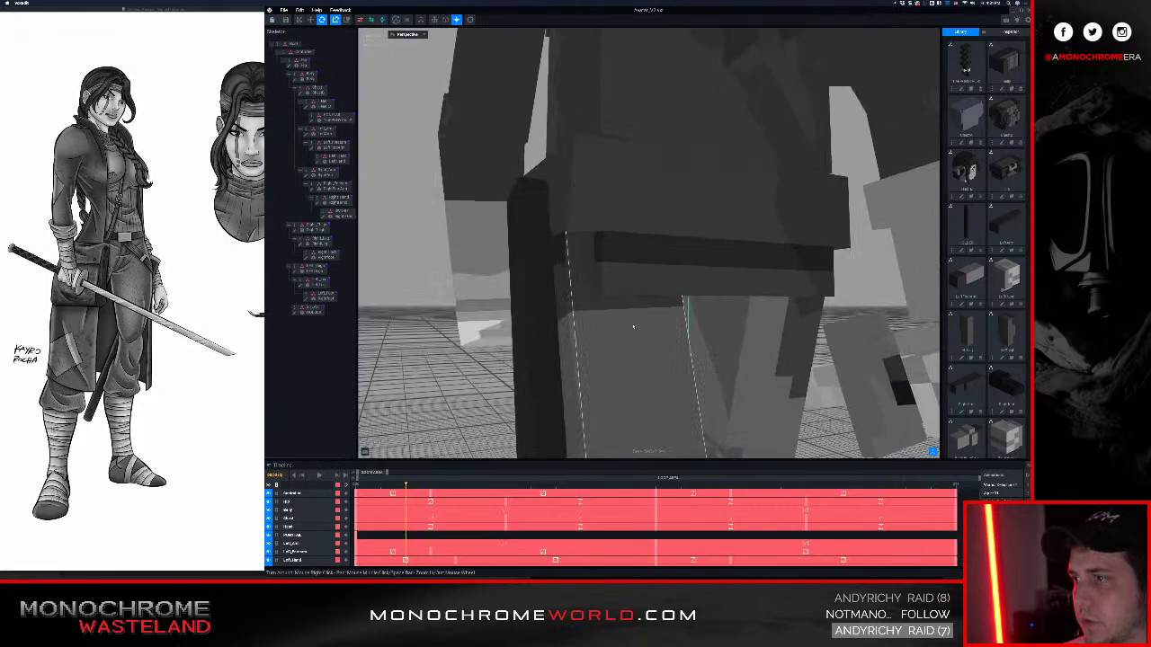
pyautogui.click(633, 266)
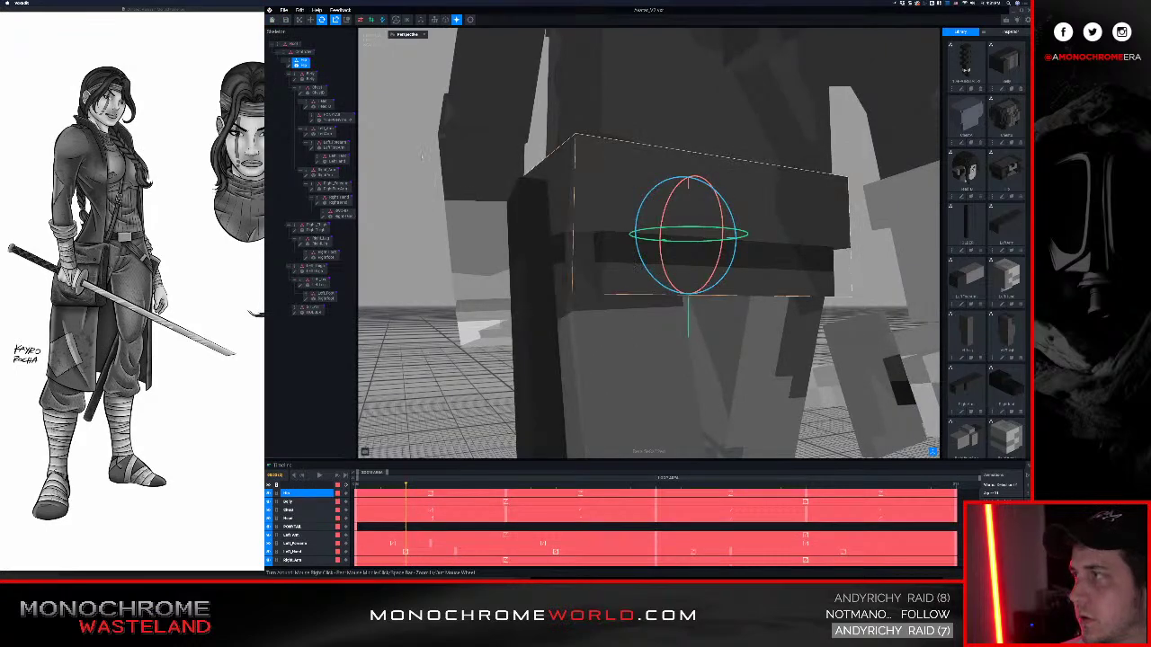
pyautogui.click(289, 67)
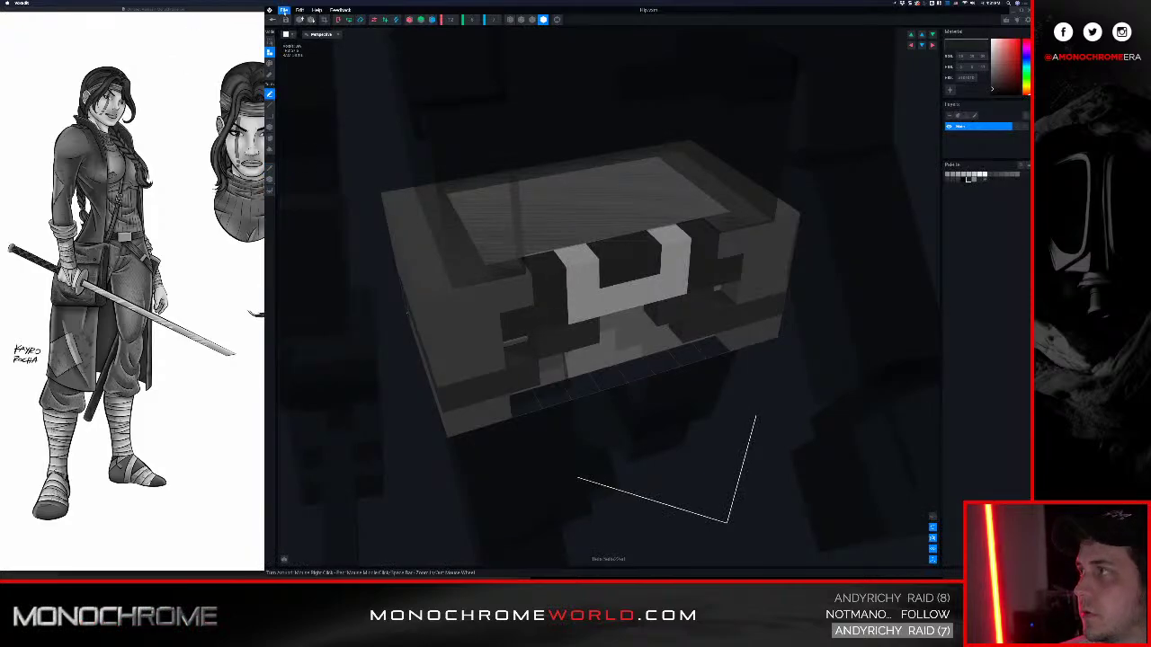
pyautogui.click(274, 18)
pyautogui.click(596, 170)
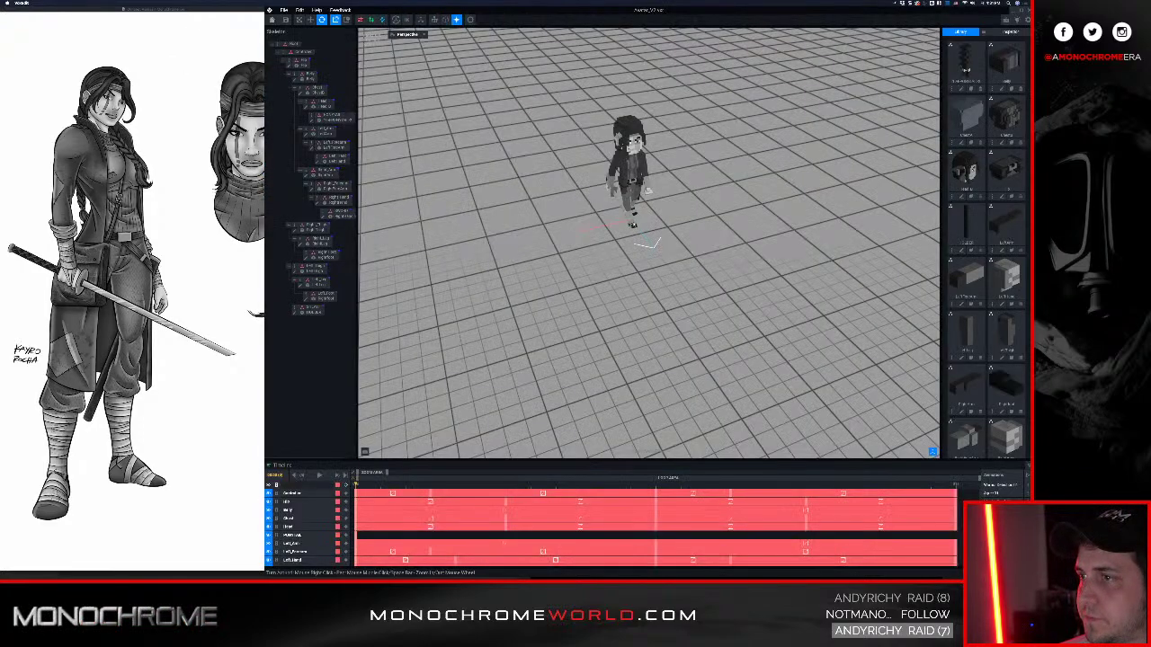
# Open the left thigh model, paint a dark voxel at its upper back corner, then save and return to the avatar
pyautogui.moveTo(648, 243); pyautogui.dragTo(612, 180, button='right')
pyautogui.scroll(5, 634, 180)
pyautogui.click(305, 269)
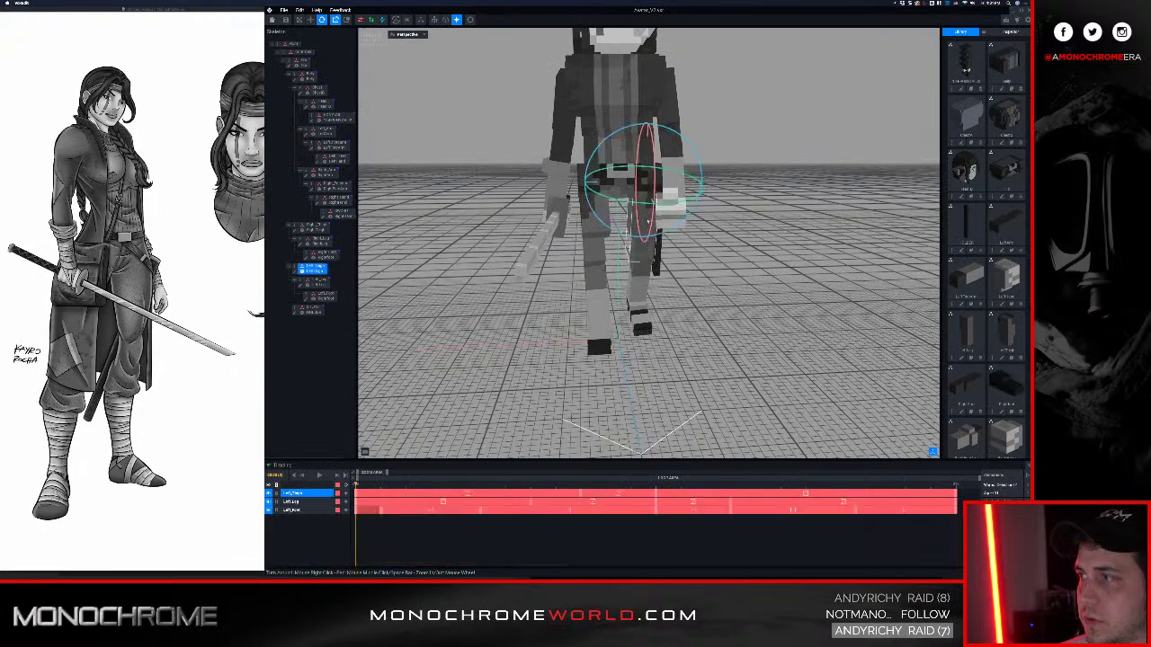
pyautogui.click(295, 271)
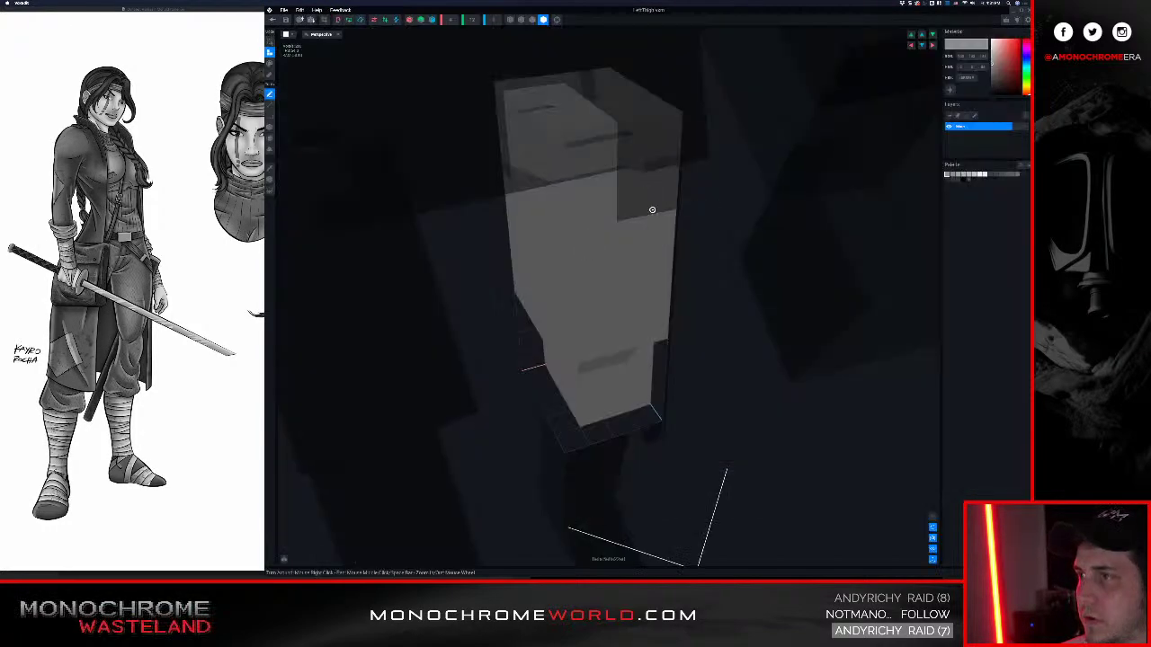
pyautogui.moveTo(652, 210); pyautogui.dragTo(692, 207, button='right')
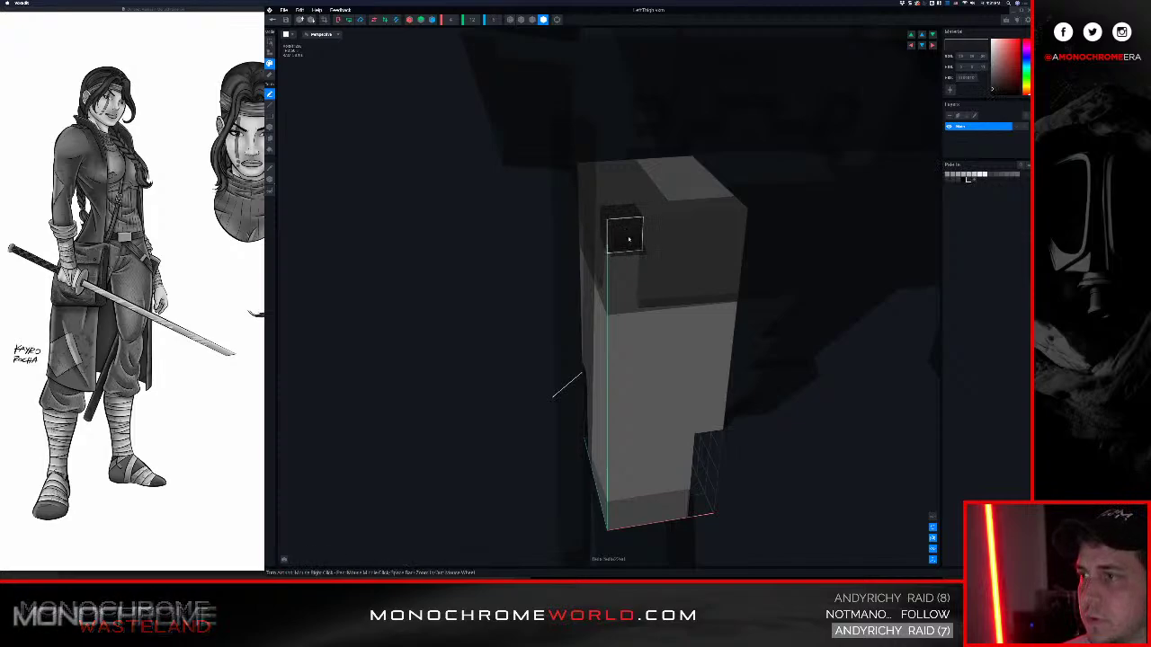
pyautogui.moveTo(611, 236); pyautogui.dragTo(473, 161, button='right')
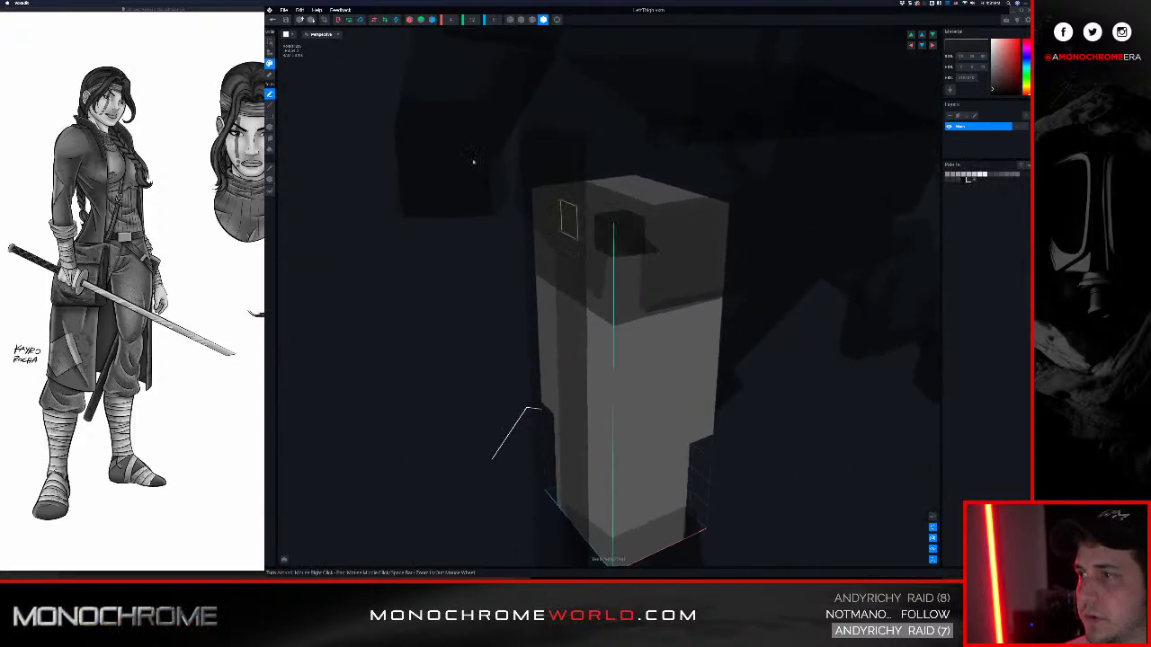
pyautogui.click(285, 20)
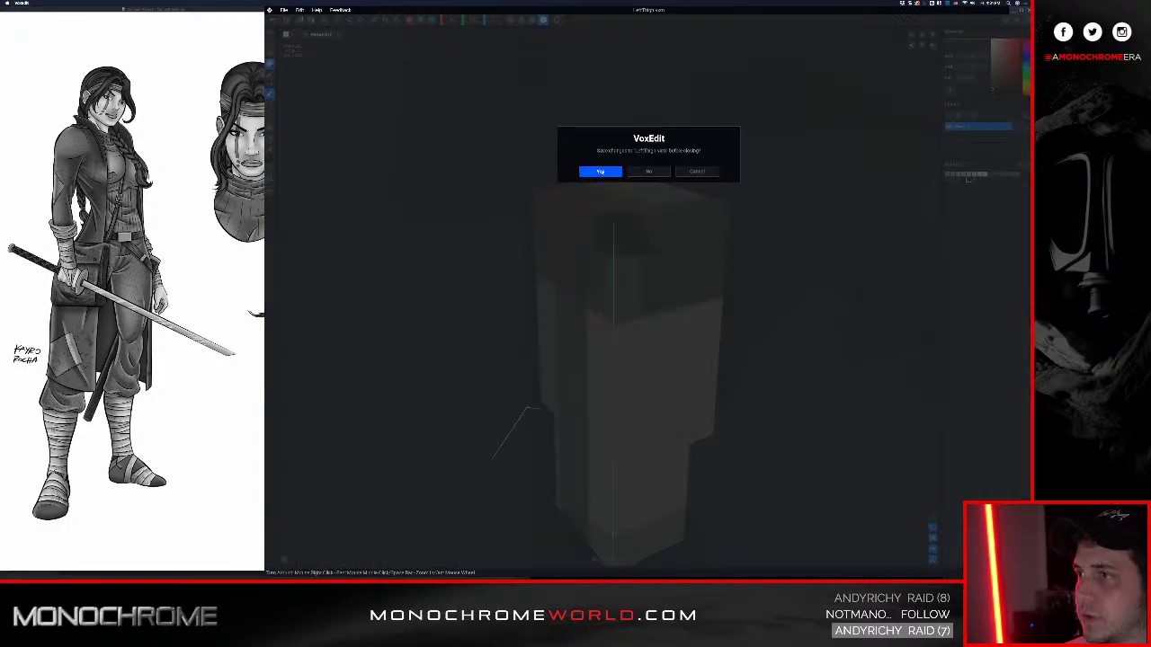
pyautogui.click(602, 171)
# Play the walking animation and examine the left thigh, holder and second belt from the side and up close from behind
pyautogui.scroll(5, 626, 155)
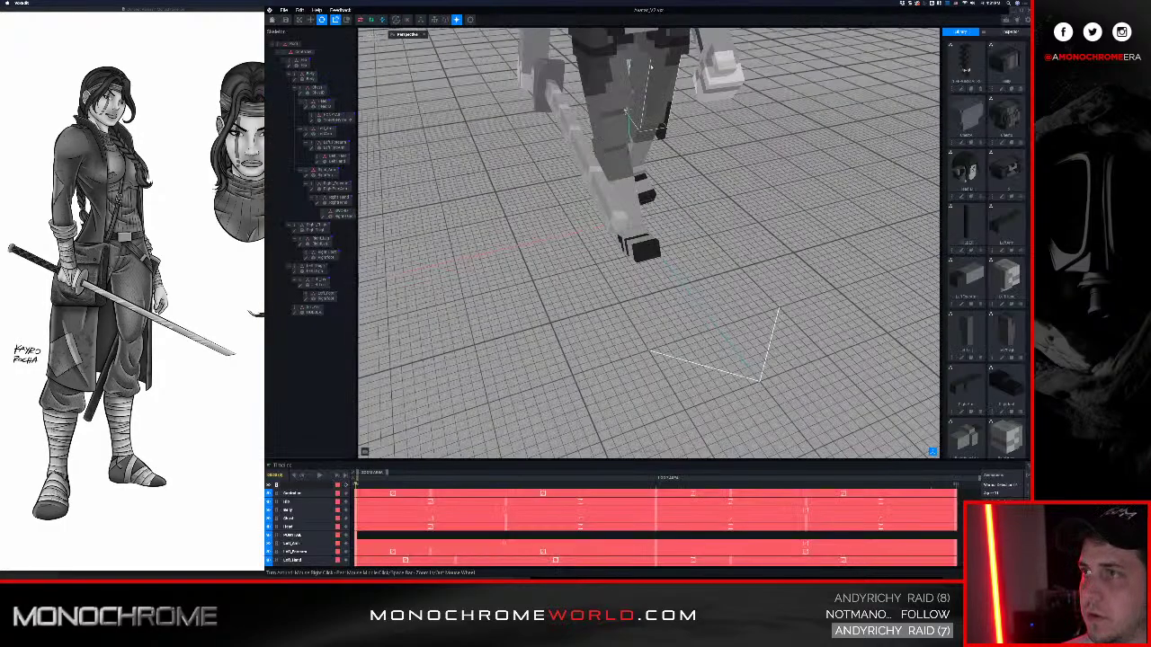
pyautogui.moveTo(651, 66); pyautogui.dragTo(539, 99, button='right')
pyautogui.scroll(1, 674, 90)
pyautogui.moveTo(719, 36); pyautogui.dragTo(666, 98, button='middle')
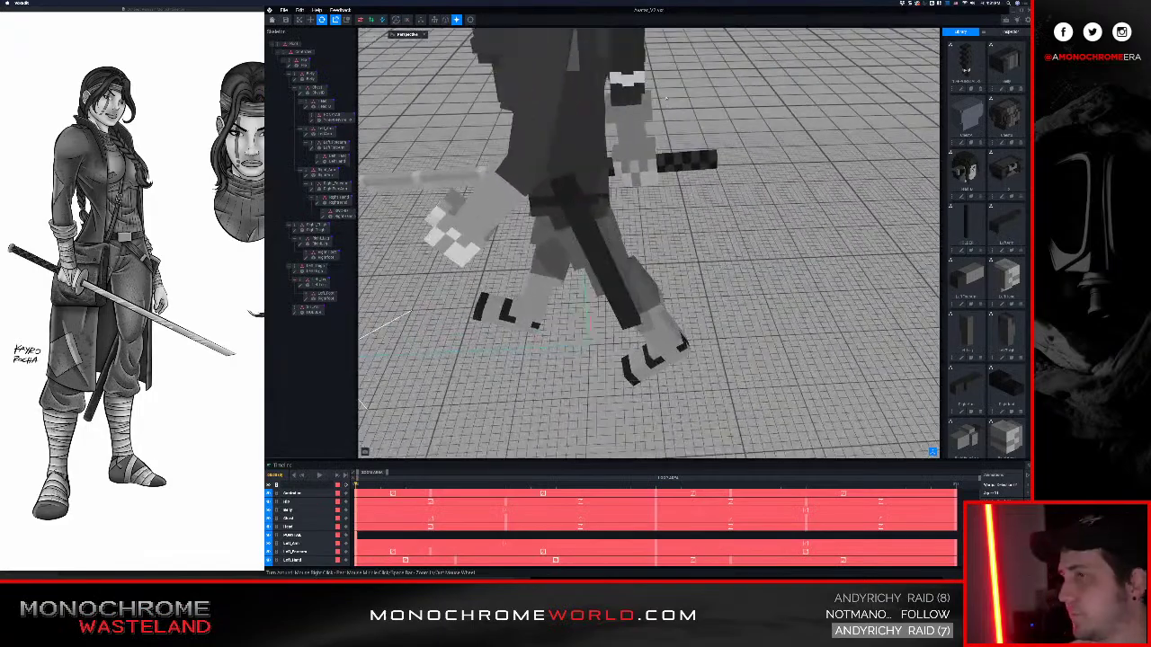
pyautogui.moveTo(568, 105); pyautogui.dragTo(645, 279, button='right')
pyautogui.press('space')
pyautogui.scroll(5, 602, 227)
pyautogui.scroll(-4, 627, 249)
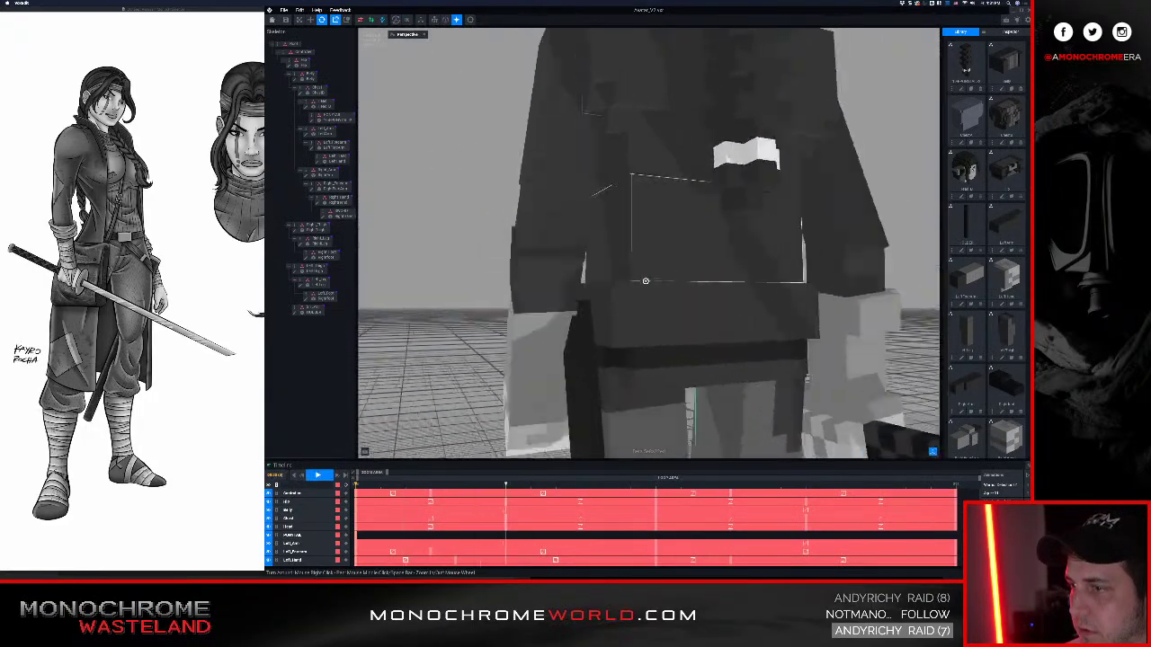
pyautogui.scroll(5, 648, 243)
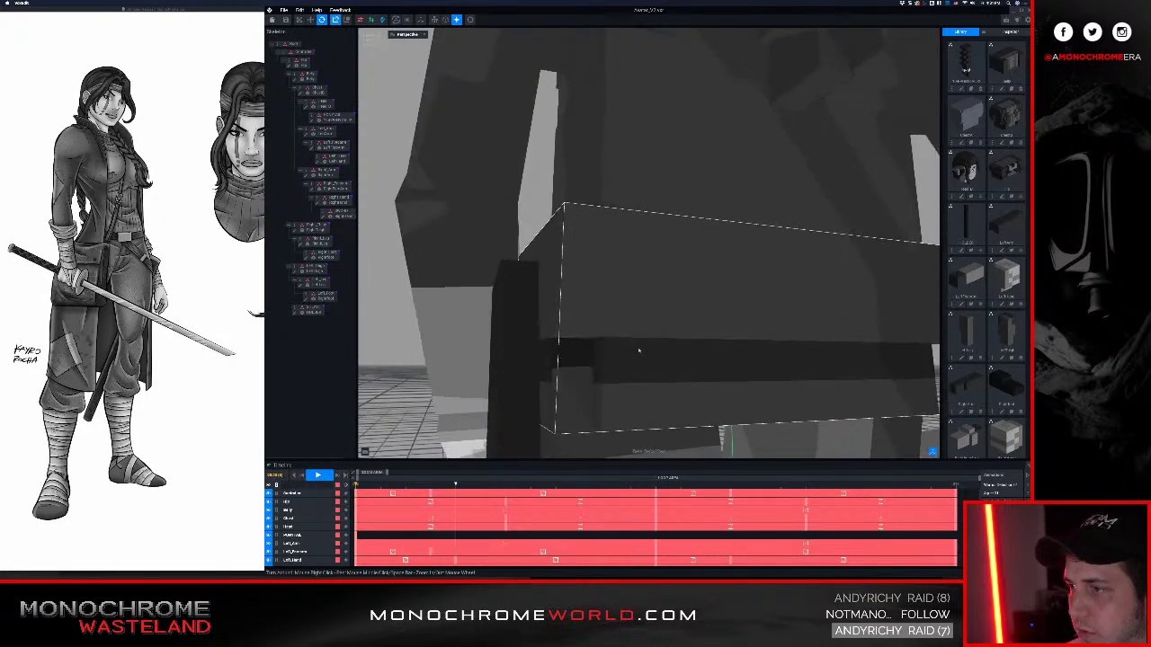
pyautogui.press('space')
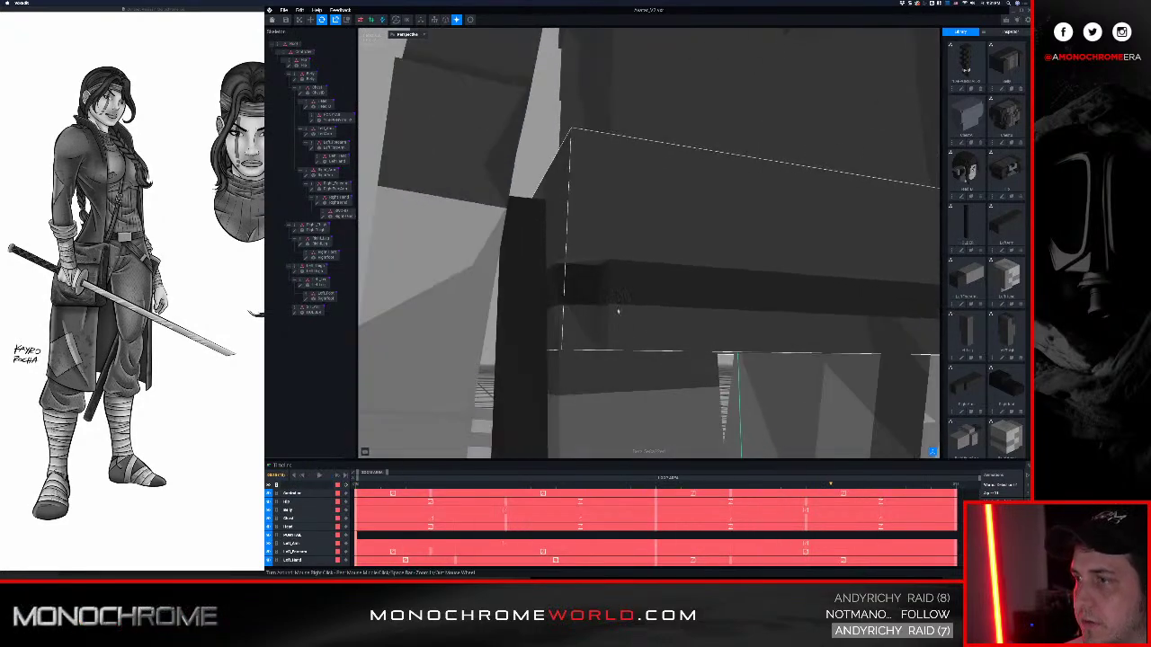
pyautogui.moveTo(614, 309); pyautogui.dragTo(535, 265, button='right')
# Reset the view and play the walking animation to examine the buckle and second belt from the front
pyautogui.click(470, 20)
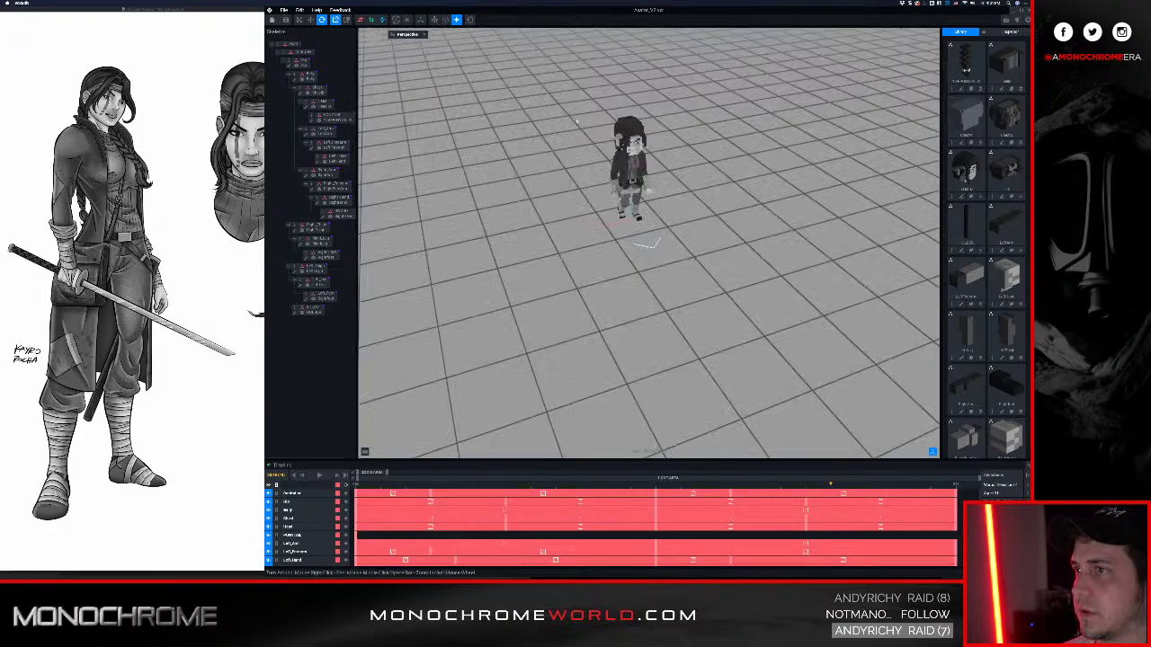
pyautogui.scroll(4, 629, 76)
pyautogui.moveTo(629, 68); pyautogui.dragTo(624, 129, button='middle')
pyautogui.scroll(4, 623, 128)
pyautogui.moveTo(623, 129); pyautogui.dragTo(575, 76, button='right')
pyautogui.press('space')
pyautogui.moveTo(670, 265)
pyautogui.mouseDown(button='right')
pyautogui.moveTo(629, 269)
pyautogui.moveTo(670, 262)
pyautogui.mouseUp(button='right')
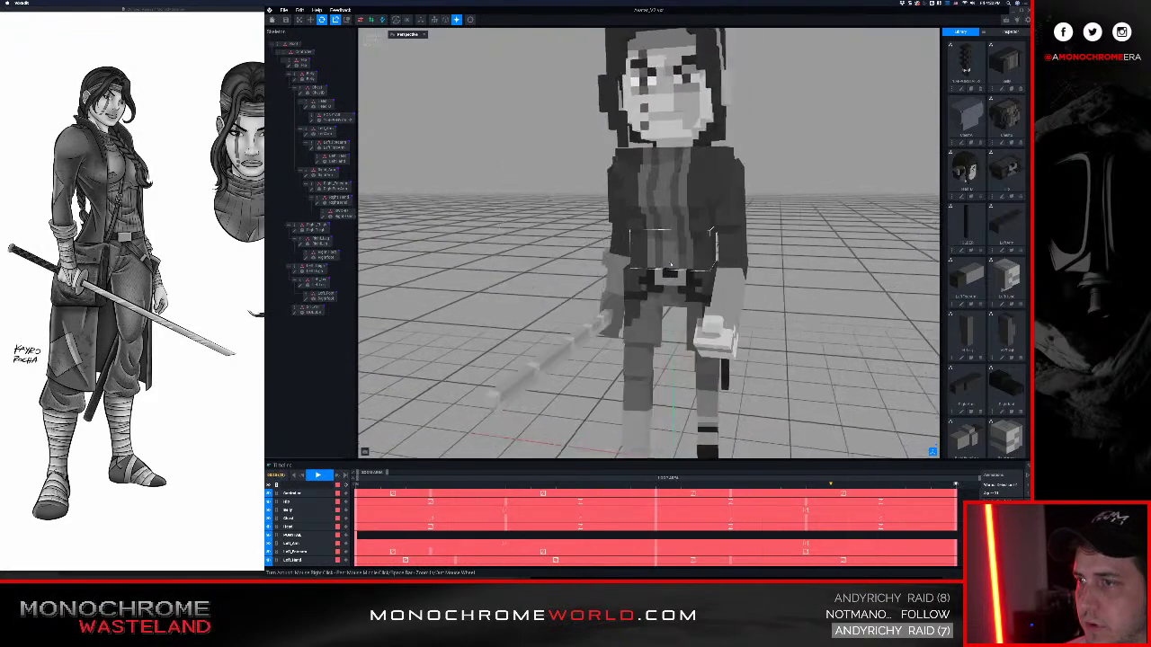
pyautogui.press('space')
# Open the hip model and paint over the second belt's front voxels on the avatar's right with the sampled trouser grey
pyautogui.click(665, 294)
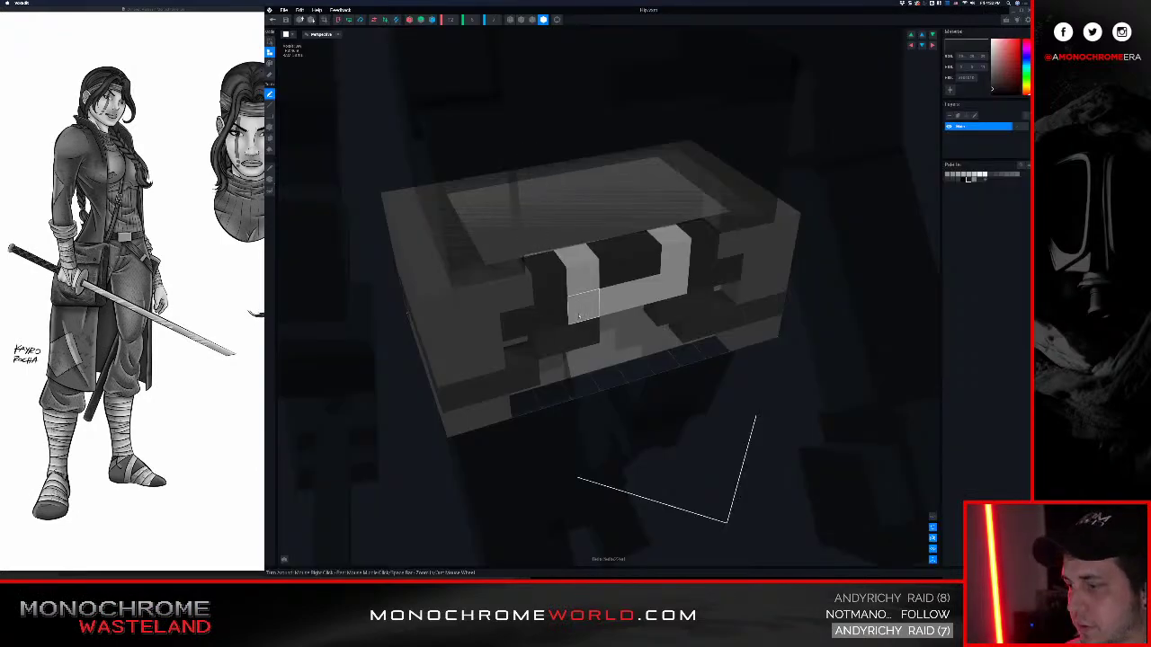
pyautogui.moveTo(580, 315); pyautogui.dragTo(580, 314, button='right')
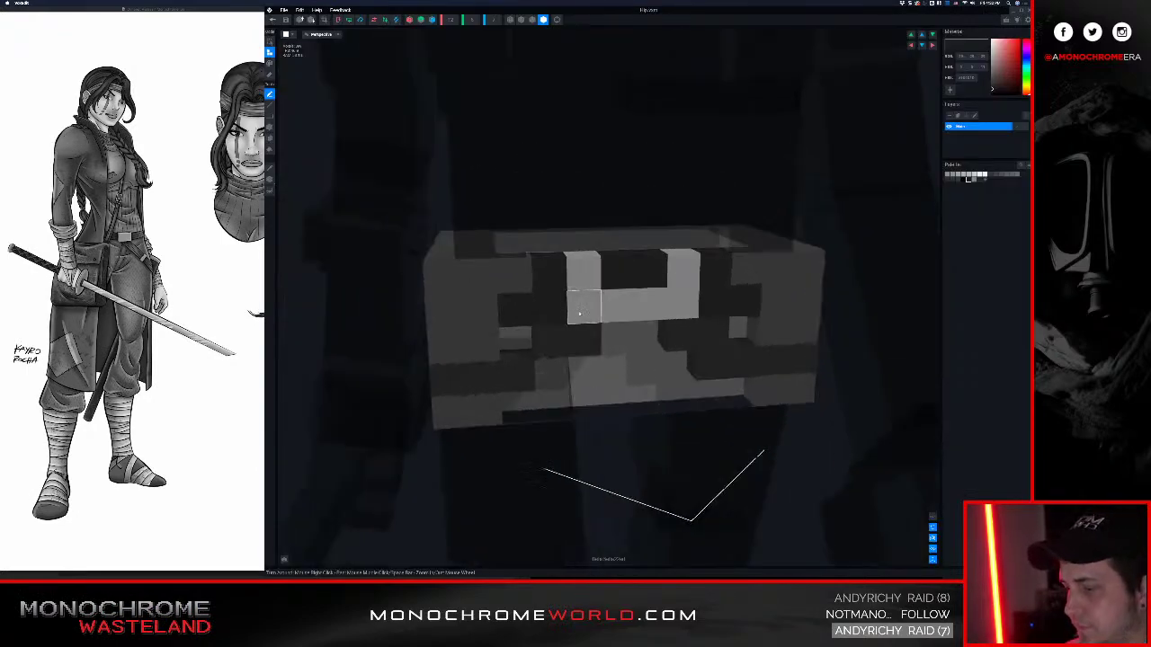
pyautogui.keyDown('alt'); pyautogui.click(545, 382); pyautogui.keyUp('alt')
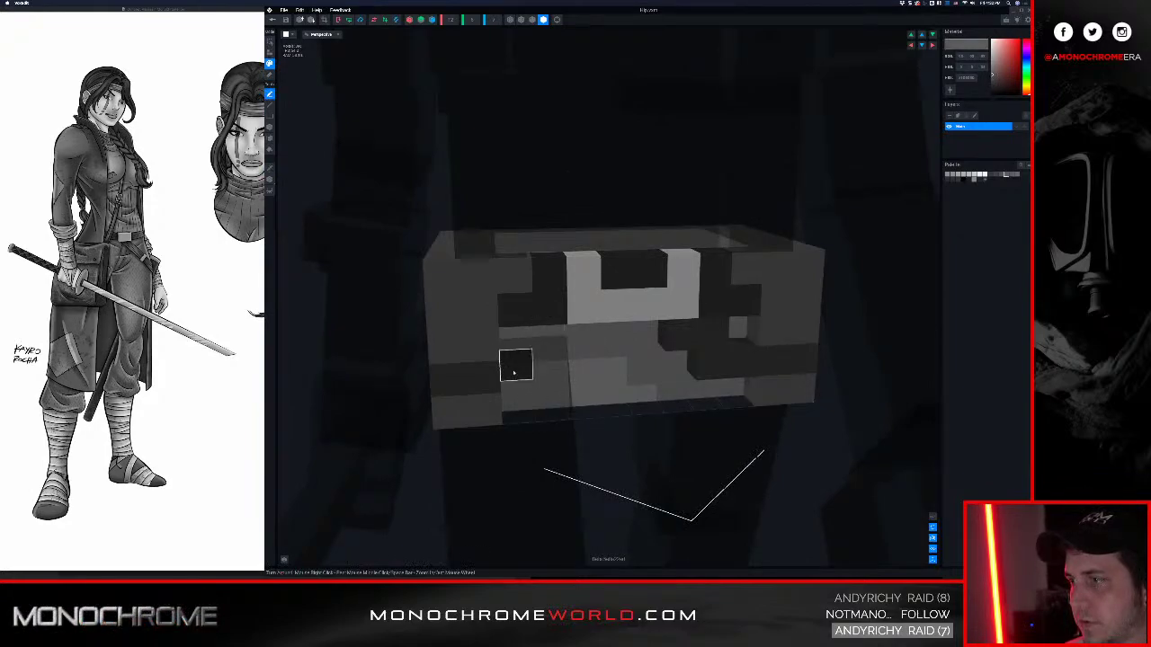
pyautogui.moveTo(463, 365); pyautogui.dragTo(468, 363, button='right')
# Paint over the second belt along the hip's right side with the surrounding coat grey
pyautogui.moveTo(438, 384); pyautogui.dragTo(329, 385)
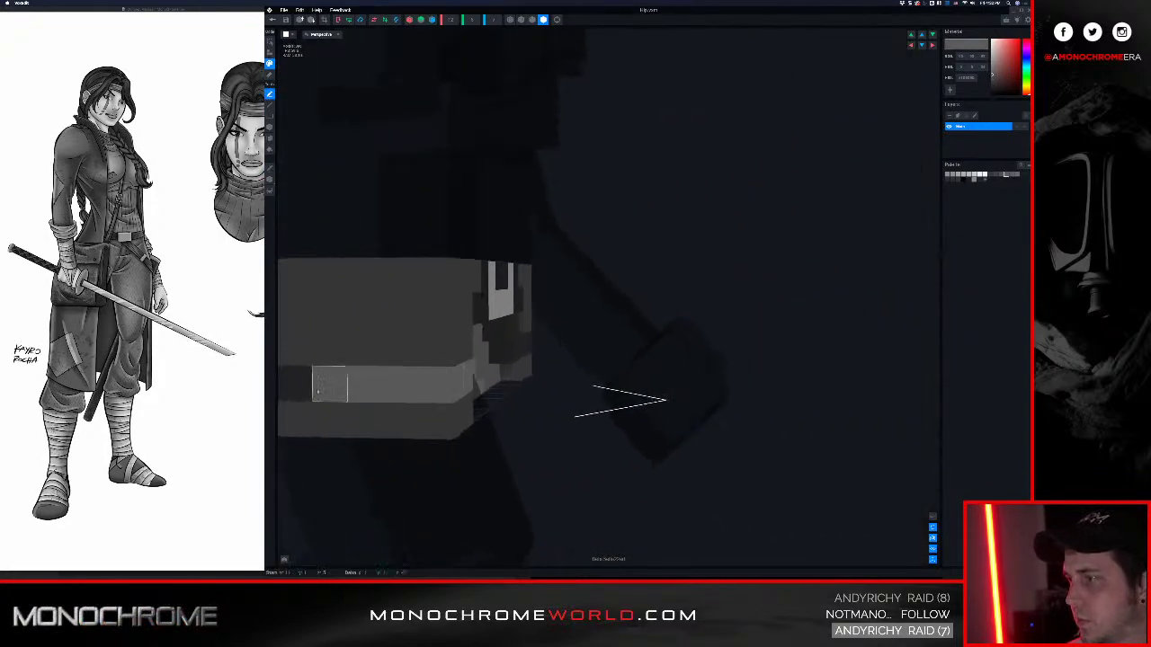
pyautogui.moveTo(329, 385); pyautogui.dragTo(346, 380, button='middle')
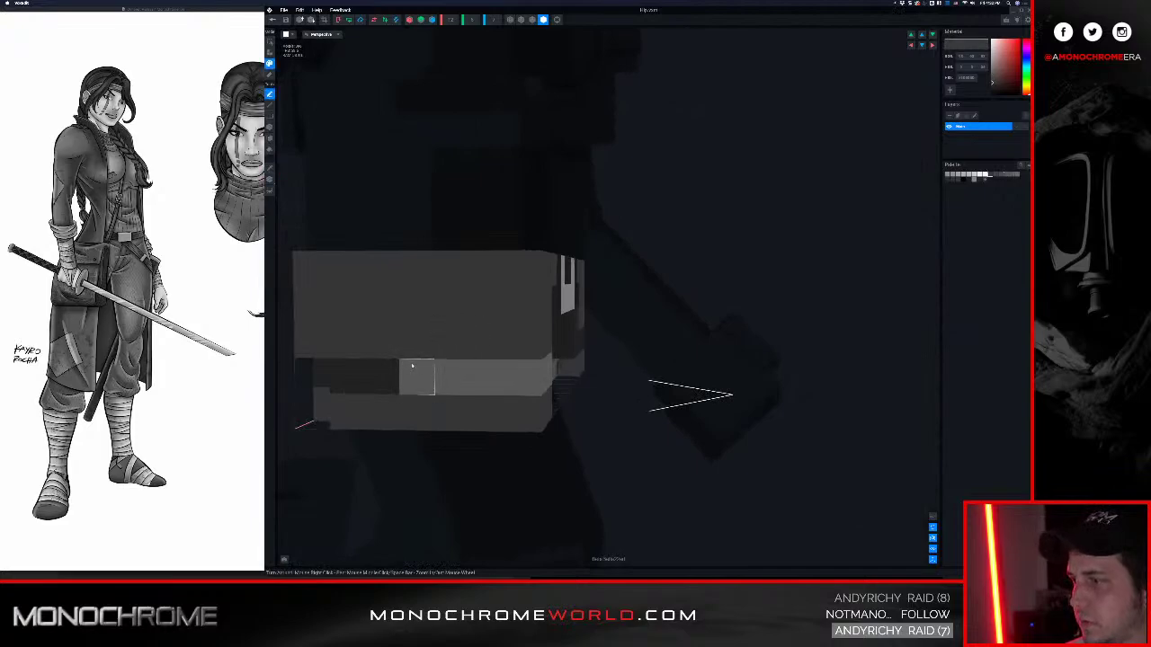
pyautogui.moveTo(413, 366); pyautogui.dragTo(568, 371)
pyautogui.moveTo(572, 370); pyautogui.dragTo(516, 364, button='right')
pyautogui.moveTo(709, 390); pyautogui.dragTo(791, 402, button='right')
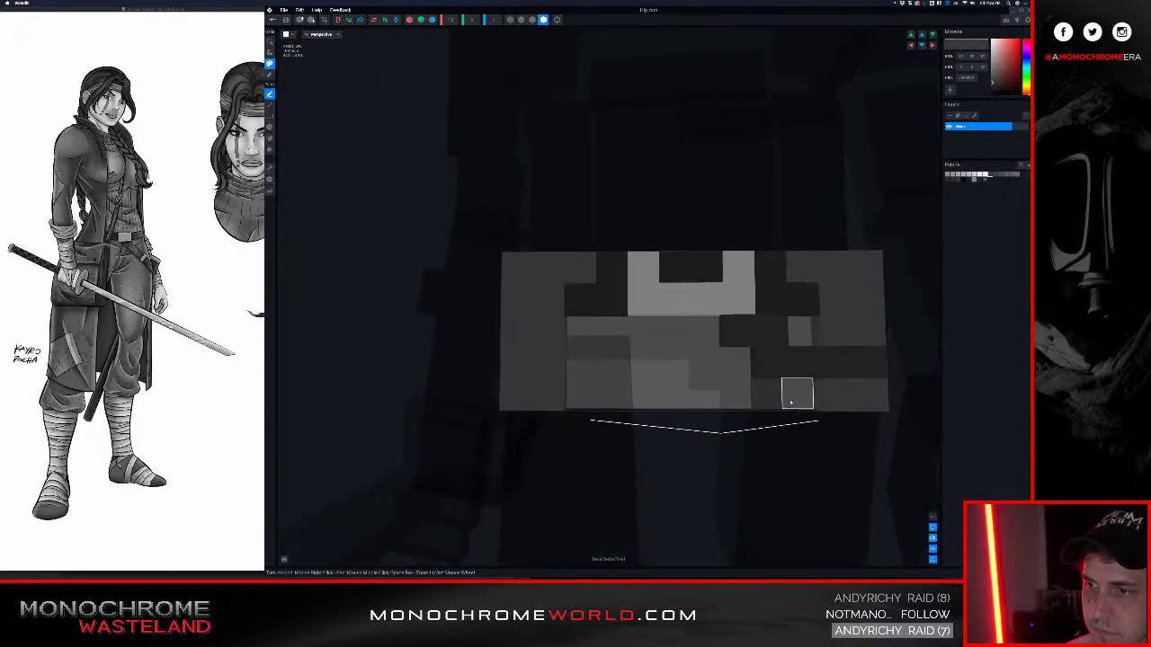
pyautogui.moveTo(593, 377); pyautogui.dragTo(574, 381, button='right')
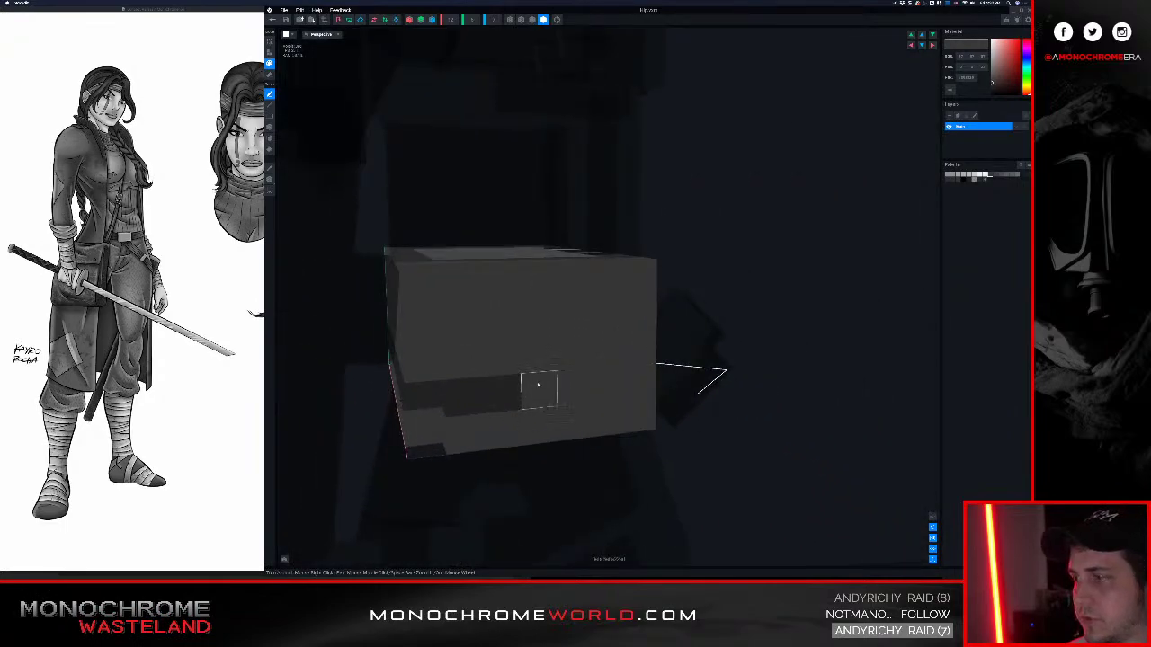
pyautogui.moveTo(537, 386); pyautogui.dragTo(416, 378)
# Paint over the second belt across the back of the hip with the coat grey
pyautogui.moveTo(416, 377); pyautogui.dragTo(672, 353, button='right')
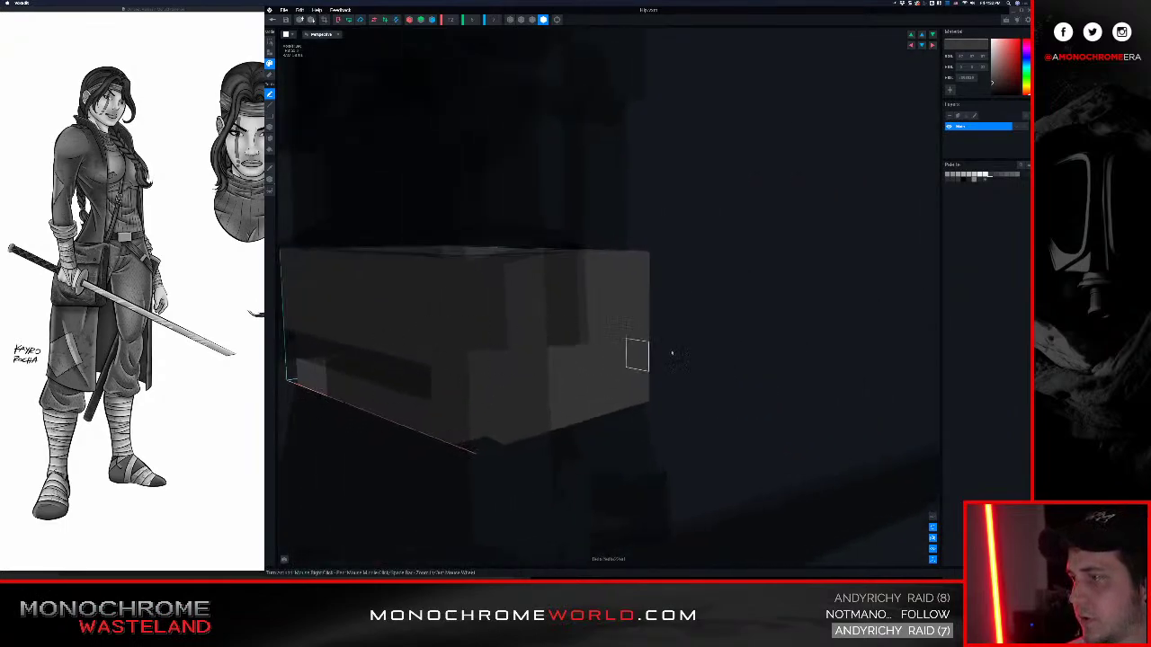
pyautogui.moveTo(478, 358); pyautogui.dragTo(730, 334, button='right')
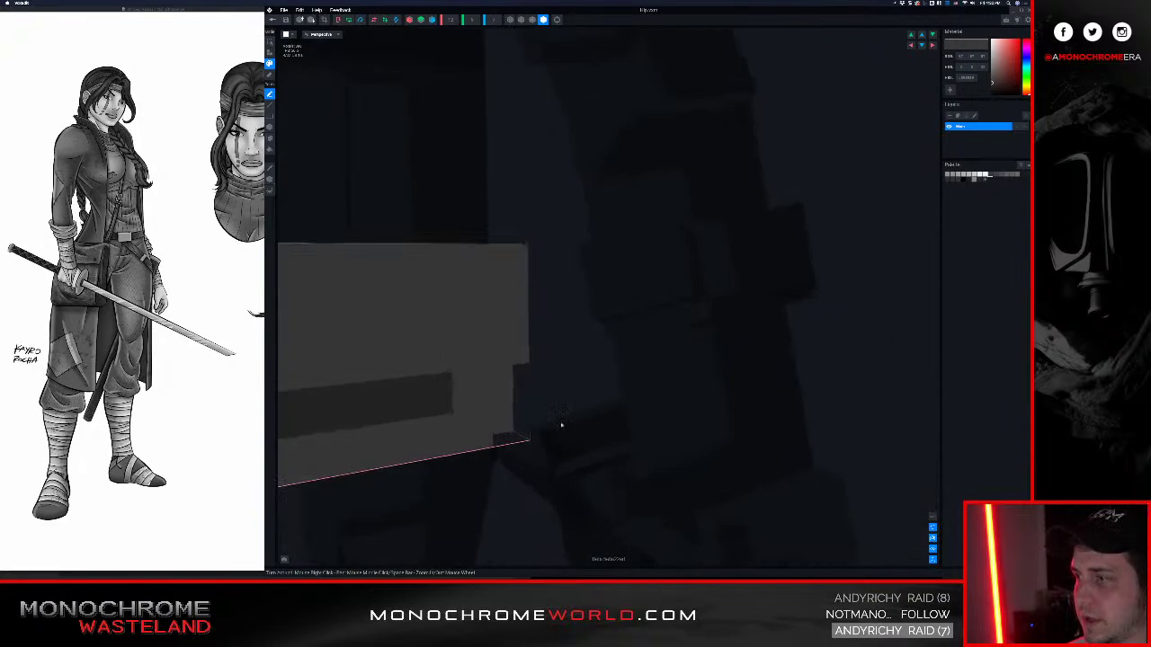
pyautogui.moveTo(433, 386); pyautogui.dragTo(659, 367, button='middle')
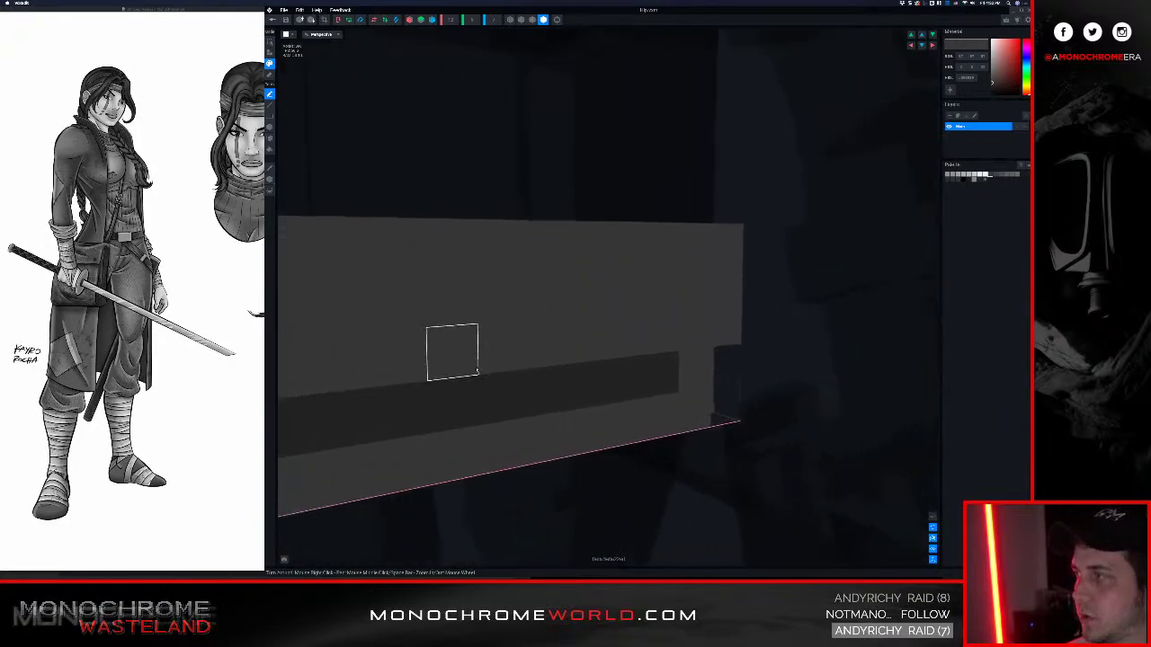
pyautogui.moveTo(489, 376); pyautogui.dragTo(475, 369, button='middle')
pyautogui.scroll(-3, 475, 367)
pyautogui.moveTo(623, 367); pyautogui.dragTo(381, 385)
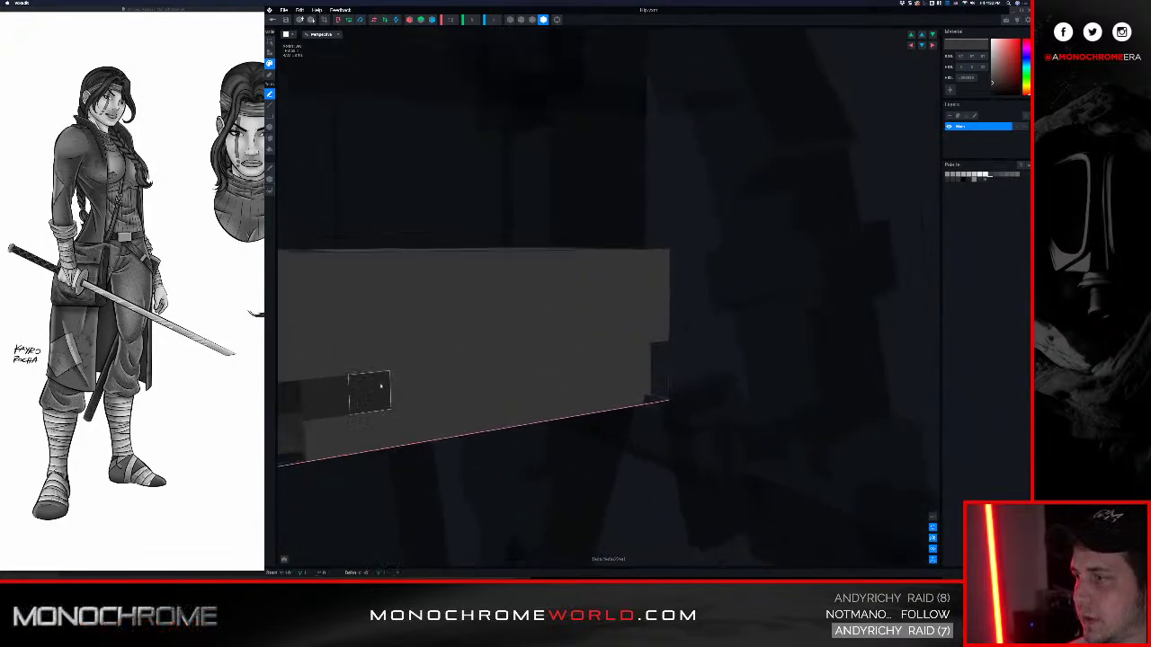
pyautogui.moveTo(334, 392); pyautogui.dragTo(467, 386, button='right')
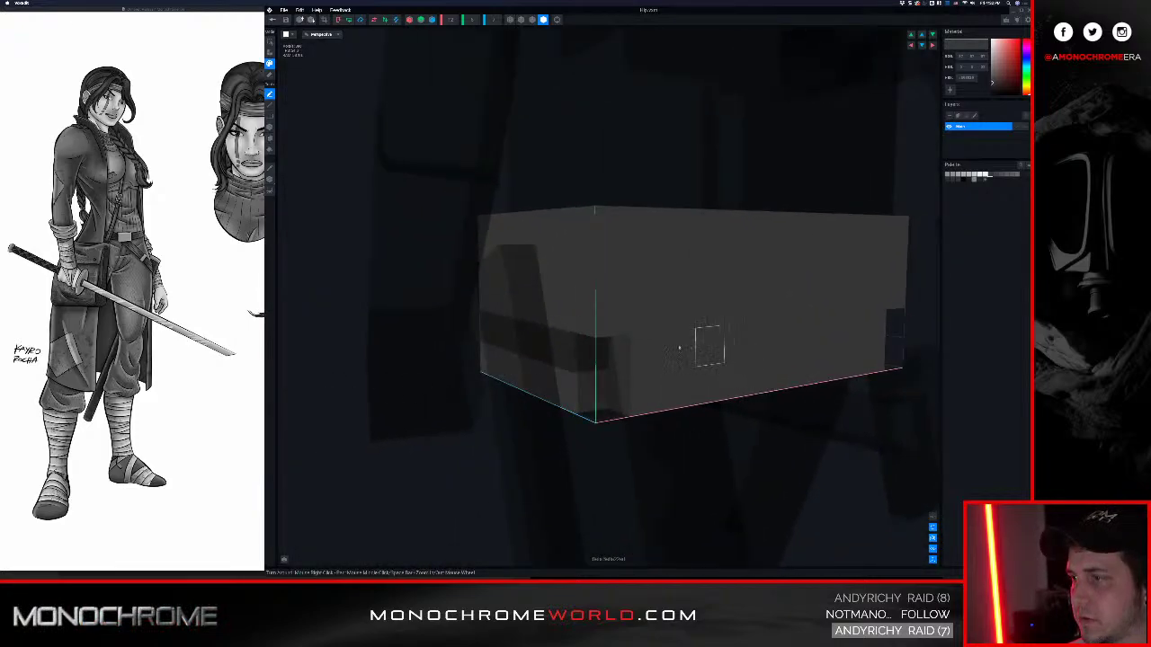
# Shorten the second belt on the hip's left side so it ends at the holder, then save and return to the avatar
pyautogui.moveTo(681, 348); pyautogui.dragTo(701, 306, button='right')
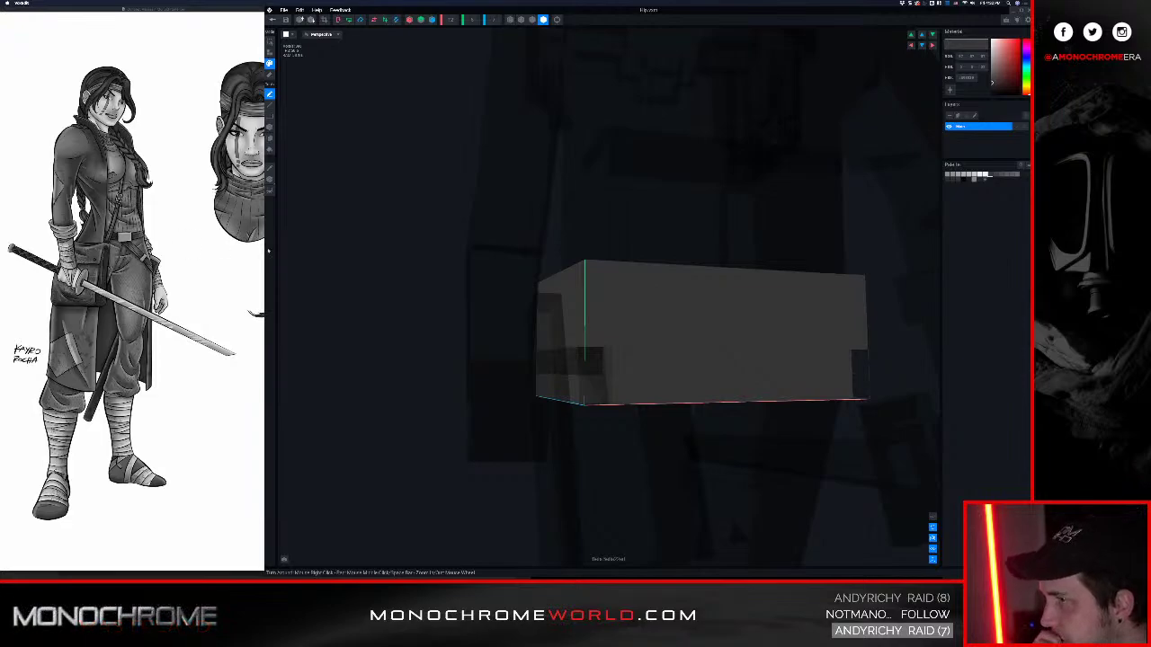
pyautogui.moveTo(572, 332); pyautogui.dragTo(602, 341, button='right')
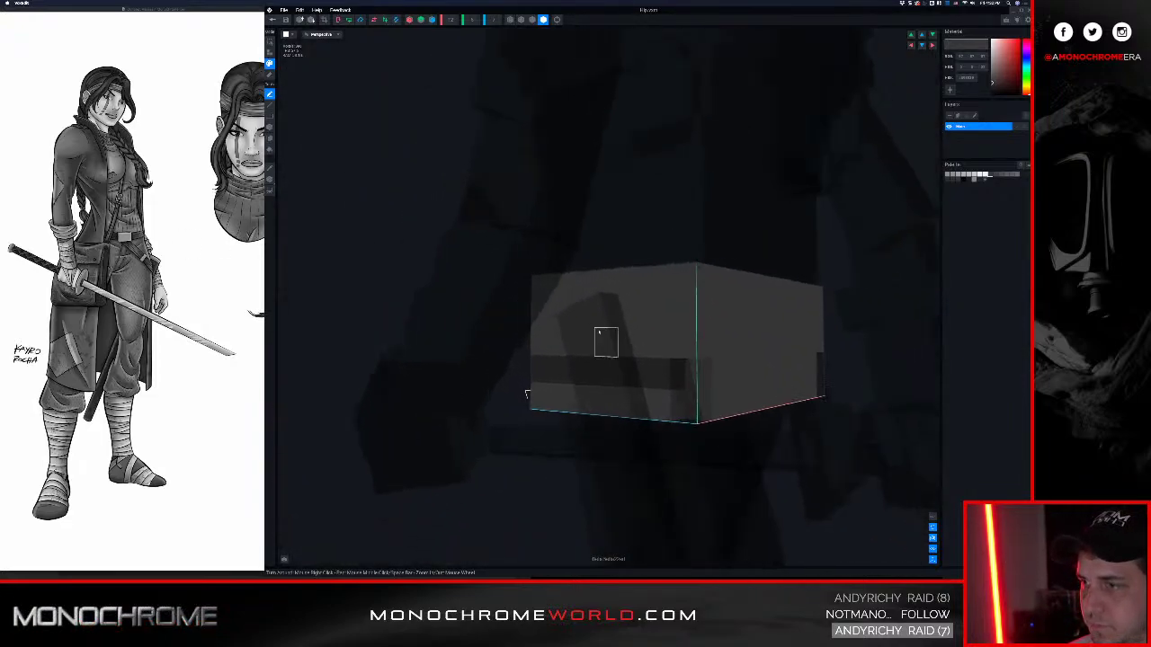
pyautogui.moveTo(656, 372); pyautogui.dragTo(645, 310, button='right')
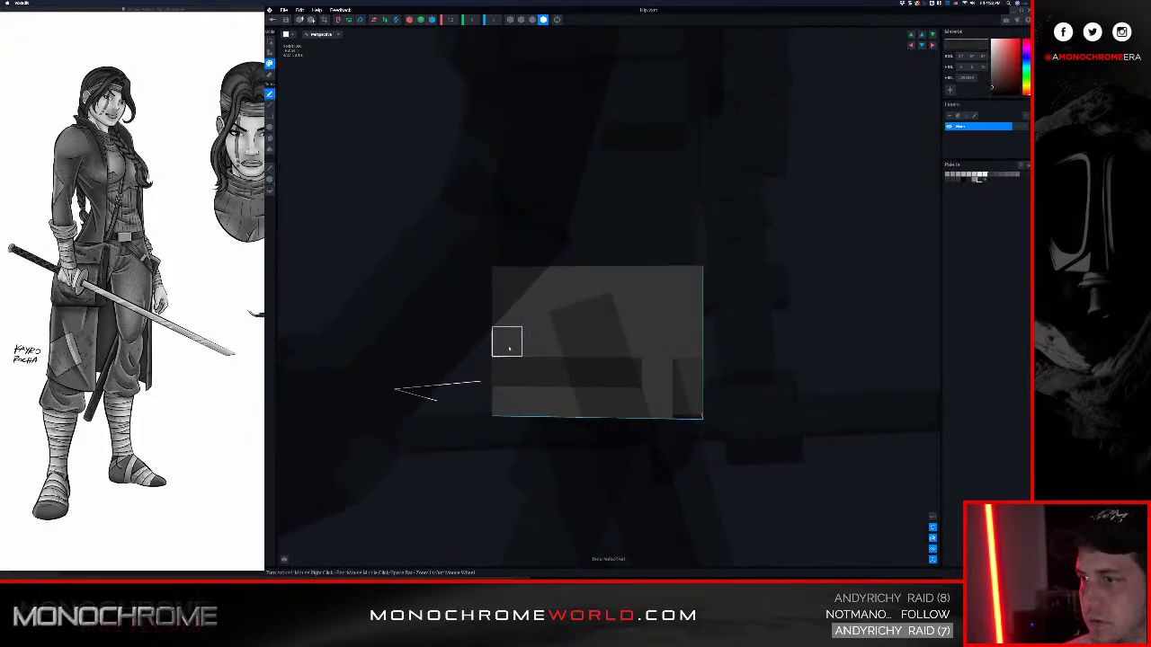
pyautogui.moveTo(509, 345); pyautogui.dragTo(512, 351, button='right')
pyautogui.moveTo(348, 373); pyautogui.dragTo(470, 362, button='middle')
pyautogui.scroll(-3, 471, 363)
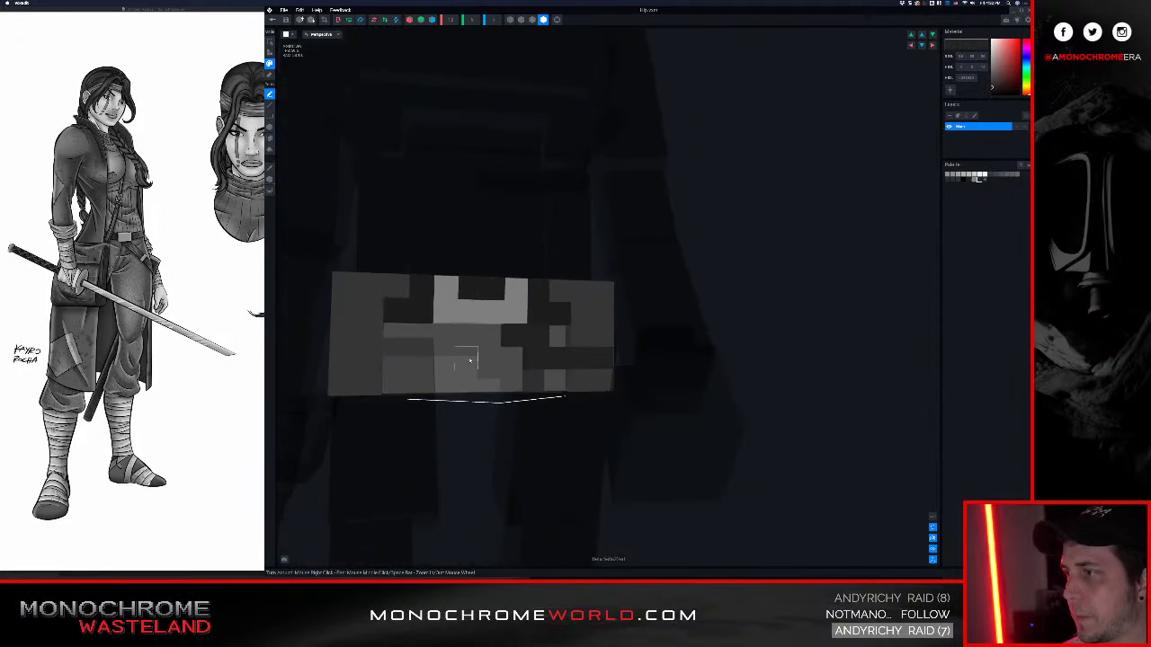
pyautogui.moveTo(456, 354); pyautogui.dragTo(452, 351, button='right')
pyautogui.moveTo(606, 357); pyautogui.dragTo(682, 357, button='middle')
pyautogui.scroll(-3, 682, 357)
pyautogui.moveTo(681, 356); pyautogui.dragTo(674, 359, button='right')
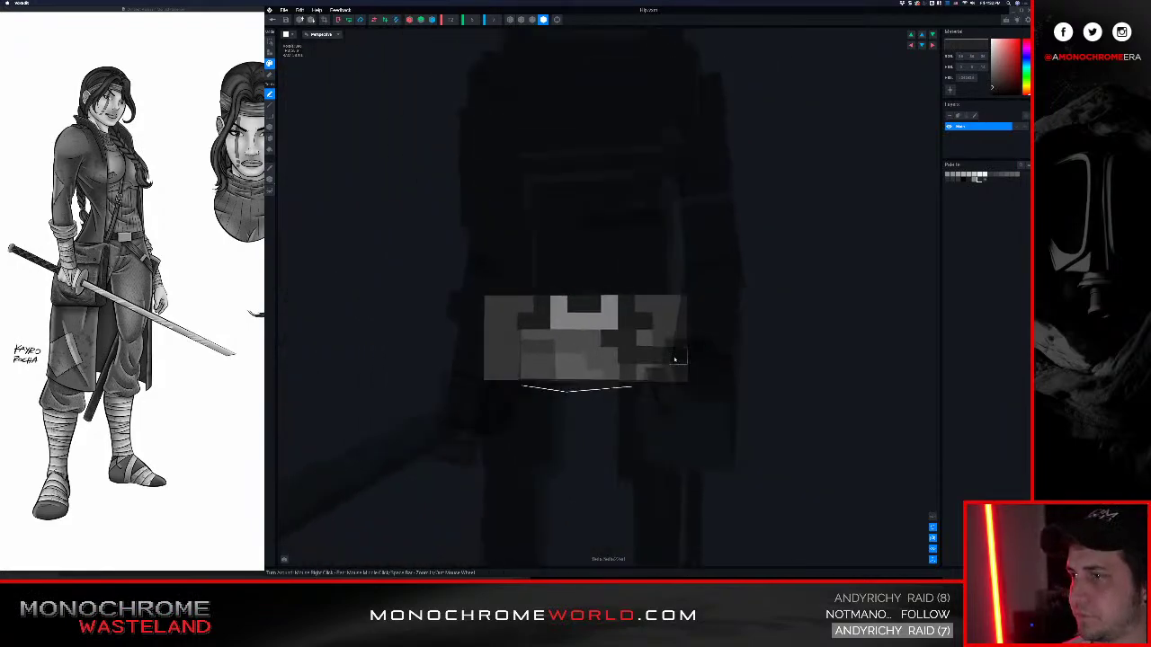
pyautogui.click(274, 20)
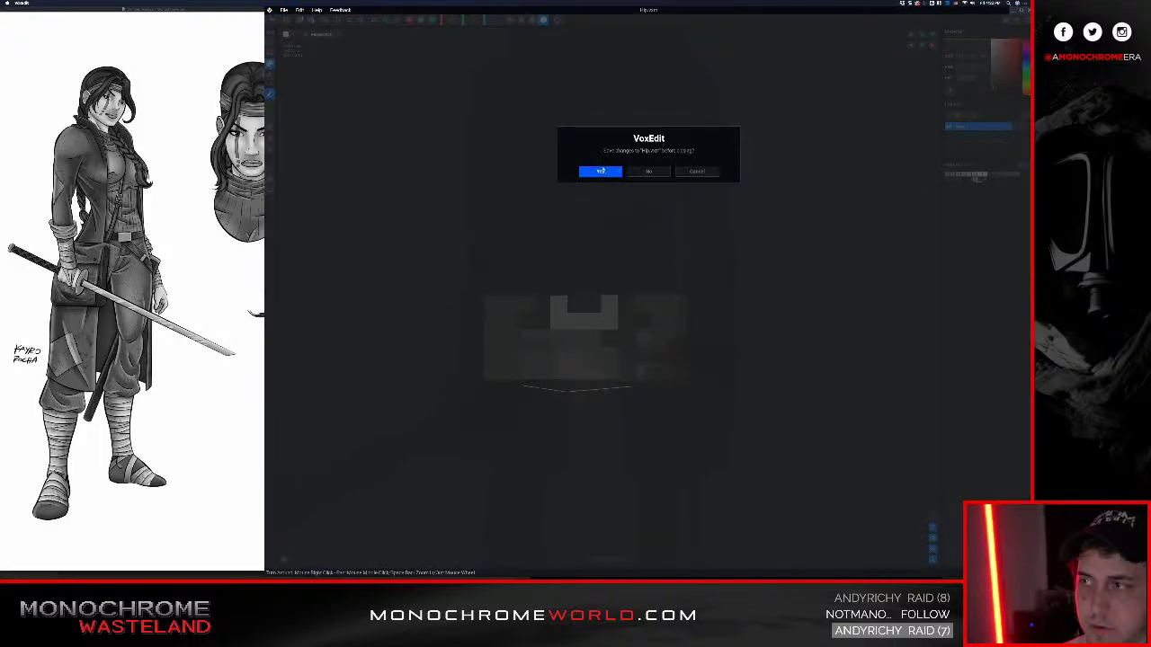
pyautogui.click(601, 171)
# Play the walking animation and examine the shortened second belt and the holder from the front, side and back
pyautogui.scroll(5, 633, 163)
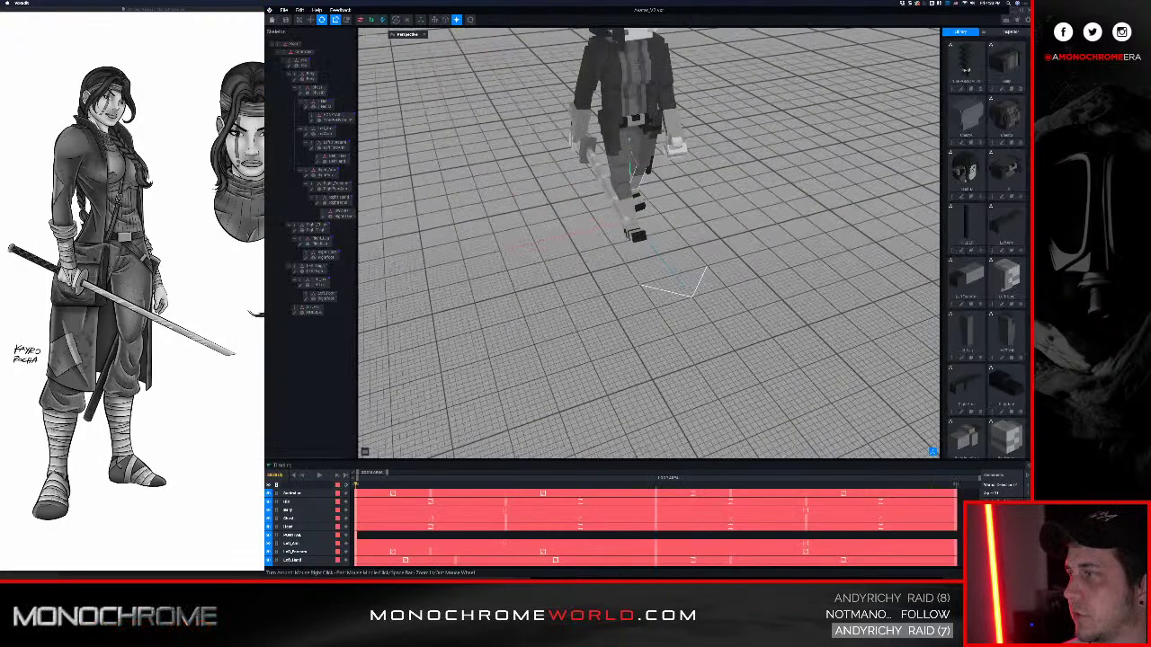
pyautogui.moveTo(635, 160); pyautogui.dragTo(646, 303, button='middle')
pyautogui.moveTo(650, 162); pyautogui.dragTo(664, 154, button='right')
pyautogui.press('space')
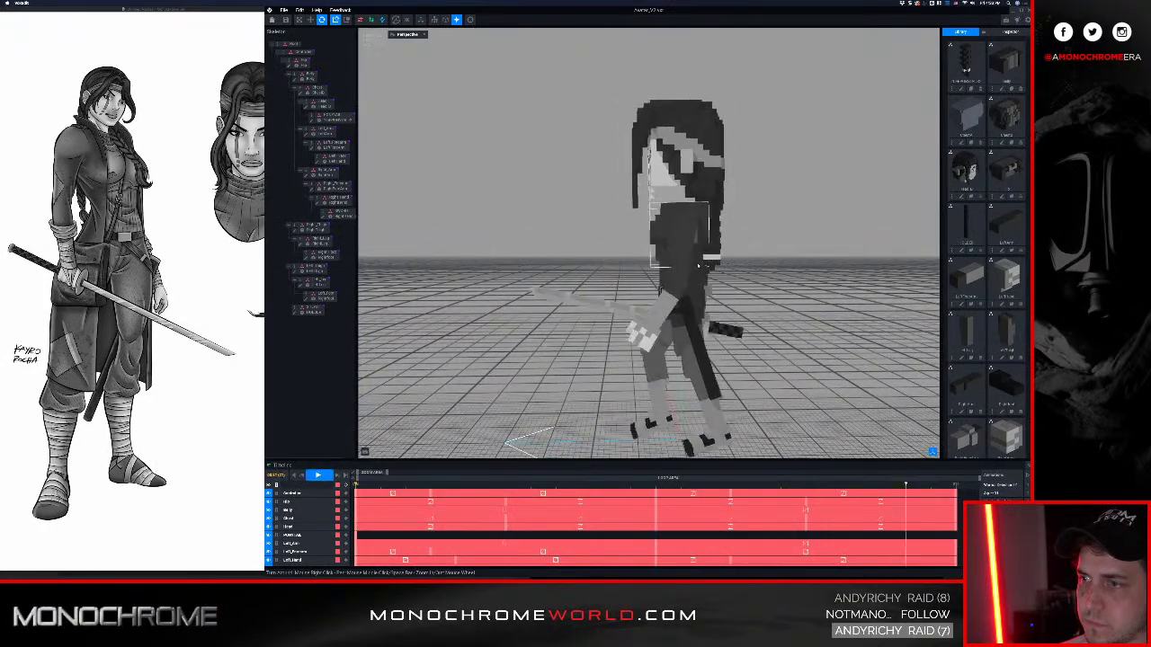
pyautogui.moveTo(697, 264); pyautogui.dragTo(686, 337, button='right')
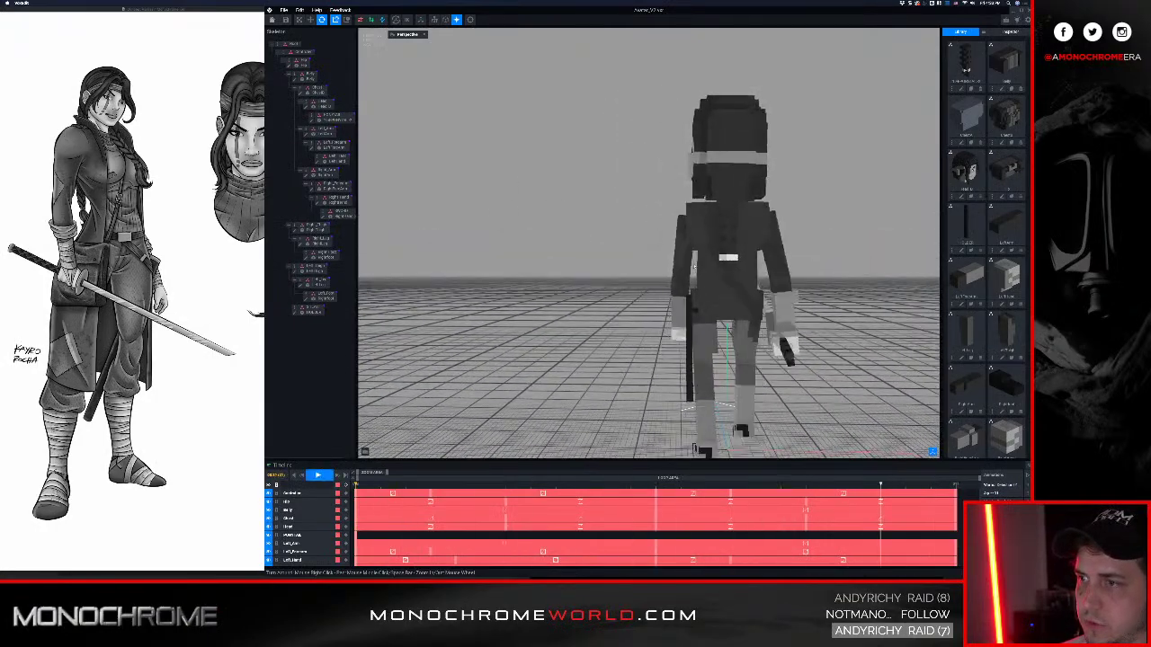
pyautogui.press('space')
# Open the sword holder model, inspect its upper end and close the model editor
pyautogui.click(686, 336)
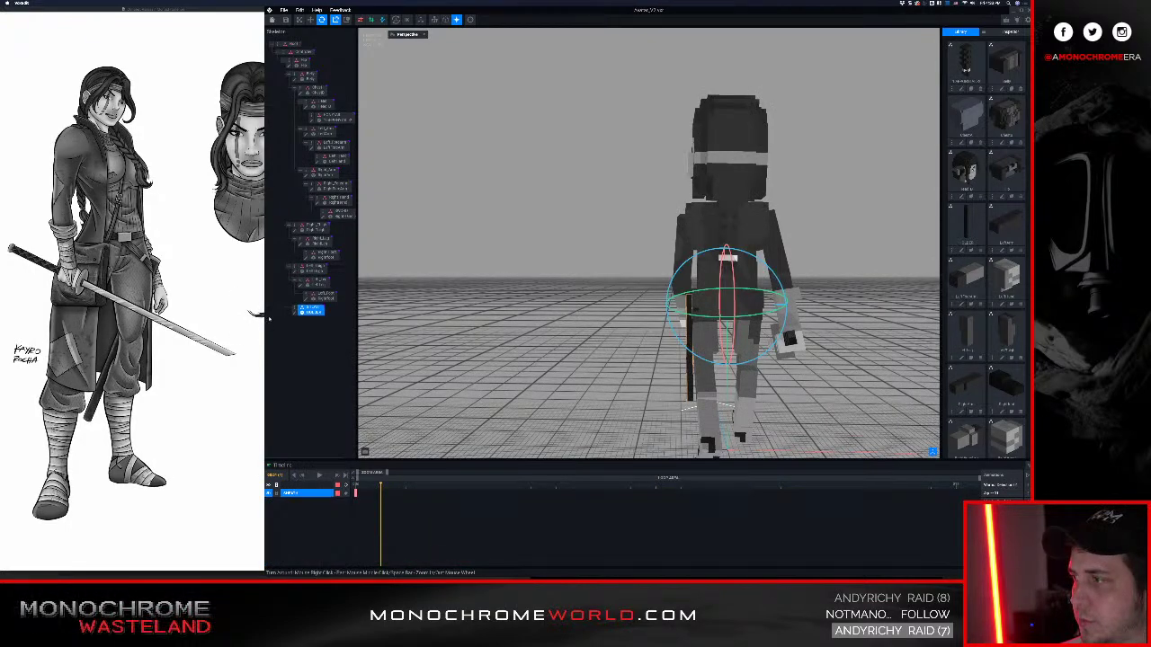
pyautogui.click(294, 313)
pyautogui.moveTo(524, 223); pyautogui.dragTo(521, 313, button='middle')
pyautogui.moveTo(585, 267); pyautogui.dragTo(578, 188, button='right')
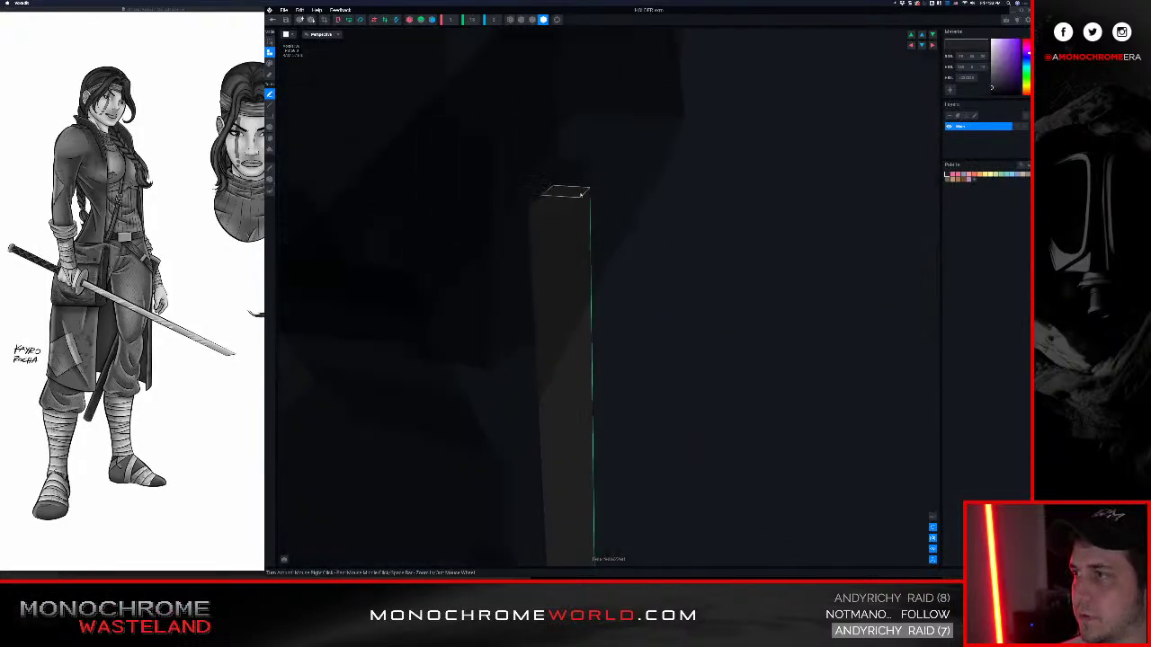
pyautogui.hotkey('alt', 'F4')
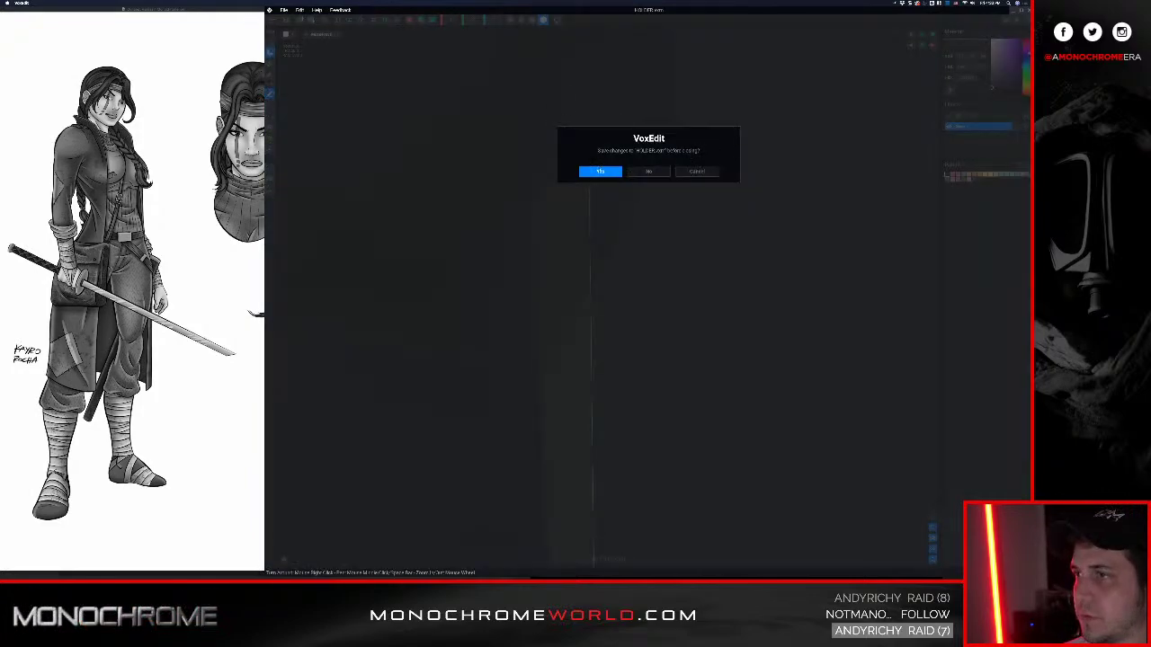
# Check the HOLDER model once more, save its changes and return to the character rig
pyautogui.click(696, 171)
pyautogui.moveTo(596, 376); pyautogui.dragTo(517, 293, button='right')
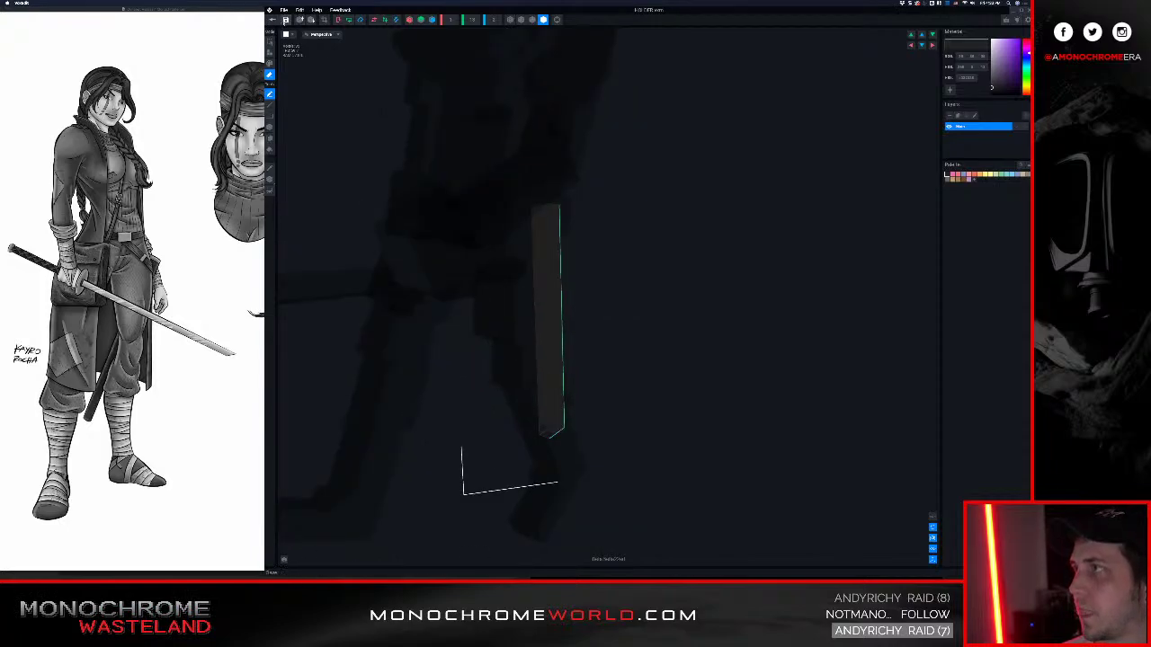
pyautogui.click(273, 19)
pyautogui.click(608, 171)
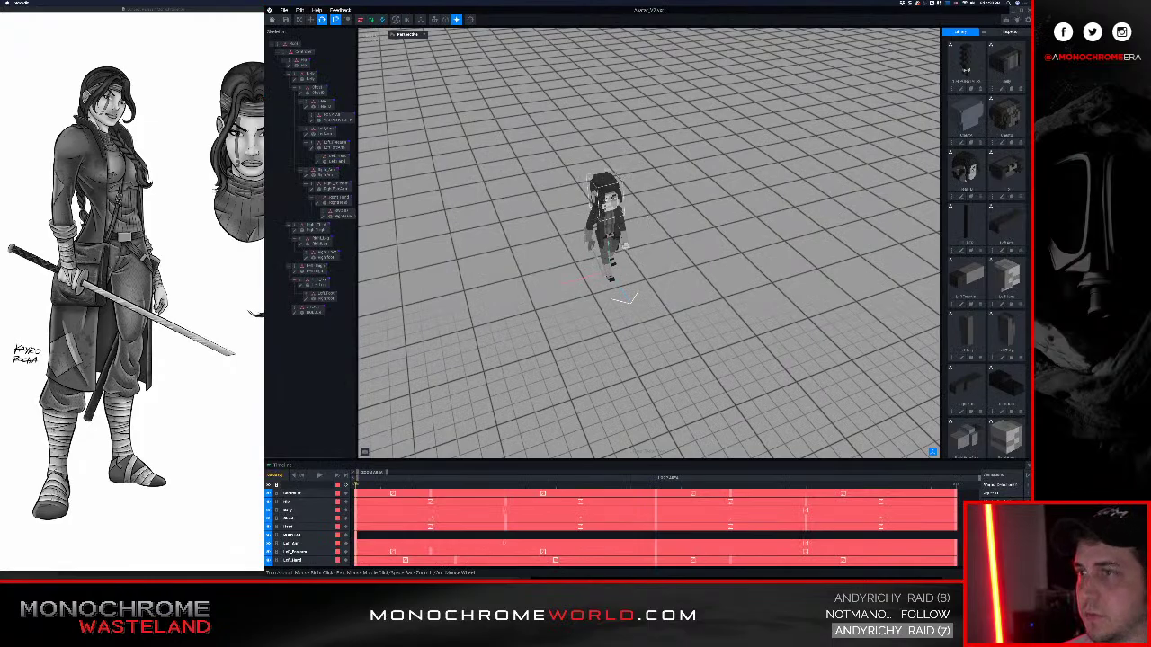
# Play and pause the walking animation, examining the sword and the scabbard at the character's hip from the front and side
pyautogui.scroll(6, 687, 305)
pyautogui.moveTo(711, 350); pyautogui.dragTo(684, 304, button='right')
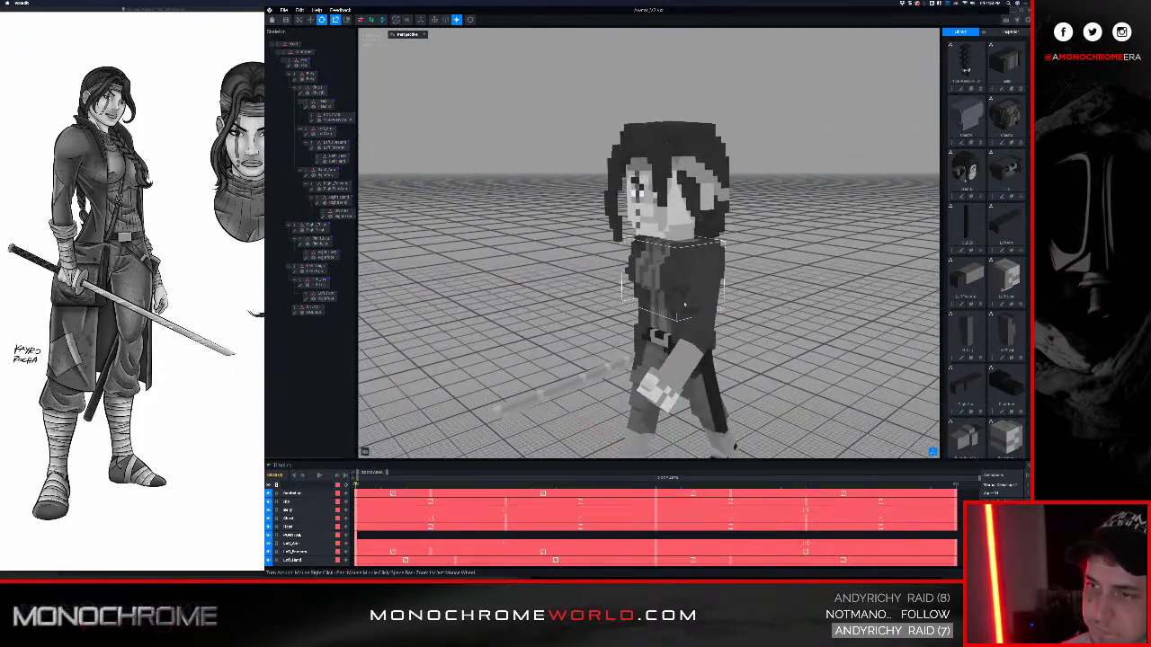
pyautogui.moveTo(684, 304); pyautogui.dragTo(609, 198, button='middle')
pyautogui.moveTo(635, 317); pyautogui.dragTo(633, 248, button='right')
pyautogui.press('space')
pyautogui.press('space')
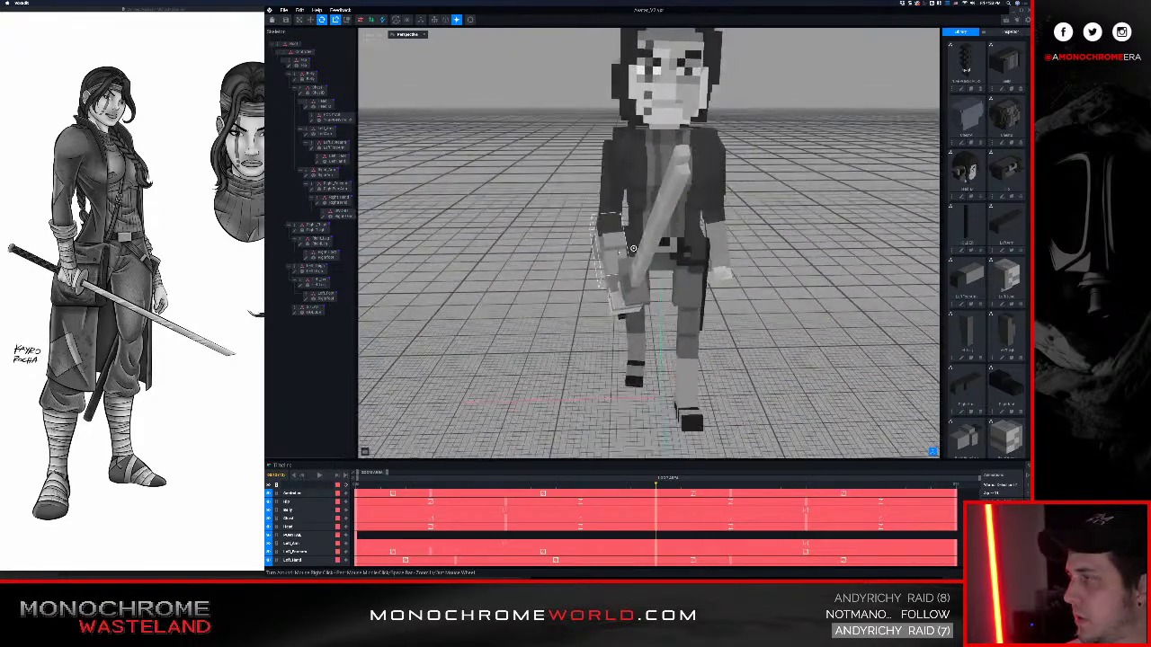
pyautogui.moveTo(633, 249); pyautogui.dragTo(563, 236, button='middle')
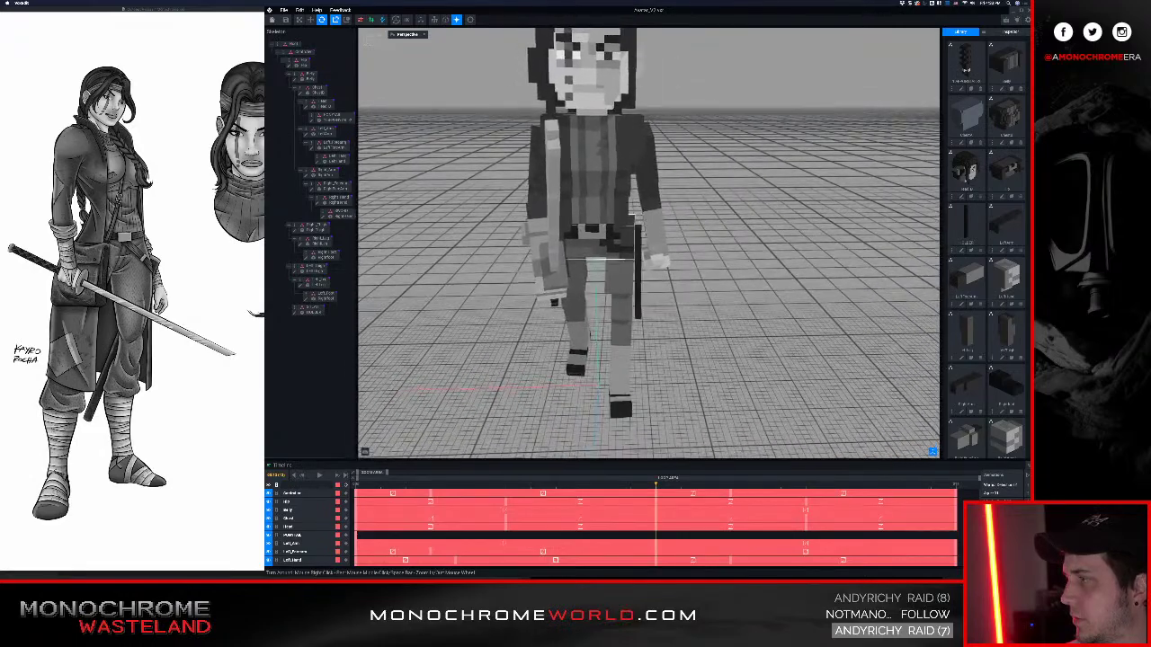
pyautogui.moveTo(587, 228); pyautogui.dragTo(584, 223, button='right')
pyautogui.press('space')
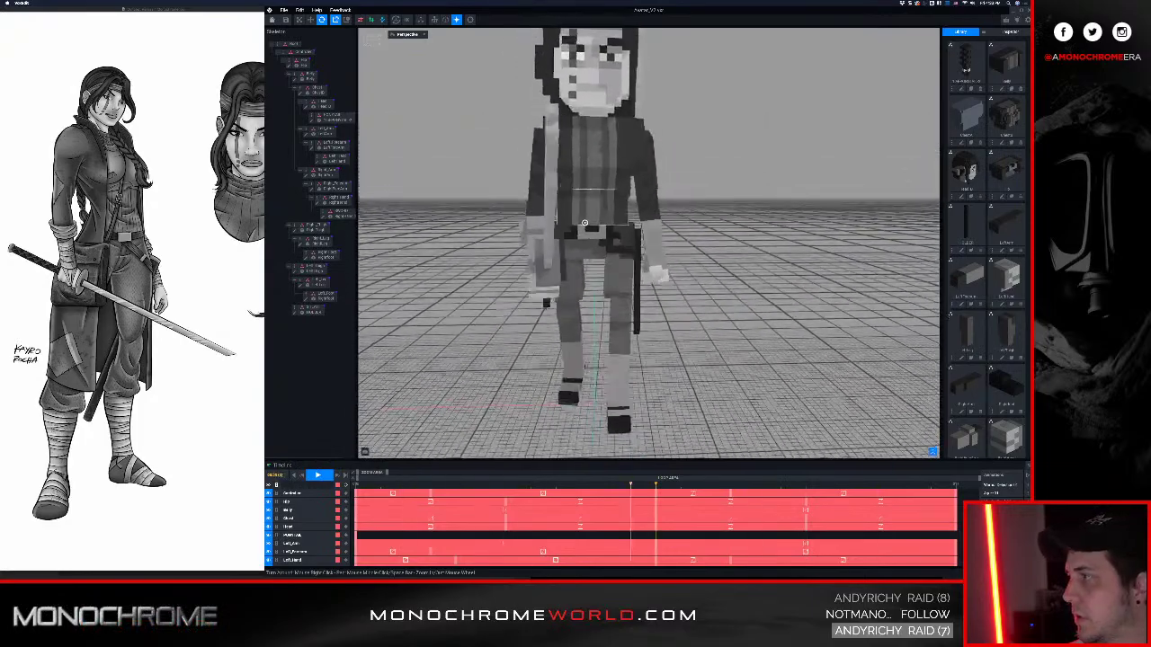
pyautogui.moveTo(575, 306); pyautogui.dragTo(631, 379, button='right')
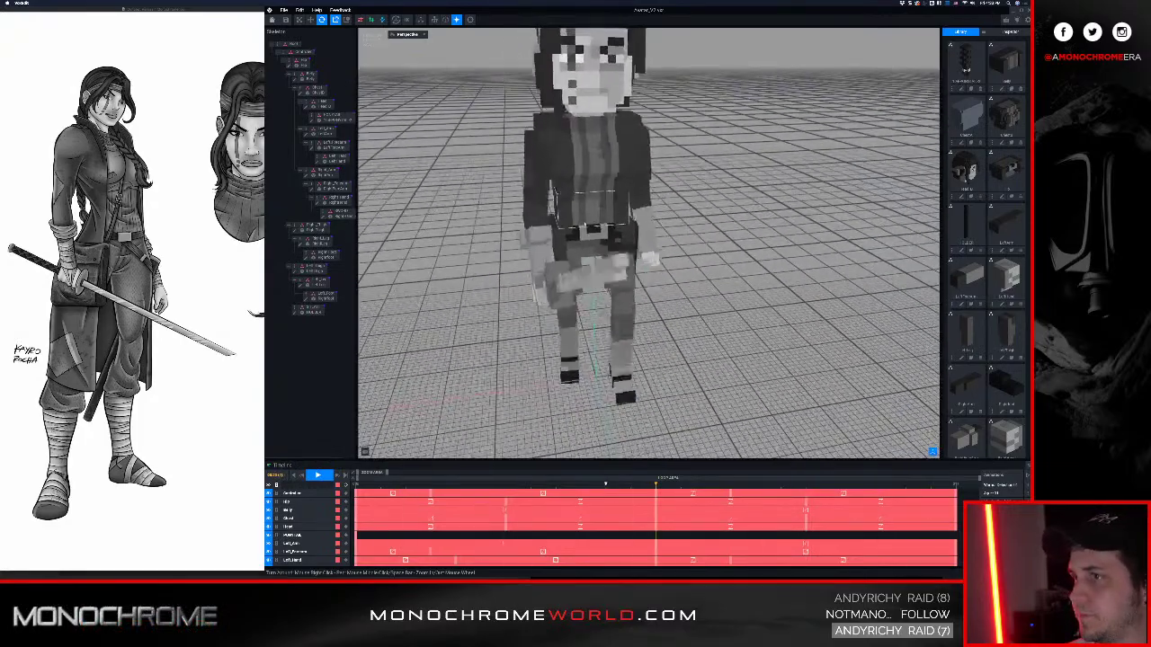
pyautogui.press('space')
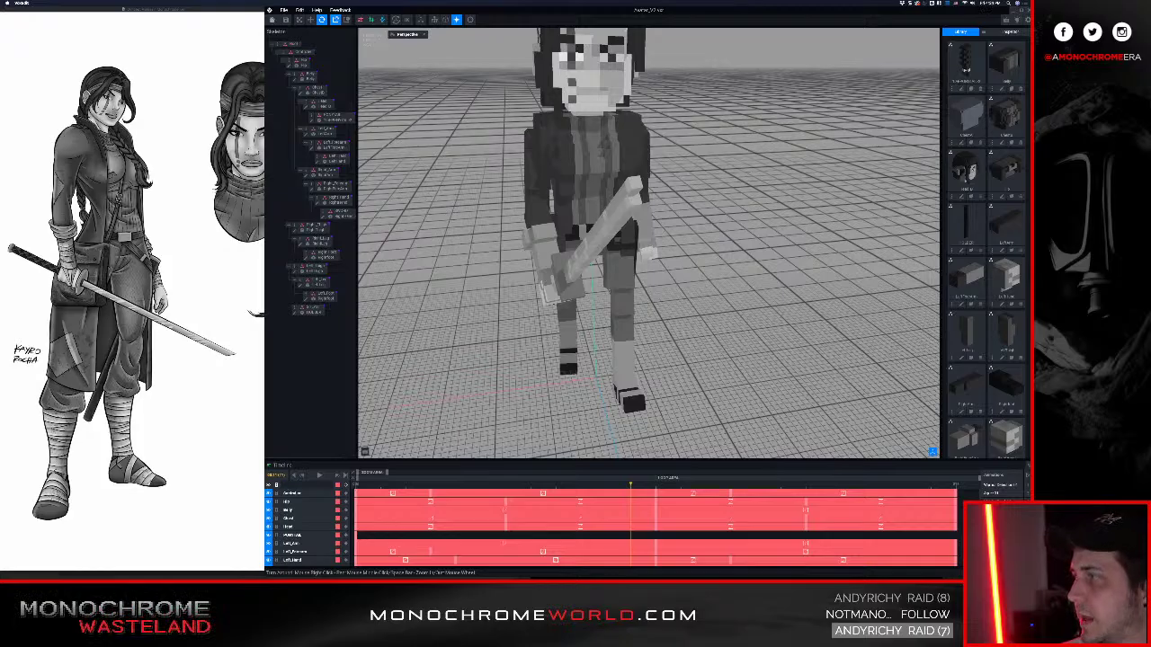
# Examine the paused character's back, hips and belt from several angles at close range
pyautogui.moveTo(573, 171); pyautogui.dragTo(791, 172, button='right')
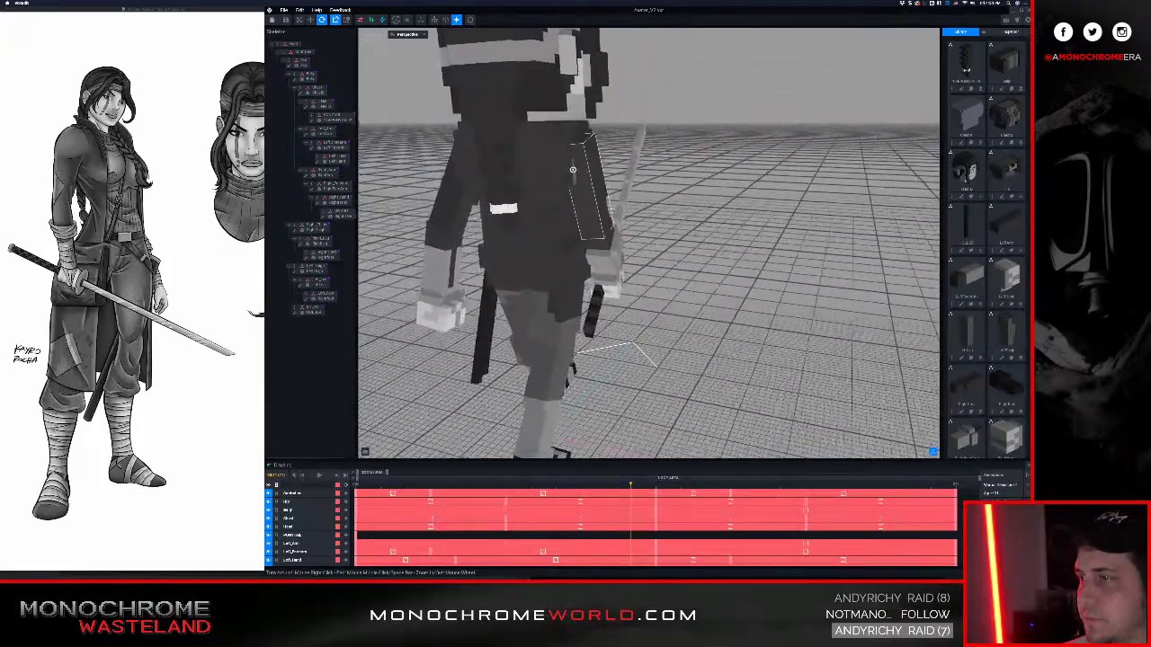
pyautogui.moveTo(467, 170); pyautogui.dragTo(574, 171, button='right')
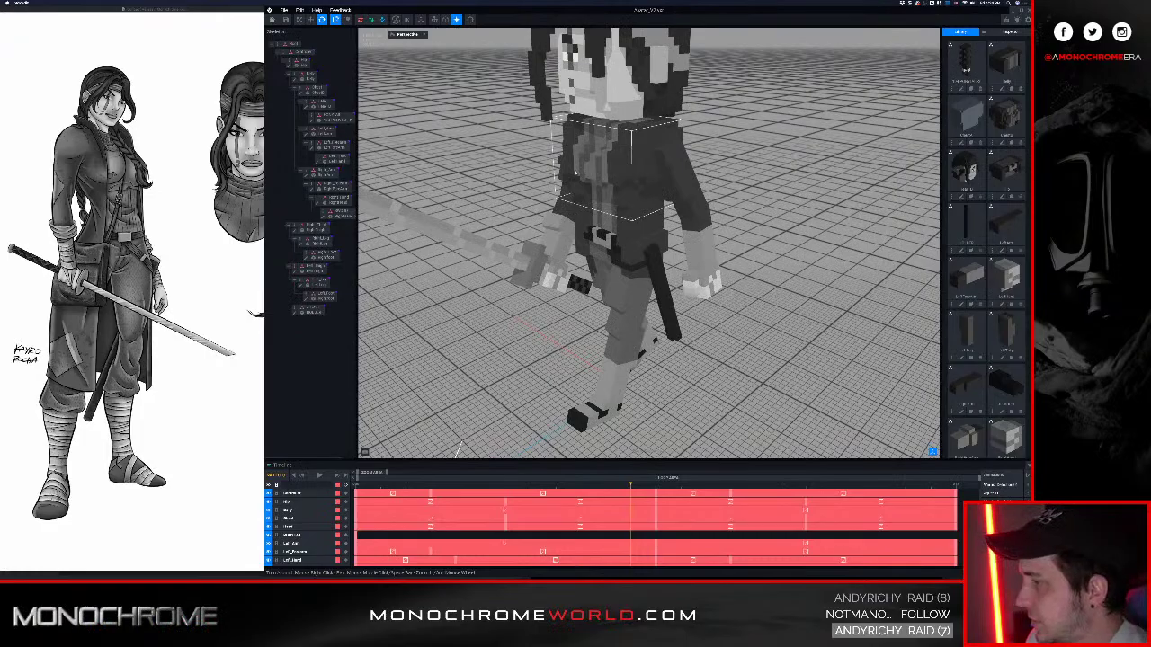
pyautogui.scroll(-5, 611, 216)
pyautogui.moveTo(612, 216); pyautogui.dragTo(611, 217, button='right')
pyautogui.scroll(6, 612, 217)
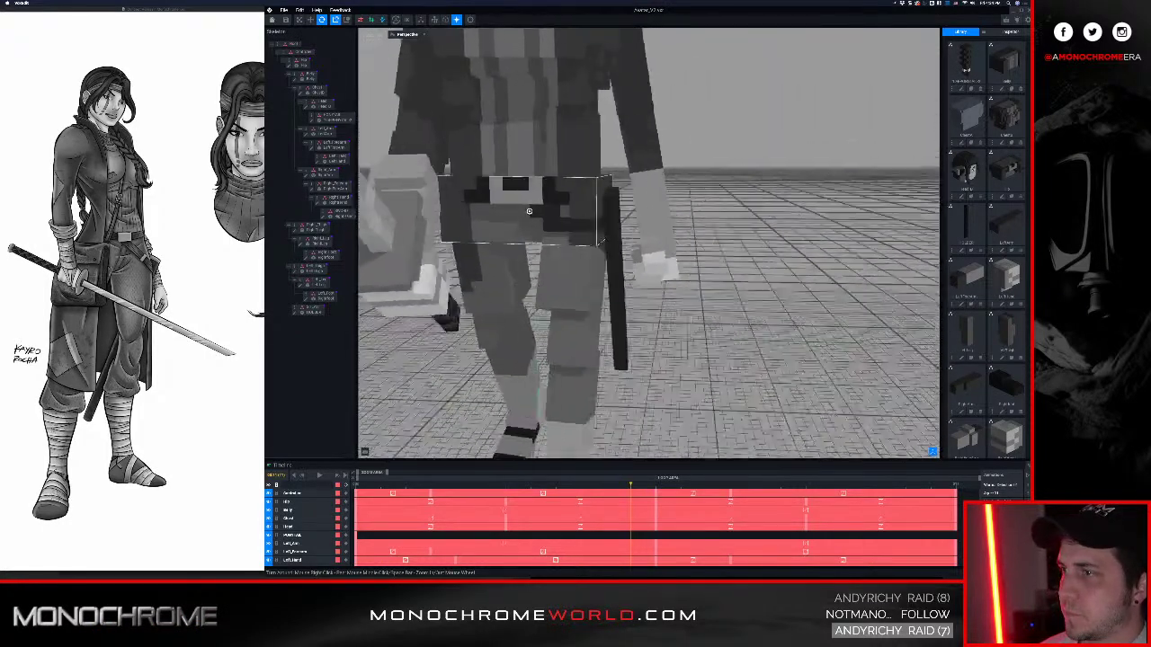
pyautogui.moveTo(529, 211); pyautogui.dragTo(481, 210, button='right')
pyautogui.scroll(-4, 526, 212)
pyautogui.scroll(5, 518, 212)
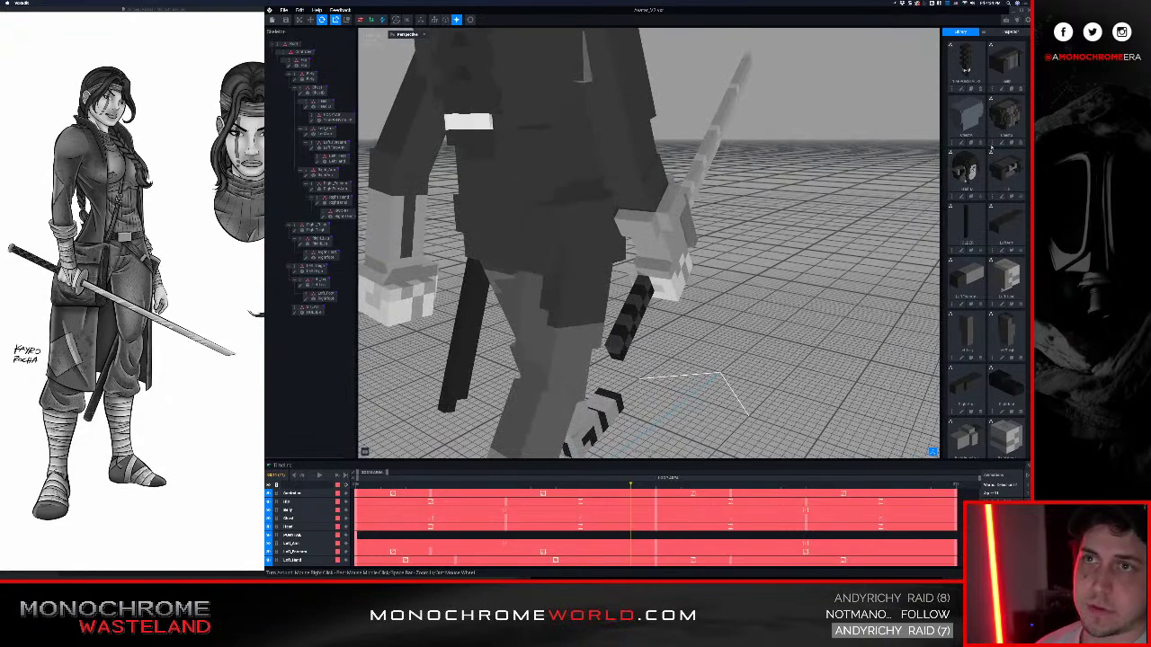
# Create a new model named BAG in the model library
pyautogui.click(985, 36)
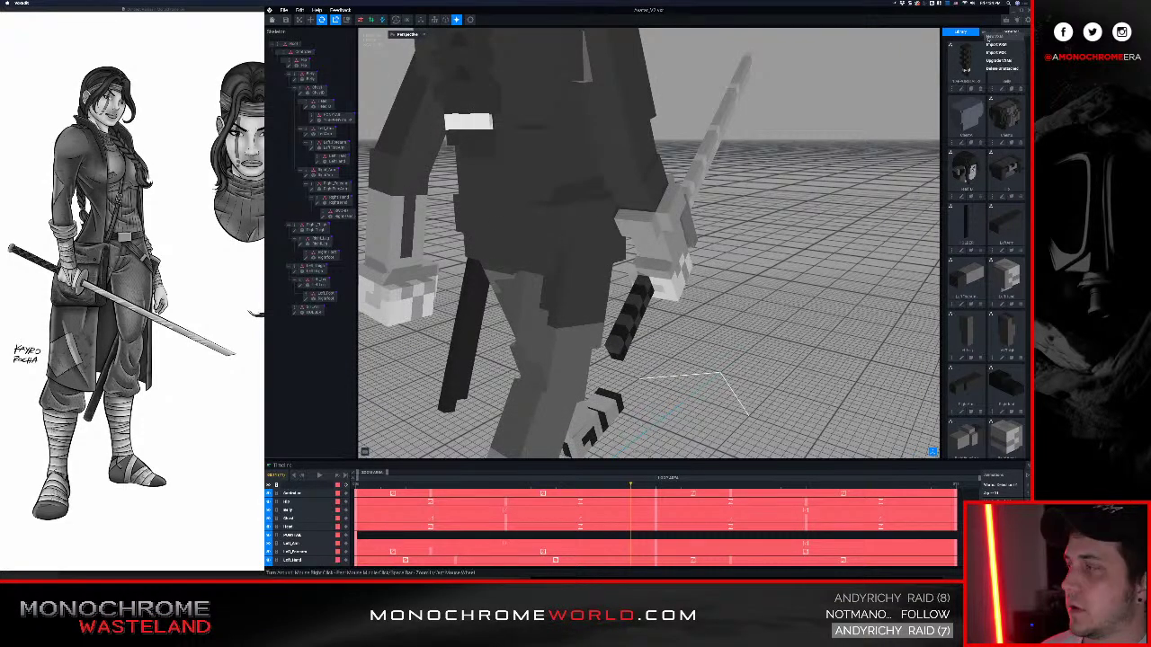
pyautogui.click(994, 37)
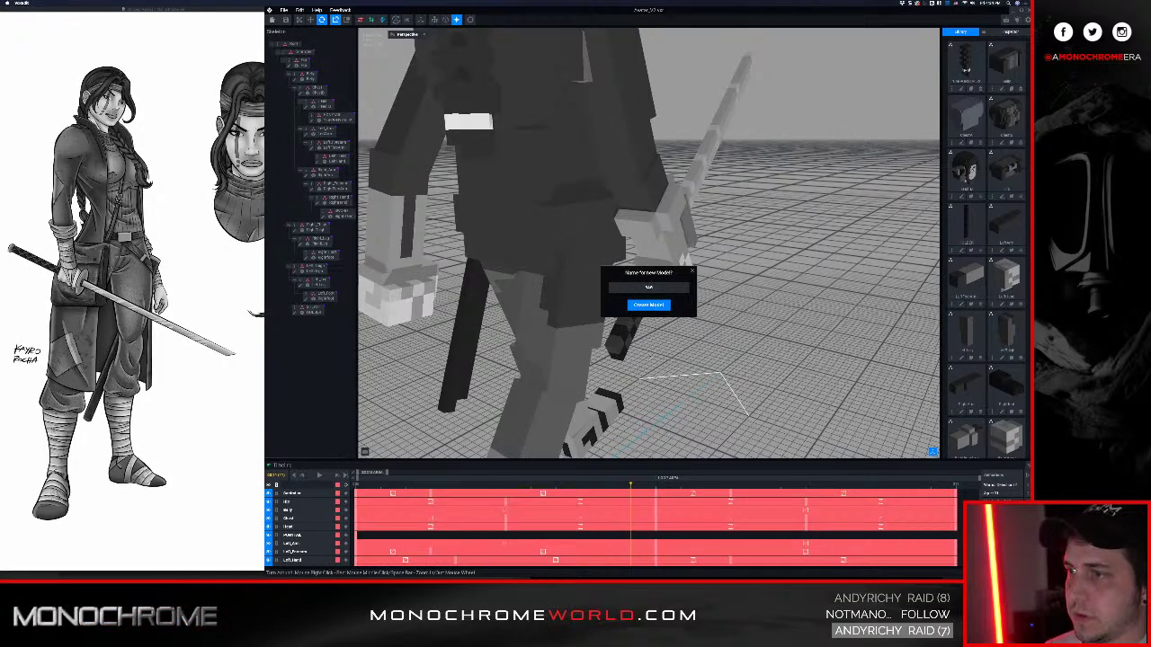
pyautogui.click(658, 307)
# Resize the new model's volume to a thin slab, setting the height to 20 and reducing the width and depth
pyautogui.scroll(-2, 614, 293)
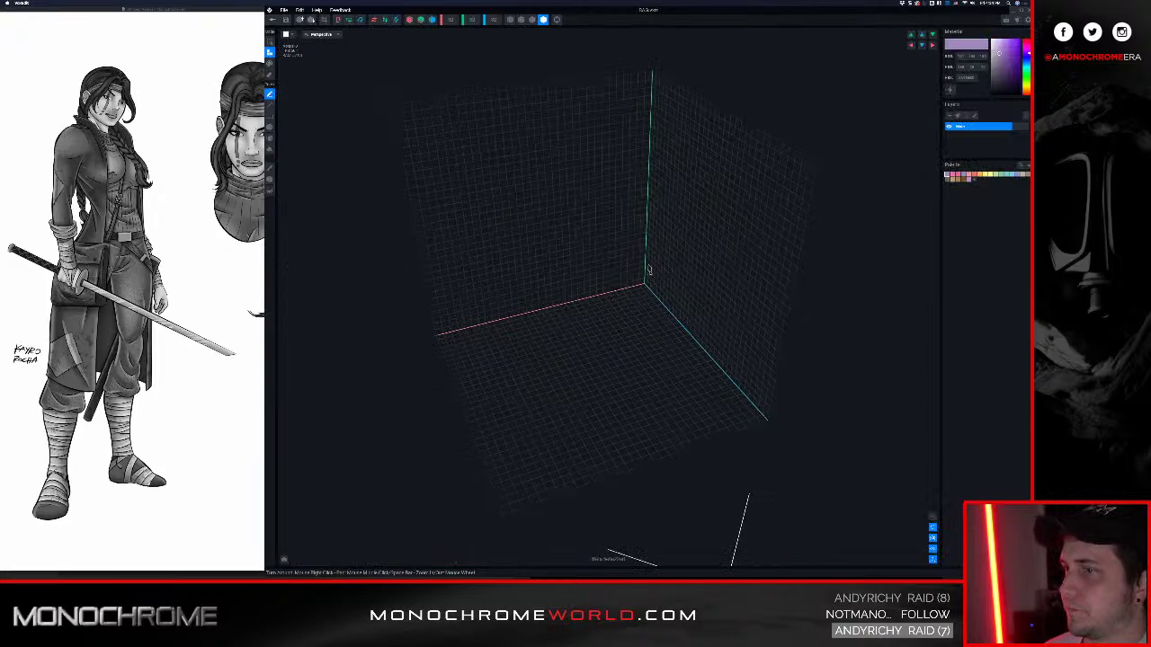
pyautogui.moveTo(649, 270); pyautogui.dragTo(666, 260, button='right')
pyautogui.moveTo(665, 260); pyautogui.dragTo(575, 296, button='middle')
pyautogui.moveTo(678, 252); pyautogui.dragTo(688, 244, button='right')
pyautogui.moveTo(689, 245); pyautogui.dragTo(664, 271, button='middle')
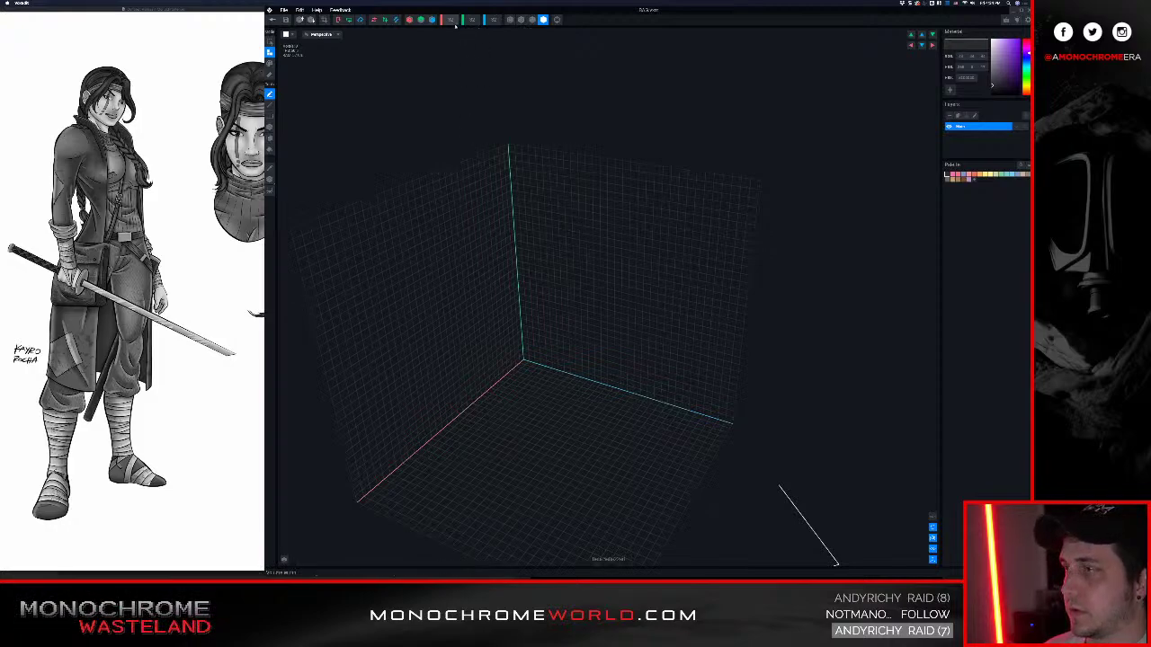
pyautogui.click(450, 22)
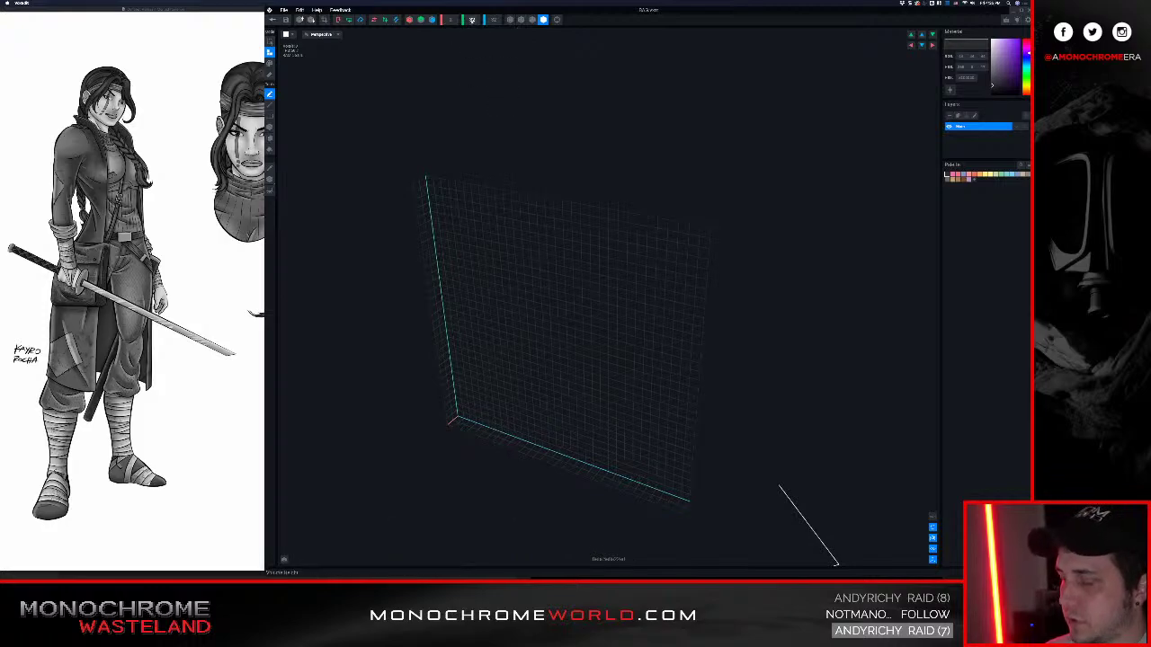
pyautogui.click(472, 20)
pyautogui.write('20')
pyautogui.press('Return')
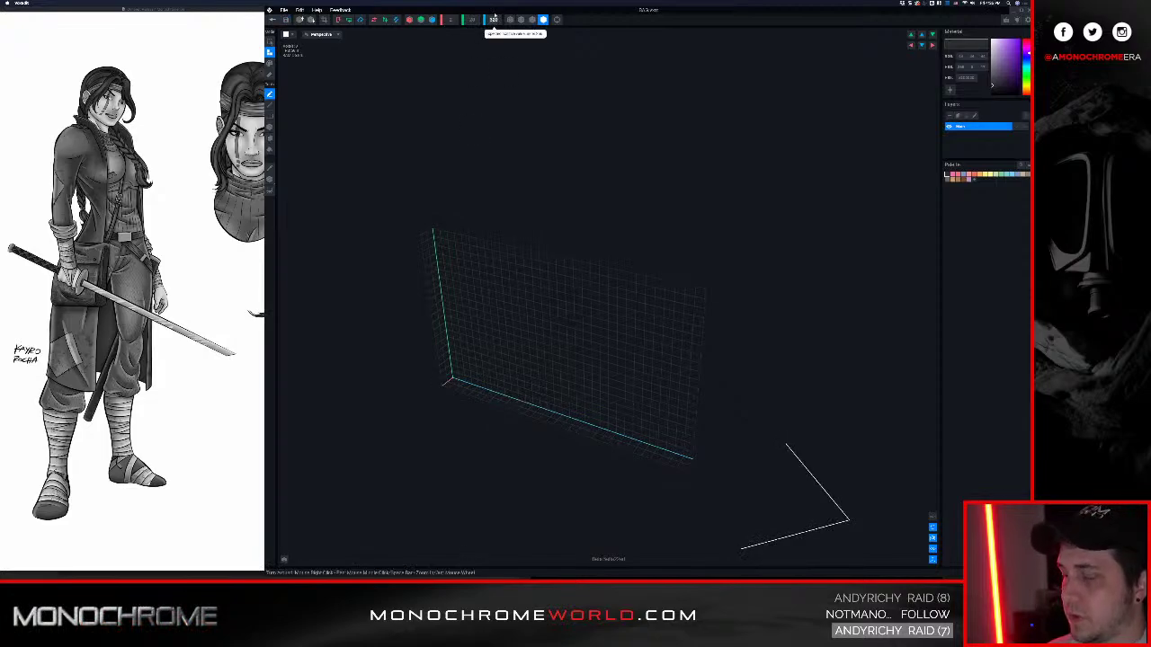
pyautogui.press('Return')
pyautogui.moveTo(530, 214); pyautogui.dragTo(539, 246, button='right')
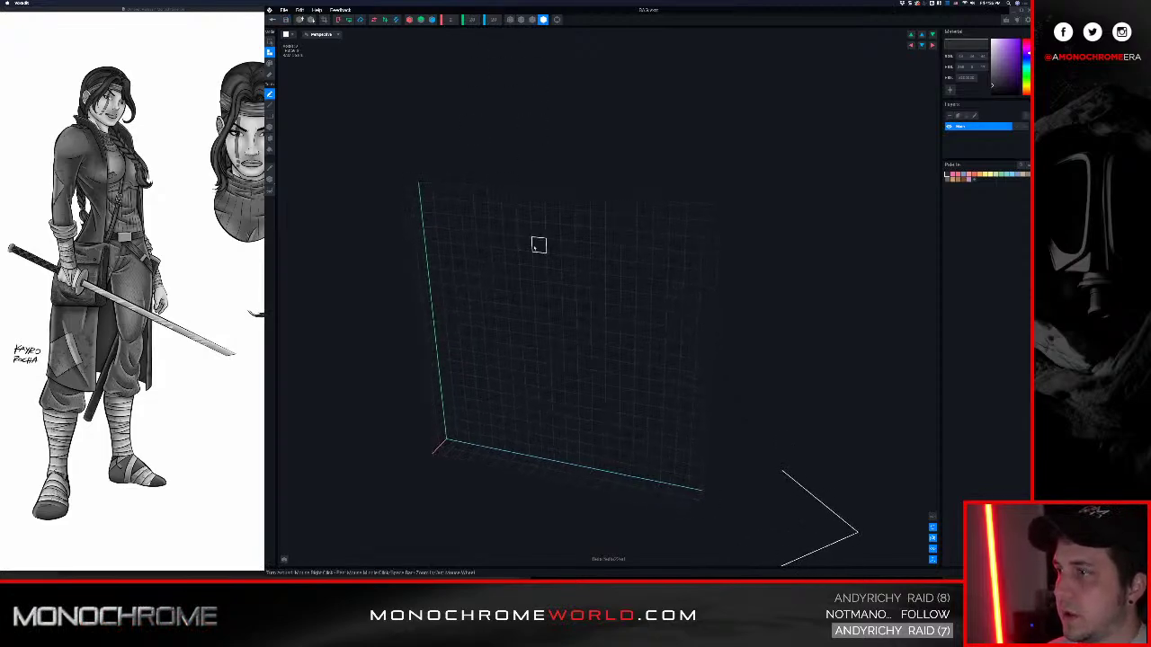
# Fill the whole volume with a solid dark grey voxel box, then save the BAG model and return to the rig
pyautogui.scroll(-2, 539, 246)
pyautogui.moveTo(435, 205); pyautogui.dragTo(584, 390)
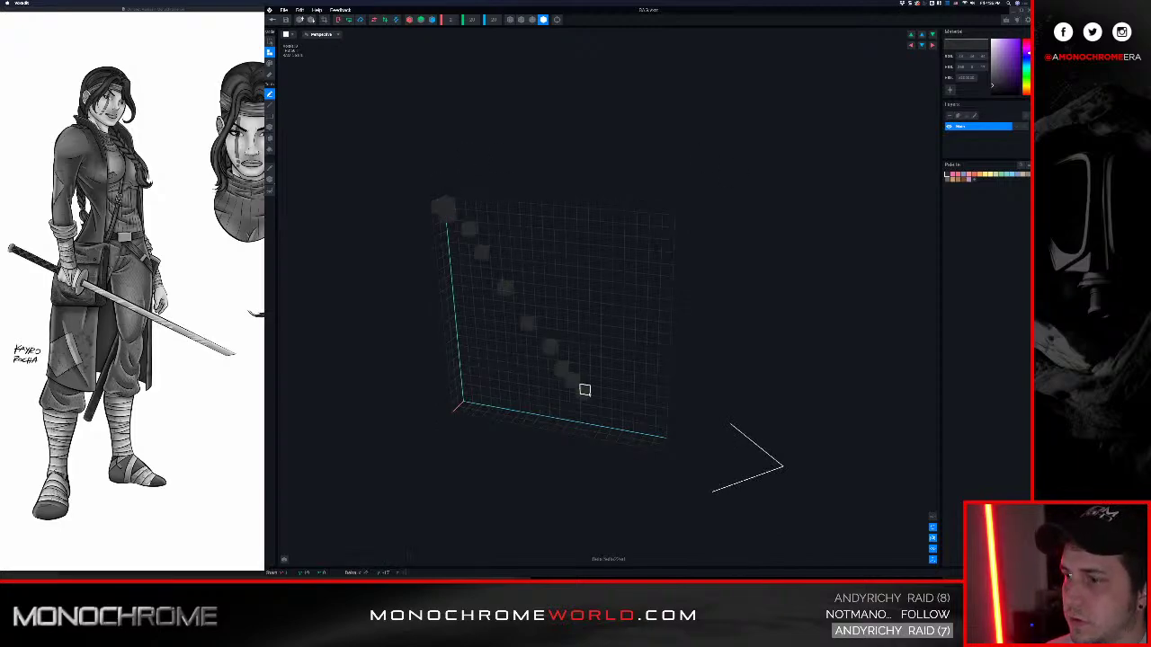
pyautogui.press('super+z')
pyautogui.press('b')
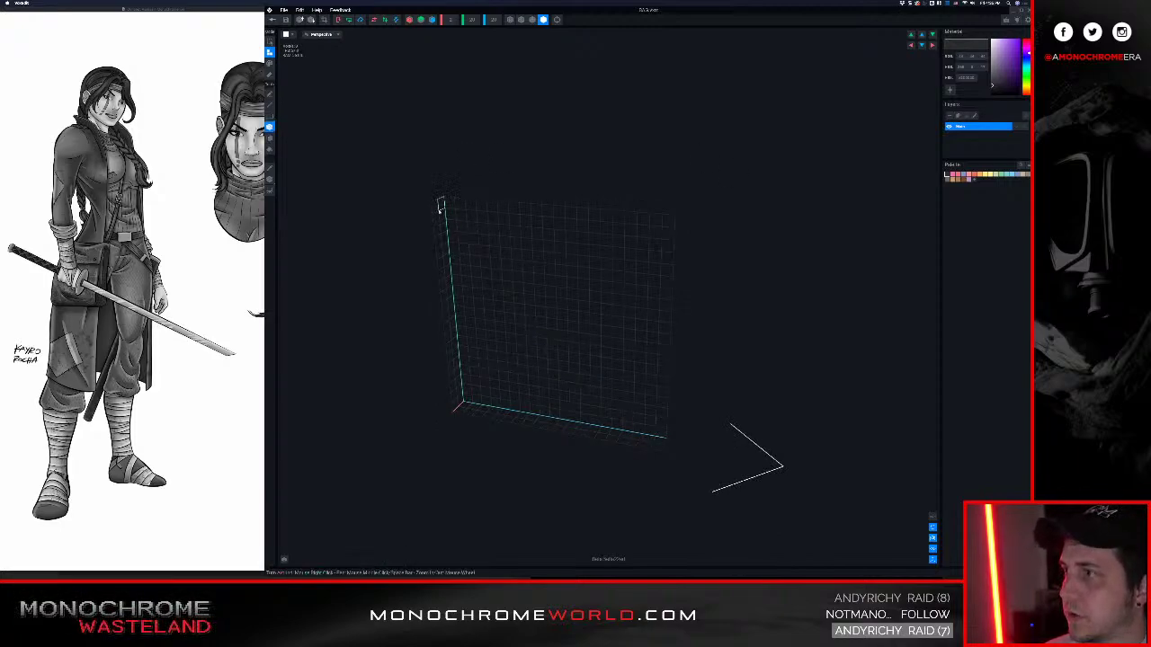
pyautogui.moveTo(439, 206)
pyautogui.mouseDown()
pyautogui.moveTo(602, 444)
pyautogui.moveTo(672, 441)
pyautogui.mouseUp()
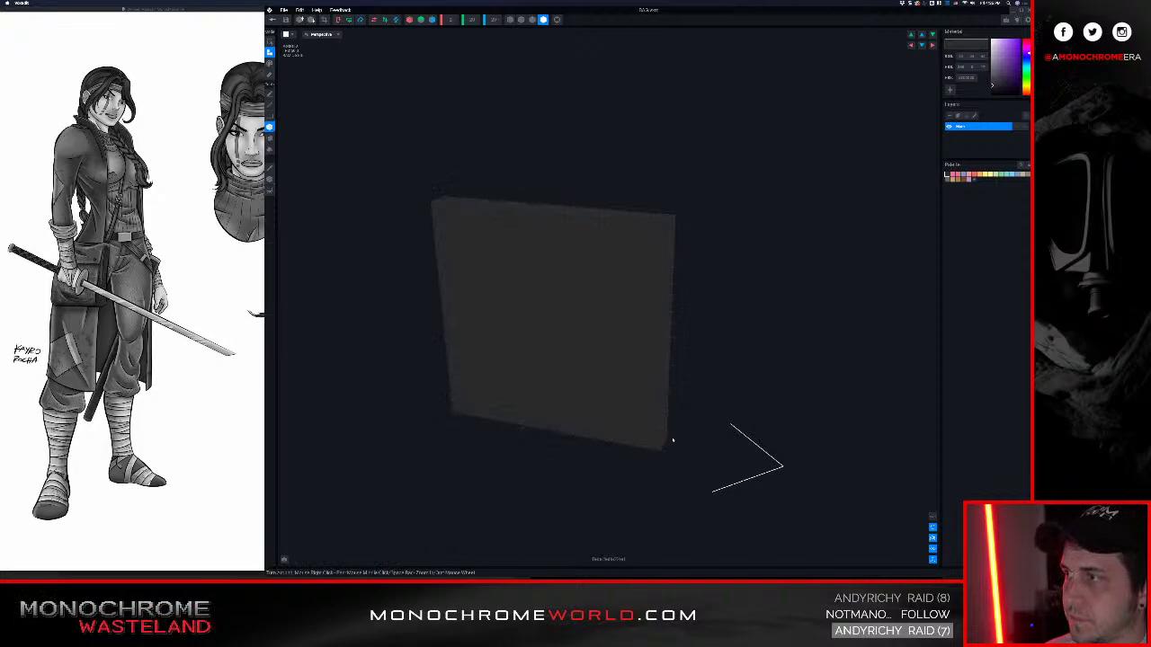
pyautogui.click(273, 20)
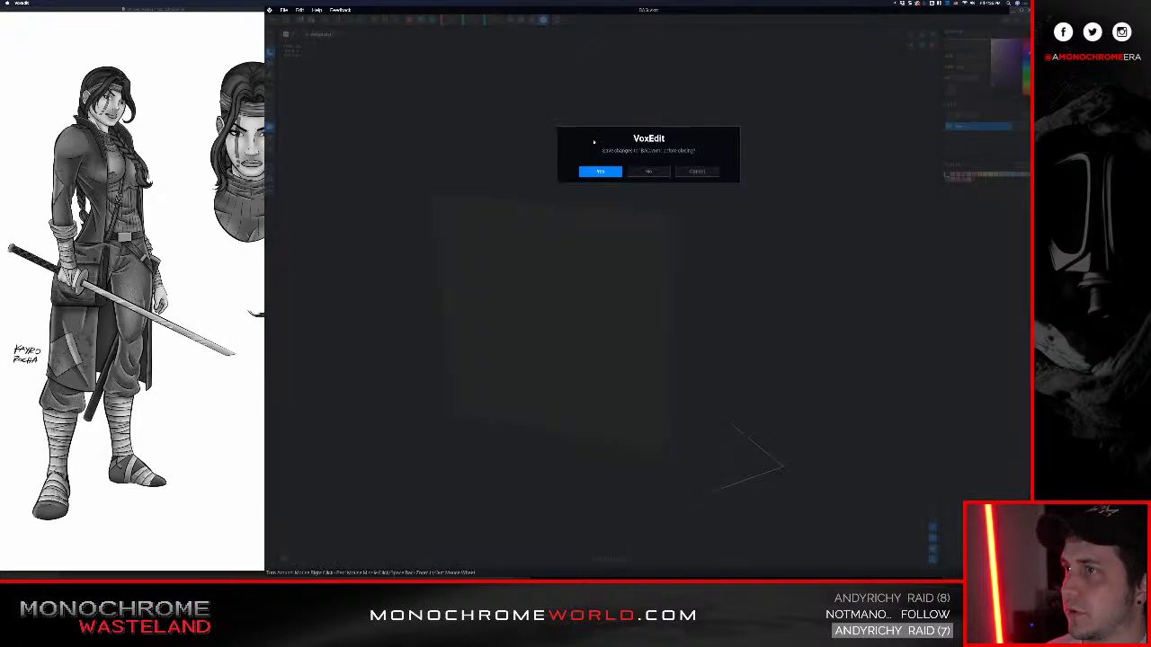
pyautogui.click(599, 172)
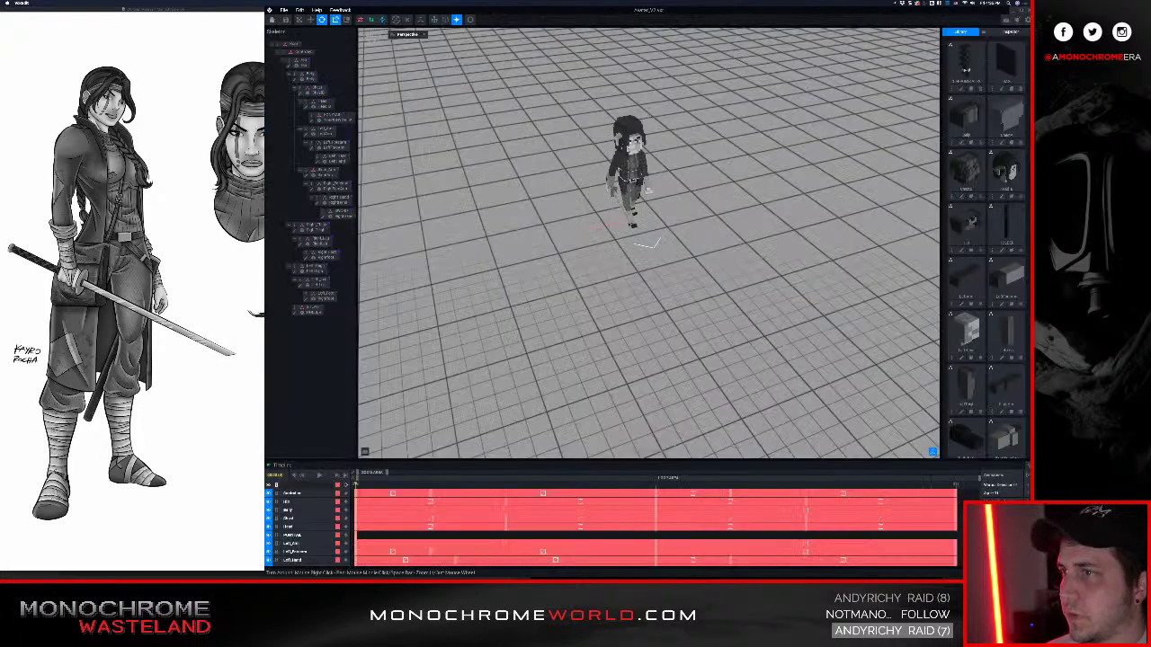
# Add a new skeleton node for the bag, starting from the hip node
pyautogui.scroll(10, 608, 174)
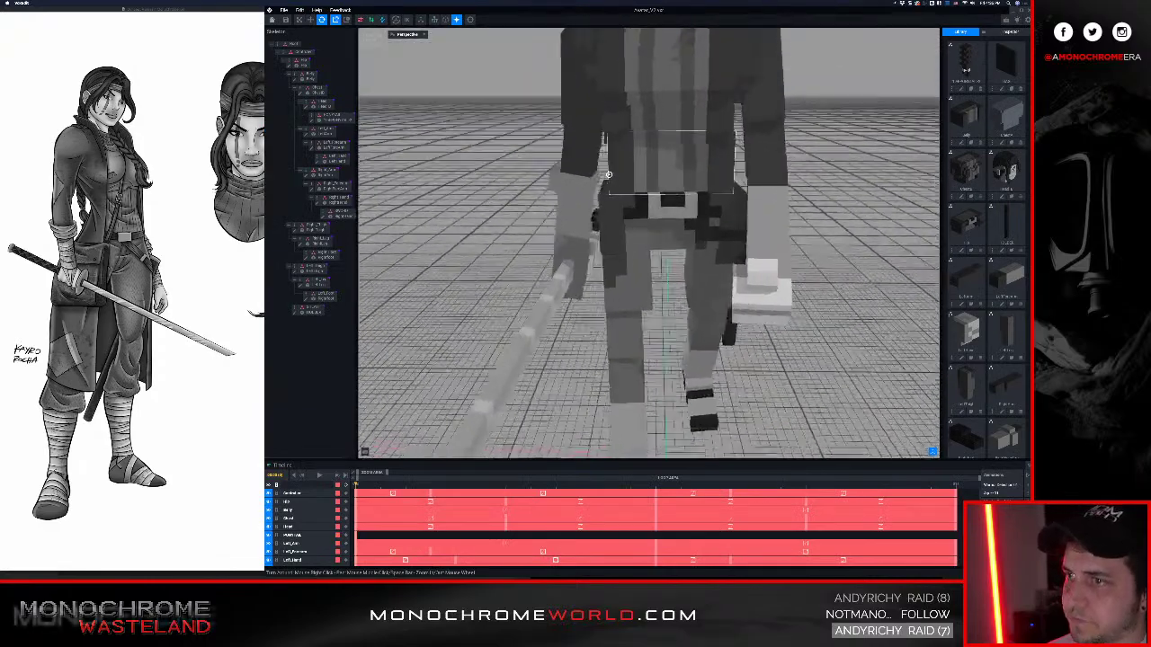
pyautogui.moveTo(609, 175); pyautogui.dragTo(588, 220, button='right')
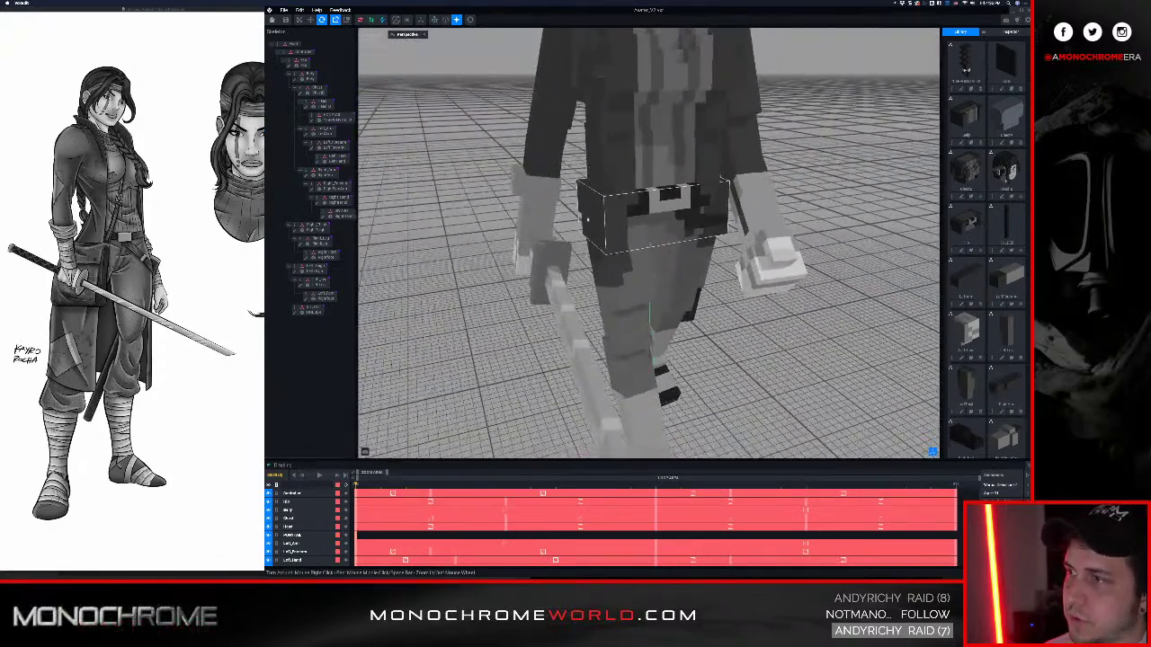
pyautogui.click(288, 63)
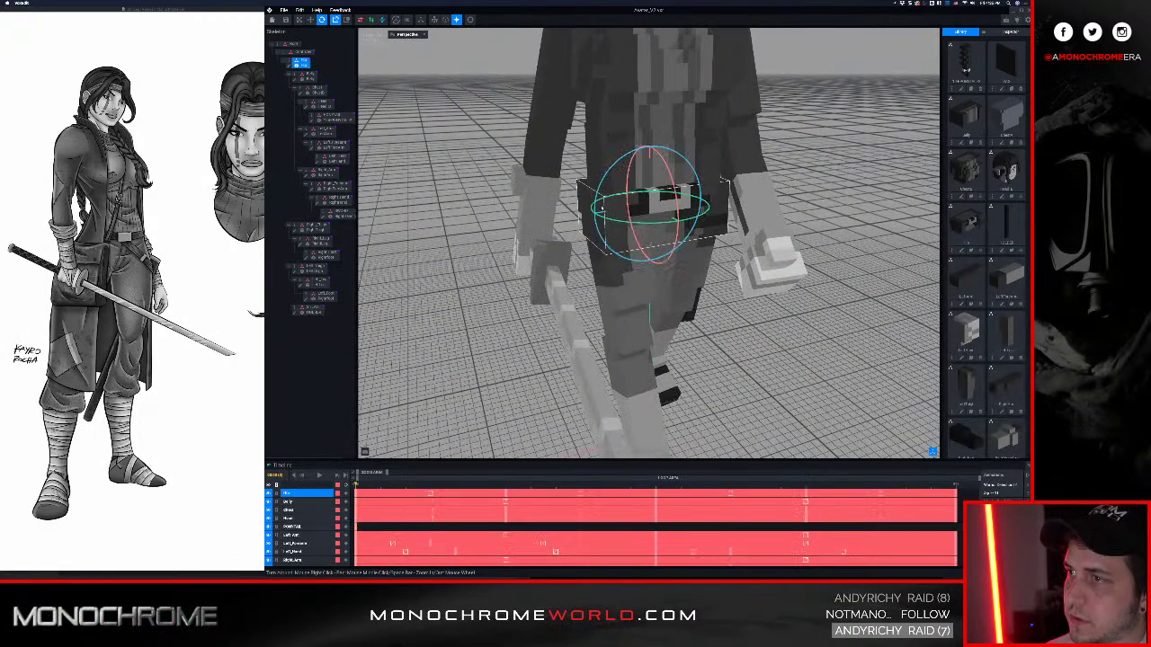
pyautogui.click(287, 62)
pyautogui.click(303, 76)
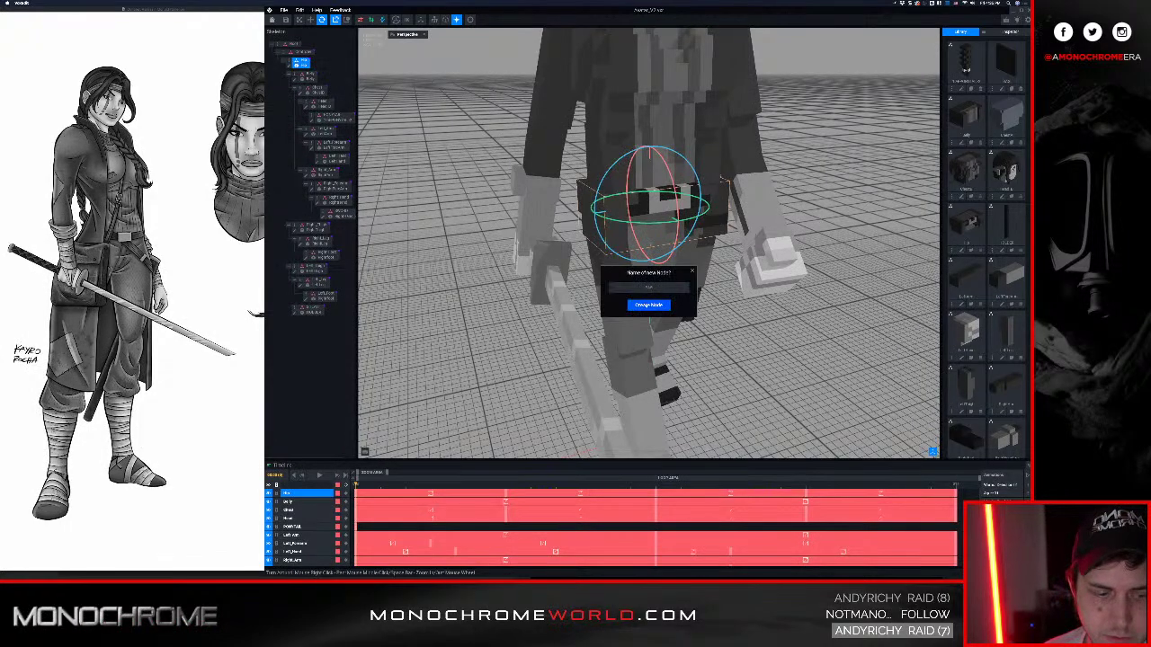
pyautogui.click(650, 306)
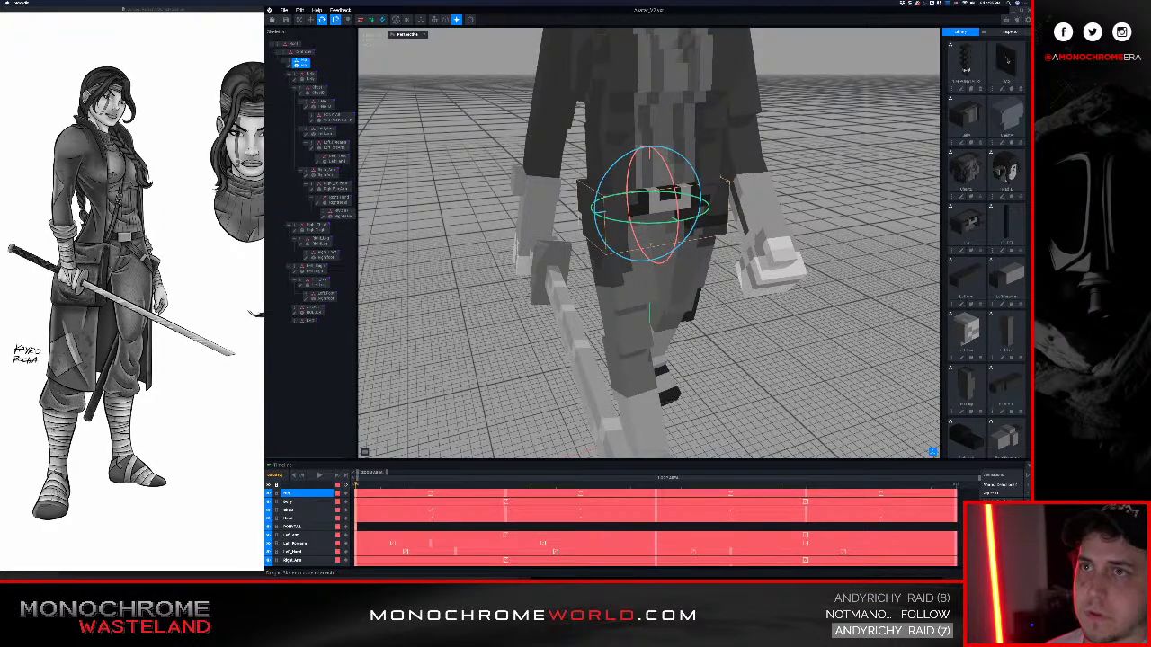
# Assign the BAG model to the new bag node and select the slab beside the character
pyautogui.moveTo(1007, 60); pyautogui.dragTo(311, 324)
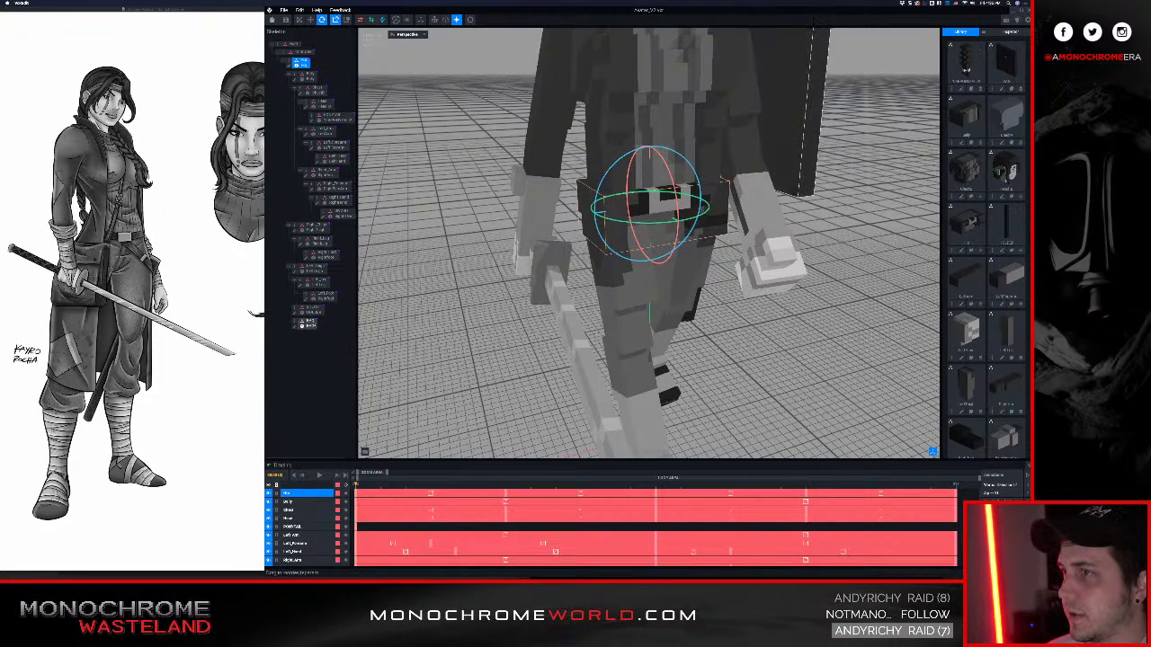
pyautogui.moveTo(642, 196); pyautogui.dragTo(717, 174, button='right')
pyautogui.click(717, 174)
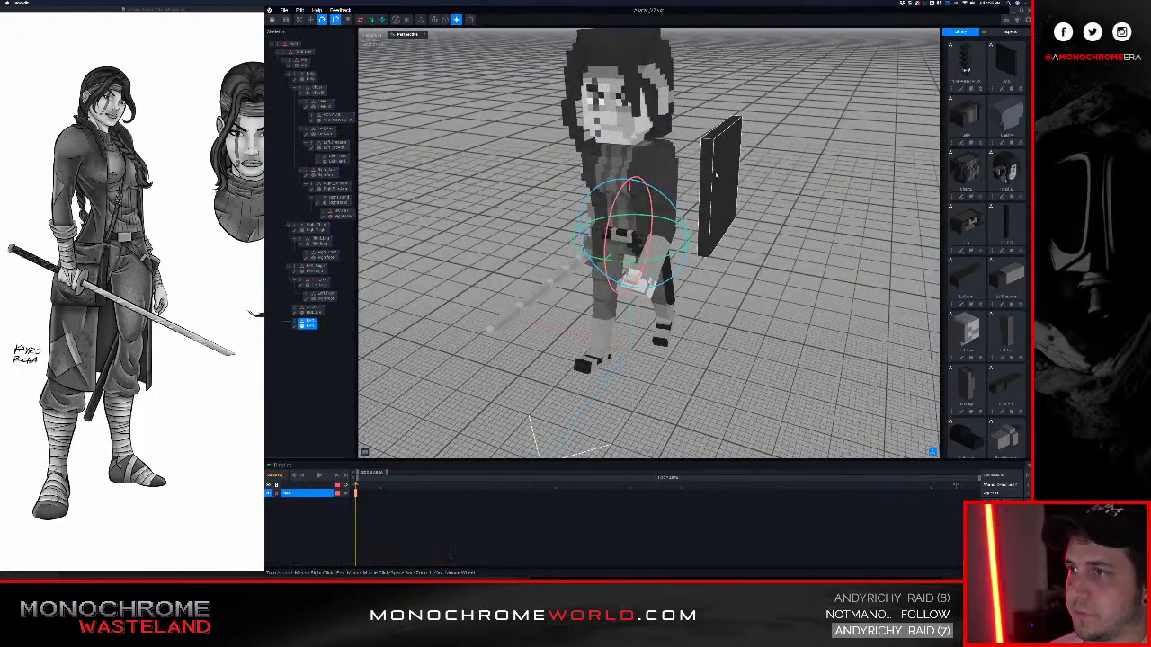
# Open the bag node's model for editing with the character as a backdrop
pyautogui.click(295, 326)
pyautogui.moveTo(566, 252); pyautogui.dragTo(571, 246, button='right')
pyautogui.scroll(-3, 564, 253)
pyautogui.moveTo(572, 246); pyautogui.dragTo(572, 248, button='middle')
pyautogui.moveTo(573, 247); pyautogui.dragTo(573, 246, button='right')
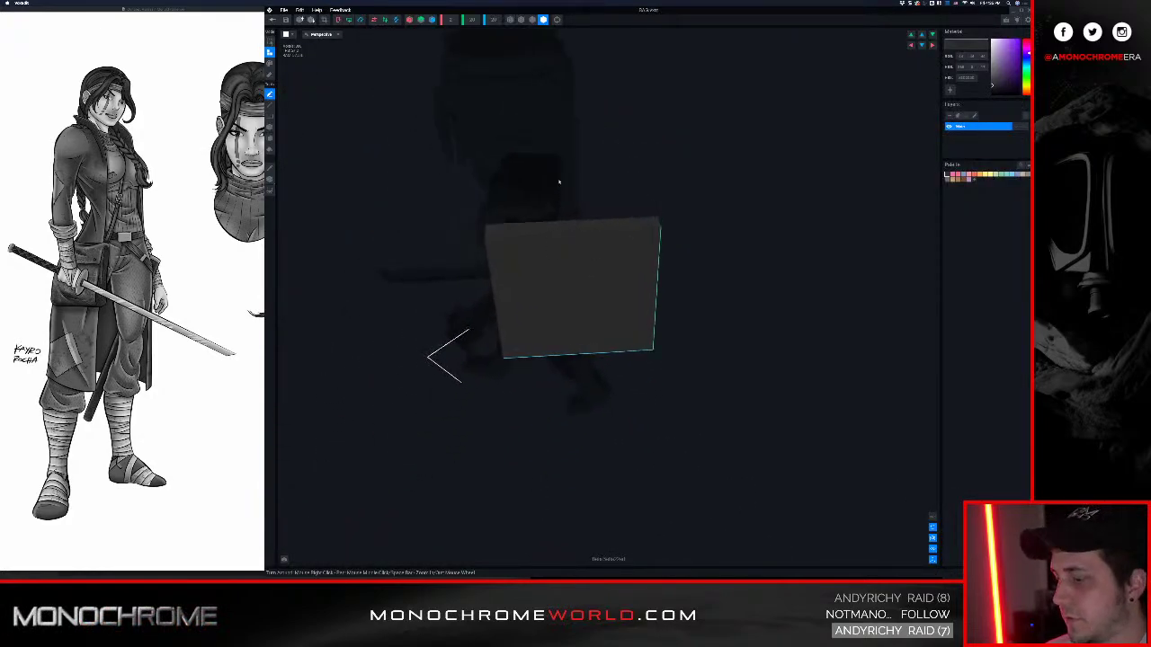
# Set the bag volume's height to 10 and reduce its depth to make a smaller square slab
pyautogui.write('10')
pyautogui.press('Return')
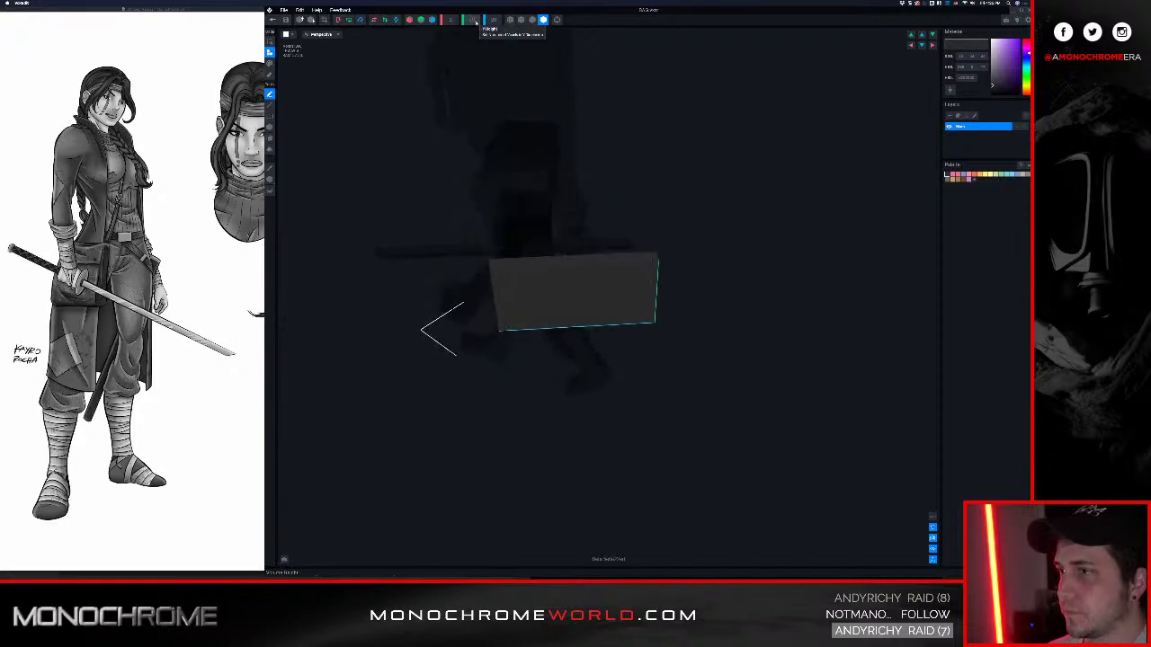
pyautogui.press('Return')
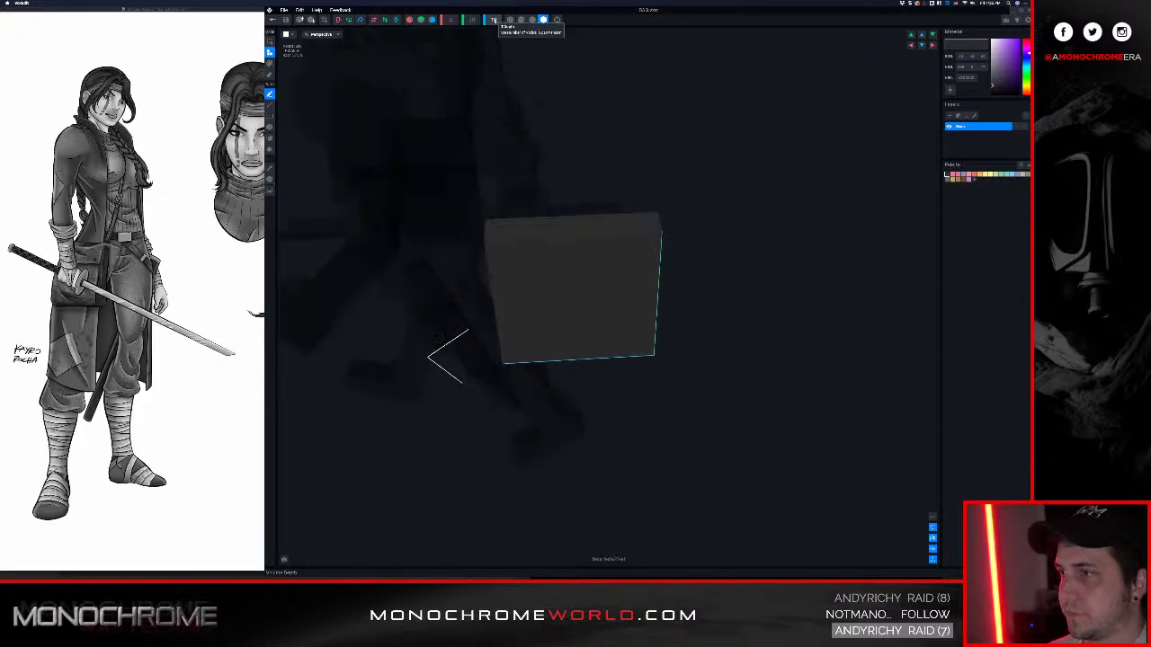
pyautogui.moveTo(576, 234); pyautogui.dragTo(578, 231, button='right')
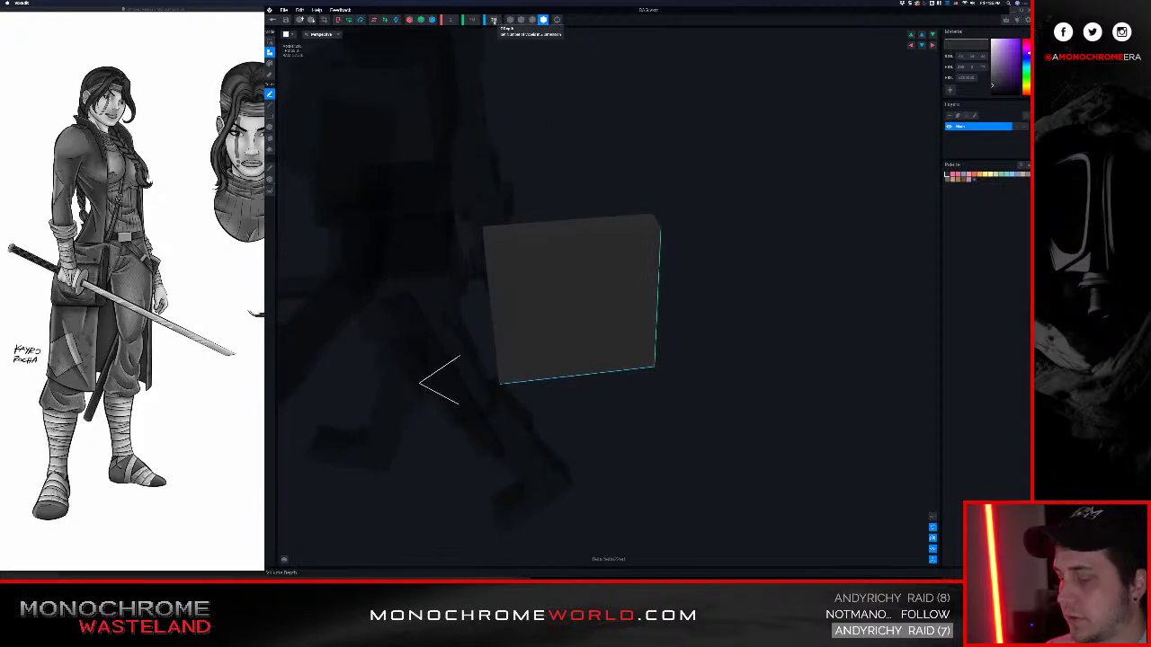
# Reduce the bag volume's depth further until its side face is a narrow upright rectangle
pyautogui.click(492, 20)
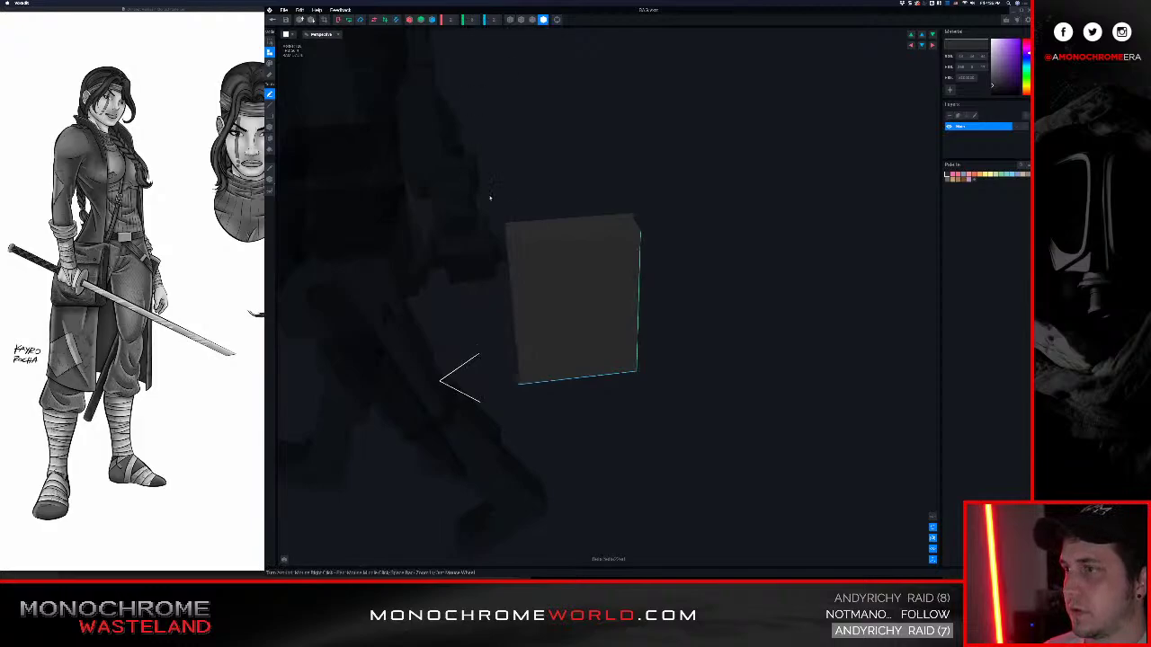
pyautogui.click(561, 260)
pyautogui.moveTo(561, 261); pyautogui.dragTo(561, 261, button='right')
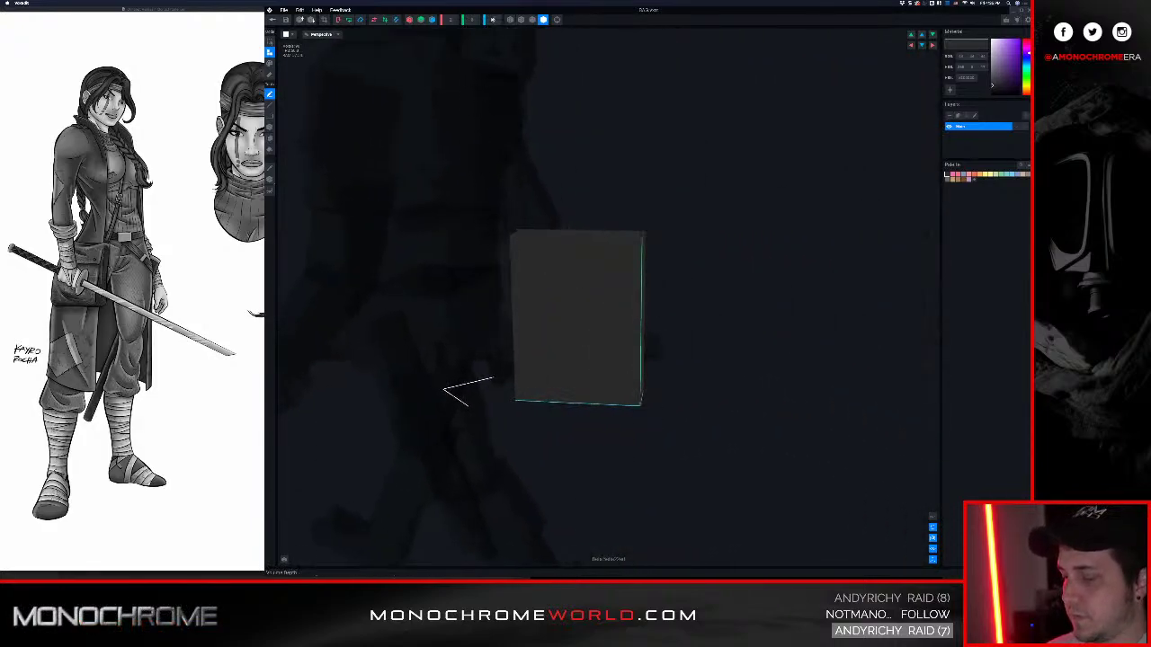
pyautogui.scroll(-1, 493, 20)
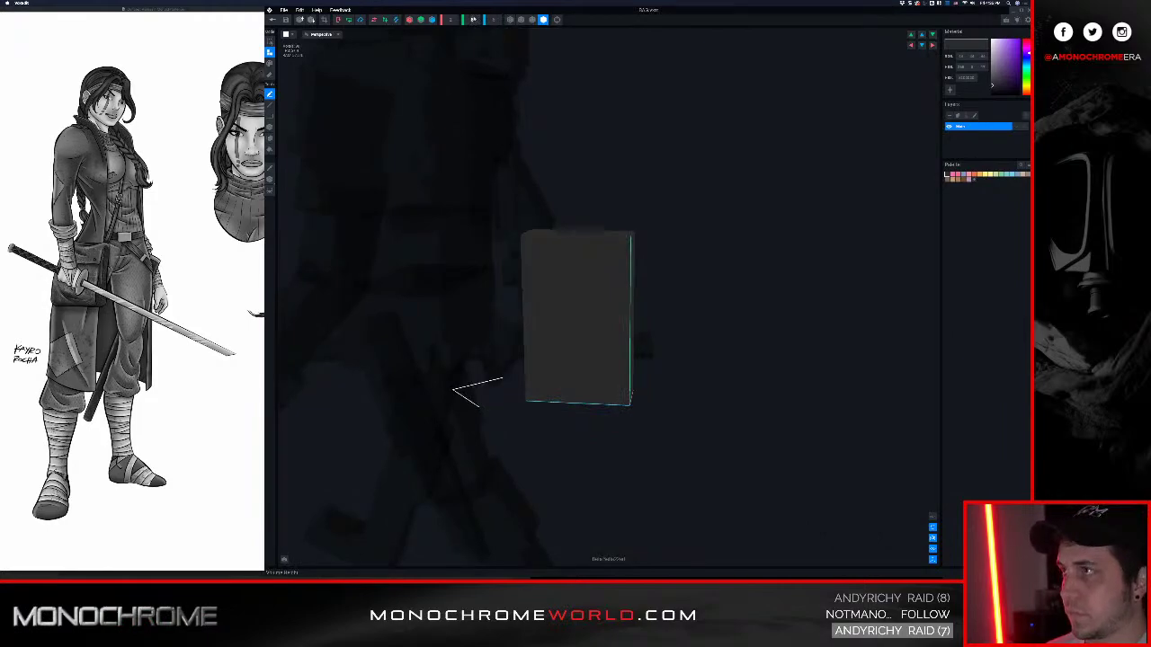
pyautogui.scroll(2, 493, 20)
# Erase the lower voxels of the bag's outer layer, leaving the upper part as an overhanging flap
pyautogui.moveTo(603, 252); pyautogui.dragTo(635, 299, button='right')
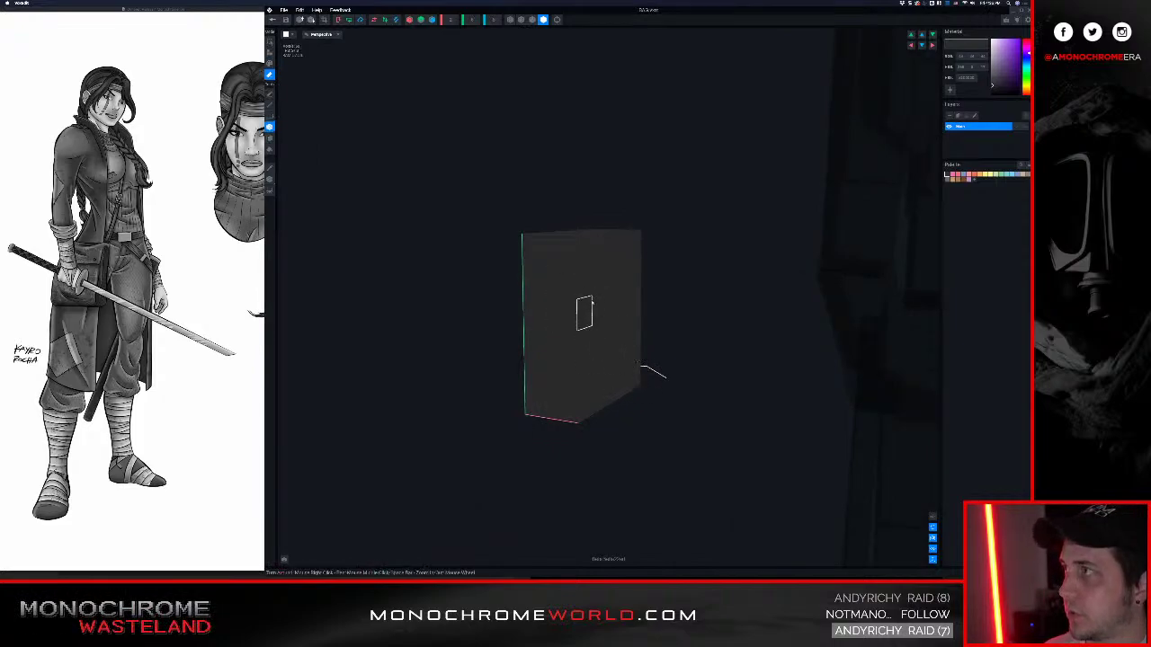
pyautogui.moveTo(637, 382); pyautogui.dragTo(633, 370)
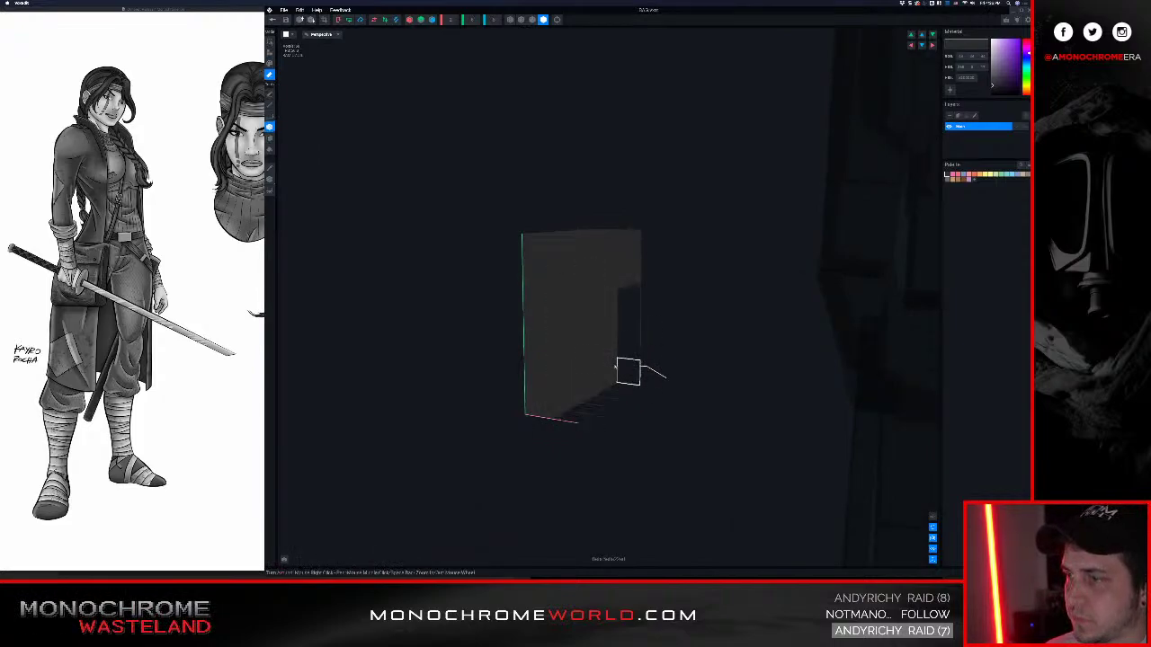
pyautogui.moveTo(568, 351); pyautogui.dragTo(566, 351, button='right')
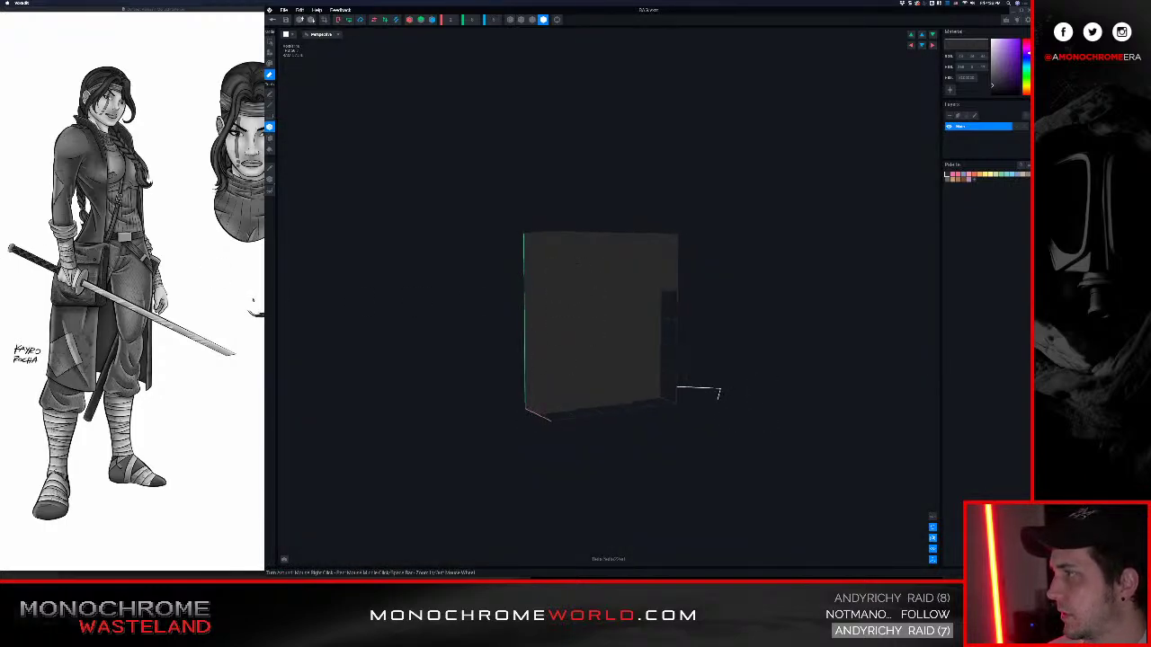
pyautogui.moveTo(549, 313); pyautogui.dragTo(589, 309, button='right')
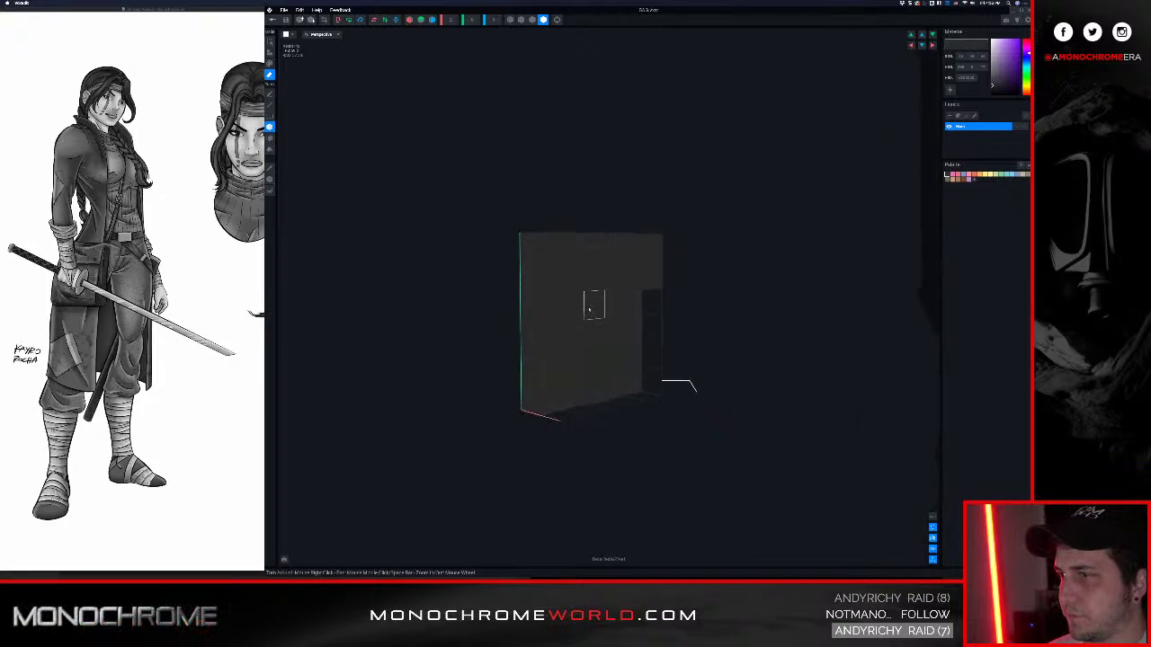
# Pick a darker grey and add a small clasp in the middle of the bag, at the flap's lower edge
pyautogui.click(993, 91)
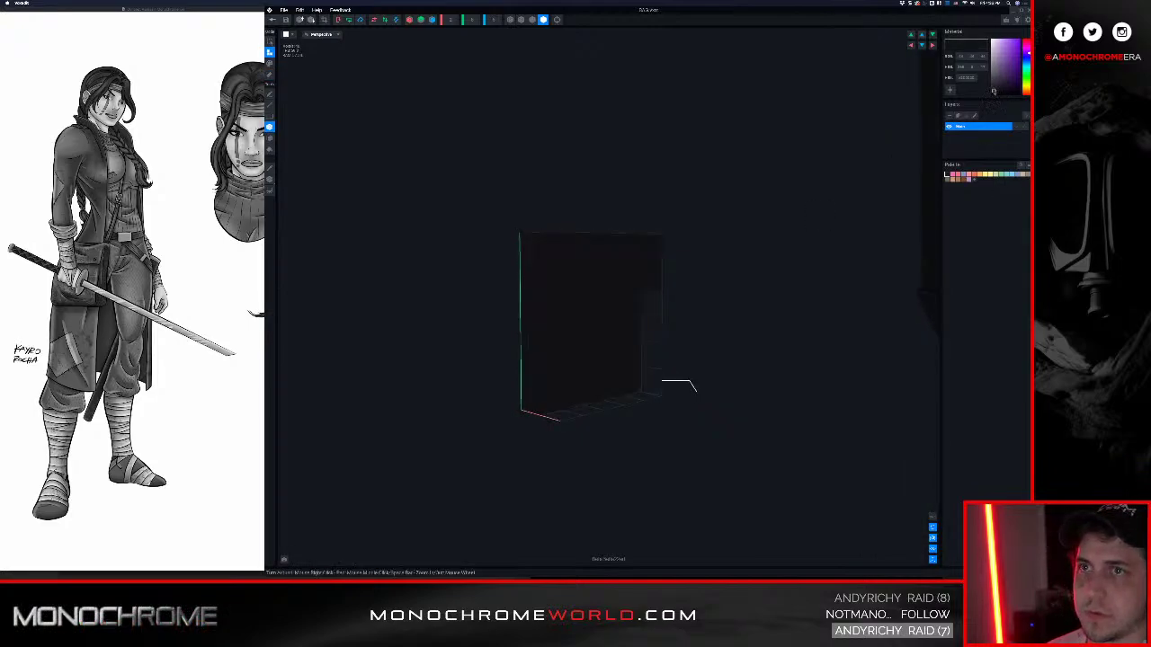
pyautogui.moveTo(980, 89); pyautogui.dragTo(981, 85)
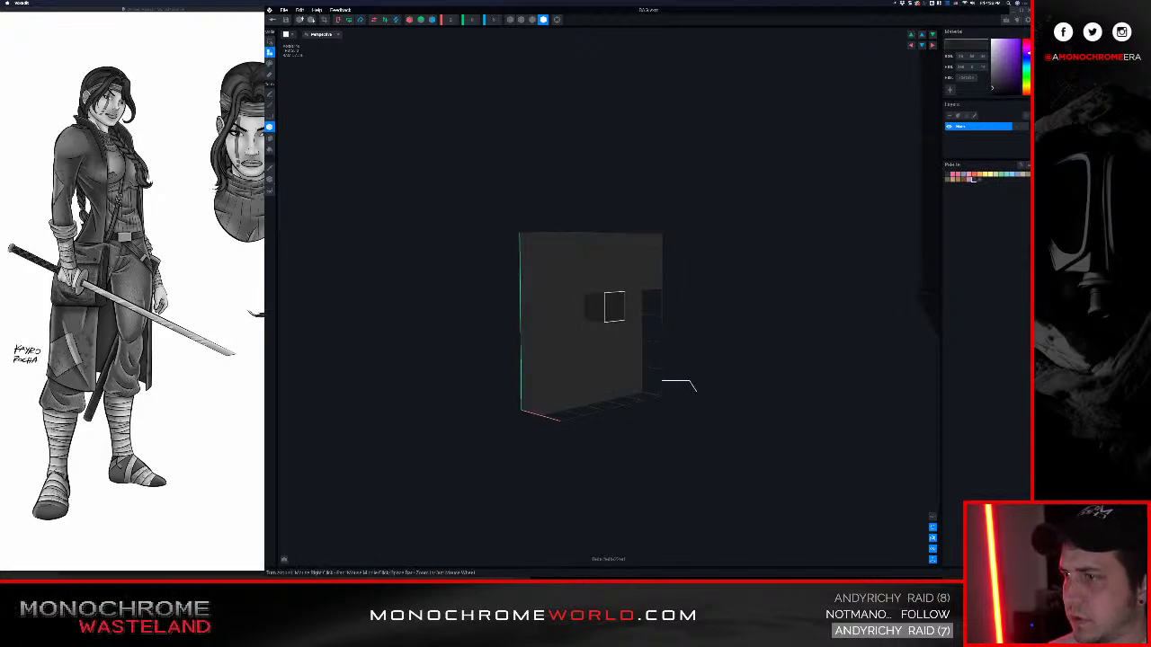
pyautogui.moveTo(614, 307); pyautogui.dragTo(580, 328, button='right')
pyautogui.click(632, 302)
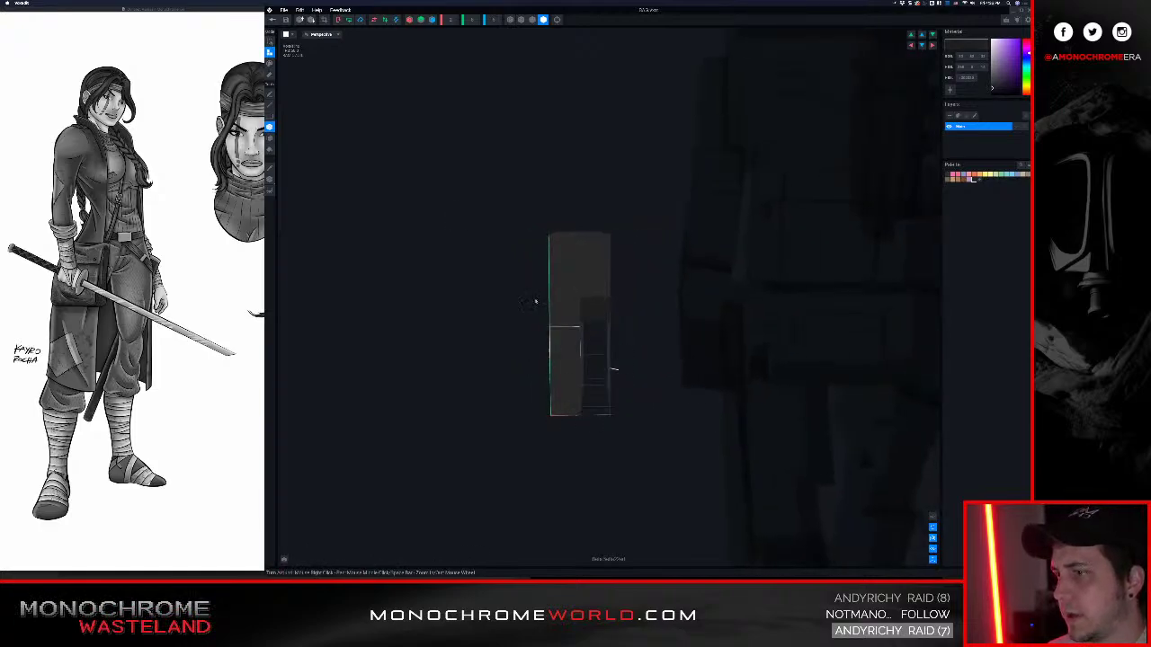
# Save the BAG model, return to the rig and check the bag's orientation beside the character
pyautogui.click(272, 19)
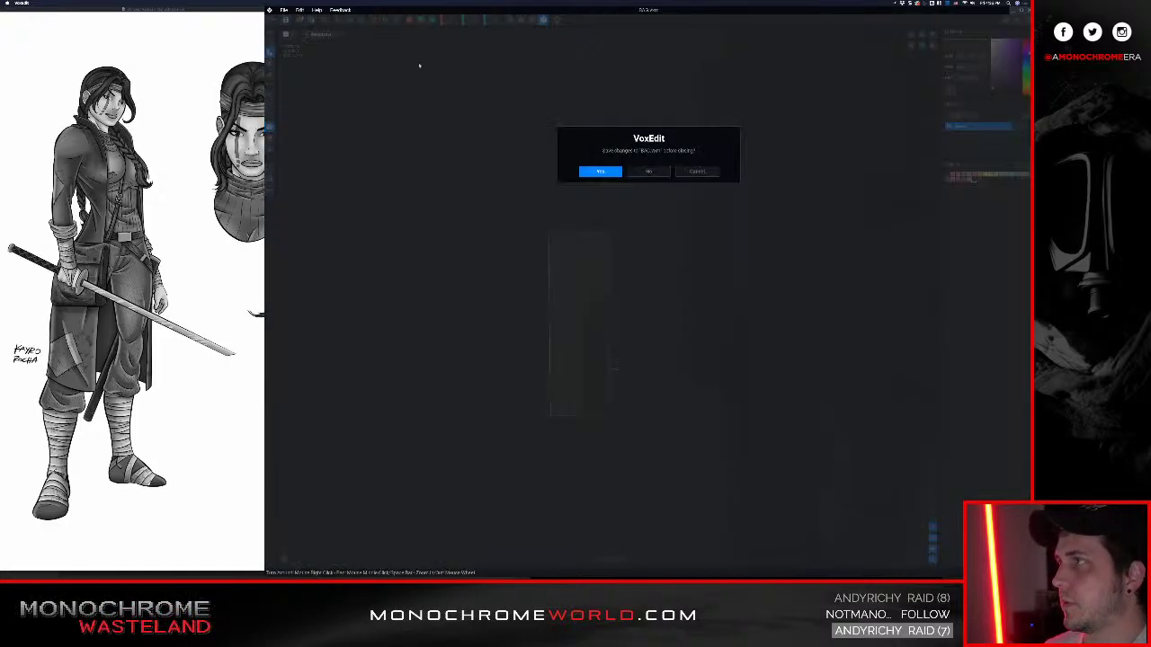
pyautogui.click(602, 172)
pyautogui.scroll(5, 666, 160)
pyautogui.moveTo(668, 159); pyautogui.dragTo(643, 141, button='right')
pyautogui.moveTo(644, 141); pyautogui.dragTo(595, 225, button='middle')
pyautogui.scroll(5, 604, 247)
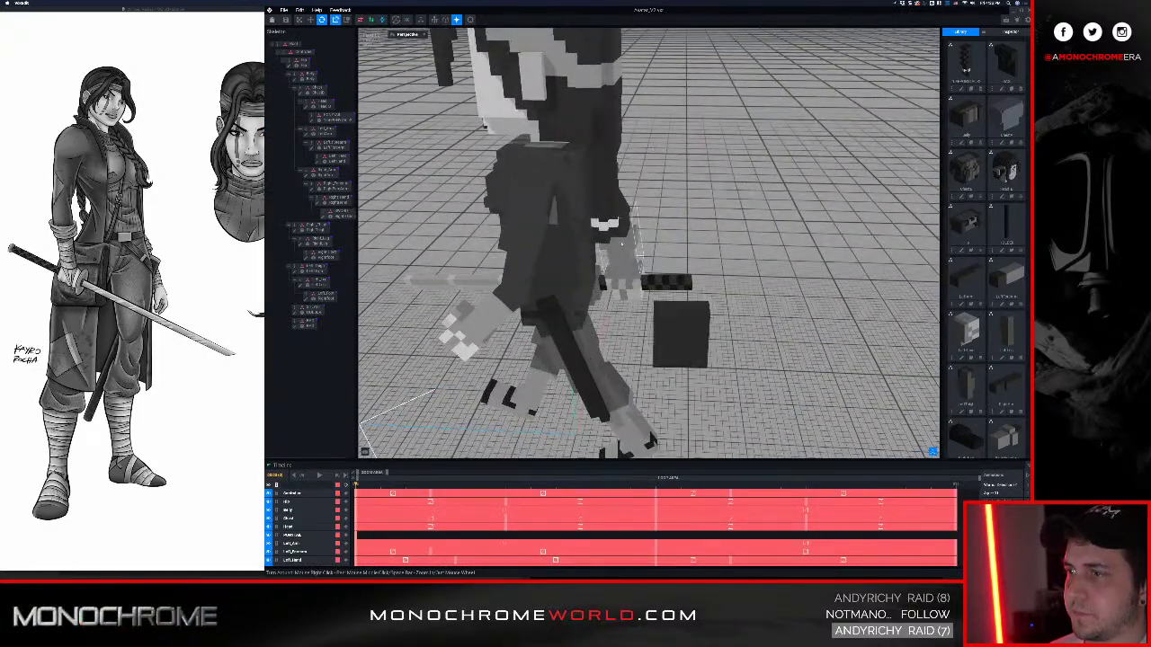
pyautogui.moveTo(612, 283); pyautogui.dragTo(623, 241, button='right')
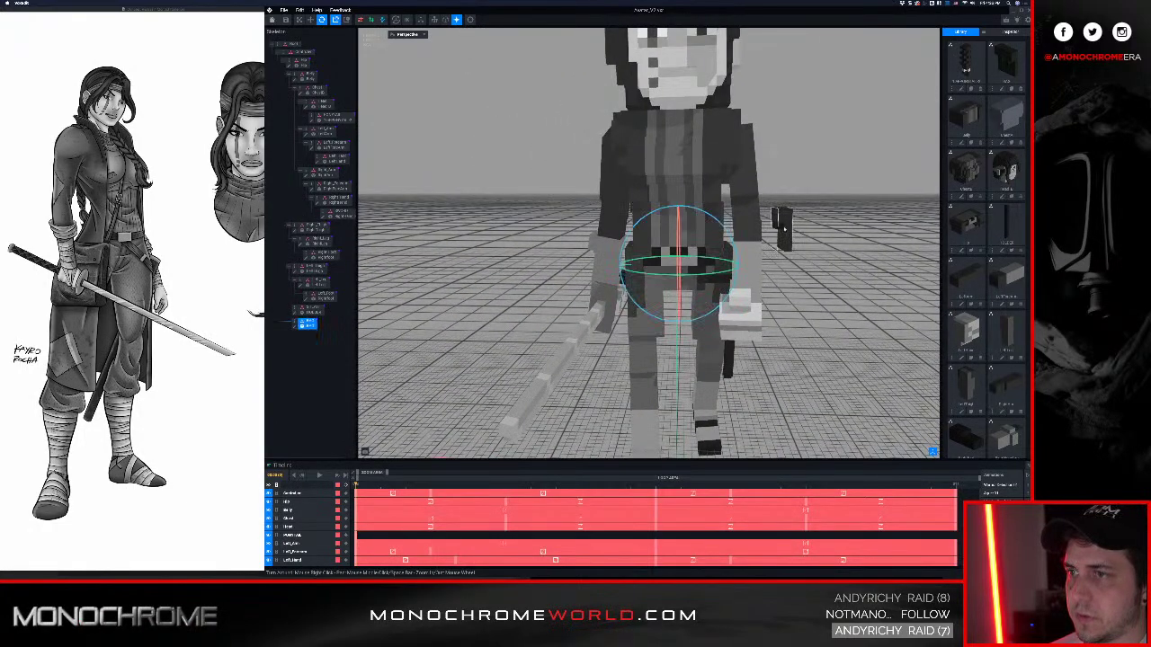
# Reopen the bag's model and rotate it two quarter turns about the Y axis so the flap faces the other way
pyautogui.click(294, 327)
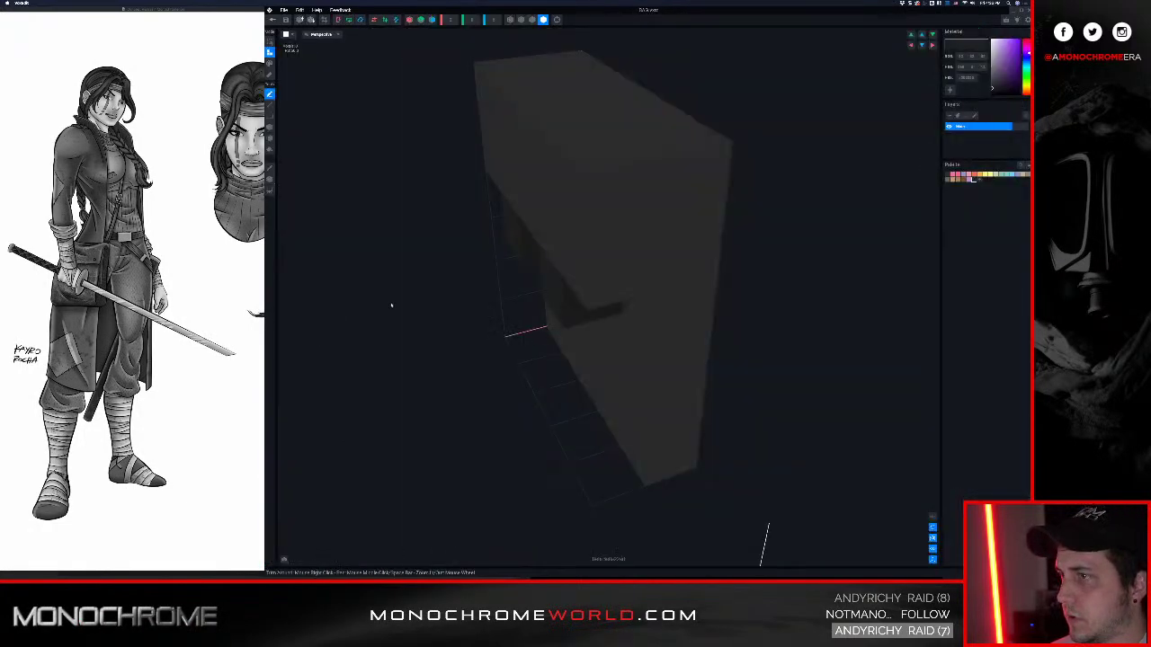
pyautogui.scroll(-10, 549, 296)
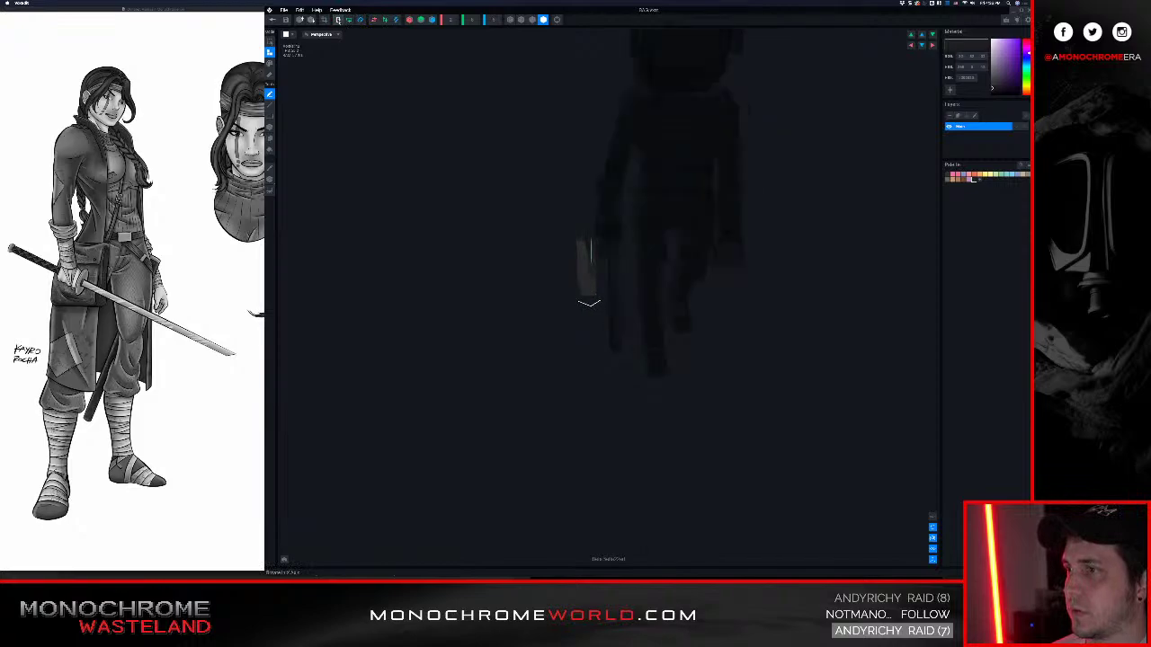
pyautogui.click(347, 19)
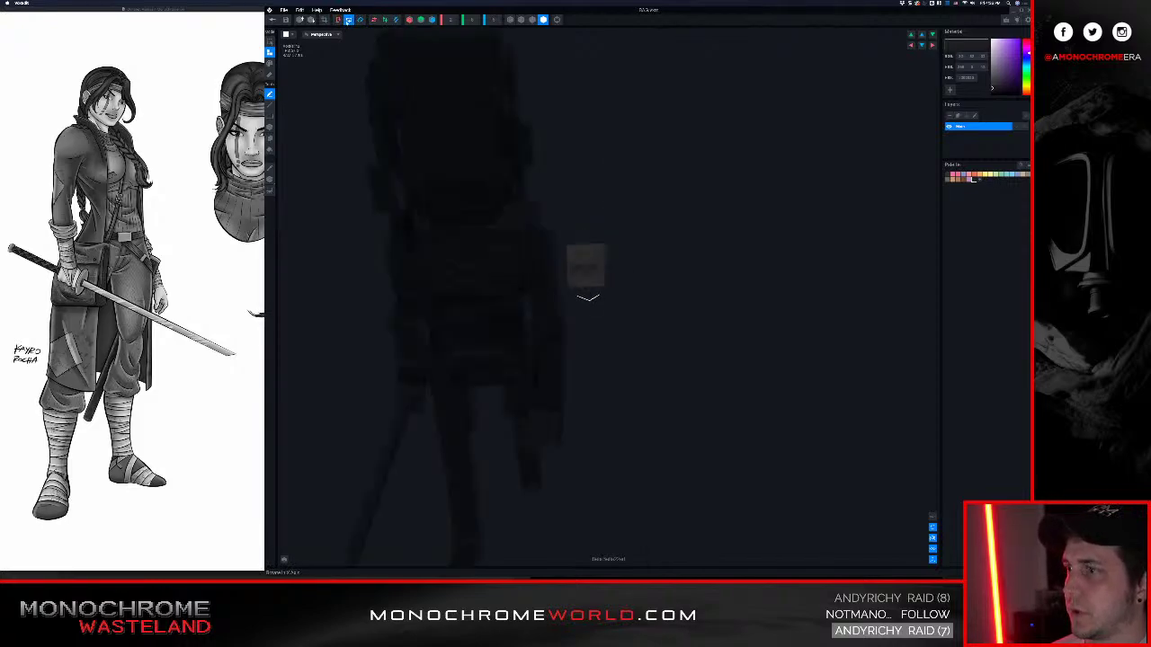
pyautogui.click(348, 20)
pyautogui.moveTo(490, 184)
pyautogui.mouseDown(button='right')
pyautogui.moveTo(418, 186)
pyautogui.moveTo(490, 190)
pyautogui.mouseUp(button='right')
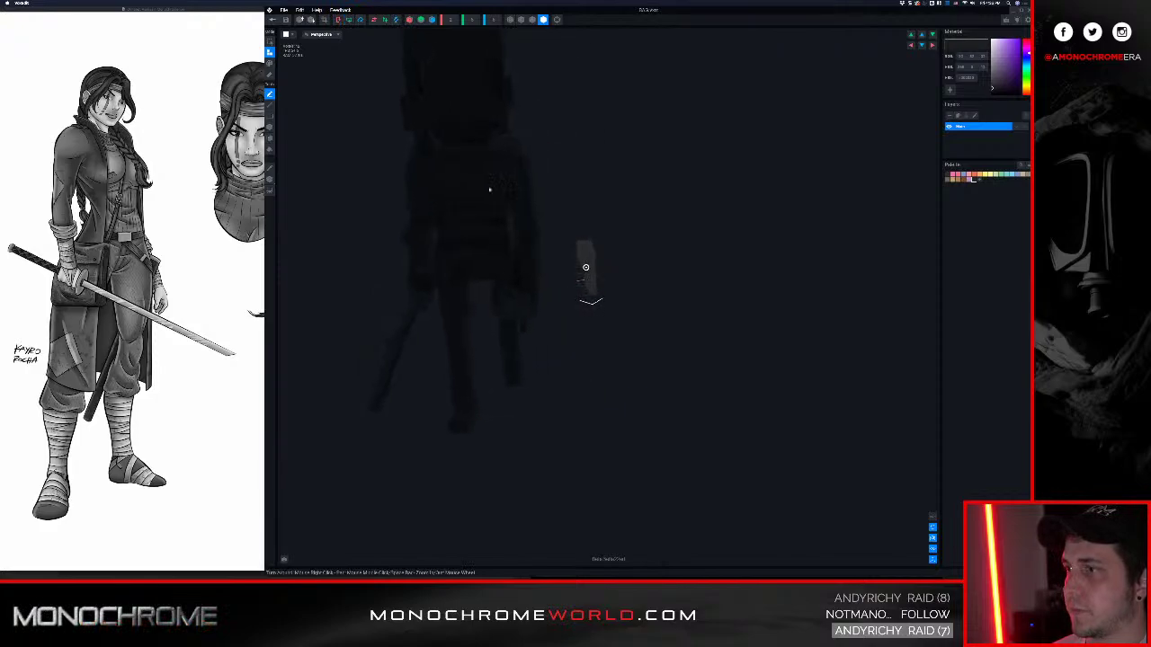
# Move the bag's pivot along the X axis so the bag shifts to the character's sword-hand side
pyautogui.click(268, 179)
pyautogui.scroll(-3, 501, 263)
pyautogui.scroll(6, 488, 250)
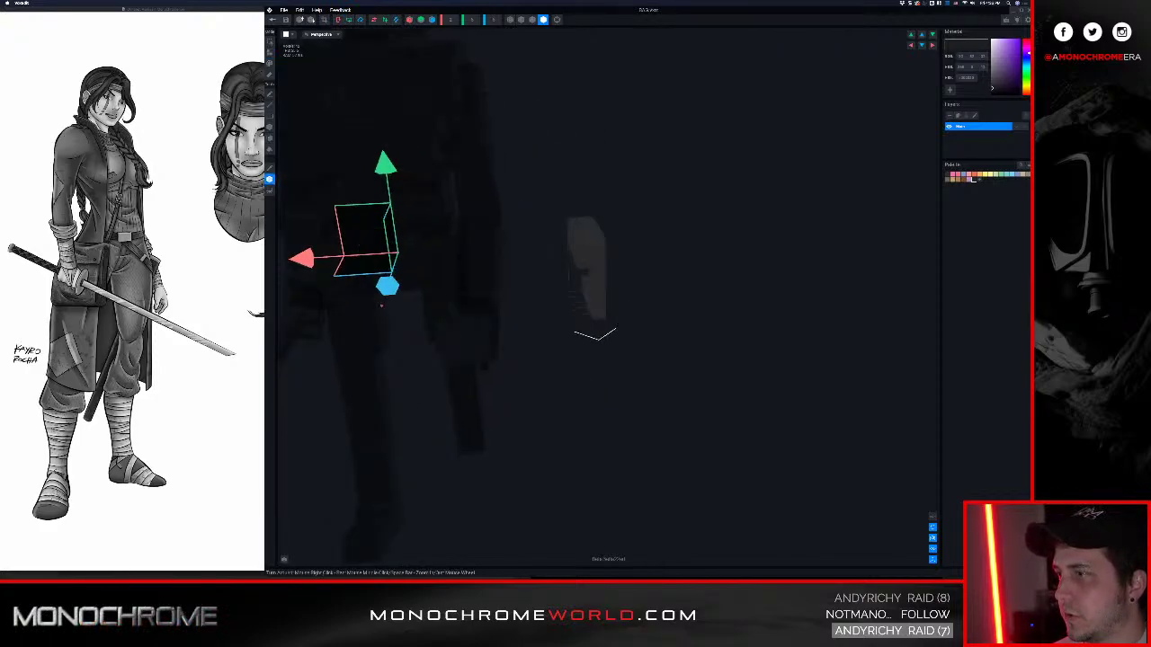
pyautogui.moveTo(361, 226); pyautogui.dragTo(477, 243, button='middle')
pyautogui.moveTo(415, 273); pyautogui.dragTo(686, 277)
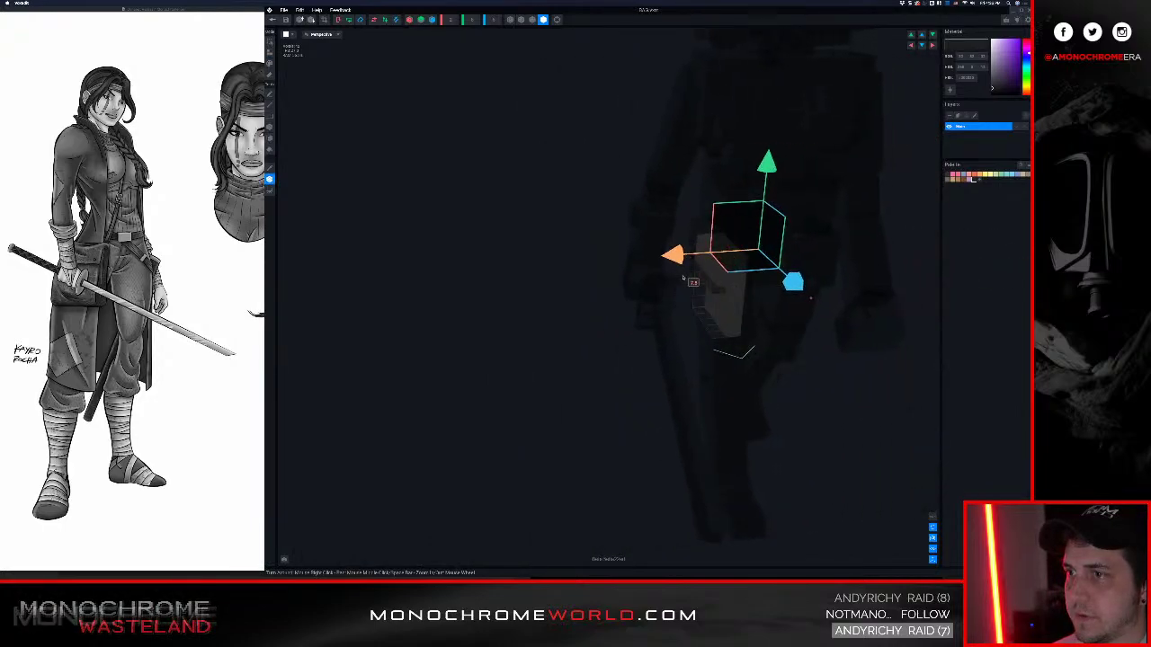
pyautogui.moveTo(490, 259); pyautogui.dragTo(446, 213, button='right')
pyautogui.scroll(-3, 447, 213)
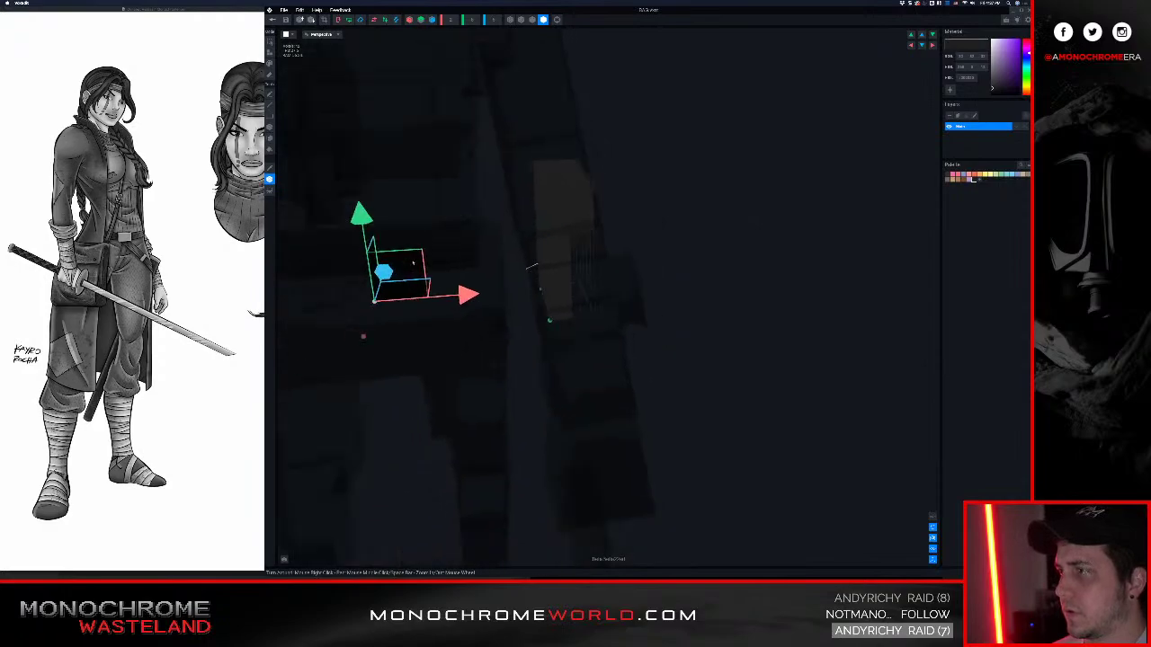
# Move the bag's pivot along X and upward along Y to place the bag beside the hip
pyautogui.moveTo(465, 294); pyautogui.dragTo(502, 293)
pyautogui.moveTo(505, 296); pyautogui.dragTo(509, 298, button='right')
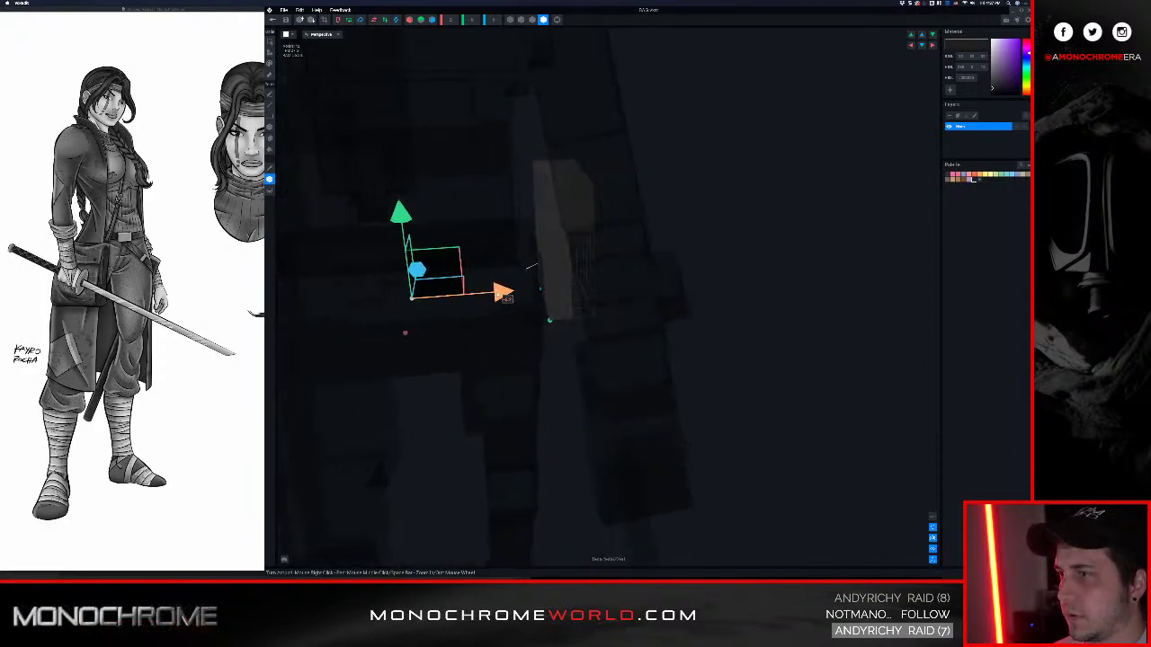
pyautogui.moveTo(402, 218); pyautogui.dragTo(394, 148)
pyautogui.moveTo(621, 202)
pyautogui.mouseDown(button='right')
pyautogui.moveTo(585, 267)
pyautogui.moveTo(620, 202)
pyautogui.mouseUp(button='right')
pyautogui.moveTo(633, 260); pyautogui.dragTo(576, 335, button='right')
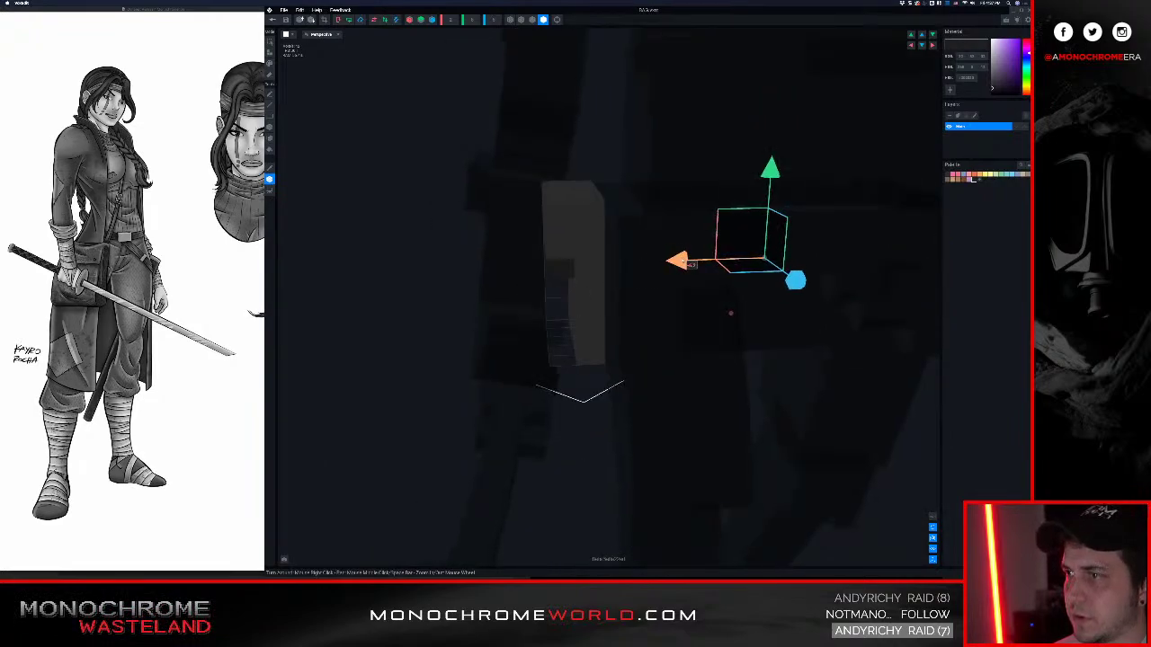
# Fine-tune the pivot along the X axis so the bag's back sits flush against the hip
pyautogui.moveTo(681, 262); pyautogui.dragTo(668, 262)
pyautogui.moveTo(668, 263); pyautogui.dragTo(616, 221, button='right')
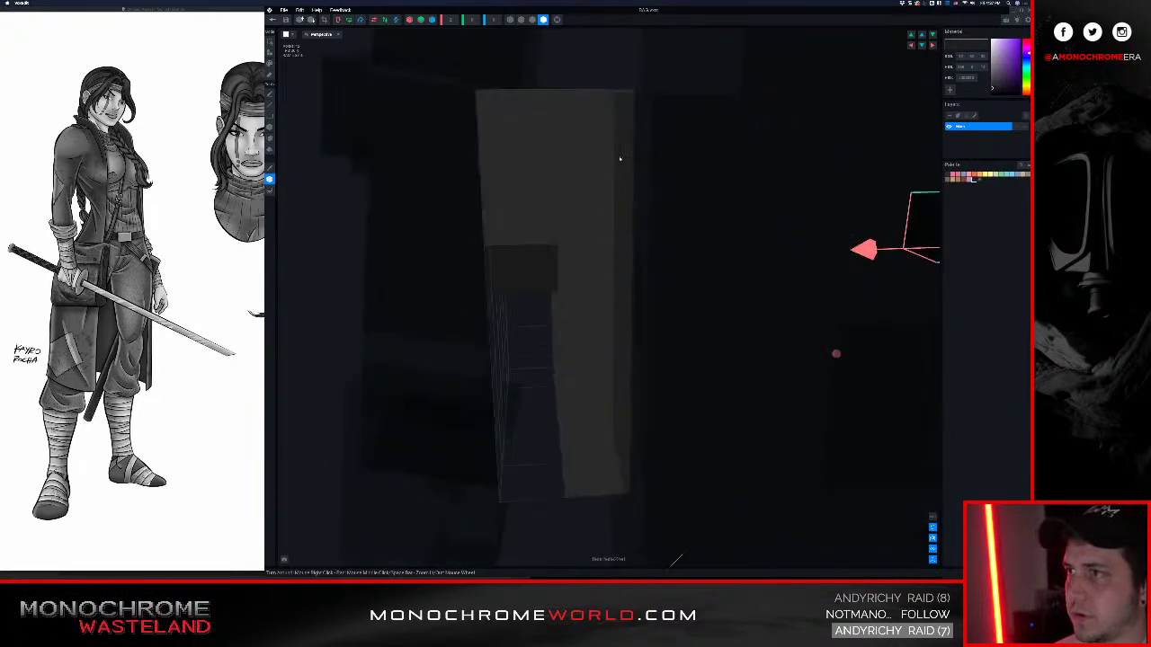
pyautogui.scroll(-3, 618, 144)
pyautogui.scroll(3, 612, 167)
pyautogui.scroll(-3, 633, 180)
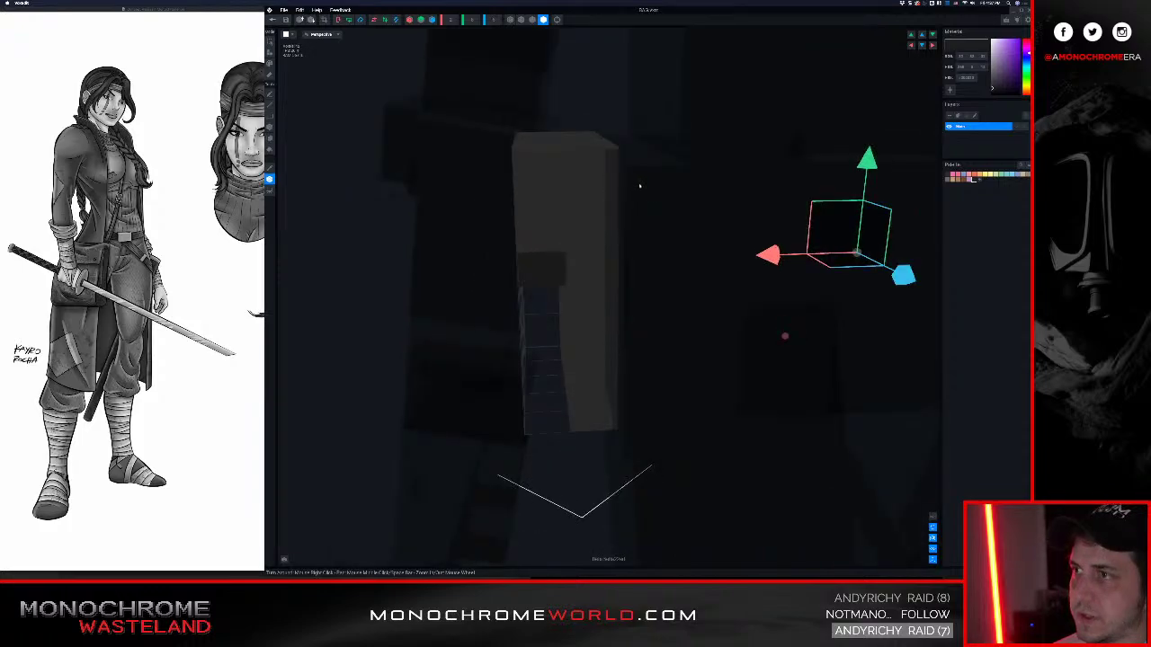
pyautogui.moveTo(639, 185); pyautogui.dragTo(705, 220, button='right')
pyautogui.moveTo(739, 251); pyautogui.dragTo(750, 251)
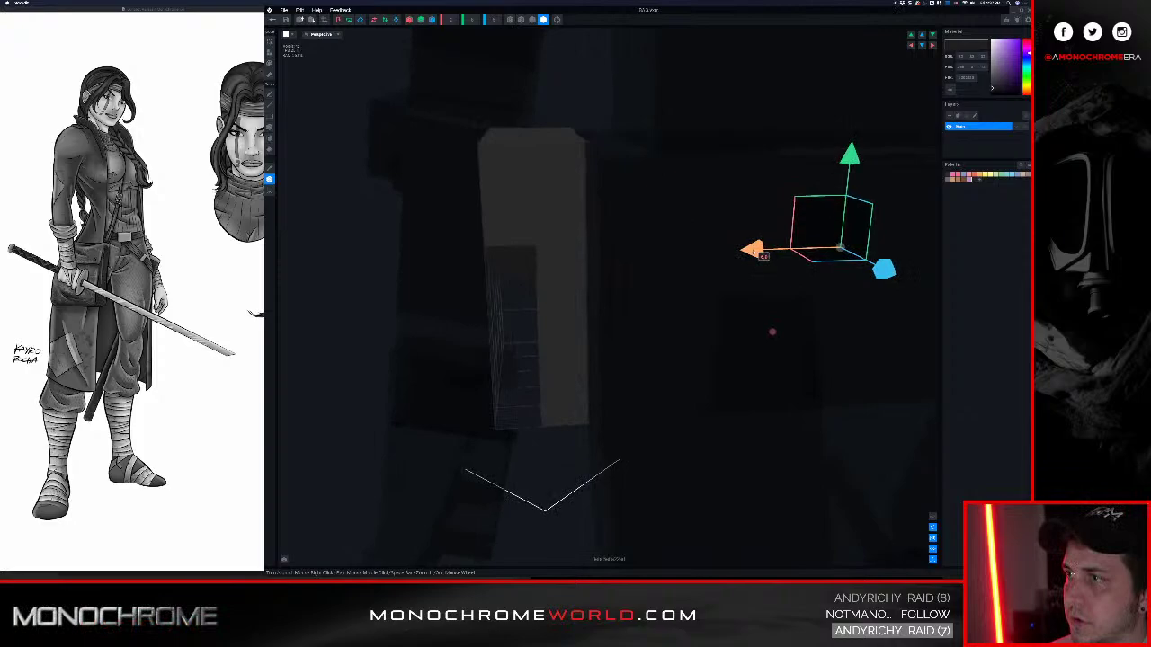
pyautogui.moveTo(585, 267); pyautogui.dragTo(585, 267, button='right')
# Examine the gap between bag and hip up close, and nudge the pivot slightly along the Y axis
pyautogui.scroll(4, 639, 195)
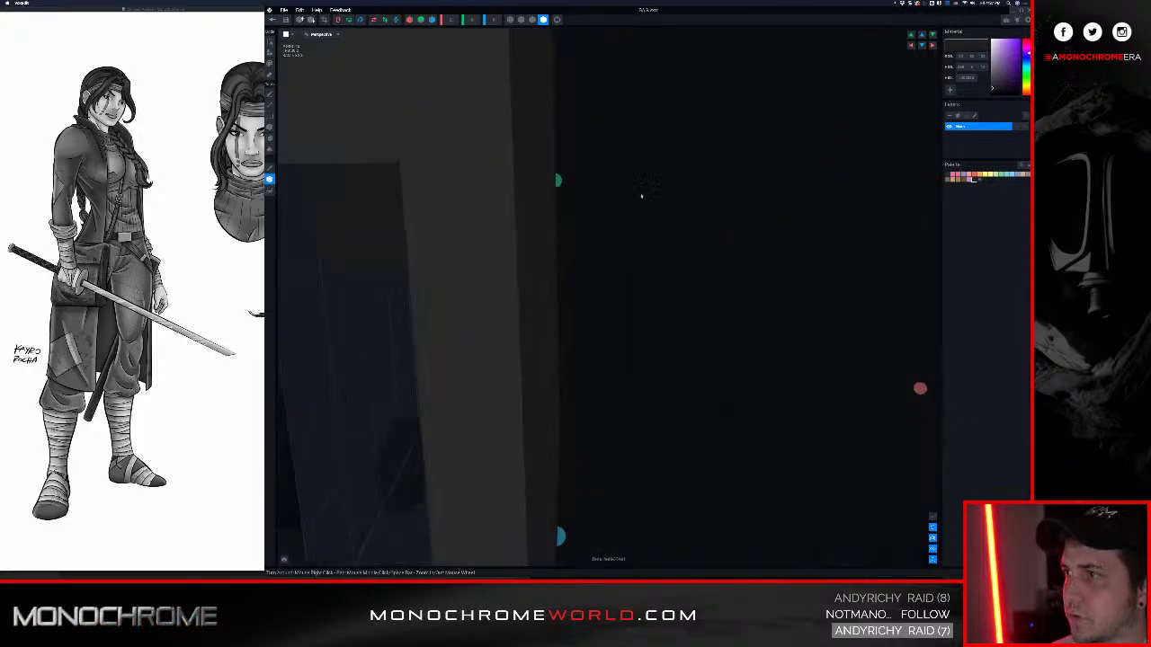
pyautogui.moveTo(639, 195); pyautogui.dragTo(721, 370, button='middle')
pyautogui.scroll(-3, 617, 180)
pyautogui.moveTo(585, 267); pyautogui.dragTo(586, 267, button='right')
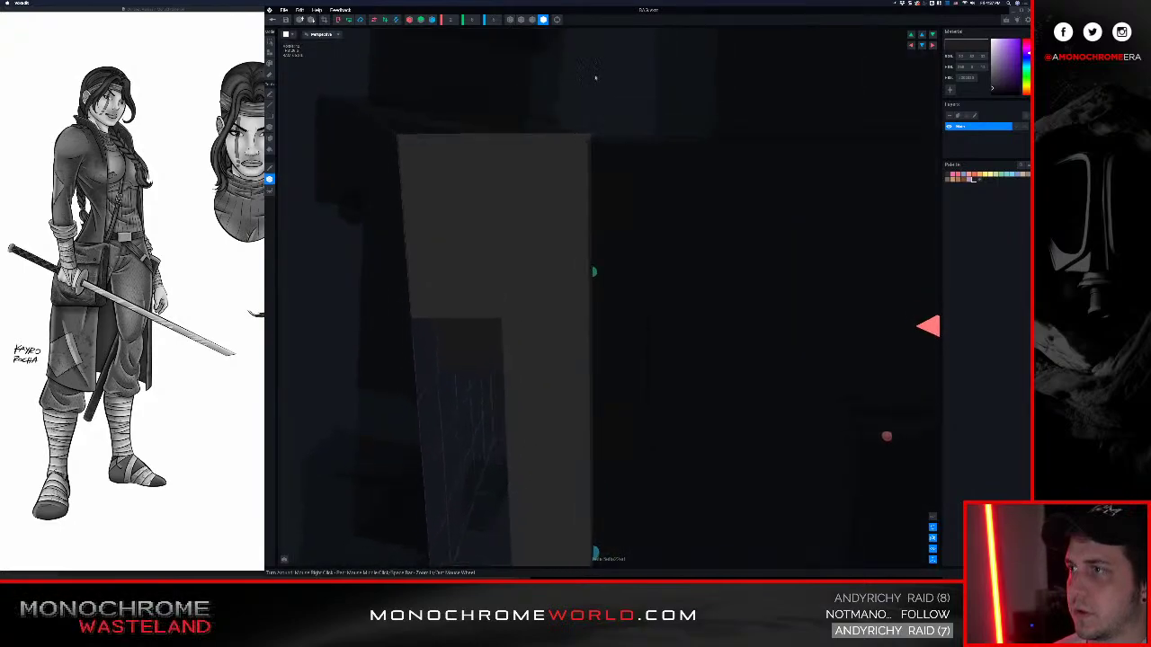
pyautogui.scroll(-4, 608, 141)
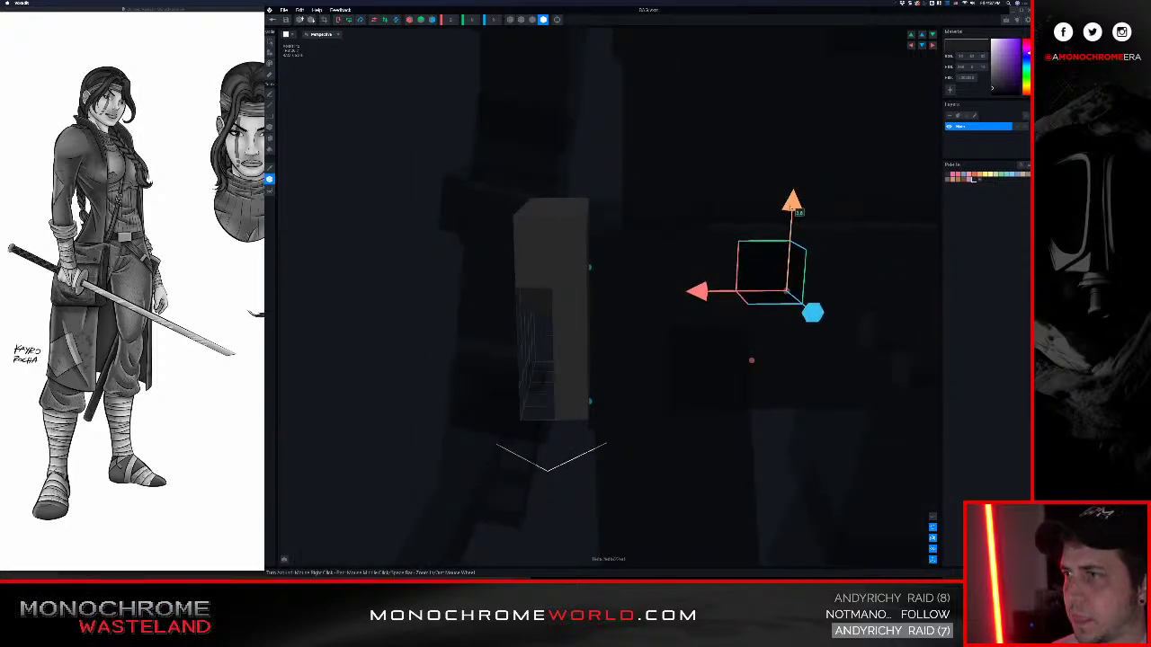
pyautogui.moveTo(798, 212); pyautogui.dragTo(800, 215)
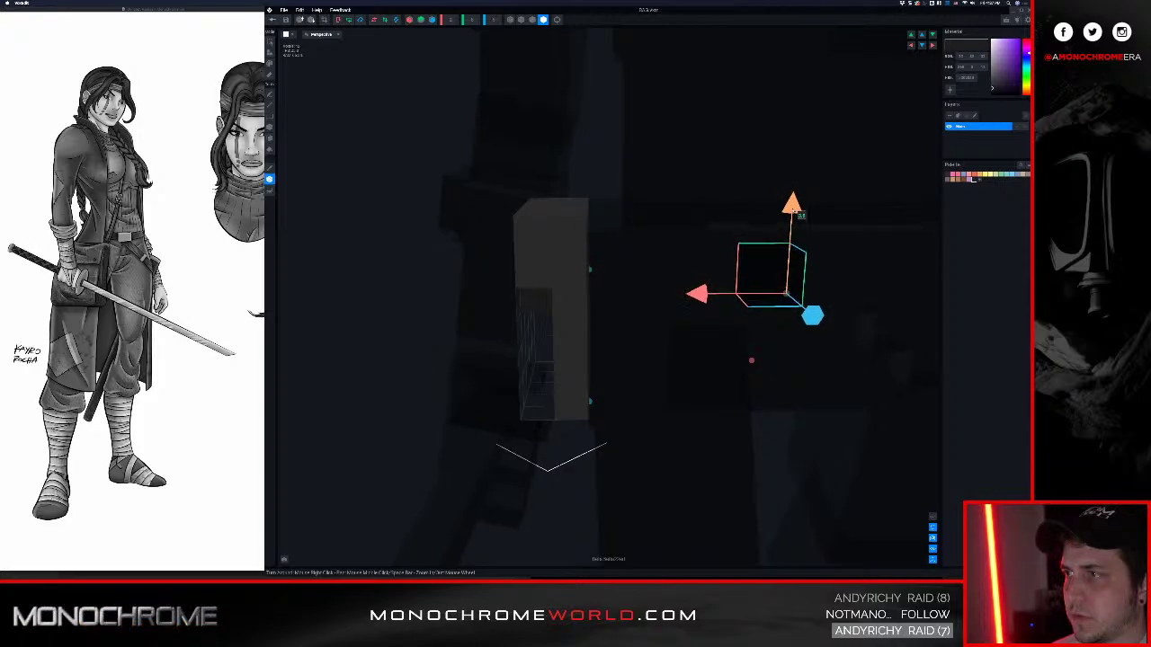
pyautogui.moveTo(643, 247); pyautogui.dragTo(565, 224, button='right')
pyautogui.scroll(-4, 563, 223)
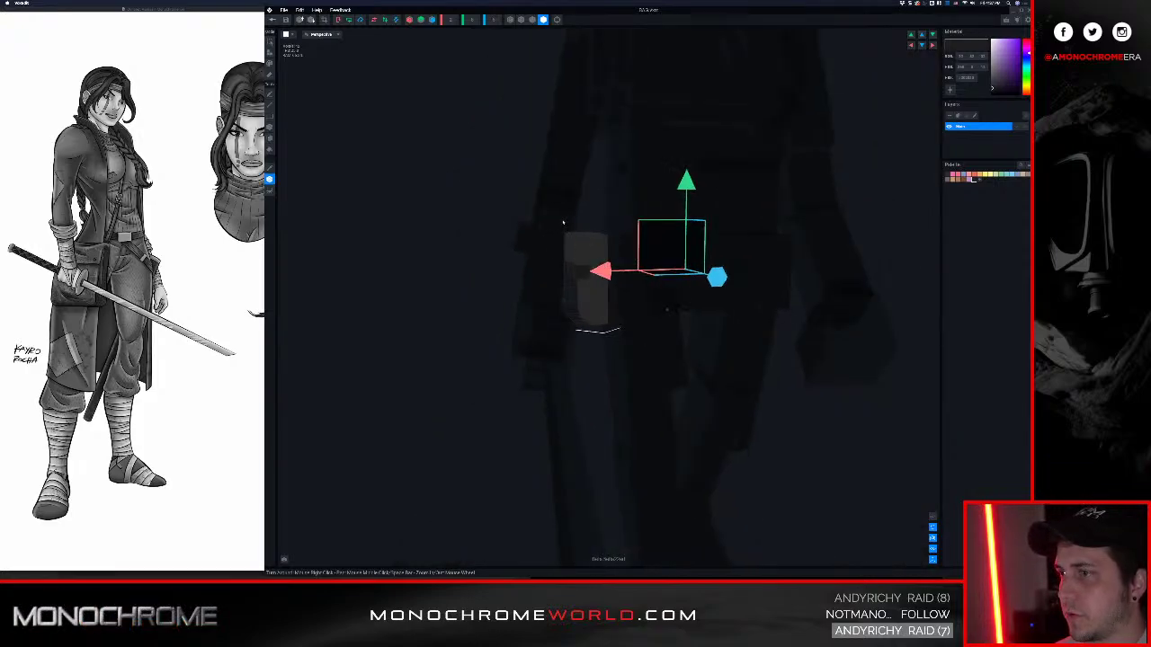
# Save the BAG model, return to the rig and play the animation to check the bag from behind and in front
pyautogui.click(285, 21)
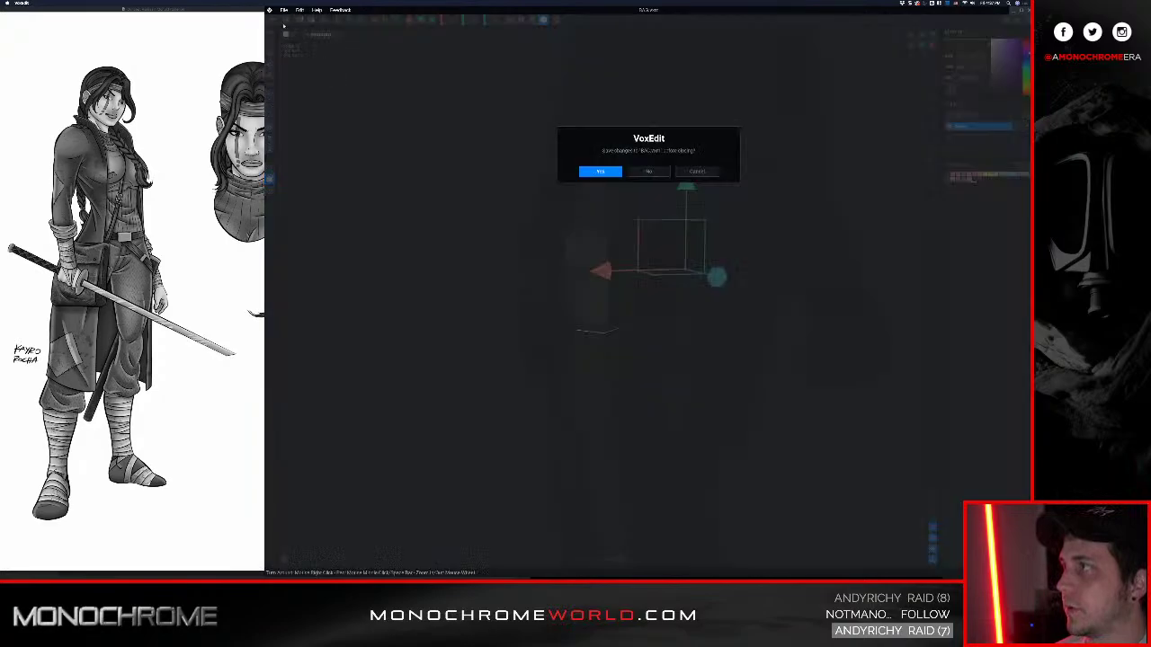
pyautogui.click(599, 171)
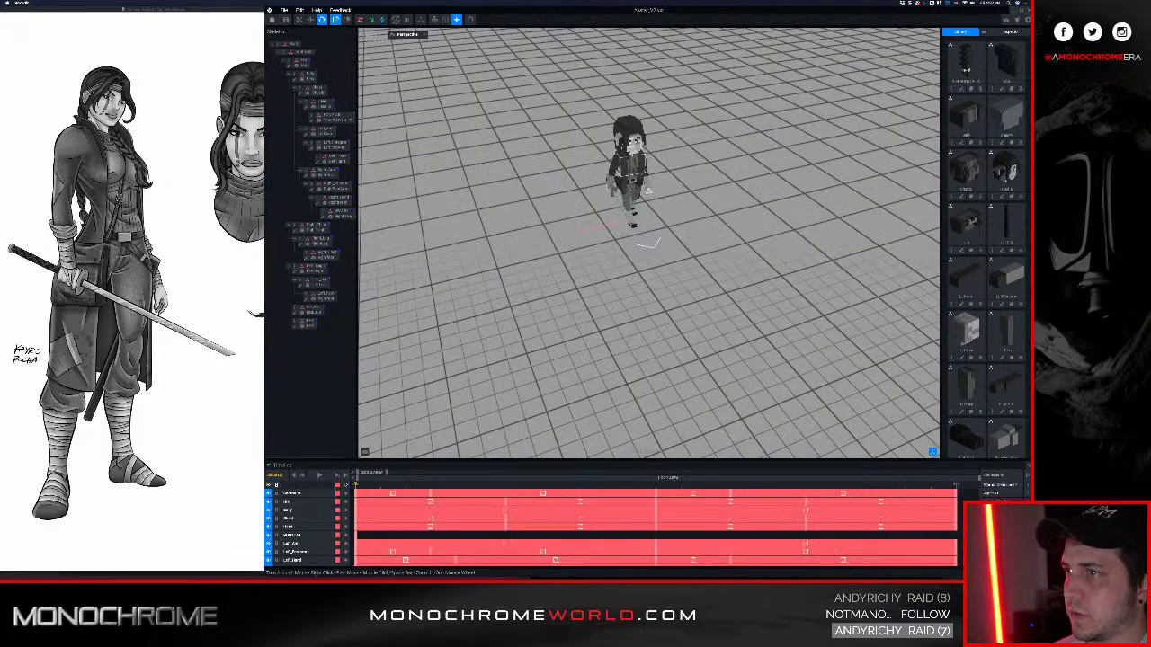
pyautogui.press('space')
pyautogui.moveTo(540, 166); pyautogui.dragTo(605, 171, button='right')
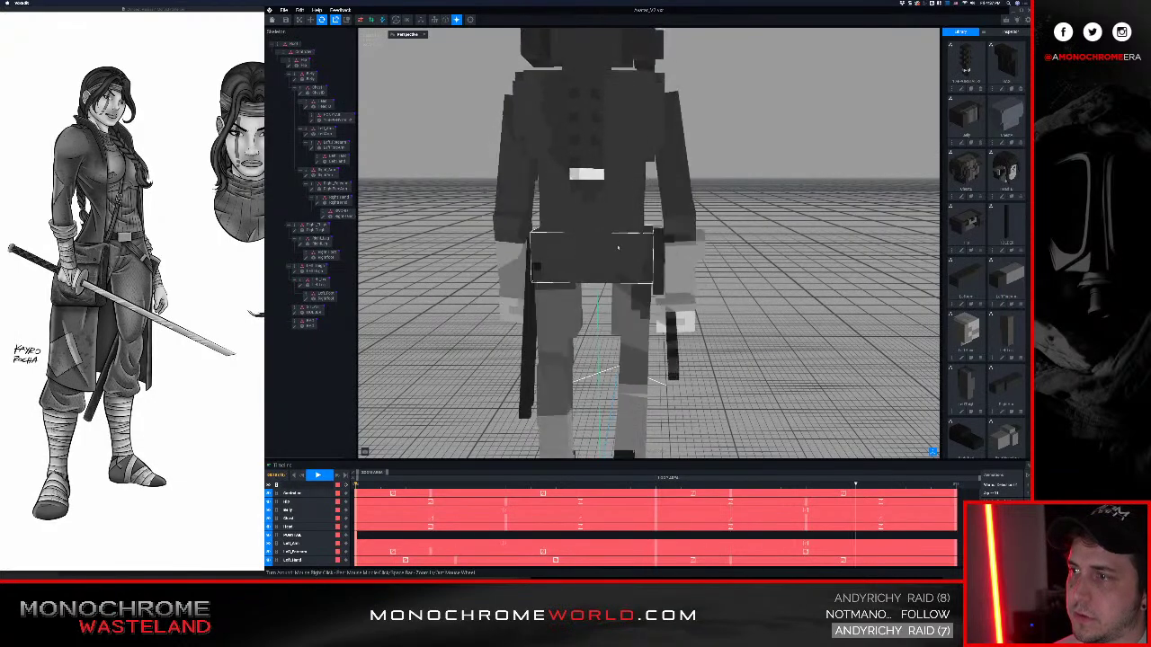
pyautogui.moveTo(618, 248); pyautogui.dragTo(580, 235, button='right')
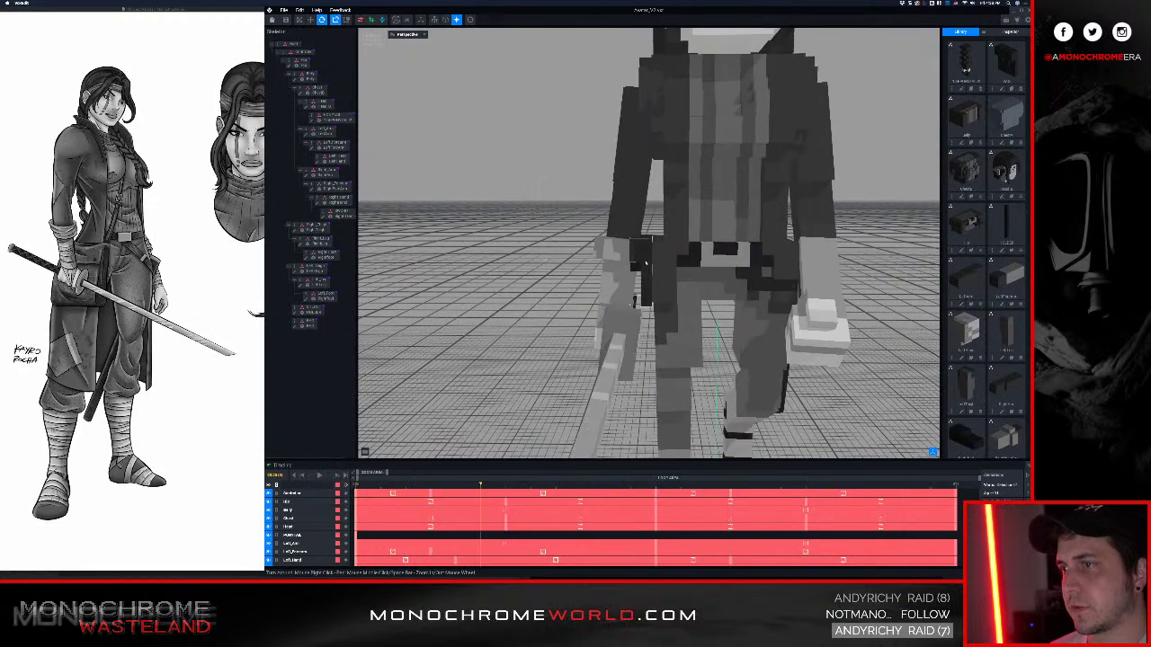
# Open the BAG model from the rig and rotate it about the Y axis to turn its clasps toward the back
pyautogui.click(644, 260)
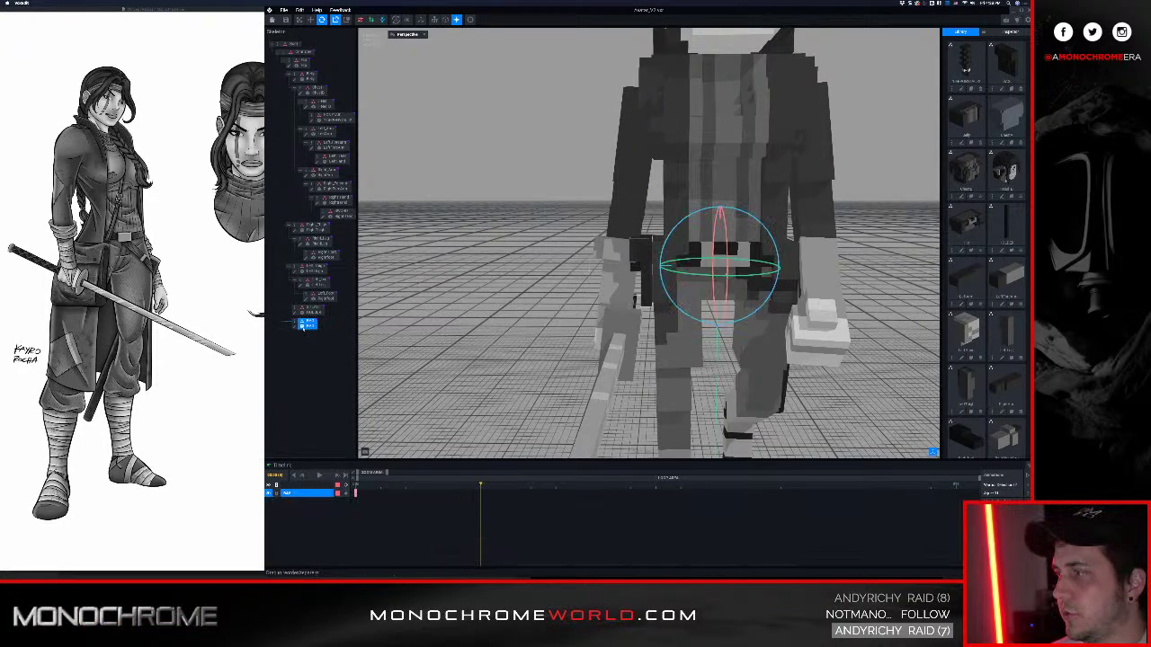
pyautogui.click(295, 327)
pyautogui.scroll(-8, 574, 292)
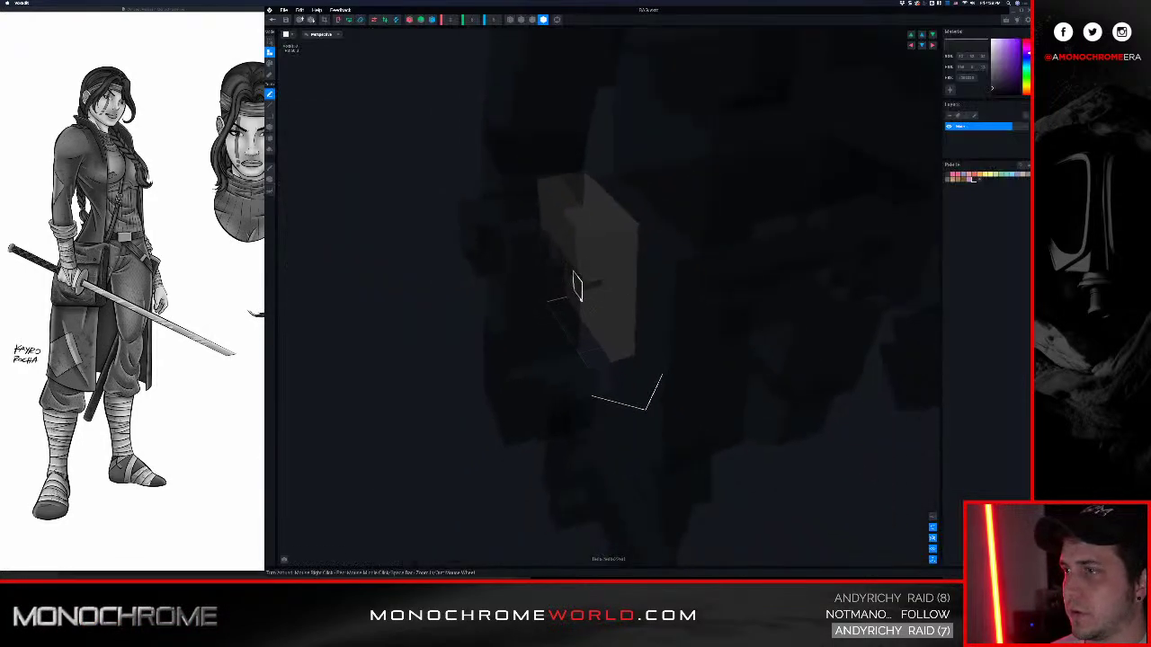
pyautogui.moveTo(575, 293); pyautogui.dragTo(575, 293, button='right')
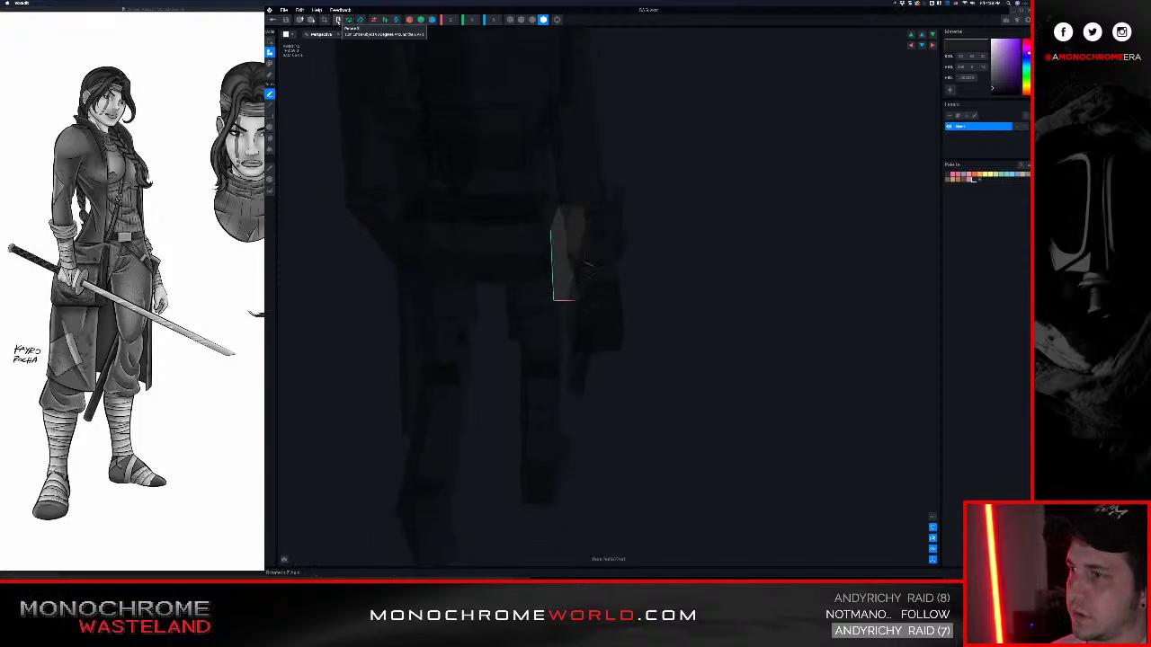
pyautogui.click(349, 19)
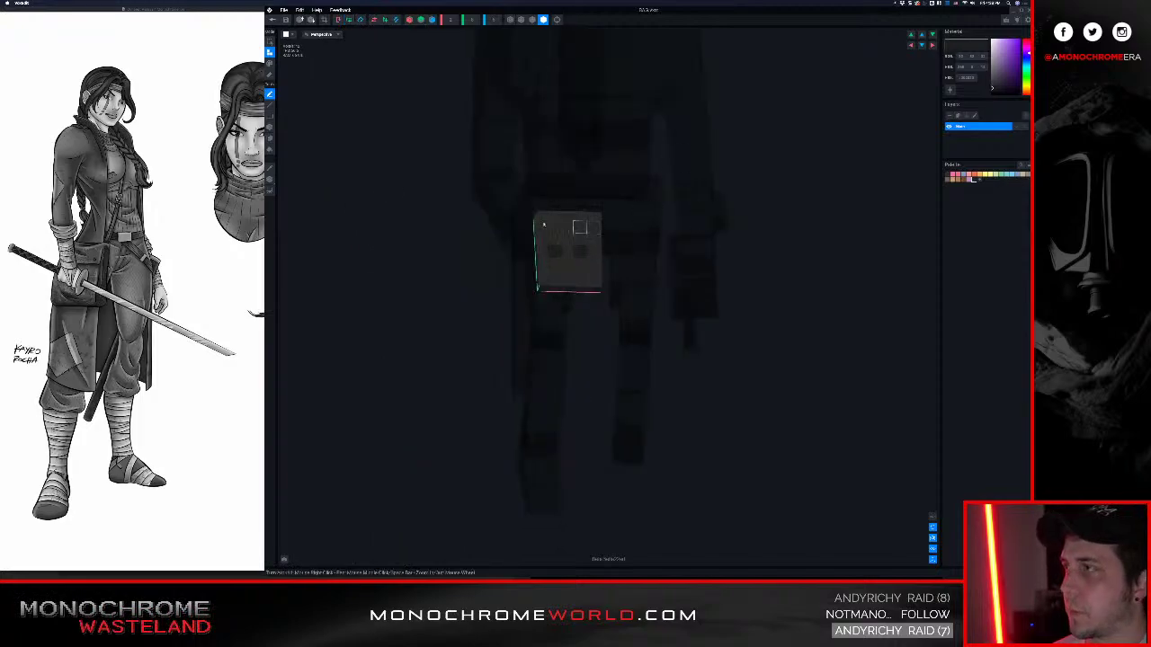
# Move the bag's pivot along the Z and Y axes to place the bag against the back of the hip
pyautogui.moveTo(574, 293); pyautogui.dragTo(761, 207, button='right')
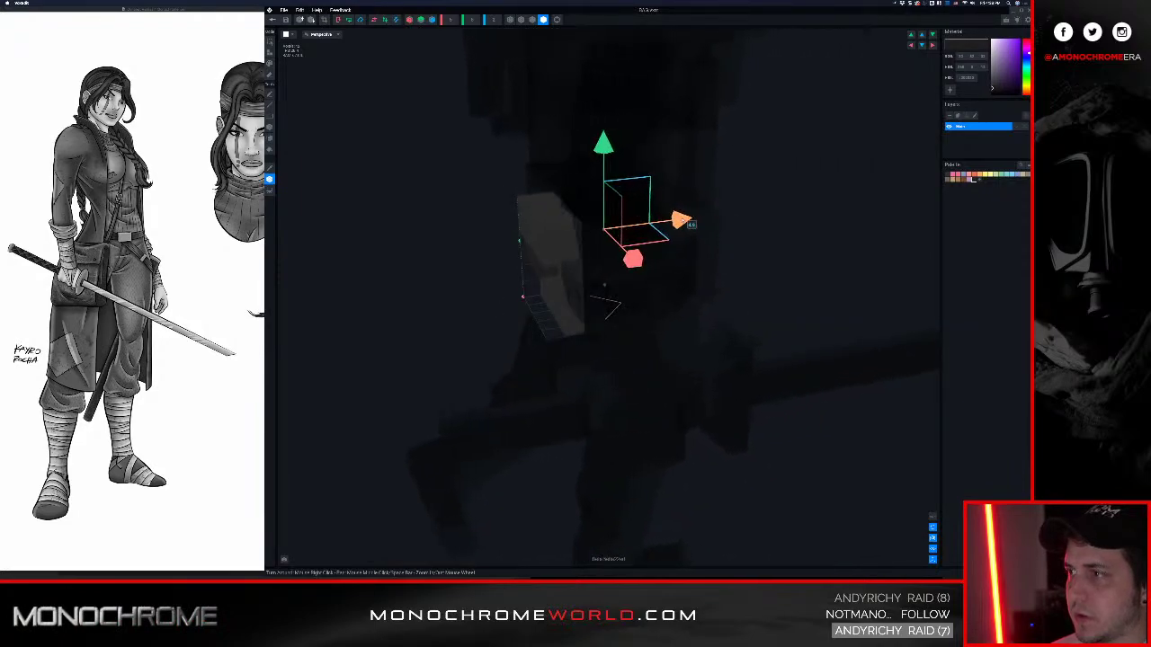
pyautogui.moveTo(589, 243); pyautogui.dragTo(579, 216, button='right')
pyautogui.moveTo(599, 183); pyautogui.dragTo(599, 95)
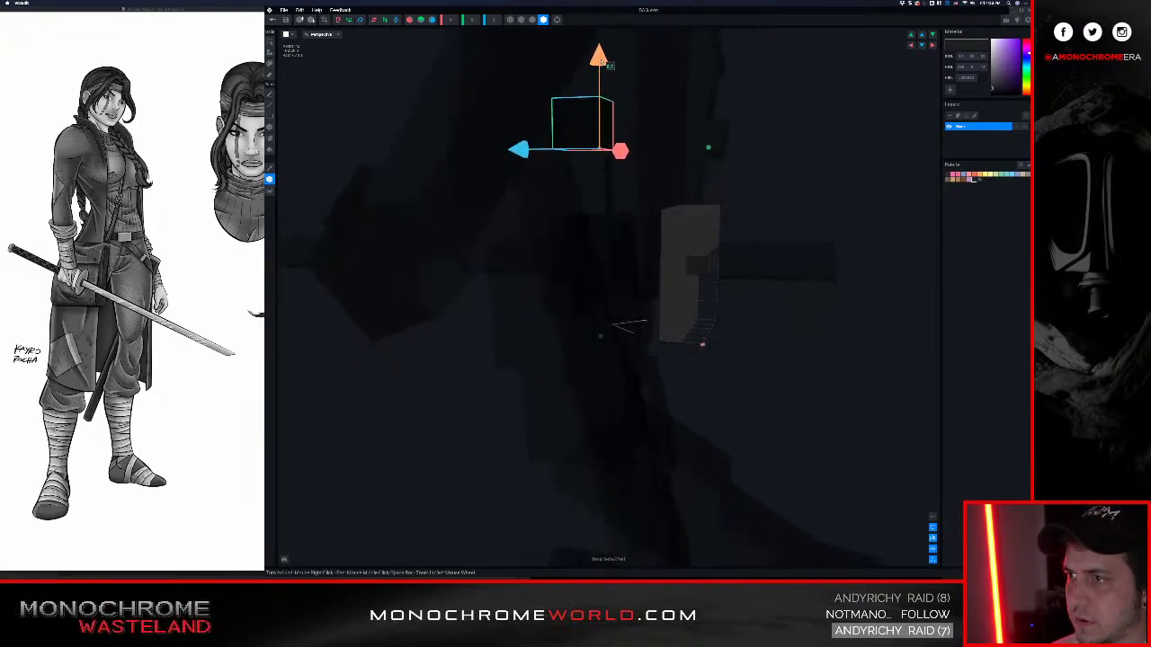
pyautogui.moveTo(686, 227)
pyautogui.mouseDown(button='right')
pyautogui.moveTo(702, 235)
pyautogui.moveTo(739, 220)
pyautogui.moveTo(687, 232)
pyautogui.mouseUp(button='right')
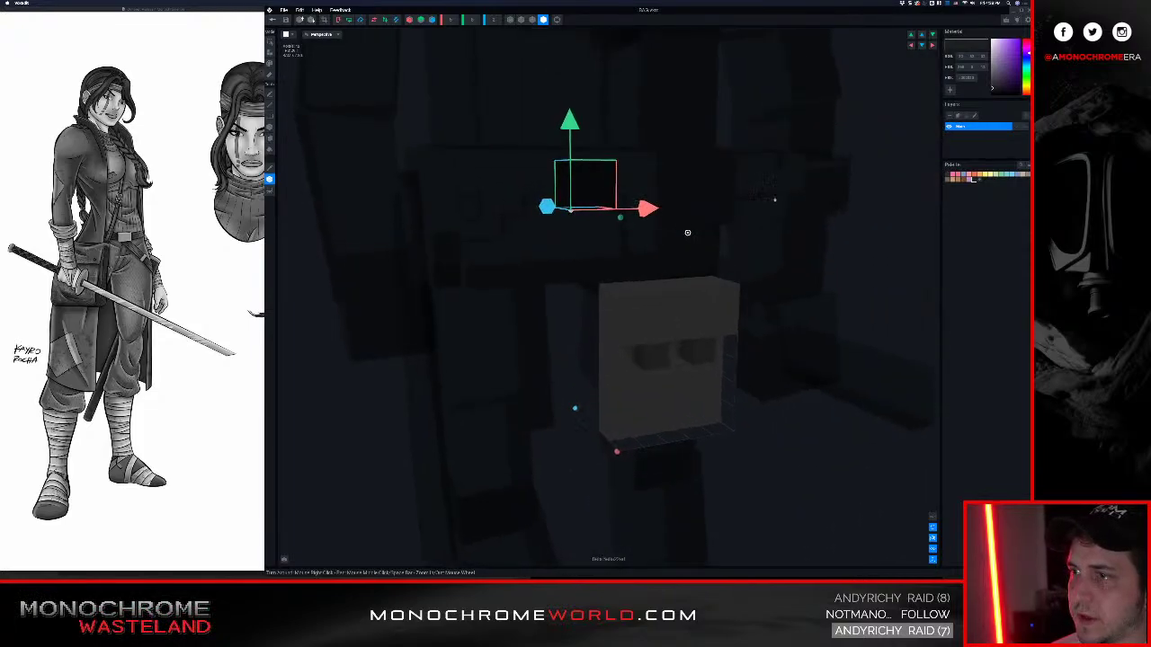
pyautogui.moveTo(575, 137); pyautogui.dragTo(577, 248)
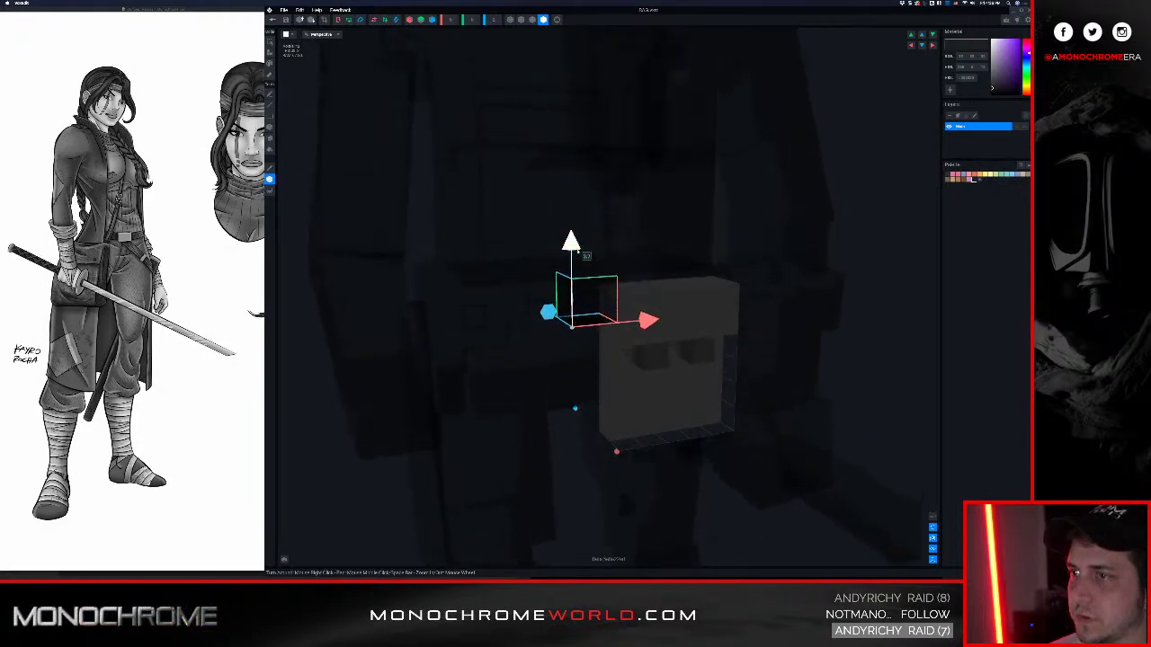
pyautogui.moveTo(695, 317); pyautogui.dragTo(723, 266, button='right')
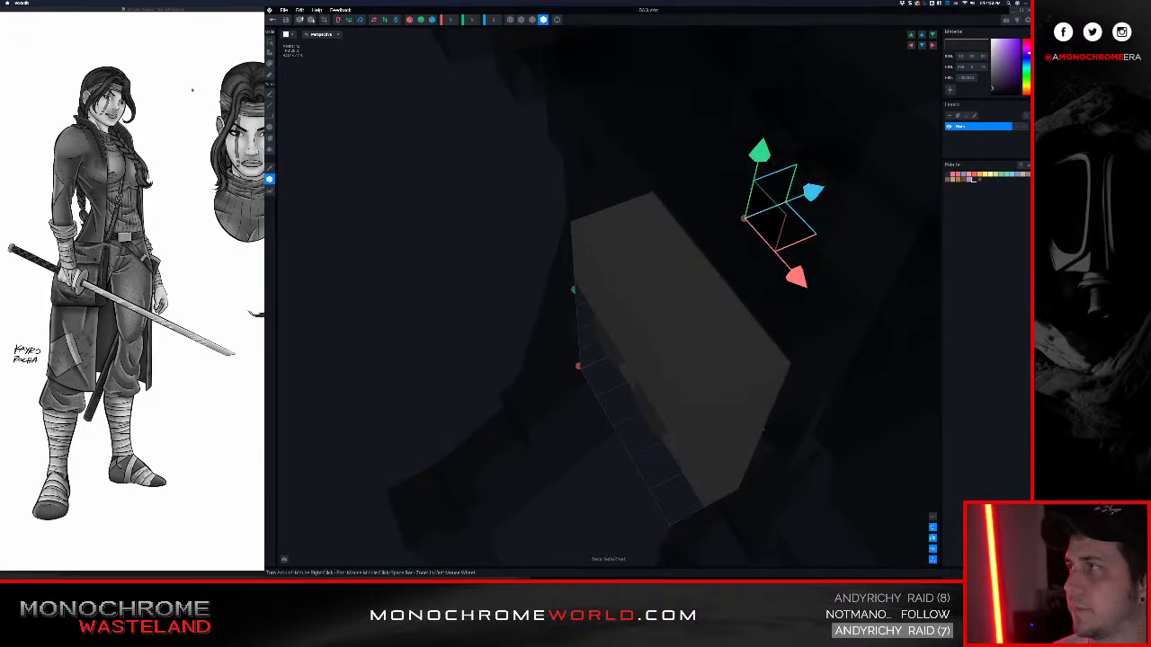
# Save the BAG model, return to the rig and play the animation to check the bag's placement from behind
pyautogui.click(273, 20)
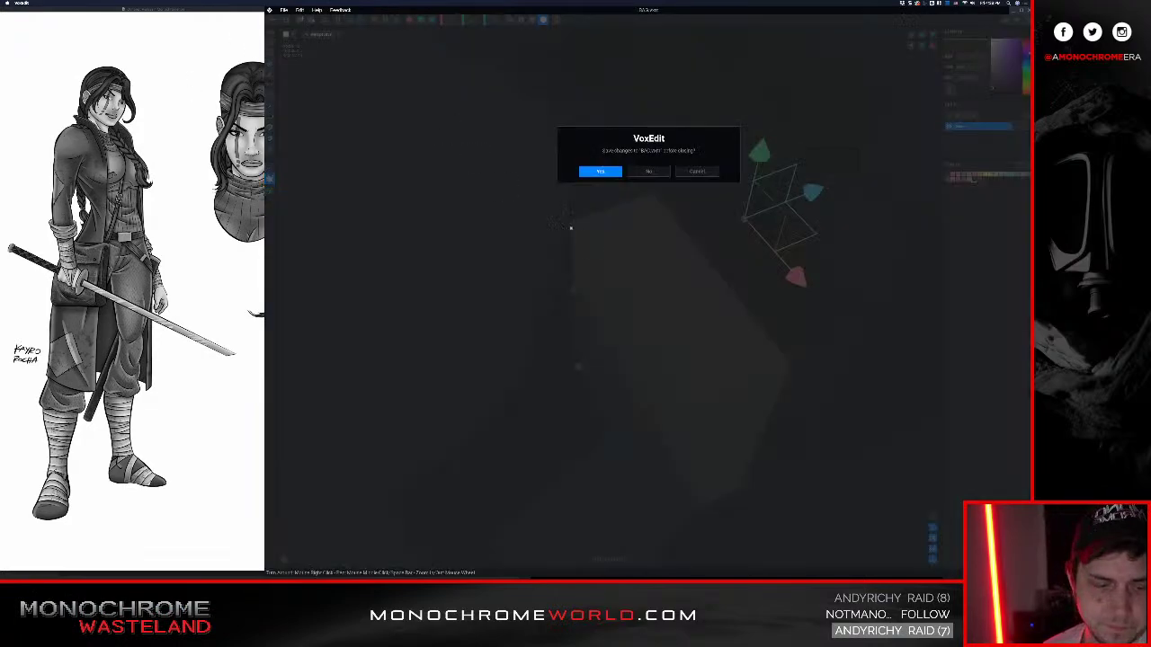
pyautogui.click(593, 172)
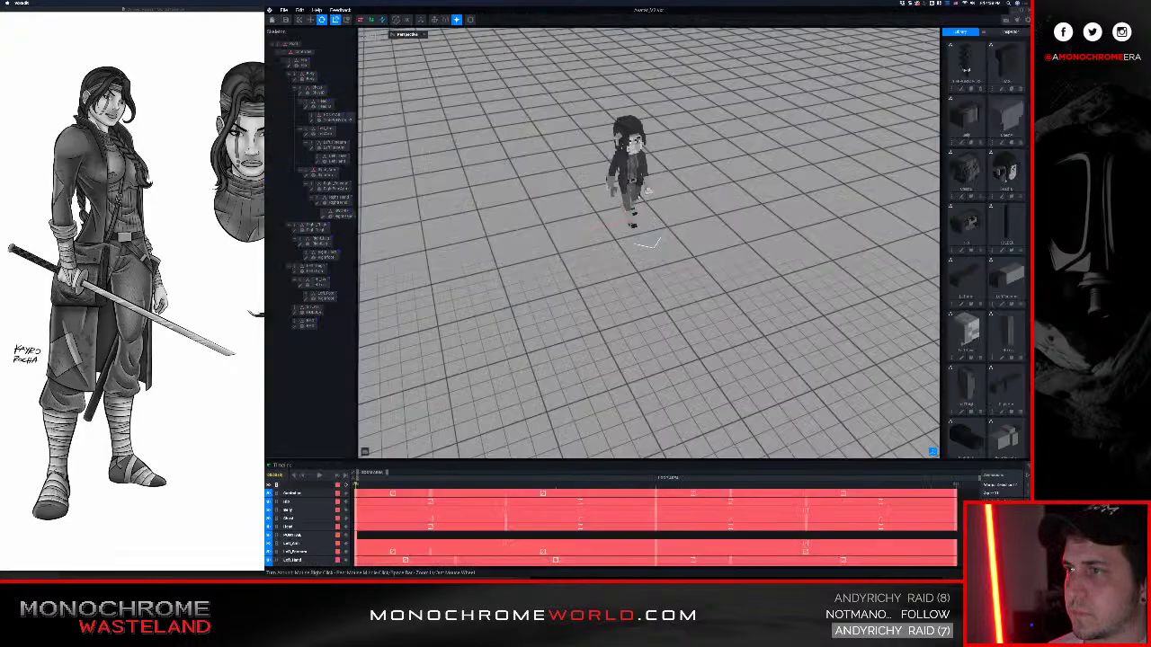
pyautogui.moveTo(661, 189); pyautogui.dragTo(800, 170, button='right')
pyautogui.moveTo(622, 283)
pyautogui.mouseDown(button='right')
pyautogui.moveTo(622, 255)
pyautogui.moveTo(616, 302)
pyautogui.mouseUp(button='right')
pyautogui.press('space')
pyautogui.scroll(6, 632, 260)
pyautogui.scroll(-3, 620, 261)
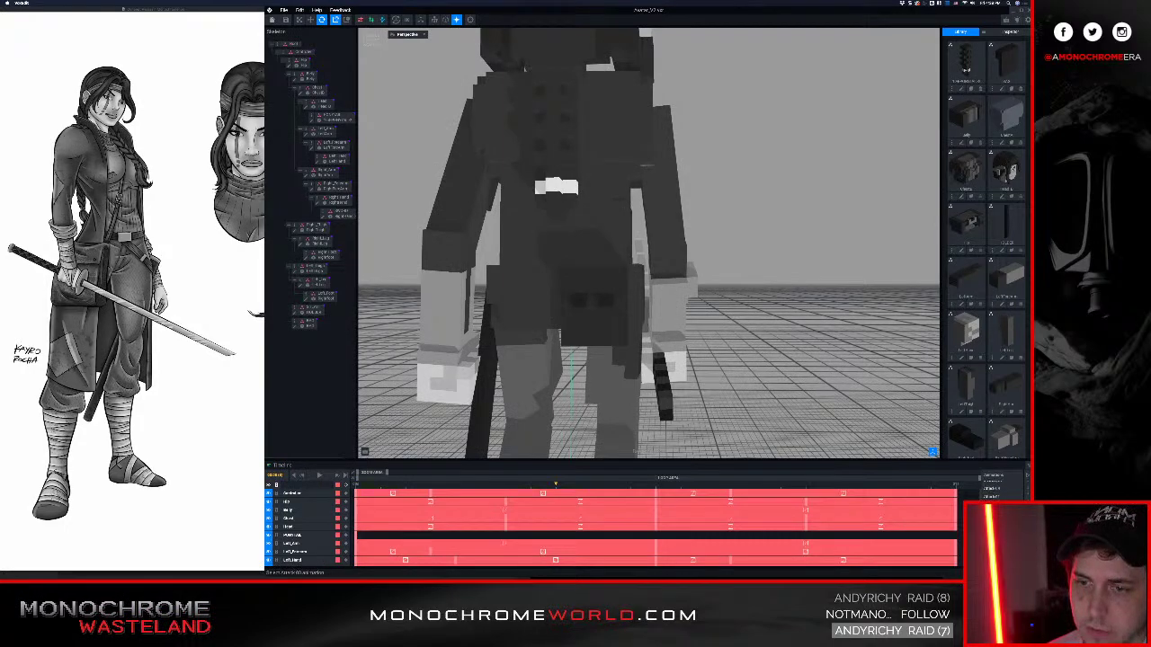
pyautogui.moveTo(640, 376); pyautogui.dragTo(636, 296, button='middle')
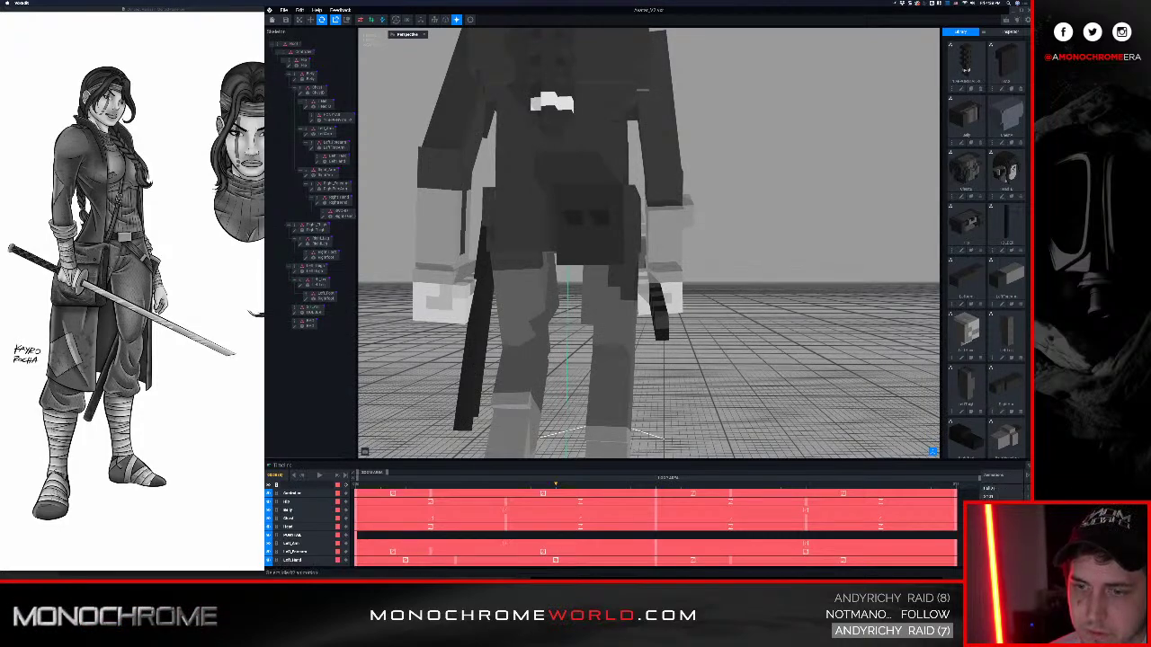
# Switch to another animation, play it and examine up close how the bag sits over the back of the coat
pyautogui.click(990, 496)
pyautogui.press('space')
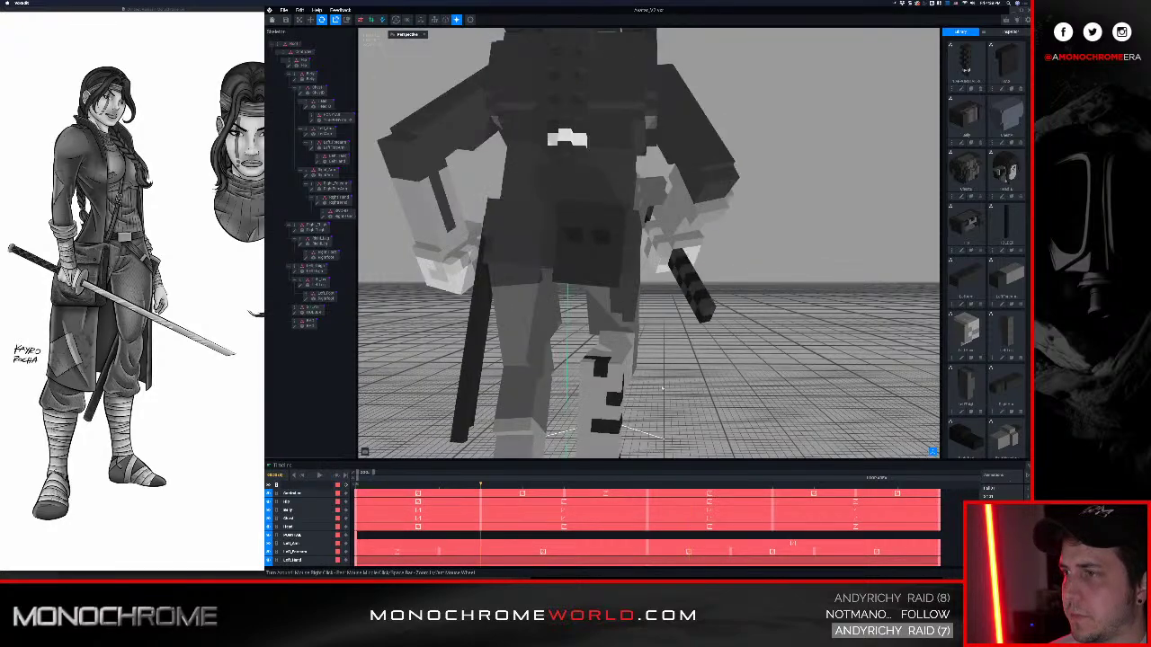
pyautogui.press('space')
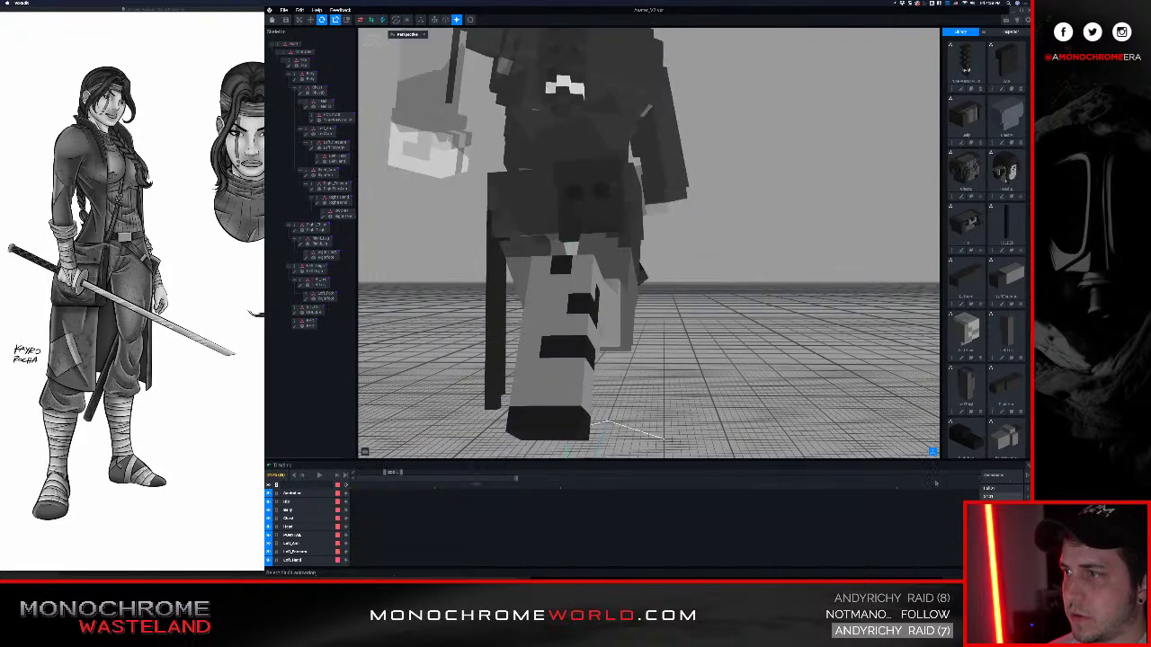
pyautogui.moveTo(504, 198); pyautogui.dragTo(619, 226, button='right')
pyautogui.scroll(6, 585, 228)
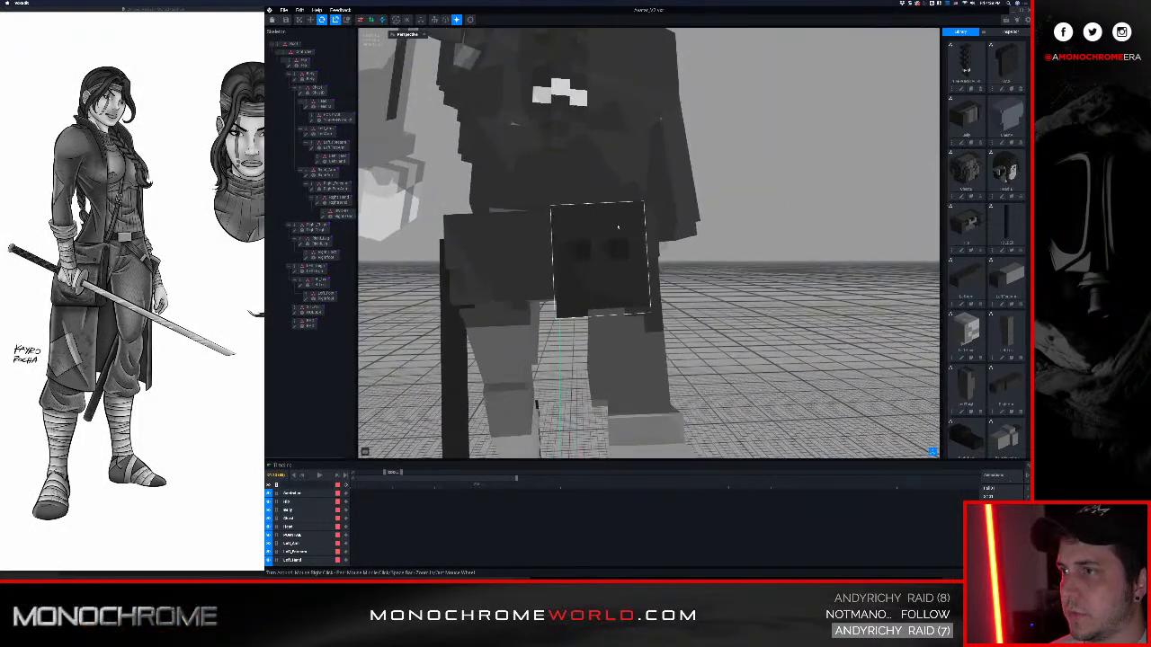
# Reopen the BAG model and readjust its pivot so the bag sits higher and closer to the character's back
pyautogui.click(619, 231)
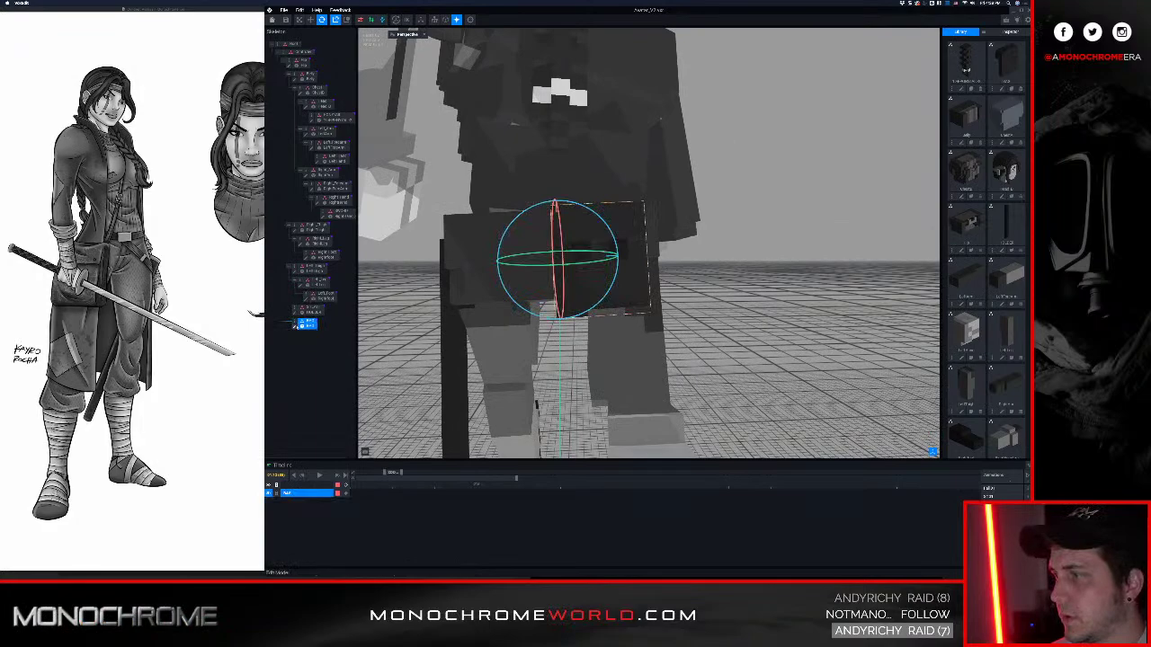
pyautogui.click(296, 327)
pyautogui.scroll(-5, 586, 267)
pyautogui.moveTo(586, 267); pyautogui.dragTo(585, 267, button='right')
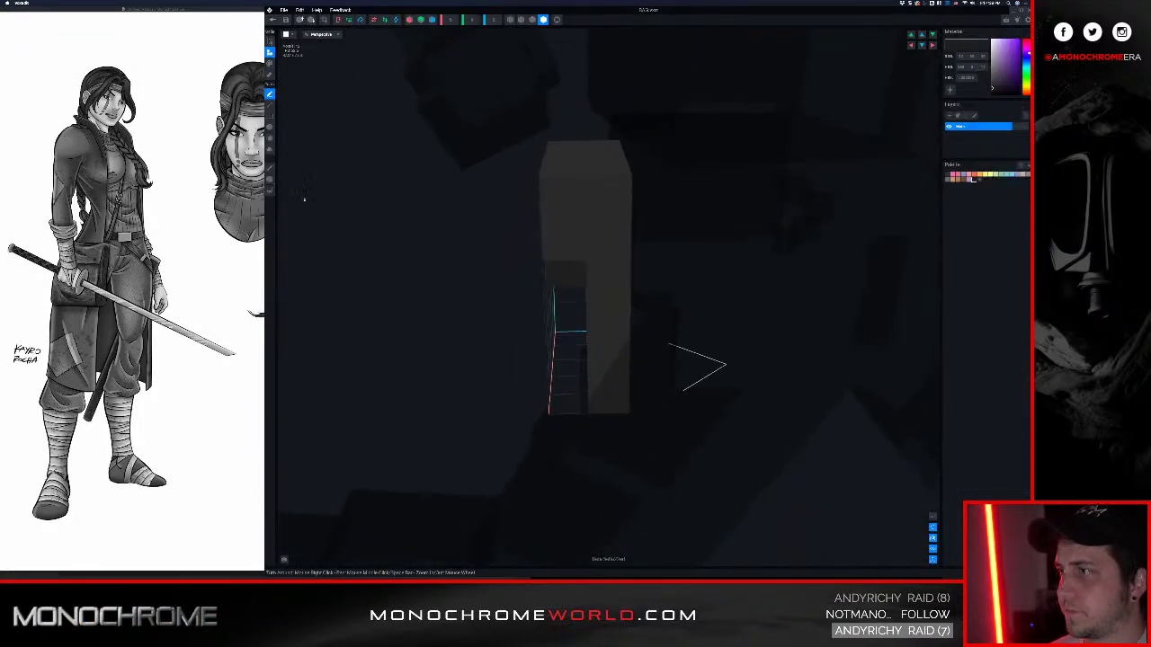
pyautogui.click(268, 179)
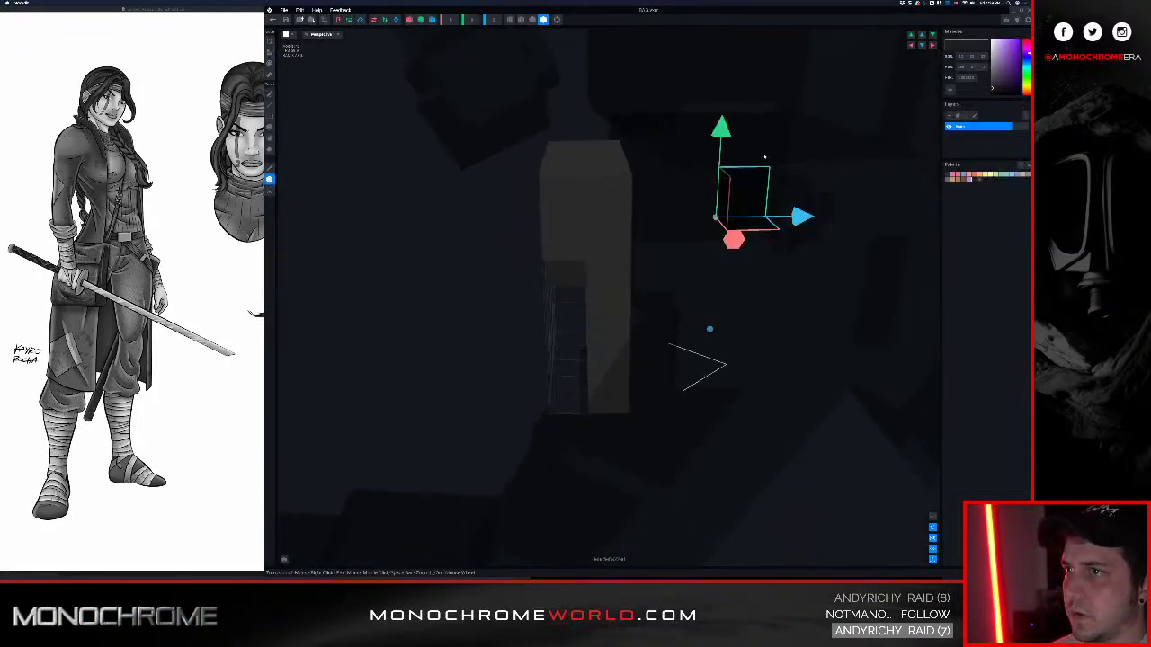
pyautogui.moveTo(585, 267); pyautogui.dragTo(554, 215, button='right')
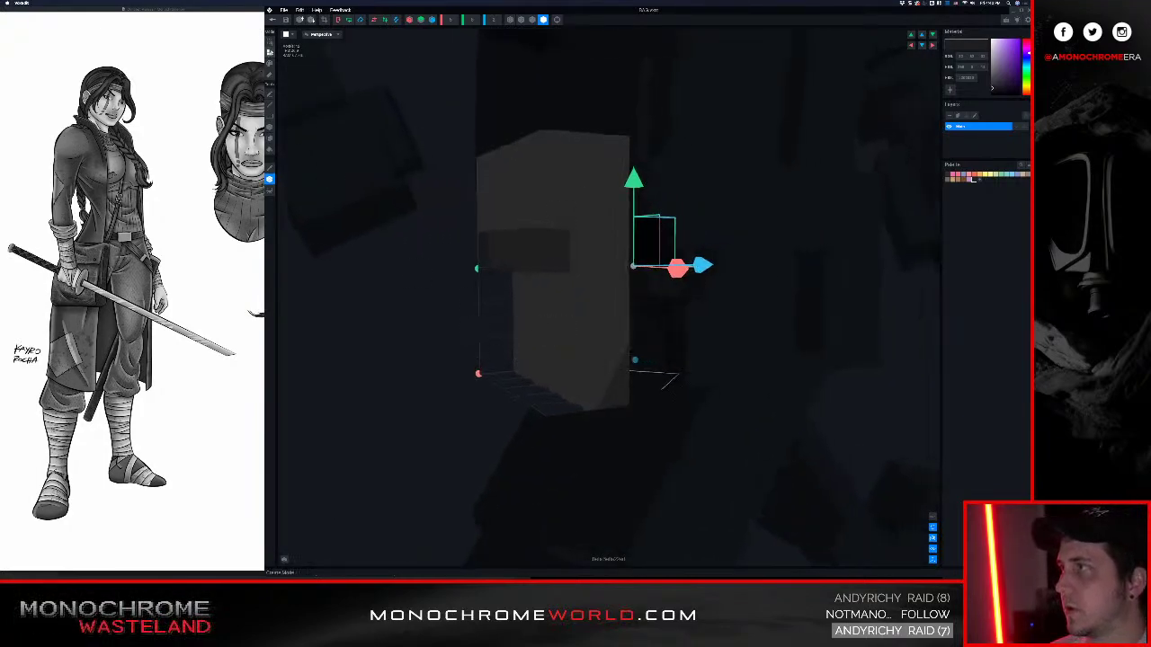
# Erase the bag's bottom row and the flap's lowest row, and rebuild the two clasps one row higher
pyautogui.click(270, 53)
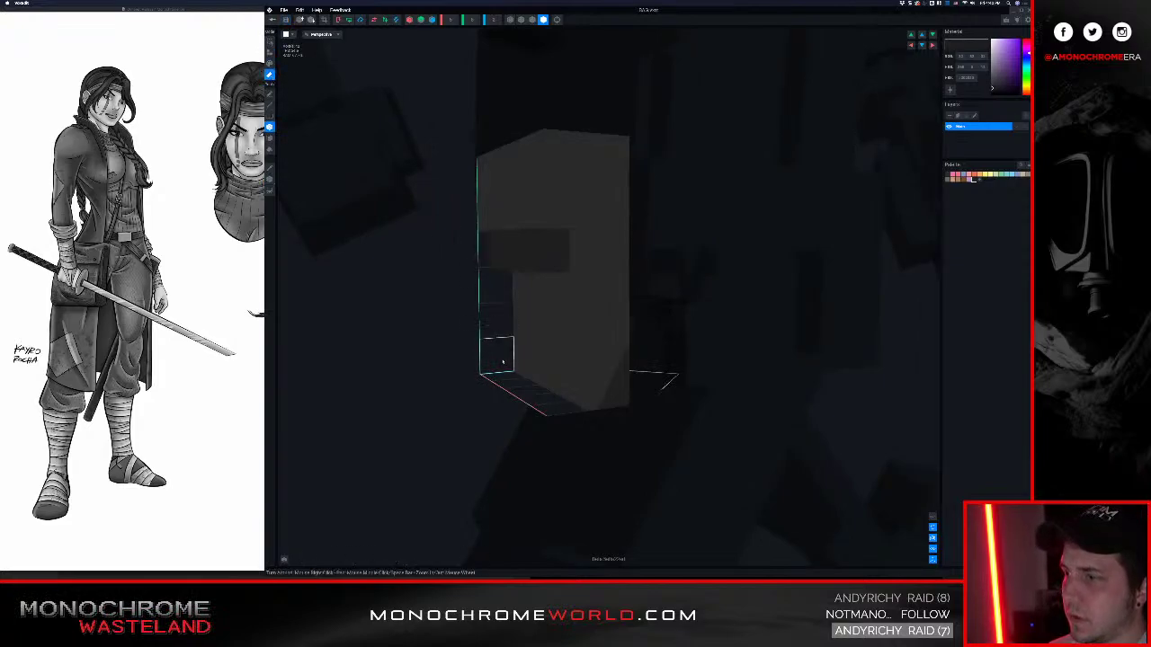
pyautogui.moveTo(624, 380); pyautogui.dragTo(626, 345, button='right')
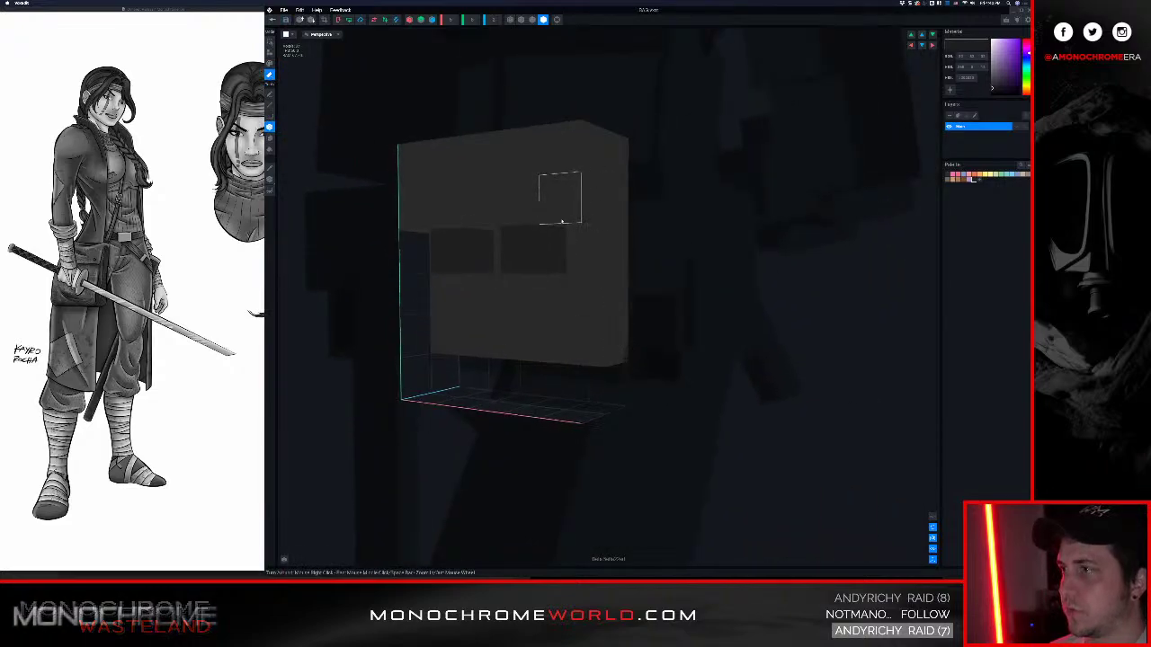
pyautogui.moveTo(561, 220); pyautogui.dragTo(421, 216)
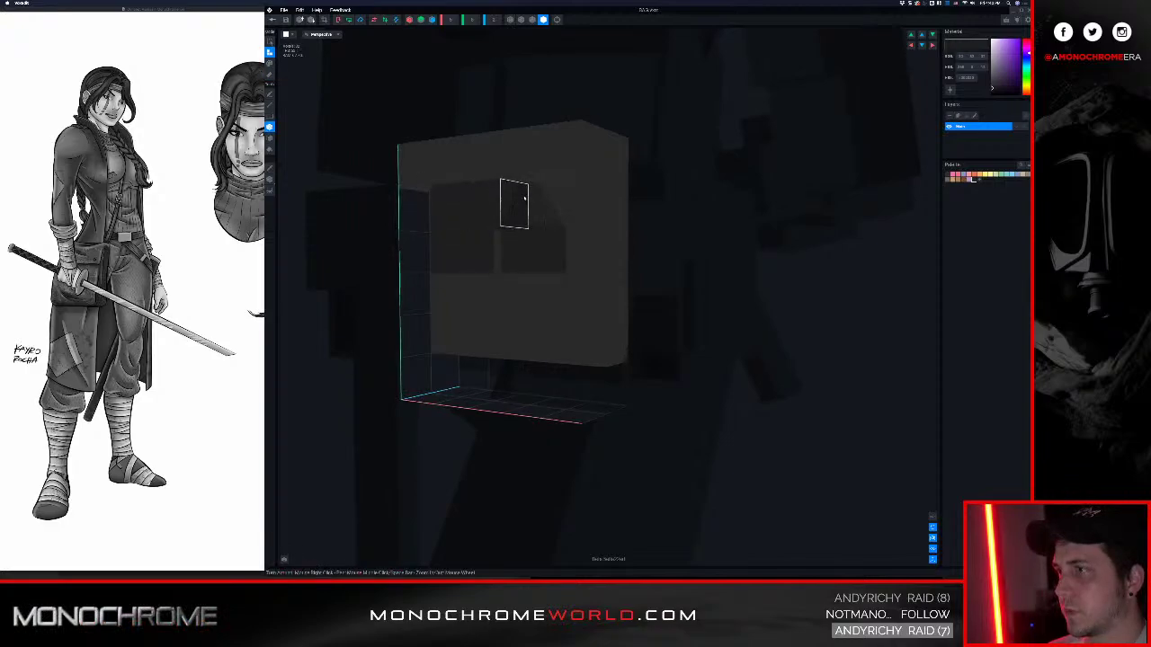
pyautogui.click(533, 245)
pyautogui.press('r')
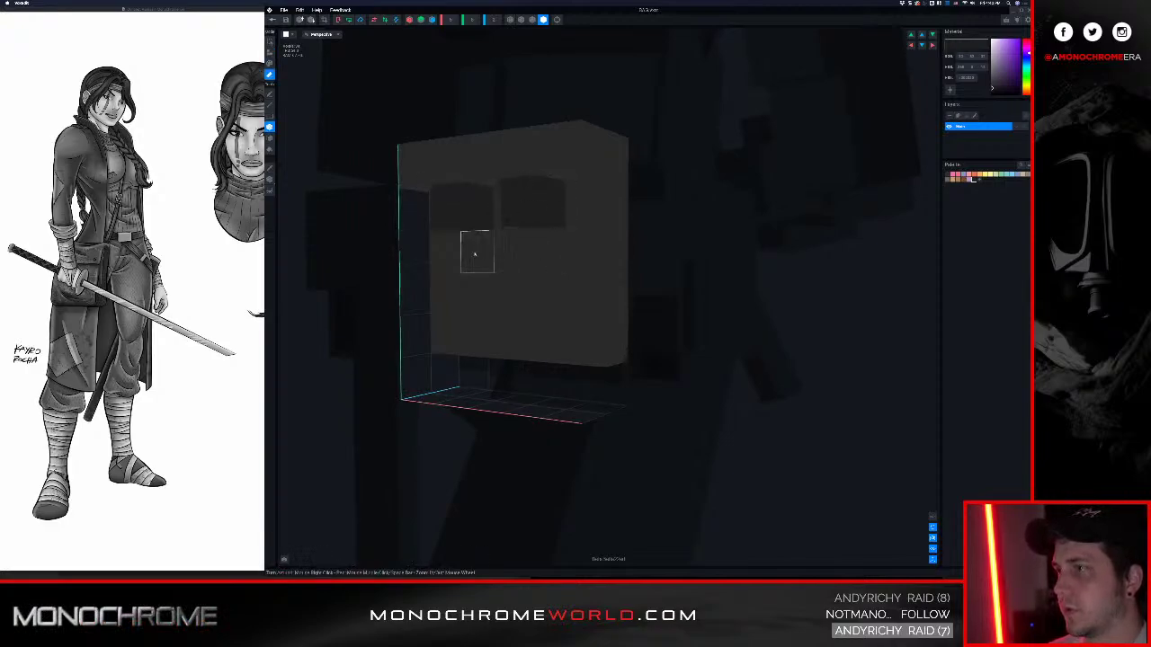
# Crop the BAG model's volume to its remaining voxels, save the model and return to the rig
pyautogui.moveTo(515, 284); pyautogui.dragTo(509, 282, button='right')
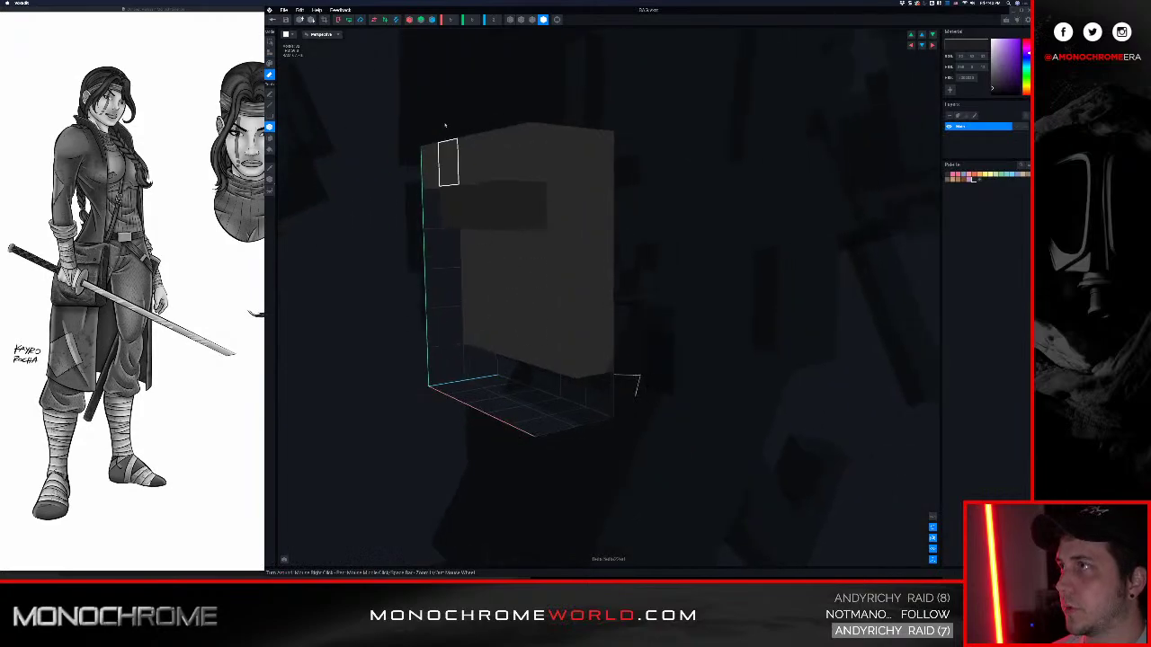
pyautogui.click(324, 20)
pyautogui.moveTo(514, 198); pyautogui.dragTo(544, 233, button='right')
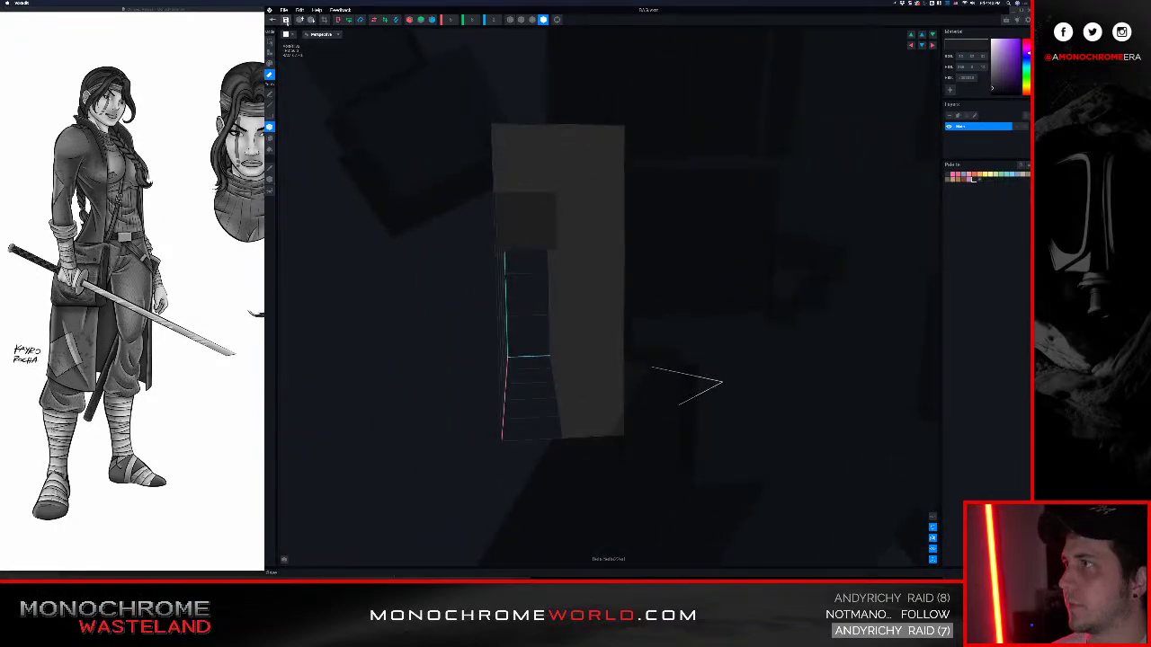
pyautogui.click(286, 20)
pyautogui.click(605, 171)
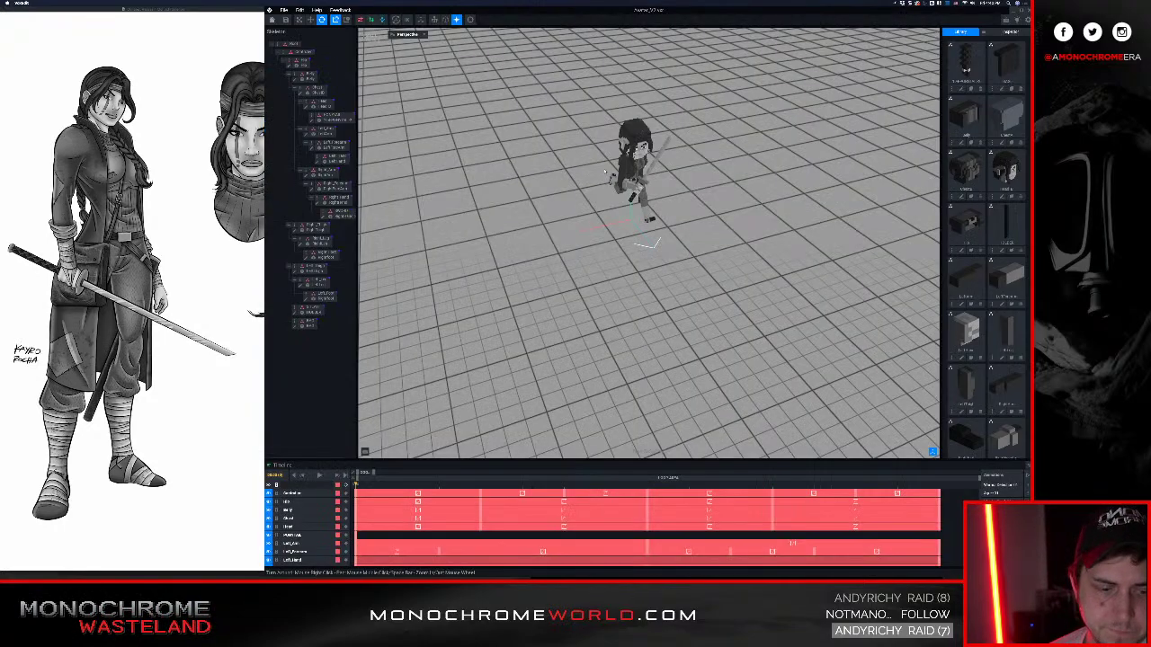
# Play and pause the animation to check the shortened bag against the coat from behind and from the side
pyautogui.scroll(5, 633, 219)
pyautogui.moveTo(627, 45); pyautogui.dragTo(633, 121, button='middle')
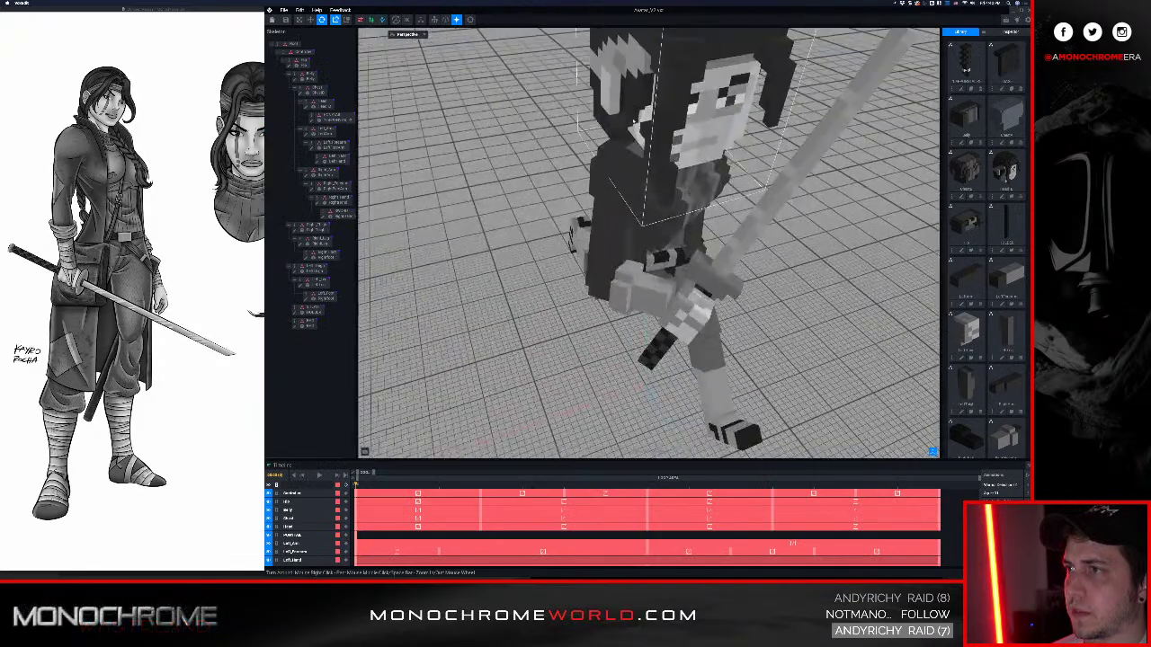
pyautogui.moveTo(629, 188); pyautogui.dragTo(583, 266, button='right')
pyautogui.press('space')
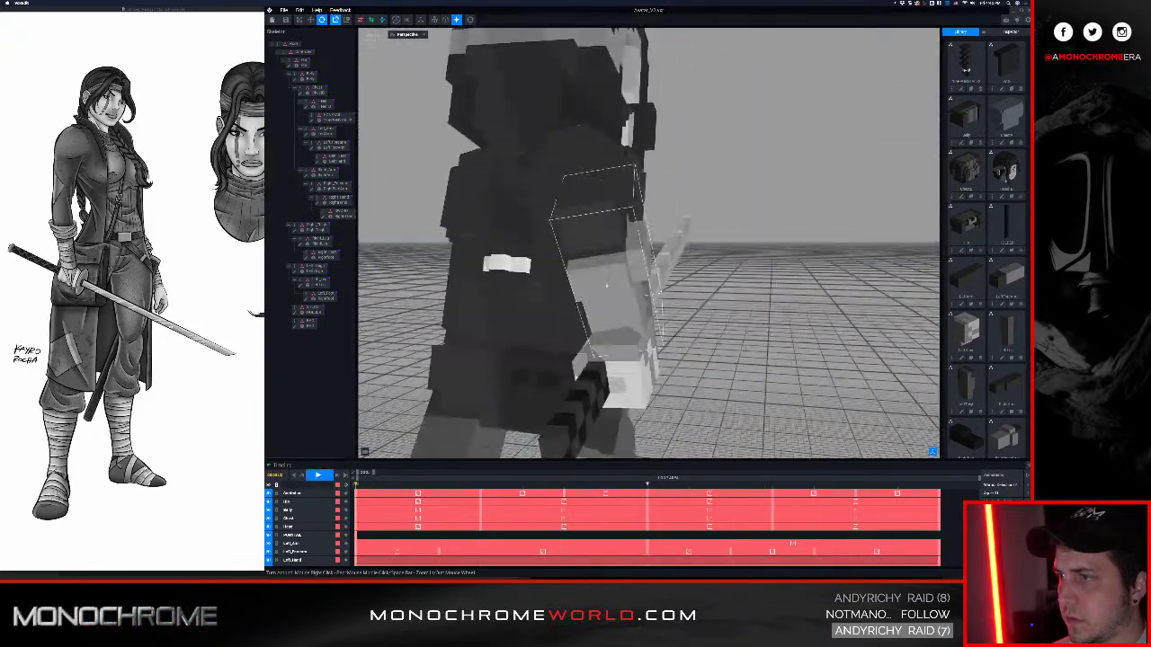
pyautogui.press('space')
pyautogui.moveTo(568, 357); pyautogui.dragTo(570, 345, button='middle')
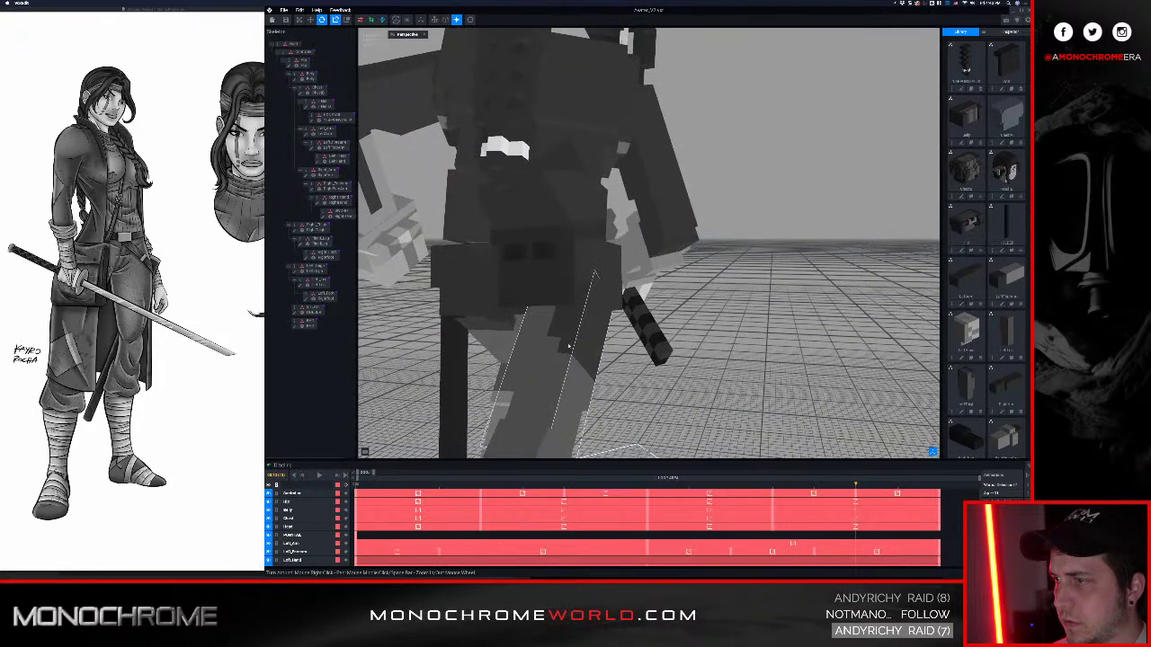
pyautogui.moveTo(570, 344); pyautogui.dragTo(569, 343, button='right')
pyautogui.press('space')
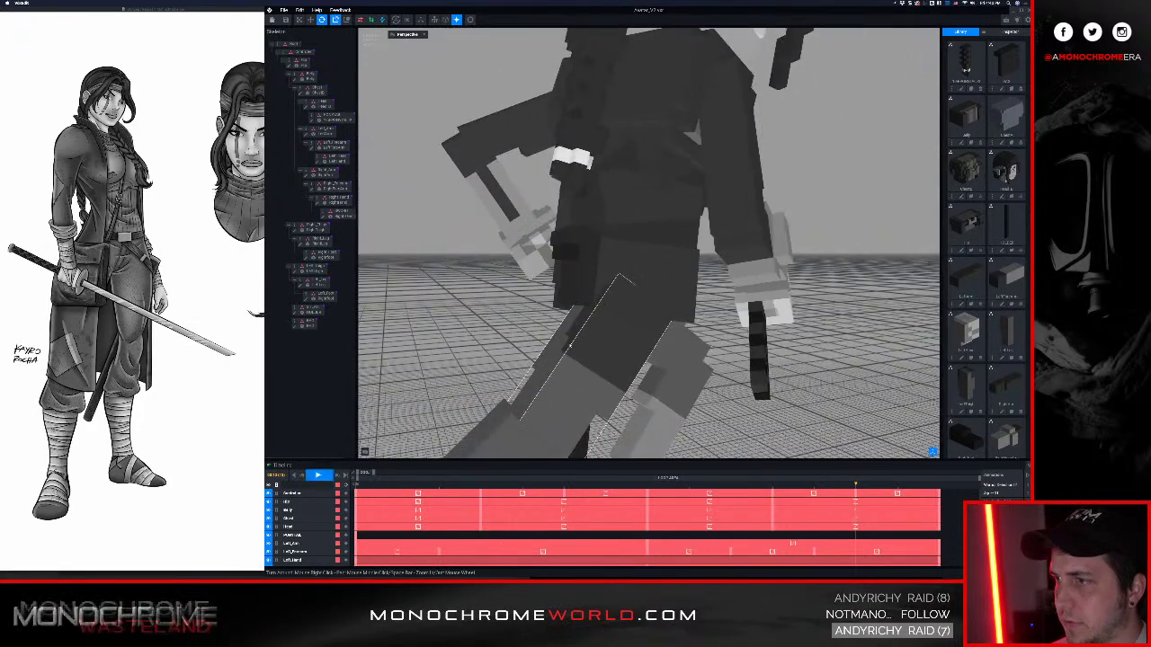
pyautogui.press('space')
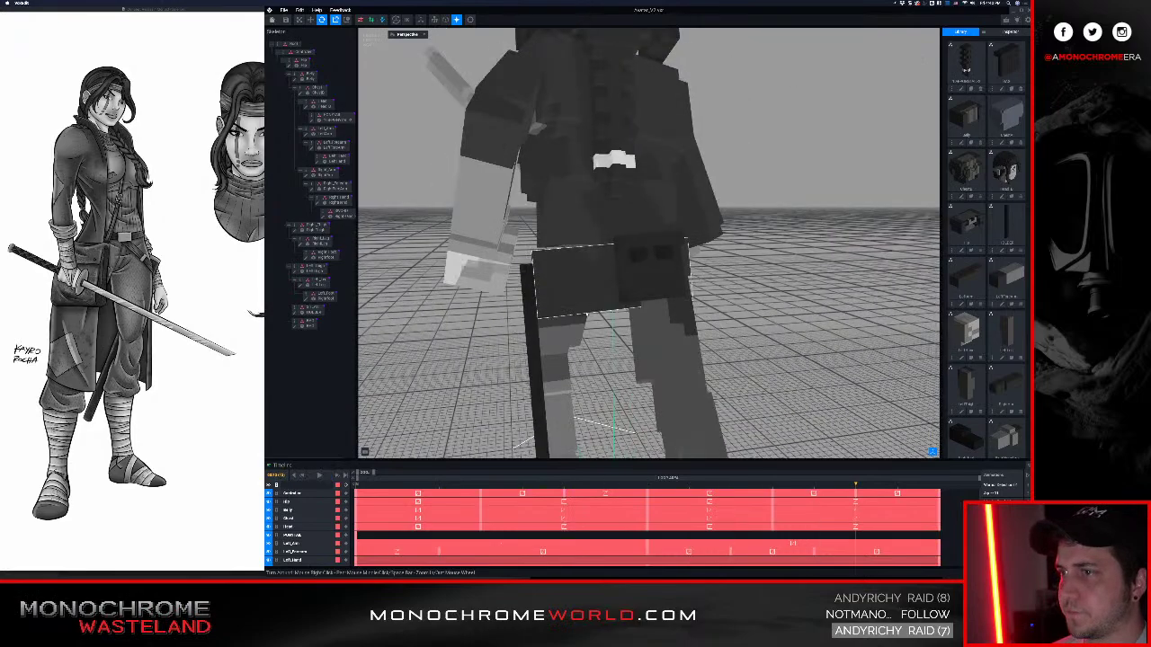
# Compare the bag with the whole figure from behind, inspect it up close, and select the Body part above it
pyautogui.scroll(-3, 584, 311)
pyautogui.moveTo(665, 263); pyautogui.dragTo(654, 288, button='middle')
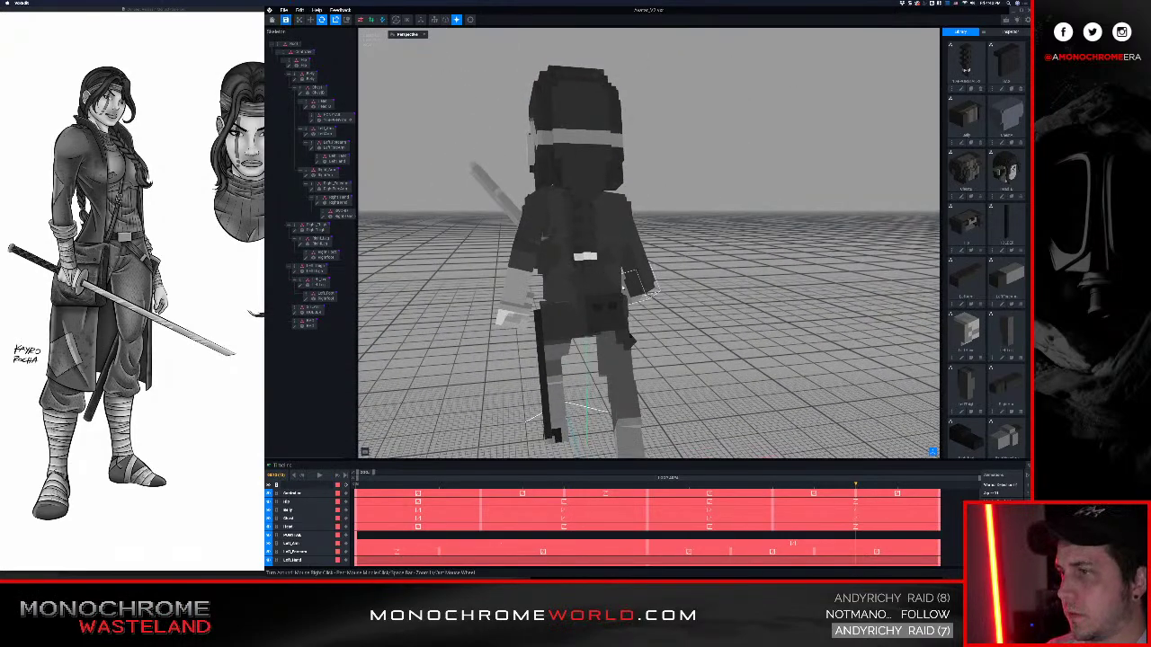
pyautogui.scroll(3, 605, 292)
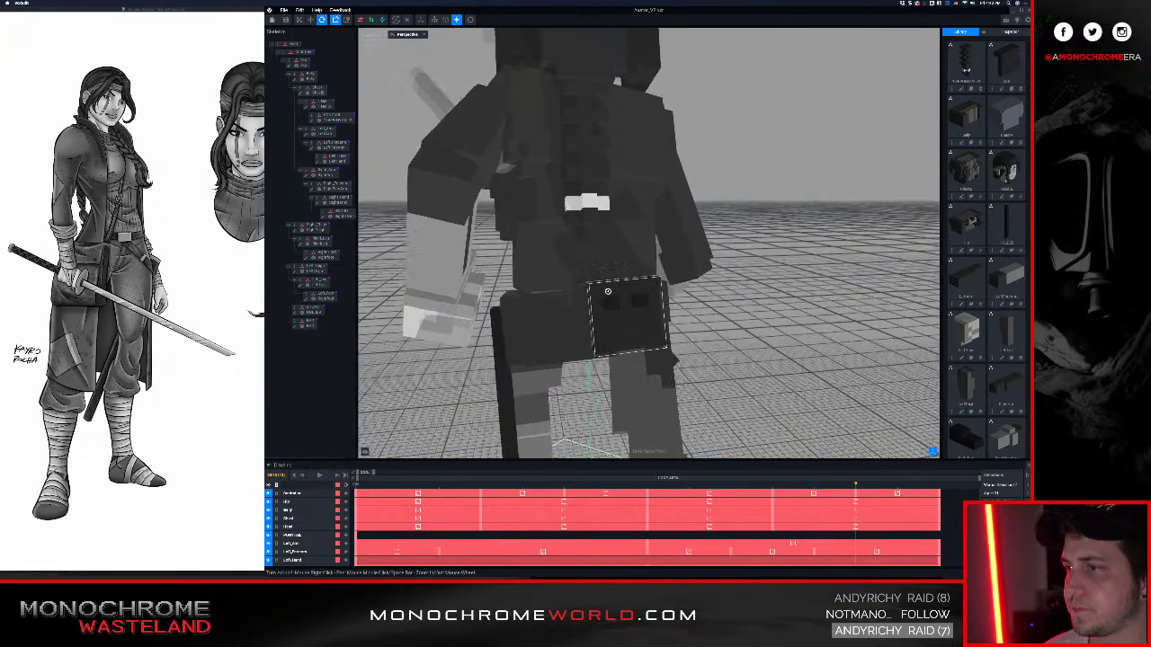
pyautogui.moveTo(606, 290); pyautogui.dragTo(590, 273, button='right')
pyautogui.click(590, 275)
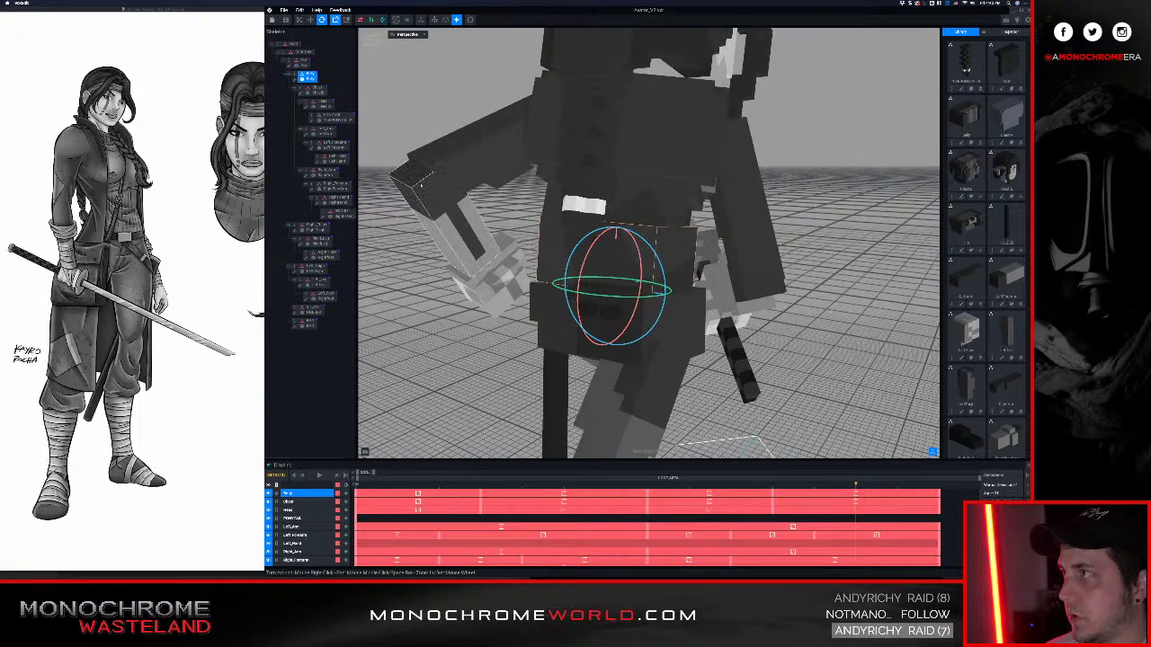
# Select the Body part above the bag at the figure's back and open its voxel model for editing
pyautogui.moveTo(674, 271); pyautogui.dragTo(675, 269, button='right')
pyautogui.click(672, 353)
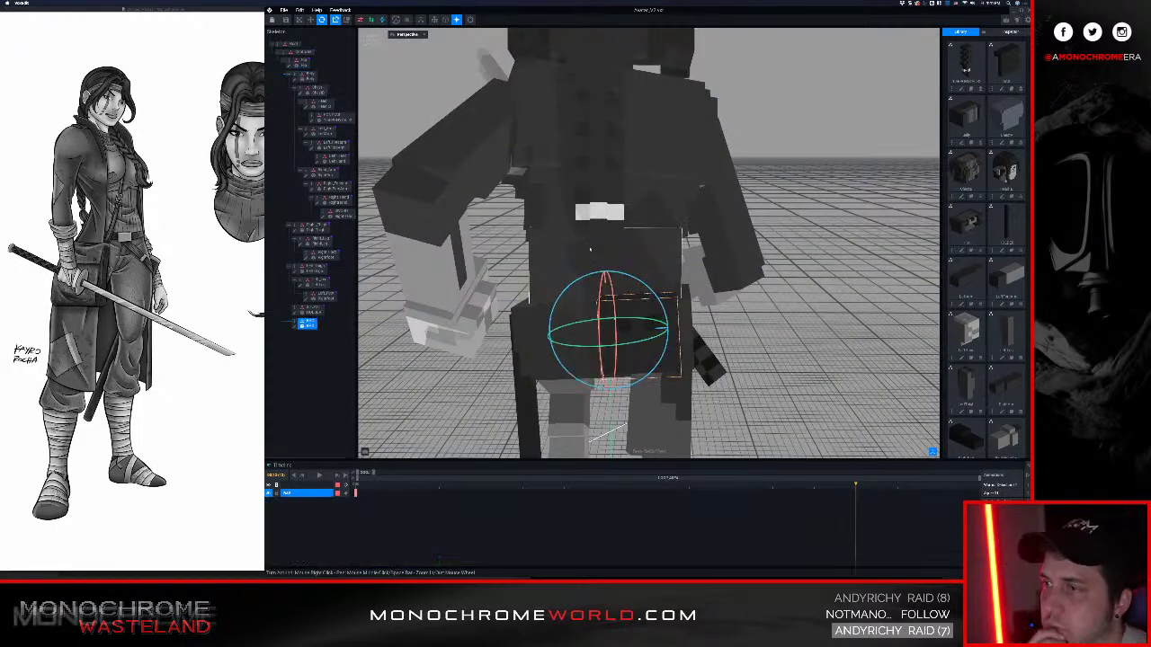
pyautogui.click(466, 155)
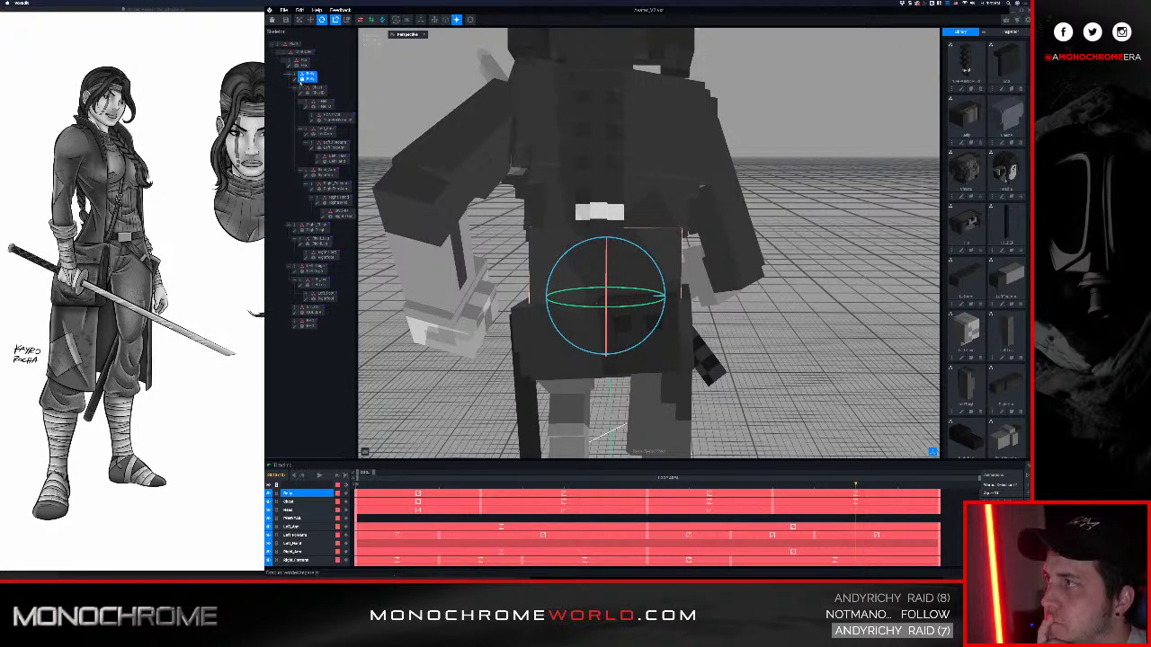
pyautogui.click(296, 80)
# Paint a dark strap in diagonal voxel steps across the back of the Body model, from its bottom edge to its upper corner
pyautogui.moveTo(551, 259); pyautogui.dragTo(354, 347, button='right')
pyautogui.scroll(-2, 486, 301)
pyautogui.moveTo(354, 347); pyautogui.dragTo(466, 307, button='middle')
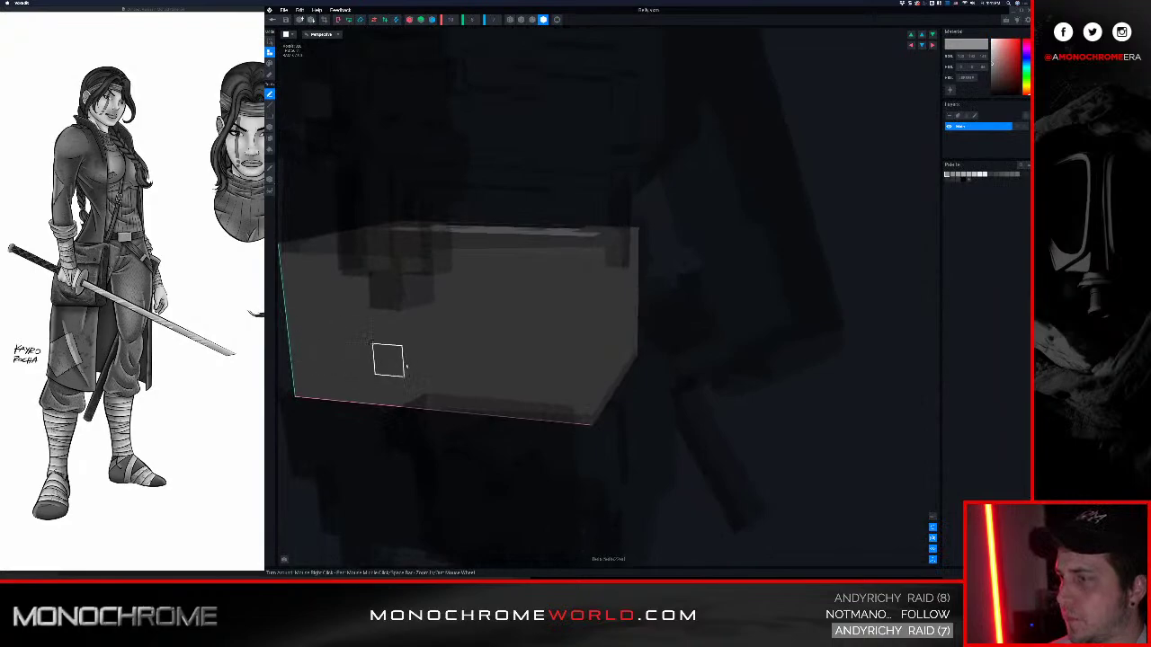
pyautogui.moveTo(404, 366); pyautogui.dragTo(693, 363, button='right')
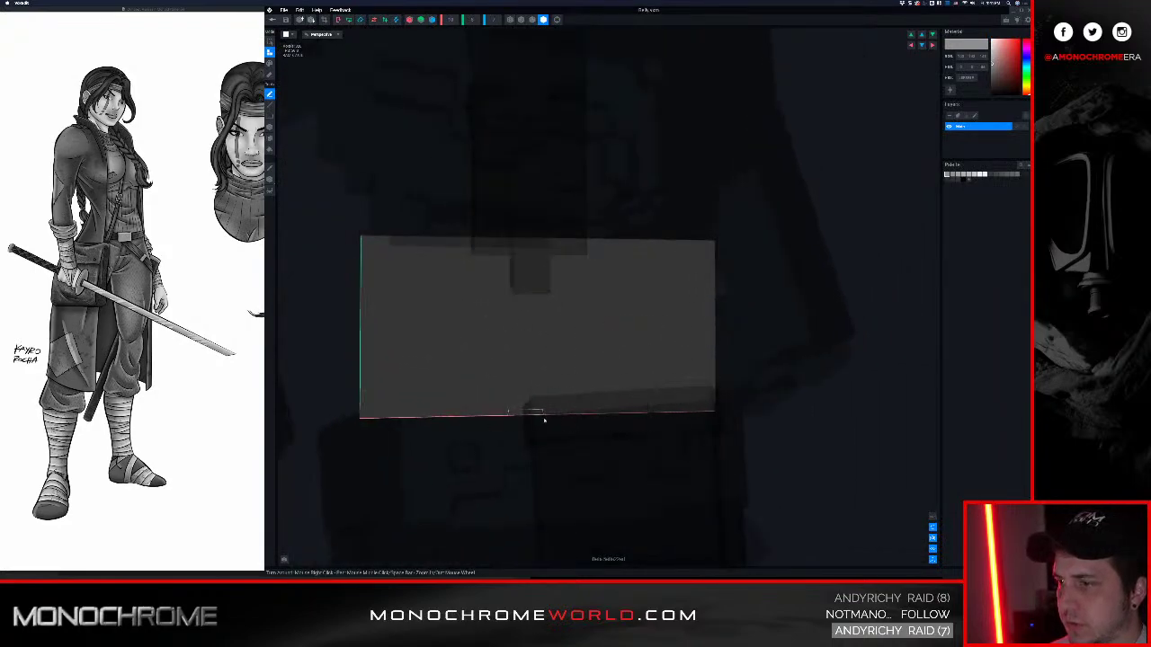
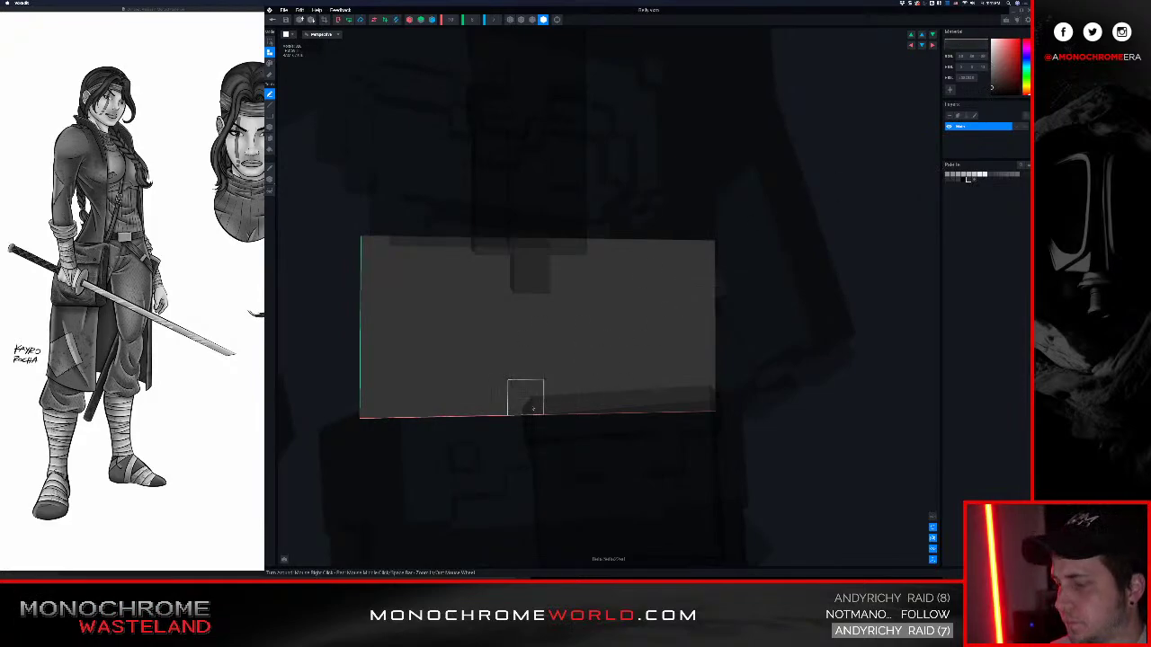
pyautogui.moveTo(514, 367); pyautogui.dragTo(502, 373, button='right')
pyautogui.click(454, 327)
pyautogui.moveTo(449, 314); pyautogui.dragTo(448, 315, button='right')
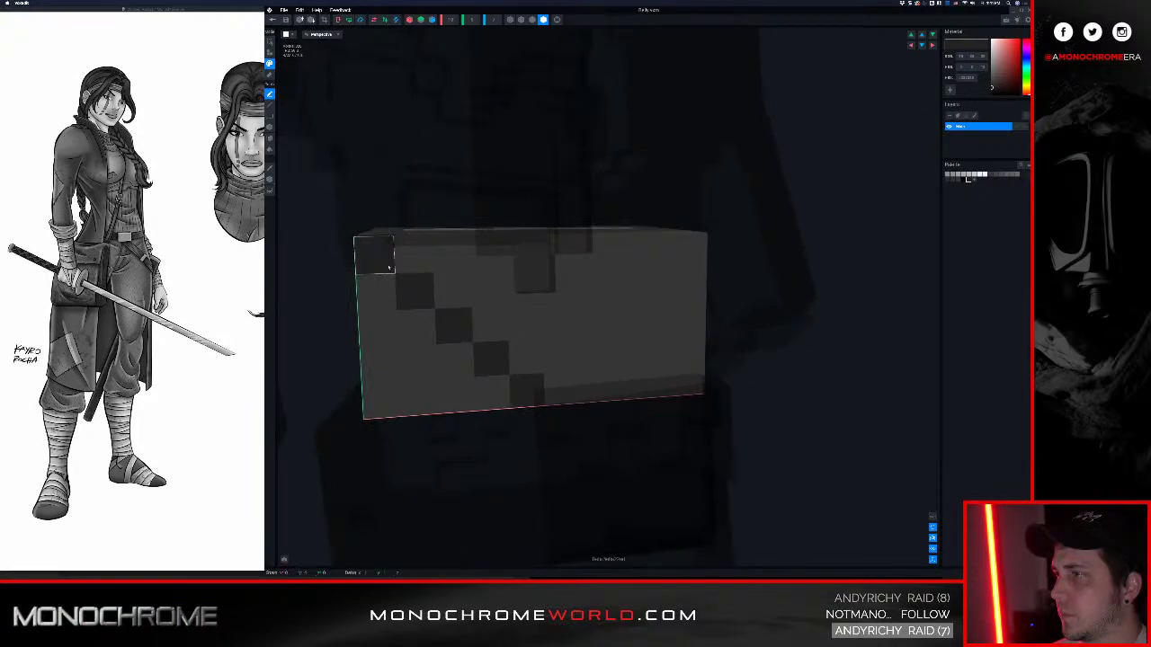
# Paint the strap in rising voxel steps up the Body model's adjoining side, save the model and return to the rig
pyautogui.moveTo(388, 267); pyautogui.dragTo(398, 294, button='right')
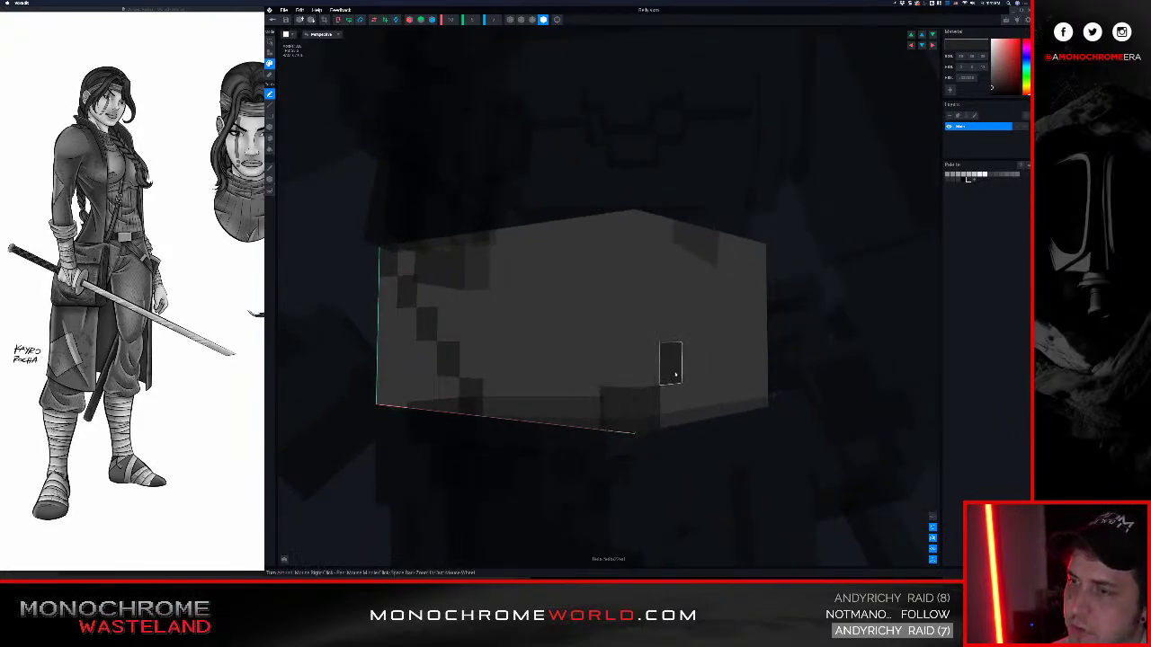
pyautogui.moveTo(695, 335); pyautogui.dragTo(716, 311, button='right')
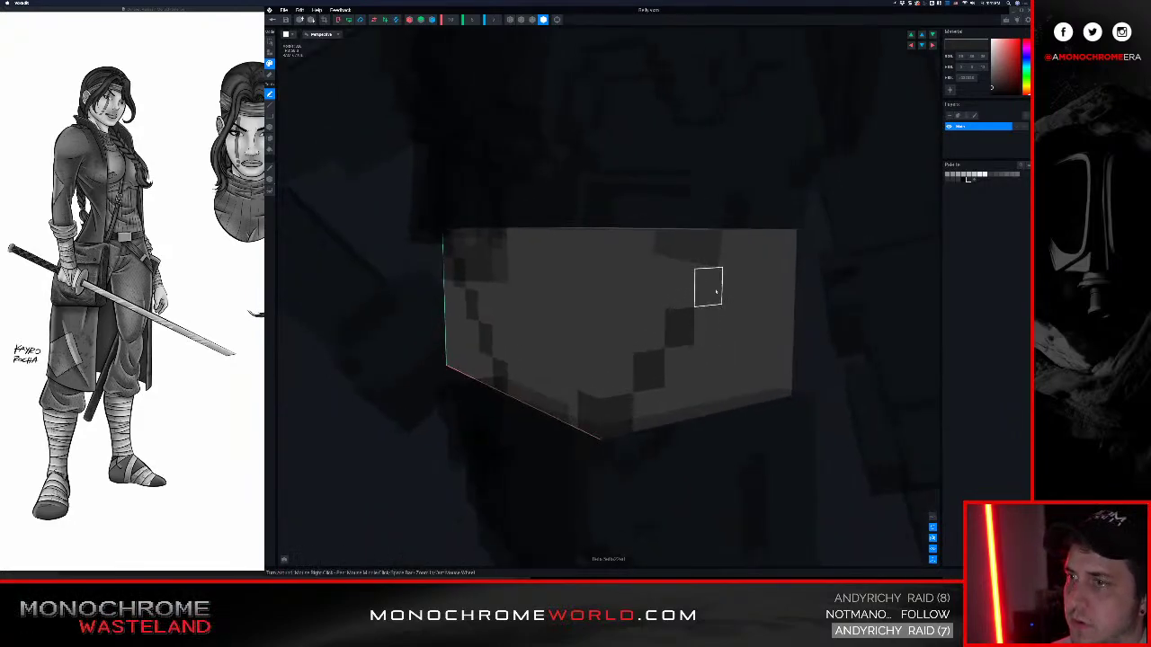
pyautogui.moveTo(753, 275); pyautogui.dragTo(752, 275, button='right')
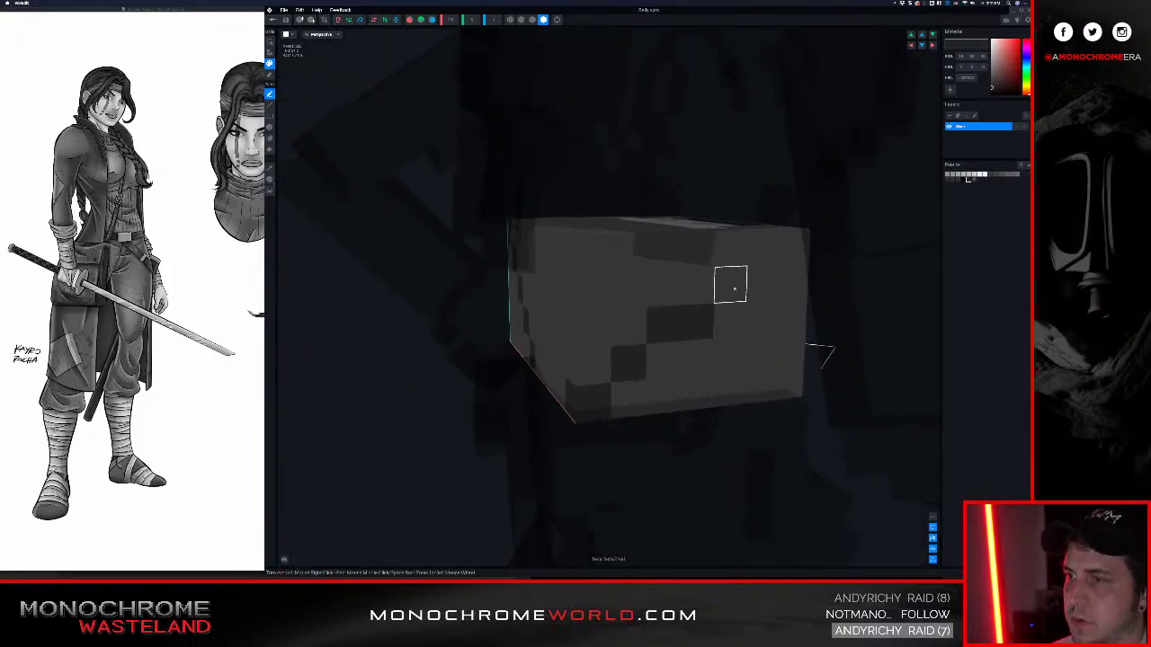
pyautogui.click(765, 260)
pyautogui.moveTo(766, 259); pyautogui.dragTo(660, 280, button='right')
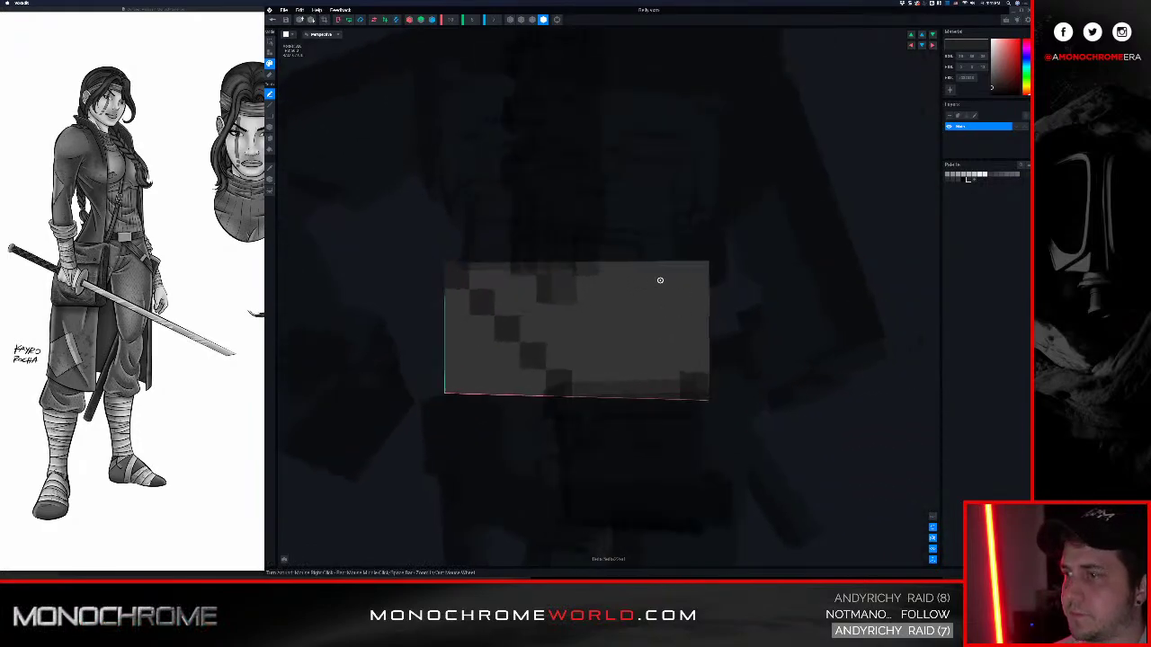
pyautogui.click(270, 19)
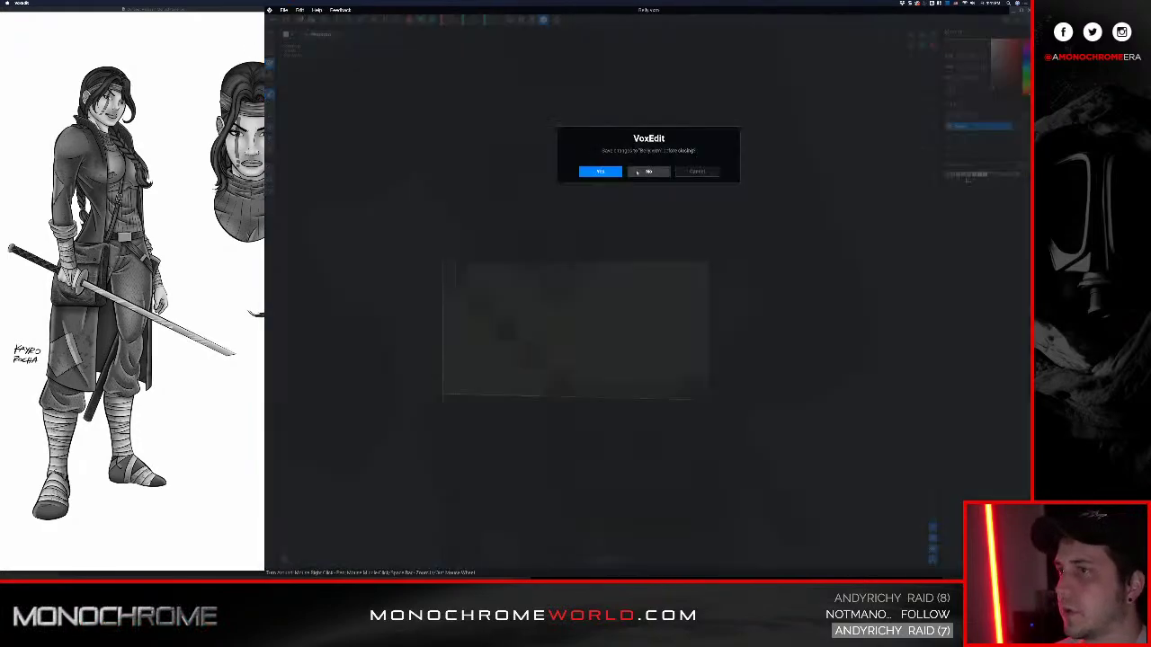
pyautogui.click(601, 172)
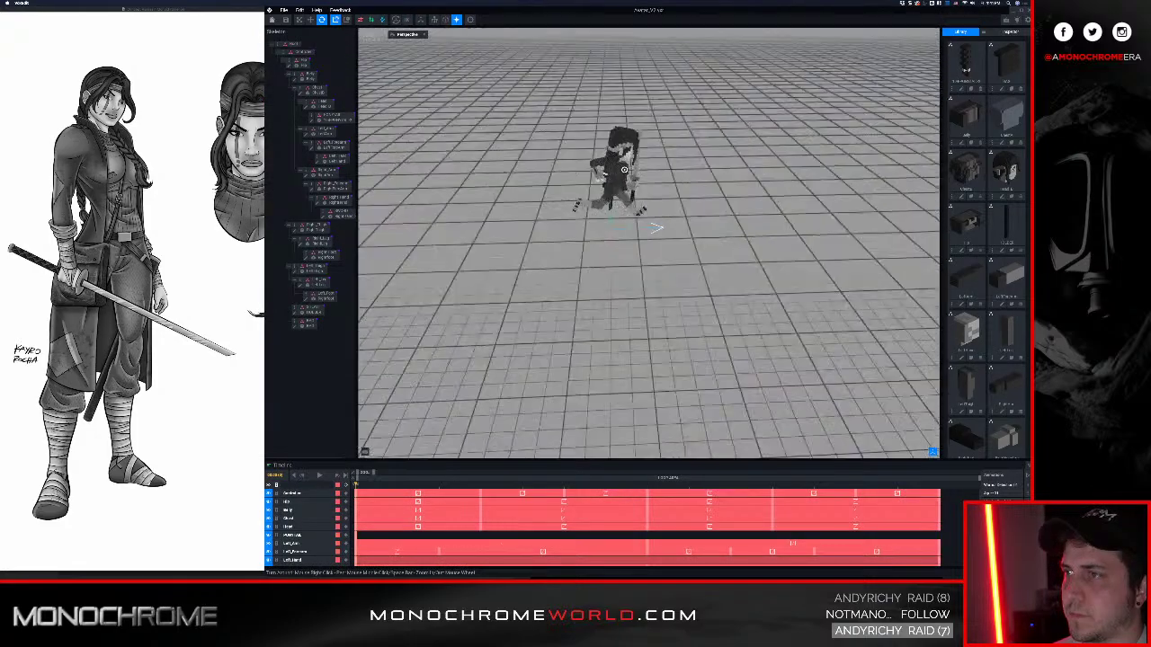
# Play the current animation and a second one to check the painted strap on the moving figure
pyautogui.scroll(5, 624, 169)
pyautogui.press('space')
pyautogui.moveTo(624, 169); pyautogui.dragTo(589, 206, button='right')
pyautogui.scroll(3, 590, 206)
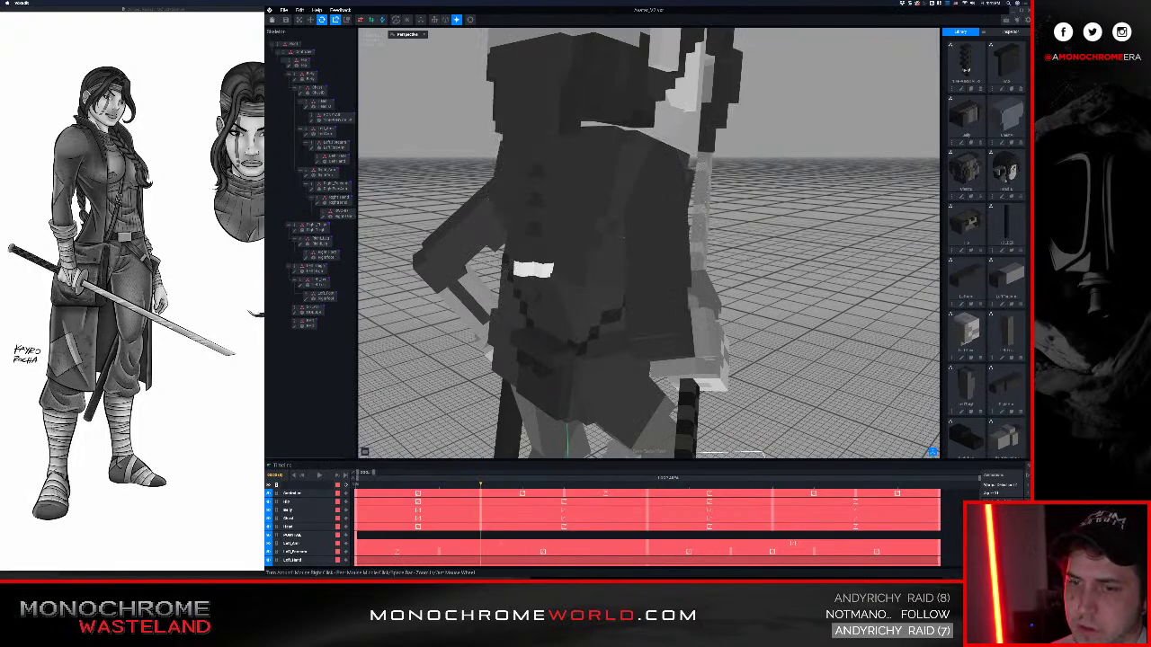
pyautogui.click(998, 514)
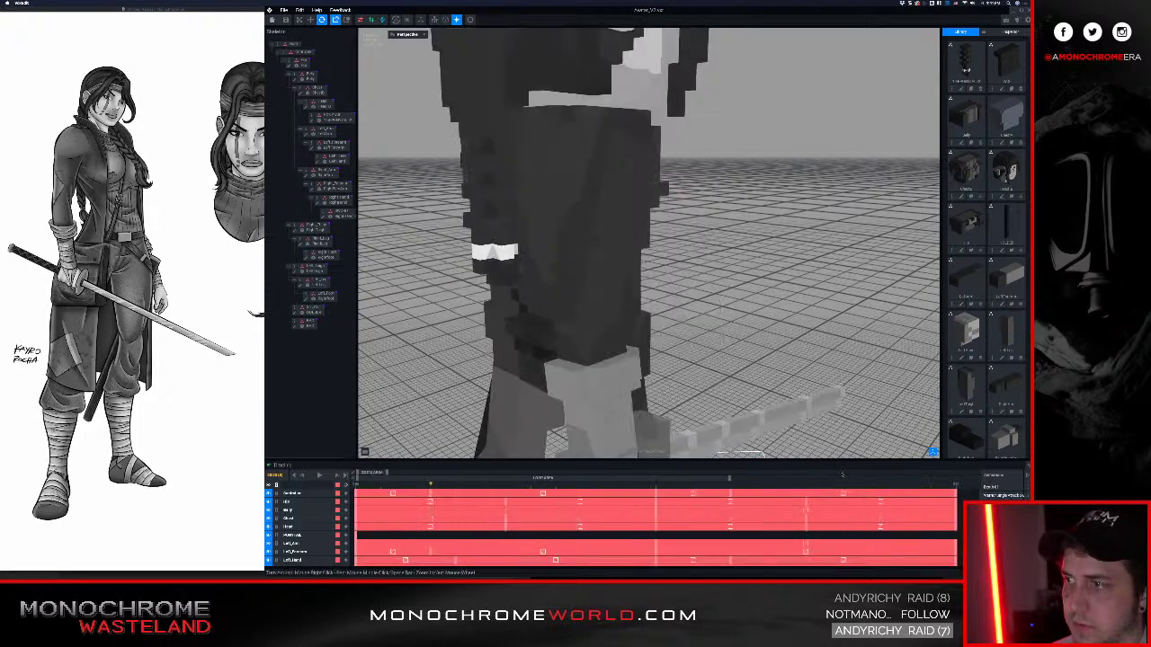
pyautogui.press('space')
pyautogui.moveTo(581, 363); pyautogui.dragTo(581, 362, button='right')
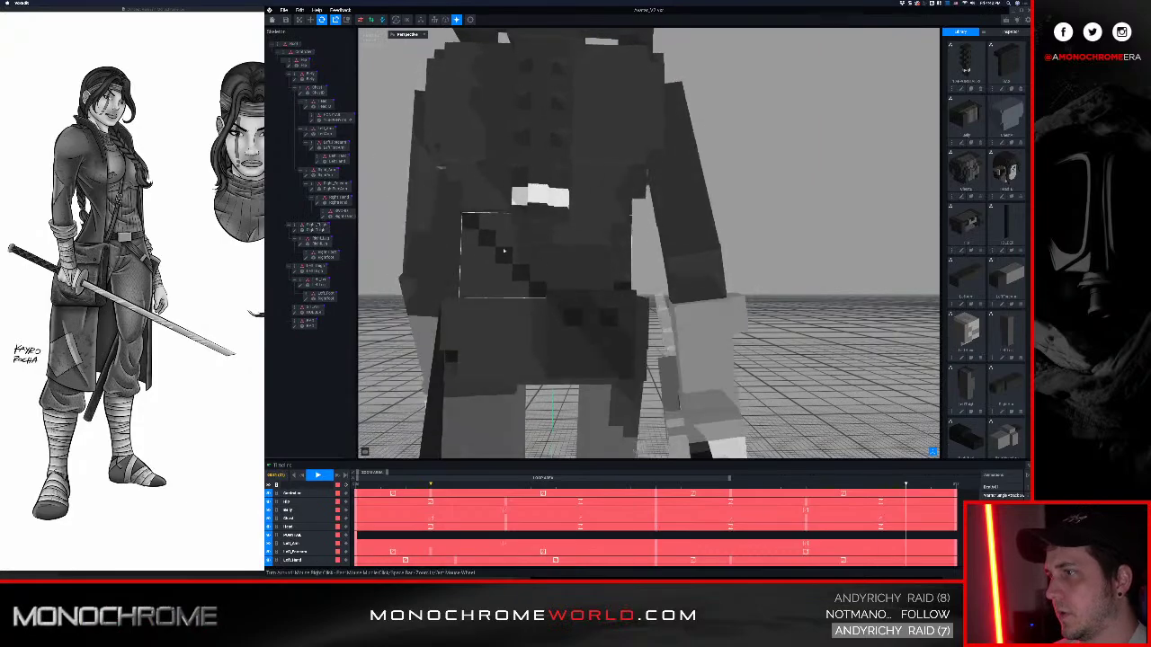
# Examine the strap and bag on the posed figure from behind, from the side and from the front
pyautogui.moveTo(533, 257); pyautogui.dragTo(535, 258, button='right')
pyautogui.moveTo(480, 229); pyautogui.dragTo(533, 229, button='right')
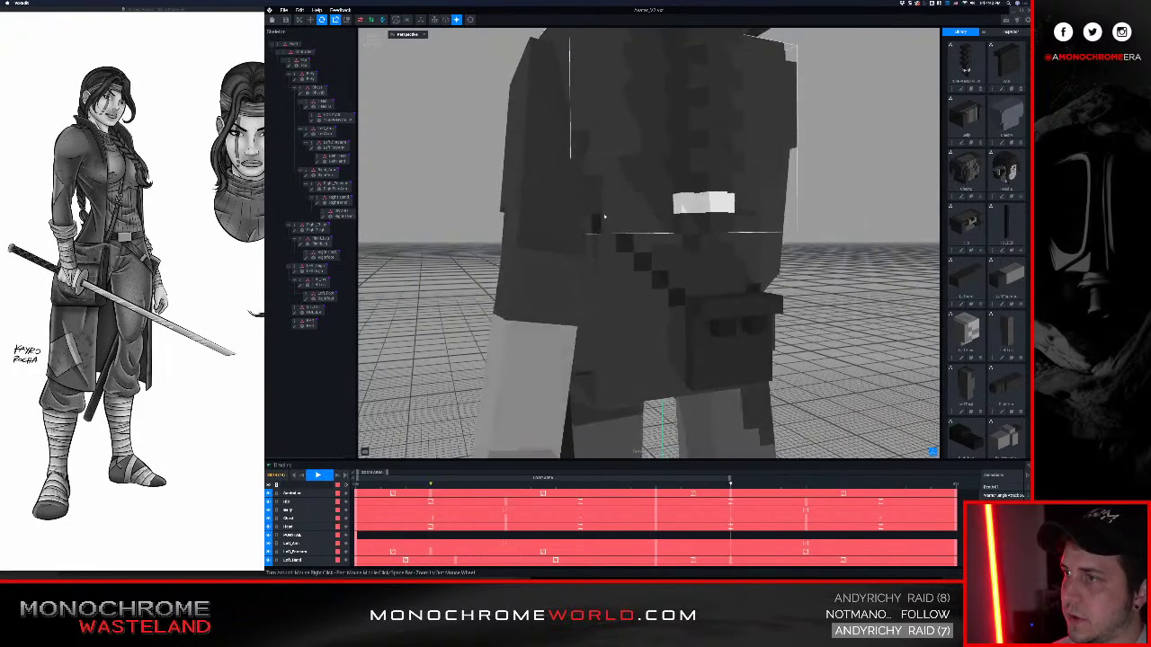
pyautogui.moveTo(628, 227); pyautogui.dragTo(609, 207, button='right')
pyautogui.scroll(-5, 582, 245)
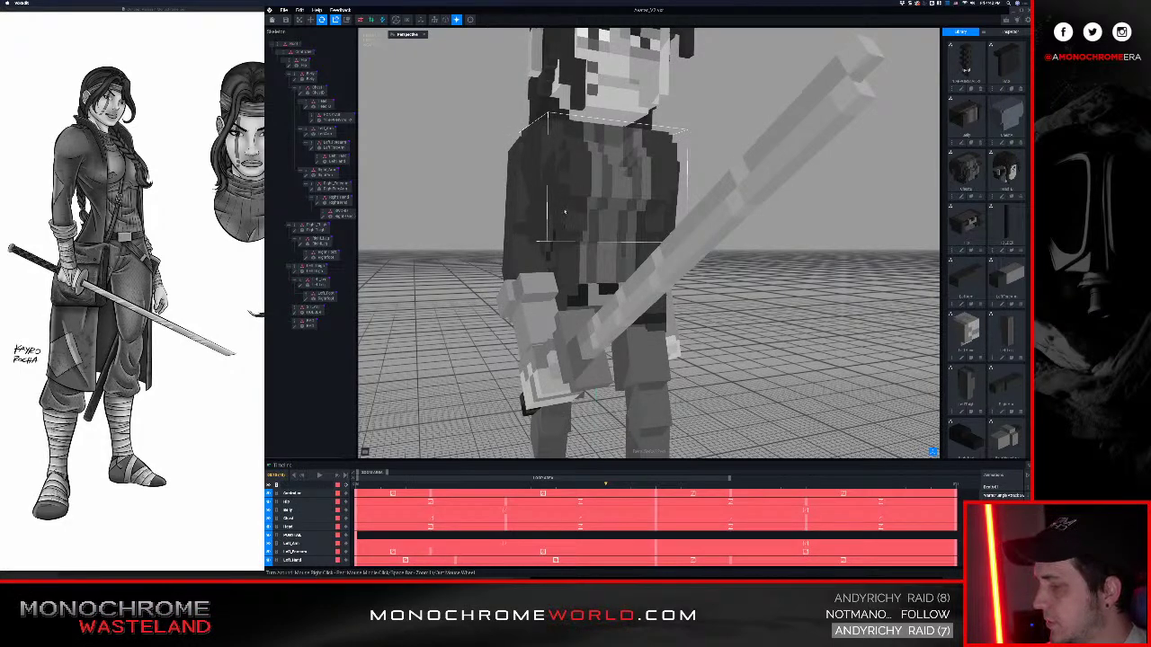
pyautogui.moveTo(564, 212); pyautogui.dragTo(564, 267, button='middle')
pyautogui.moveTo(554, 225); pyautogui.dragTo(552, 222, button='right')
pyautogui.click(481, 319)
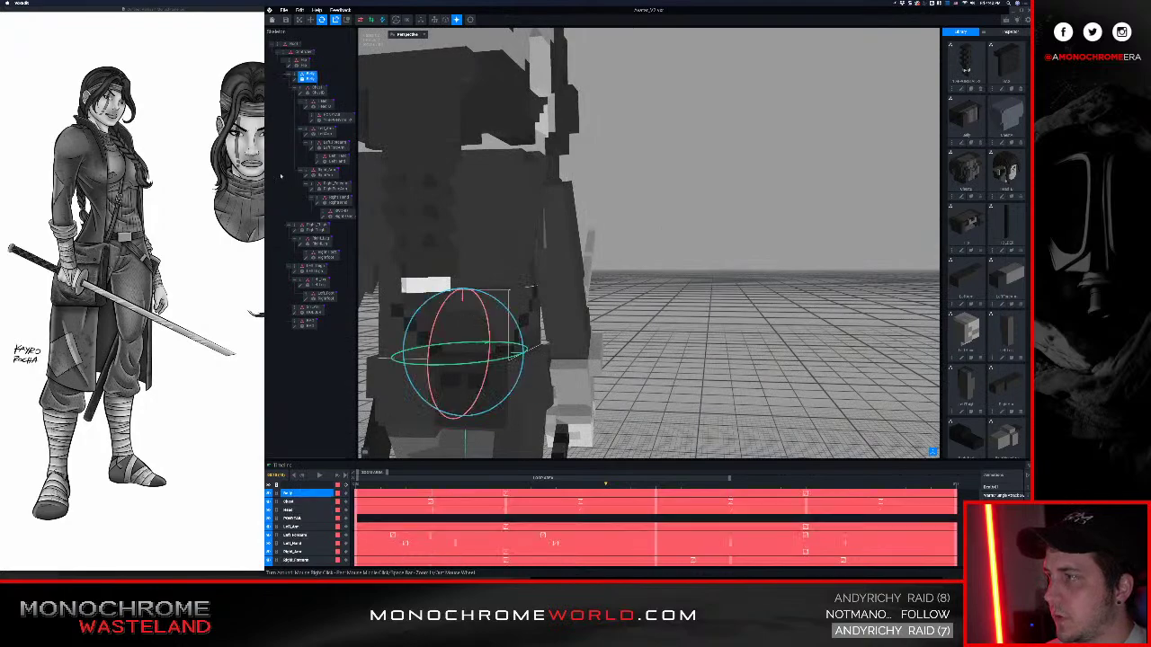
pyautogui.click(294, 79)
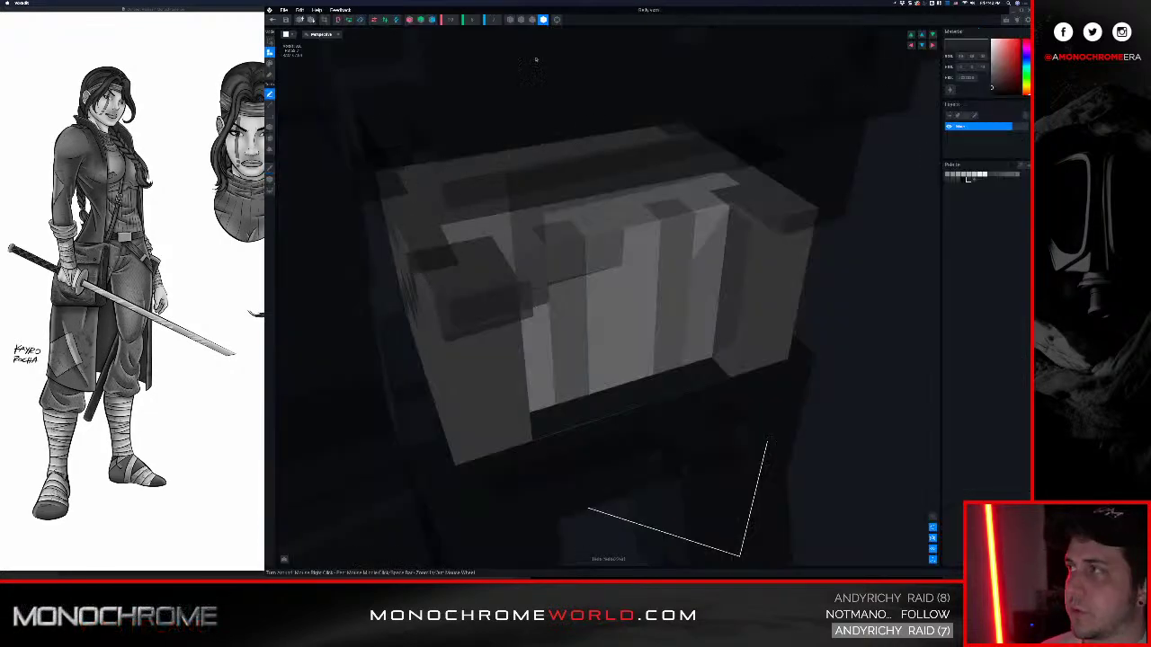
pyautogui.click(272, 19)
pyautogui.click(601, 171)
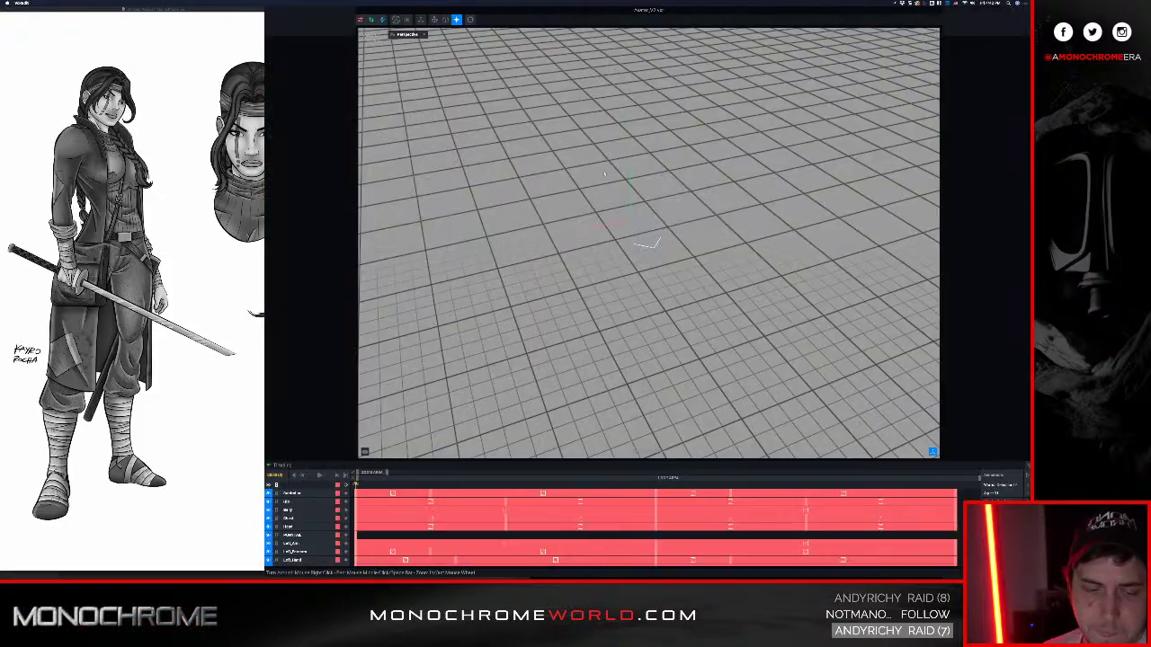
# Select the Chest part, check where the Body's strap meets it, and open the Chest's voxel model for editing
pyautogui.moveTo(653, 204); pyautogui.dragTo(648, 300, button='middle')
pyautogui.scroll(4, 648, 311)
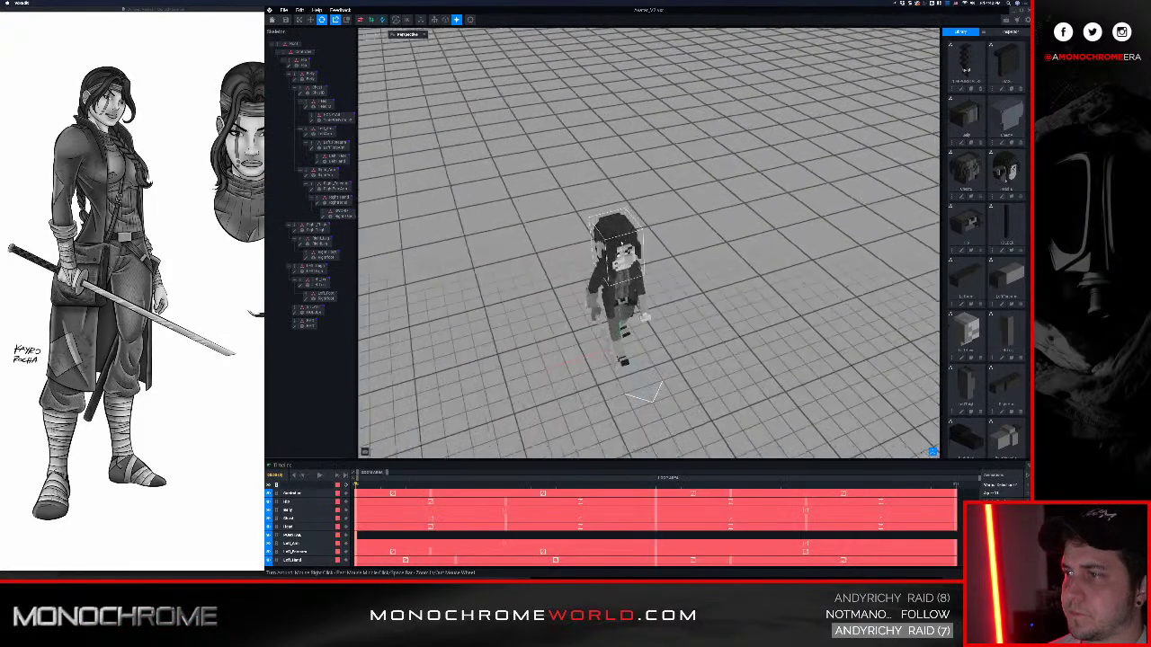
pyautogui.moveTo(645, 377); pyautogui.dragTo(608, 317, button='right')
pyautogui.scroll(3, 608, 316)
pyautogui.click(609, 290)
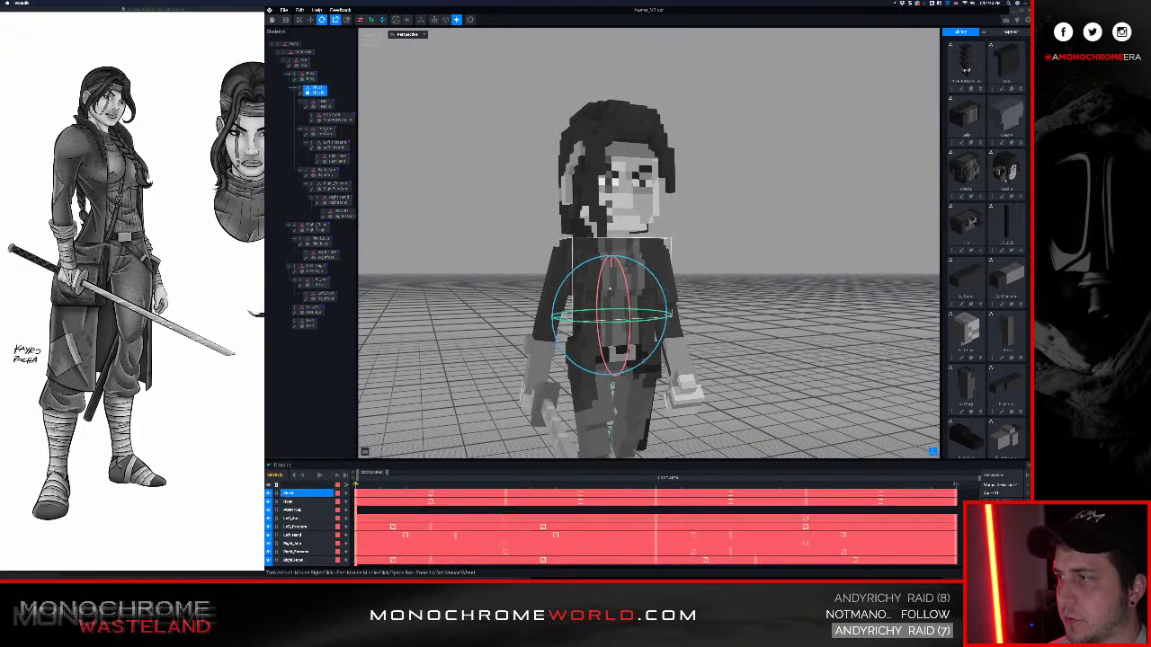
pyautogui.scroll(10, 648, 242)
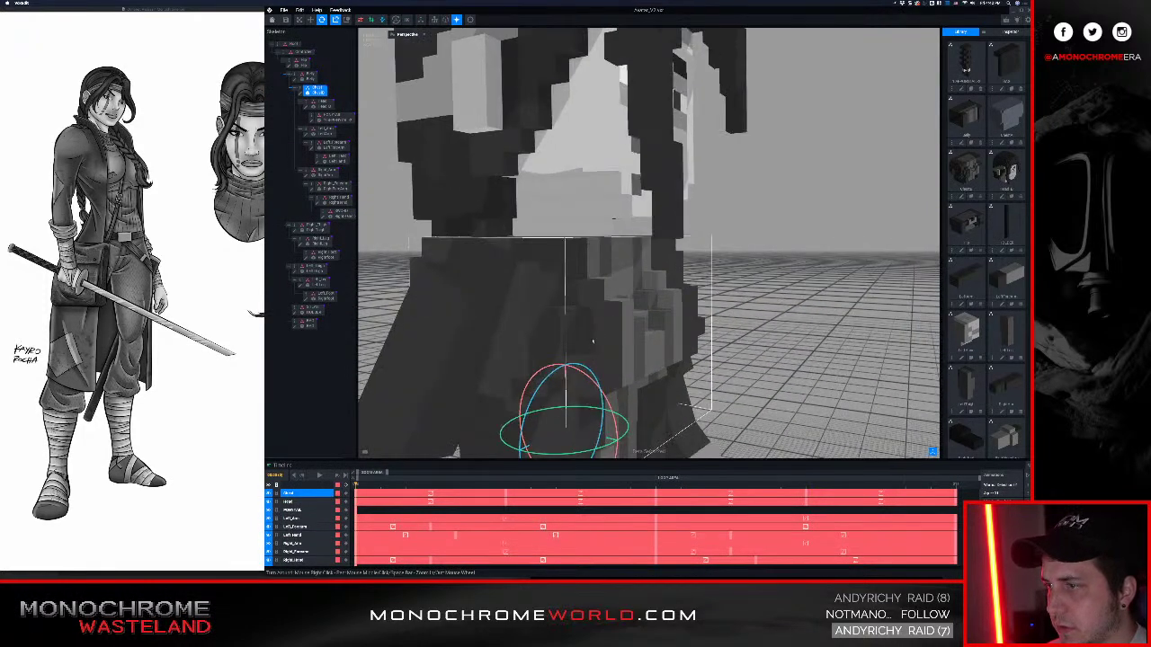
pyautogui.moveTo(634, 450); pyautogui.dragTo(505, 296, button='right')
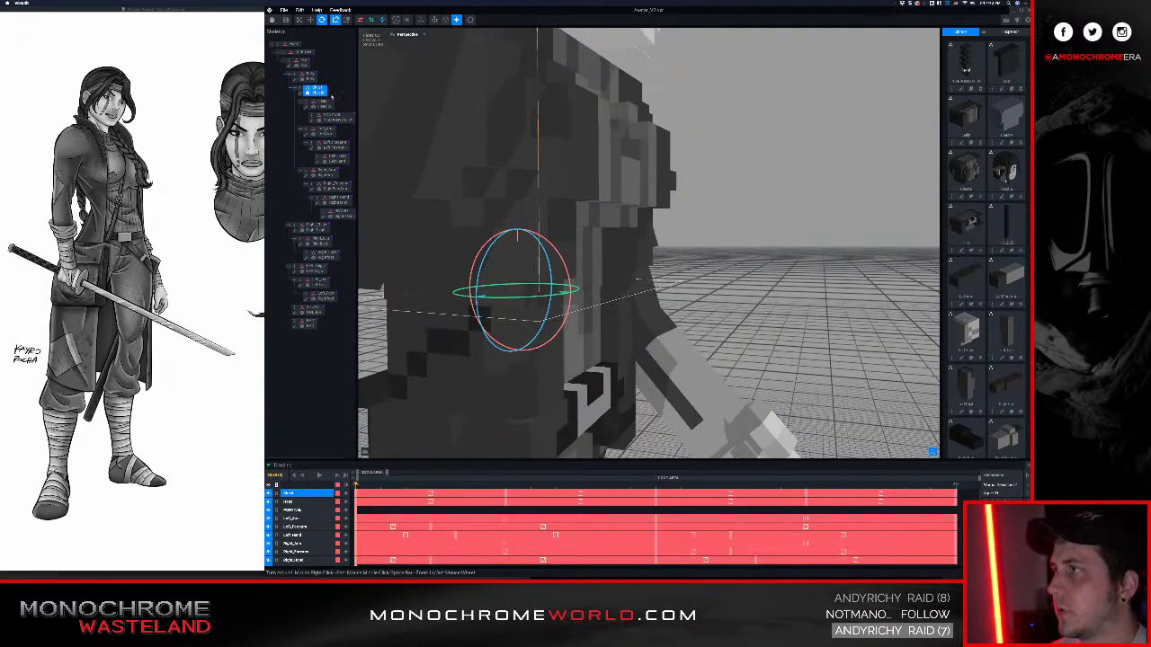
pyautogui.click(301, 93)
# Paint the dark strap in diagonal voxel steps from the Chest model's lower side edge up across its front
pyautogui.moveTo(542, 339); pyautogui.dragTo(491, 451, button='right')
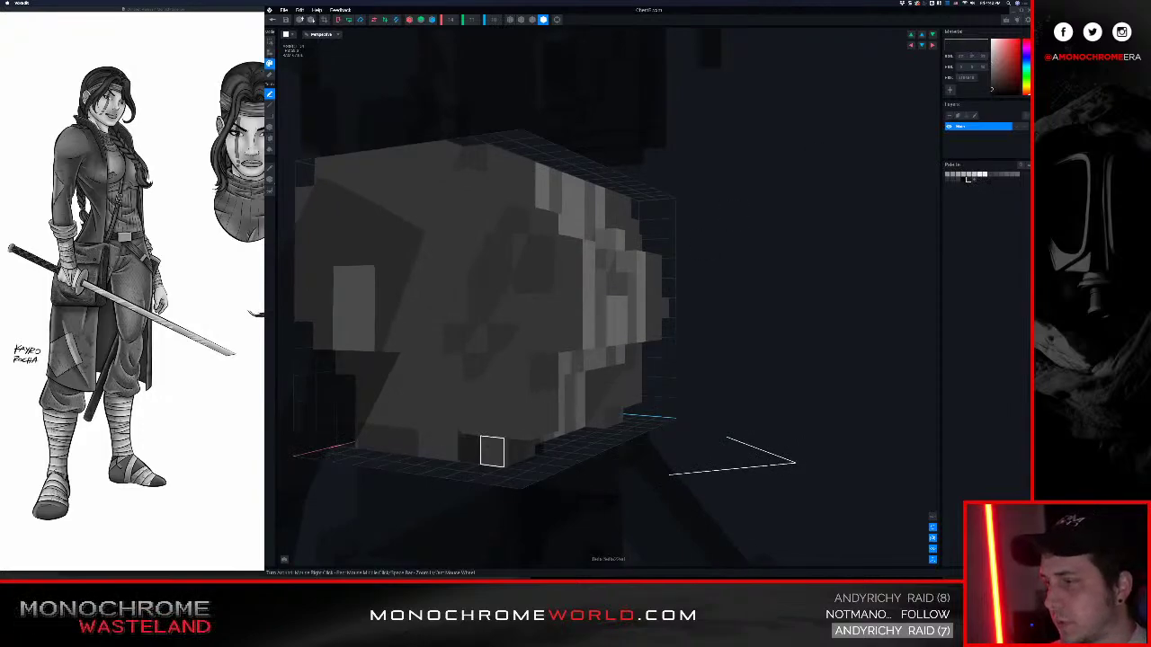
pyautogui.moveTo(488, 450); pyautogui.dragTo(523, 393, button='right')
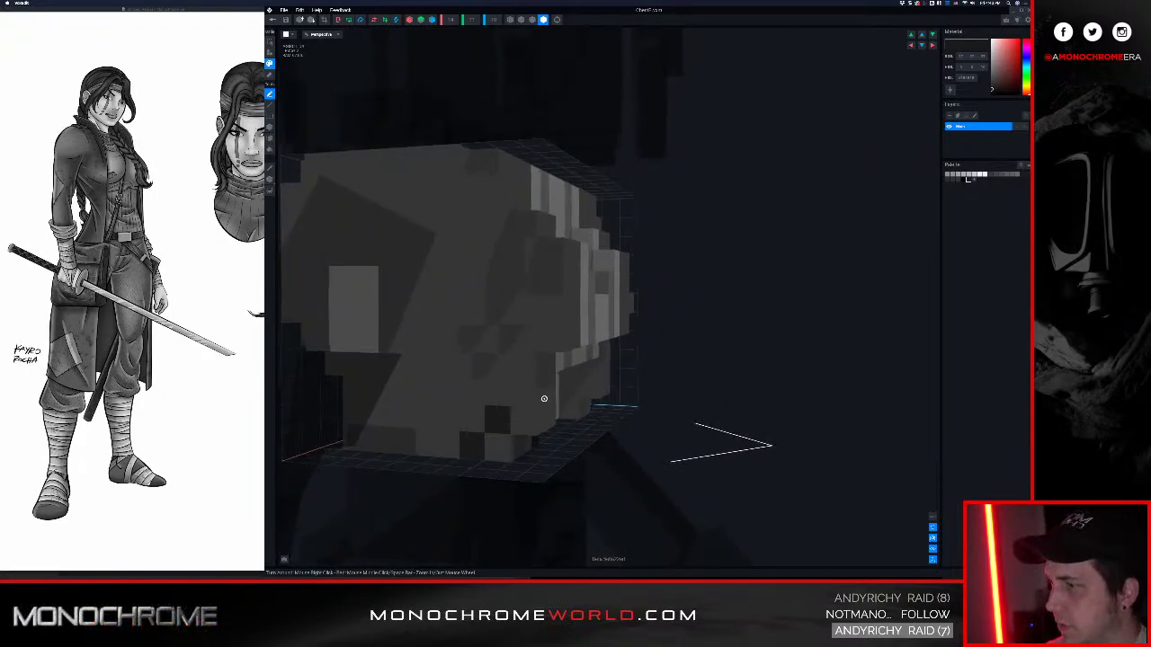
pyautogui.moveTo(545, 399); pyautogui.dragTo(586, 342, button='right')
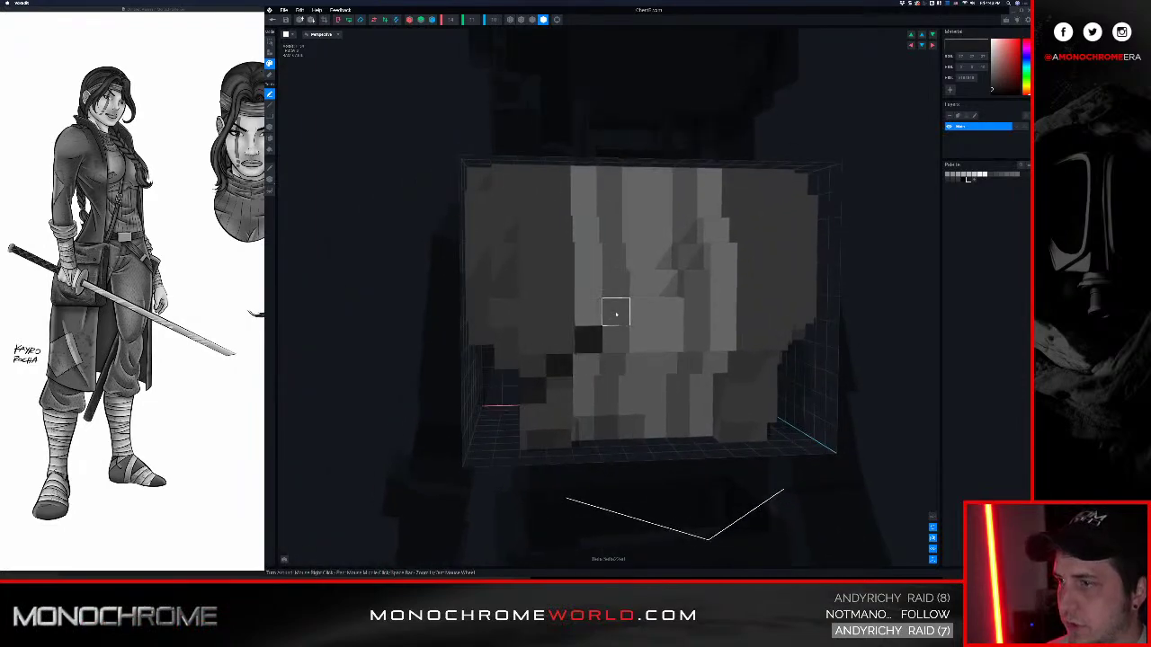
pyautogui.moveTo(647, 286); pyautogui.dragTo(655, 281, button='right')
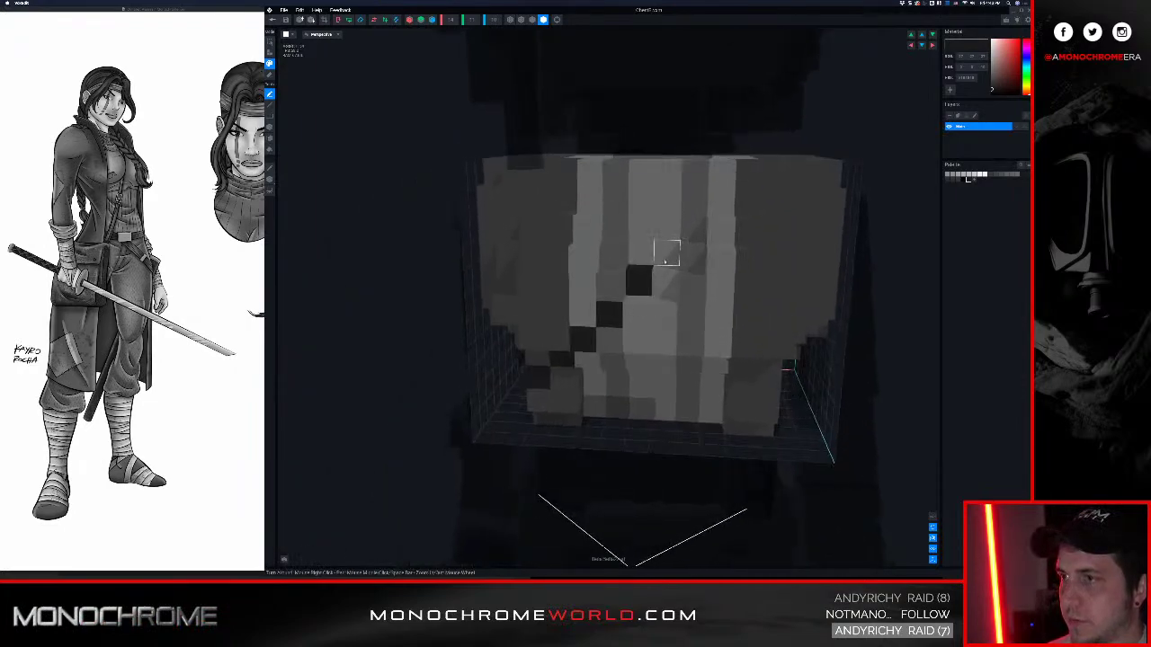
pyautogui.click(666, 252)
pyautogui.click(693, 228)
pyautogui.moveTo(693, 227)
pyautogui.mouseDown(button='right')
pyautogui.moveTo(742, 228)
pyautogui.moveTo(785, 258)
pyautogui.moveTo(759, 264)
pyautogui.mouseUp(button='right')
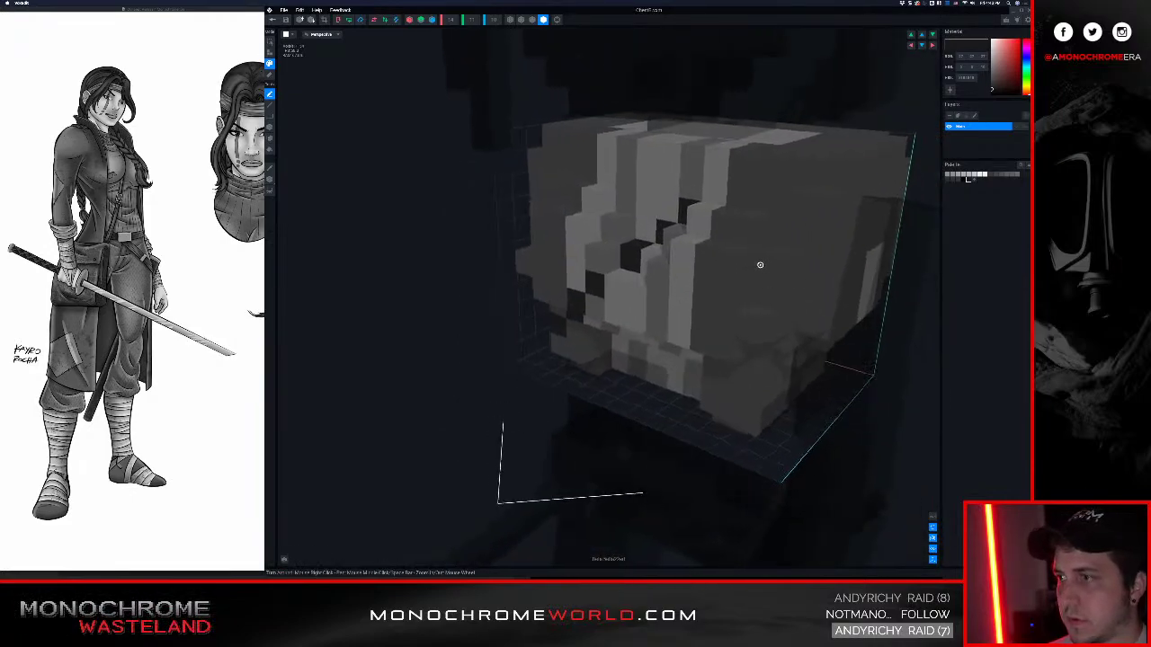
# Extend the strap from the chest's upper front to the opposite shoulder and across the top of the Chest model
pyautogui.moveTo(678, 251); pyautogui.dragTo(864, 376, button='right')
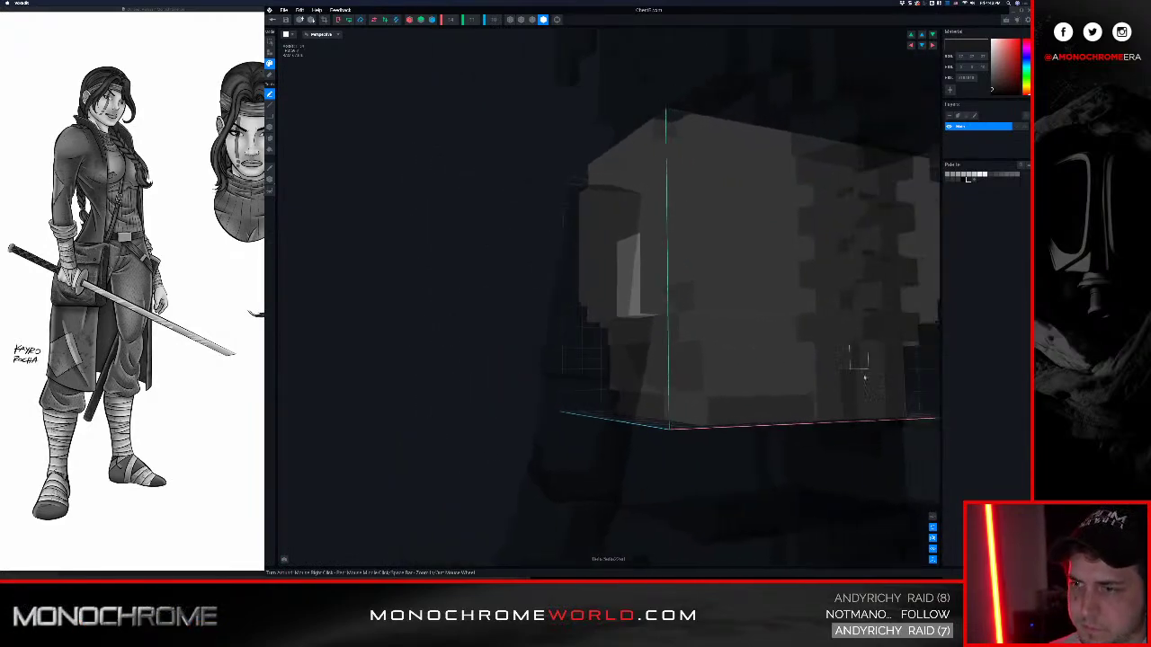
pyautogui.moveTo(695, 406); pyautogui.dragTo(538, 251, button='right')
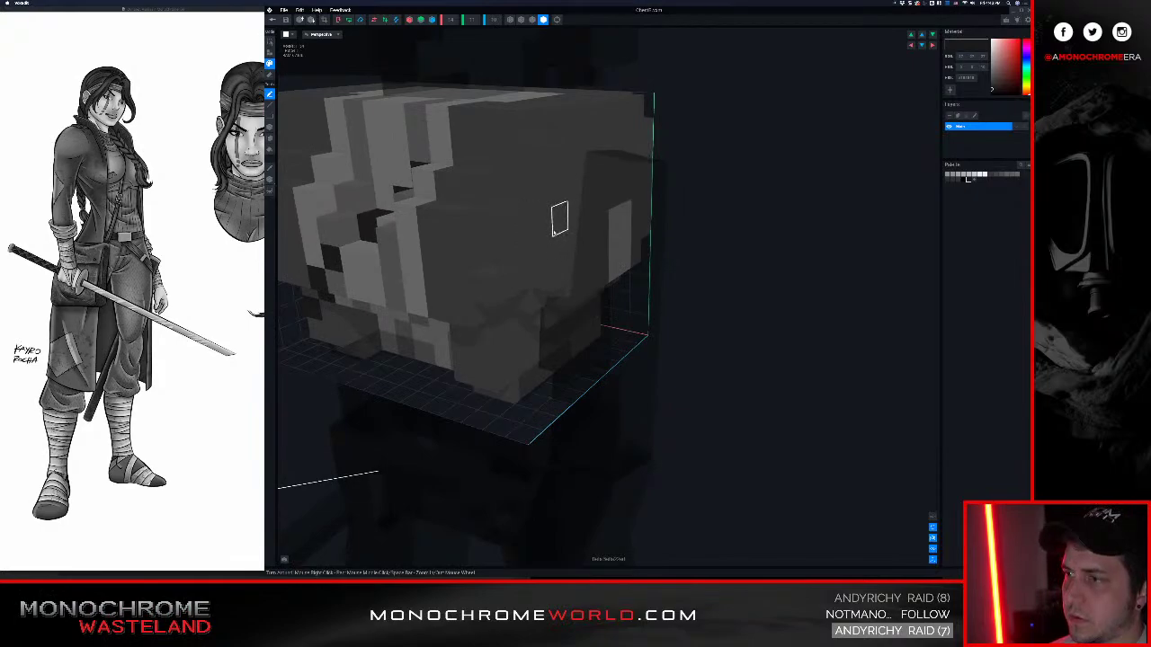
pyautogui.moveTo(581, 221); pyautogui.dragTo(580, 218, button='right')
pyautogui.click(437, 168)
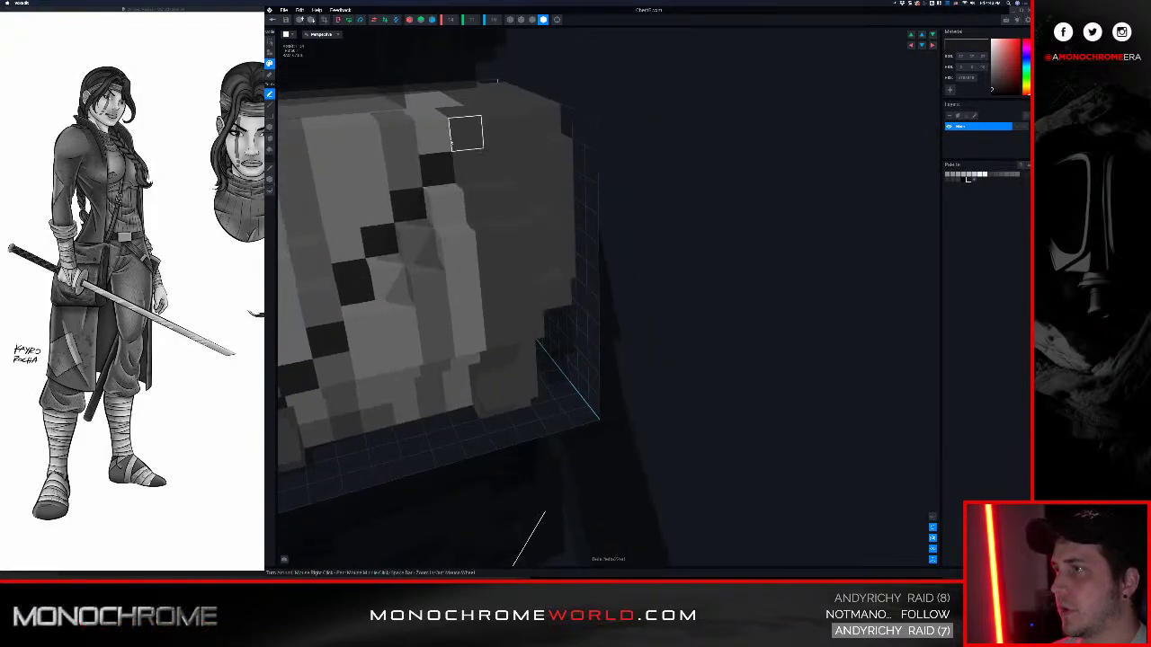
pyautogui.moveTo(468, 132); pyautogui.dragTo(477, 110, button='right')
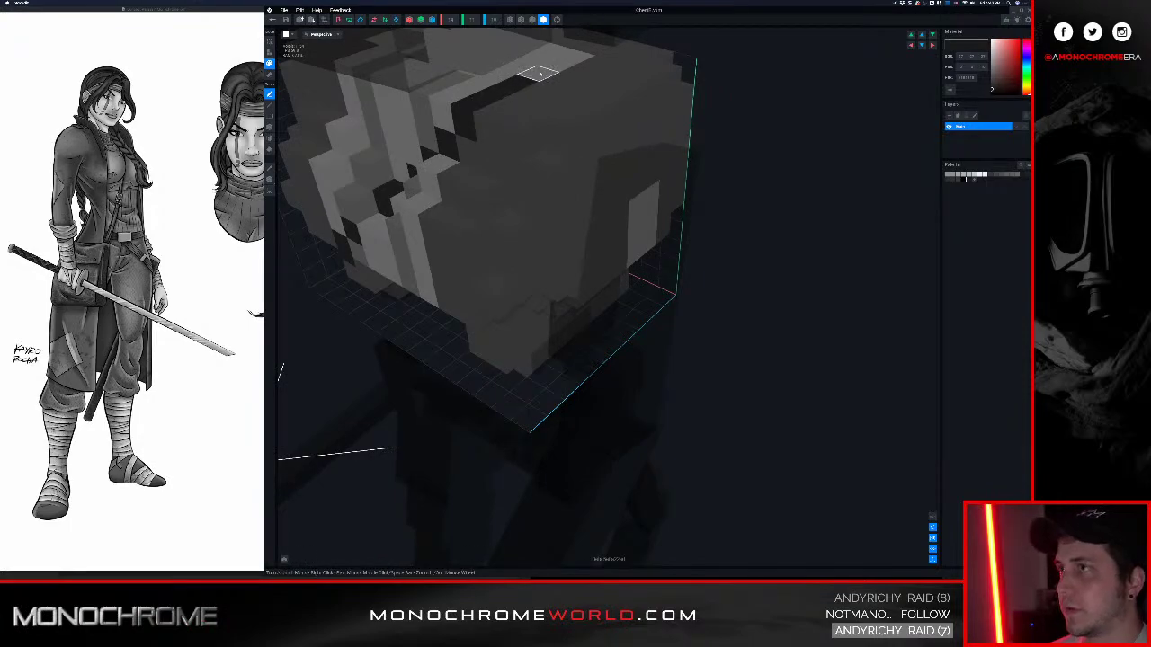
# Paint the dark strap from the shoulder edge straight down the back of the Chest model
pyautogui.moveTo(618, 67); pyautogui.dragTo(735, 126, button='right')
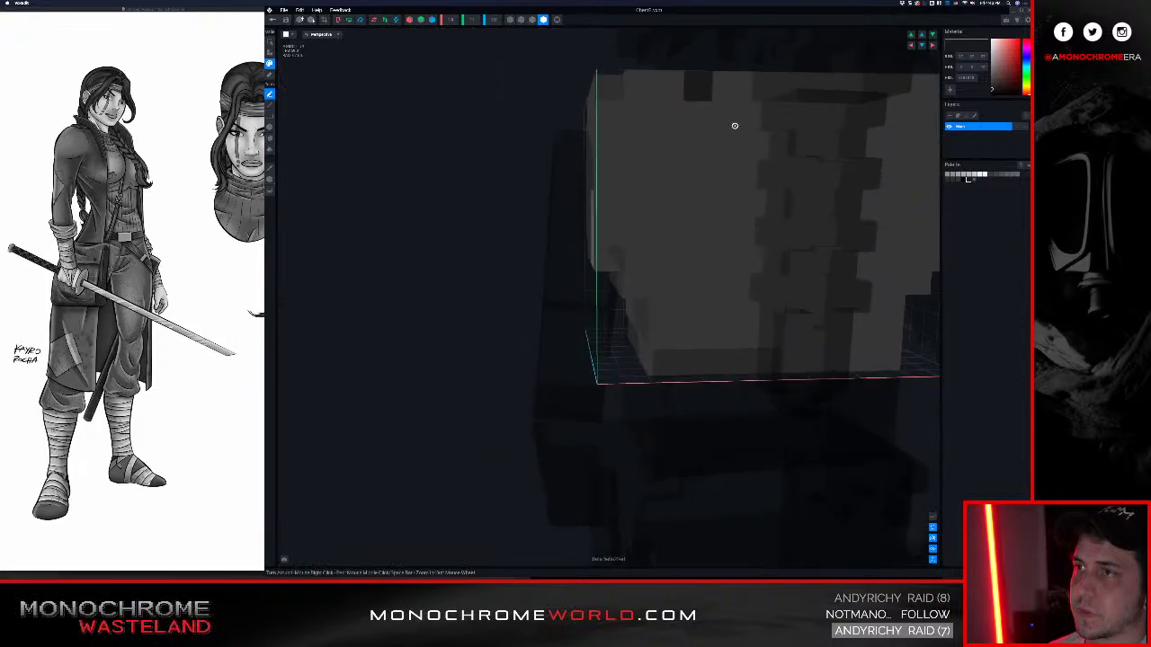
pyautogui.moveTo(707, 126); pyautogui.dragTo(711, 185)
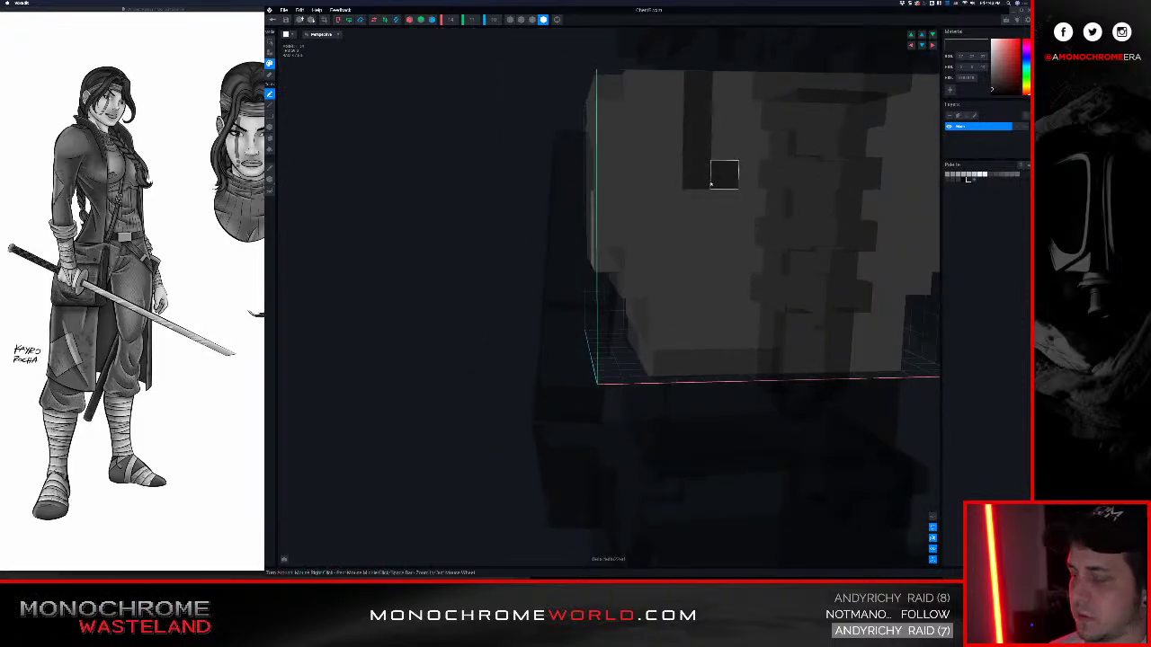
pyautogui.hotkey('ctrl', 'z')
pyautogui.moveTo(686, 127)
pyautogui.mouseDown()
pyautogui.moveTo(693, 317)
pyautogui.moveTo(688, 237)
pyautogui.mouseUp()
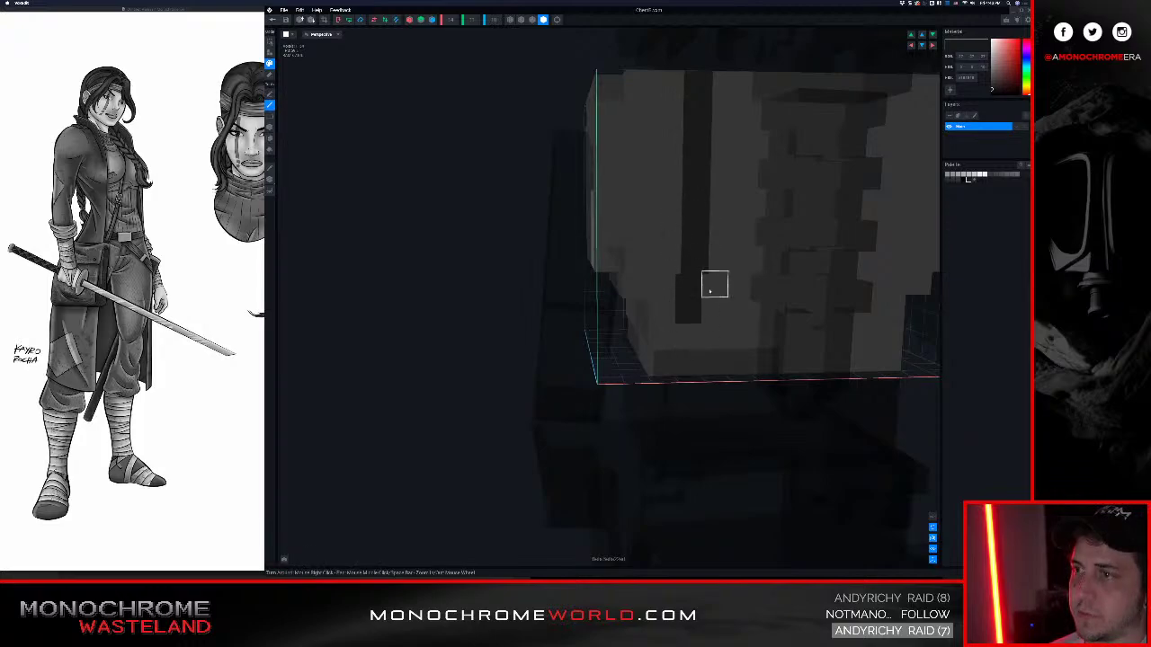
pyautogui.moveTo(709, 290); pyautogui.dragTo(709, 289, button='right')
pyautogui.press('super+z')
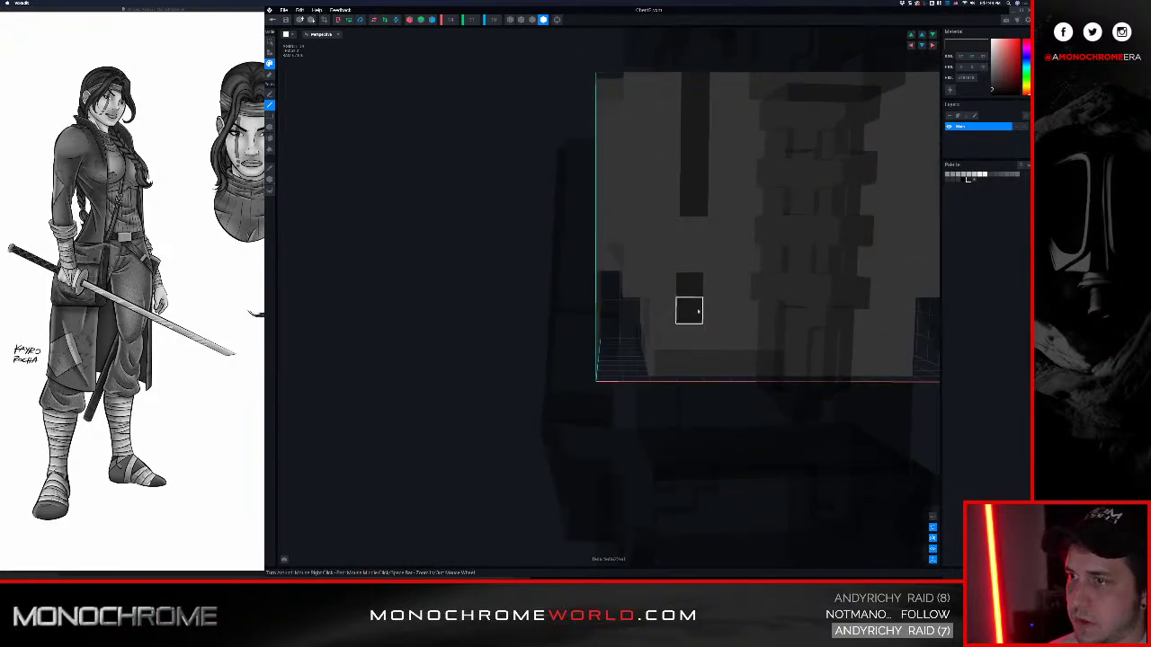
pyautogui.moveTo(696, 238); pyautogui.dragTo(694, 261)
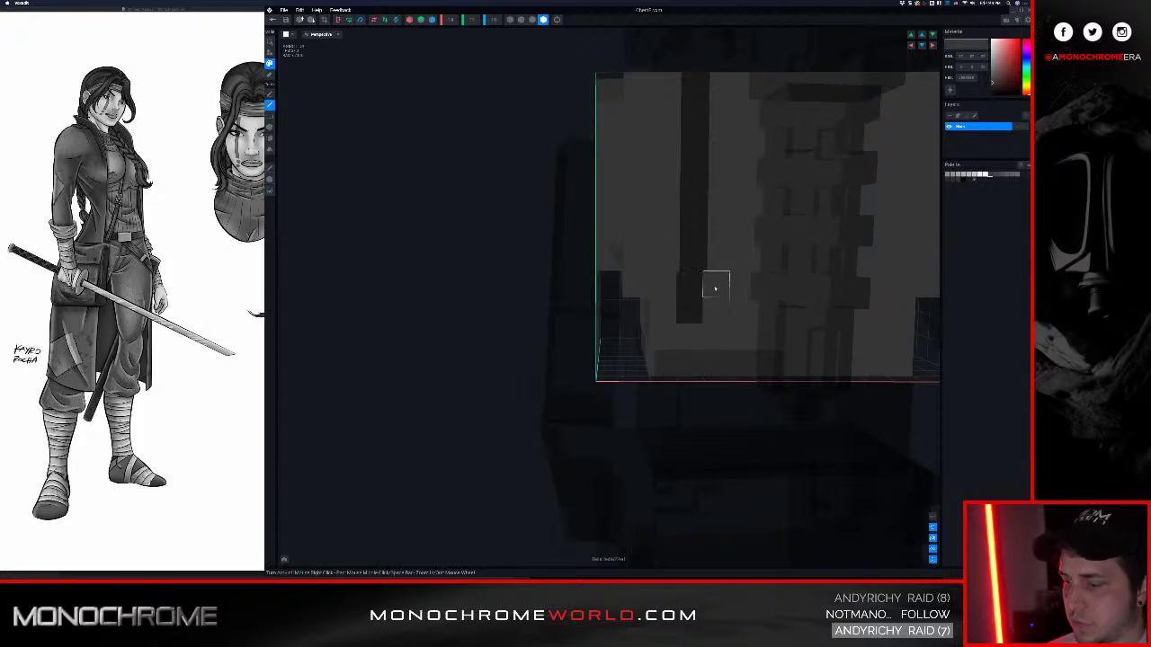
# Repaint the extra strap voxels with the coat grey and step the strap diagonally down to the Chest's lower back edge
pyautogui.press('g')
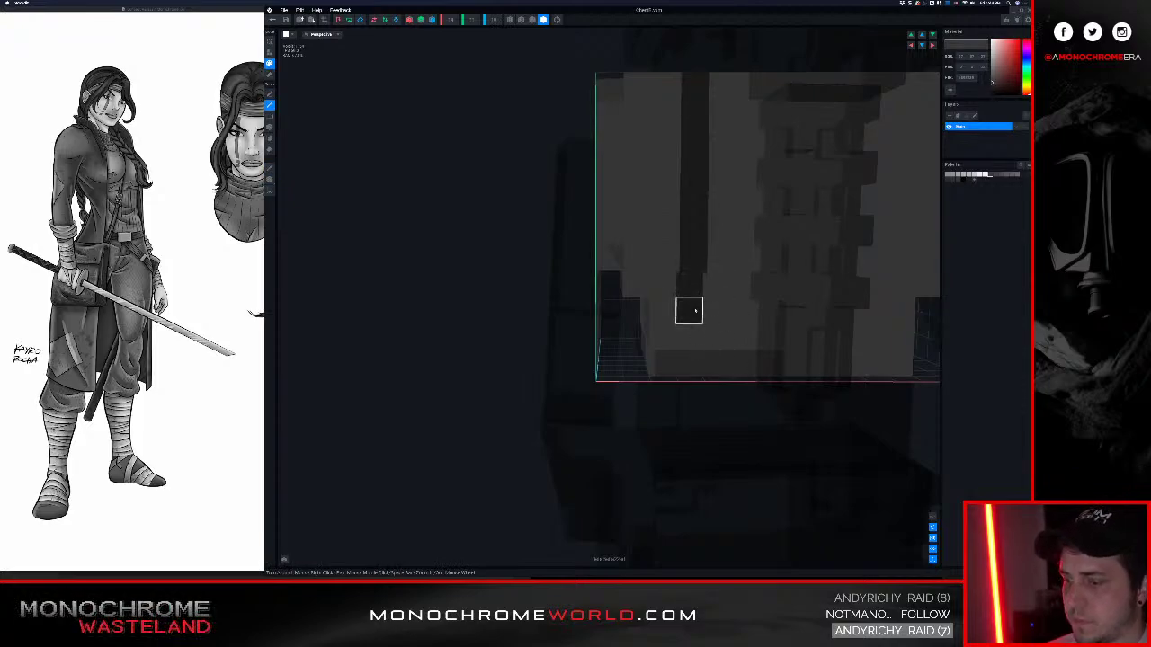
pyautogui.click(695, 310)
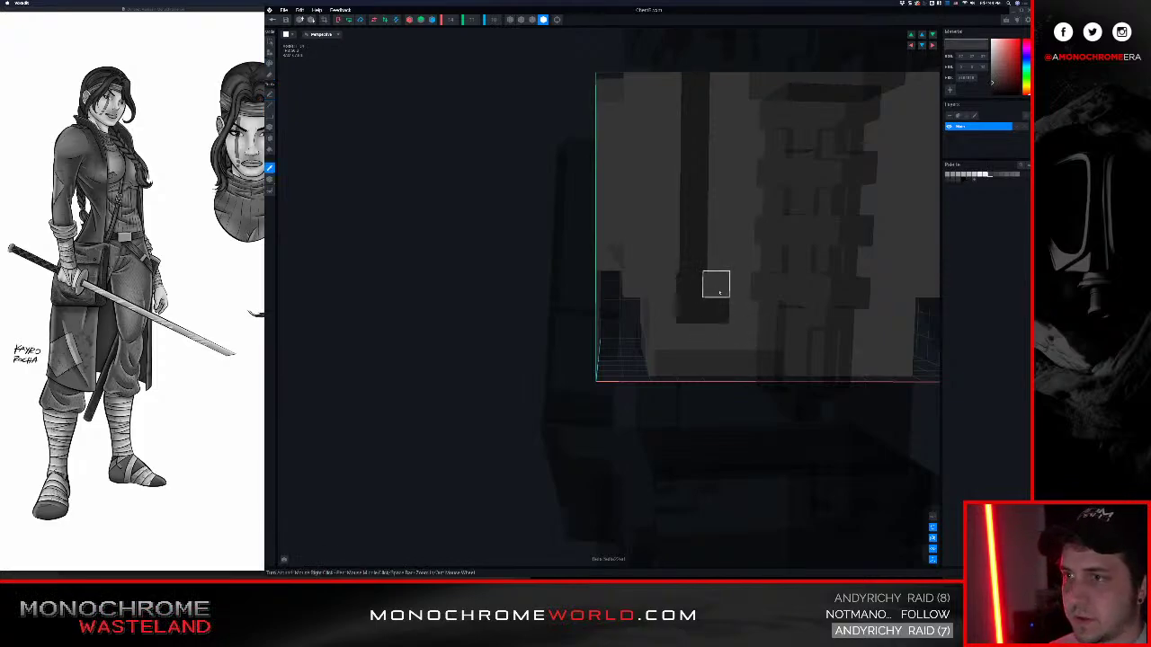
pyautogui.click(719, 293)
pyautogui.click(687, 312)
pyautogui.click(692, 282)
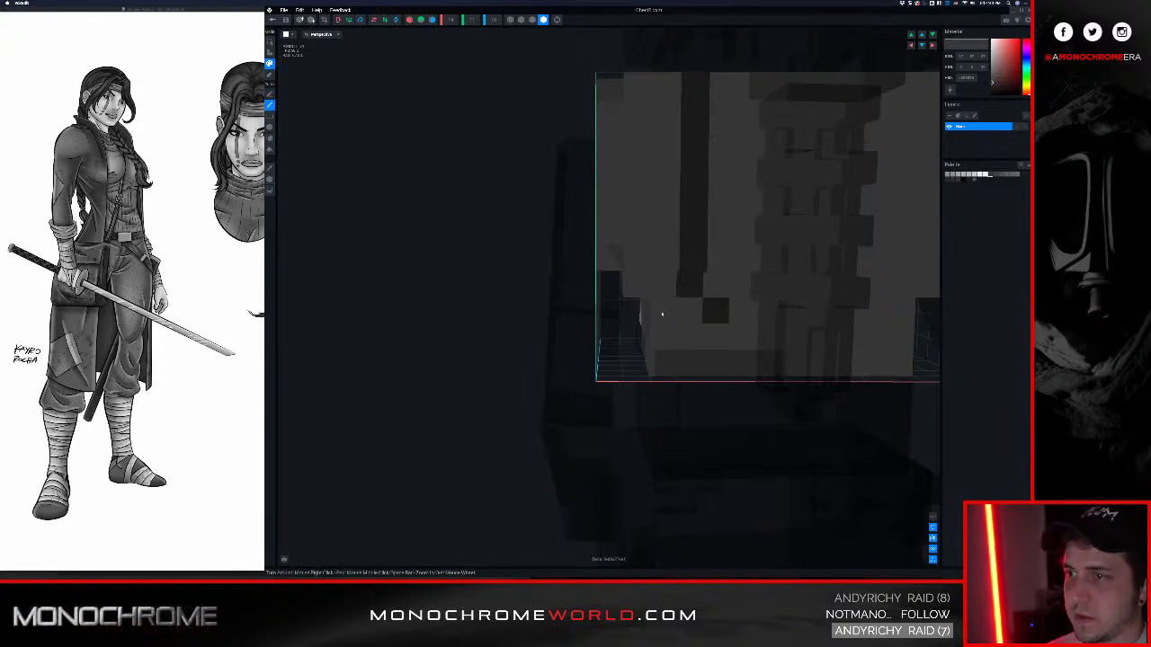
pyautogui.moveTo(680, 300)
pyautogui.mouseDown(button='right')
pyautogui.moveTo(740, 330)
pyautogui.moveTo(783, 369)
pyautogui.moveTo(798, 355)
pyautogui.mouseUp(button='right')
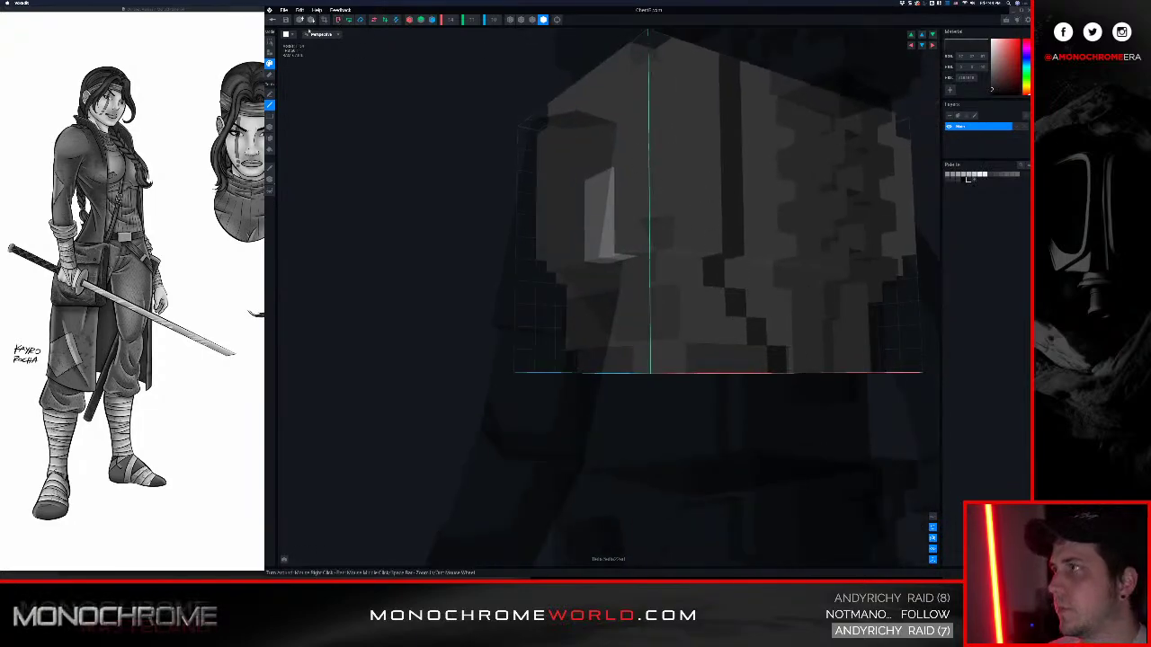
# Save the Chest model and check on the figure's back how its strap lines up with the Body's strap
pyautogui.click(327, 36)
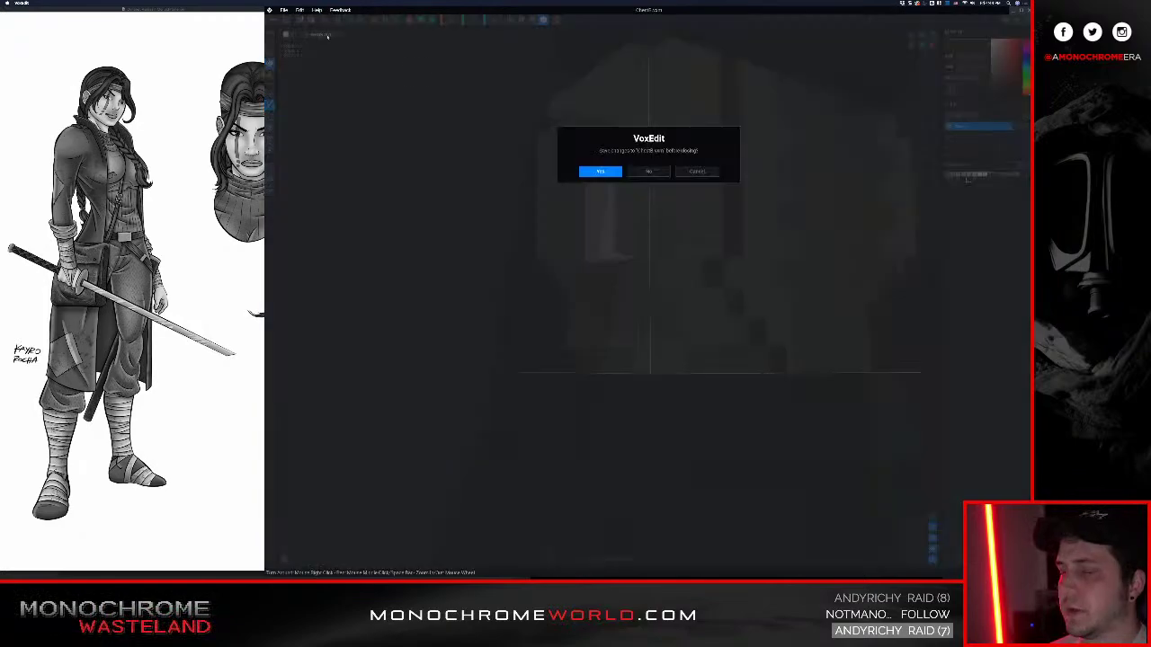
pyautogui.click(594, 171)
pyautogui.moveTo(648, 190); pyautogui.dragTo(664, 268, button='middle')
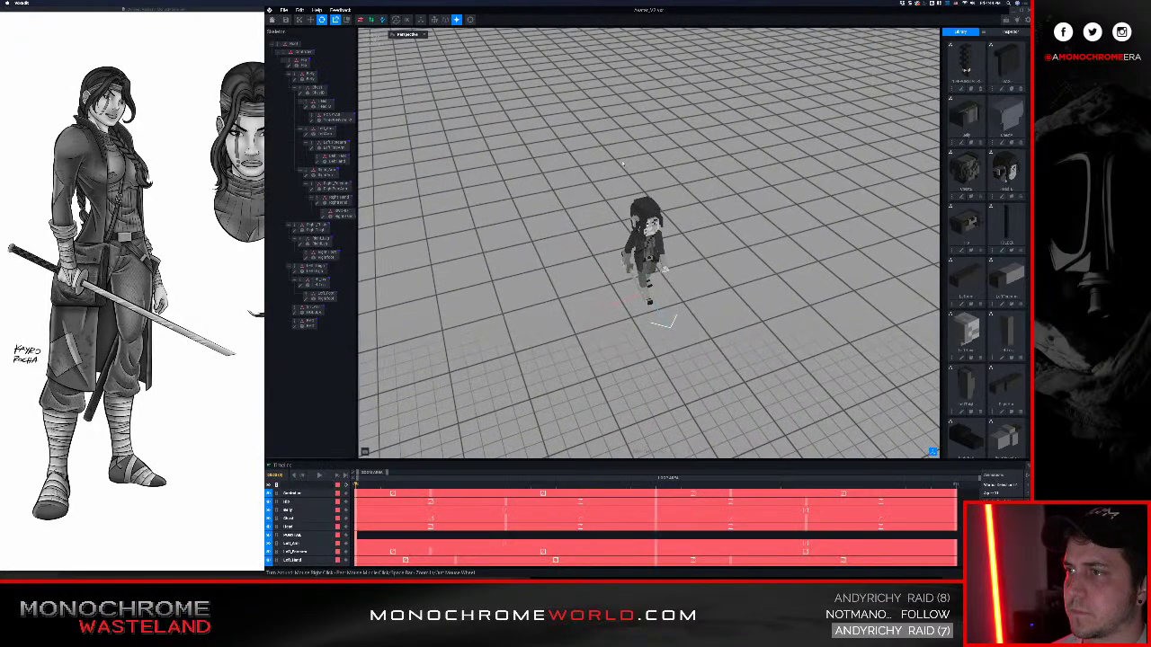
pyautogui.scroll(4, 665, 270)
pyautogui.moveTo(690, 315); pyautogui.dragTo(669, 275, button='right')
pyautogui.scroll(4, 669, 275)
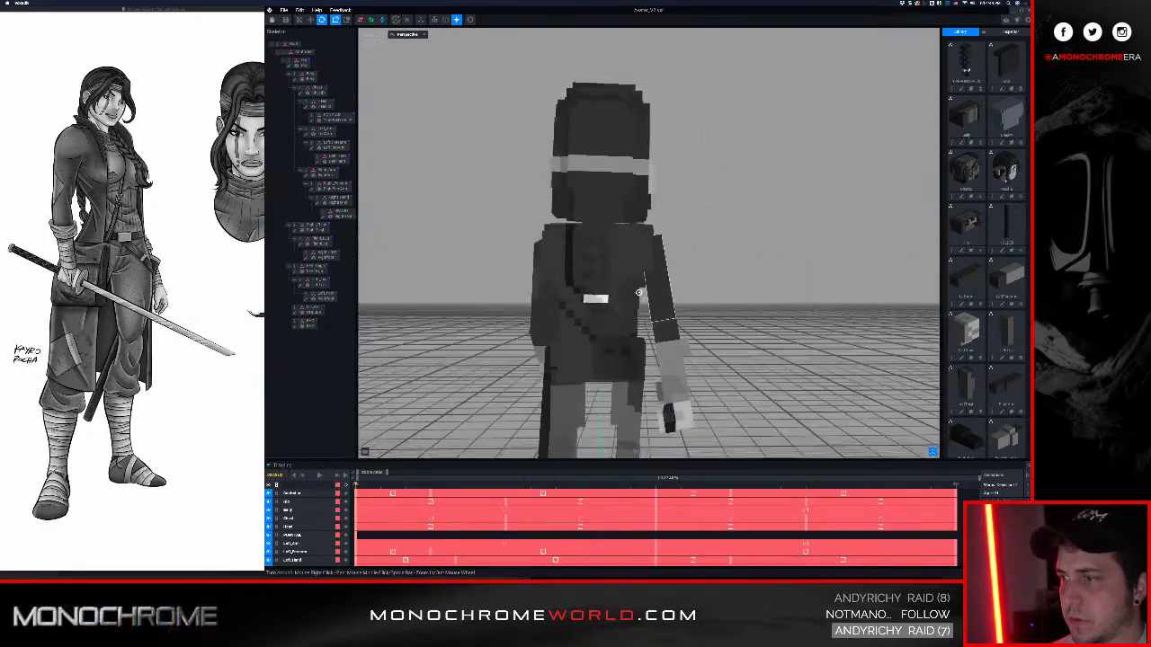
pyautogui.scroll(4, 635, 296)
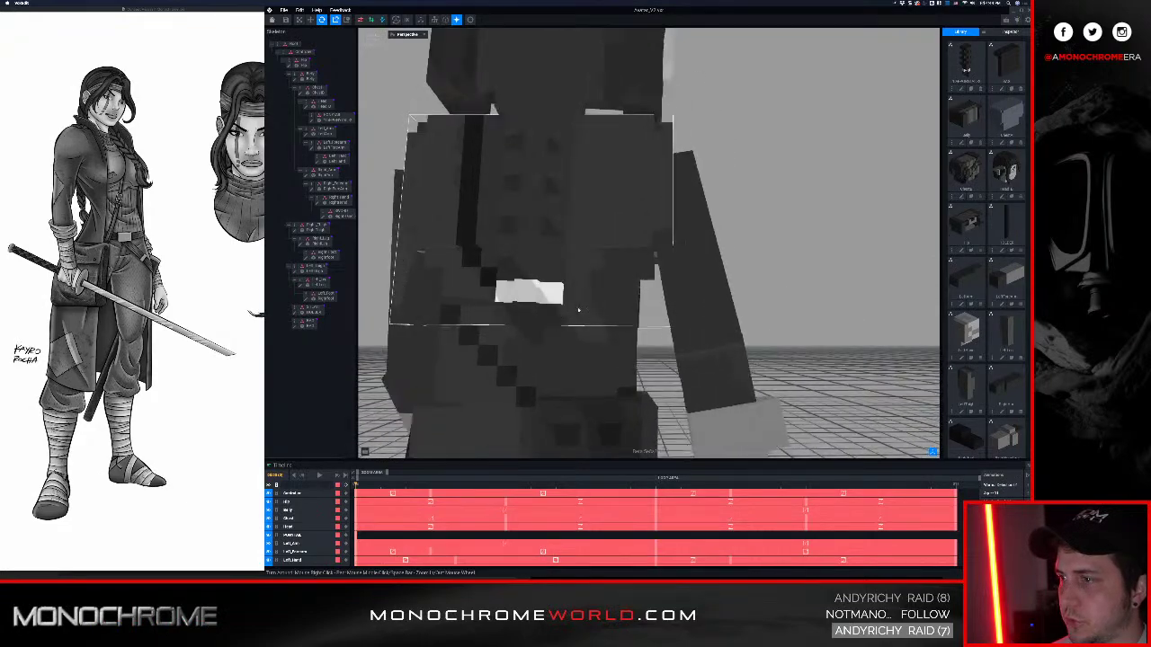
pyautogui.moveTo(580, 310); pyautogui.dragTo(583, 310, button='right')
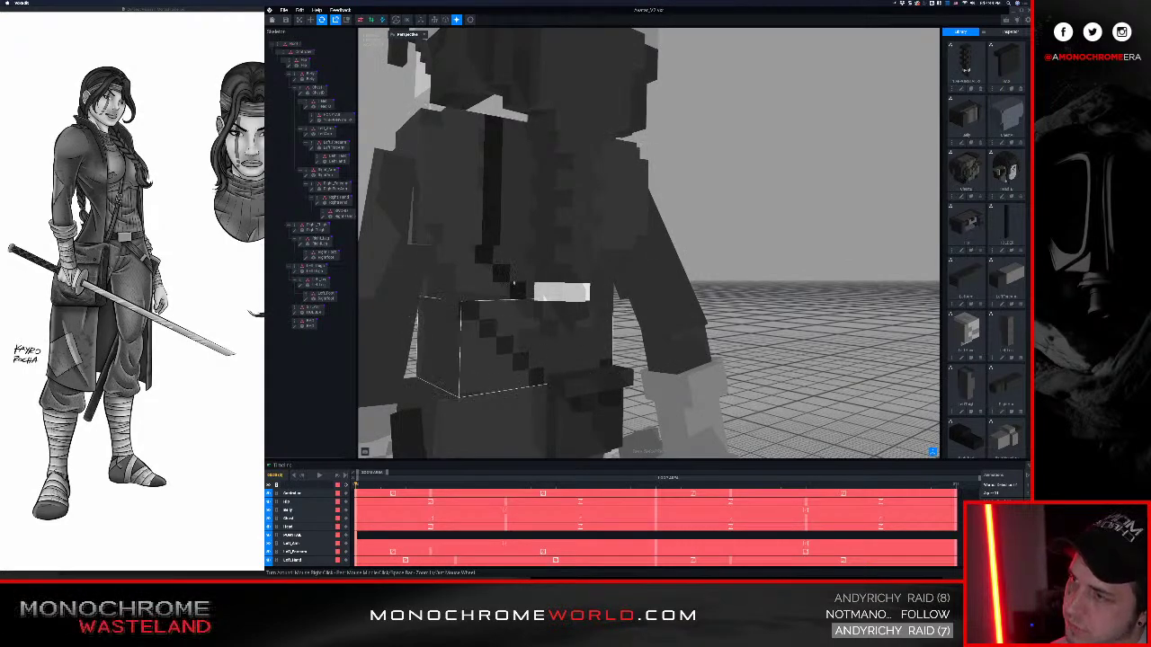
# Open the Body's voxel model, look over its back strap, and return to the figure
pyautogui.click(496, 365)
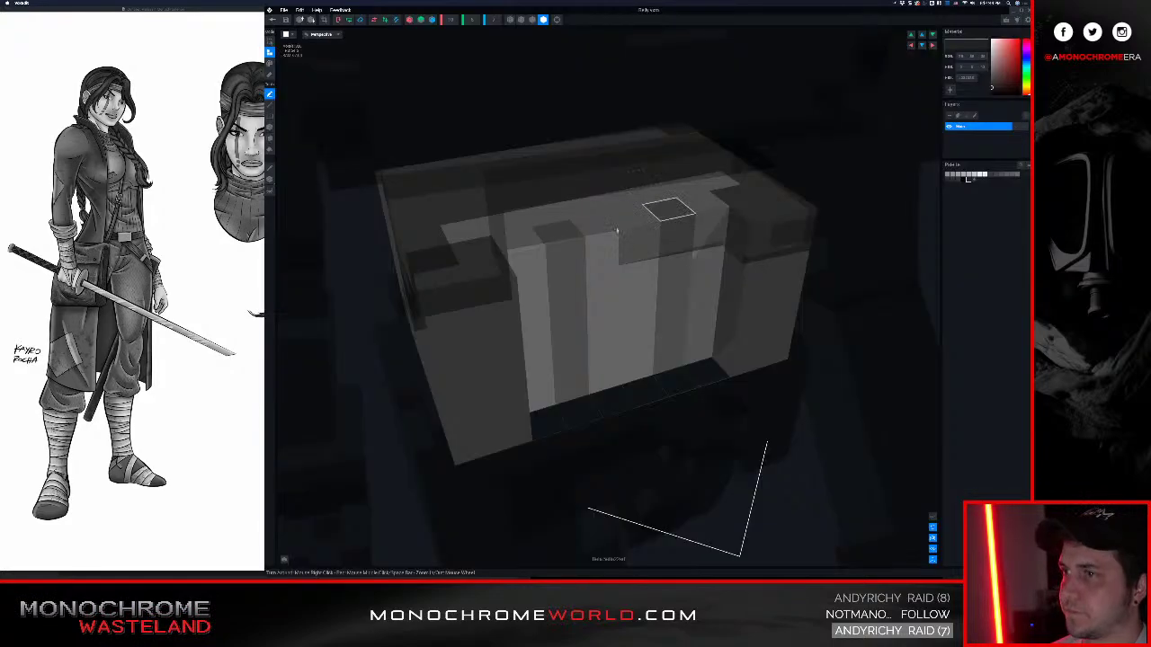
pyautogui.moveTo(488, 275); pyautogui.dragTo(466, 272, button='right')
pyautogui.scroll(-3, 466, 272)
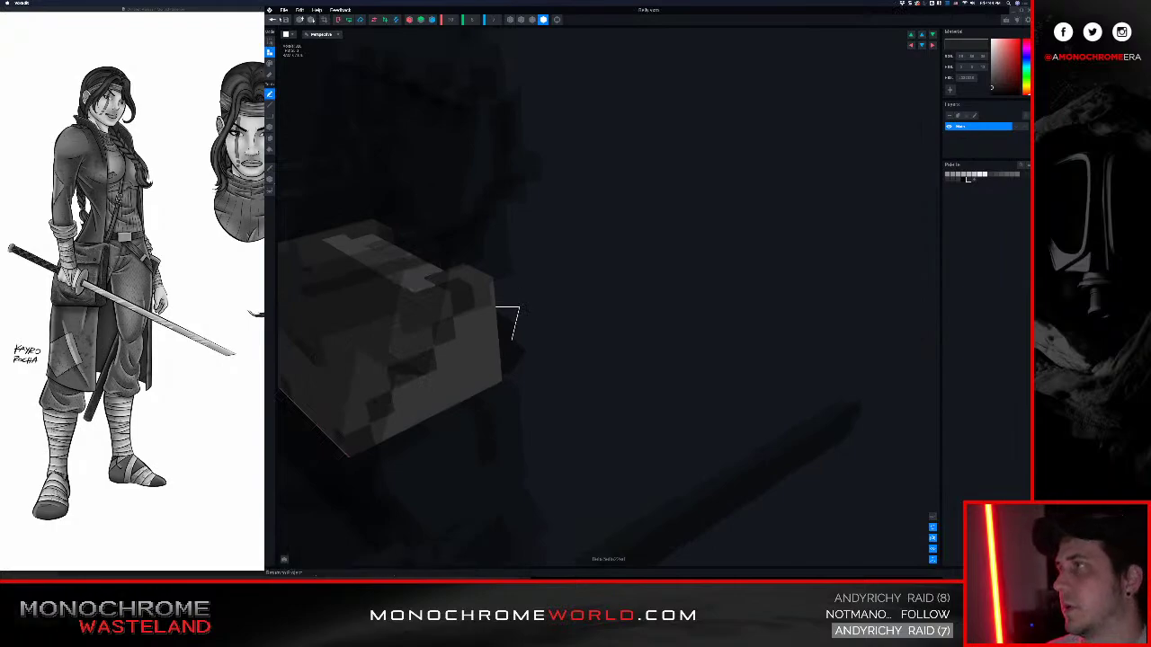
pyautogui.click(274, 20)
pyautogui.click(601, 172)
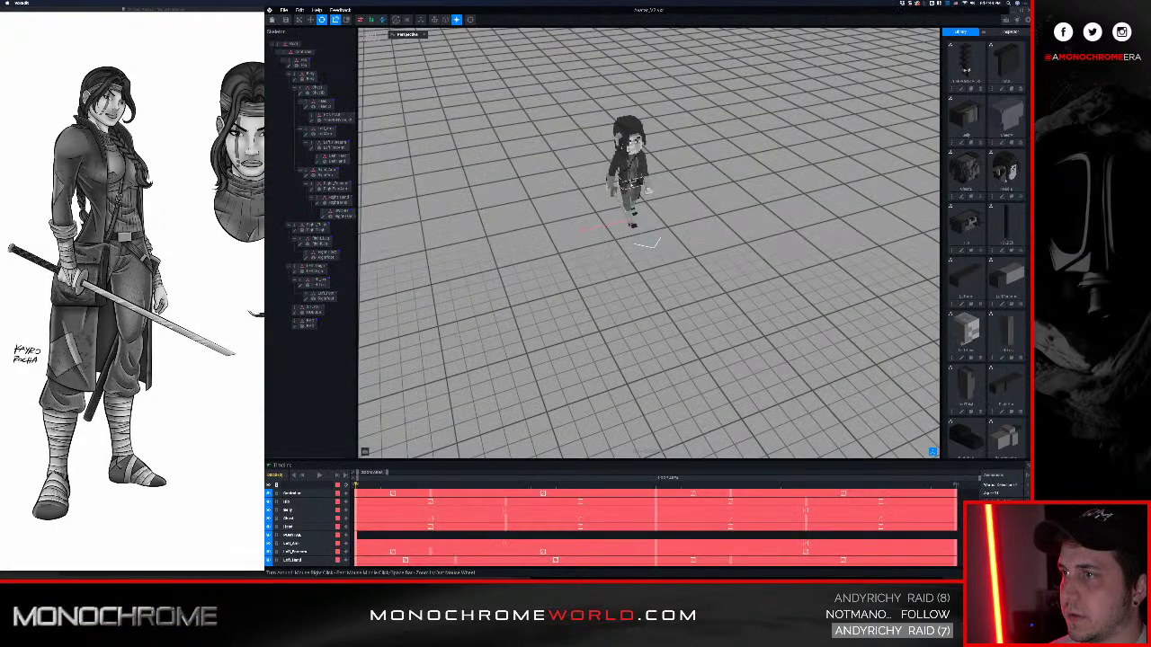
# Reopen the Chest's voxel model, inspect the strap across its front, and return to the figure
pyautogui.moveTo(701, 193); pyautogui.dragTo(637, 127, button='right')
pyautogui.moveTo(637, 127); pyautogui.dragTo(648, 239, button='middle')
pyautogui.scroll(3, 647, 239)
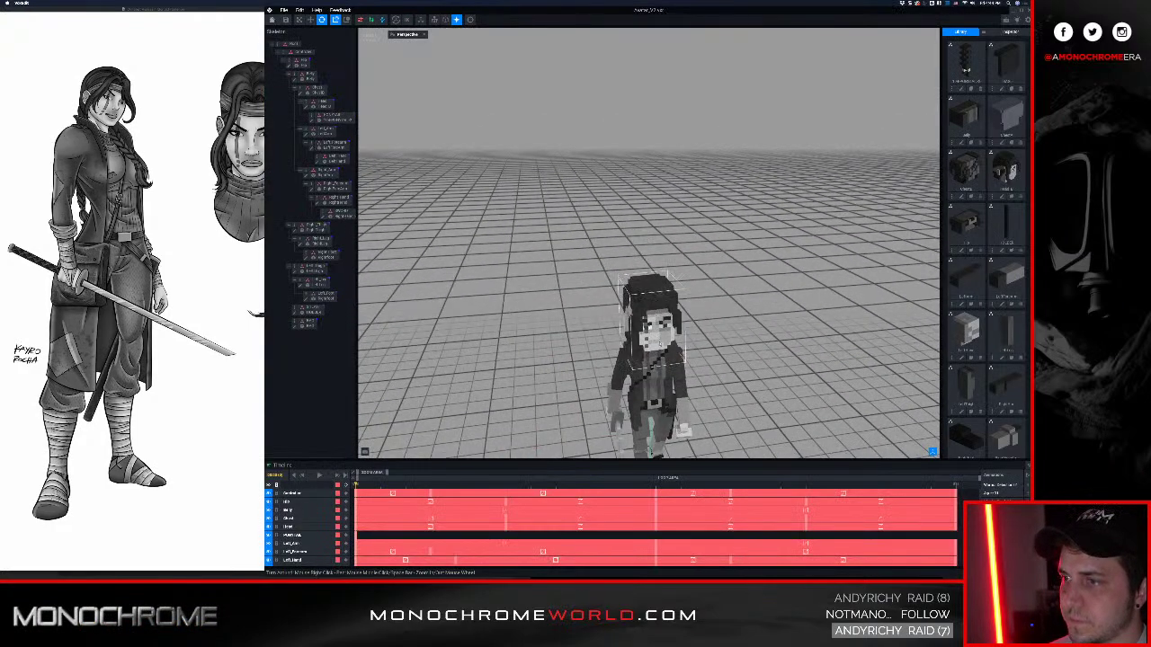
pyautogui.moveTo(660, 344); pyautogui.dragTo(655, 270, button='right')
pyautogui.moveTo(652, 395); pyautogui.dragTo(652, 350, button='middle')
pyautogui.click(655, 331)
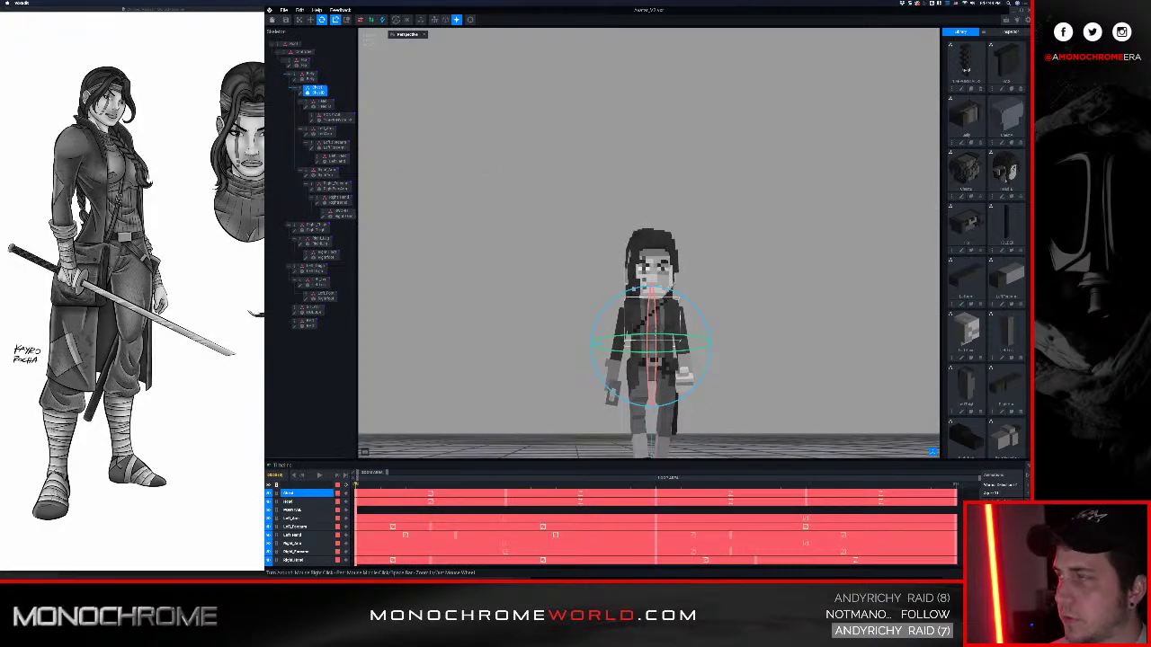
pyautogui.click(301, 94)
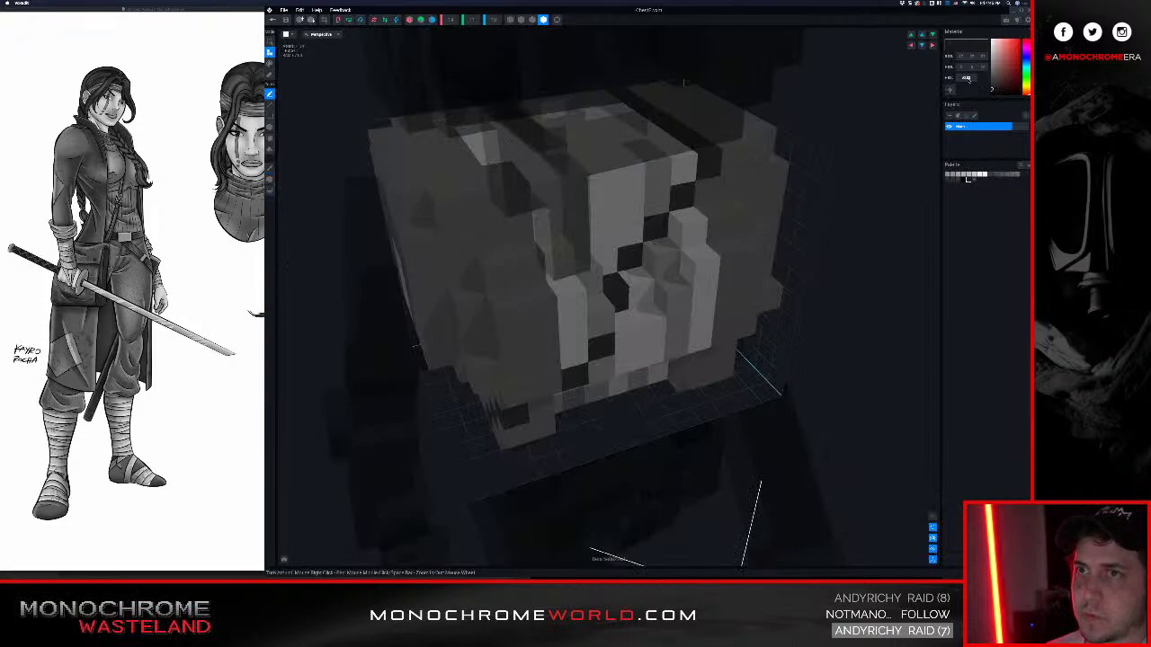
pyautogui.moveTo(687, 331); pyautogui.dragTo(703, 318, button='right')
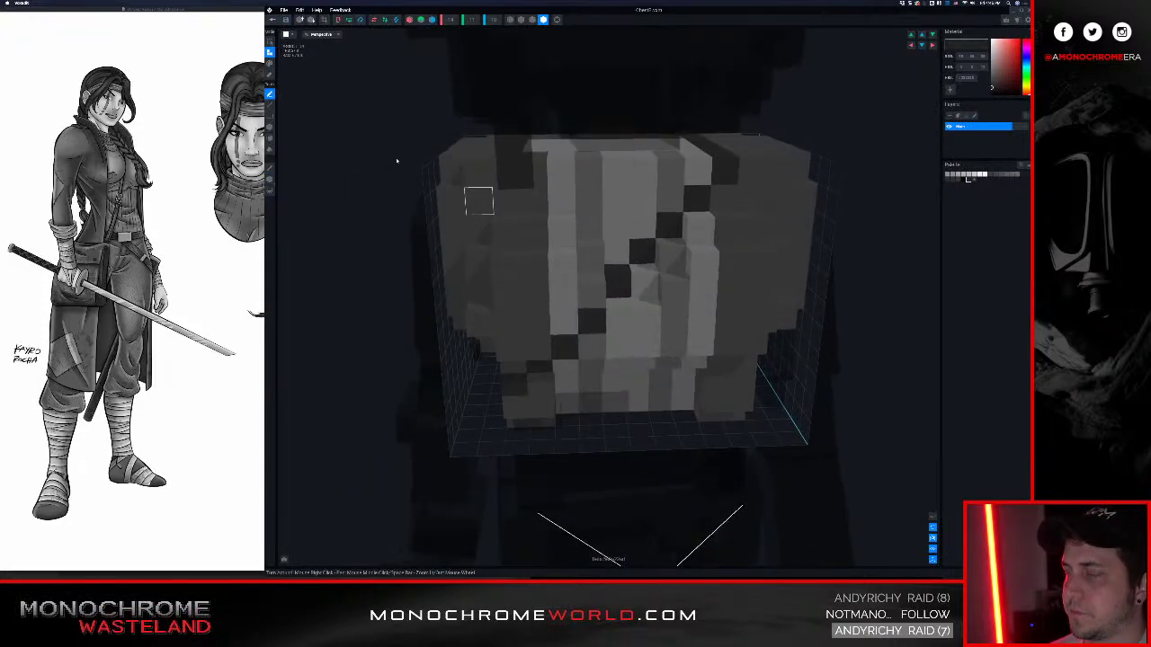
pyautogui.click(278, 21)
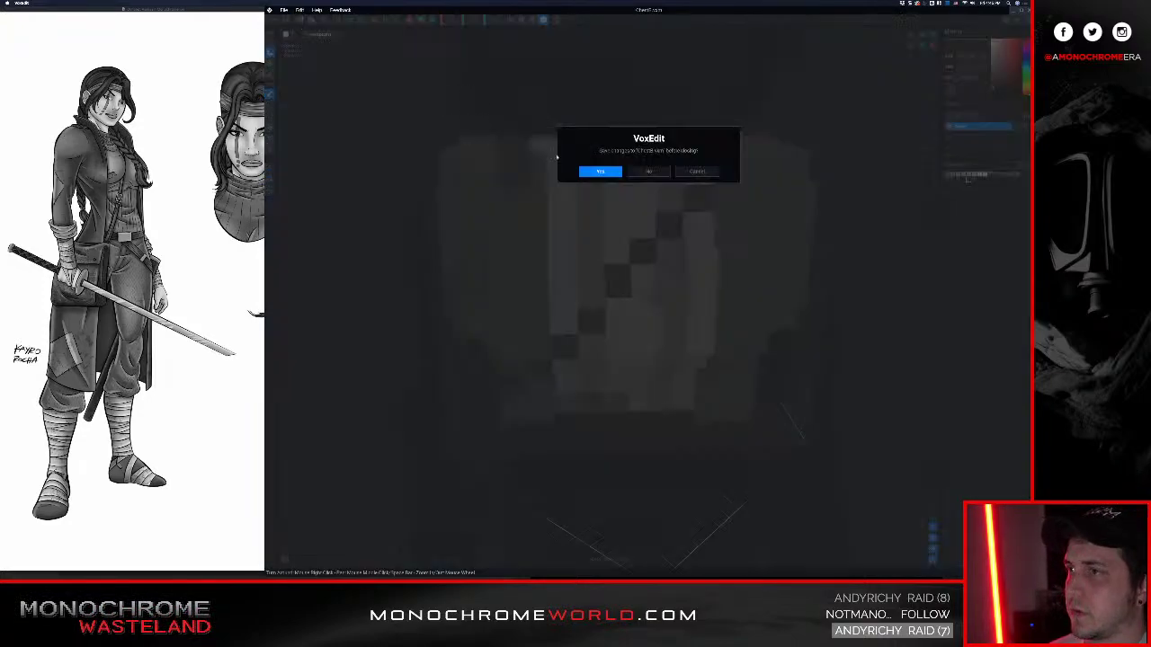
pyautogui.click(600, 171)
# Paint a new strap diagonal on the back of the Body model, continuing the Chest's strap down to the hip bag
pyautogui.moveTo(620, 169); pyautogui.dragTo(593, 193, button='right')
pyautogui.scroll(10, 621, 169)
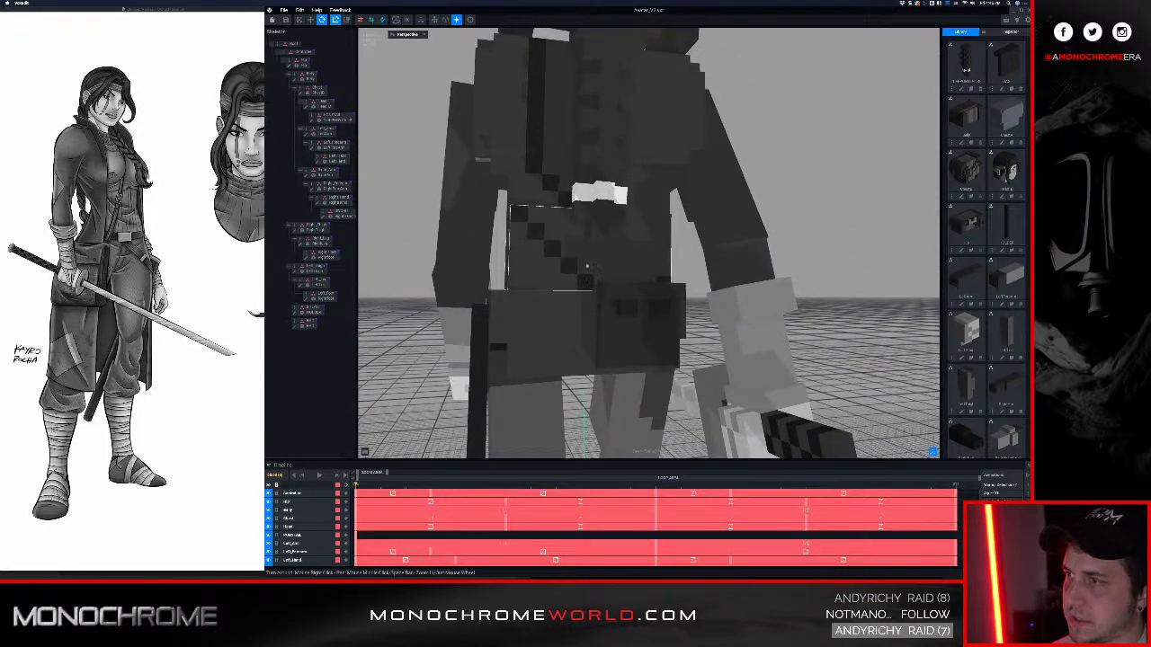
pyautogui.click(586, 265)
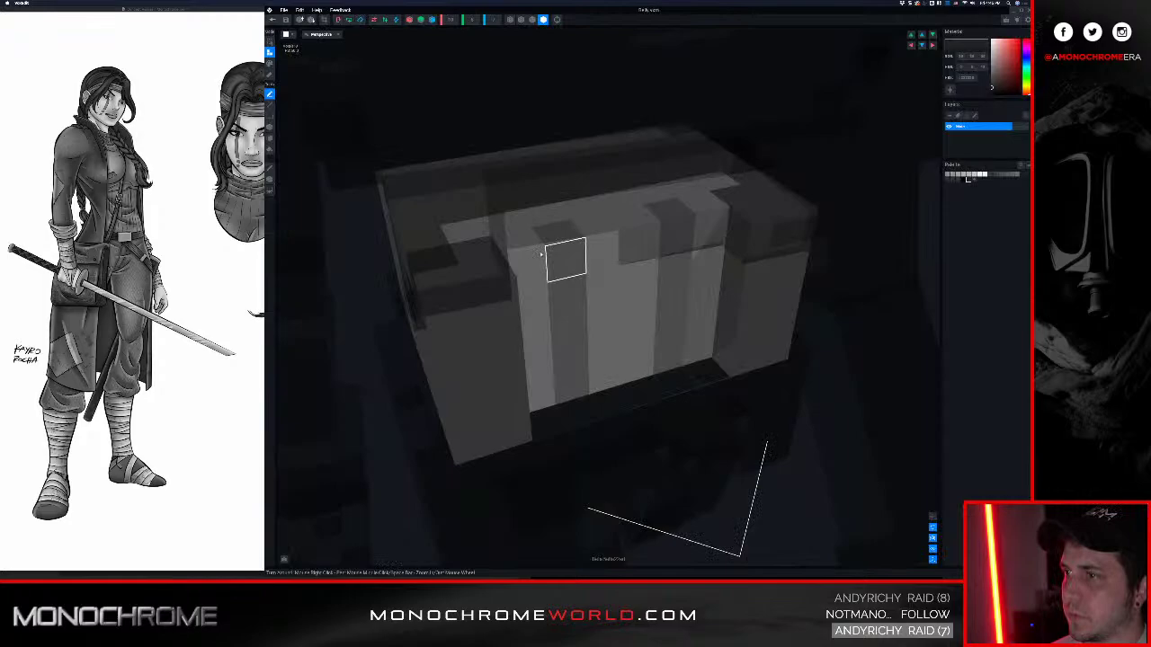
pyautogui.moveTo(563, 257)
pyautogui.mouseDown(button='right')
pyautogui.moveTo(500, 249)
pyautogui.moveTo(437, 336)
pyautogui.moveTo(443, 345)
pyautogui.moveTo(337, 362)
pyautogui.moveTo(531, 364)
pyautogui.moveTo(410, 390)
pyautogui.moveTo(495, 363)
pyautogui.moveTo(522, 383)
pyautogui.moveTo(572, 390)
pyautogui.moveTo(554, 387)
pyautogui.mouseUp(button='right')
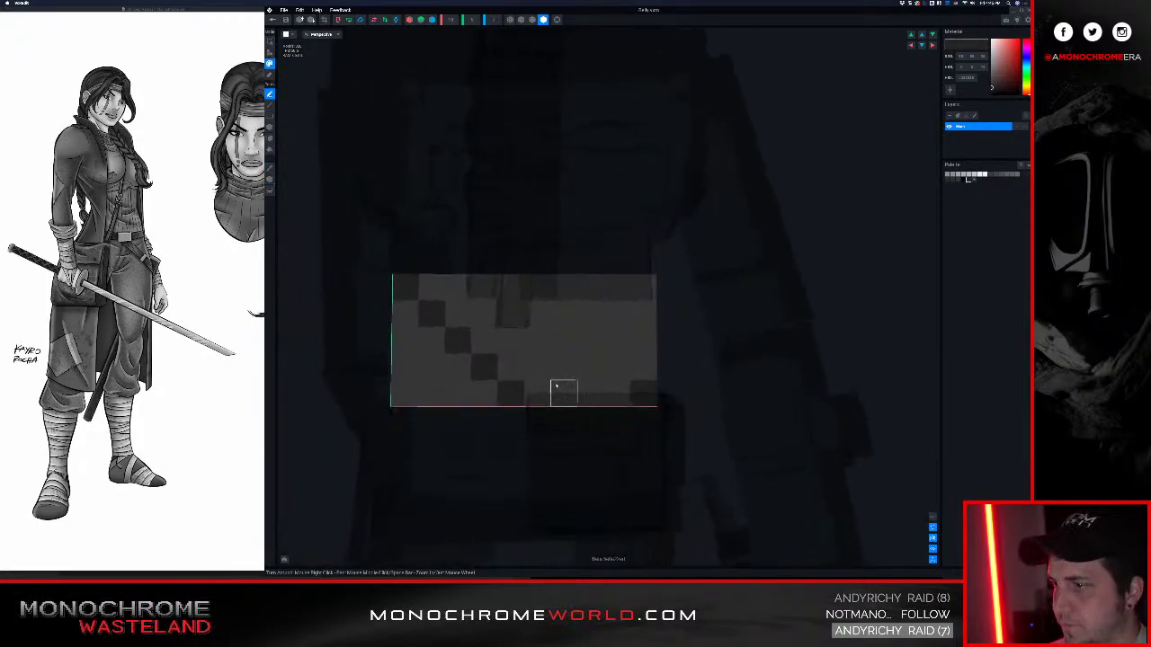
pyautogui.click(563, 369)
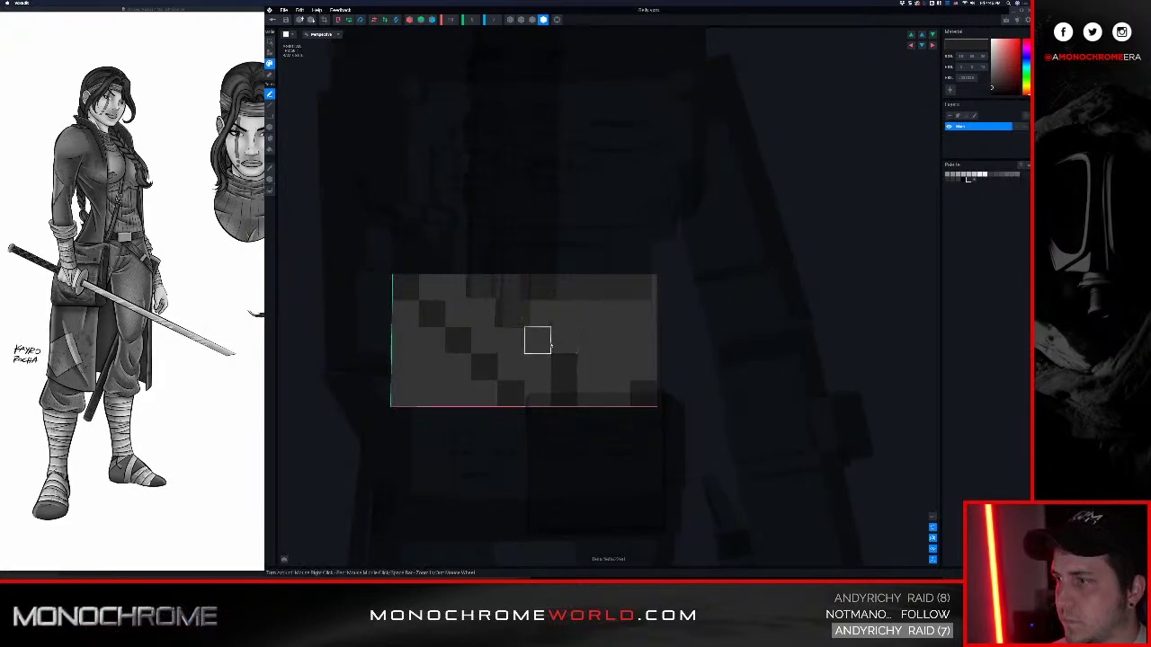
pyautogui.click(548, 342)
# Cover the old diagonal strap on the Body's back with the coat grey and save the model
pyautogui.moveTo(521, 317); pyautogui.dragTo(500, 291, button='right')
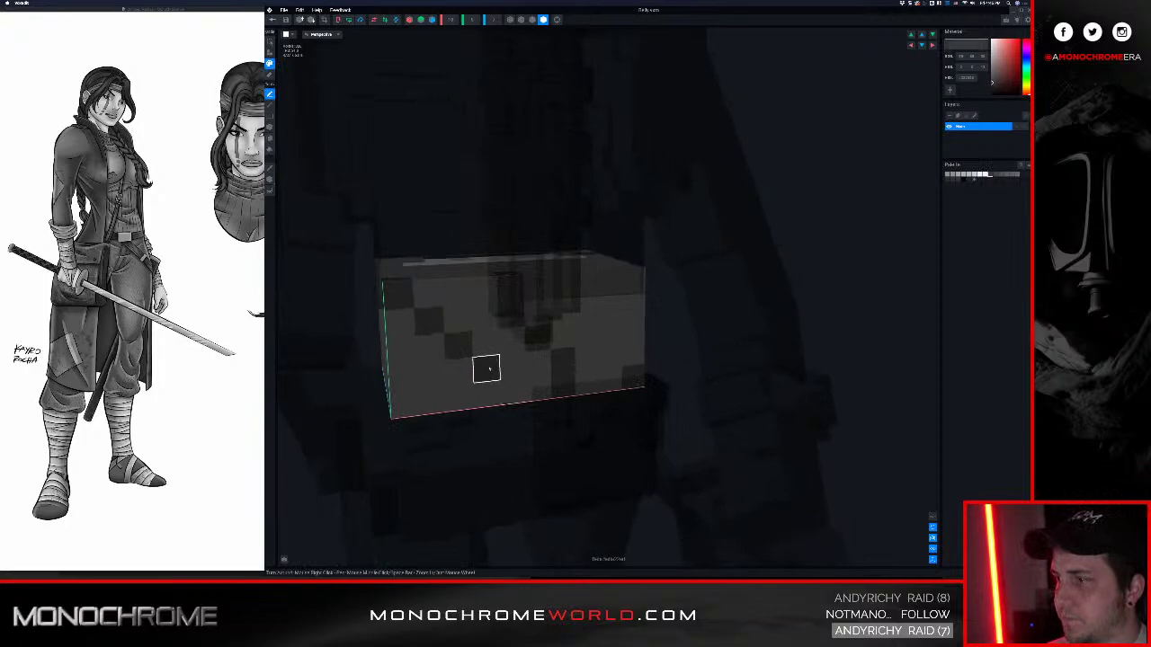
pyautogui.moveTo(398, 296); pyautogui.dragTo(459, 315, button='right')
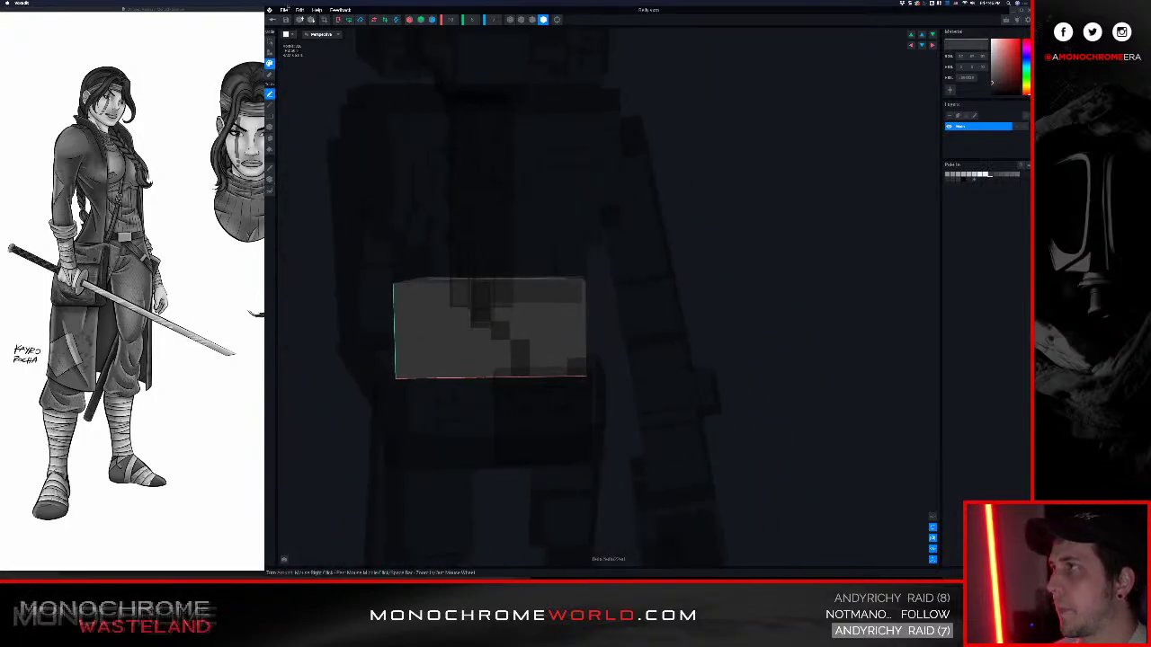
pyautogui.click(286, 20)
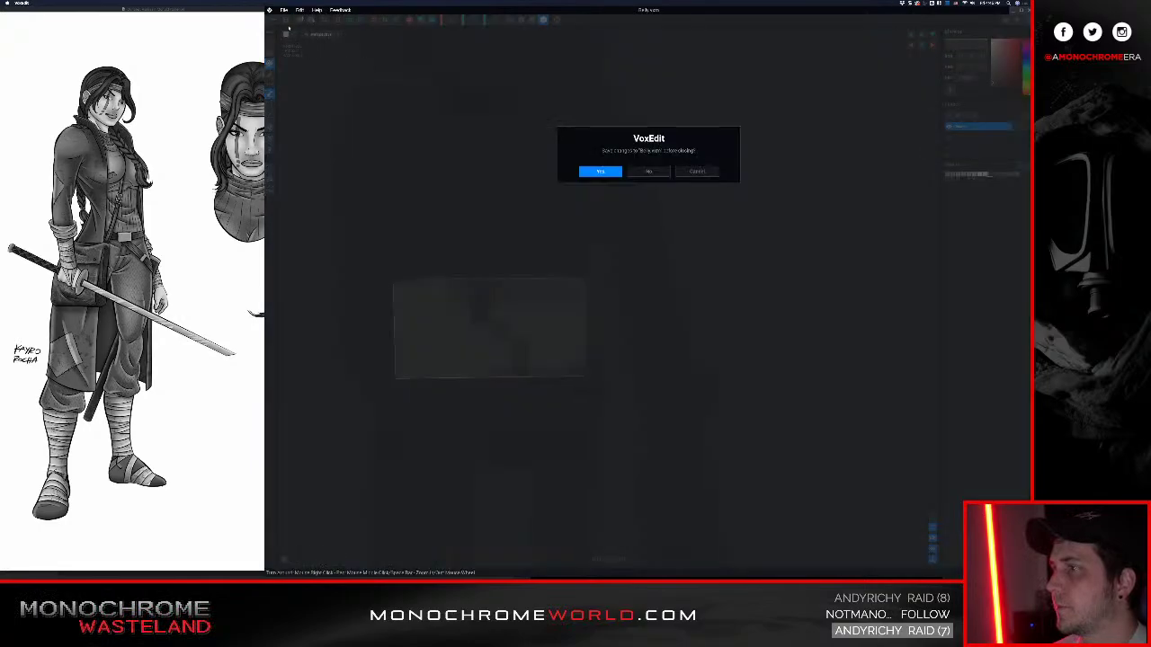
pyautogui.click(600, 172)
# Examine the realigned strap on the figure's back, and check it from the side and front while the animation plays
pyautogui.scroll(5, 595, 172)
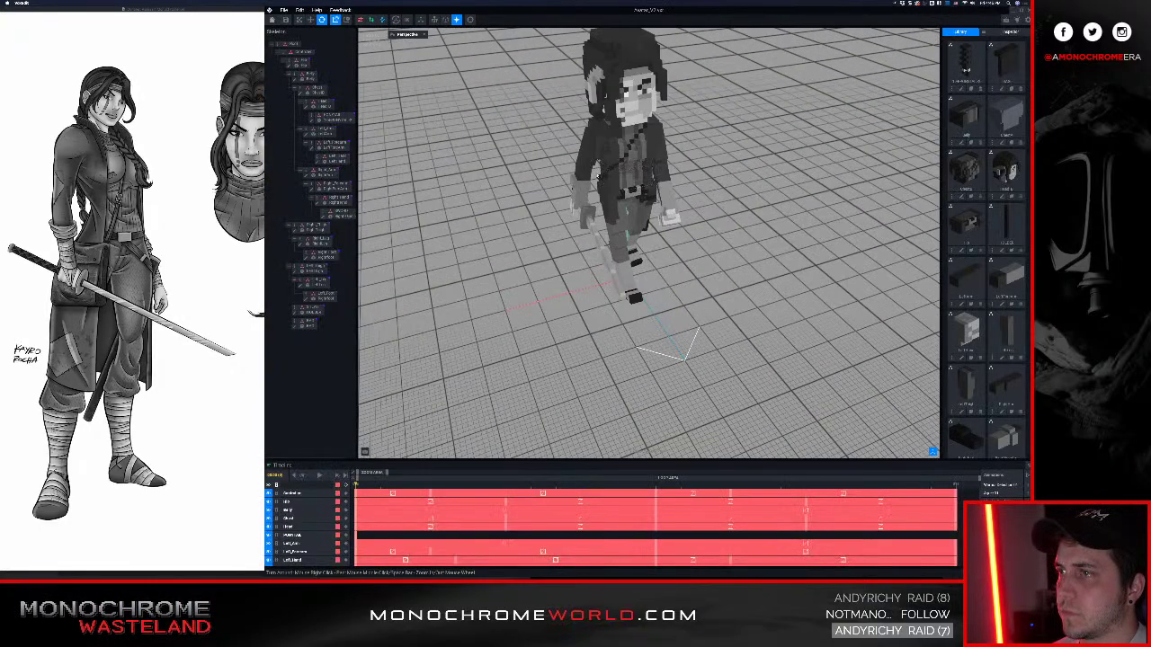
pyautogui.moveTo(757, 99); pyautogui.dragTo(657, 189, button='middle')
pyautogui.moveTo(657, 189)
pyautogui.mouseDown(button='right')
pyautogui.moveTo(630, 200)
pyautogui.moveTo(659, 187)
pyautogui.mouseUp(button='right')
pyautogui.scroll(5, 658, 187)
pyautogui.scroll(5, 594, 181)
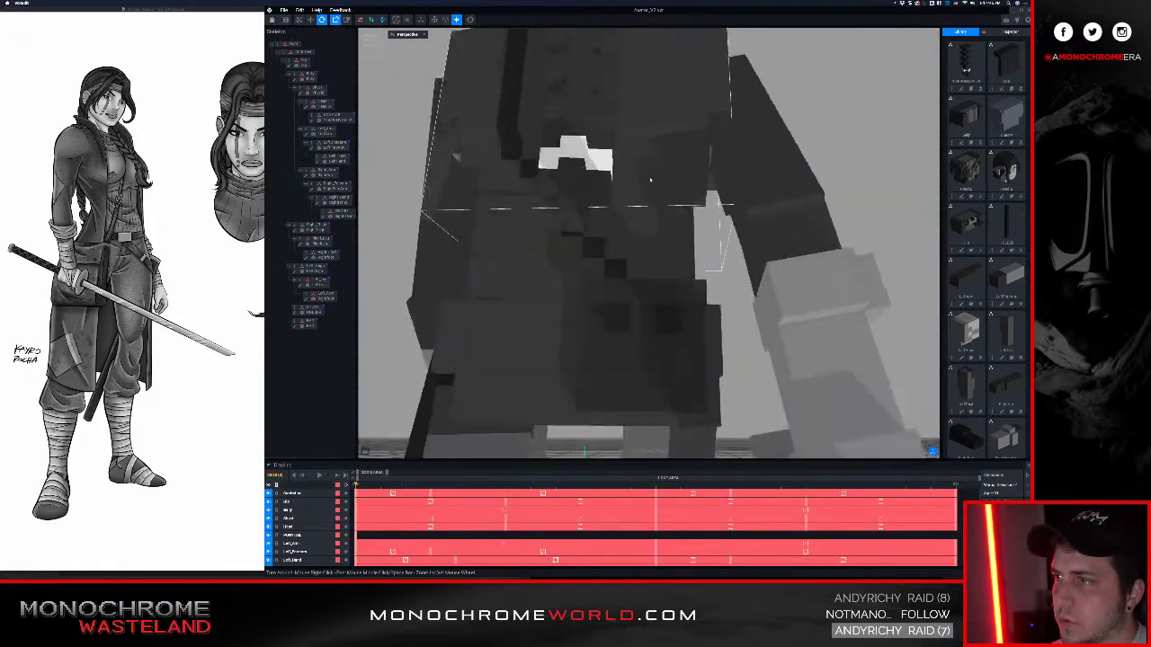
pyautogui.moveTo(594, 182); pyautogui.dragTo(594, 182, button='right')
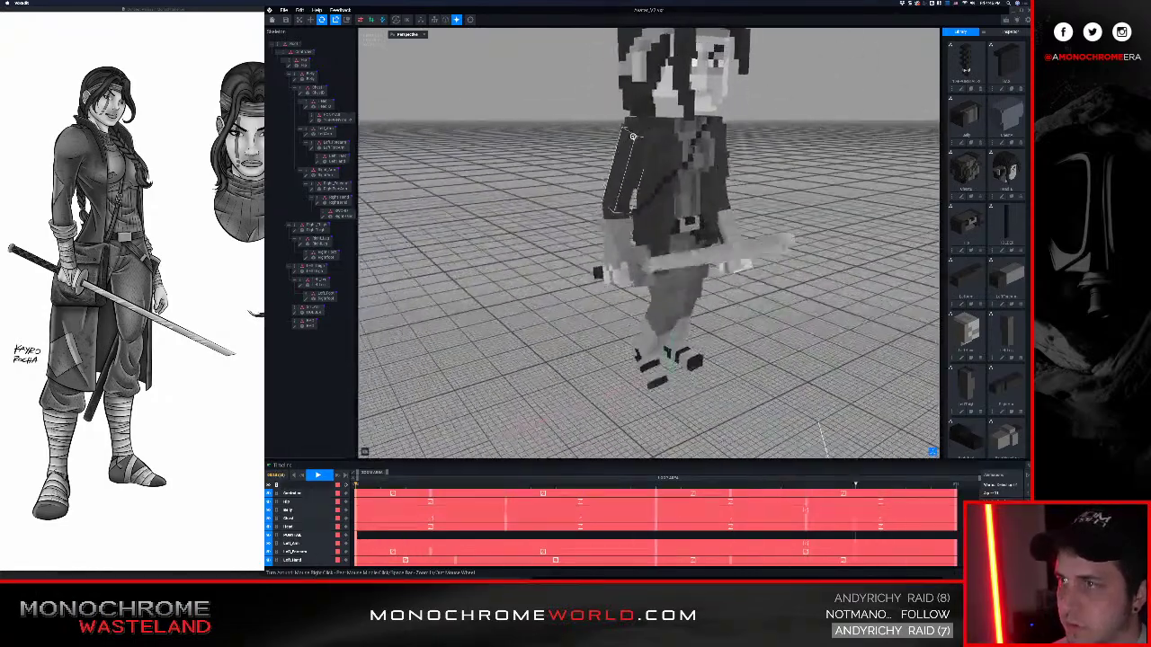
pyautogui.moveTo(722, 177); pyautogui.dragTo(642, 176, button='right')
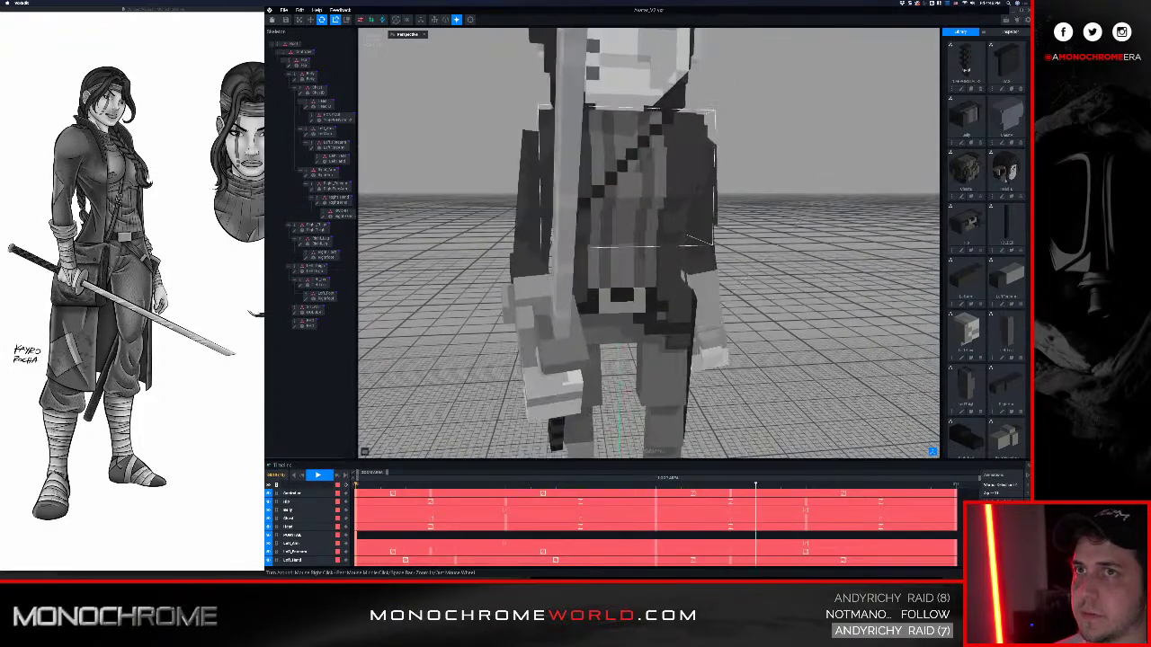
pyautogui.scroll(-3, 653, 162)
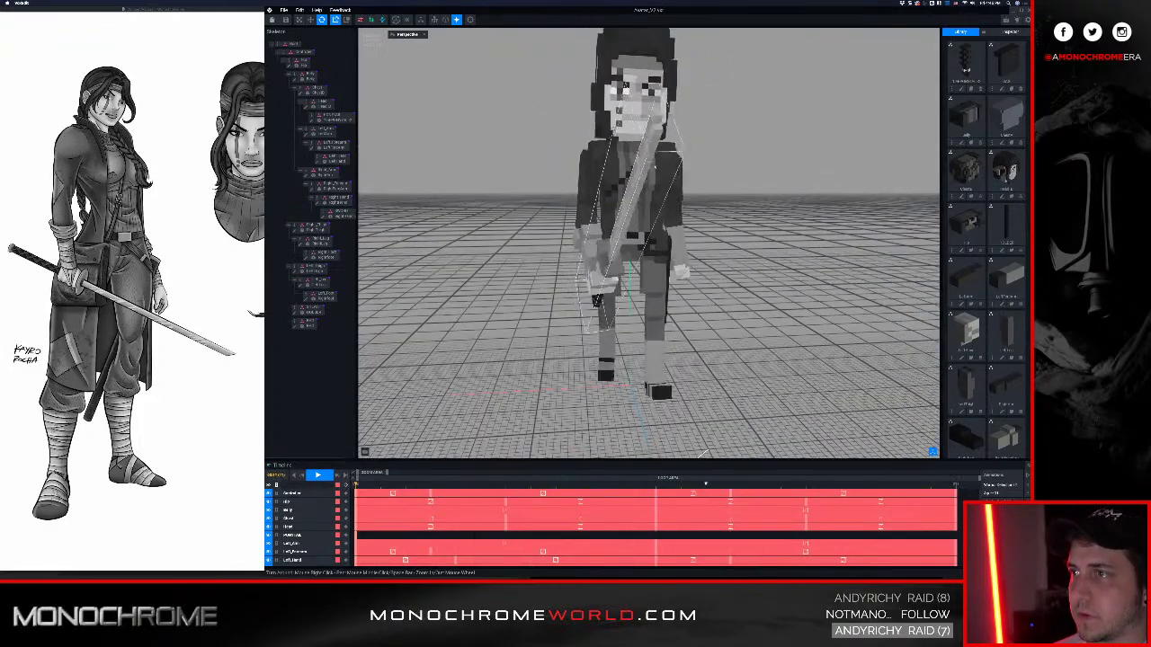
pyautogui.moveTo(661, 171); pyautogui.dragTo(661, 171, button='right')
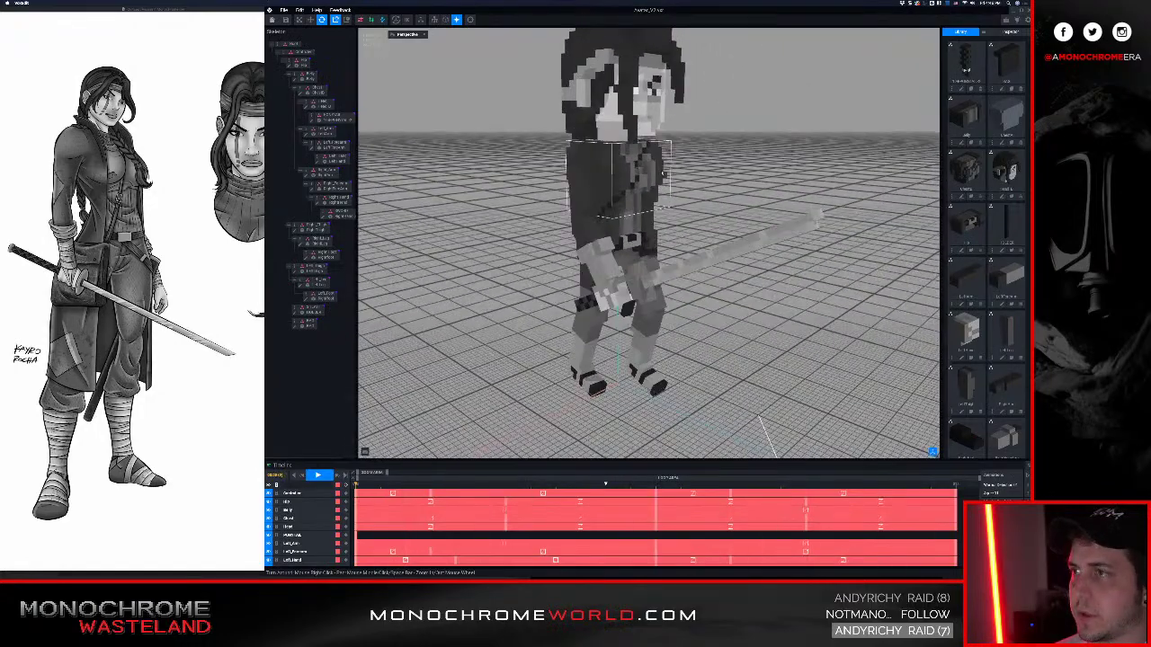
# Stop the animation, open the Chest's voxel model, touch up the strap along its lower side and back, and save it
pyautogui.press('space')
pyautogui.click(315, 91)
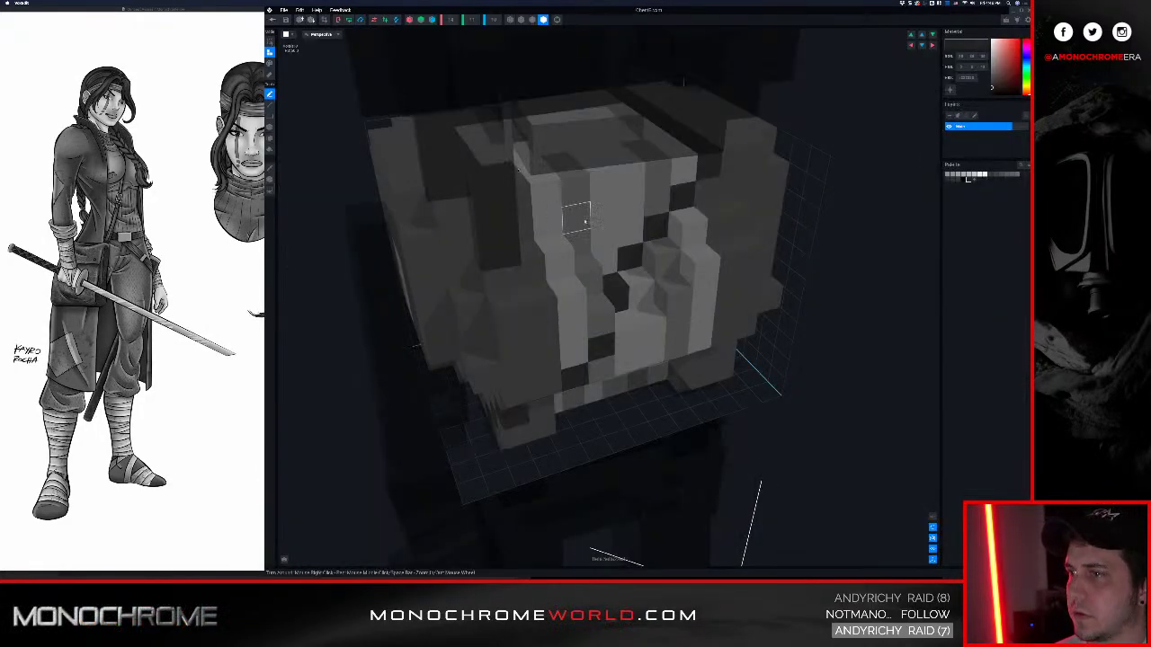
pyautogui.moveTo(586, 222); pyautogui.dragTo(652, 251, button='right')
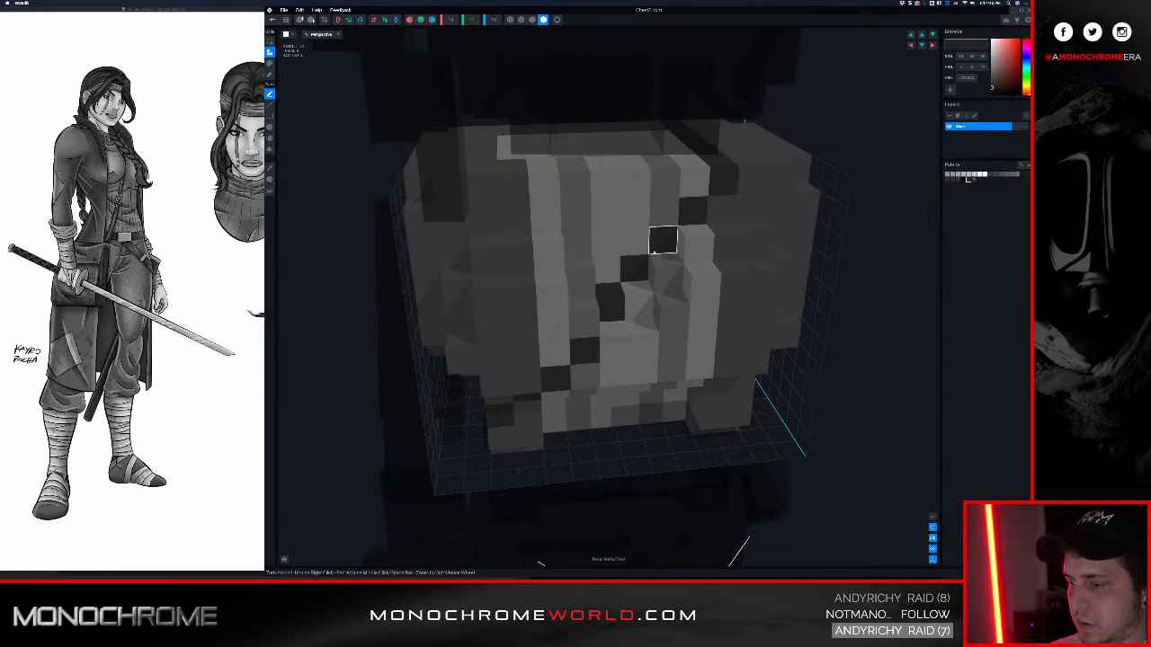
pyautogui.moveTo(335, 260); pyautogui.dragTo(462, 260, button='right')
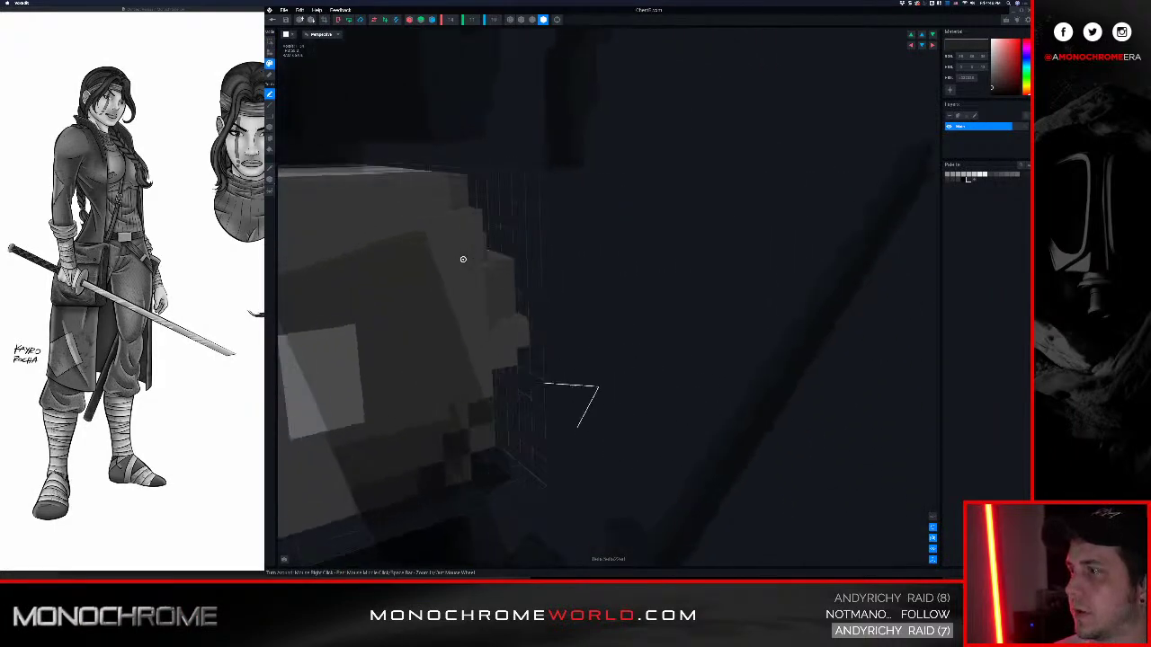
pyautogui.scroll(-3, 350, 360)
pyautogui.moveTo(350, 360); pyautogui.dragTo(468, 306, button='middle')
pyautogui.moveTo(329, 358)
pyautogui.mouseDown(button='right')
pyautogui.moveTo(388, 359)
pyautogui.moveTo(583, 276)
pyautogui.mouseUp(button='right')
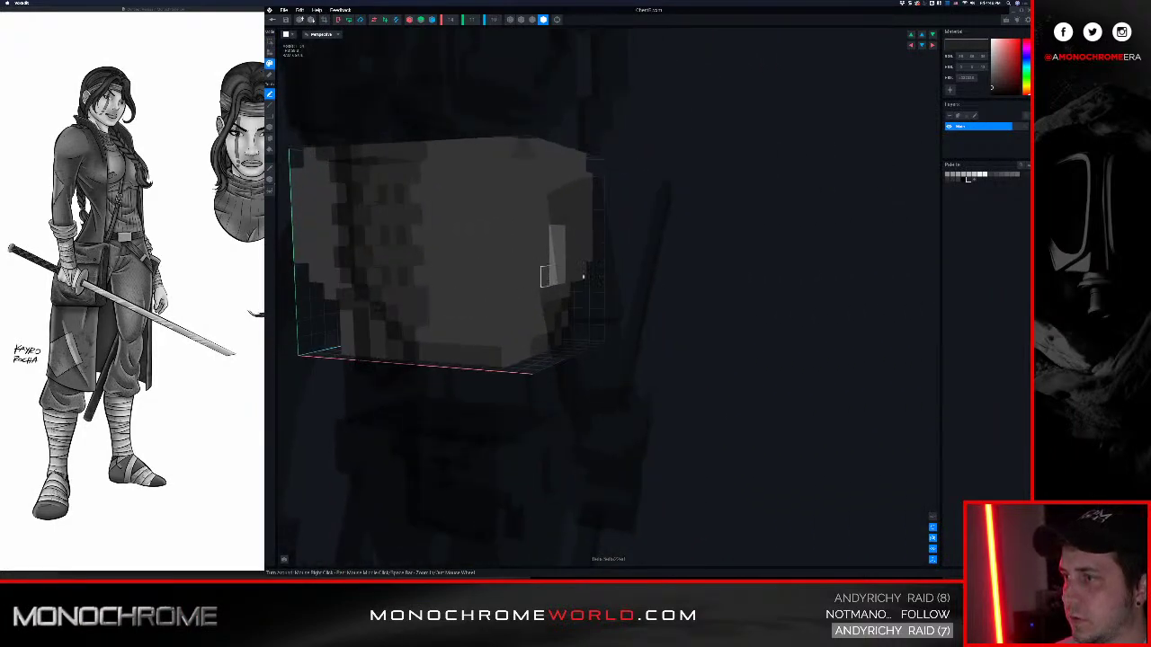
pyautogui.moveTo(552, 241)
pyautogui.mouseDown()
pyautogui.moveTo(554, 258)
pyautogui.moveTo(559, 241)
pyautogui.mouseUp()
pyautogui.moveTo(479, 275); pyautogui.dragTo(394, 315, button='right')
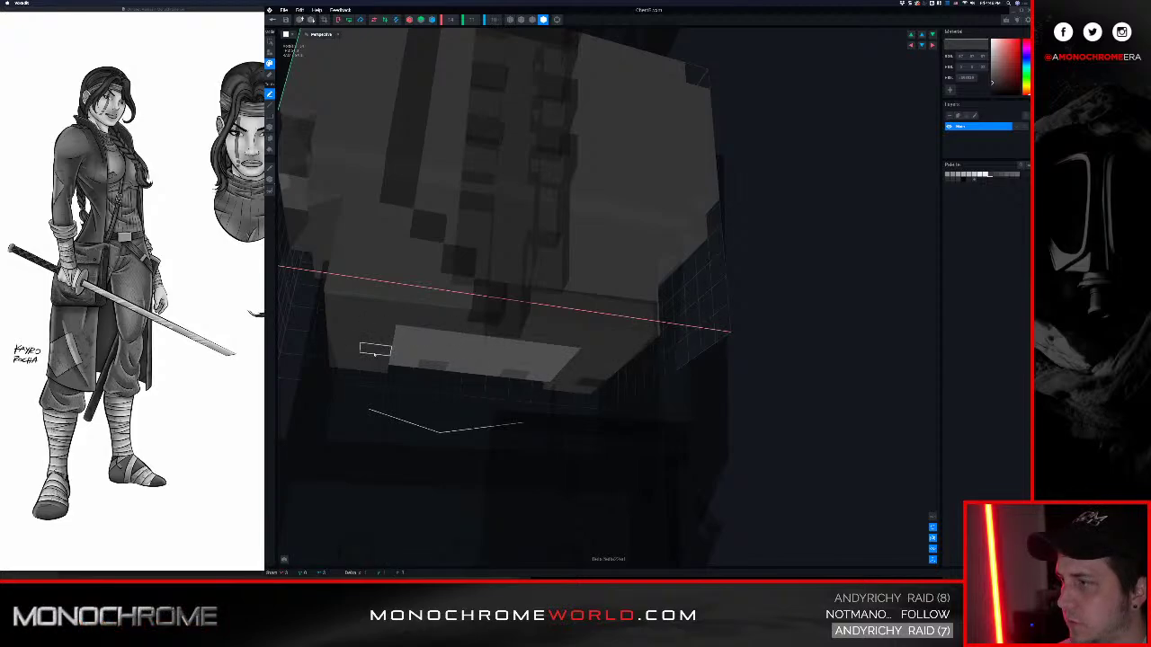
pyautogui.moveTo(375, 350); pyautogui.dragTo(474, 285, button='right')
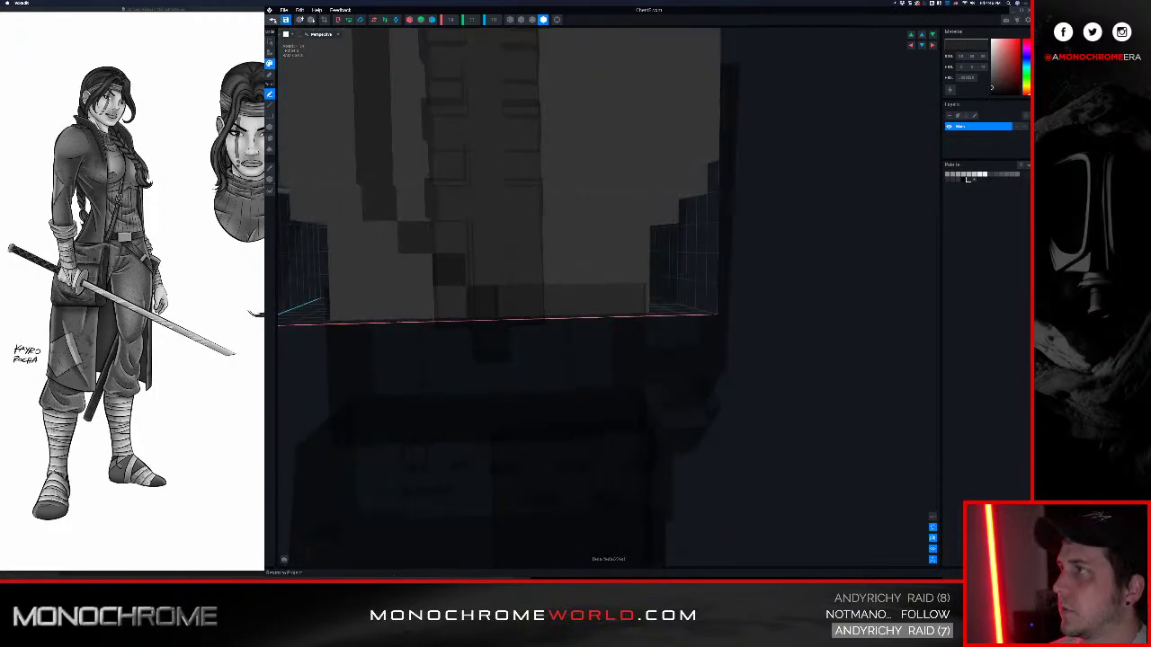
pyautogui.click(275, 20)
pyautogui.click(601, 171)
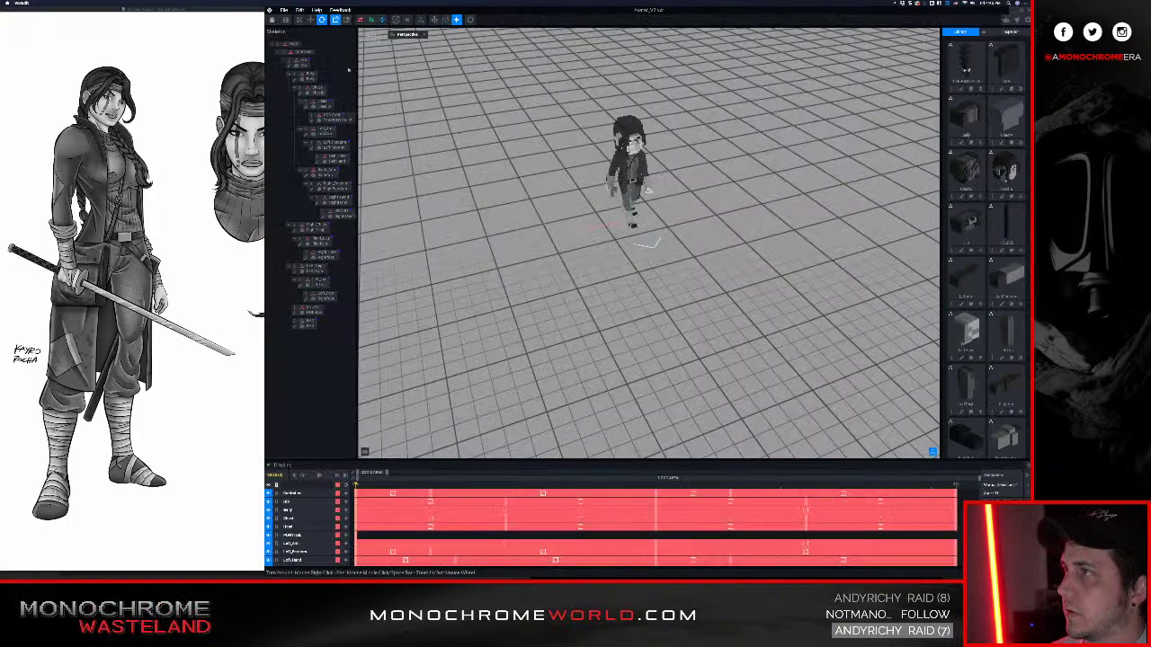
# Open the Hip's voxel model, inspect its back around the hip bag, and leave it
pyautogui.click(289, 66)
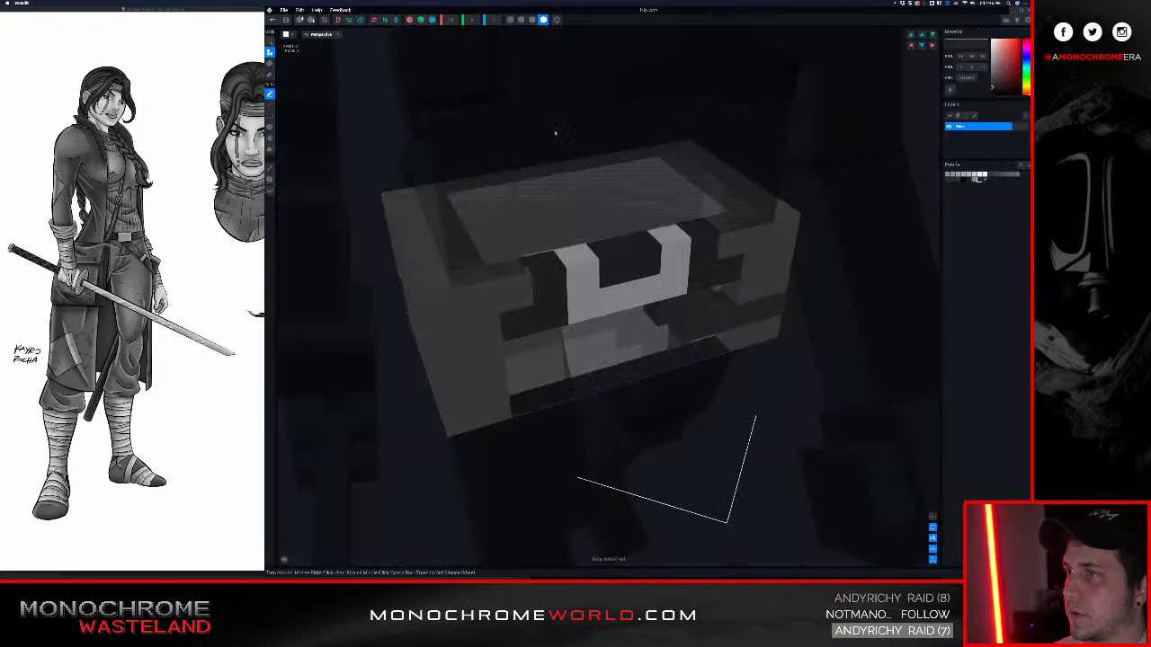
pyautogui.moveTo(717, 289); pyautogui.dragTo(308, 351, button='right')
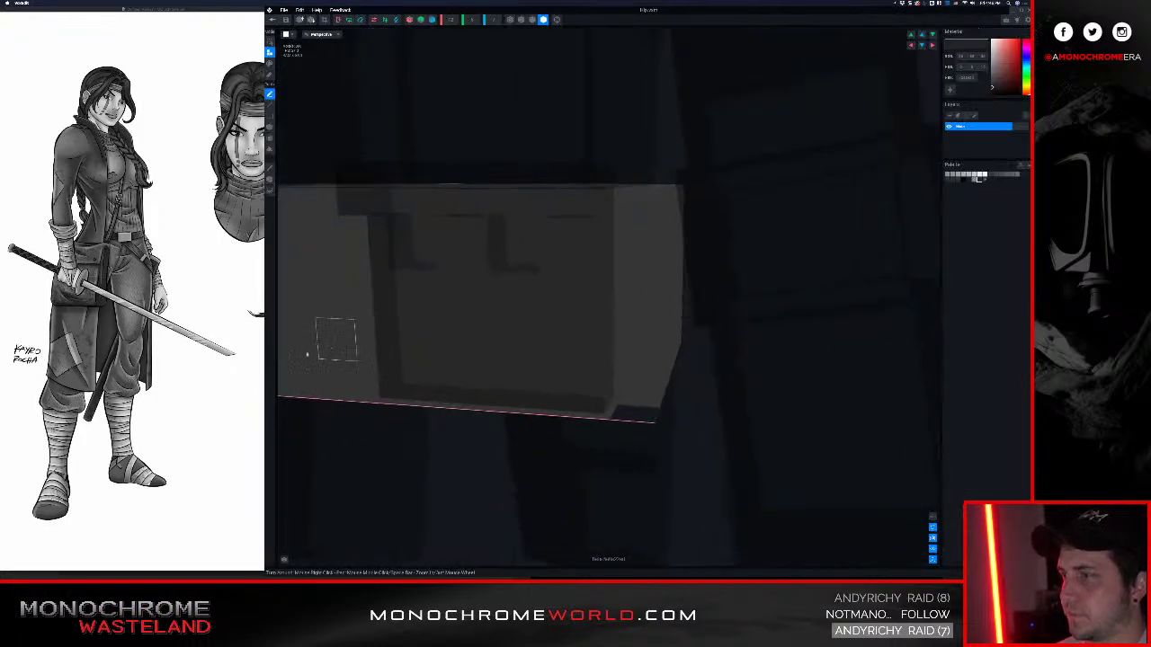
pyautogui.scroll(-2, 309, 352)
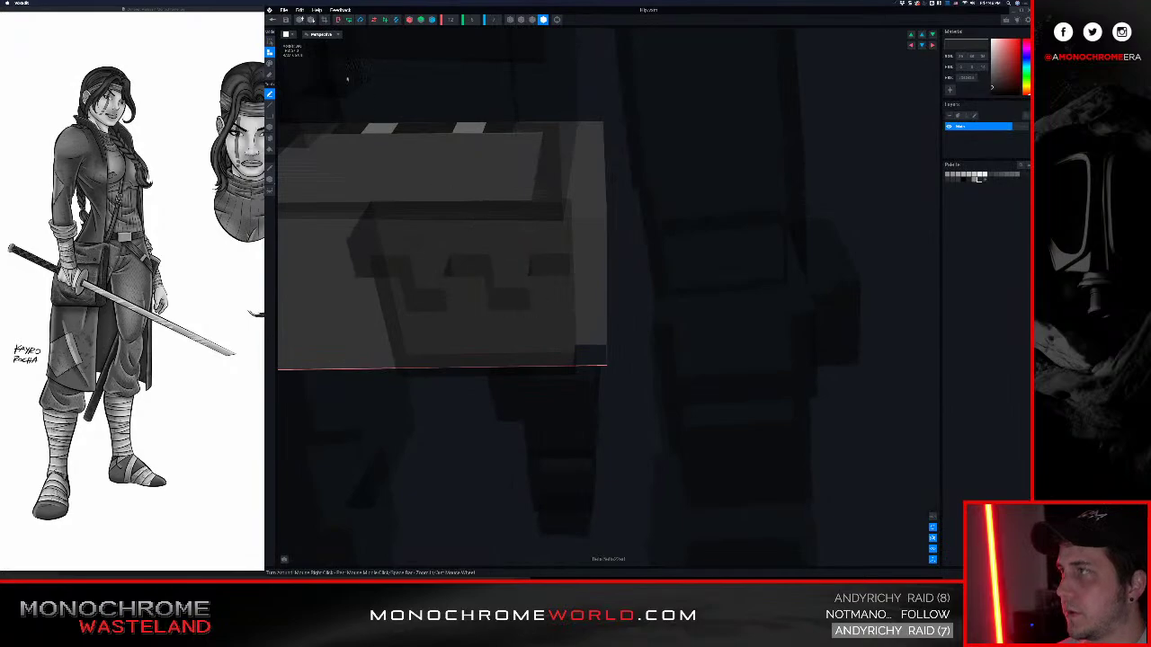
pyautogui.click(274, 21)
pyautogui.click(601, 171)
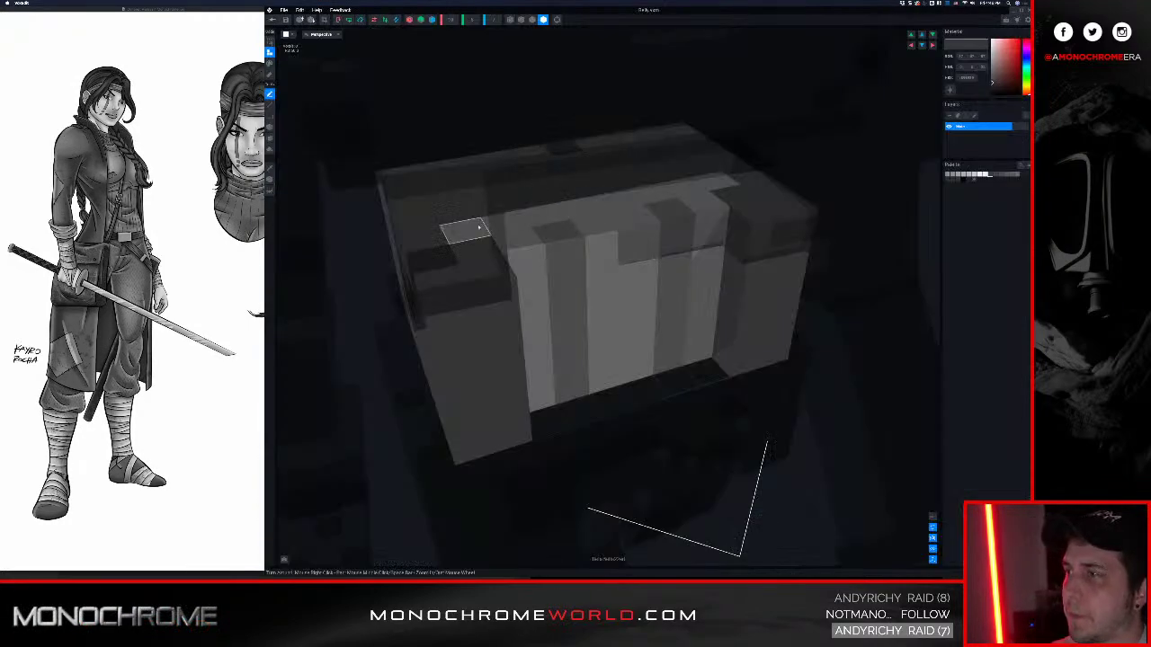
# In the Body's voxel model, sample the strap's dark grey and widen the strap diagonal across the back
pyautogui.moveTo(479, 227); pyautogui.dragTo(403, 297, button='right')
pyautogui.scroll(-3, 478, 226)
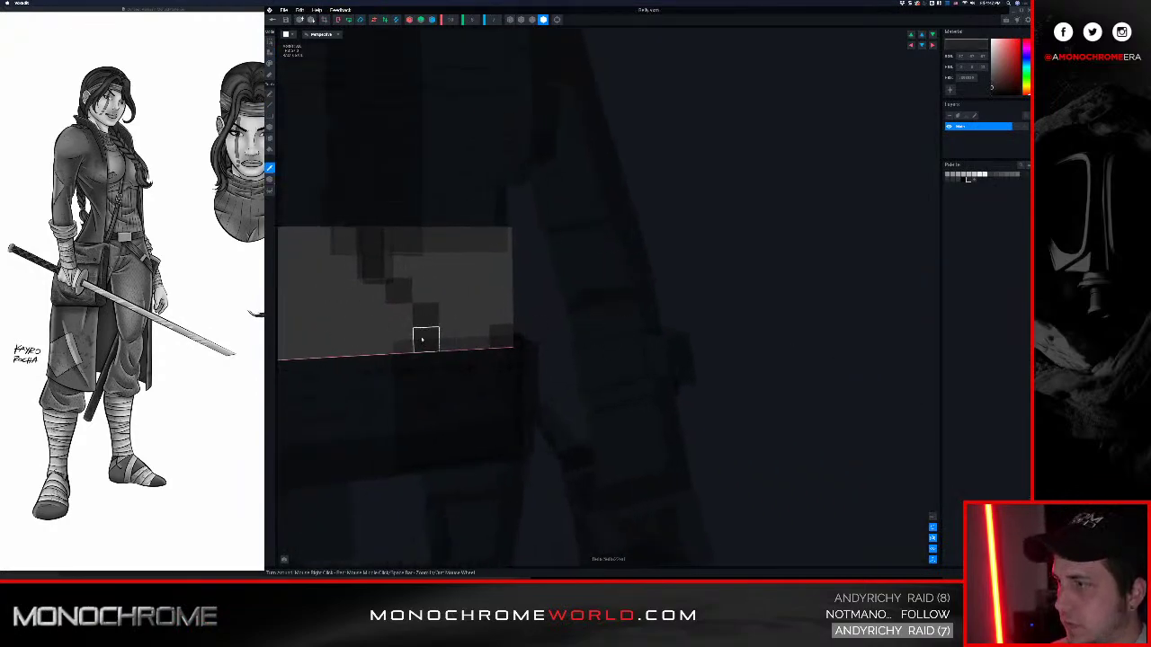
pyautogui.moveTo(398, 333); pyautogui.dragTo(363, 277, button='right')
pyautogui.click(378, 298)
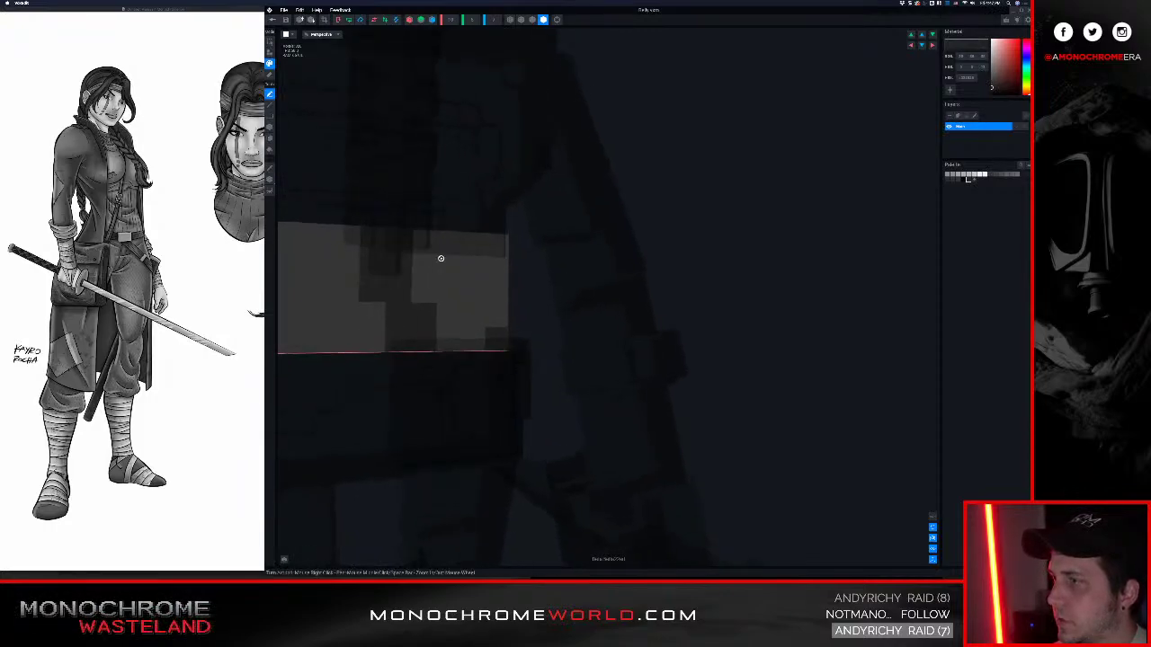
pyautogui.moveTo(440, 257); pyautogui.dragTo(441, 261, button='right')
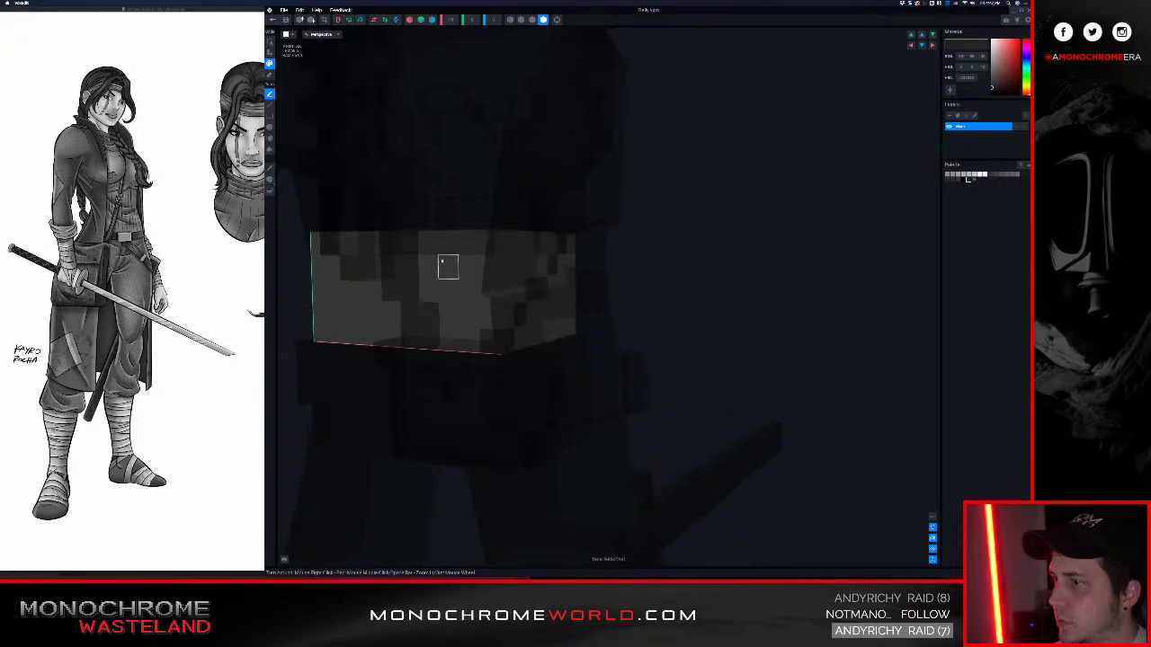
# Widen the strap diagonal across the Body's side in the same dark grey and save the model
pyautogui.moveTo(521, 338); pyautogui.dragTo(620, 313, button='right')
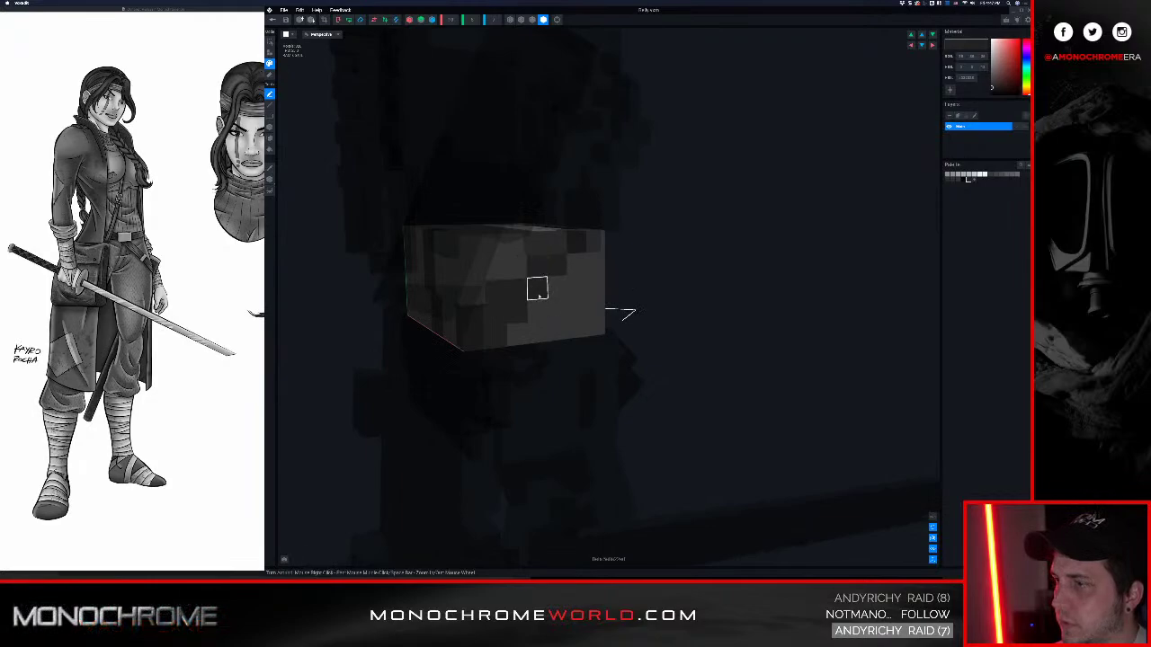
pyautogui.moveTo(556, 287); pyautogui.dragTo(552, 284, button='right')
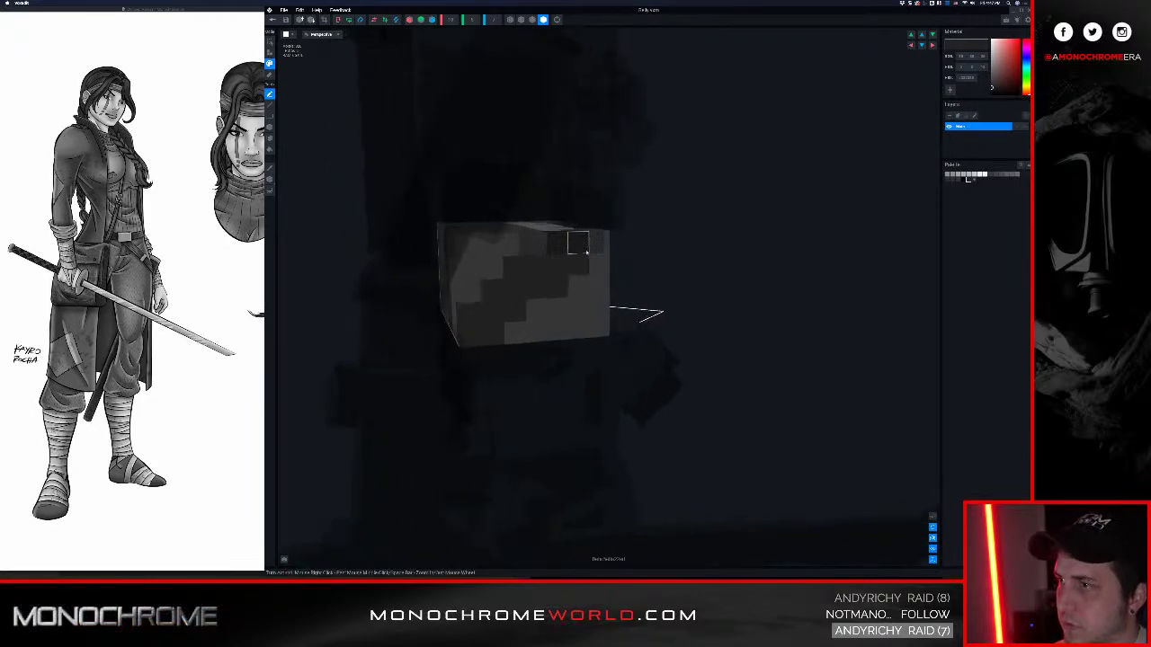
pyautogui.moveTo(585, 252)
pyautogui.mouseDown(button='right')
pyautogui.moveTo(594, 247)
pyautogui.moveTo(566, 242)
pyautogui.moveTo(442, 258)
pyautogui.mouseUp(button='right')
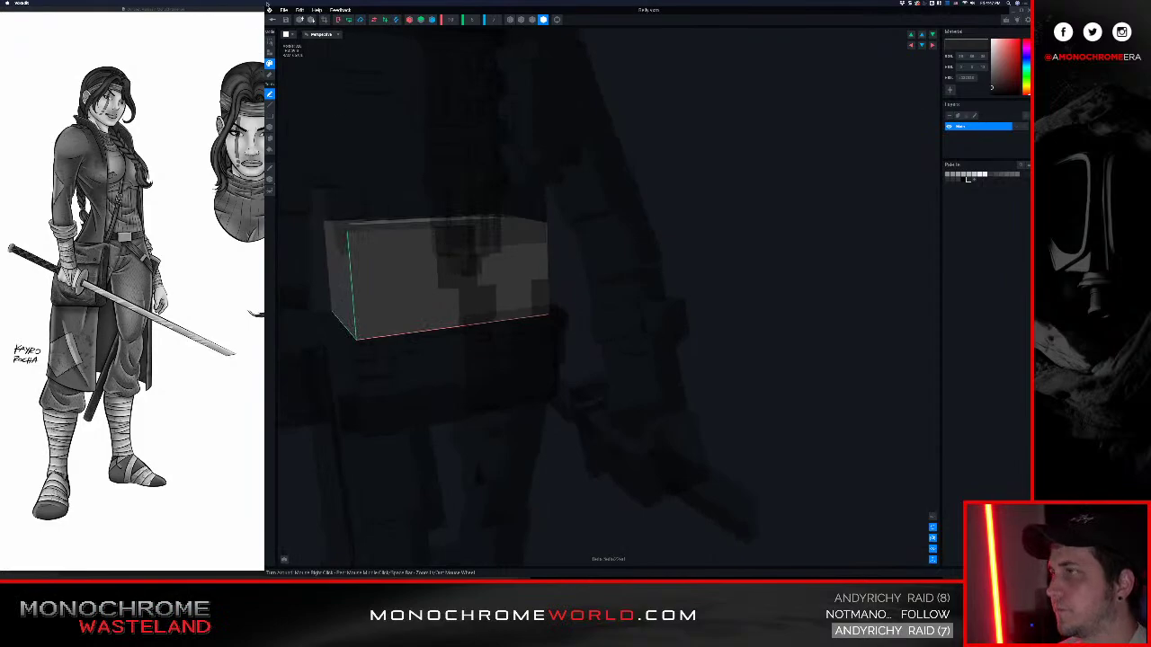
pyautogui.click(278, 20)
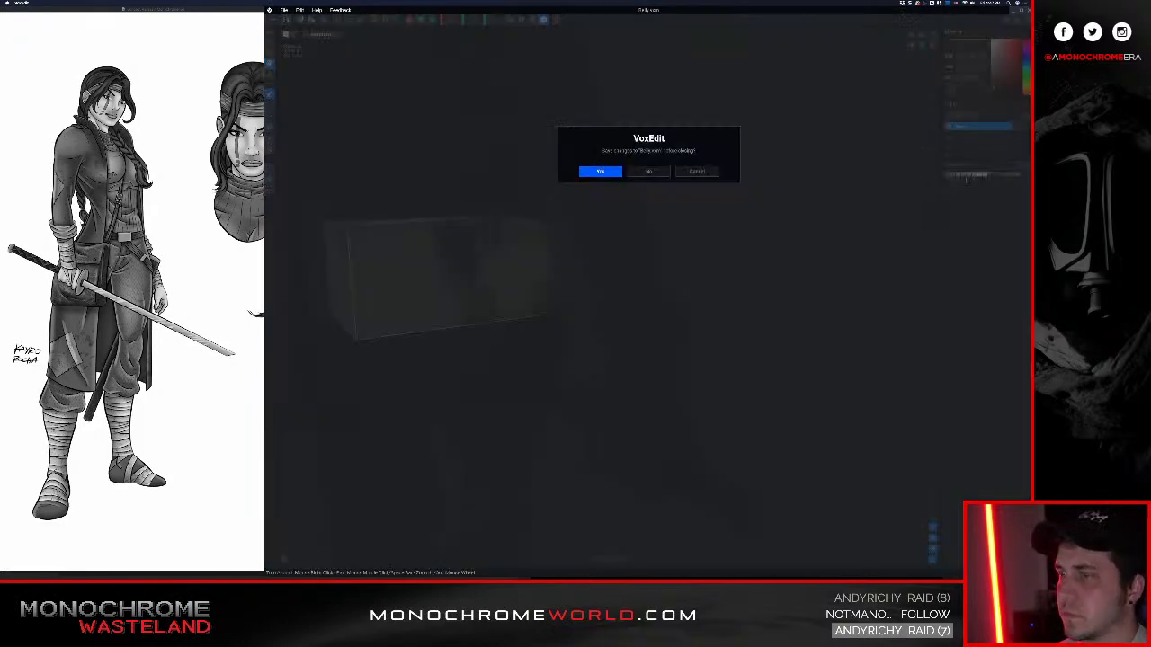
pyautogui.click(601, 171)
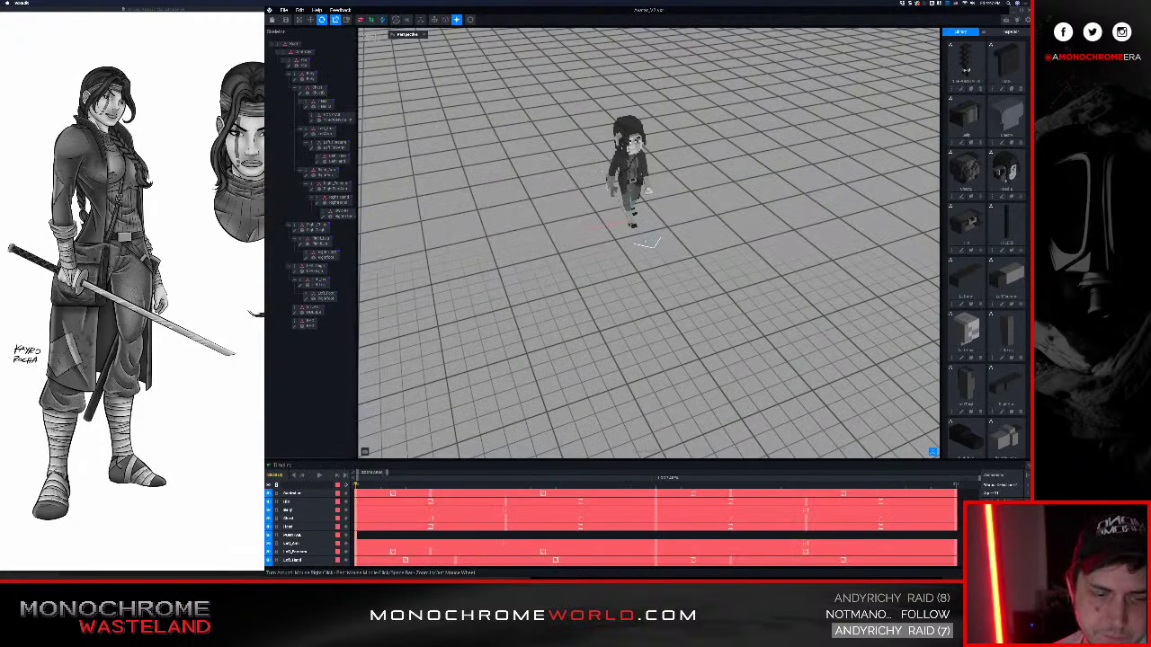
# Check the strap on the figure's front and back, and reopen the Chest's voxel model
pyautogui.moveTo(682, 195); pyautogui.dragTo(663, 250, button='middle')
pyautogui.scroll(10, 664, 250)
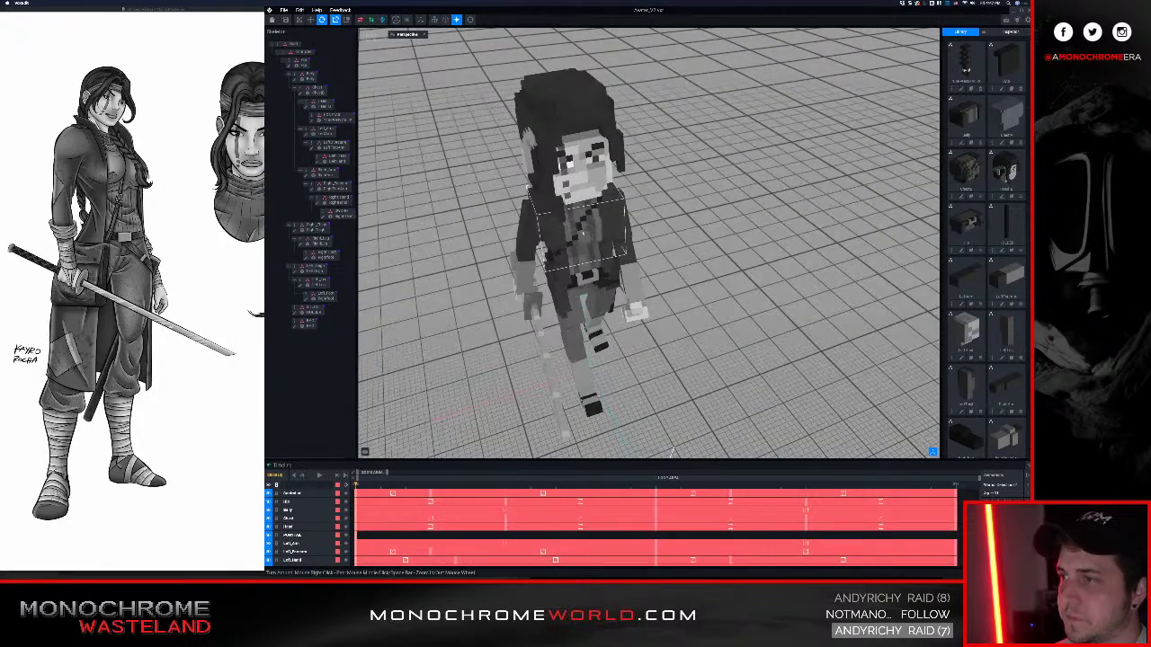
pyautogui.moveTo(432, 293); pyautogui.dragTo(557, 283, button='right')
pyautogui.click(549, 276)
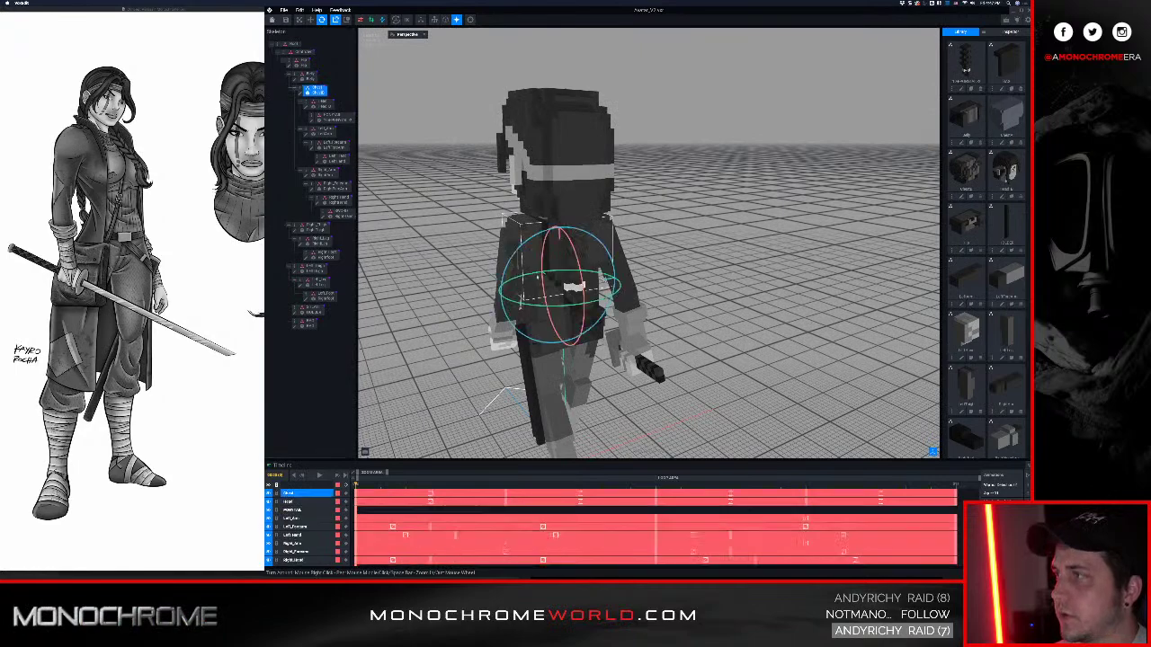
pyautogui.click(300, 93)
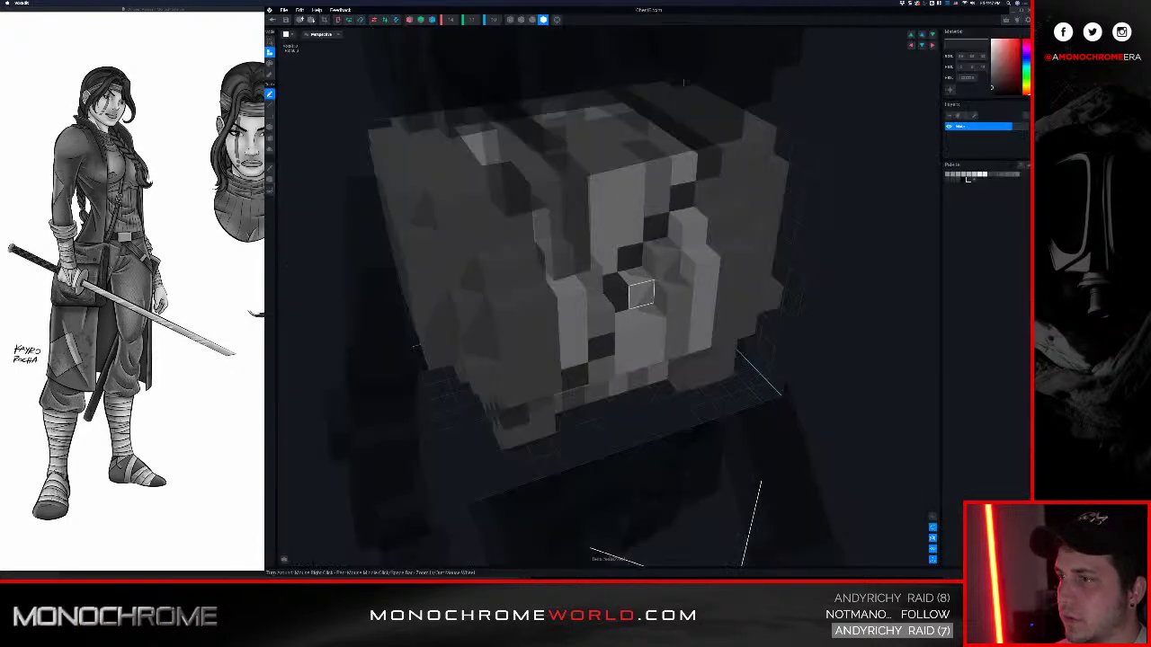
# Widen the strap along the lower part of the Chest's side with dark grey voxels
pyautogui.moveTo(641, 294); pyautogui.dragTo(620, 300, button='right')
pyautogui.moveTo(499, 293); pyautogui.dragTo(498, 290, button='right')
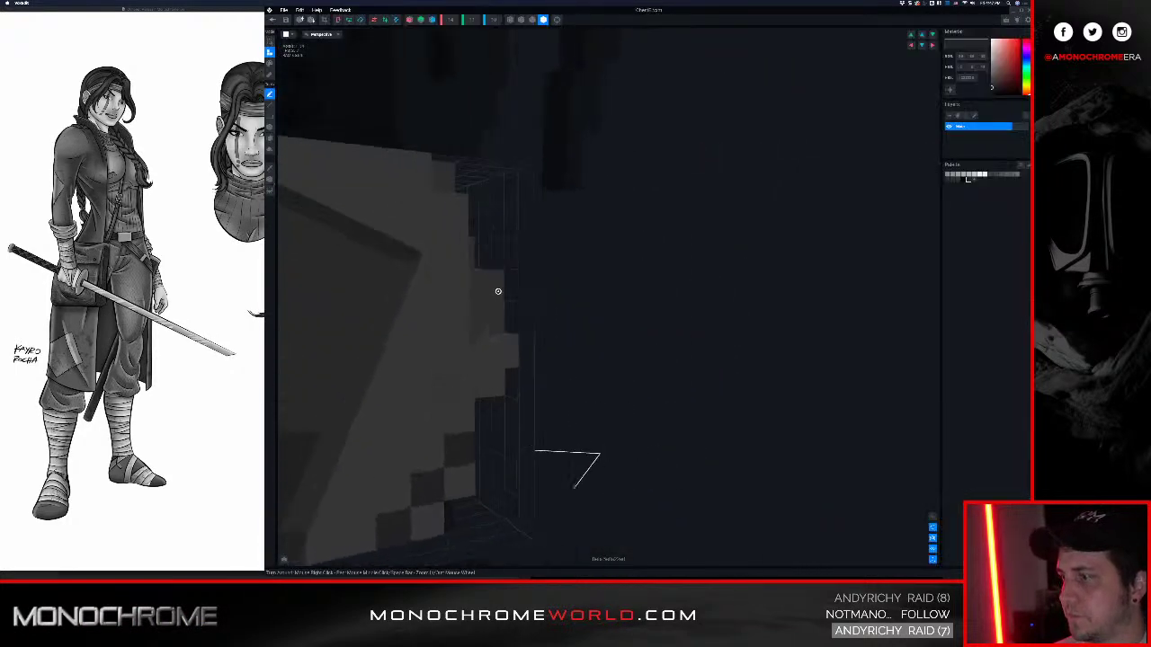
pyautogui.moveTo(284, 532); pyautogui.dragTo(380, 471, button='middle')
pyautogui.moveTo(380, 470); pyautogui.dragTo(383, 466, button='right')
pyautogui.moveTo(473, 476); pyautogui.dragTo(461, 406, button='middle')
pyautogui.moveTo(489, 419); pyautogui.dragTo(477, 396, button='right')
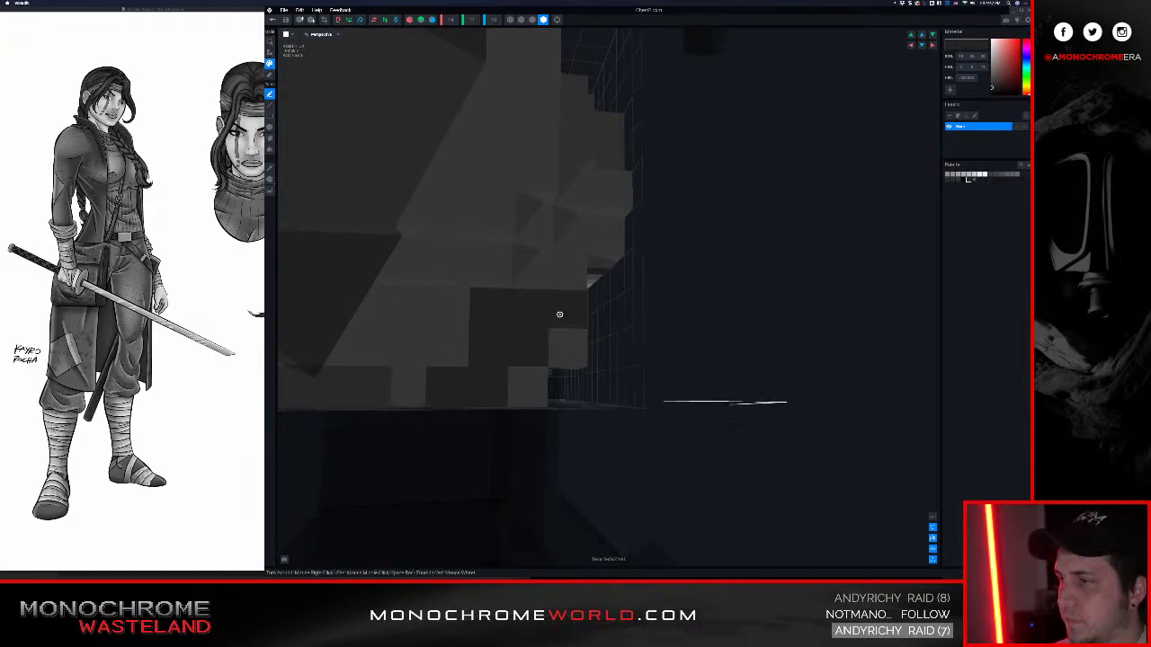
# Widen the strap diagonal across the Chest's front with dark grey, from the lower edge up to the shoulder
pyautogui.moveTo(559, 314); pyautogui.dragTo(746, 194, button='right')
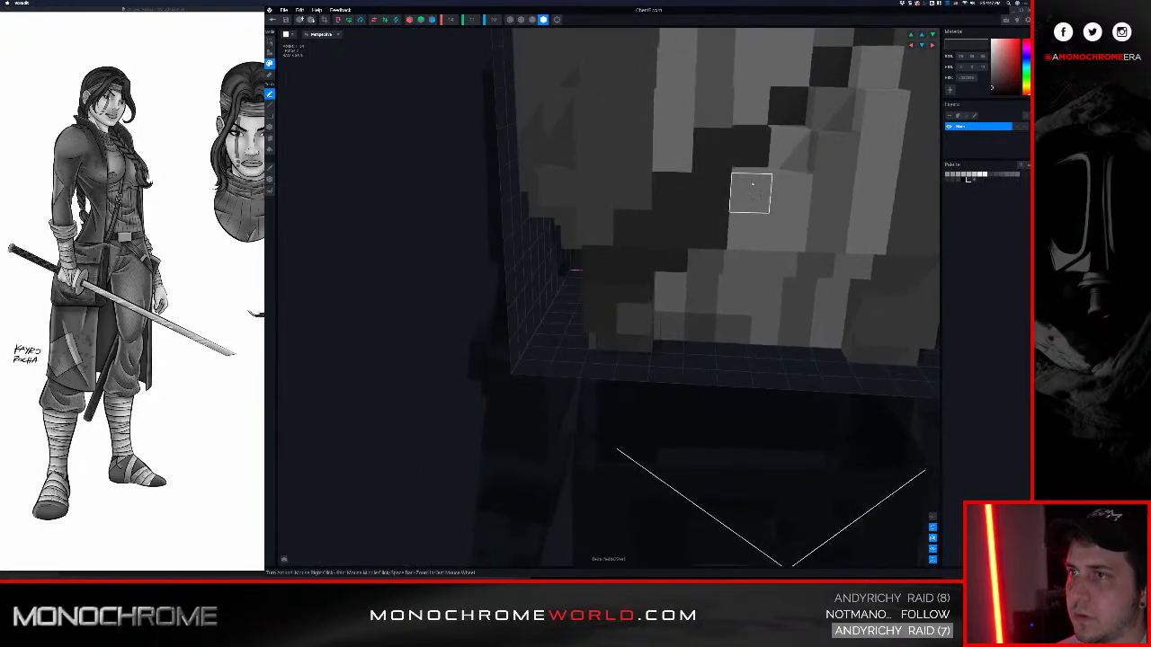
pyautogui.moveTo(786, 142); pyautogui.dragTo(744, 160, button='right')
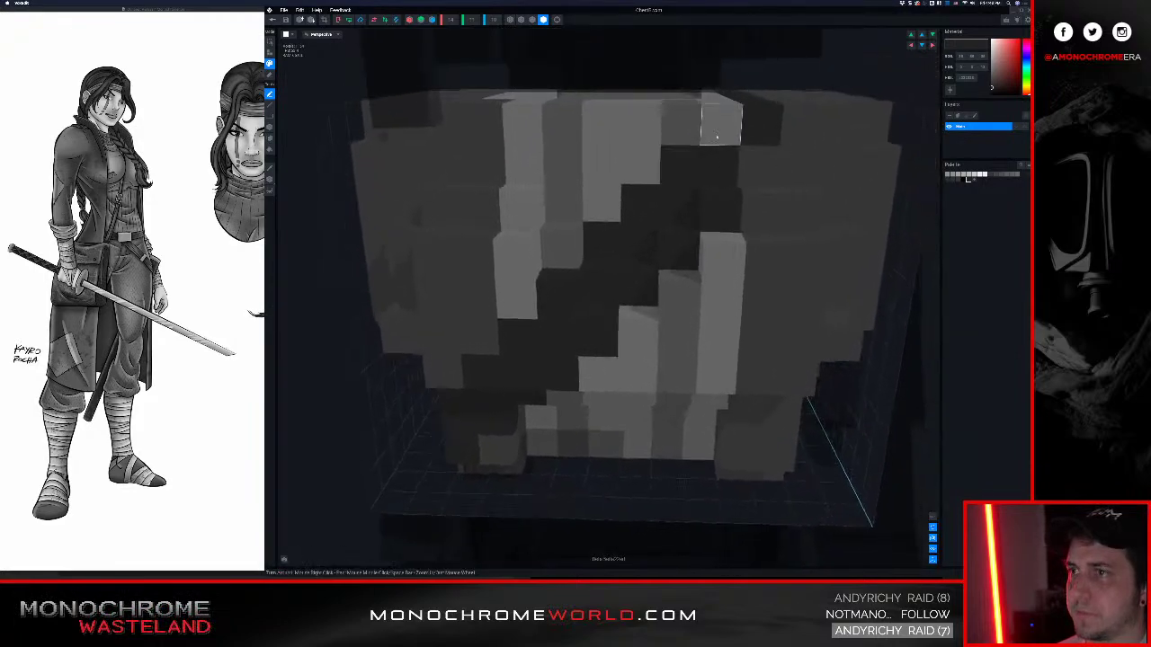
pyautogui.moveTo(721, 121); pyautogui.dragTo(758, 166)
# Continue the widened strap over the Chest's shoulder and down the back to the lower edge, and save the model
pyautogui.moveTo(796, 126)
pyautogui.mouseDown(button='right')
pyautogui.moveTo(742, 162)
pyautogui.moveTo(804, 162)
pyautogui.moveTo(733, 180)
pyautogui.mouseUp(button='right')
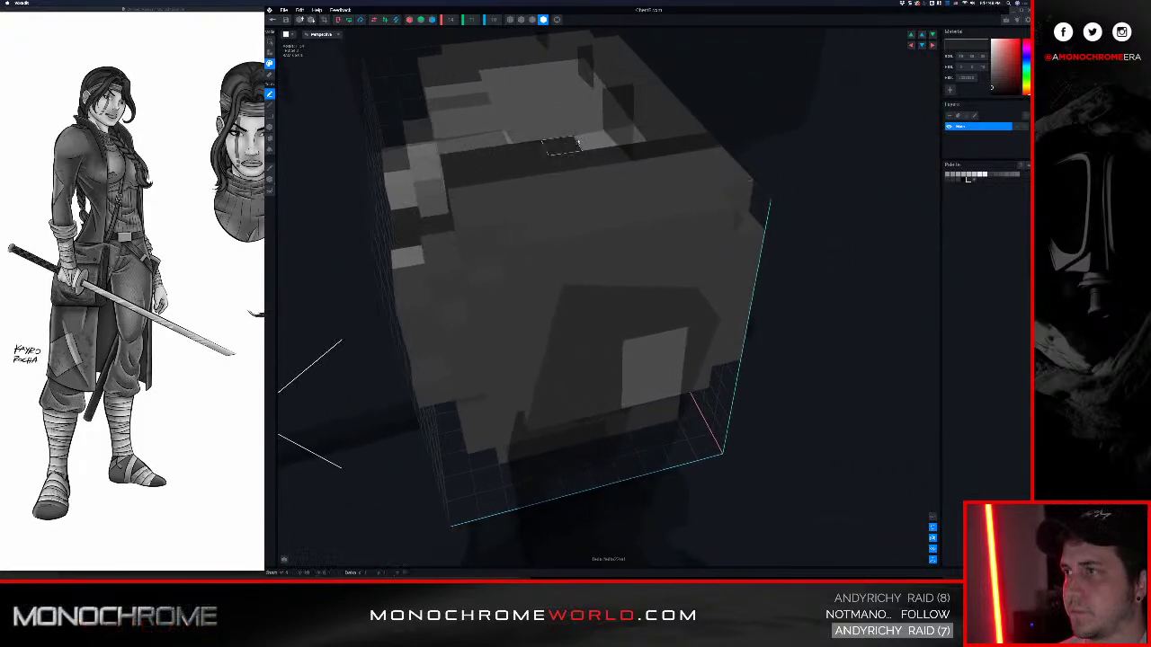
pyautogui.moveTo(678, 153); pyautogui.dragTo(696, 200, button='right')
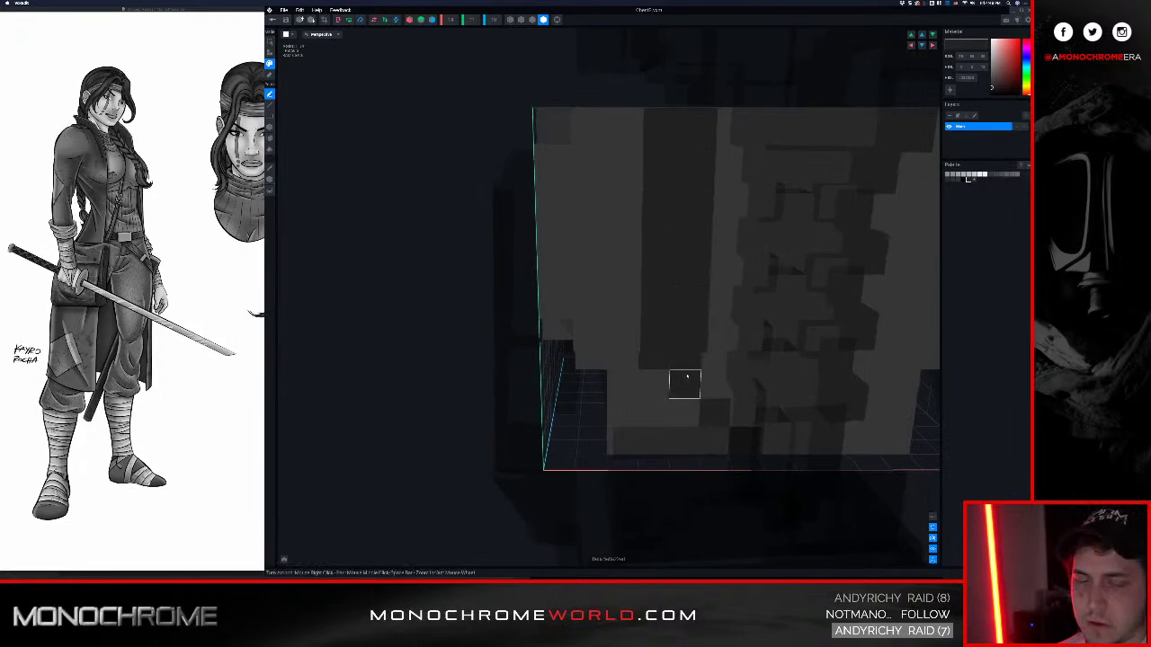
pyautogui.moveTo(687, 375); pyautogui.dragTo(719, 388, button='right')
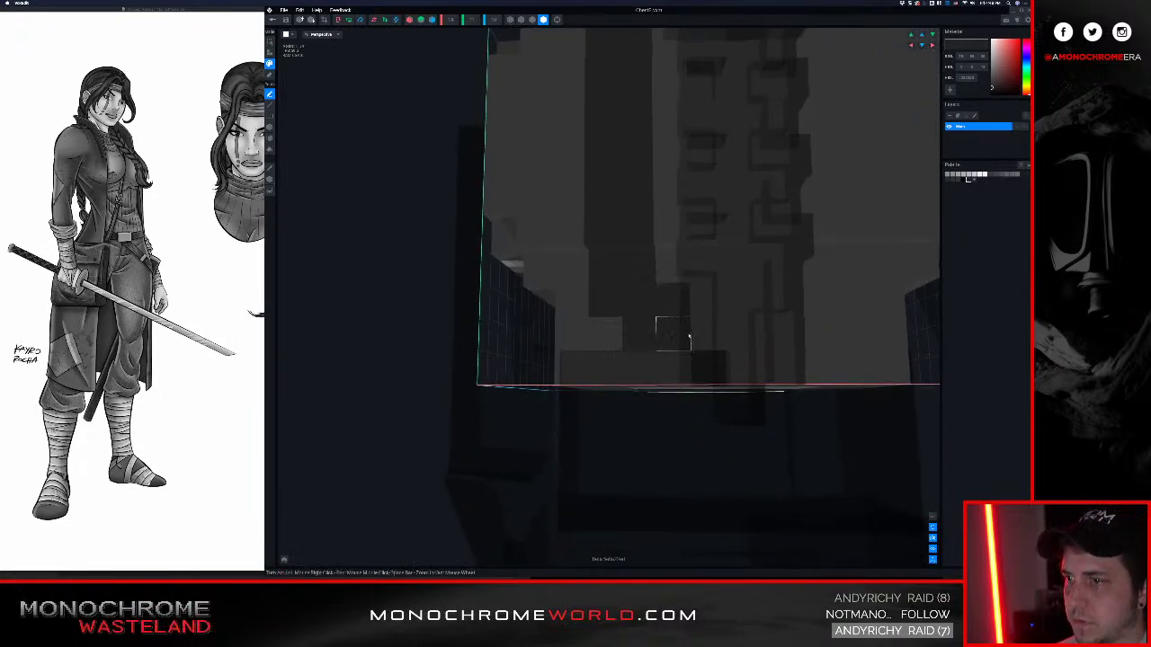
pyautogui.moveTo(712, 356); pyautogui.dragTo(534, 285, button='right')
pyautogui.moveTo(418, 252); pyautogui.dragTo(473, 252, button='middle')
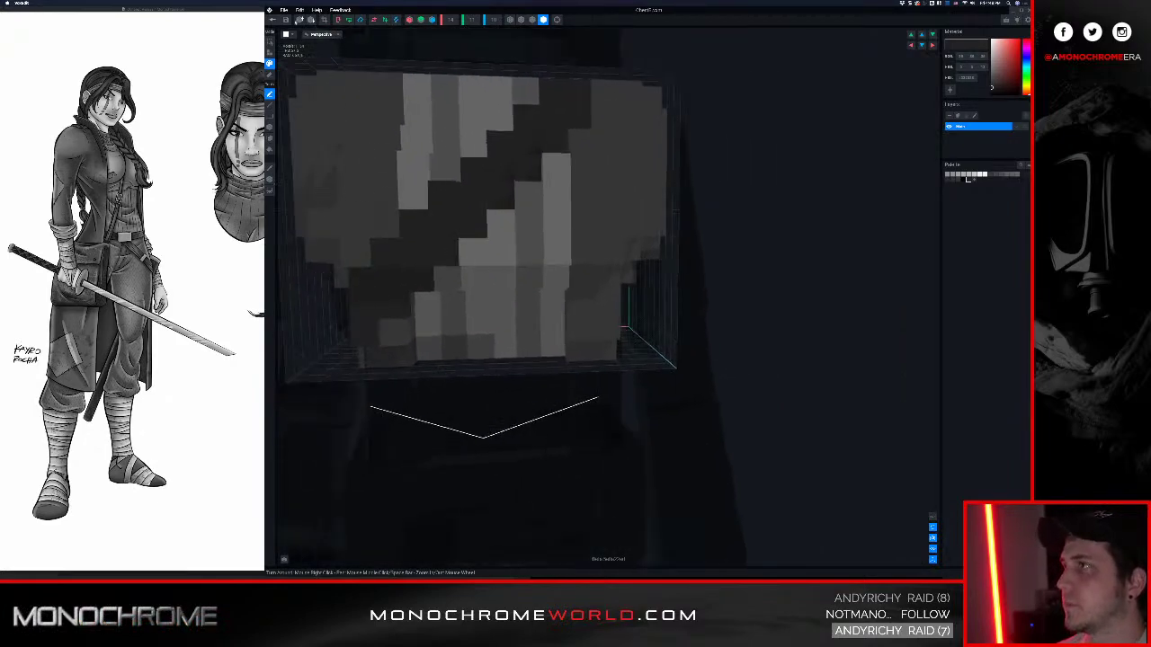
pyautogui.click(274, 20)
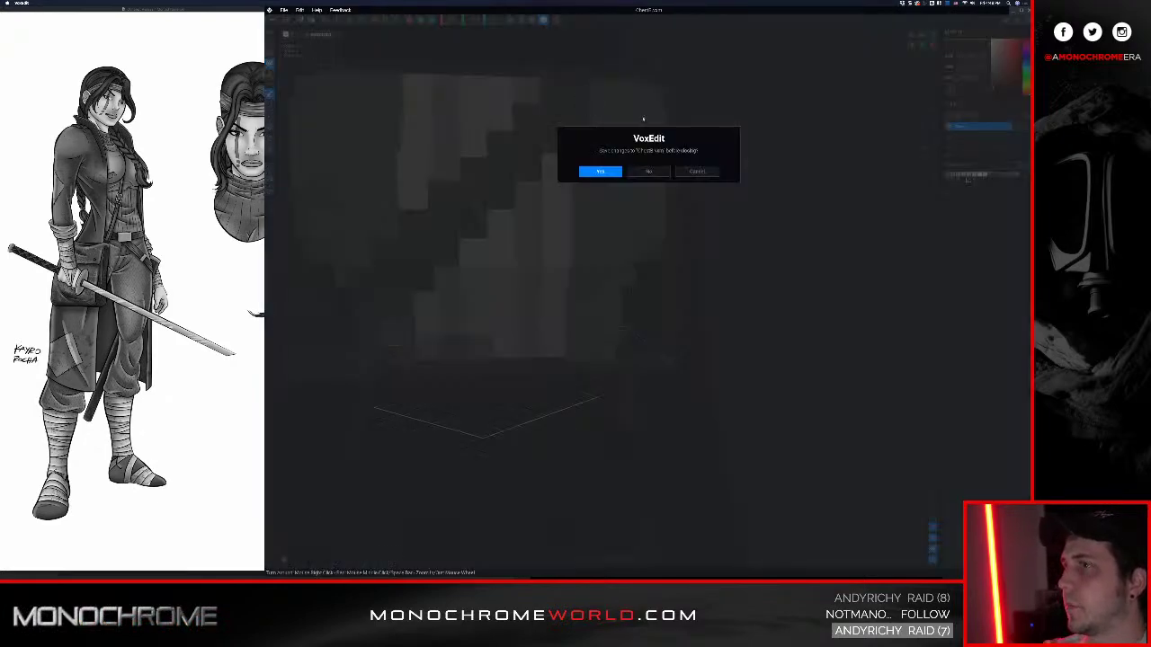
pyautogui.click(601, 170)
# Examine the widened strap on the figure from the side and back while the animation plays
pyautogui.moveTo(637, 164); pyautogui.dragTo(655, 227, button='middle')
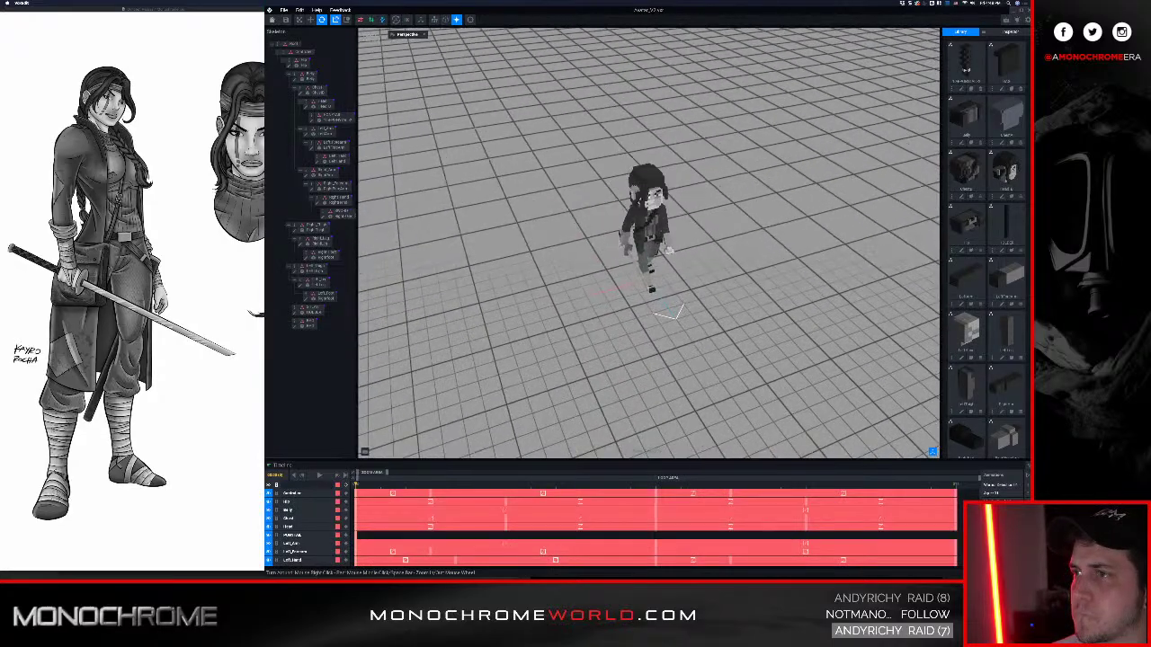
pyautogui.scroll(5, 655, 227)
pyautogui.moveTo(749, 290); pyautogui.dragTo(681, 289, button='right')
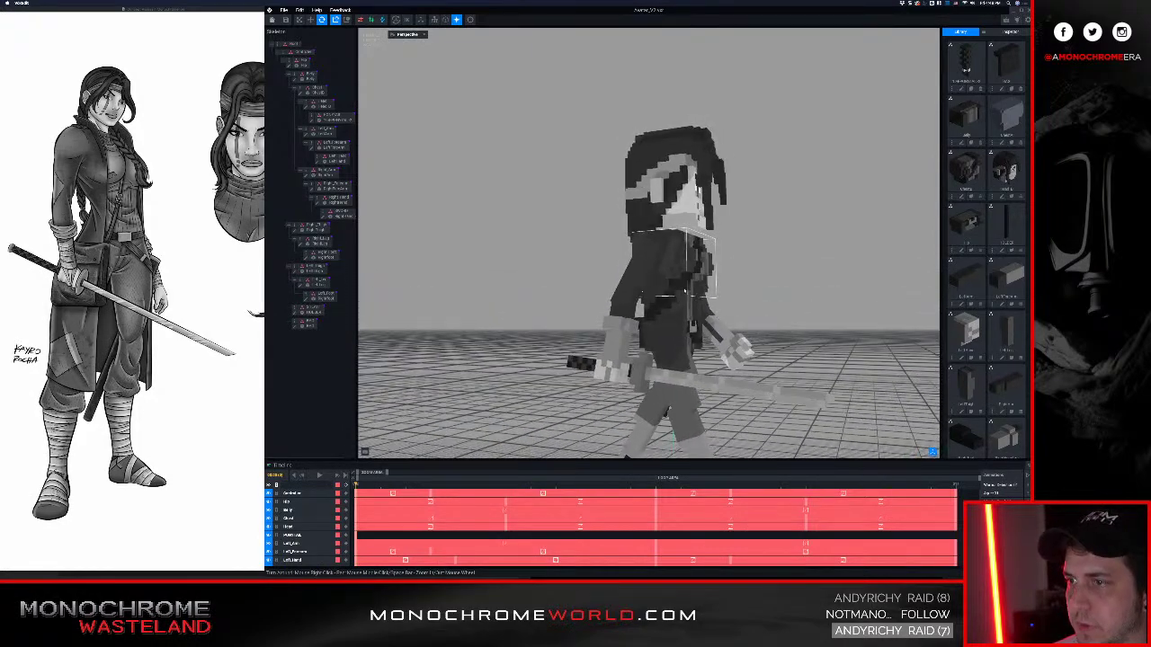
pyautogui.scroll(5, 672, 313)
pyautogui.press('space')
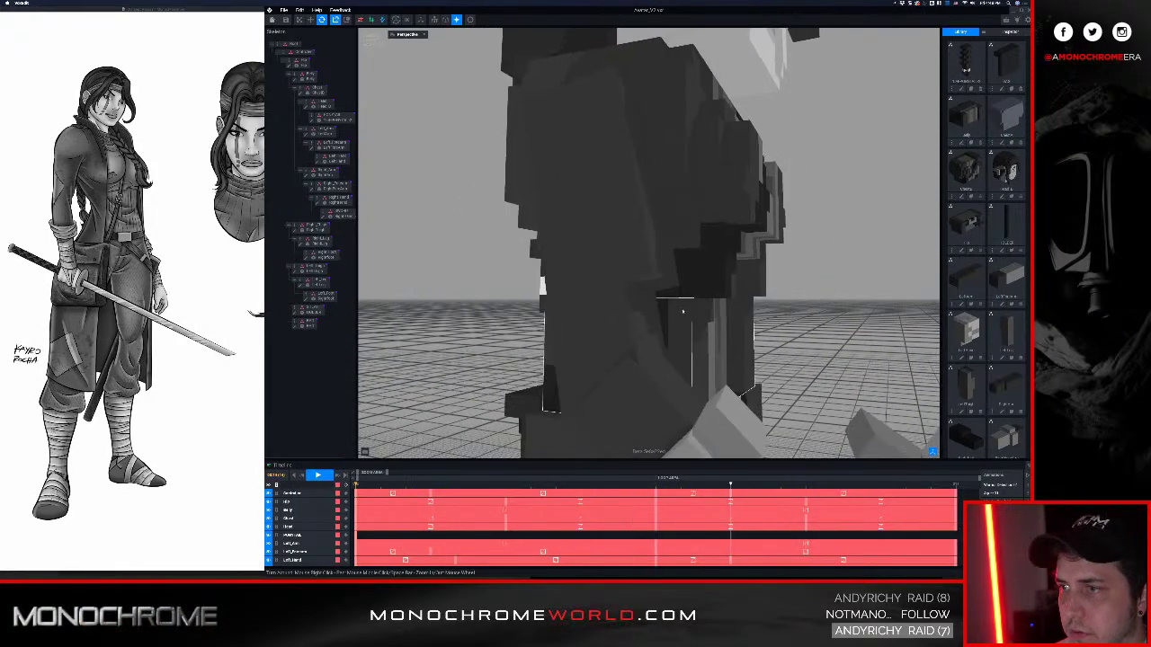
pyautogui.moveTo(689, 272); pyautogui.dragTo(595, 345, button='right')
pyautogui.scroll(-5, 713, 302)
pyautogui.scroll(4, 667, 310)
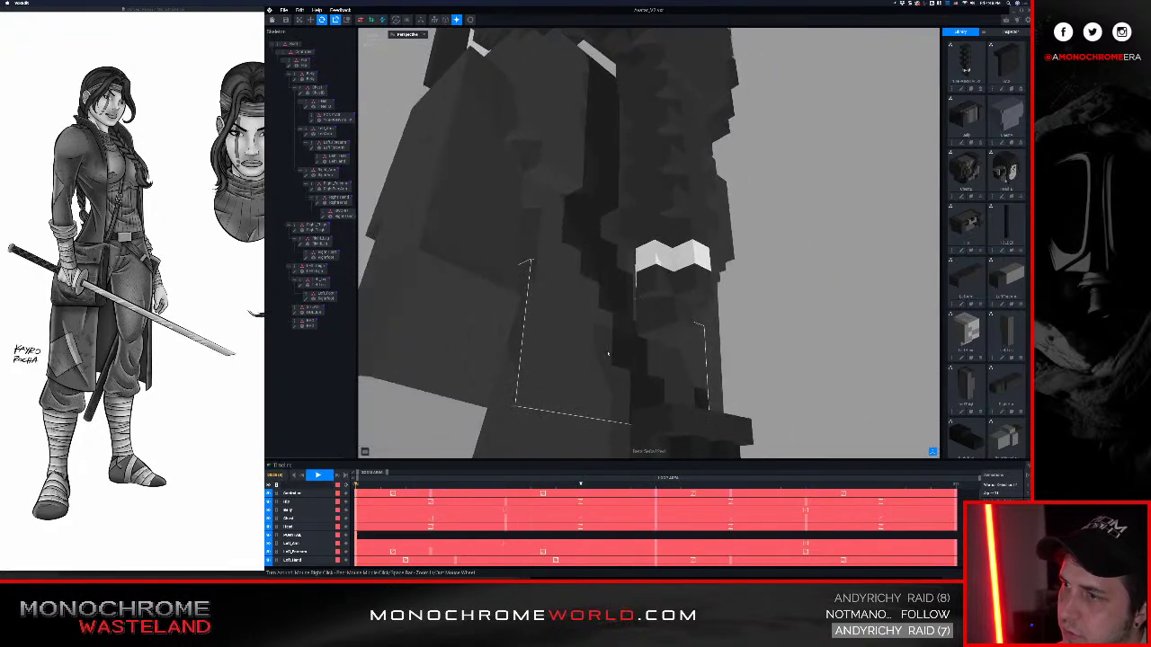
# Touch up the strap's dark grey stepped edge on the back and side of the Body model, and save it
pyautogui.click(606, 355)
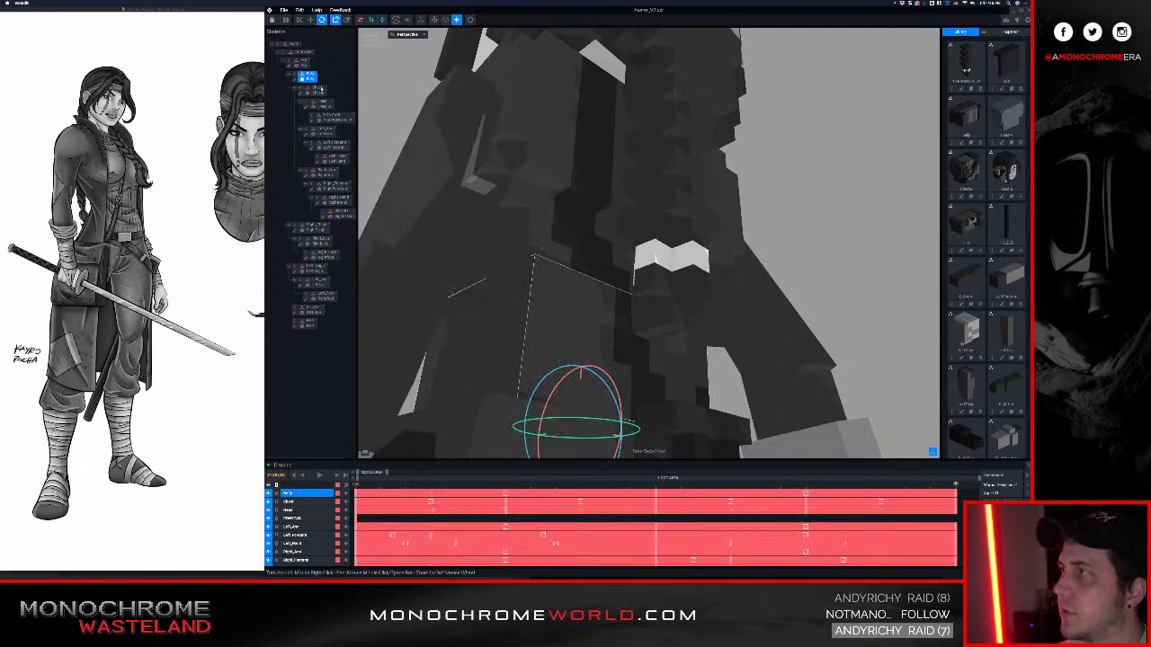
pyautogui.click(294, 81)
pyautogui.moveTo(465, 236); pyautogui.dragTo(440, 313, button='right')
pyautogui.moveTo(440, 313); pyautogui.dragTo(509, 308, button='middle')
pyautogui.moveTo(512, 308); pyautogui.dragTo(647, 306, button='right')
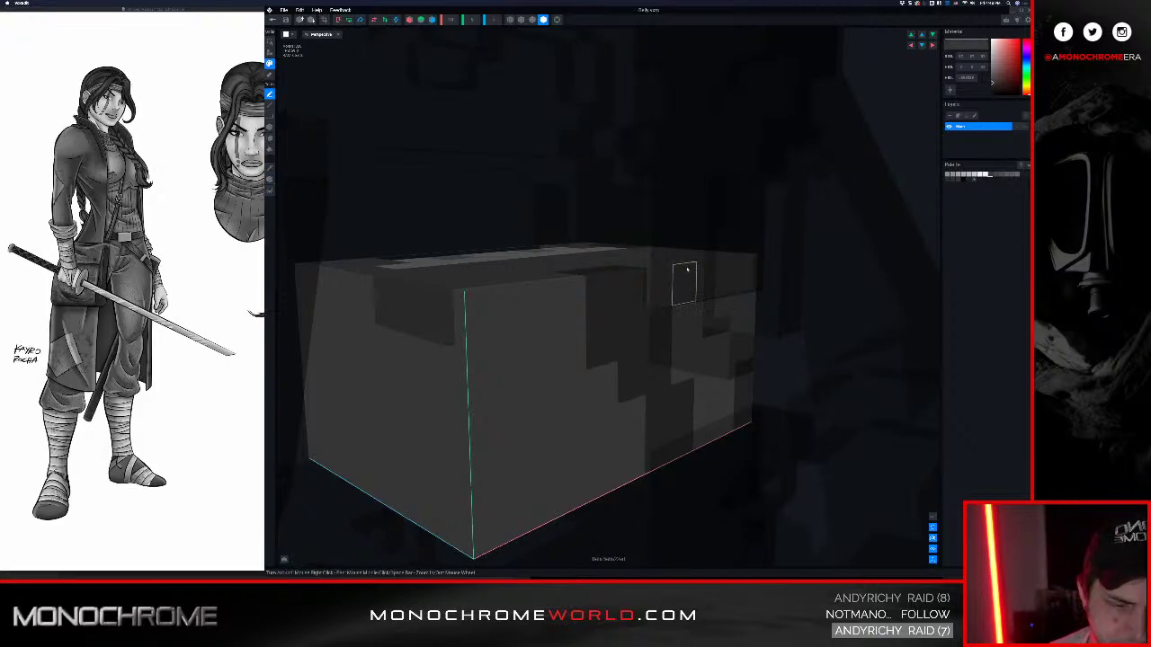
pyautogui.moveTo(686, 271); pyautogui.dragTo(686, 283, button='right')
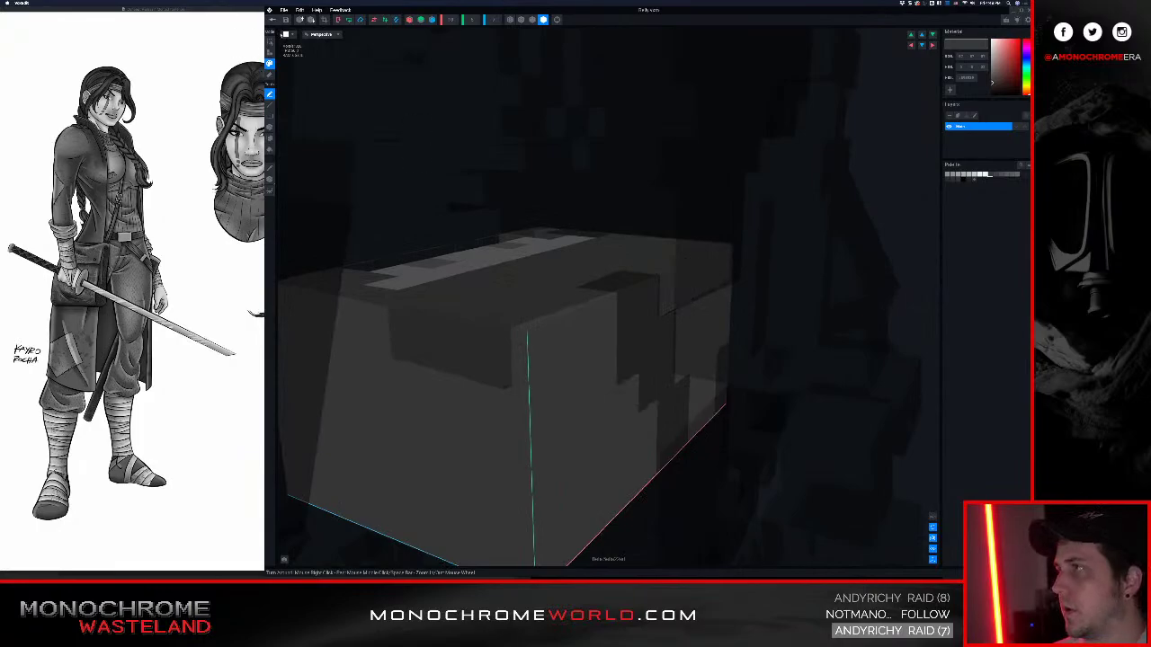
pyautogui.click(273, 20)
pyautogui.click(601, 172)
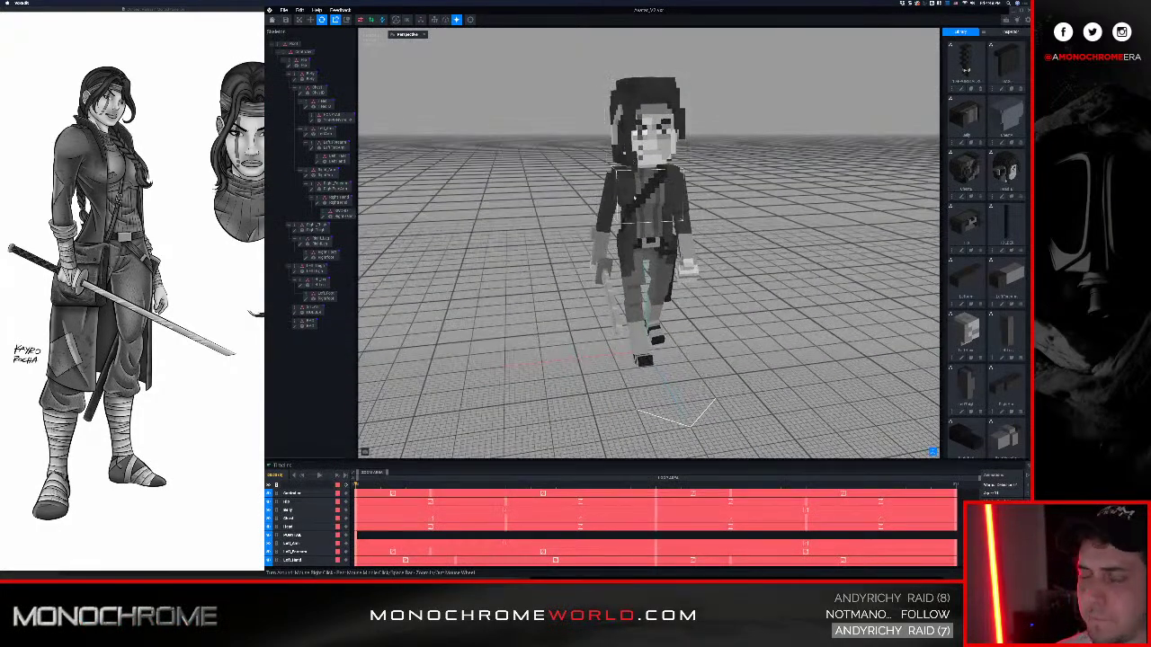
# Extend the strap's stepped dark grey lower end on the side of the Chest down to its bottom edge, and save the model
pyautogui.moveTo(633, 222); pyautogui.dragTo(634, 222, button='right')
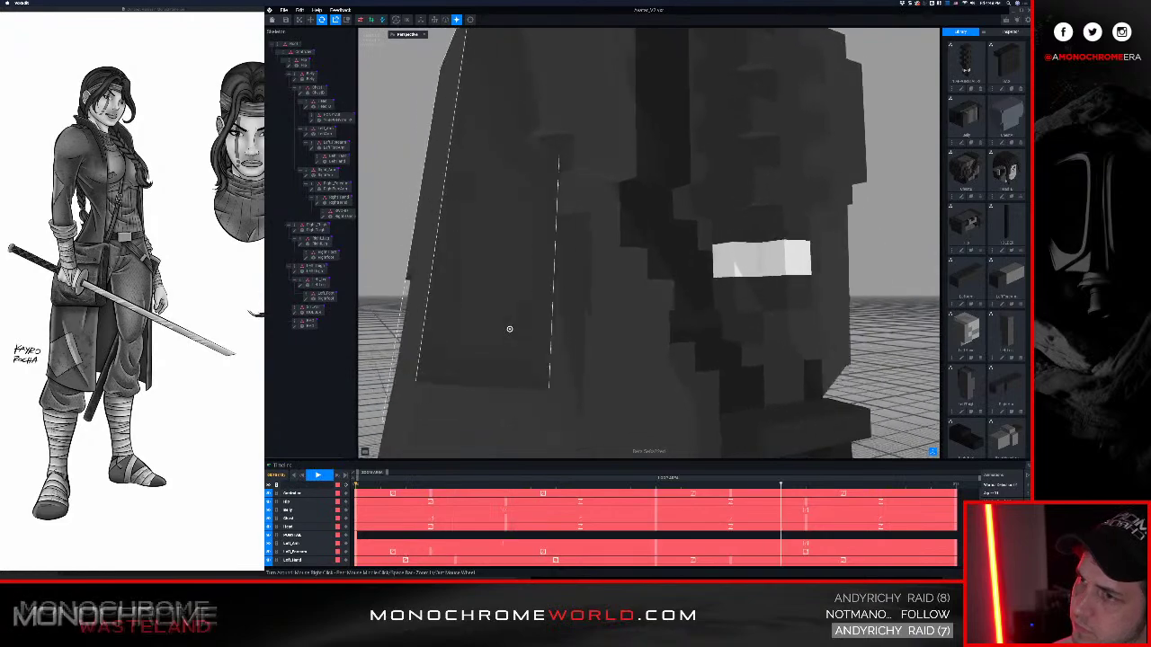
pyautogui.scroll(-3, 605, 318)
pyautogui.moveTo(605, 319); pyautogui.dragTo(613, 328)
pyautogui.moveTo(613, 328); pyautogui.dragTo(598, 293, button='right')
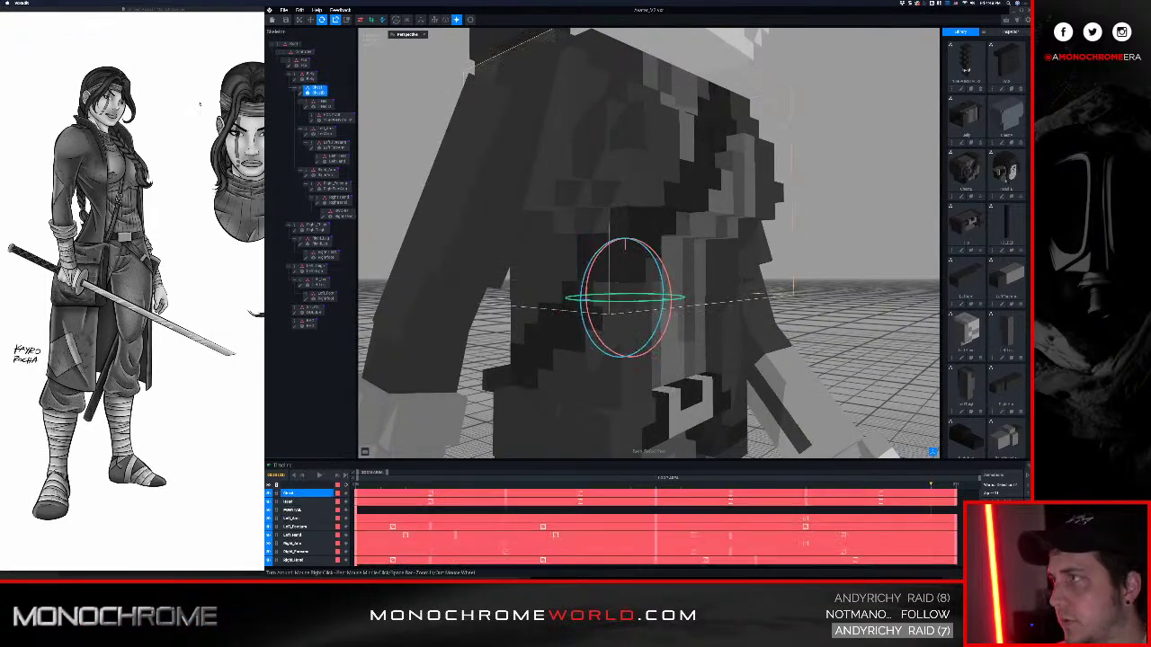
pyautogui.click(299, 94)
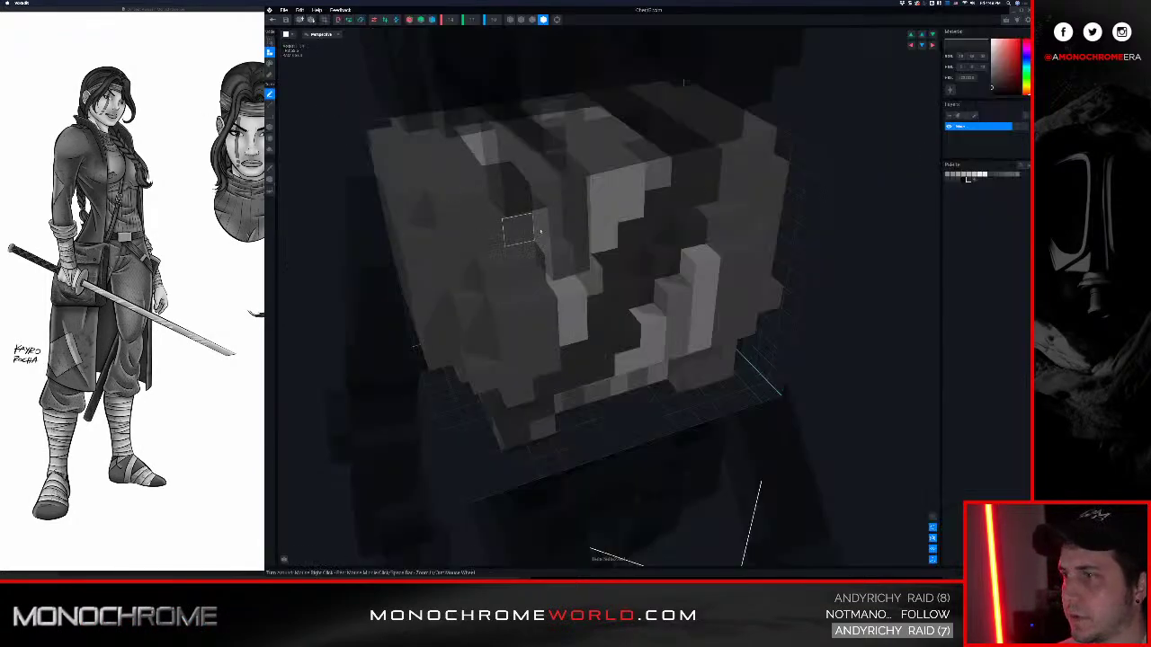
pyautogui.moveTo(604, 239); pyautogui.dragTo(607, 238, button='right')
pyautogui.moveTo(544, 370); pyautogui.dragTo(479, 456, button='right')
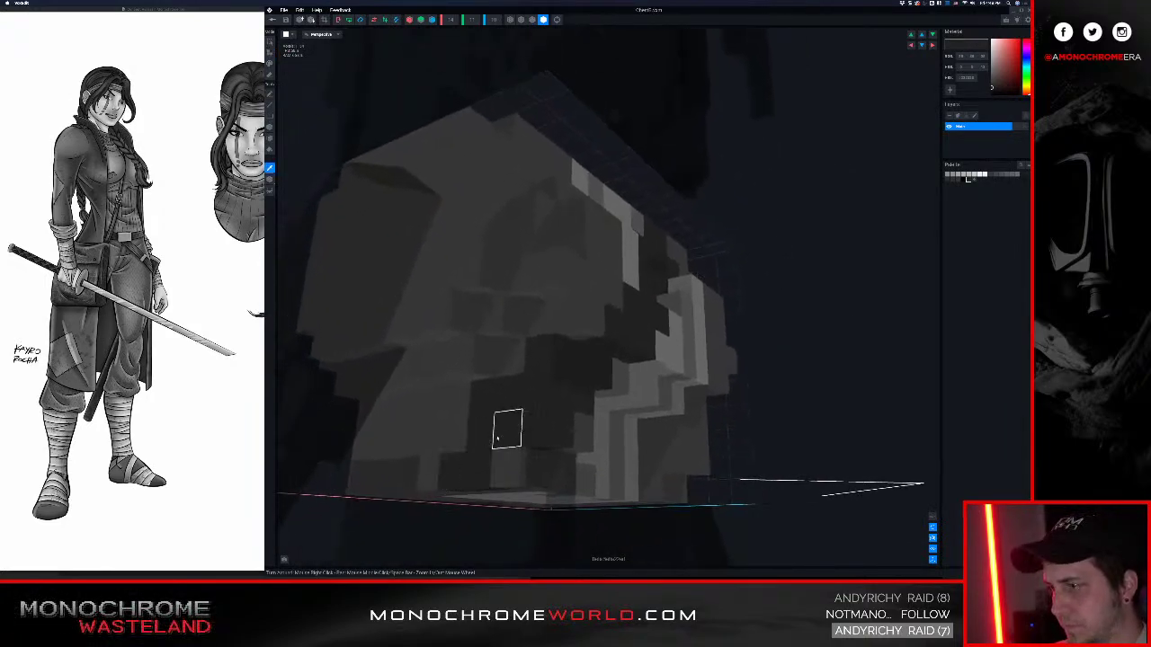
pyautogui.scroll(3, 478, 429)
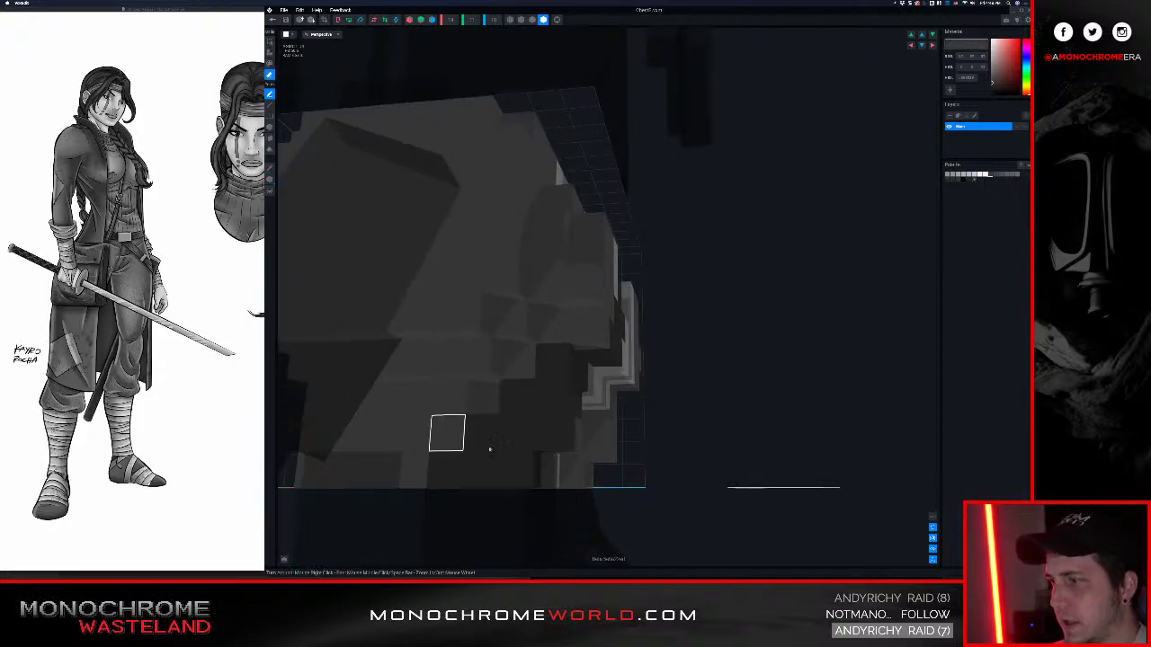
pyautogui.moveTo(490, 450); pyautogui.dragTo(550, 434, button='right')
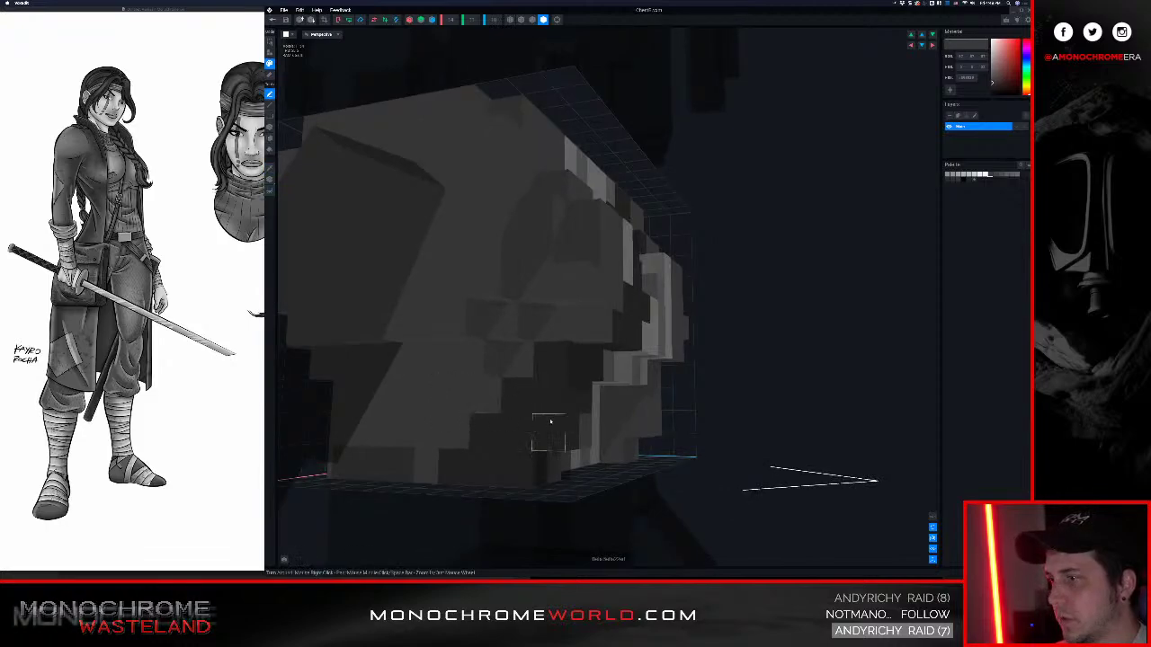
pyautogui.moveTo(550, 421); pyautogui.dragTo(550, 439, button='right')
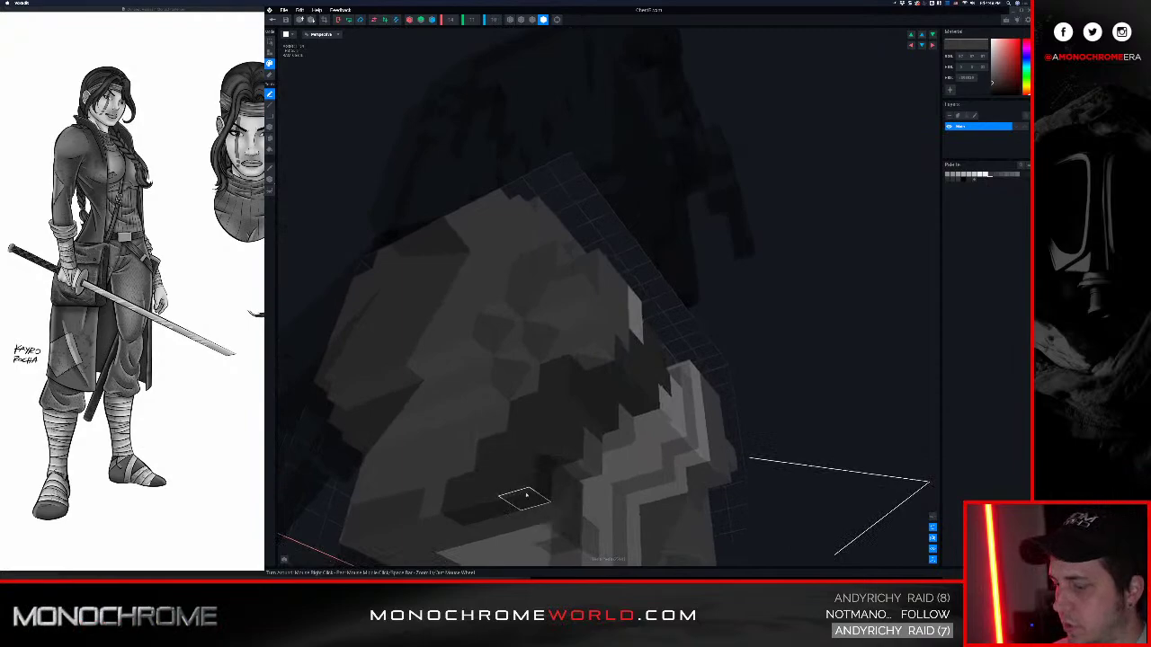
pyautogui.click(273, 20)
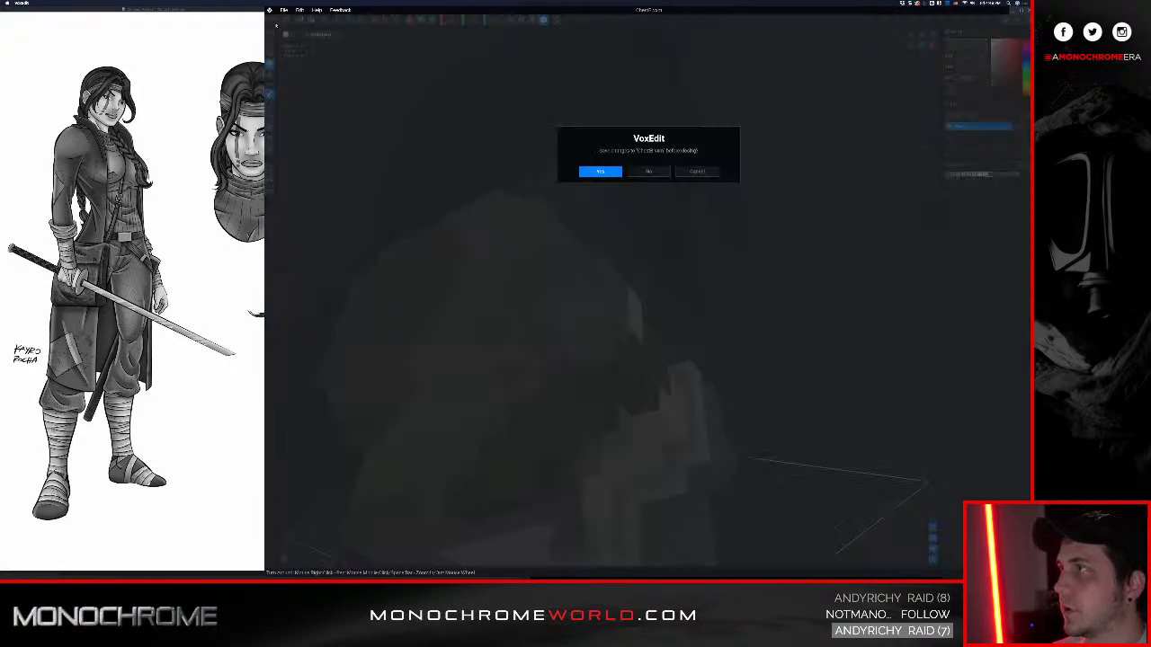
pyautogui.click(598, 172)
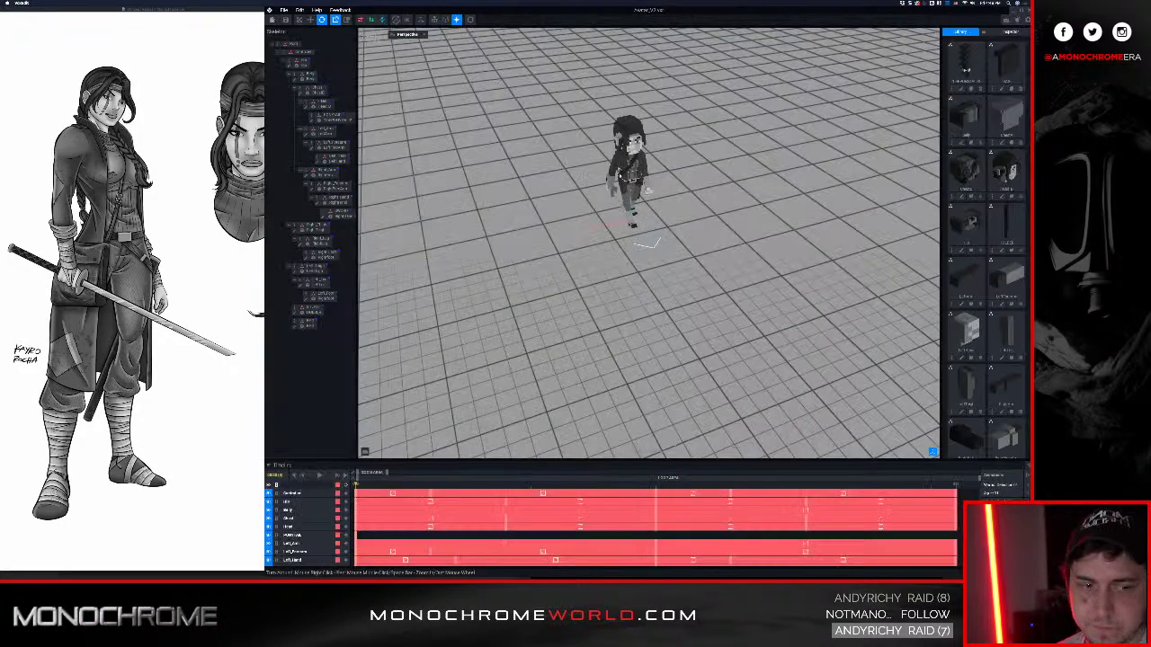
# Examine the strap's transition between the Chest and Body on the animated figure from the front and side
pyautogui.scroll(5, 631, 222)
pyautogui.moveTo(631, 221); pyautogui.dragTo(629, 296, button='middle')
pyautogui.scroll(3, 629, 297)
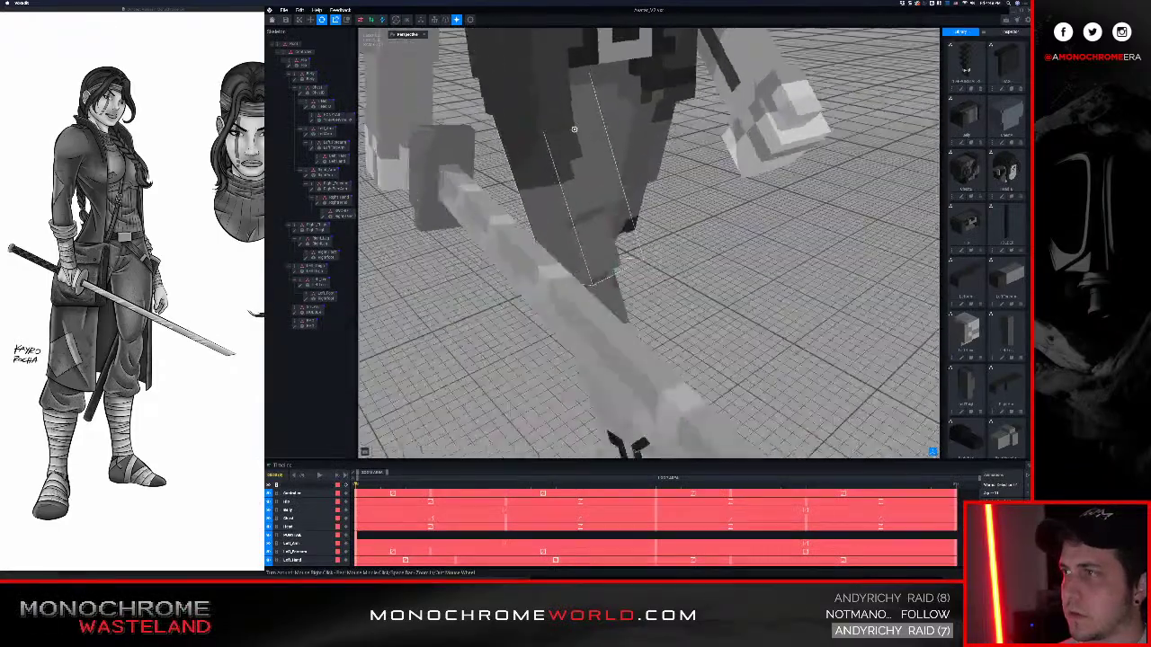
pyautogui.moveTo(629, 297); pyautogui.dragTo(593, 269, button='right')
pyautogui.moveTo(593, 180); pyautogui.dragTo(597, 346, button='middle')
pyautogui.moveTo(597, 346); pyautogui.dragTo(544, 186, button='right')
pyautogui.press('space')
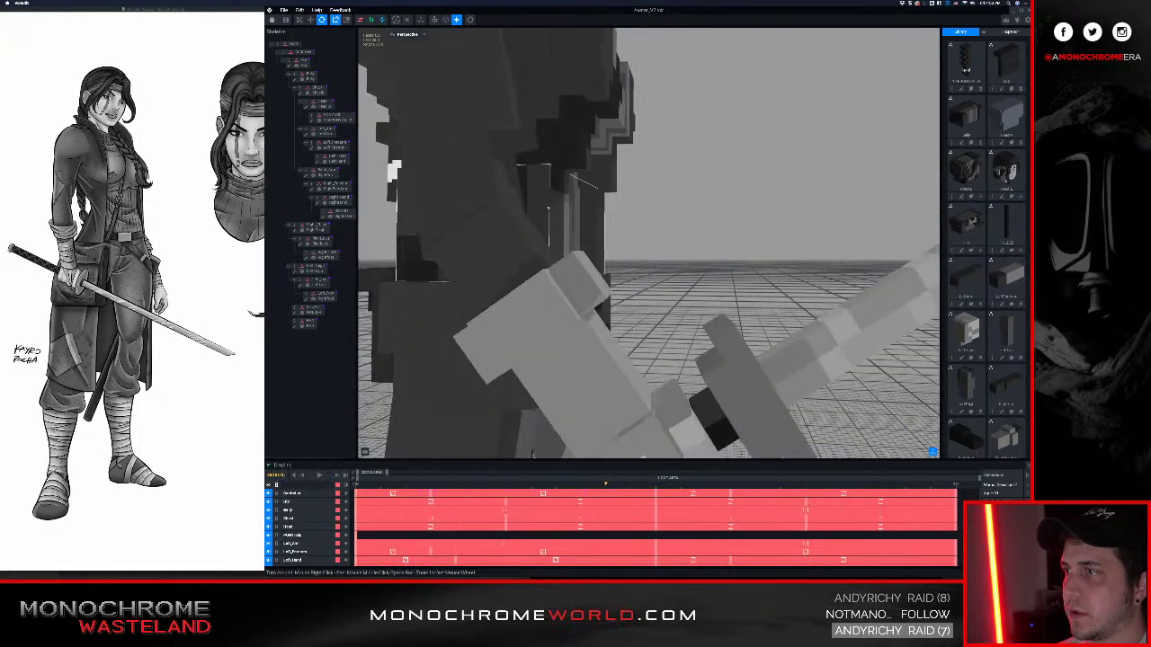
pyautogui.press('space')
# Recolour the outer border of the Body's underside to the dark coat grey, and save the Body model
pyautogui.click(548, 213)
pyautogui.click(295, 79)
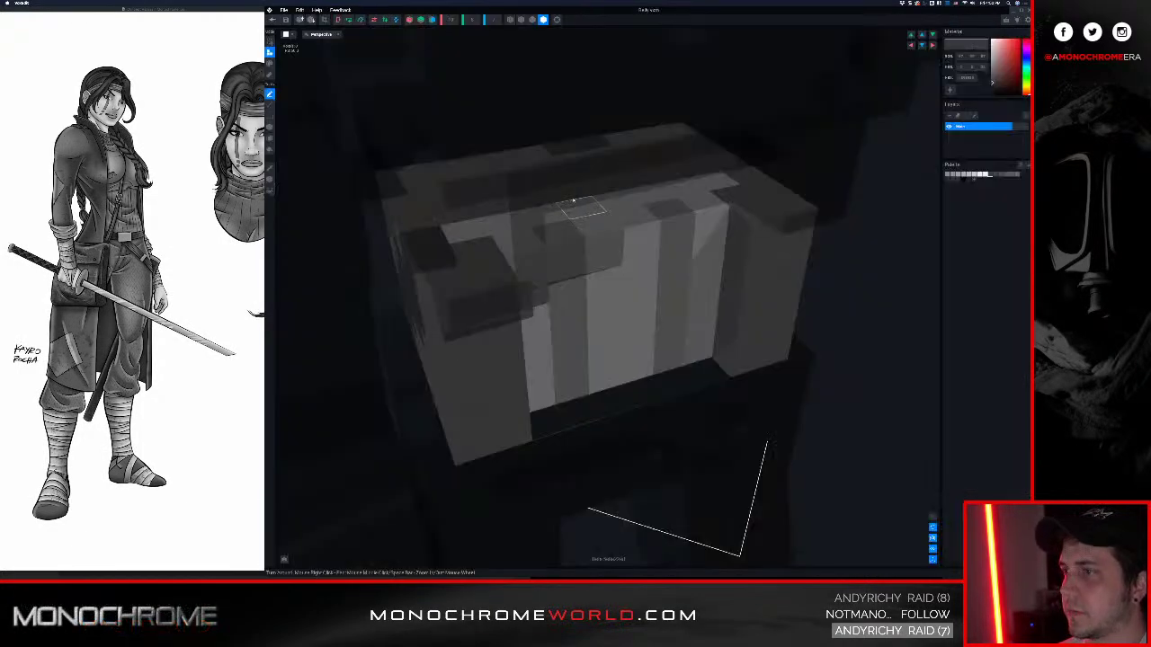
pyautogui.moveTo(477, 266); pyautogui.dragTo(498, 276, button='right')
pyautogui.moveTo(415, 329); pyautogui.dragTo(536, 507, button='right')
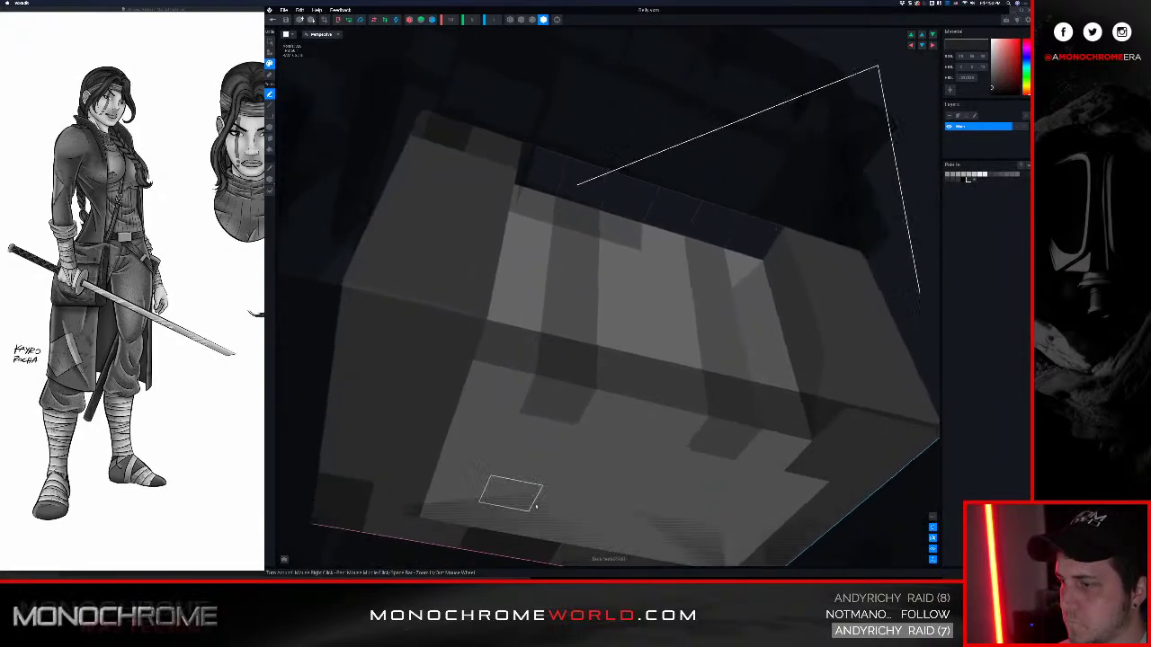
pyautogui.moveTo(649, 506); pyautogui.dragTo(597, 531, button='right')
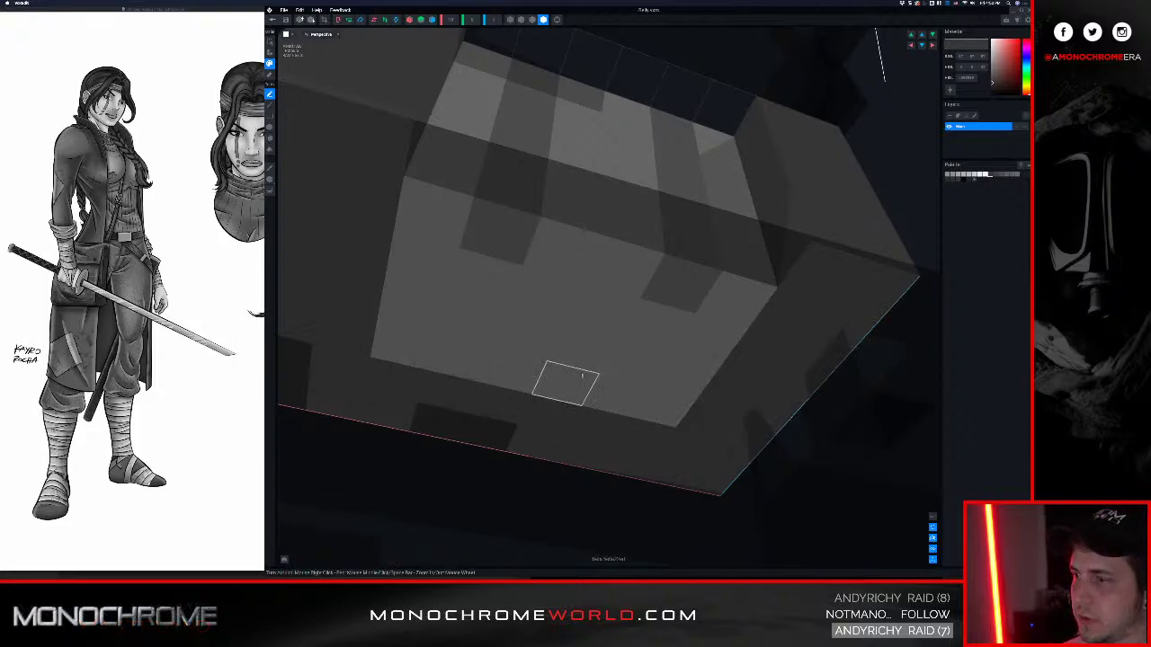
pyautogui.moveTo(610, 368); pyautogui.dragTo(602, 325, button='right')
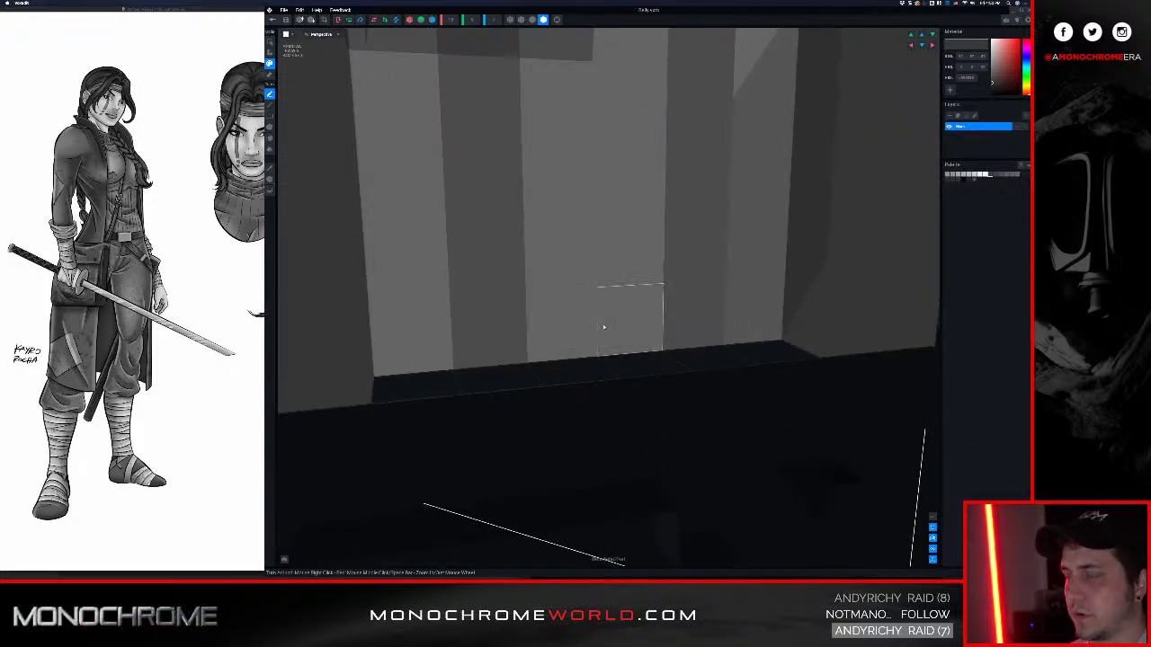
pyautogui.scroll(-3, 604, 326)
pyautogui.scroll(-4, 612, 319)
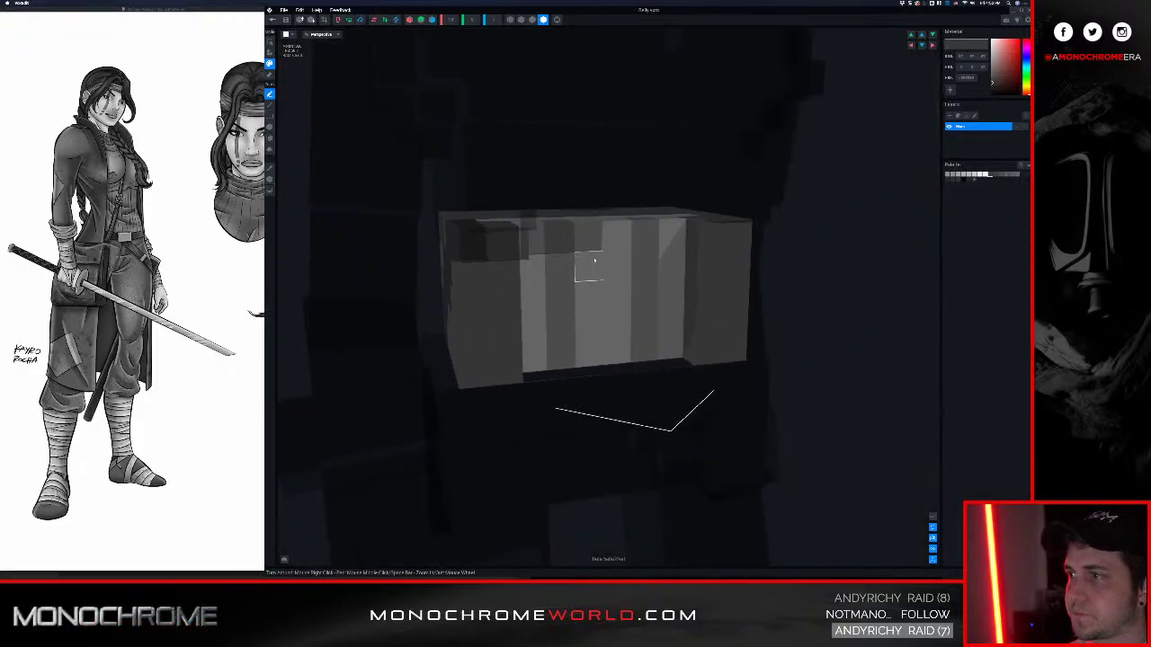
pyautogui.moveTo(596, 263); pyautogui.dragTo(595, 262, button='right')
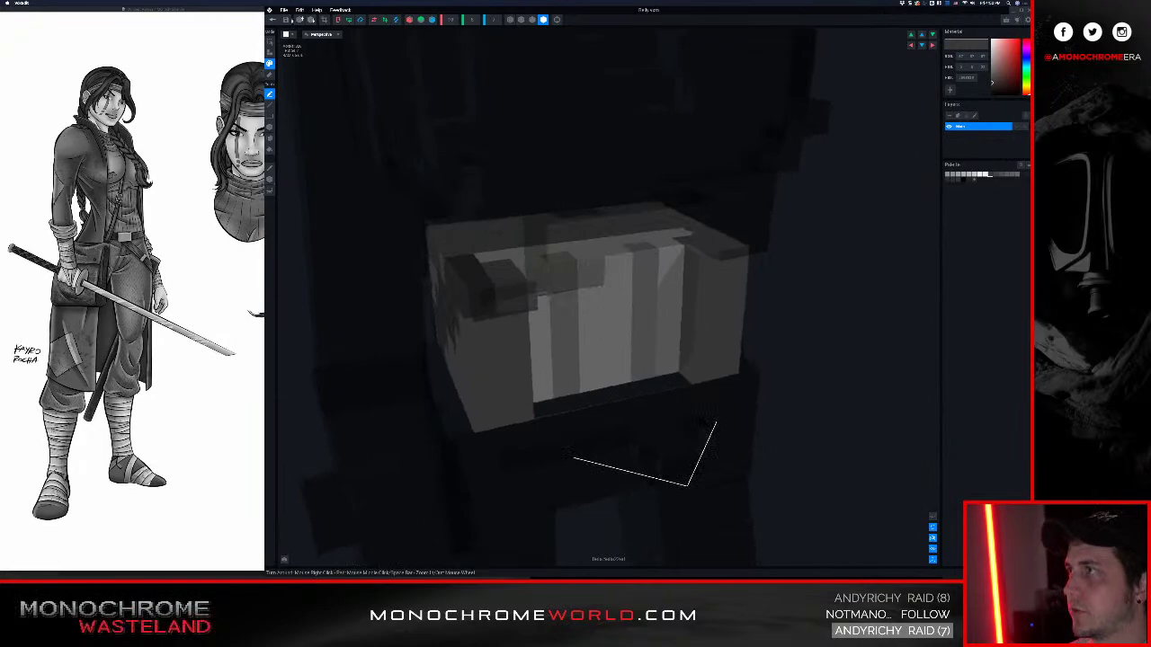
pyautogui.click(273, 18)
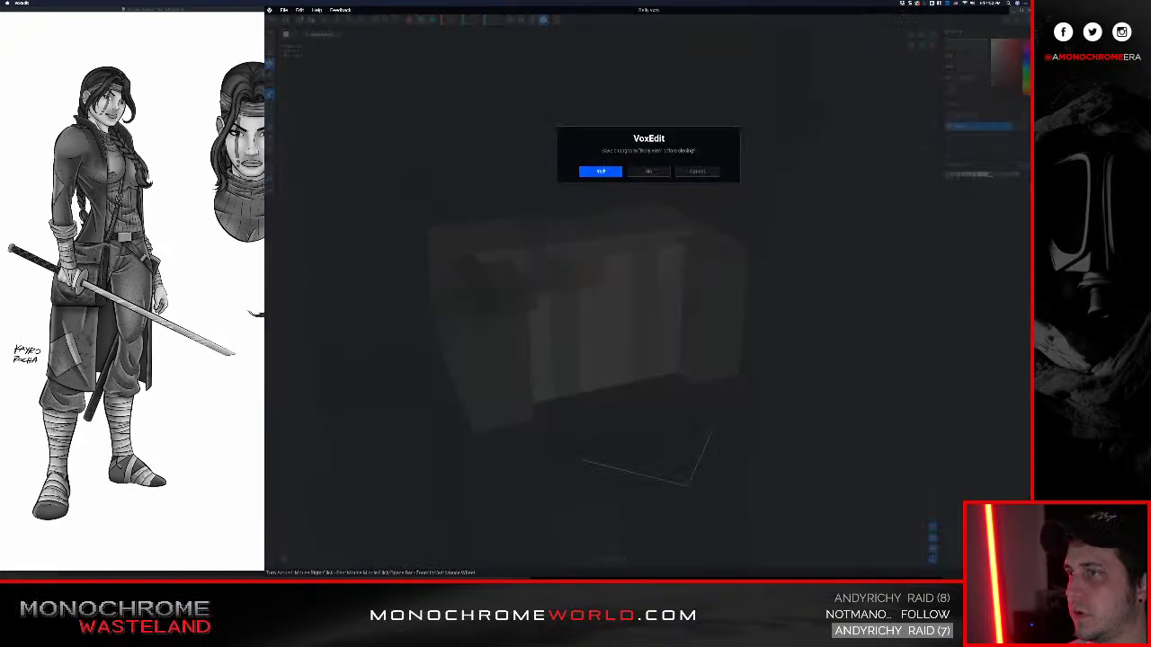
pyautogui.click(603, 171)
# Retouch the dark voxel patch on the side of the Hip in the surrounding coat grey, and save the Hip model
pyautogui.moveTo(639, 164); pyautogui.dragTo(618, 212, button='middle')
pyautogui.scroll(5, 619, 216)
pyautogui.moveTo(622, 256); pyautogui.dragTo(607, 197, button='right')
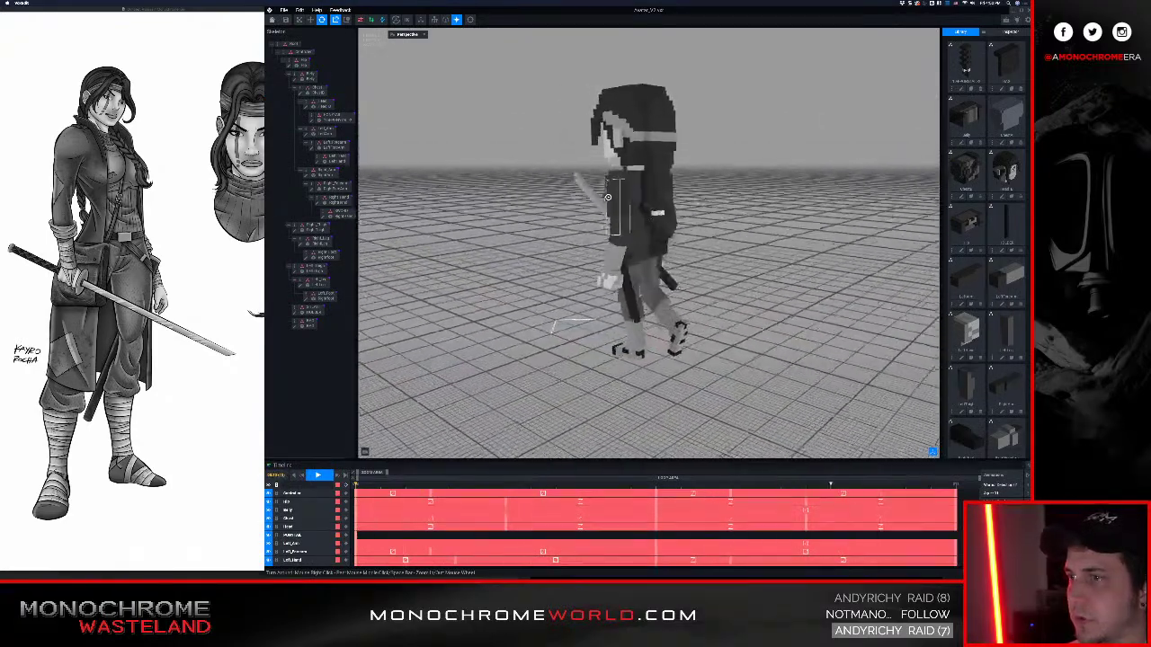
pyautogui.scroll(6, 608, 197)
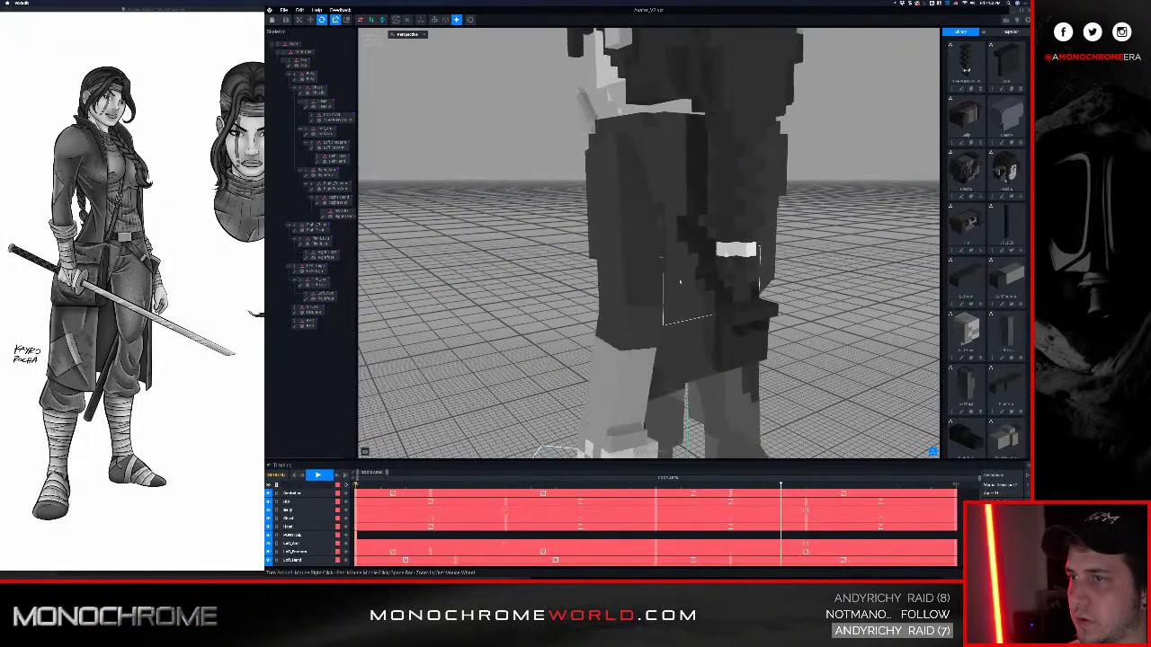
pyautogui.moveTo(690, 261); pyautogui.dragTo(690, 262, button='right')
pyautogui.moveTo(693, 316); pyautogui.dragTo(691, 314, button='right')
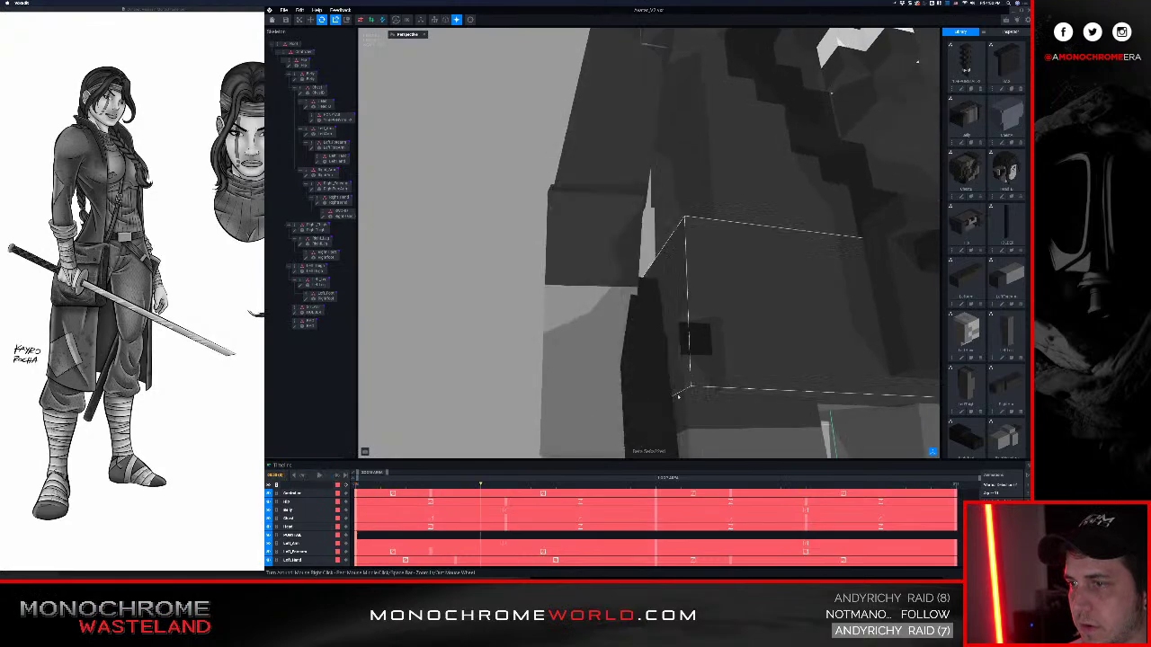
pyautogui.click(691, 338)
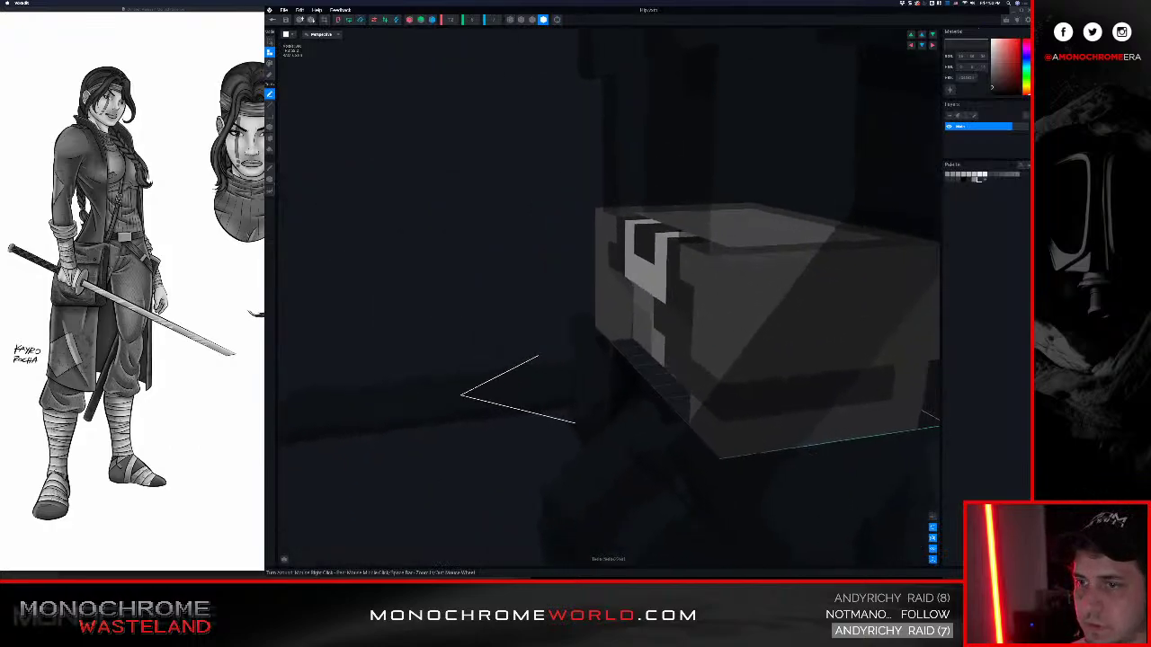
pyautogui.moveTo(913, 346)
pyautogui.mouseDown(button='right')
pyautogui.moveTo(840, 319)
pyautogui.moveTo(855, 291)
pyautogui.mouseUp(button='right')
pyautogui.click(273, 20)
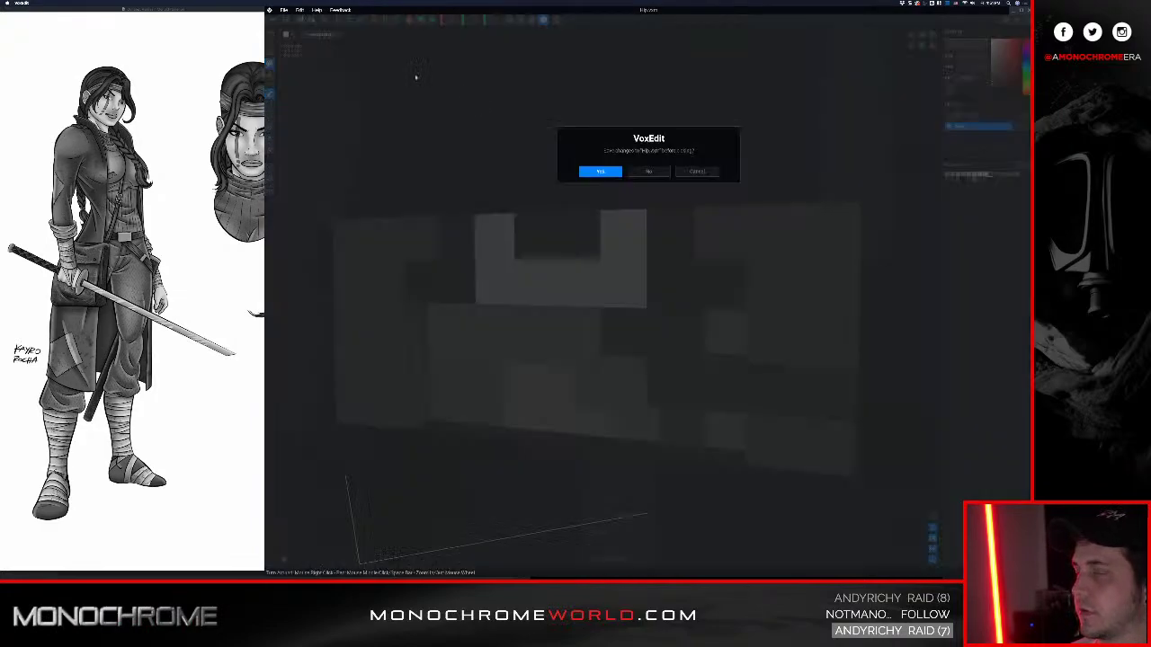
pyautogui.click(603, 172)
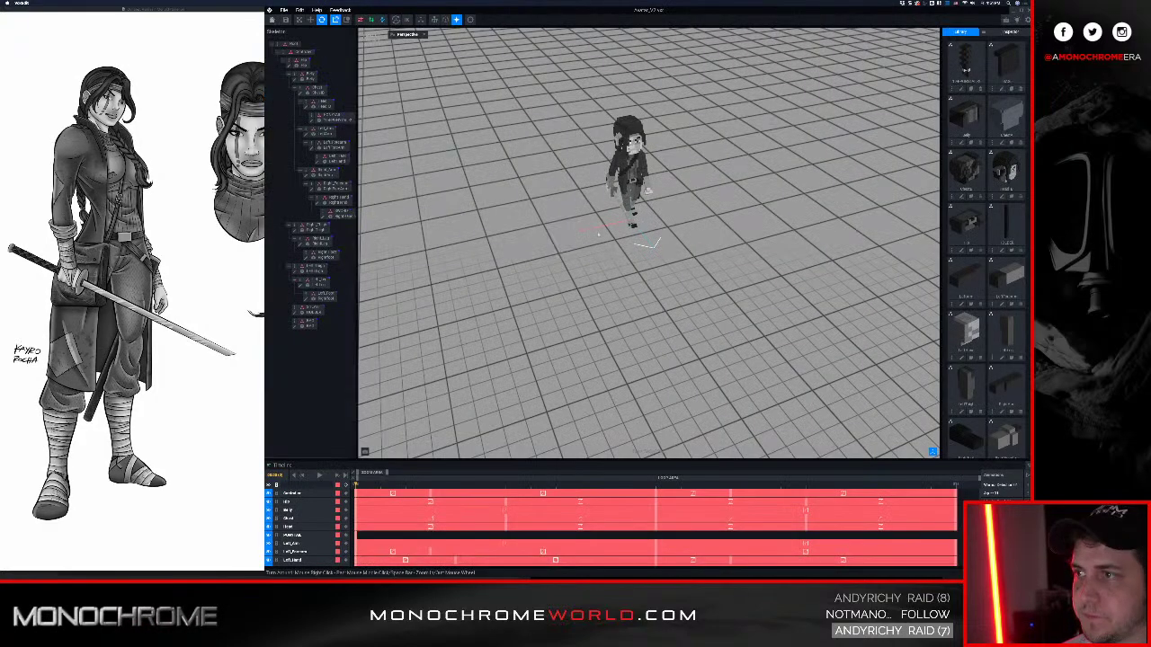
# Examine the hips and legs of the figure from the side and back while the animation plays
pyautogui.scroll(5, 634, 180)
pyautogui.moveTo(641, 171); pyautogui.dragTo(630, 286, button='middle')
pyautogui.moveTo(791, 243); pyautogui.dragTo(629, 156, button='right')
pyautogui.press('space')
pyautogui.moveTo(756, 287); pyautogui.dragTo(669, 262, button='right')
pyautogui.scroll(4, 672, 261)
pyautogui.press('space')
# Repaint the darkest block on the upper left thigh to match the surrounding dark grey, save the model, and play the animation
pyautogui.click(618, 357)
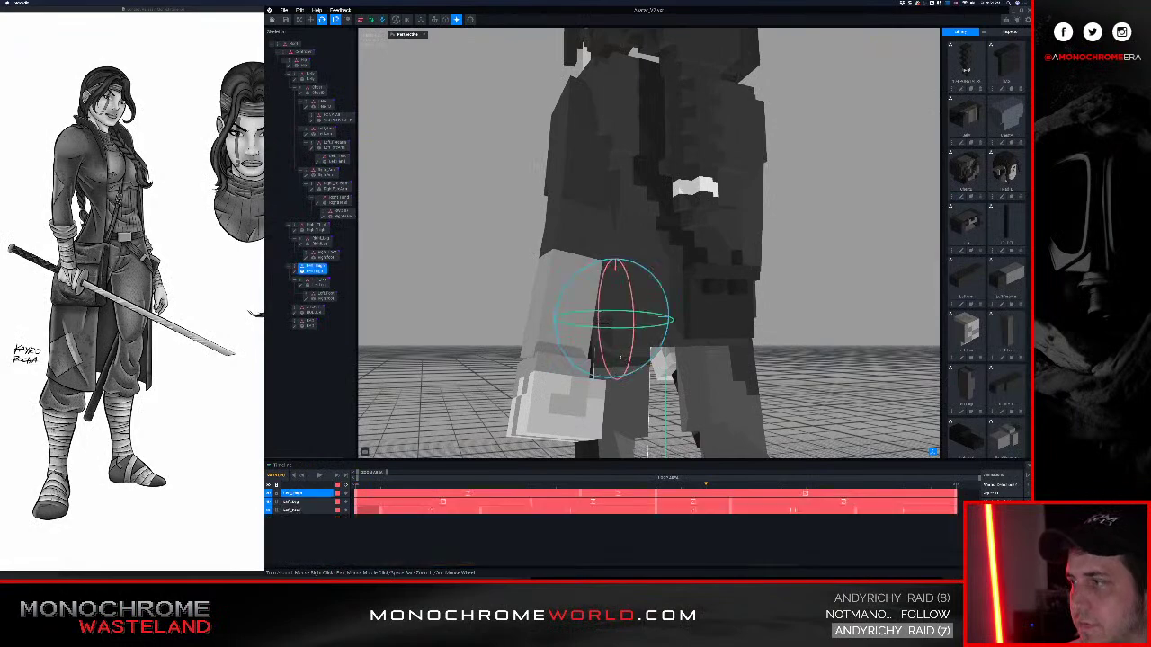
pyautogui.click(296, 273)
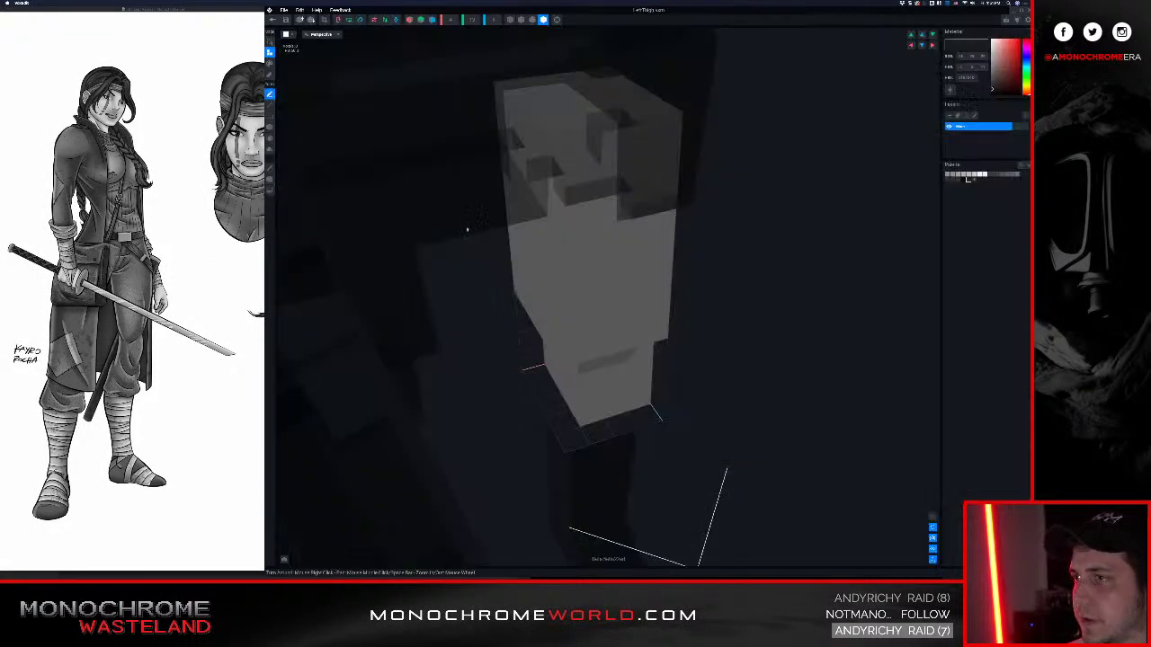
pyautogui.moveTo(511, 228); pyautogui.dragTo(624, 231, button='right')
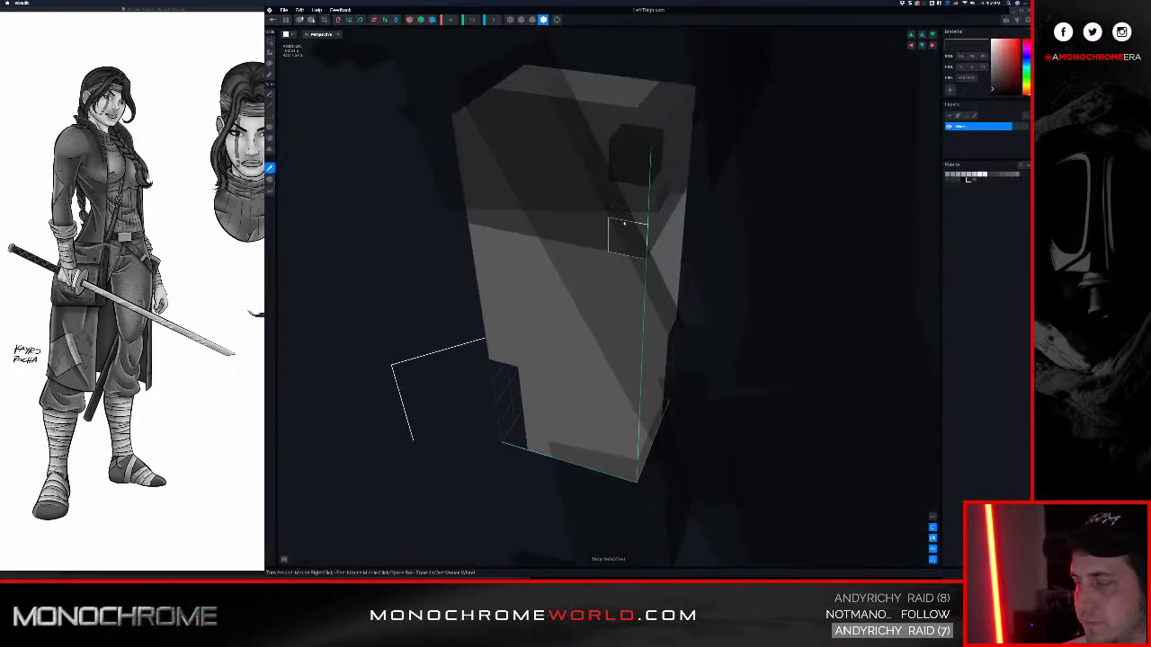
pyautogui.moveTo(551, 198); pyautogui.dragTo(531, 196, button='right')
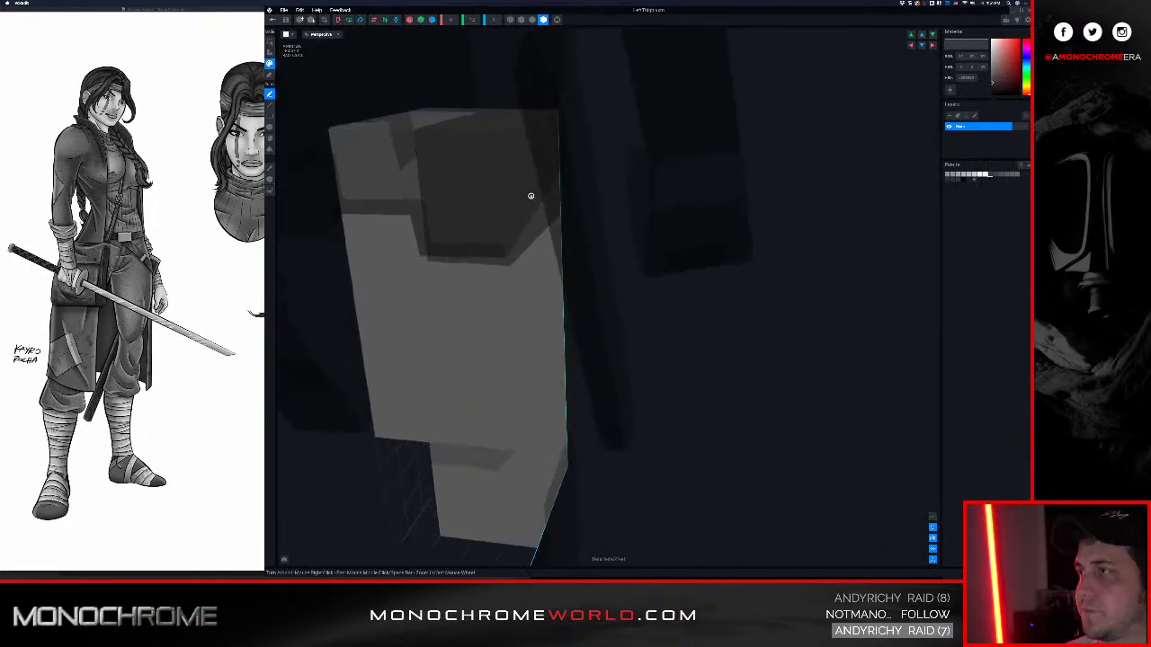
pyautogui.click(274, 19)
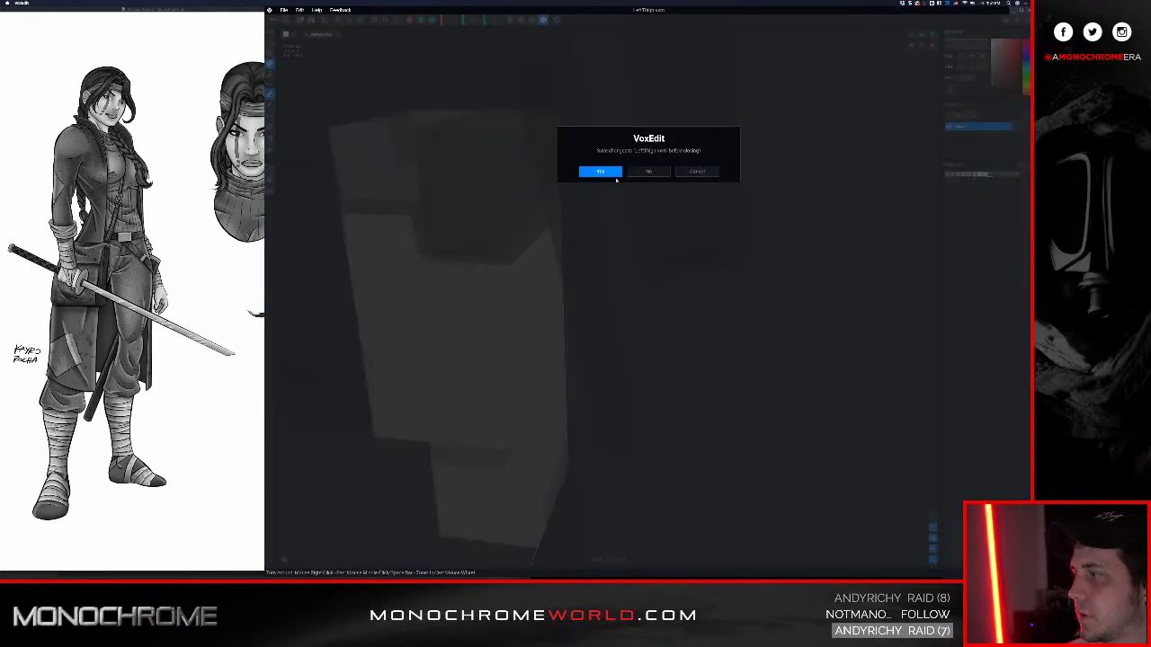
pyautogui.click(600, 172)
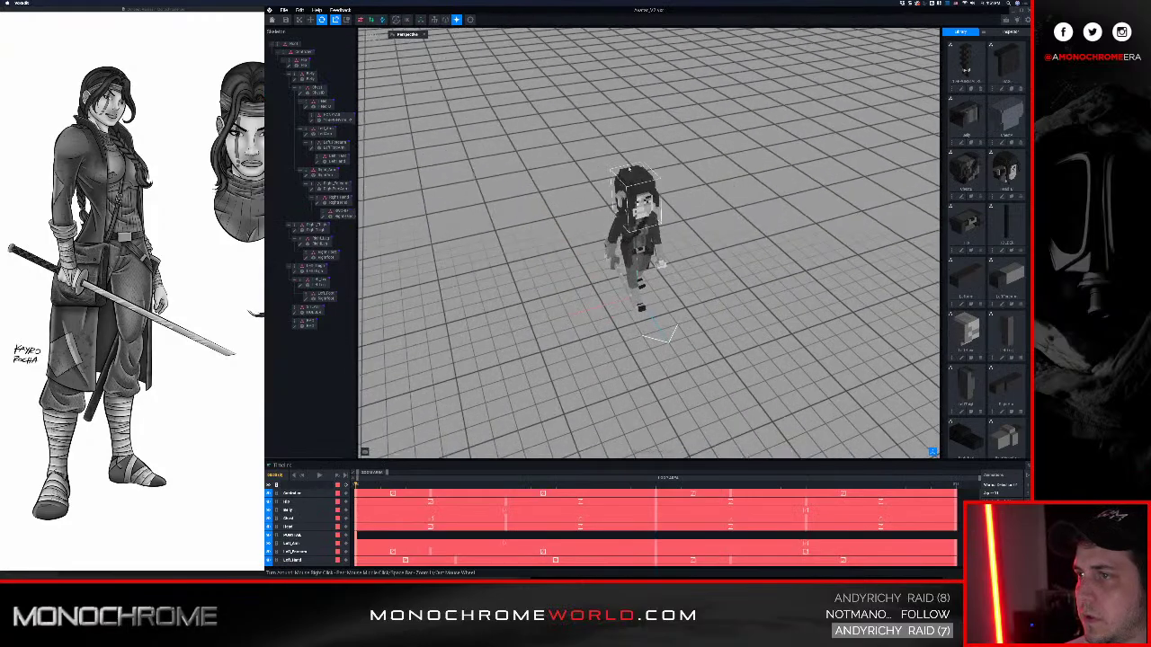
pyautogui.moveTo(657, 240); pyautogui.dragTo(686, 280, button='right')
pyautogui.press('space')
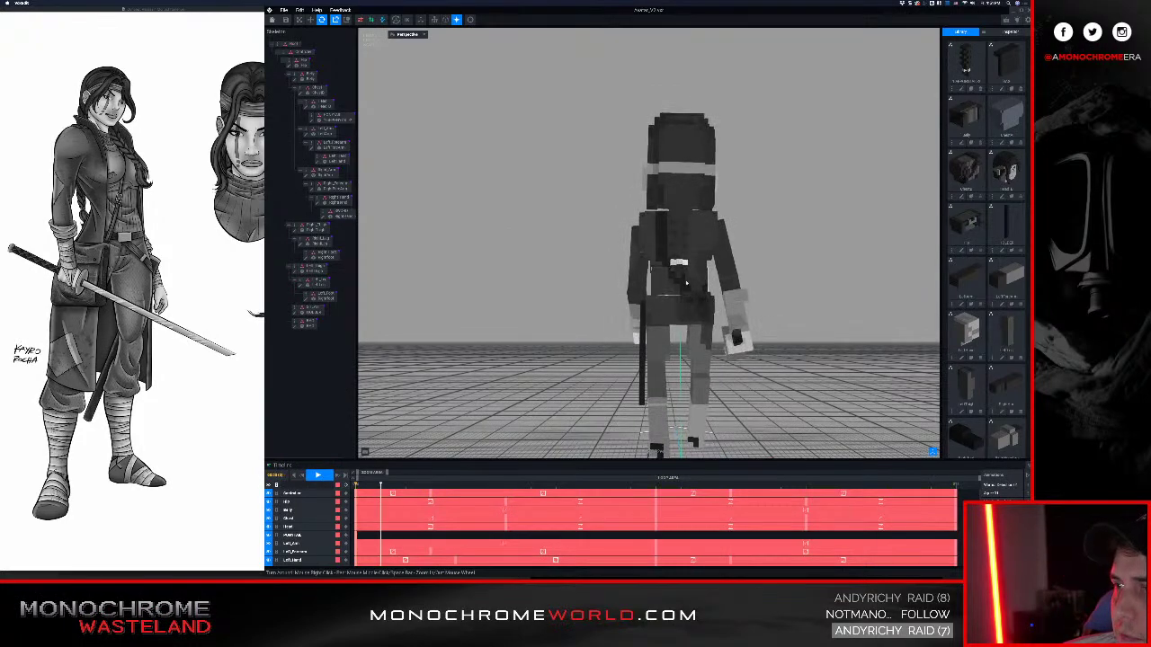
# Remove the two lower corner voxels from the front of the hip bag, and save the Bag model
pyautogui.click(693, 313)
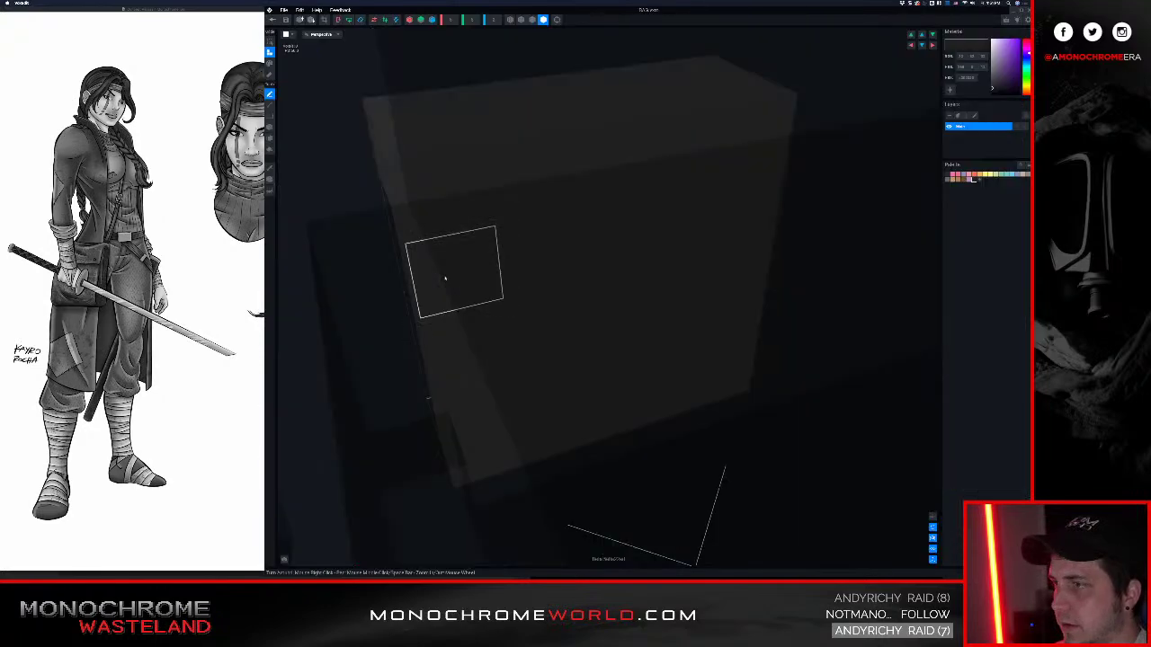
pyautogui.moveTo(444, 276); pyautogui.dragTo(451, 376, button='right')
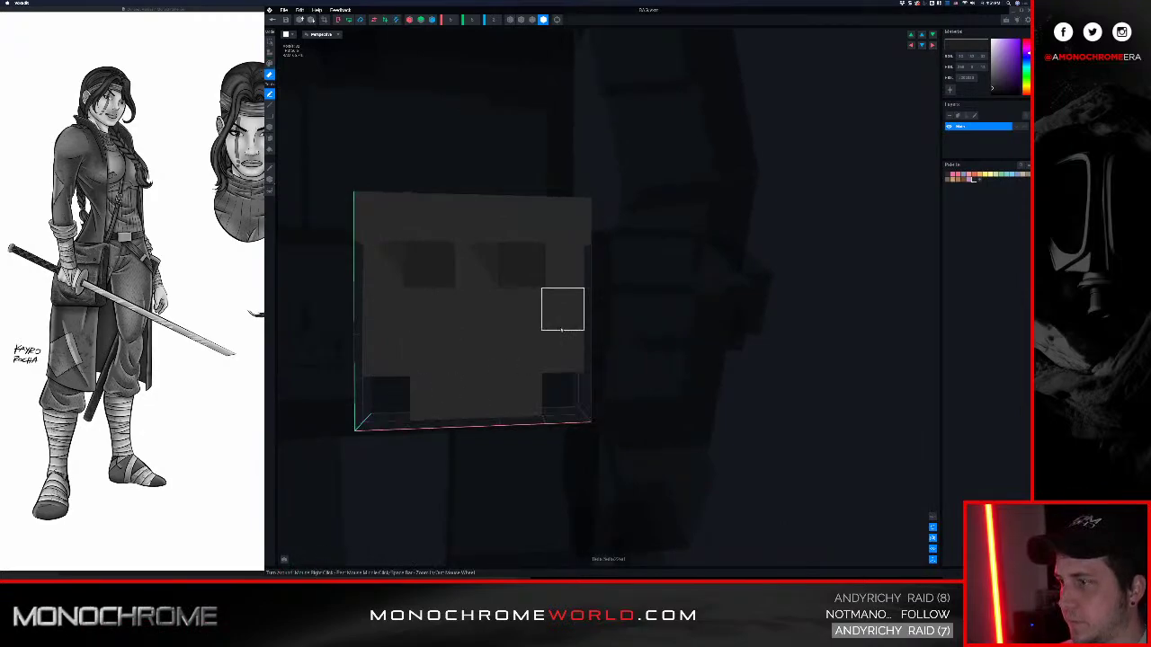
pyautogui.click(274, 21)
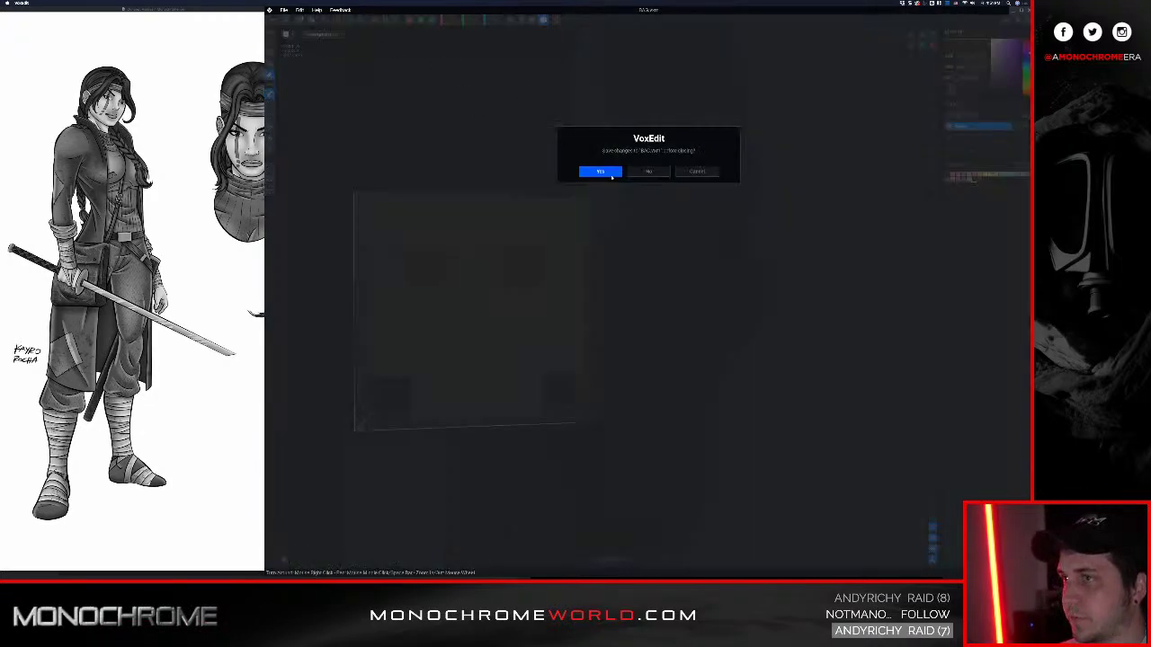
pyautogui.click(601, 172)
# Examine the swordswoman's bag, strap and coat from the front, sides and back, and play the animation
pyautogui.scroll(3, 599, 224)
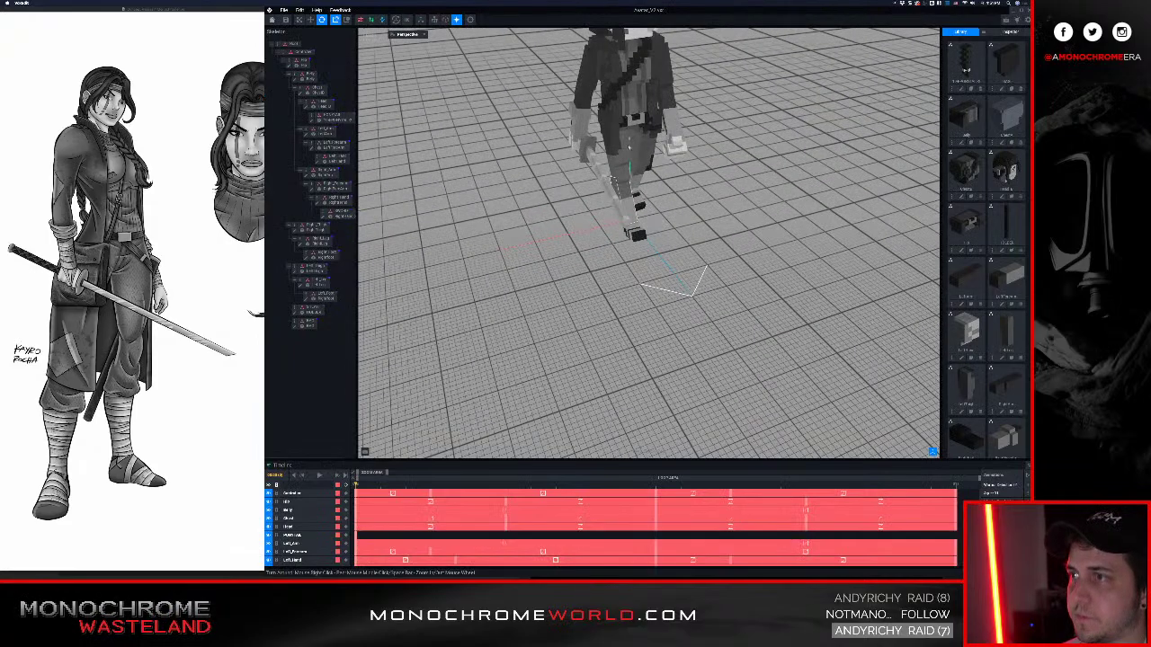
pyautogui.moveTo(599, 224); pyautogui.dragTo(589, 326, button='middle')
pyautogui.moveTo(738, 234); pyautogui.dragTo(629, 153, button='right')
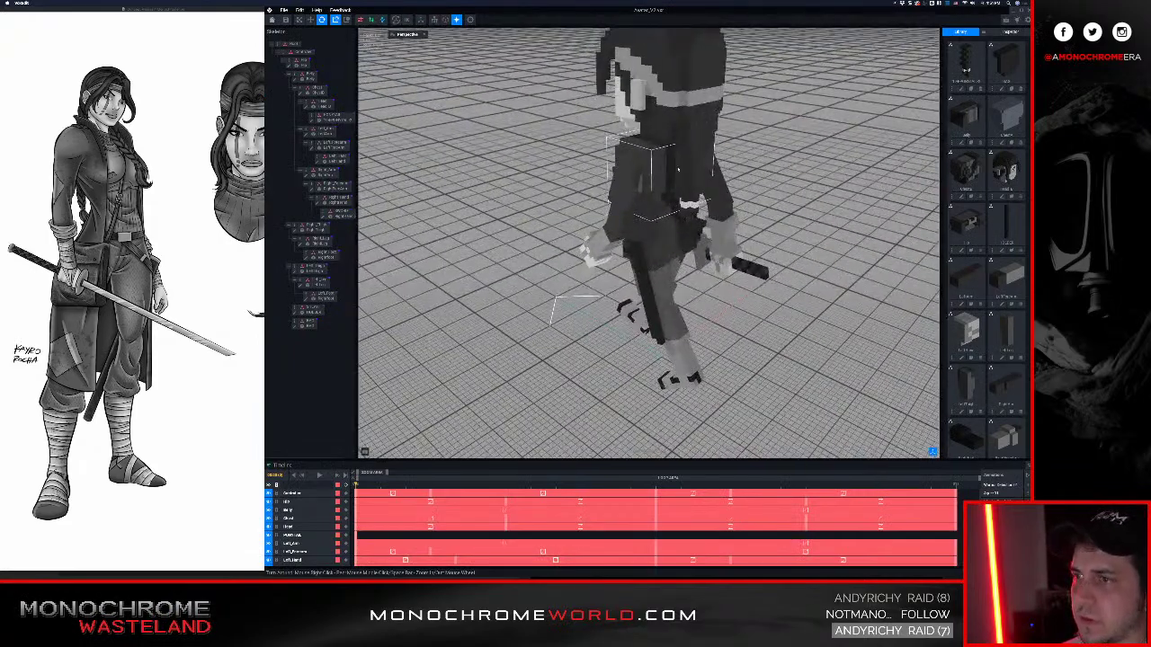
pyautogui.moveTo(720, 191); pyautogui.dragTo(669, 226, button='right')
pyautogui.scroll(2, 697, 176)
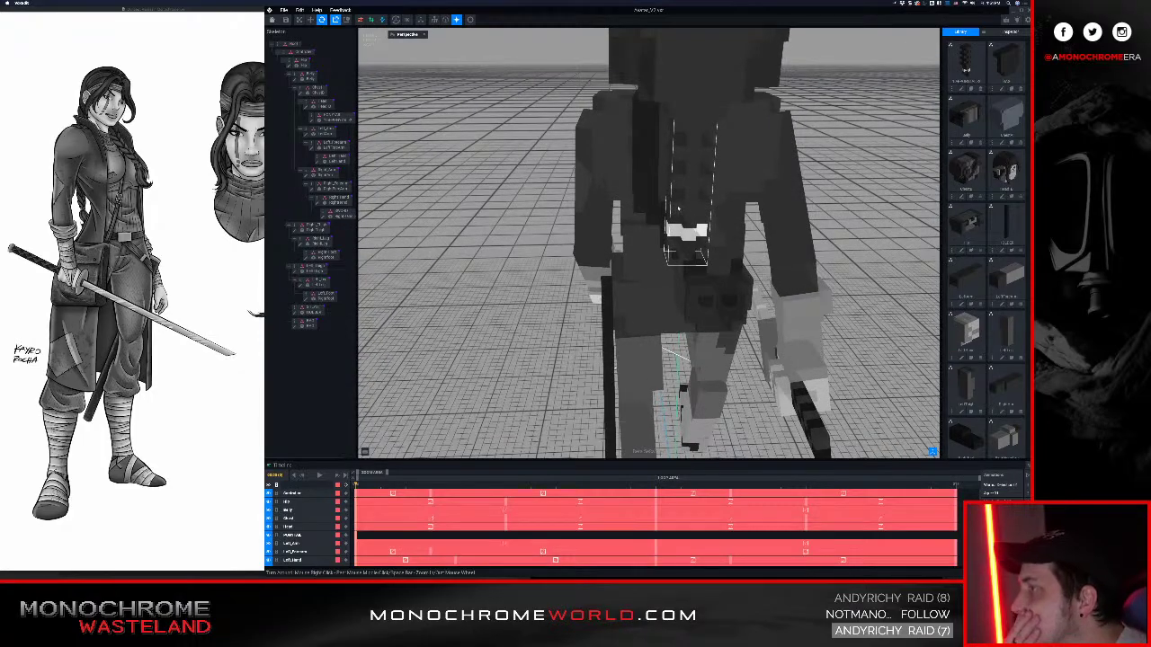
pyautogui.moveTo(694, 274); pyautogui.dragTo(525, 258, button='right')
pyautogui.scroll(-5, 711, 264)
pyautogui.moveTo(525, 258); pyautogui.dragTo(655, 269, button='middle')
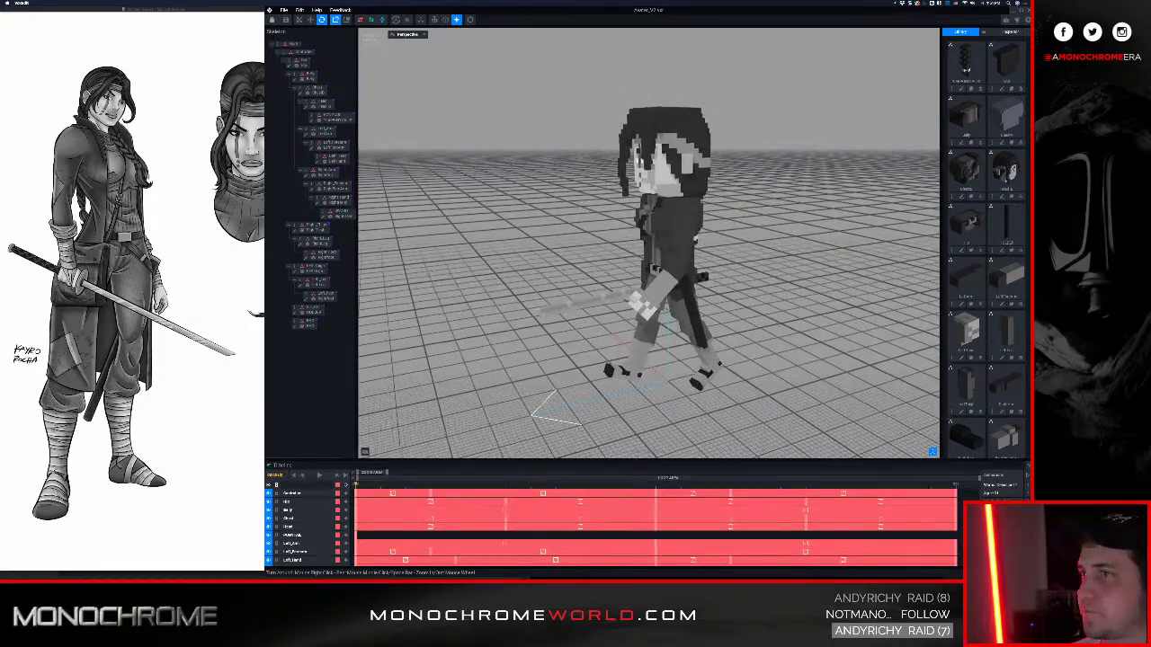
pyautogui.moveTo(748, 236)
pyautogui.mouseDown(button='right')
pyautogui.moveTo(638, 209)
pyautogui.moveTo(741, 228)
pyautogui.mouseUp(button='right')
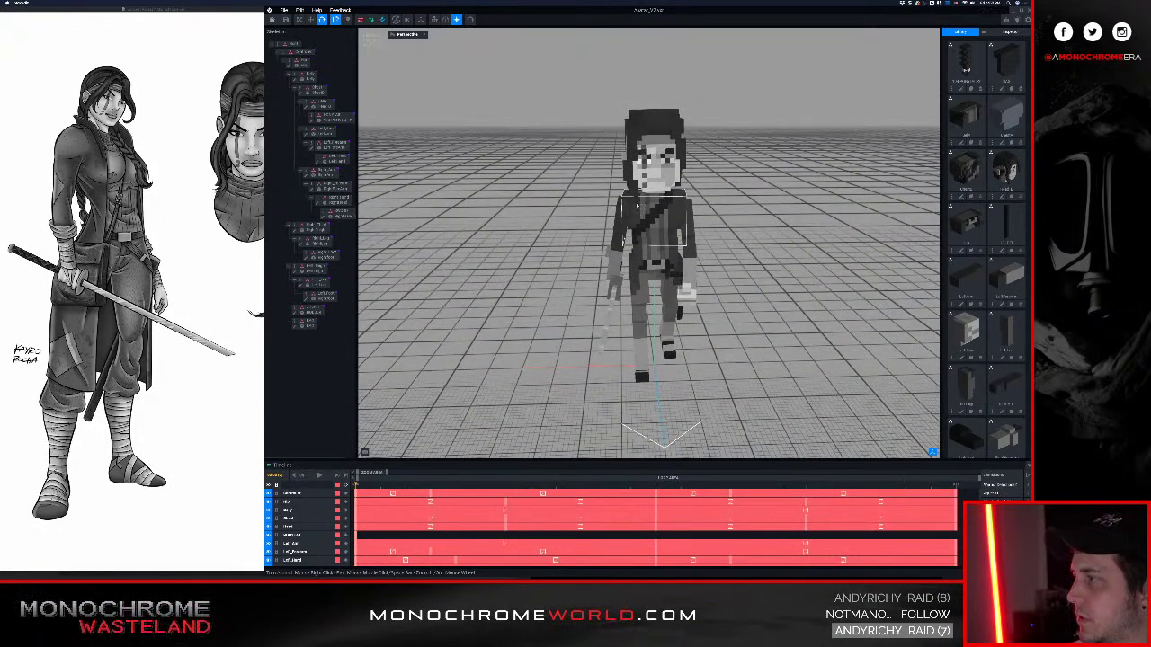
pyautogui.scroll(5, 684, 263)
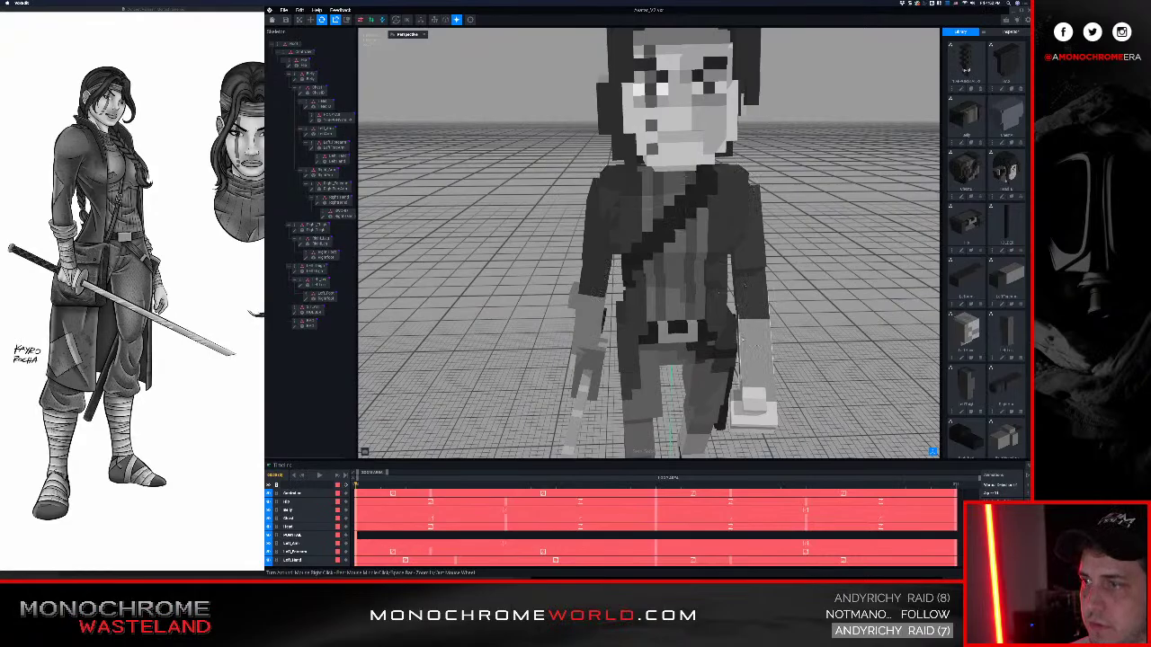
pyautogui.scroll(-3, 663, 327)
pyautogui.scroll(3, 658, 316)
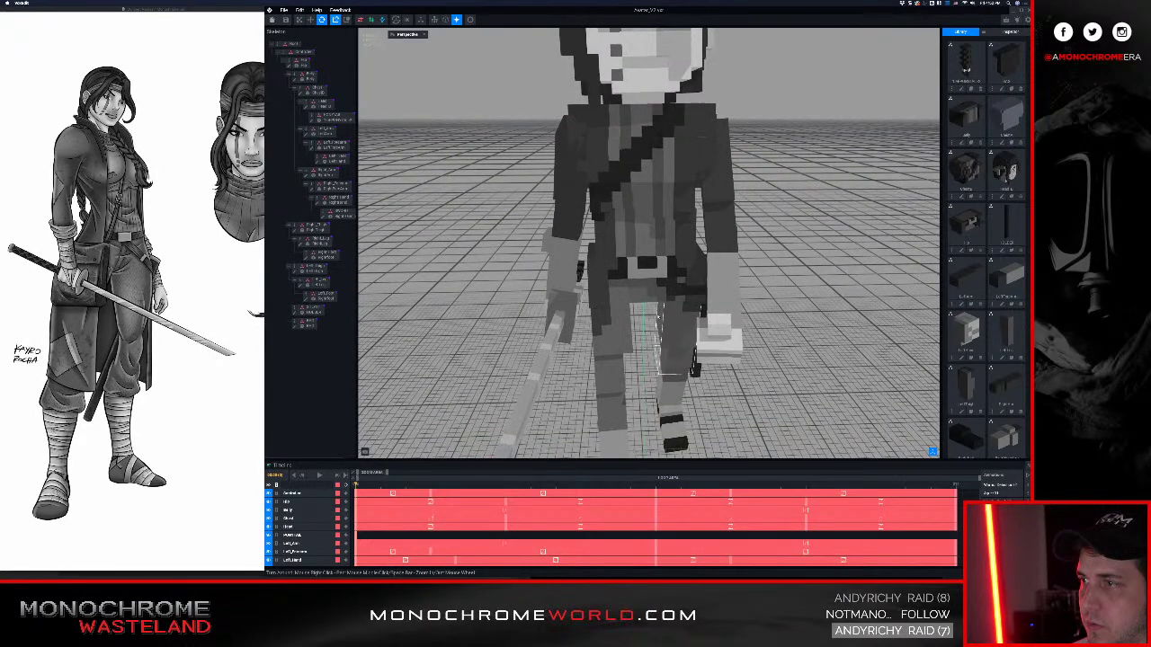
pyautogui.moveTo(622, 279)
pyautogui.mouseDown(button='right')
pyautogui.moveTo(604, 254)
pyautogui.moveTo(600, 262)
pyautogui.moveTo(646, 274)
pyautogui.moveTo(629, 275)
pyautogui.moveTo(639, 289)
pyautogui.mouseUp(button='right')
pyautogui.scroll(-3, 636, 284)
pyautogui.press('space')
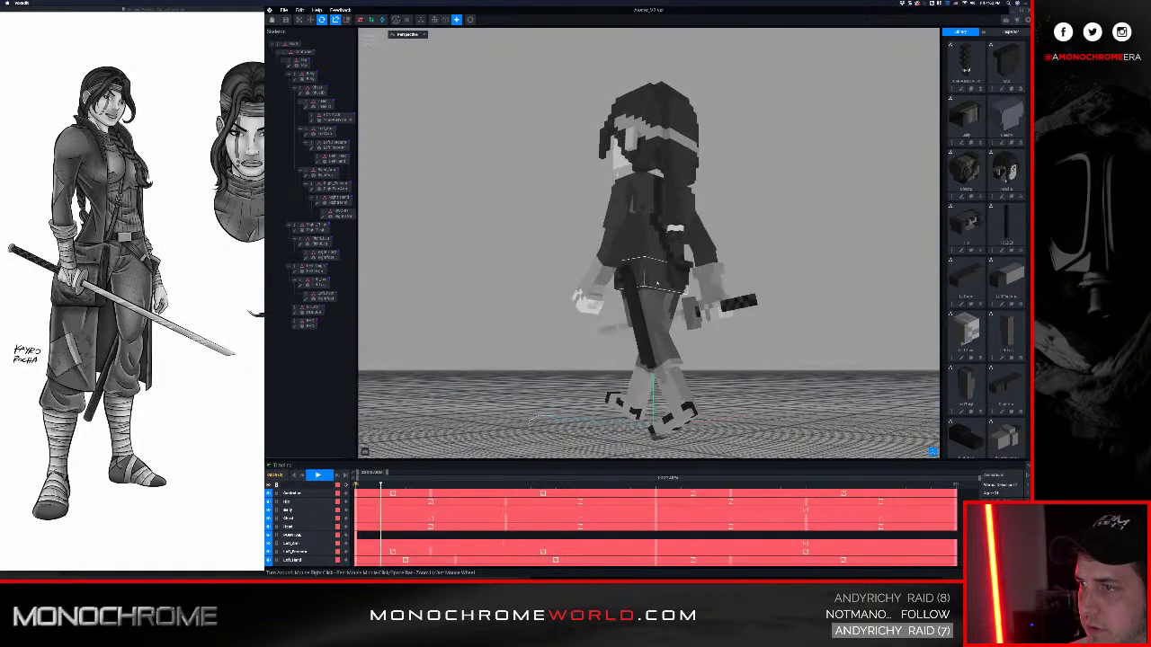
# Recolour the hip bag mid grey and its two recessed patches a lighter grey, and save the Bag model
pyautogui.moveTo(664, 274); pyautogui.dragTo(672, 268, button='right')
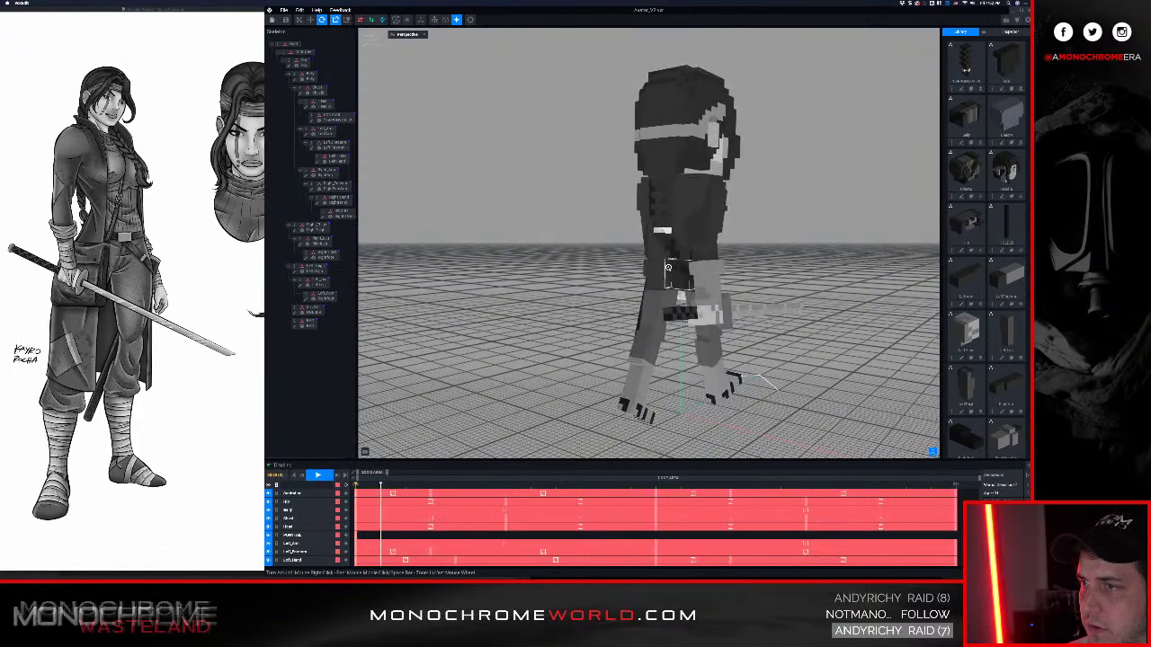
pyautogui.scroll(4, 672, 268)
pyautogui.click(672, 269)
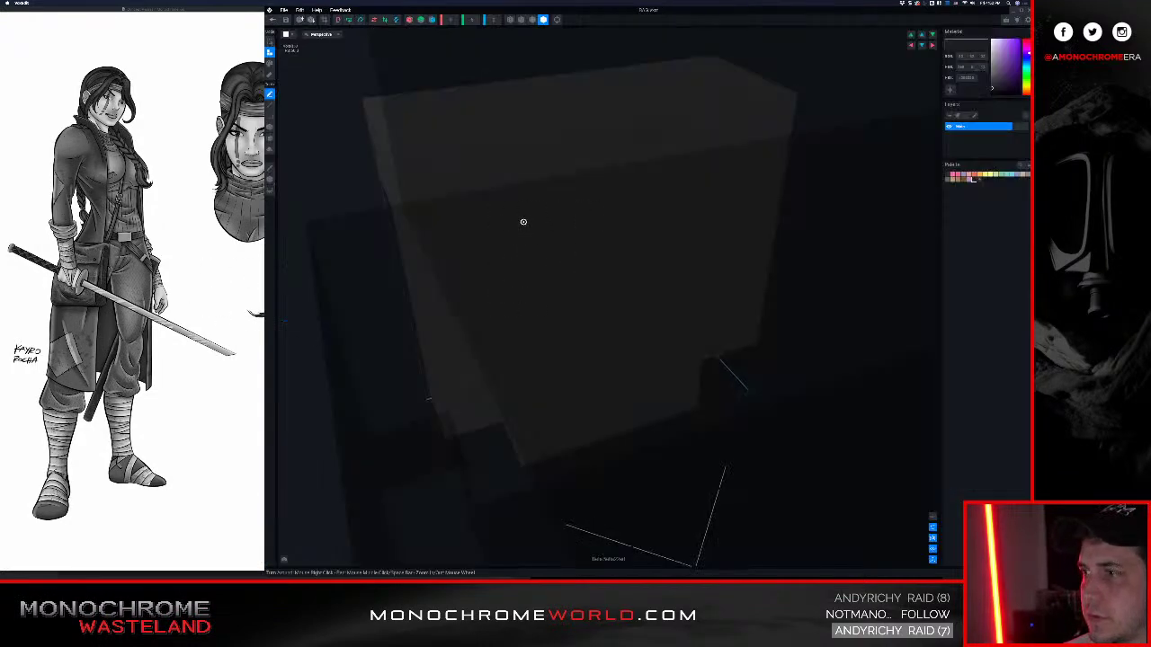
pyautogui.moveTo(524, 221); pyautogui.dragTo(452, 349, button='right')
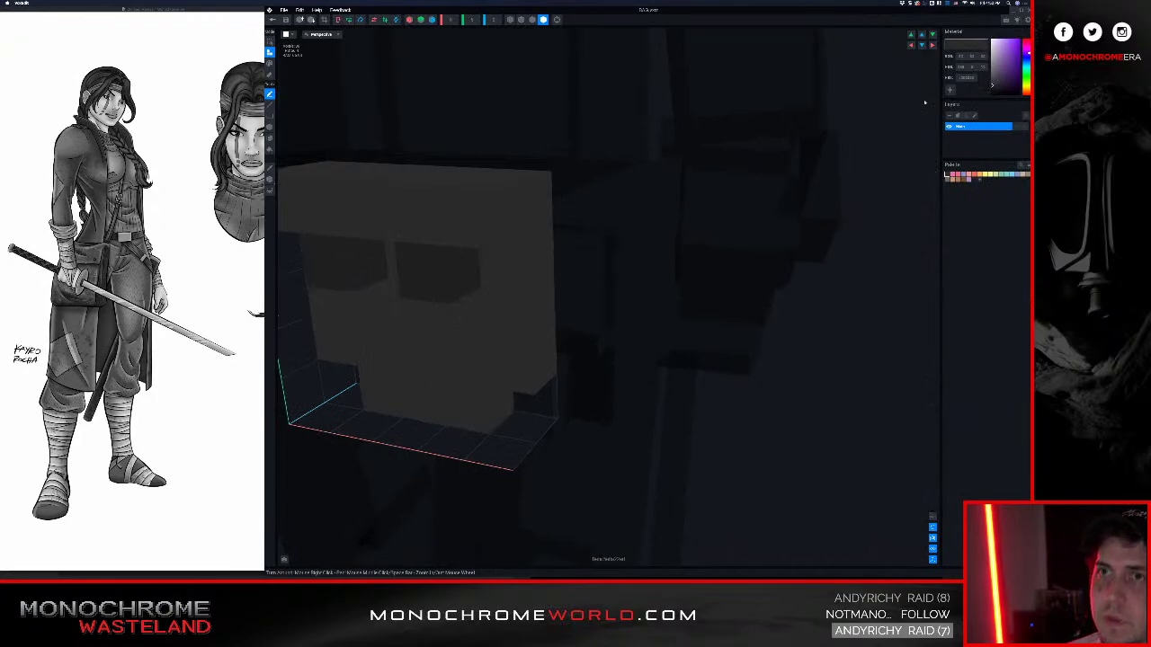
pyautogui.moveTo(983, 77)
pyautogui.mouseDown()
pyautogui.moveTo(969, 66)
pyautogui.moveTo(947, 76)
pyautogui.mouseUp()
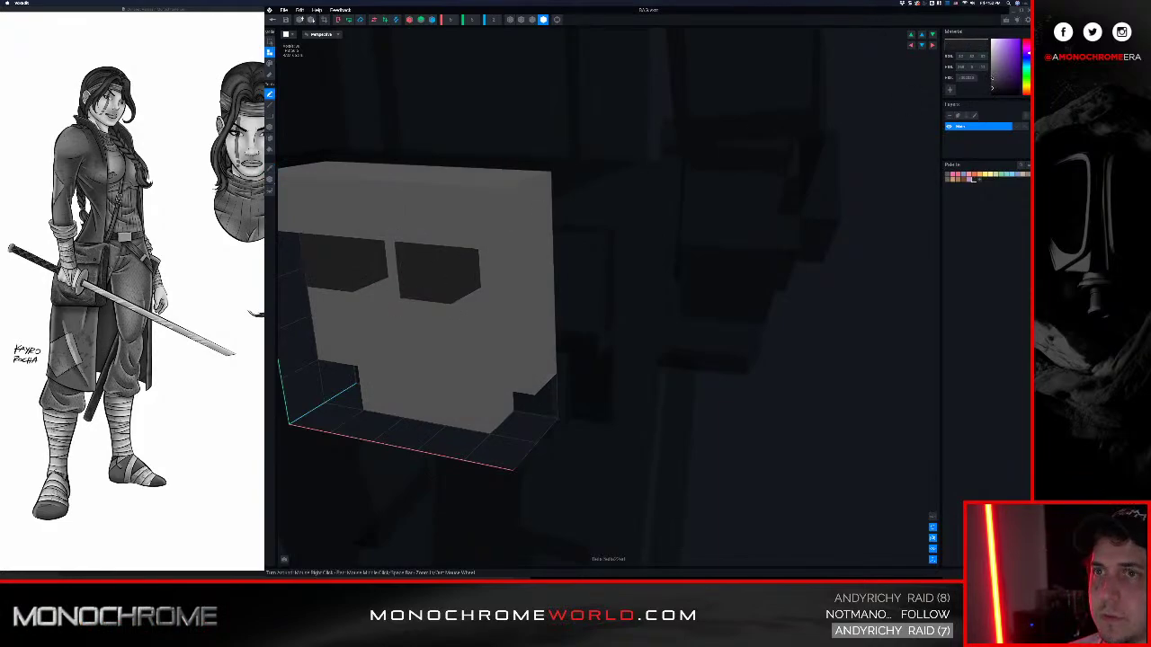
pyautogui.moveTo(992, 78); pyautogui.dragTo(959, 71)
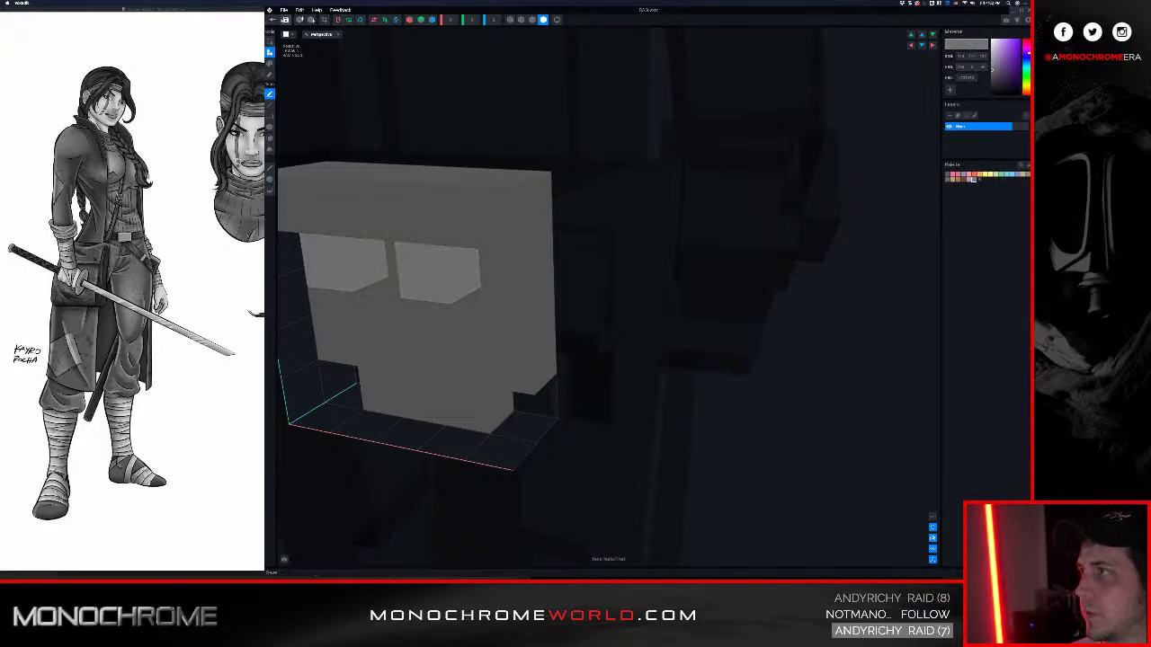
pyautogui.click(274, 20)
pyautogui.click(604, 172)
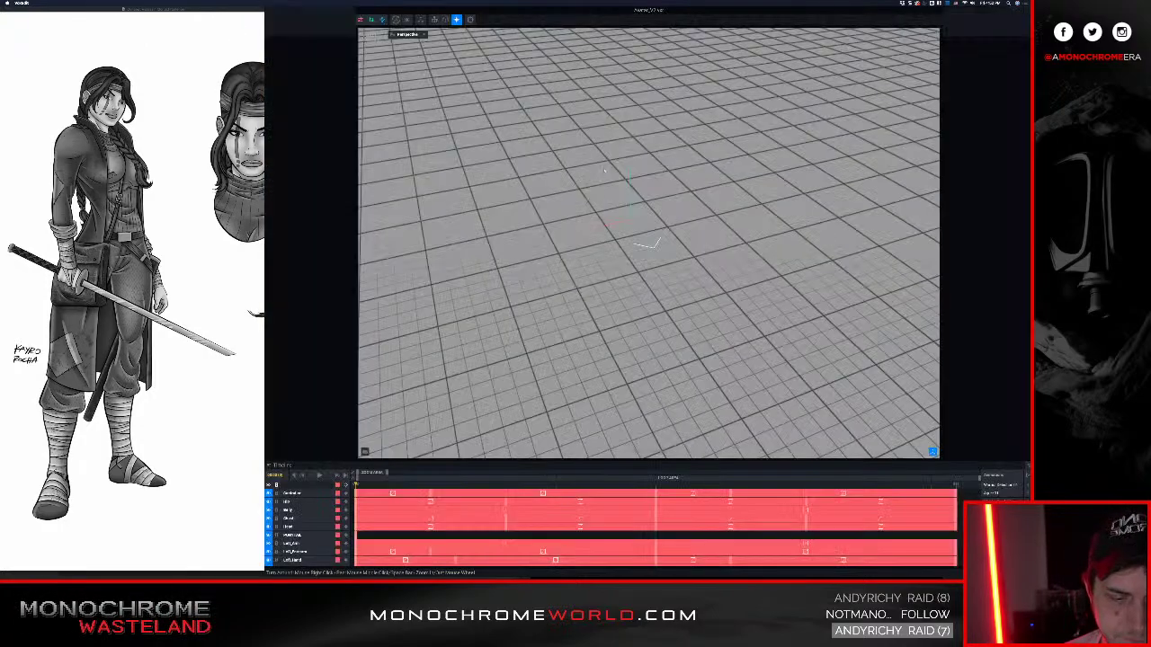
# Examine the recoloured hip bag, forearms and hands from the back, side and front during the walk animation
pyautogui.moveTo(557, 216); pyautogui.dragTo(537, 295, button='middle')
pyautogui.scroll(5, 536, 295)
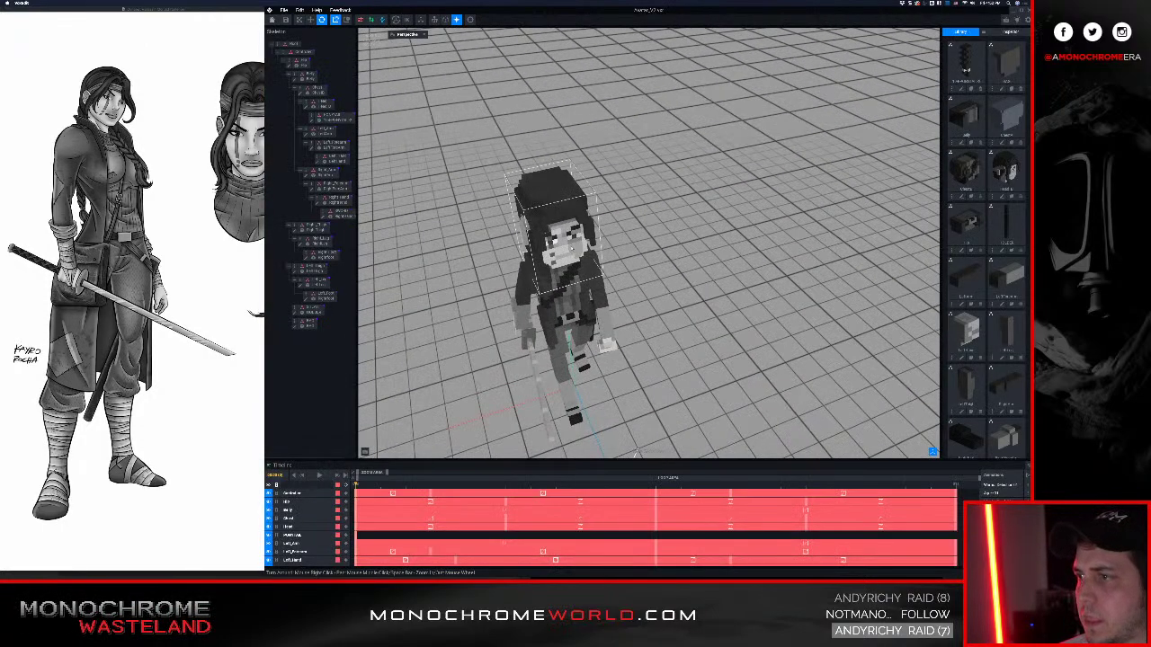
pyautogui.moveTo(458, 351); pyautogui.dragTo(536, 295, button='right')
pyautogui.scroll(3, 536, 295)
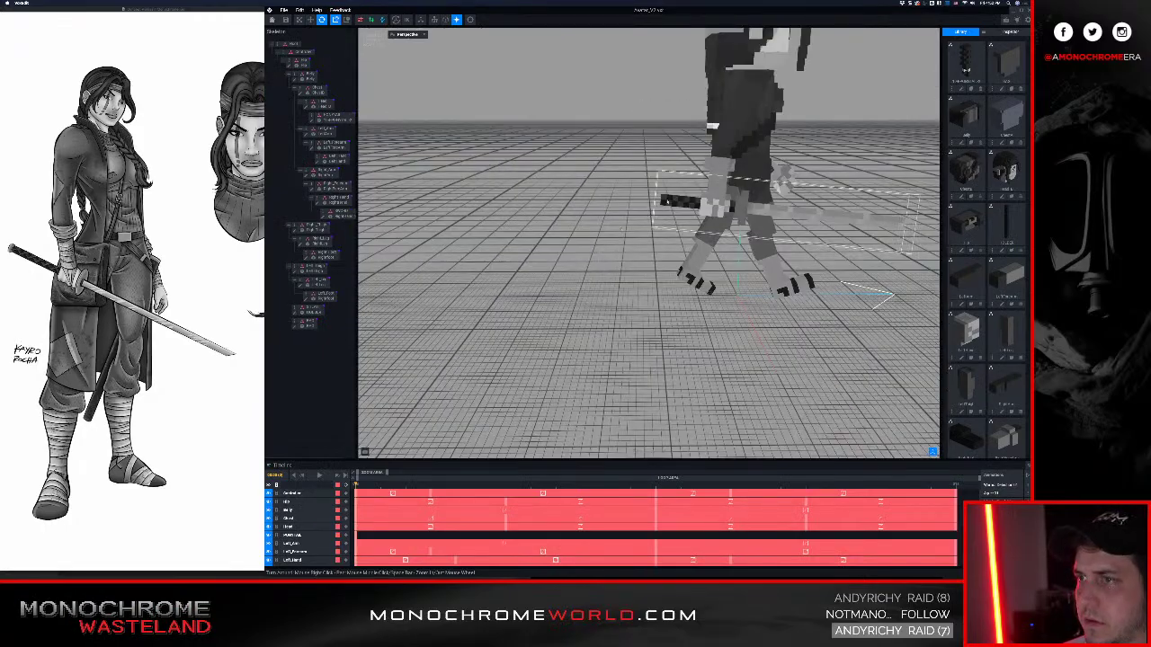
pyautogui.press('space')
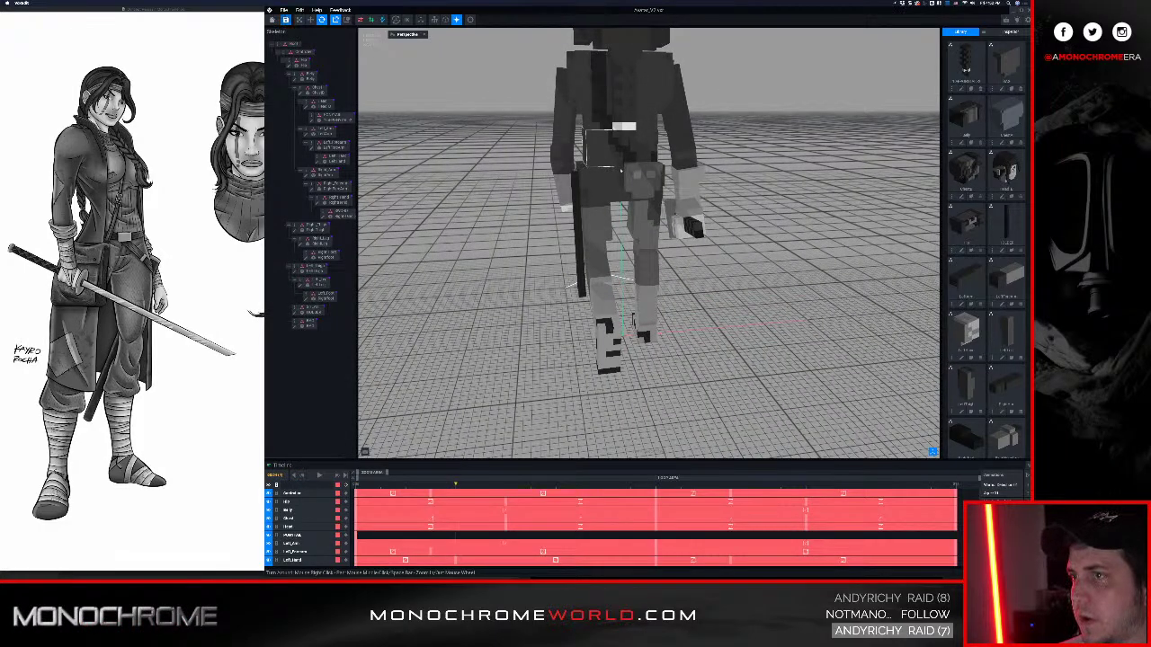
pyautogui.moveTo(691, 178)
pyautogui.mouseDown(button='right')
pyautogui.moveTo(773, 177)
pyautogui.moveTo(679, 165)
pyautogui.mouseUp(button='right')
pyautogui.scroll(3, 716, 352)
pyautogui.scroll(5, 733, 345)
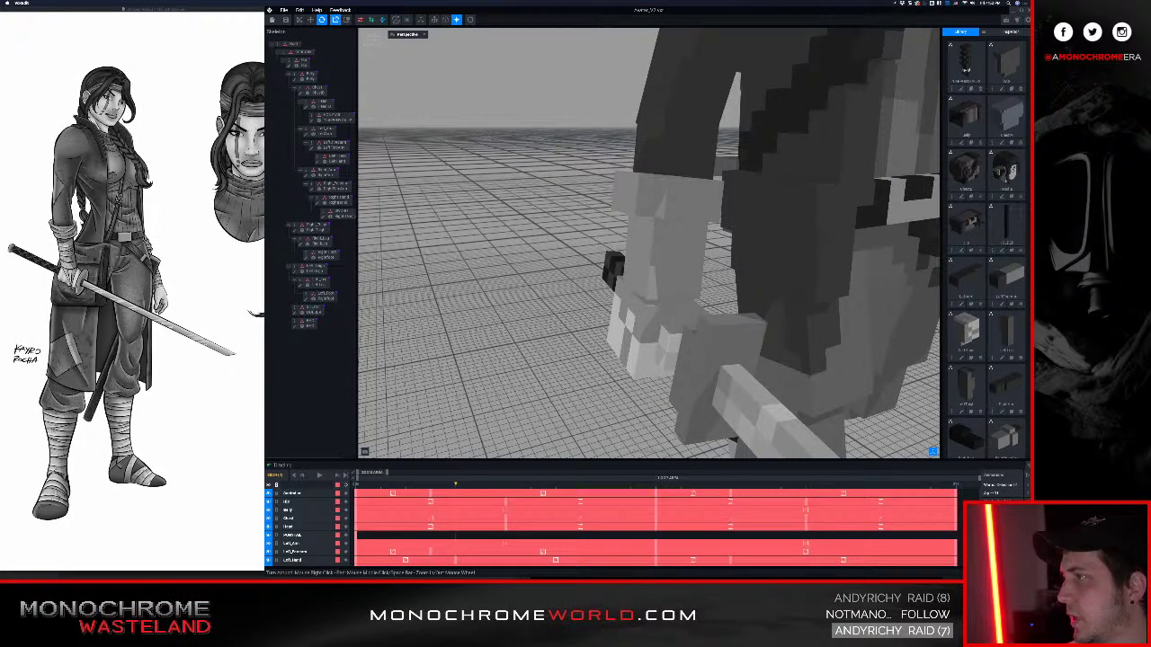
pyautogui.moveTo(722, 177); pyautogui.dragTo(596, 187, button='middle')
pyautogui.moveTo(585, 220); pyautogui.dragTo(702, 185, button='right')
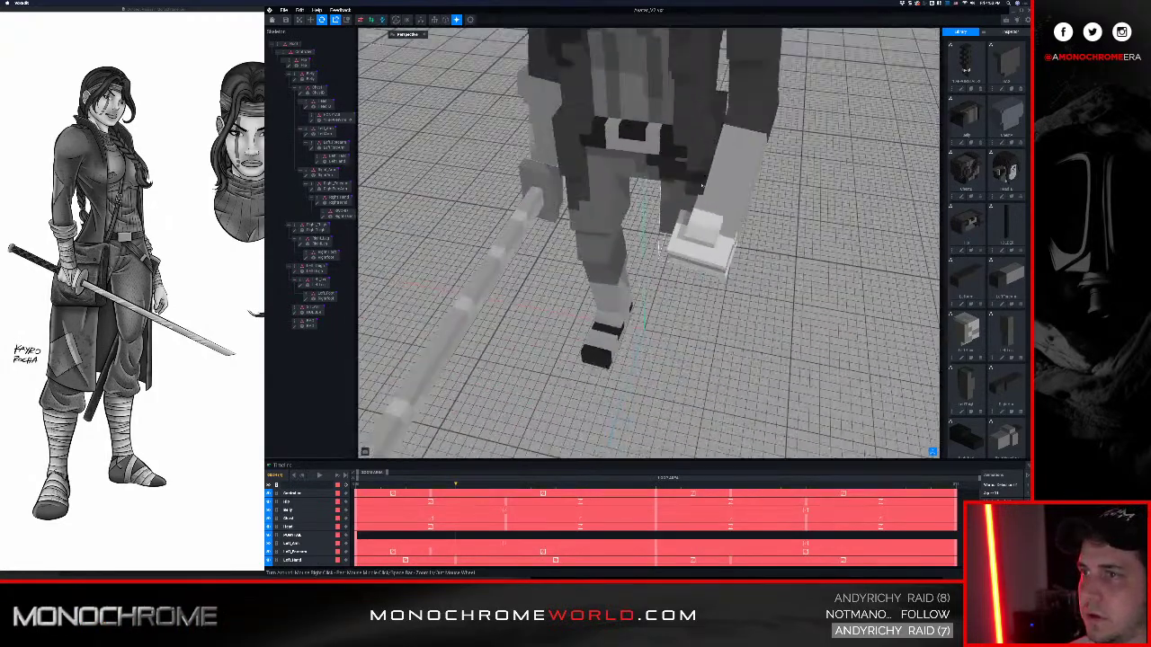
# Open the left forearm model for editing and inspect its light wrapping and dark sleeve from all sides
pyautogui.click(702, 185)
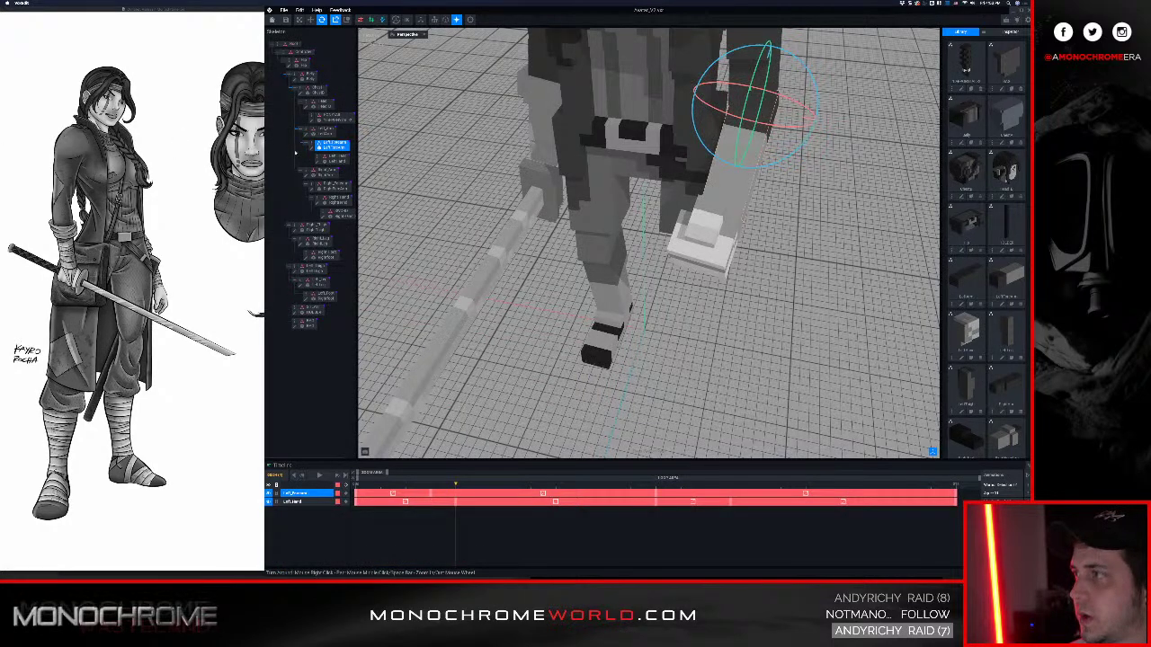
pyautogui.click(311, 149)
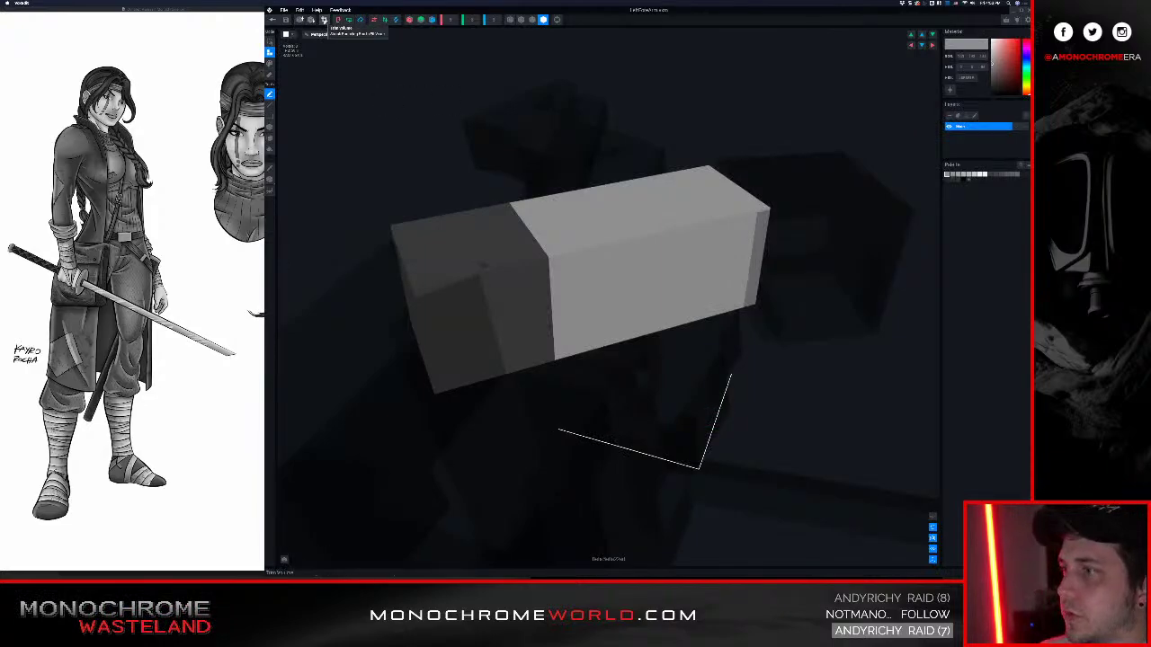
pyautogui.scroll(-3, 483, 167)
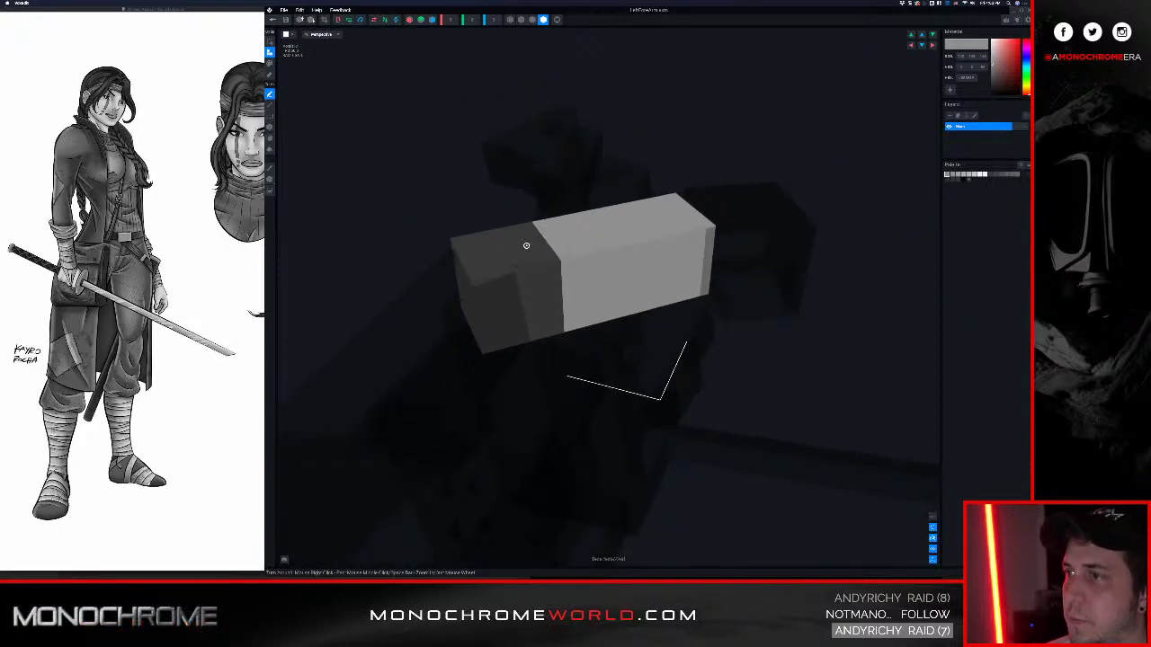
pyautogui.moveTo(527, 245); pyautogui.dragTo(526, 245, button='right')
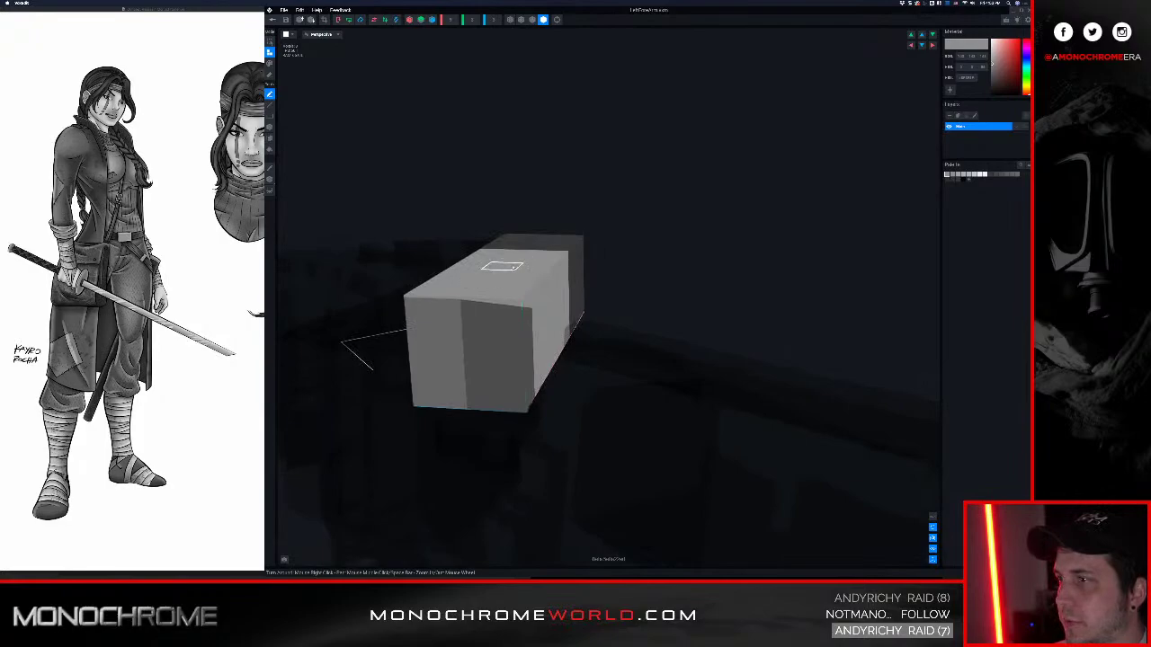
pyautogui.moveTo(478, 312); pyautogui.dragTo(644, 186, button='right')
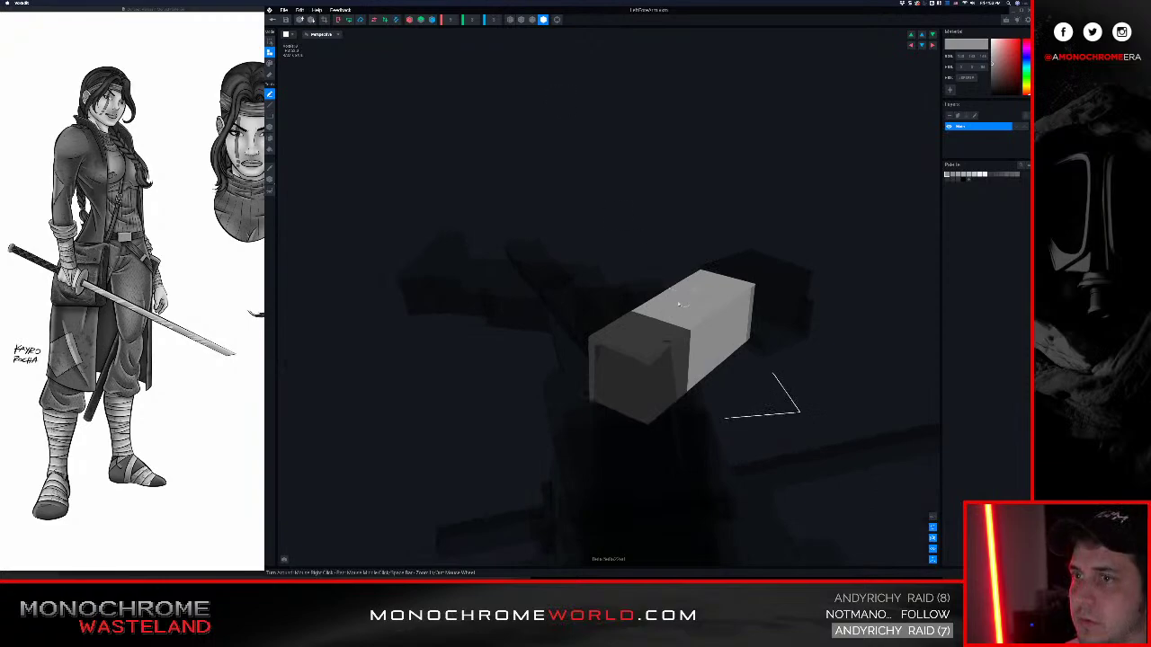
pyautogui.moveTo(680, 306); pyautogui.dragTo(595, 344, button='right')
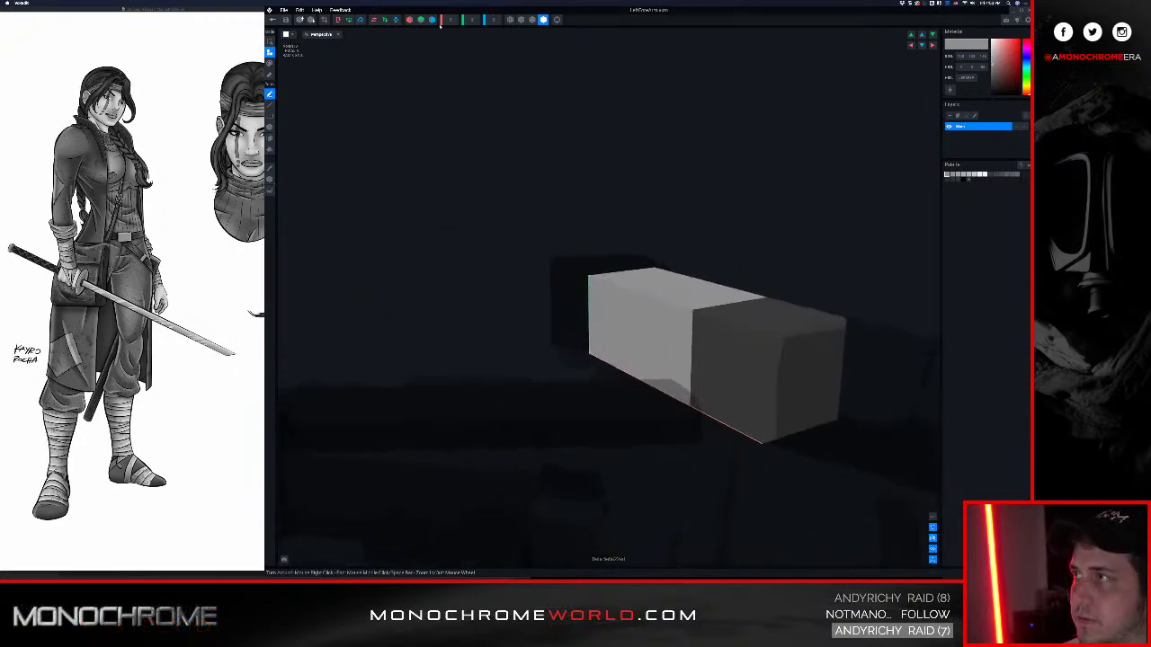
# Enlarge the left forearm's volume by one voxel in height and add a raised light-grey band across its upper face, beside the dark sleeve
pyautogui.scroll(1, 473, 20)
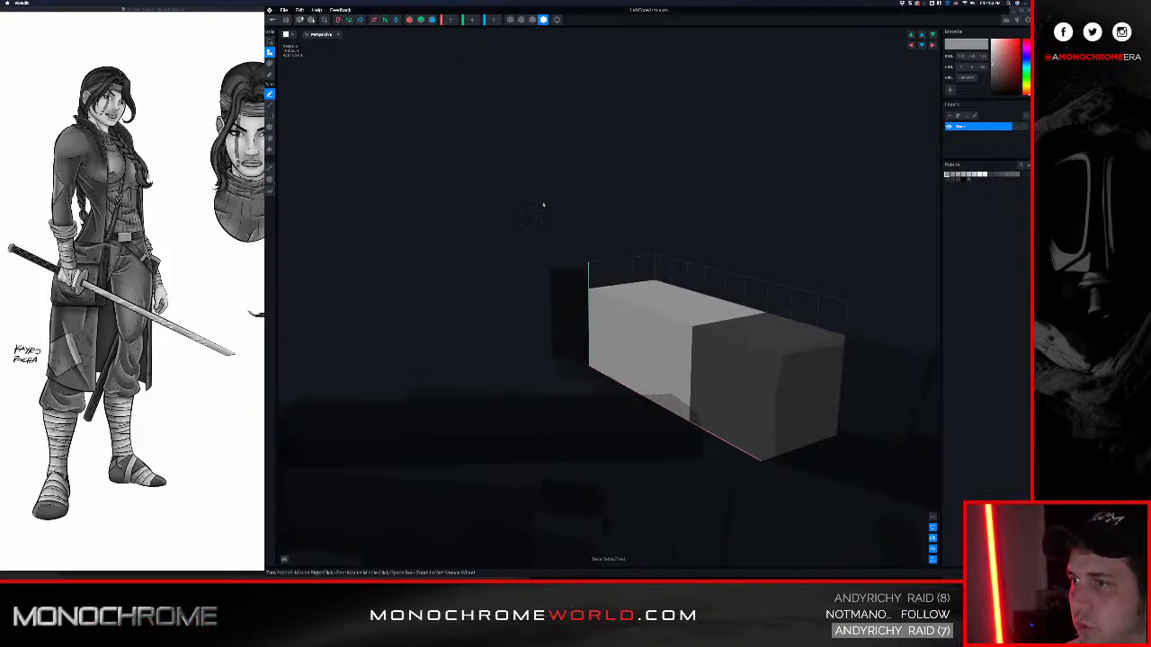
pyautogui.moveTo(638, 283); pyautogui.dragTo(710, 300, button='right')
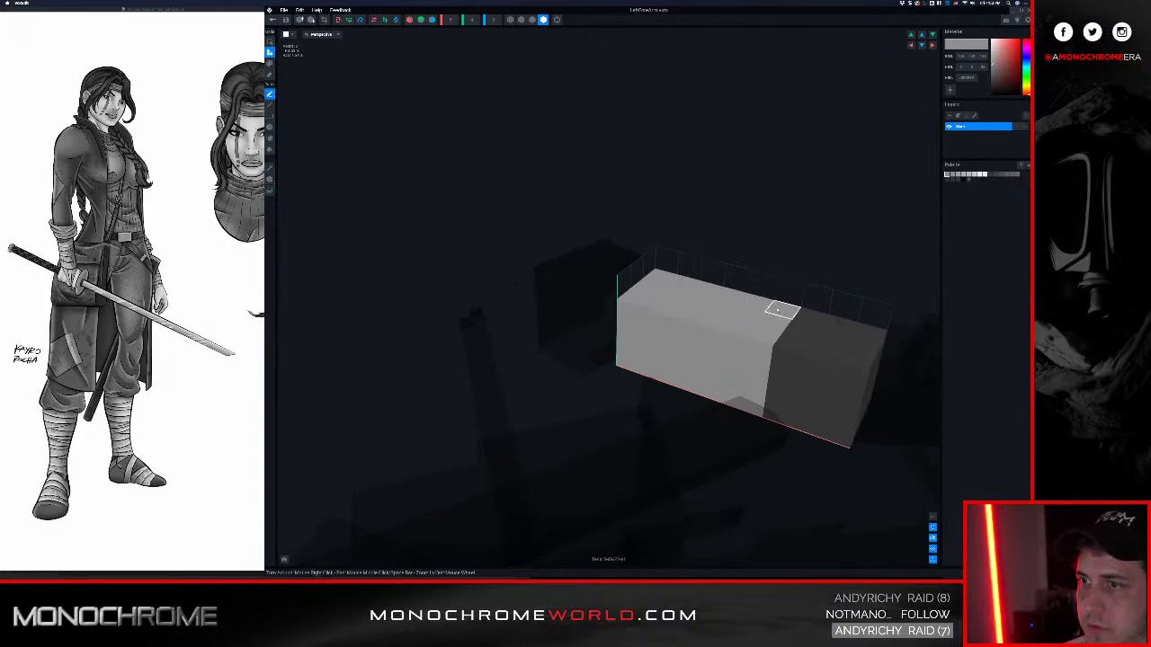
pyautogui.moveTo(778, 310)
pyautogui.mouseDown()
pyautogui.moveTo(771, 322)
pyautogui.moveTo(749, 318)
pyautogui.mouseUp()
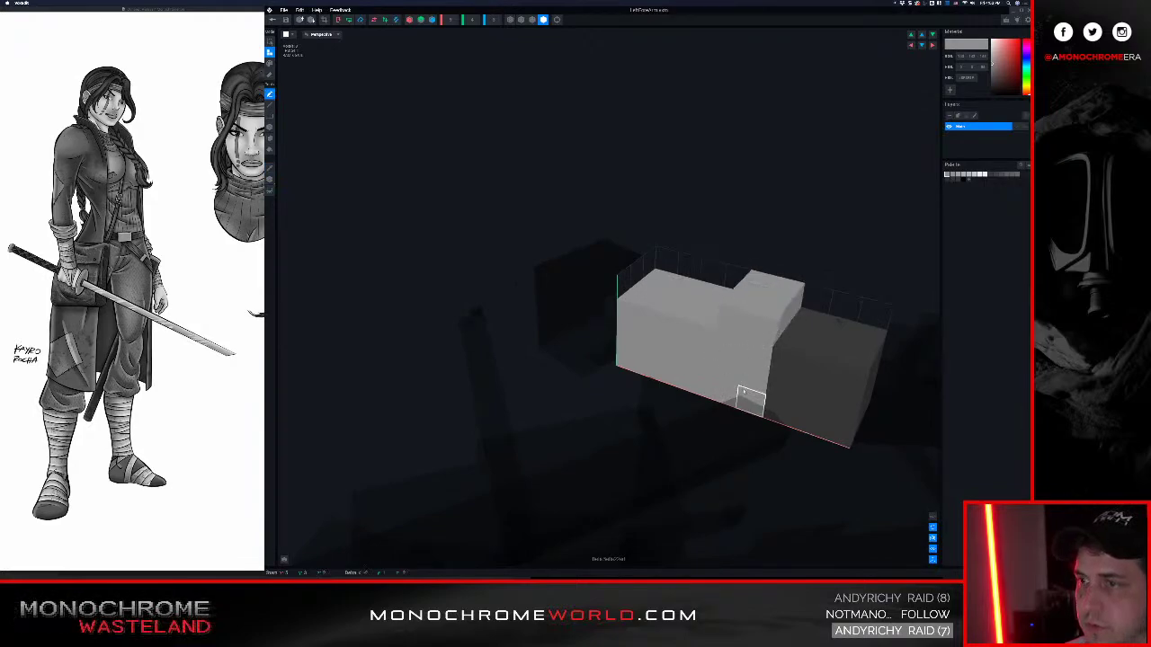
# Enlarge the forearm's volume by one voxel in depth and add a raised light-grey band on one side face, with voxel outlines shown
pyautogui.moveTo(755, 355); pyautogui.dragTo(603, 210, button='right')
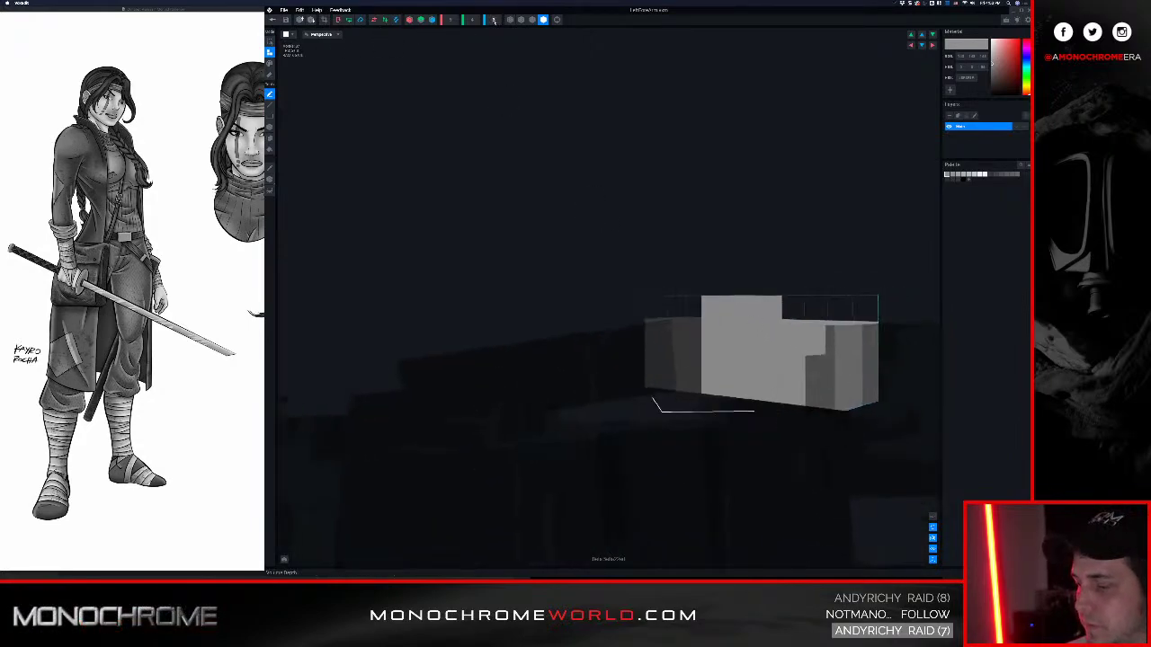
pyautogui.scroll(1, 493, 22)
pyautogui.moveTo(704, 343); pyautogui.dragTo(717, 340, button='right')
pyautogui.scroll(4, 718, 340)
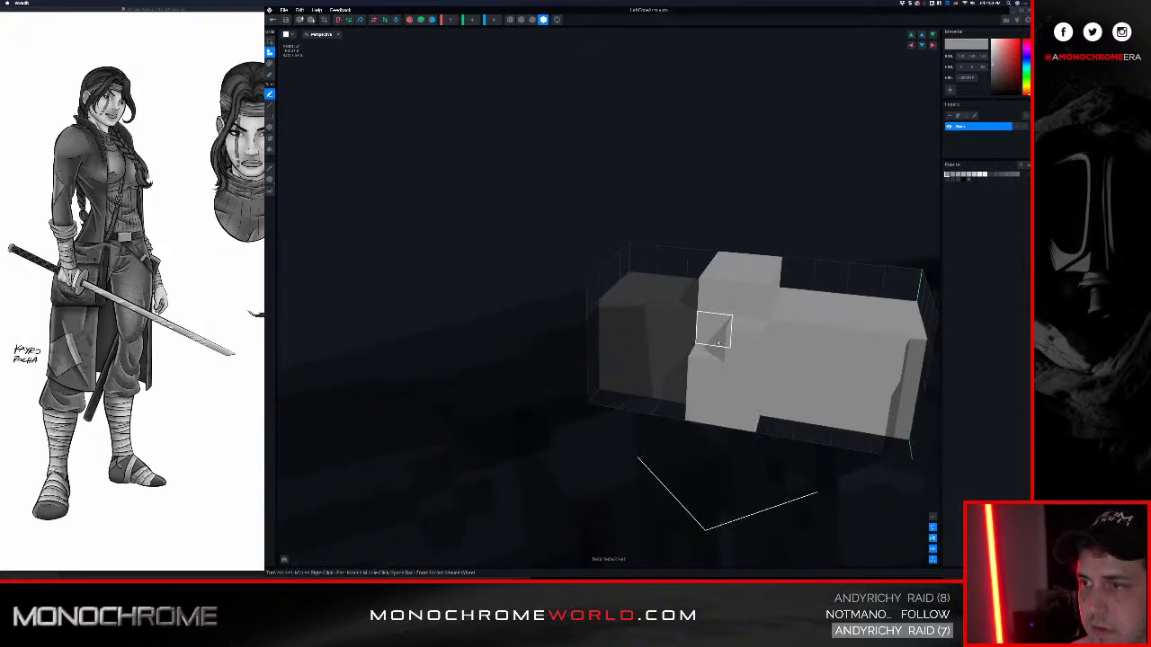
pyautogui.click(718, 343)
pyautogui.click(532, 19)
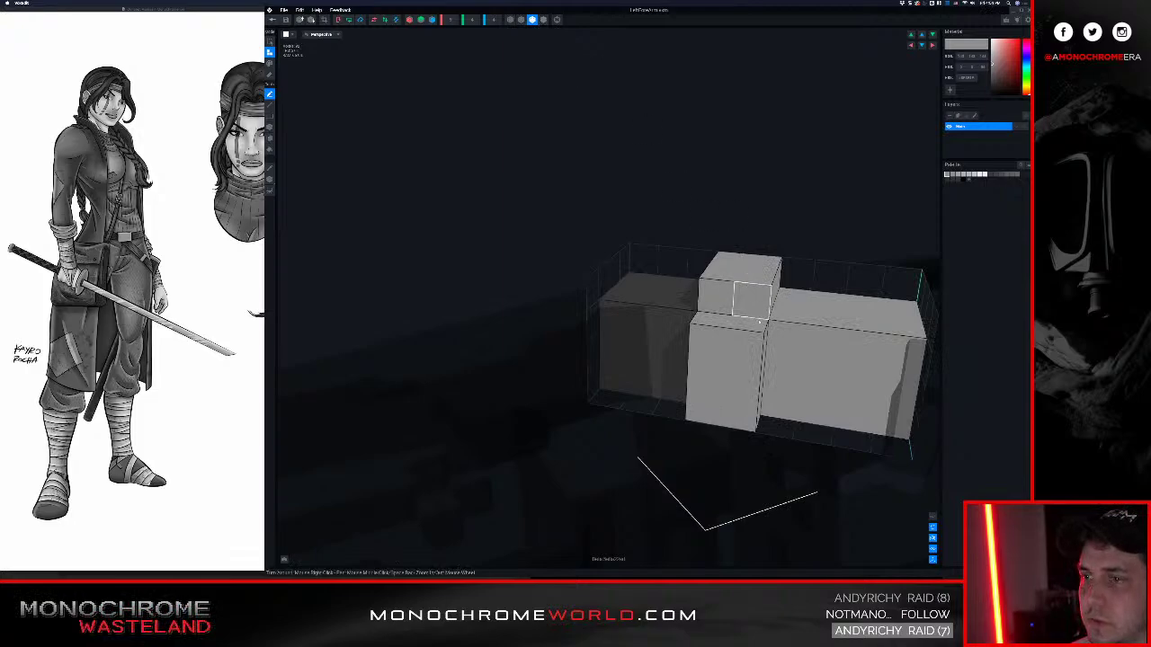
# Paint the dark strip on the forearm's underside light grey and check the wrapping from below and from the end
pyautogui.moveTo(759, 321); pyautogui.dragTo(810, 378, button='right')
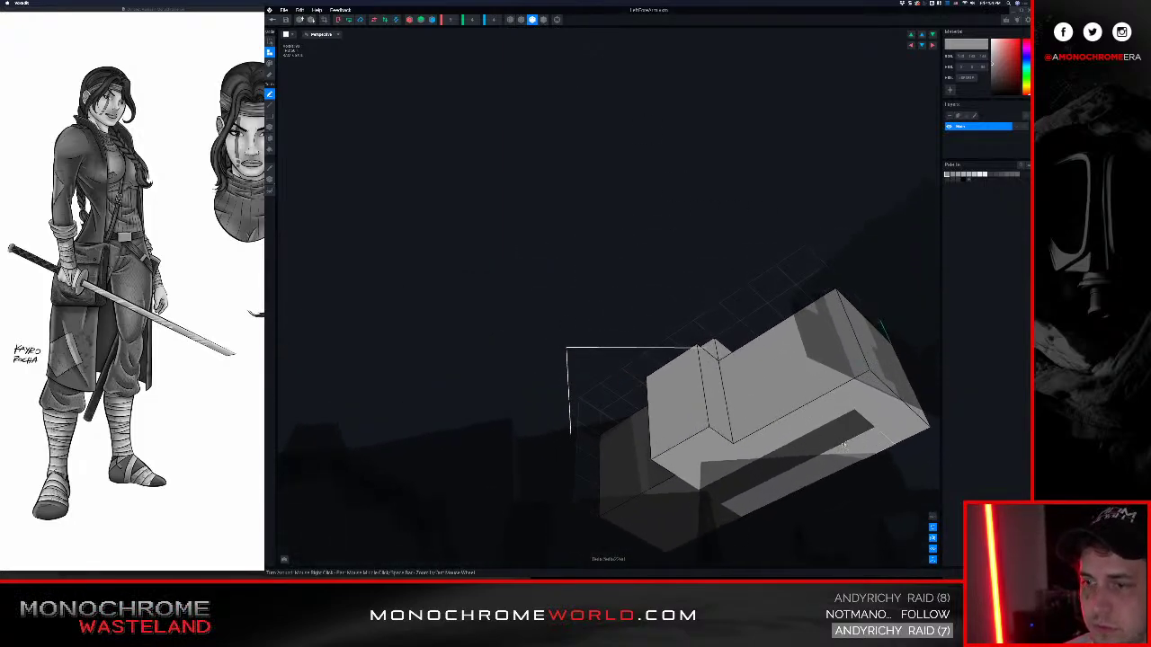
pyautogui.press('p')
pyautogui.moveTo(848, 438); pyautogui.dragTo(724, 491)
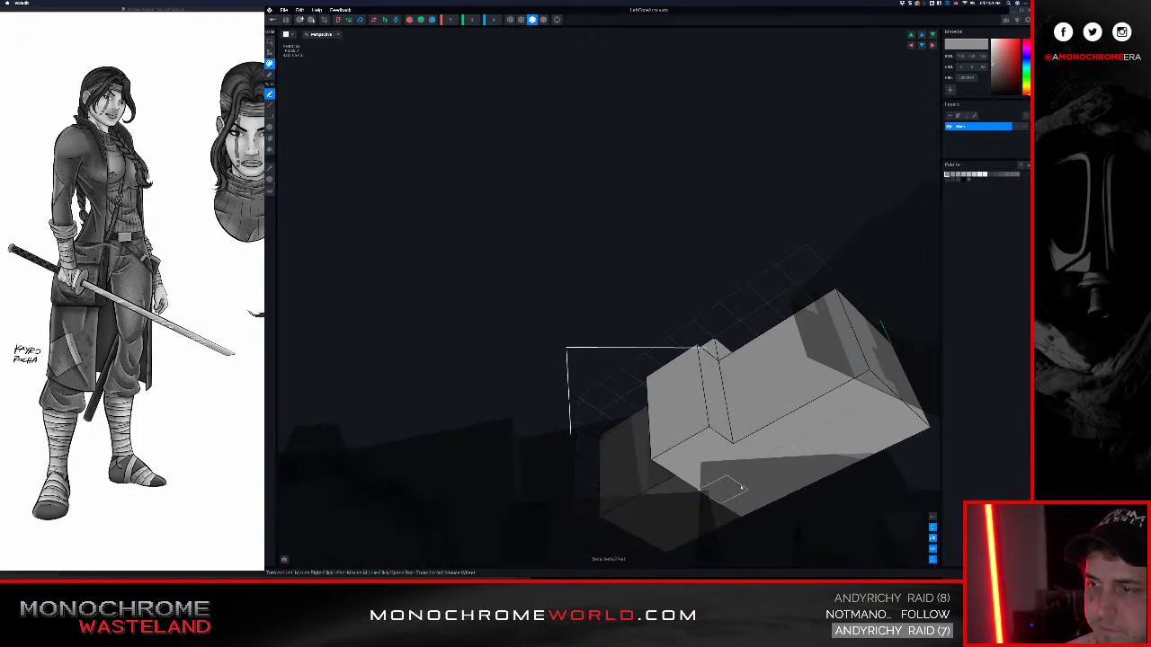
pyautogui.moveTo(778, 417)
pyautogui.mouseDown(button='right')
pyautogui.moveTo(763, 411)
pyautogui.moveTo(759, 376)
pyautogui.mouseUp(button='right')
pyautogui.moveTo(858, 411); pyautogui.dragTo(779, 345, button='middle')
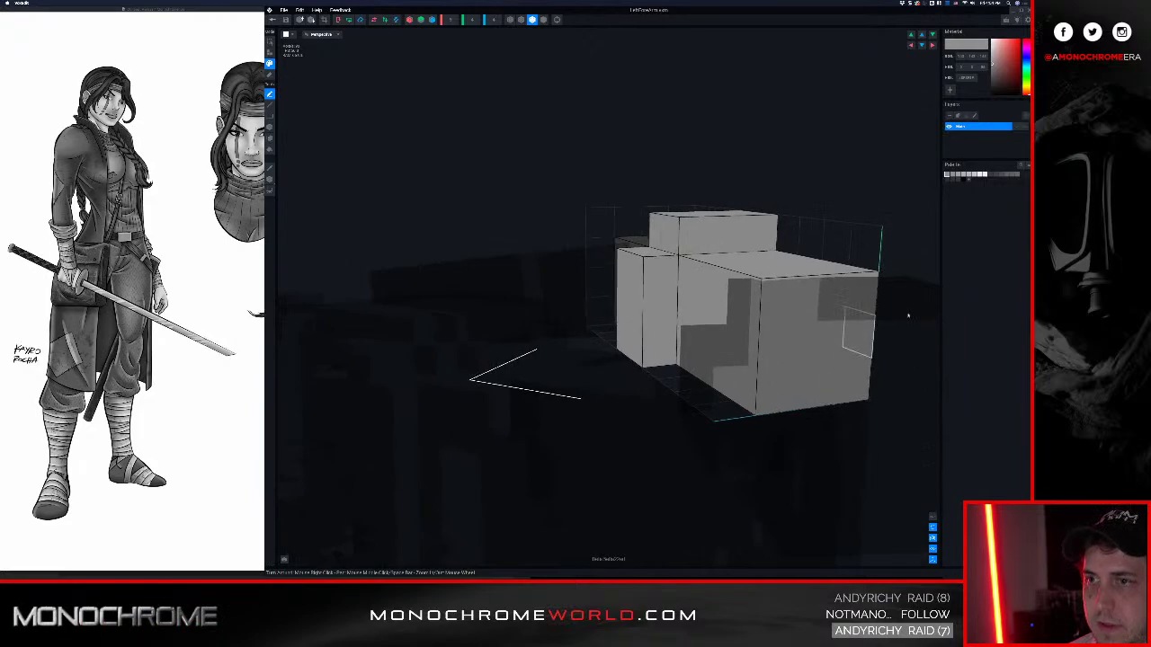
pyautogui.moveTo(715, 415); pyautogui.dragTo(776, 404, button='right')
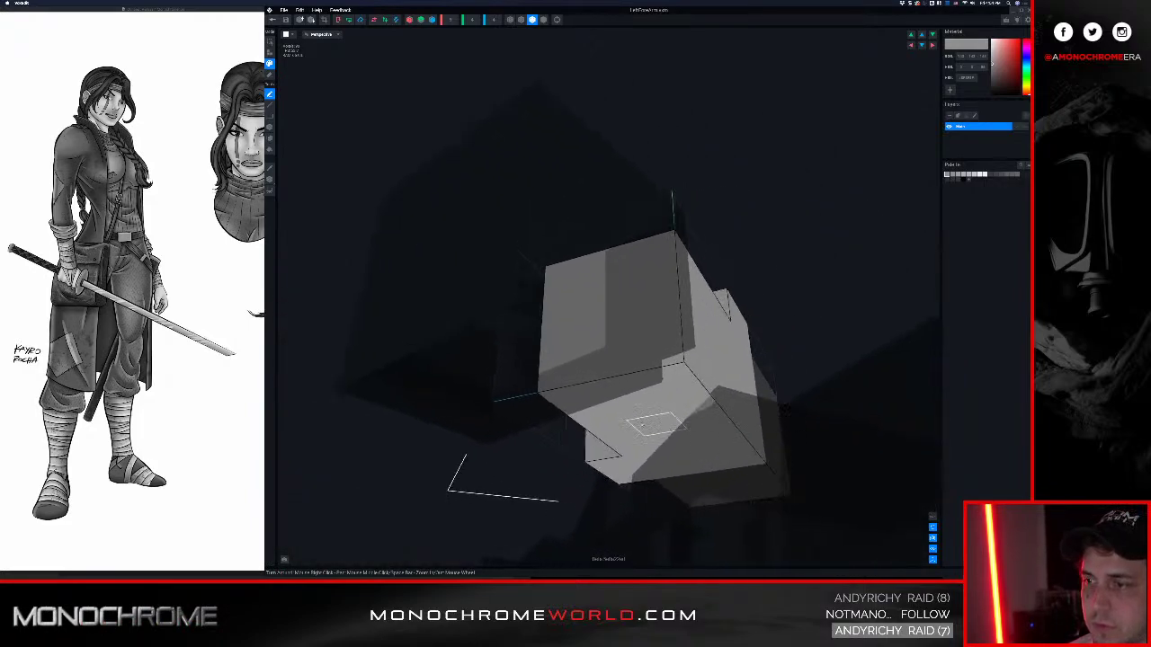
pyautogui.moveTo(655, 425); pyautogui.dragTo(614, 412, button='right')
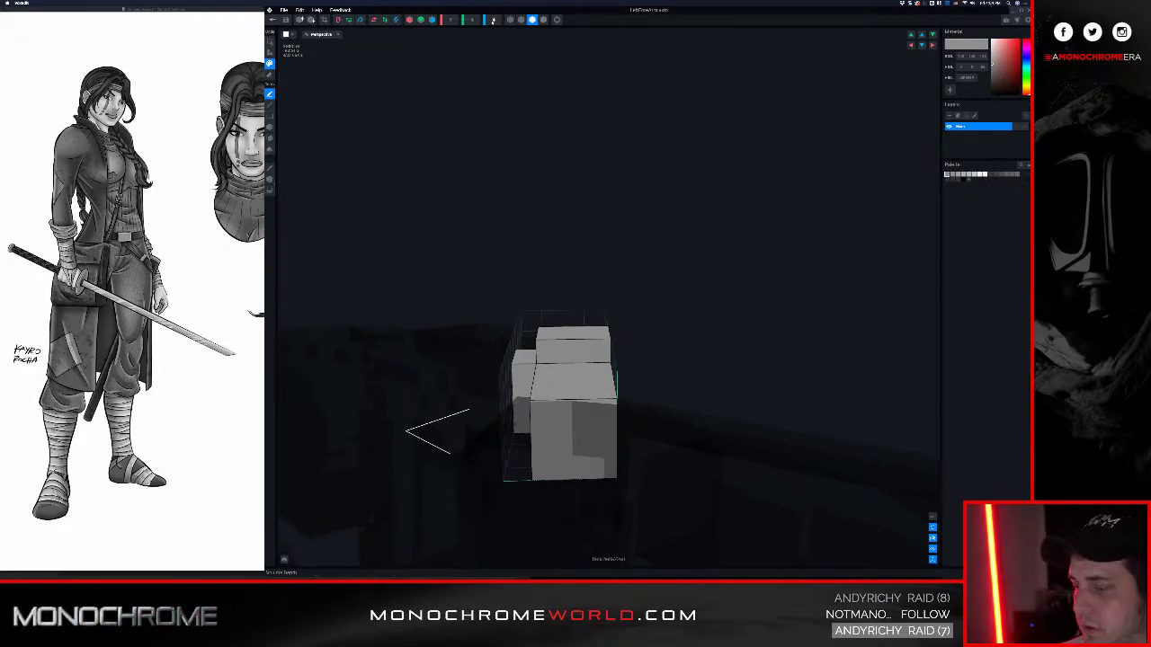
# Enlarge the forearm's volume by another voxel in depth and shift all voxels one voxel towards the added space
pyautogui.scroll(1, 492, 20)
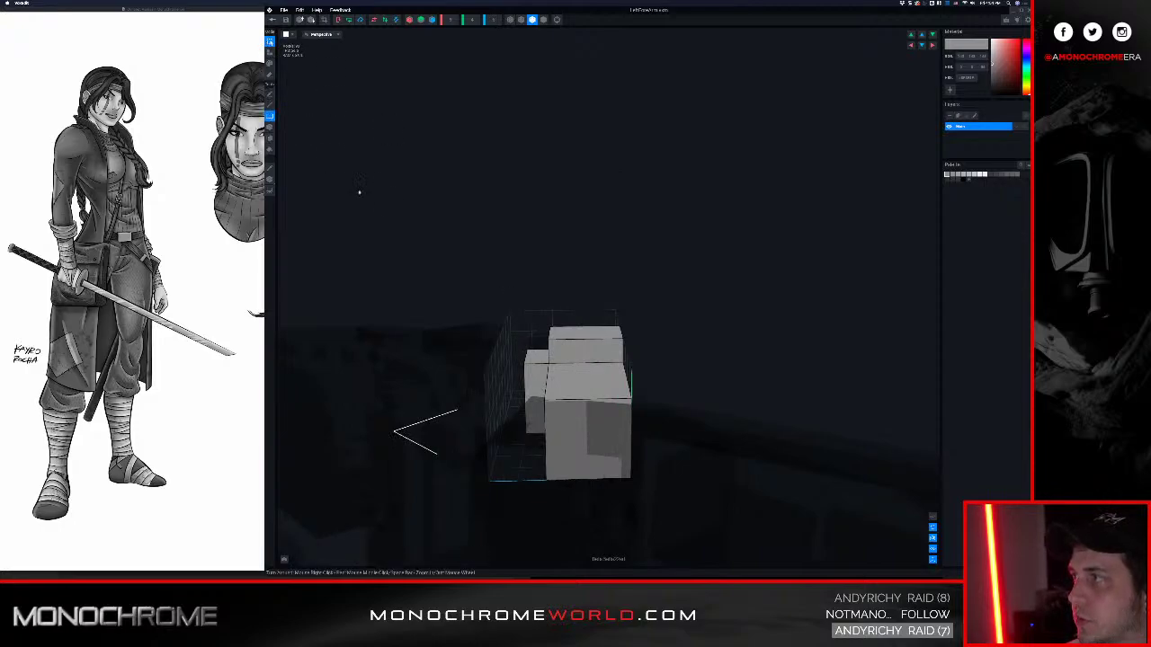
pyautogui.moveTo(490, 282); pyautogui.dragTo(701, 509)
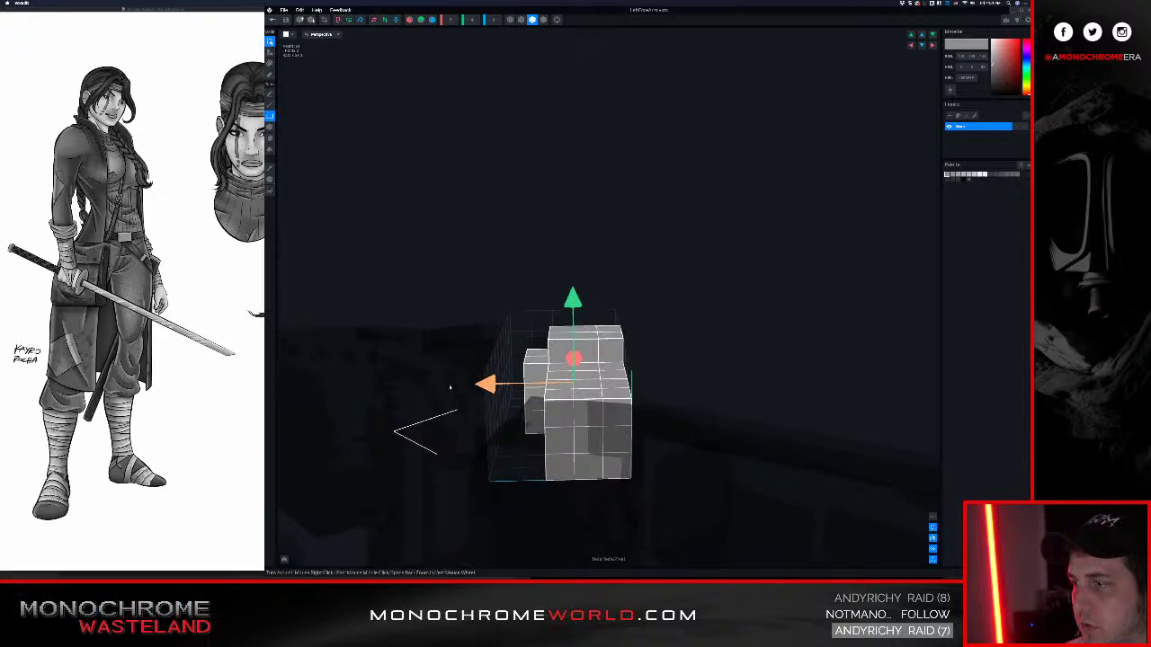
pyautogui.moveTo(449, 387); pyautogui.dragTo(426, 387)
pyautogui.click(645, 310)
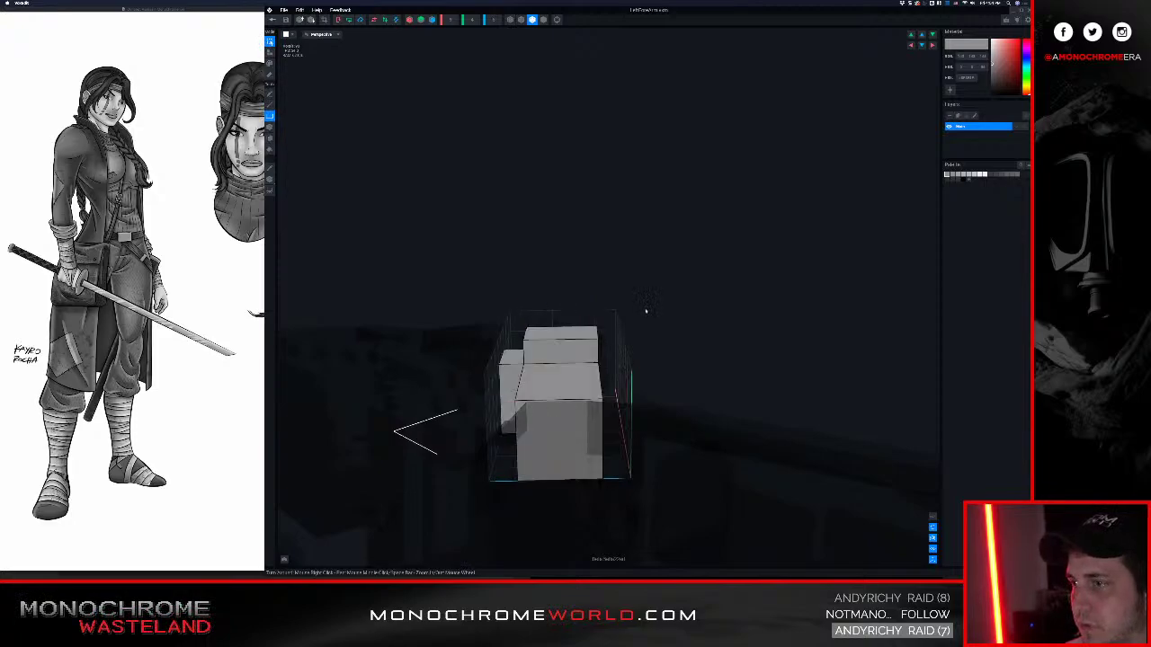
# Add a matching raised light-grey band on the forearm's opposite side face, beside the dark sleeve
pyautogui.moveTo(579, 372); pyautogui.dragTo(621, 380, button='right')
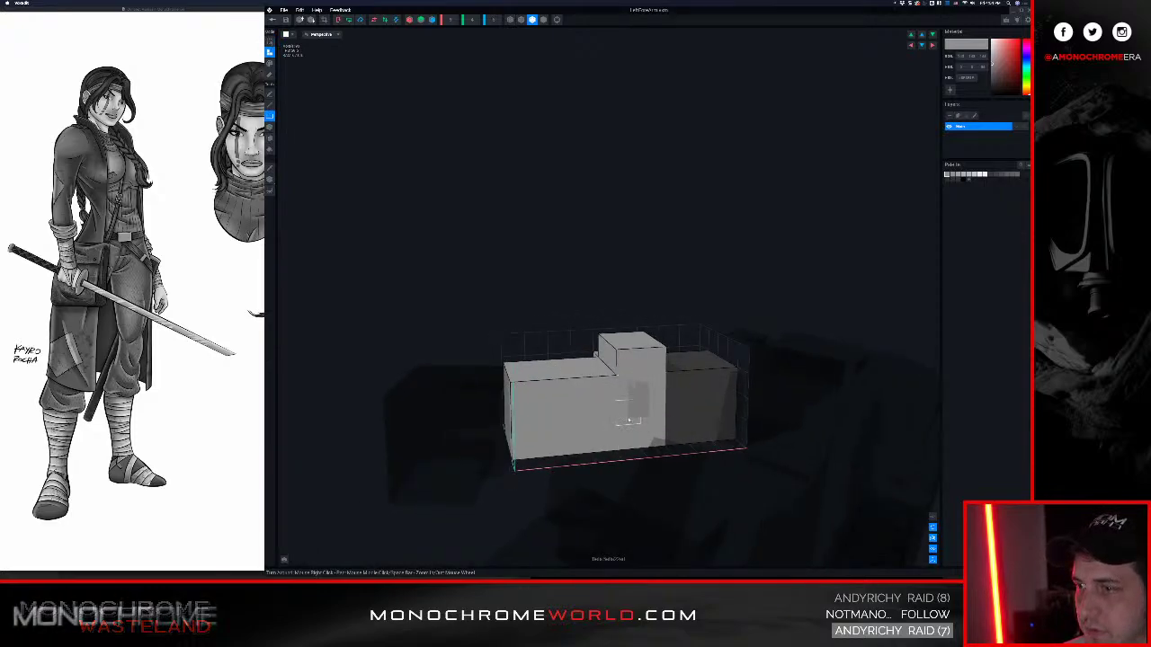
pyautogui.click(645, 410)
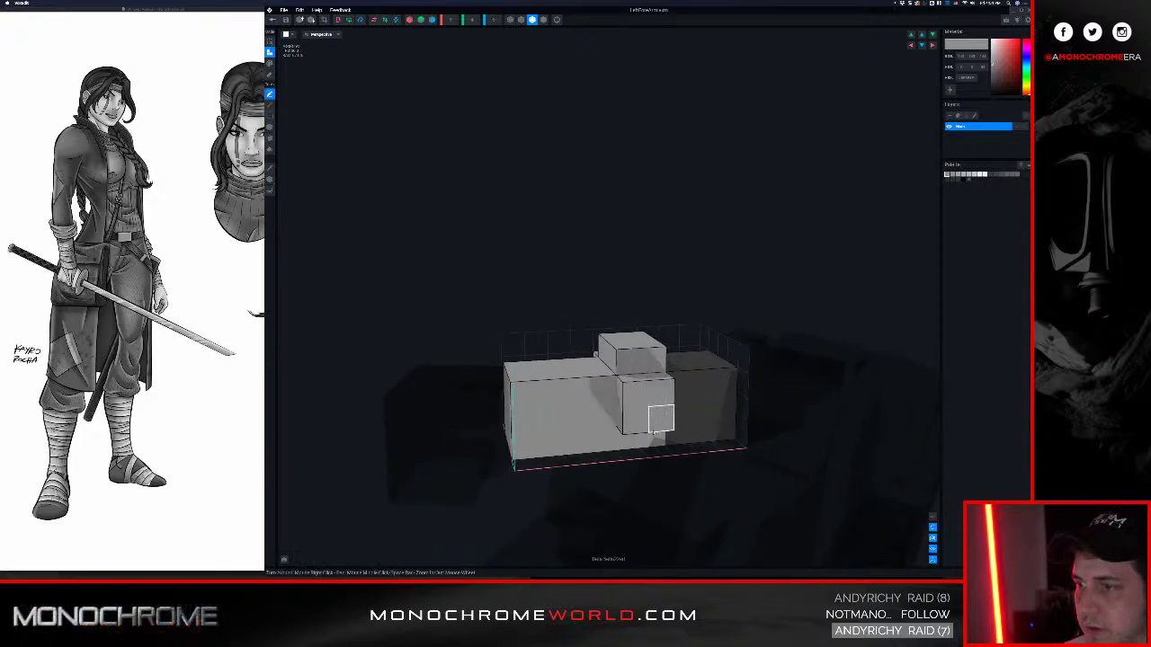
pyautogui.moveTo(637, 438); pyautogui.dragTo(559, 319, button='right')
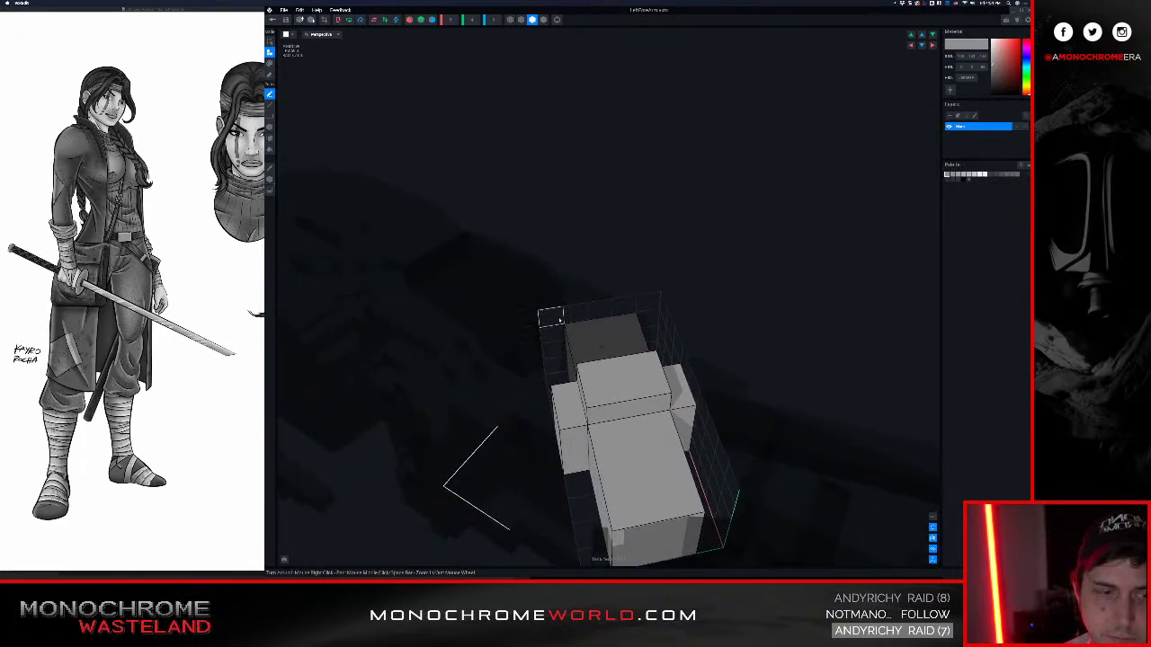
pyautogui.moveTo(602, 350); pyautogui.dragTo(480, 359, button='right')
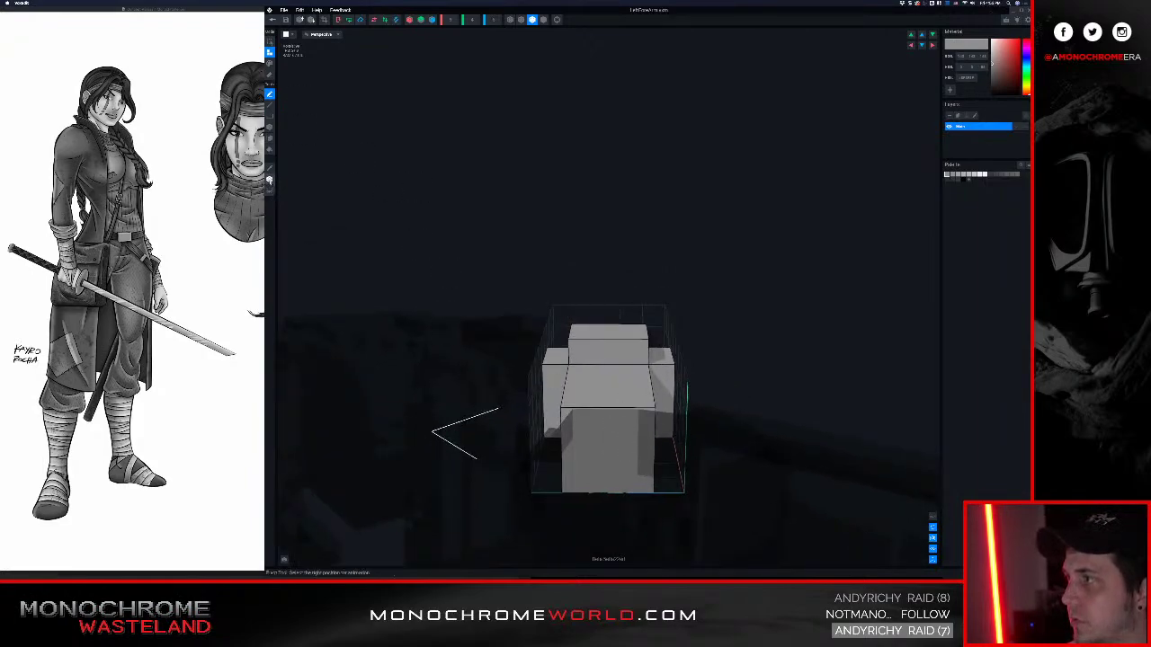
# Move the forearm's pivot one voxel along its depth to follow the shifted voxels, then save the model and return to the rig
pyautogui.click(269, 180)
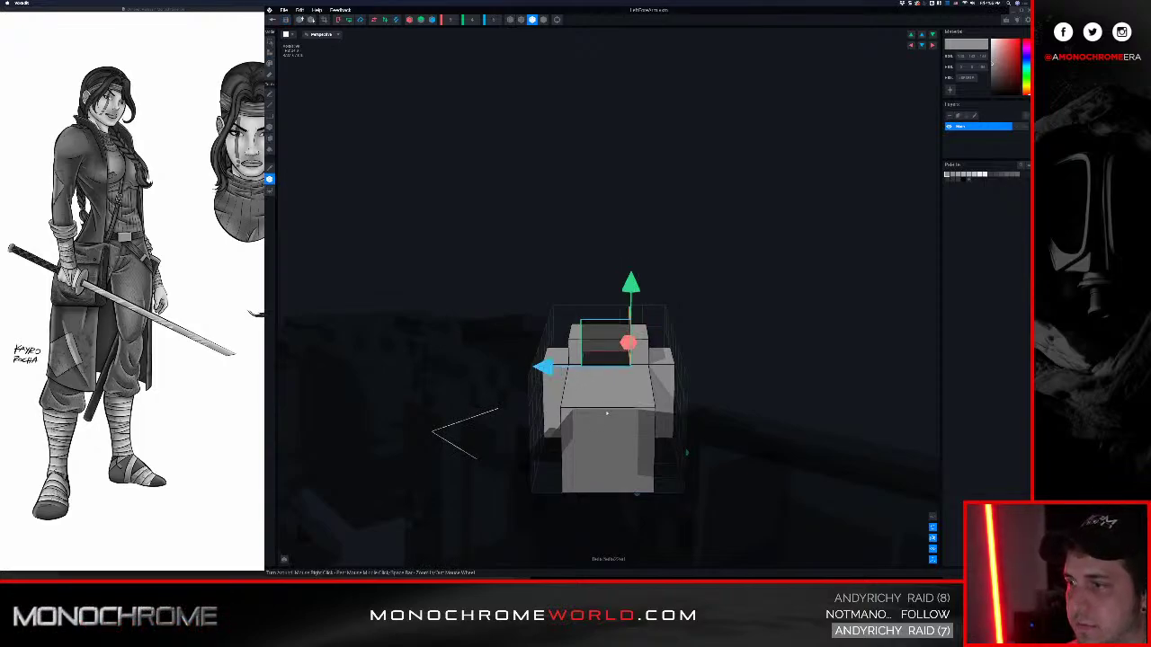
pyautogui.moveTo(607, 413); pyautogui.dragTo(557, 316, button='right')
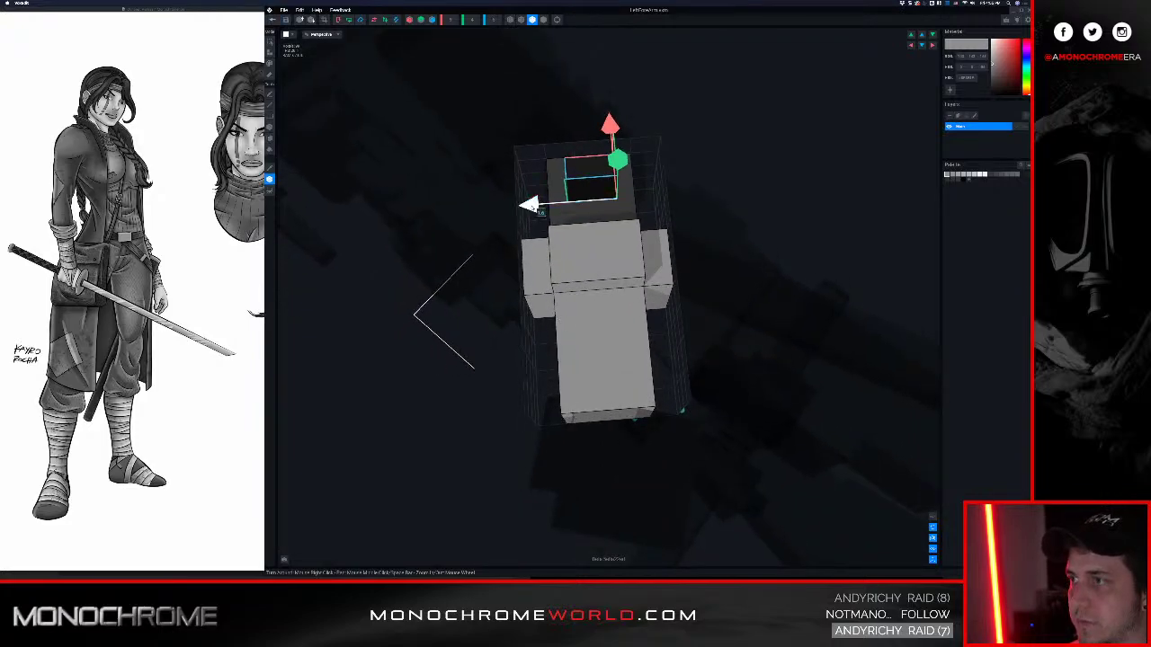
pyautogui.moveTo(536, 209); pyautogui.dragTo(513, 214)
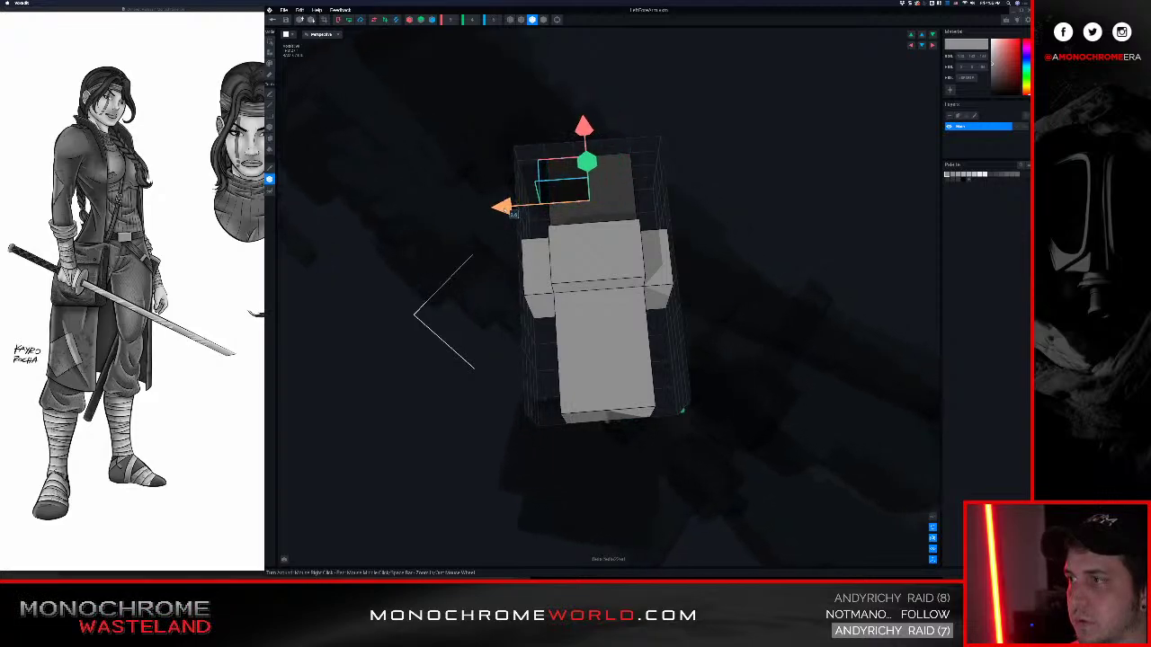
pyautogui.moveTo(601, 245); pyautogui.dragTo(598, 245, button='right')
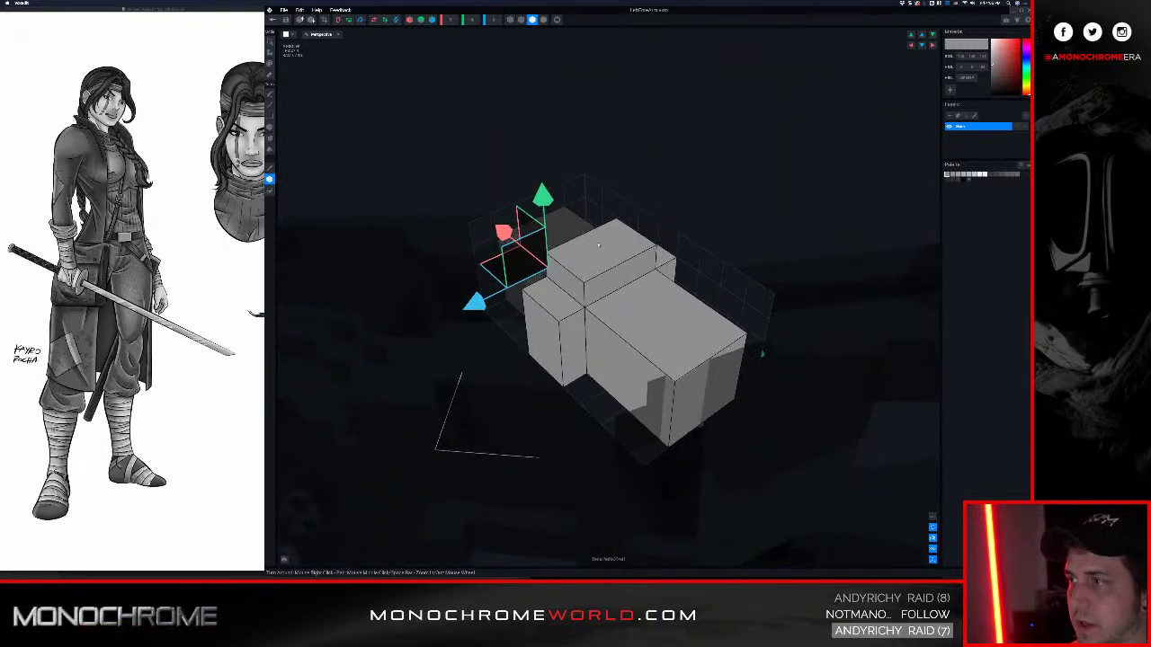
pyautogui.moveTo(671, 311); pyautogui.dragTo(713, 351, button='right')
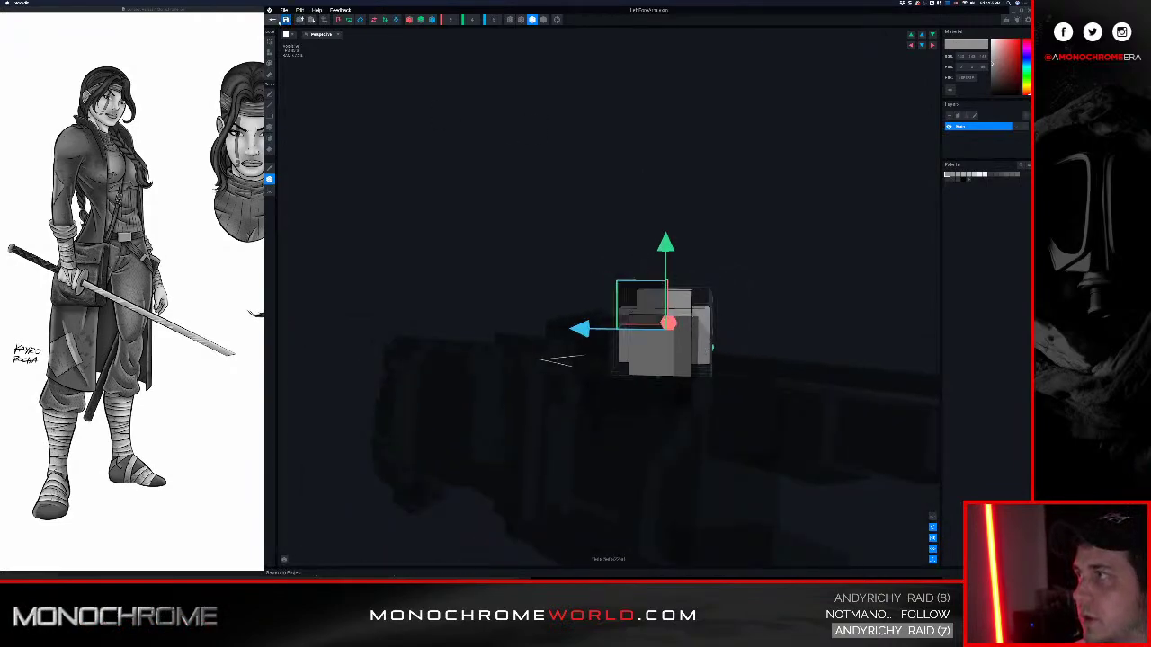
pyautogui.click(276, 21)
pyautogui.click(602, 171)
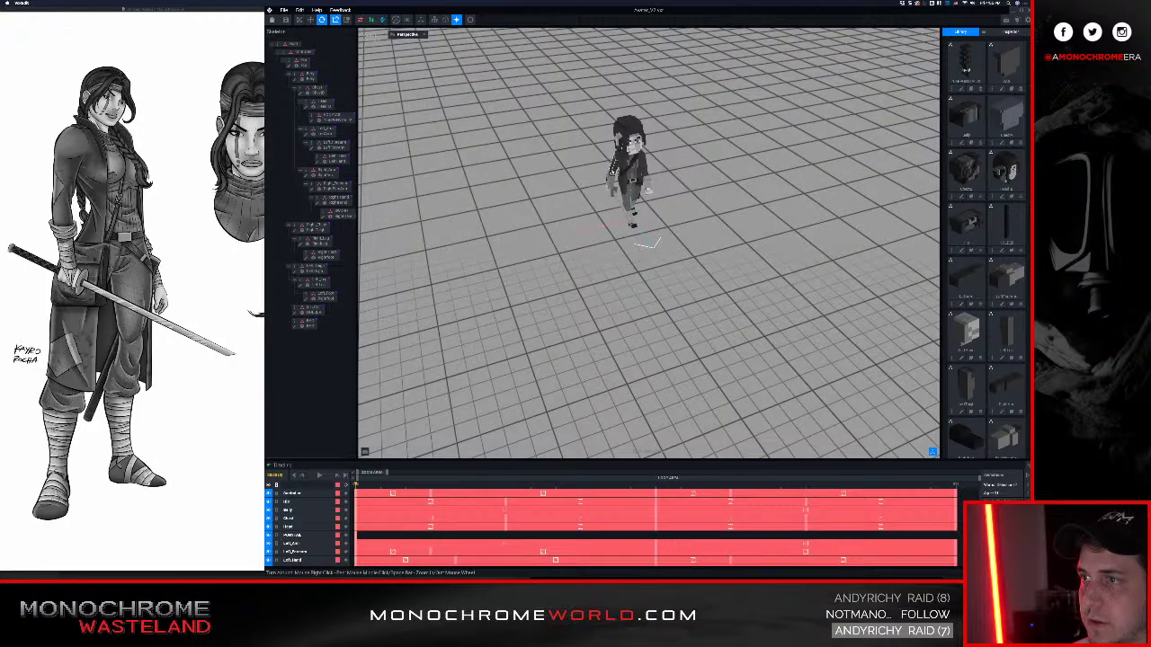
# Play the walk animation and examine the left forearm's raised wrapping close up from the front
pyautogui.scroll(8, 617, 381)
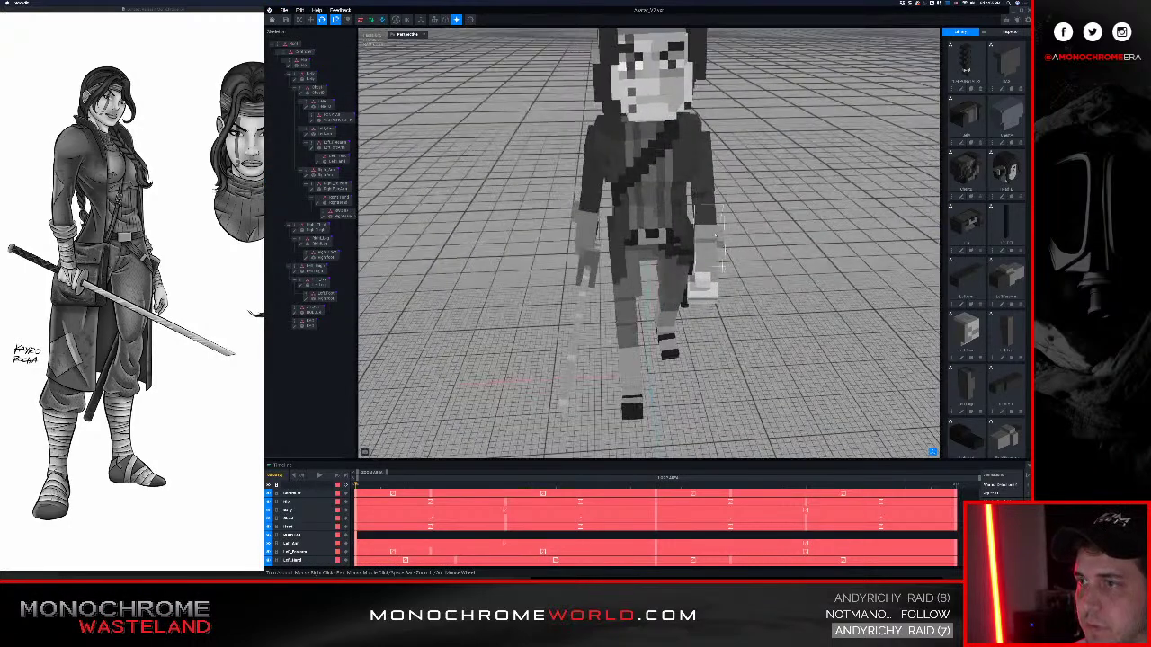
pyautogui.moveTo(638, 215); pyautogui.dragTo(696, 229, button='right')
pyautogui.scroll(6, 696, 229)
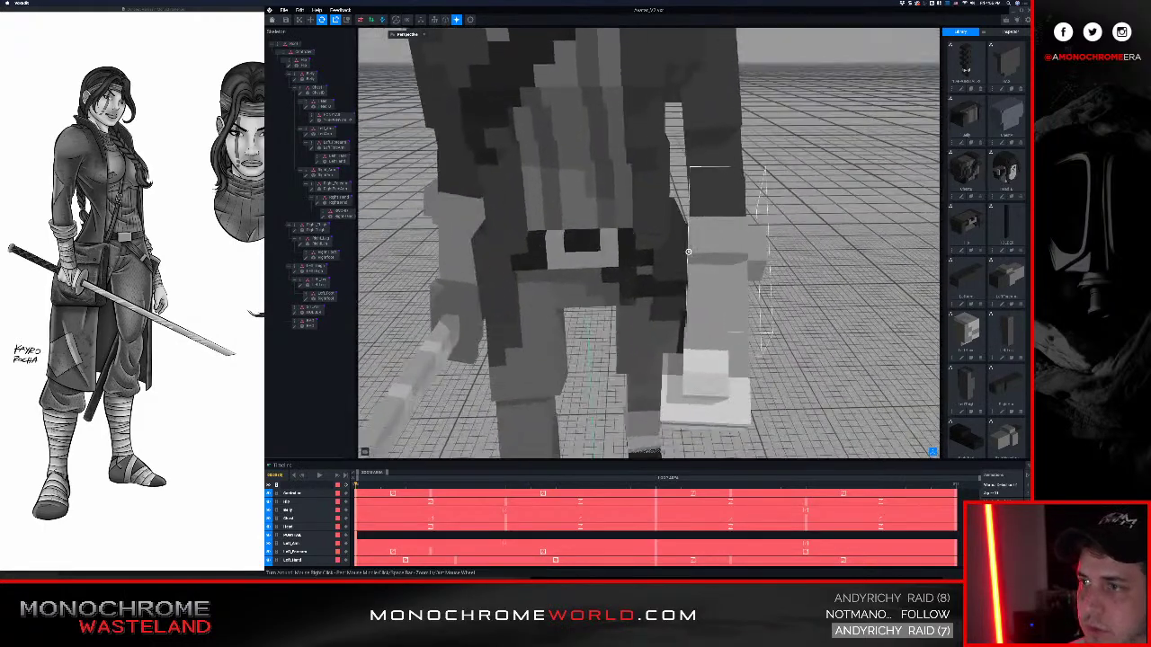
pyautogui.scroll(-6, 681, 258)
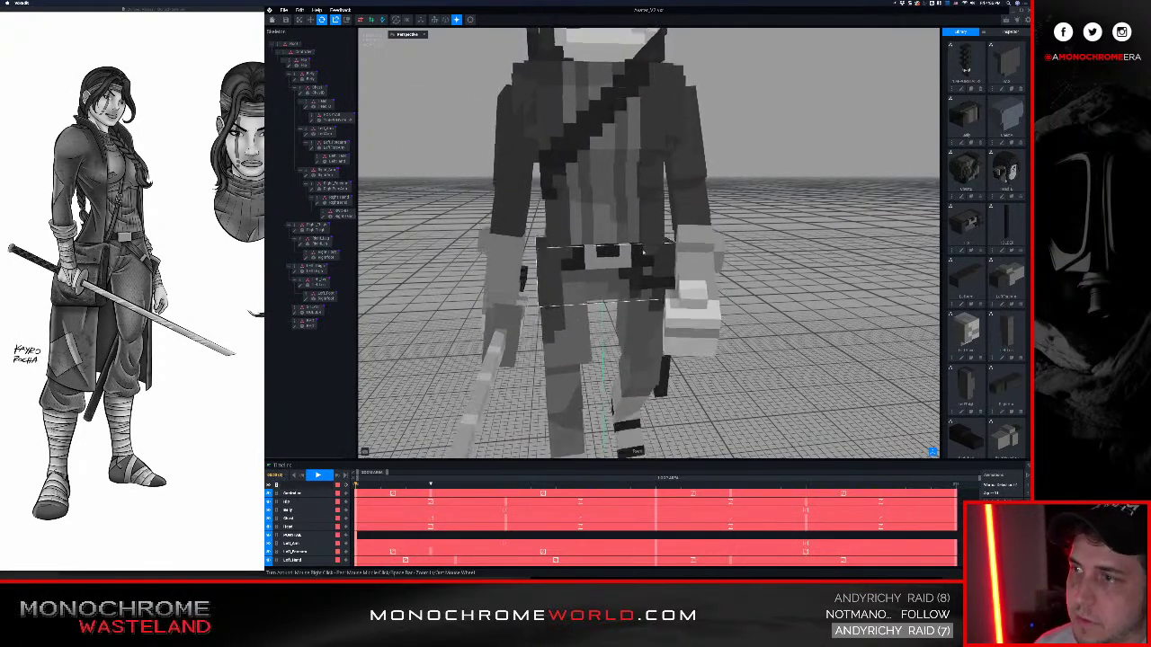
pyautogui.scroll(5, 643, 252)
pyautogui.moveTo(643, 253); pyautogui.dragTo(667, 267, button='right')
pyautogui.press('space')
pyautogui.scroll(-3, 699, 265)
pyautogui.scroll(-4, 699, 270)
pyautogui.click(469, 19)
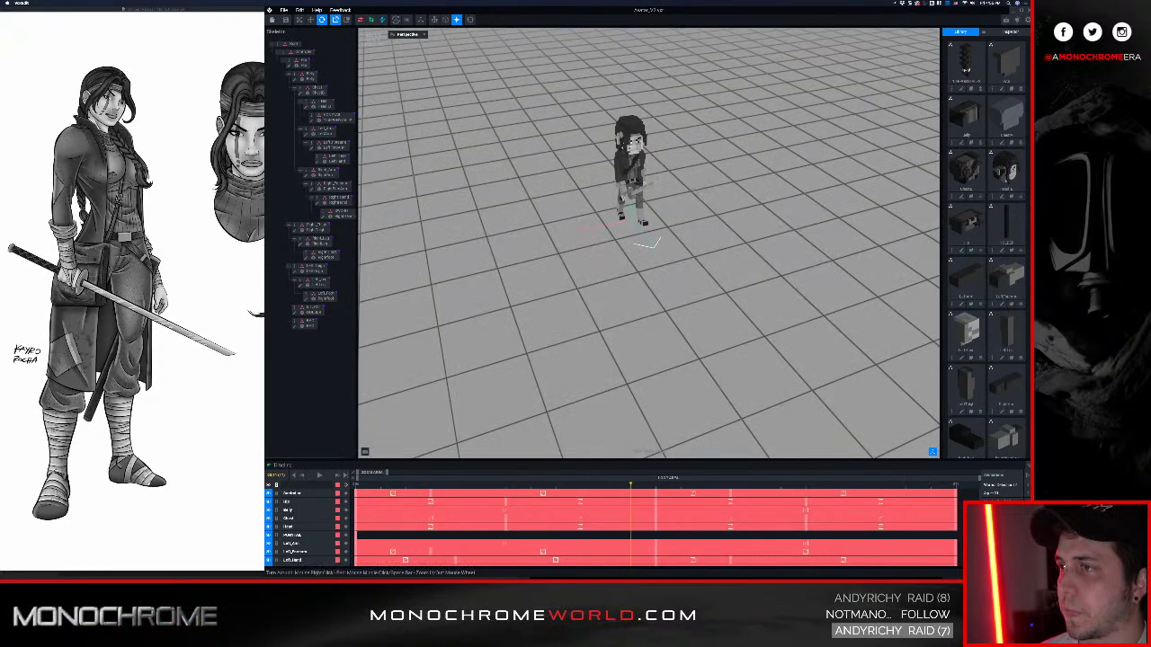
# Examine the whole character from the front and at an angle, comparing the forearms and strap with the reference drawing
pyautogui.scroll(5, 639, 88)
pyautogui.moveTo(639, 88); pyautogui.dragTo(644, 160, button='middle')
pyautogui.scroll(3, 644, 157)
pyautogui.moveTo(644, 158); pyautogui.dragTo(640, 151, button='right')
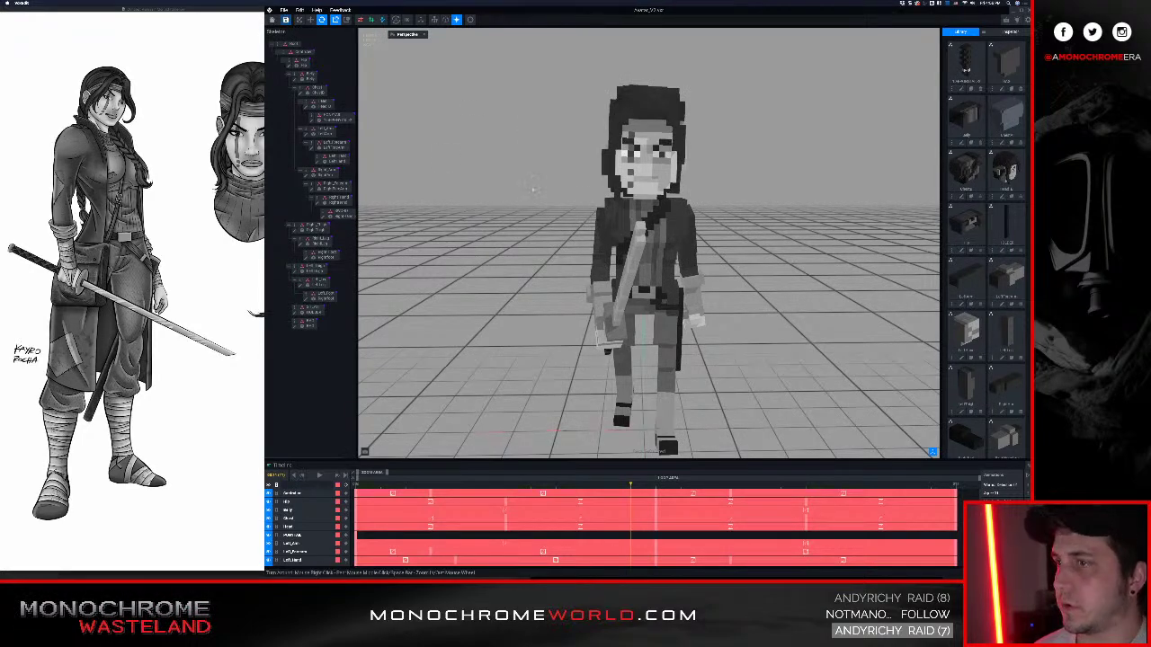
pyautogui.moveTo(539, 193); pyautogui.dragTo(454, 269, button='right')
pyautogui.scroll(3, 642, 244)
# Open the chest model for editing
pyautogui.moveTo(720, 187); pyautogui.dragTo(696, 197, button='right')
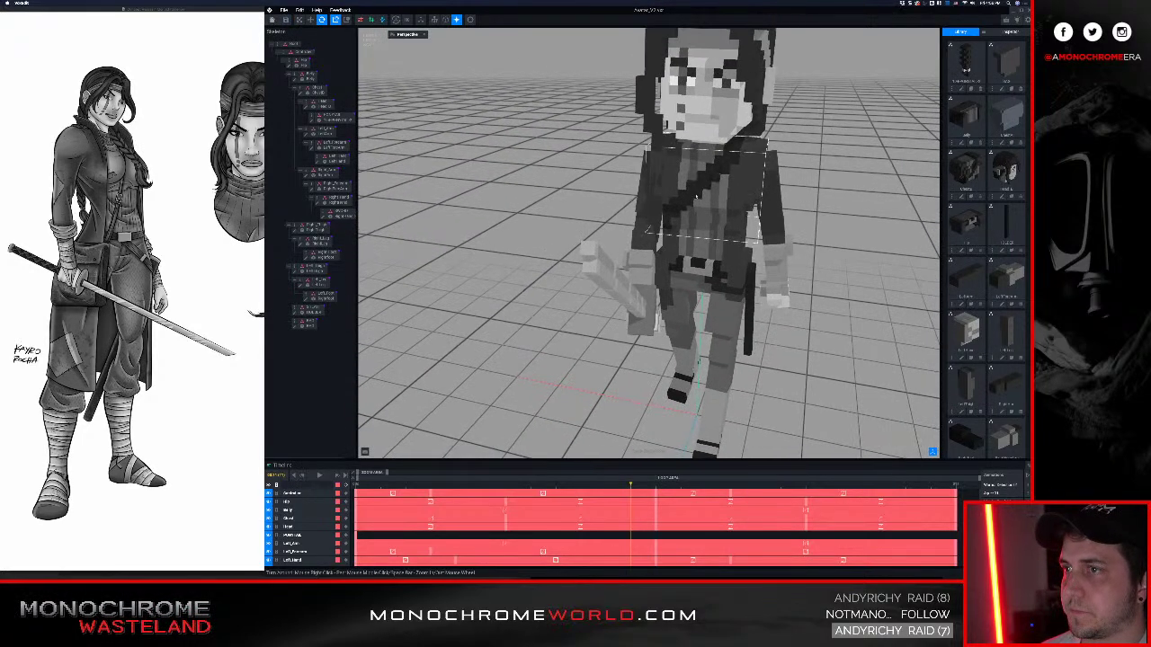
pyautogui.scroll(2, 696, 197)
pyautogui.click(696, 197)
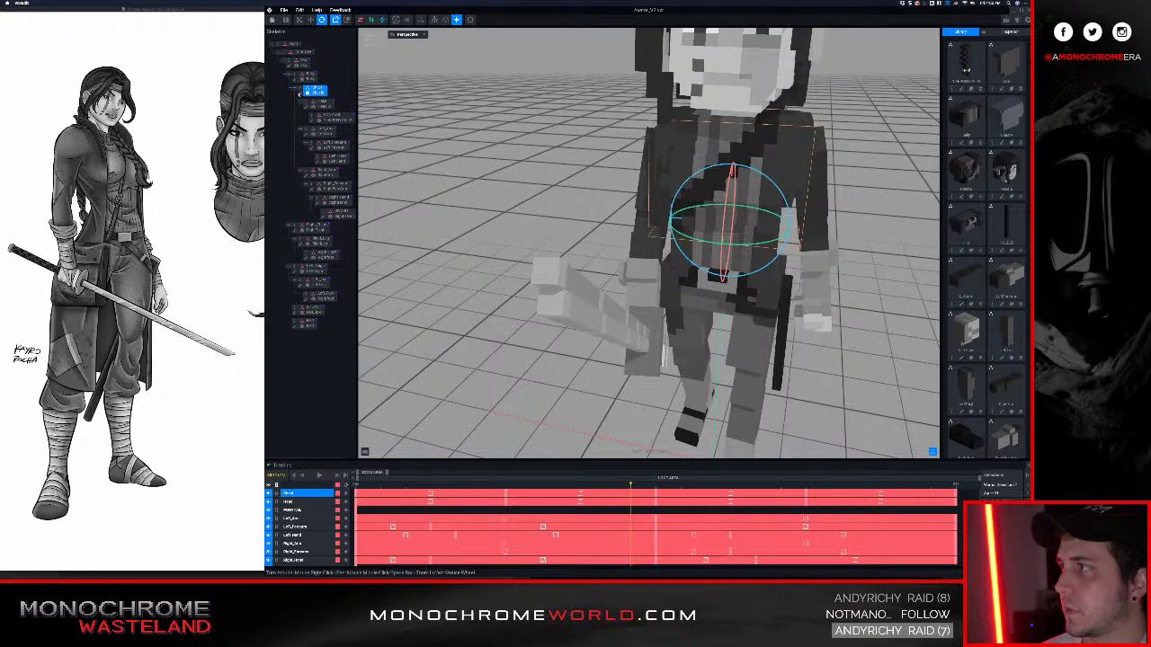
pyautogui.click(300, 93)
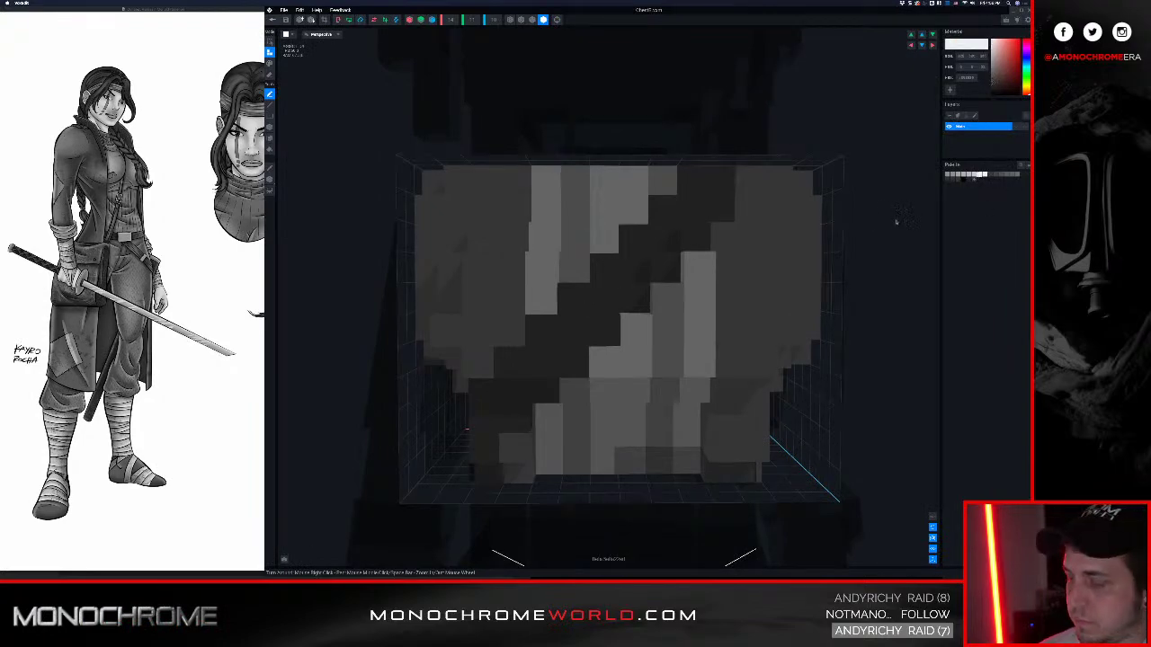
pyautogui.click(577, 311)
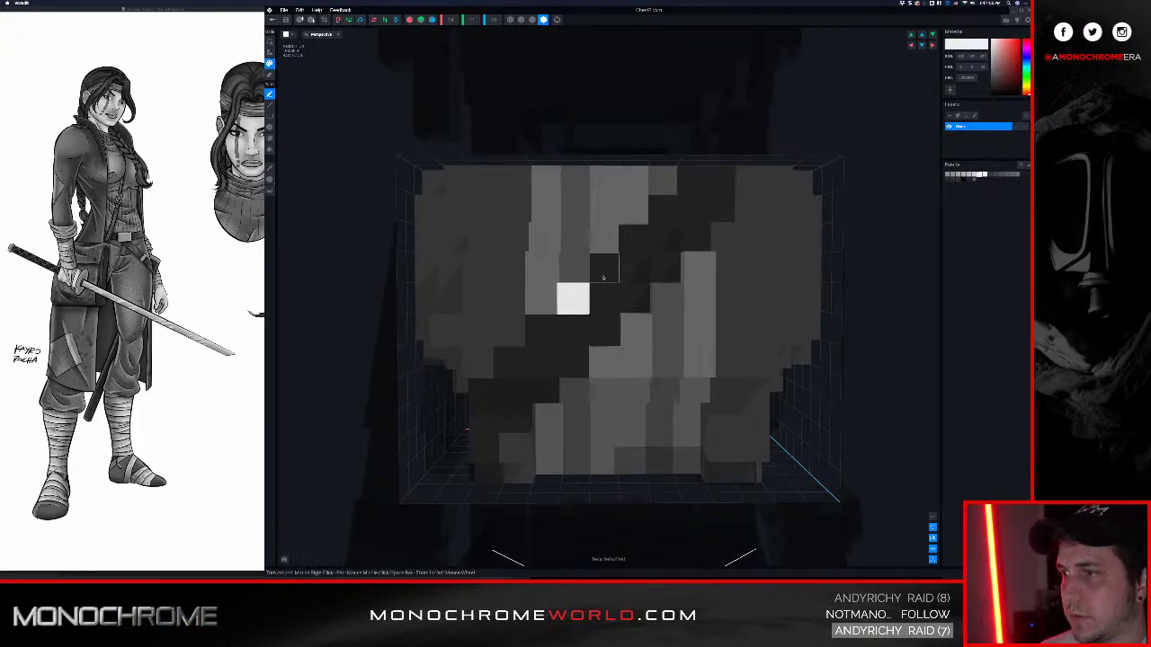
pyautogui.click(603, 277)
pyautogui.click(633, 296)
pyautogui.click(601, 335)
pyautogui.moveTo(681, 291); pyautogui.dragTo(681, 291, button='right')
pyautogui.hotkey('ctrl', 'z')
pyautogui.hotkey('ctrl', 'z')
pyautogui.hotkey('ctrl', 'z')
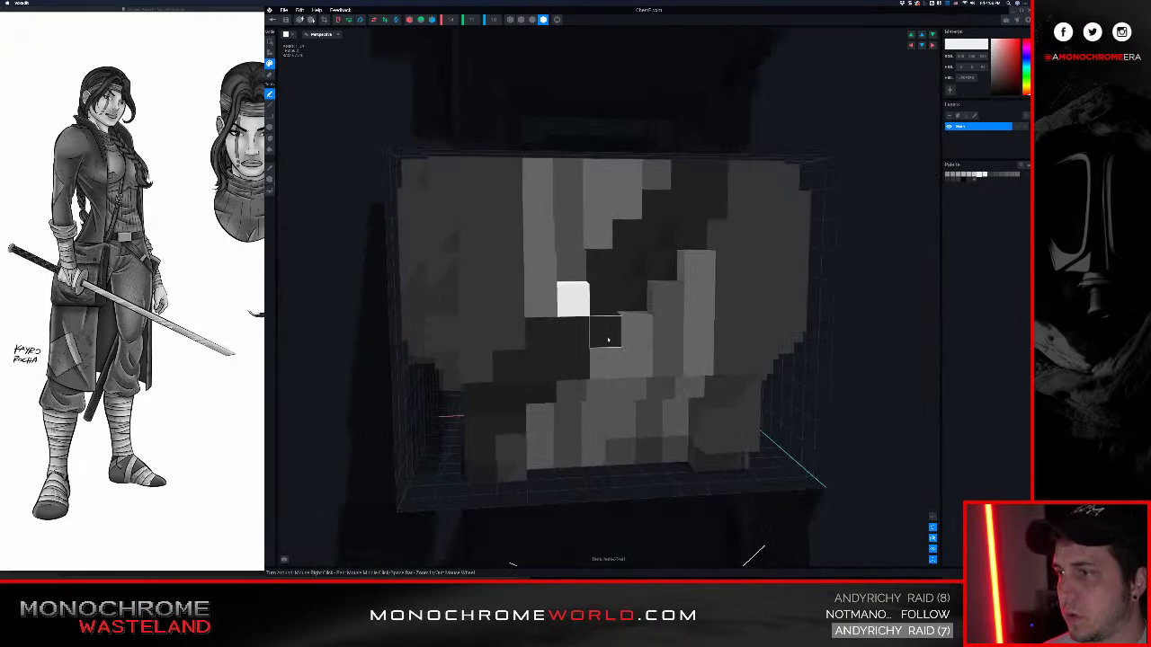
pyautogui.hotkey('ctrl', 'z')
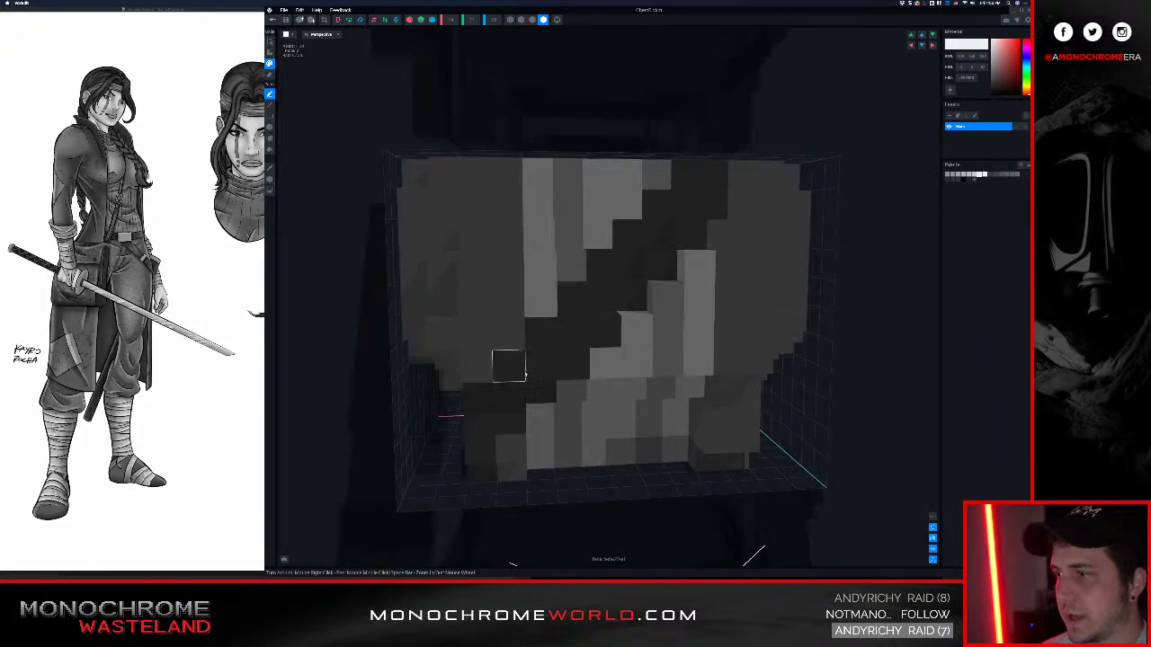
# Paint four white voxels in a cross around one dark voxel on the lower chest strap, then save the model and return to the rig
pyautogui.moveTo(592, 339); pyautogui.dragTo(591, 339, button='right')
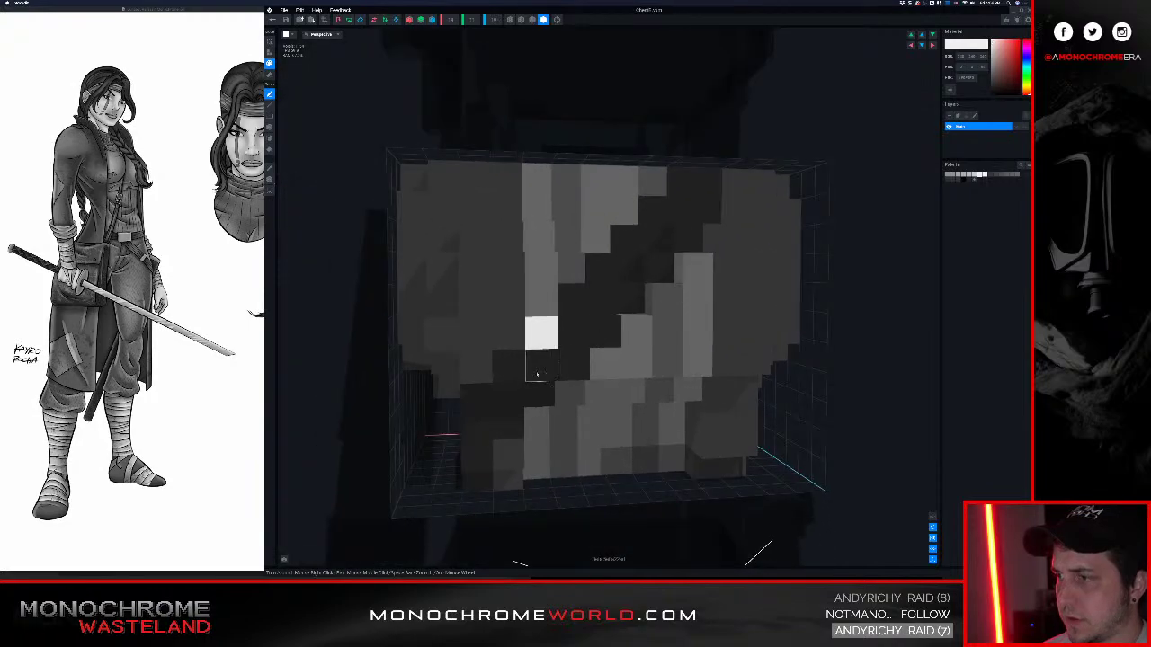
pyautogui.moveTo(508, 366); pyautogui.dragTo(553, 347, button='right')
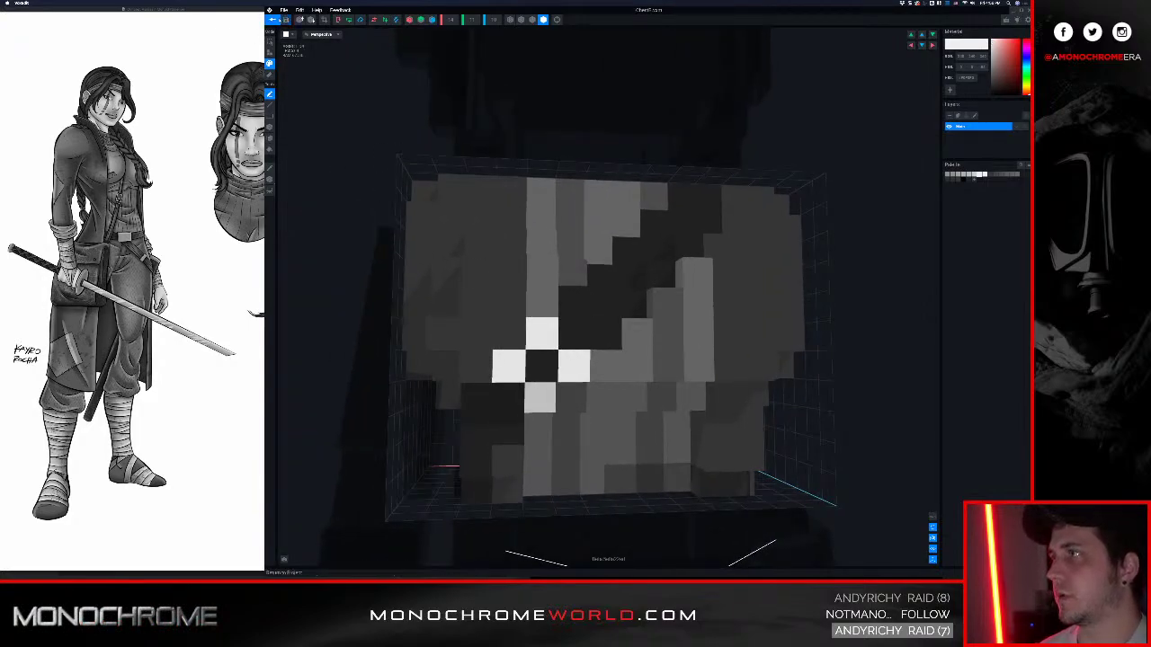
pyautogui.press('super+q')
pyautogui.click(601, 172)
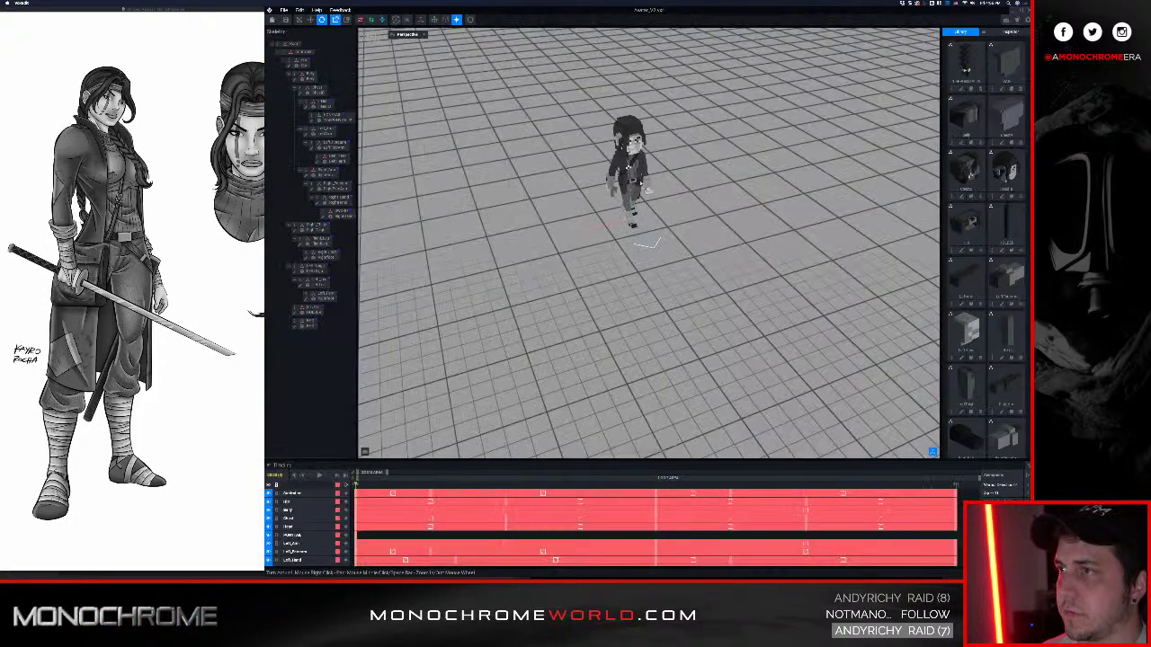
# Open the chest model for editing, targeting the light area under the arm on the side of the torso
pyautogui.scroll(5, 641, 184)
pyautogui.moveTo(641, 184); pyautogui.dragTo(629, 144, button='right')
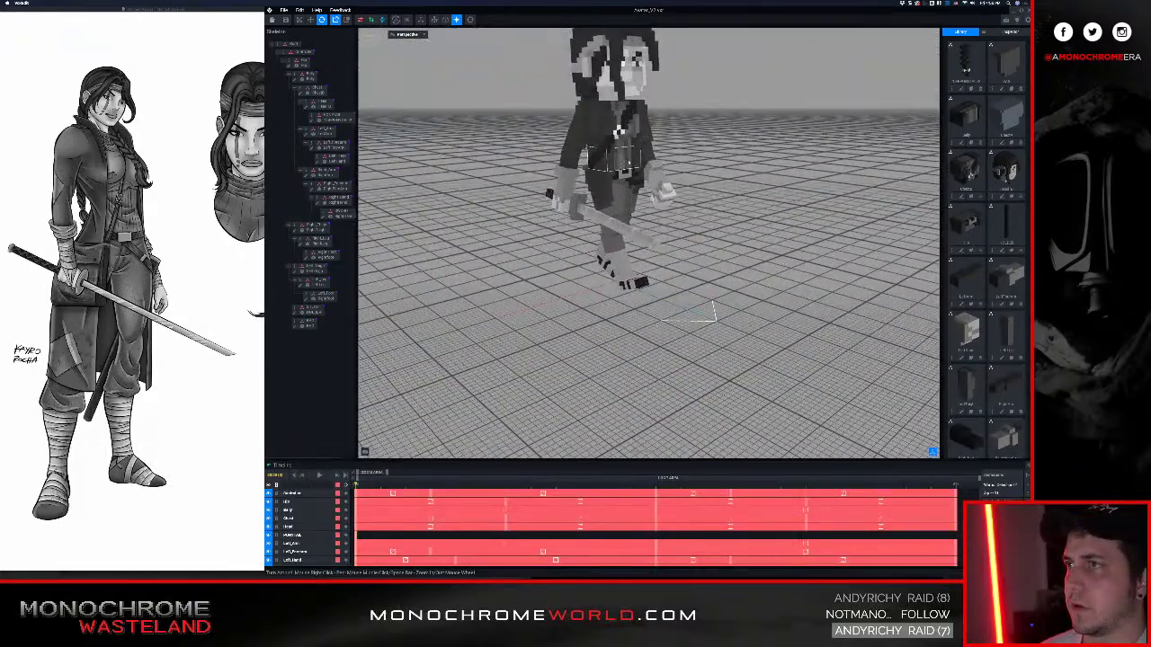
pyautogui.moveTo(629, 63); pyautogui.dragTo(633, 135, button='middle')
pyautogui.moveTo(633, 135)
pyautogui.mouseDown(button='right')
pyautogui.moveTo(644, 135)
pyautogui.moveTo(620, 142)
pyautogui.moveTo(629, 138)
pyautogui.mouseUp(button='right')
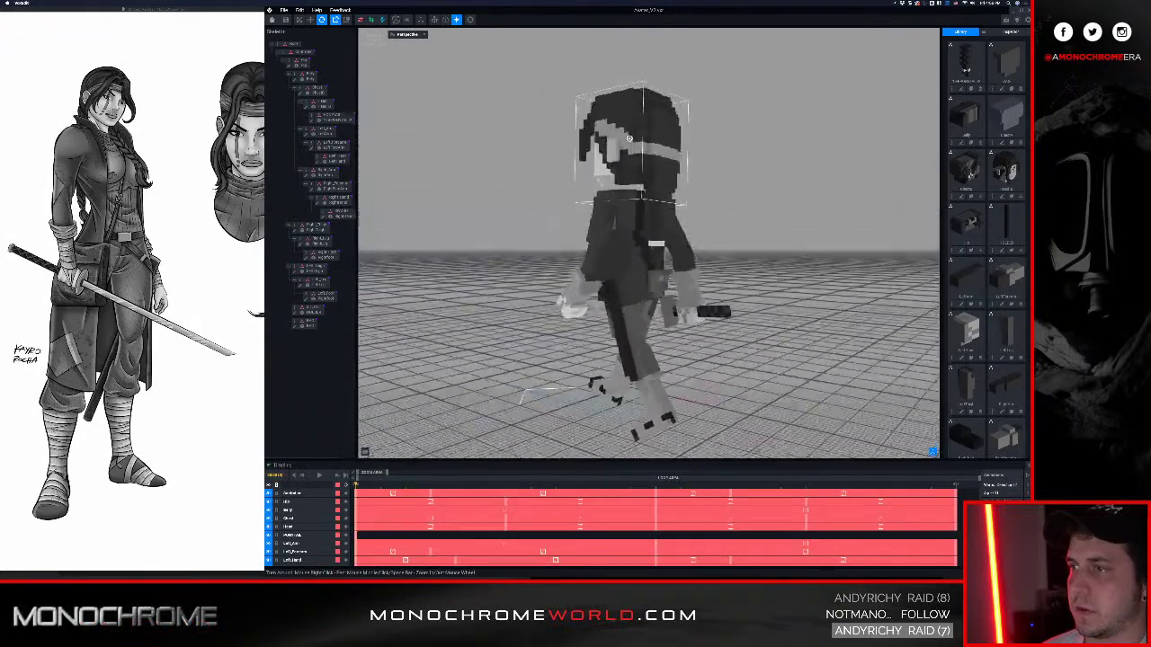
pyautogui.scroll(5, 644, 182)
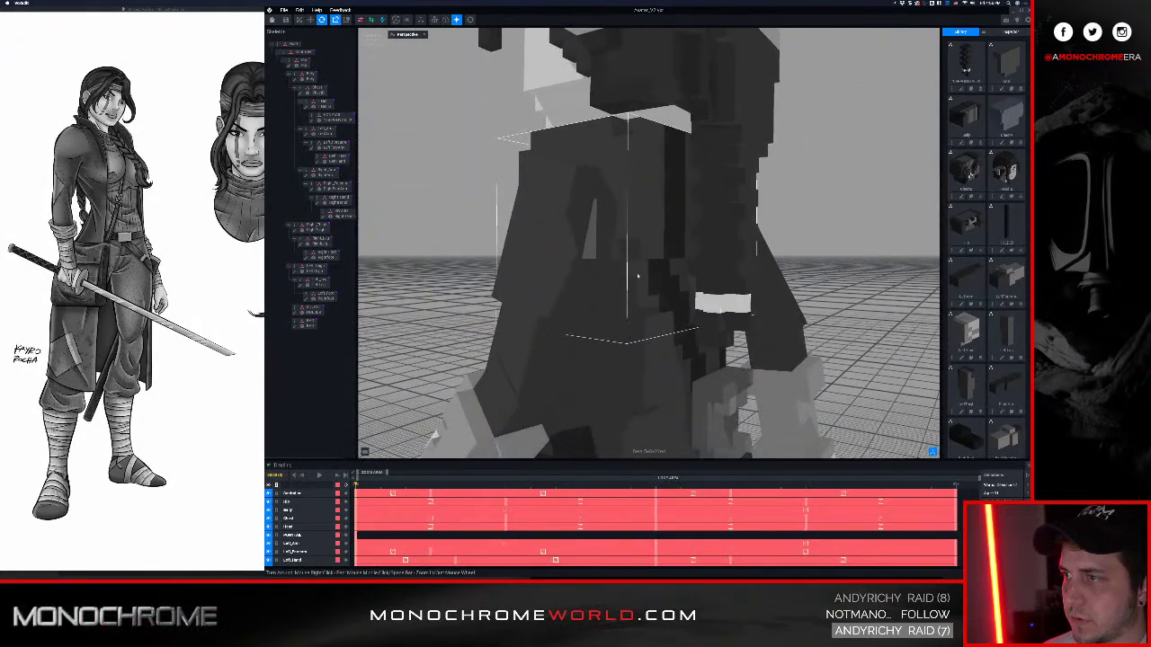
pyautogui.click(602, 232)
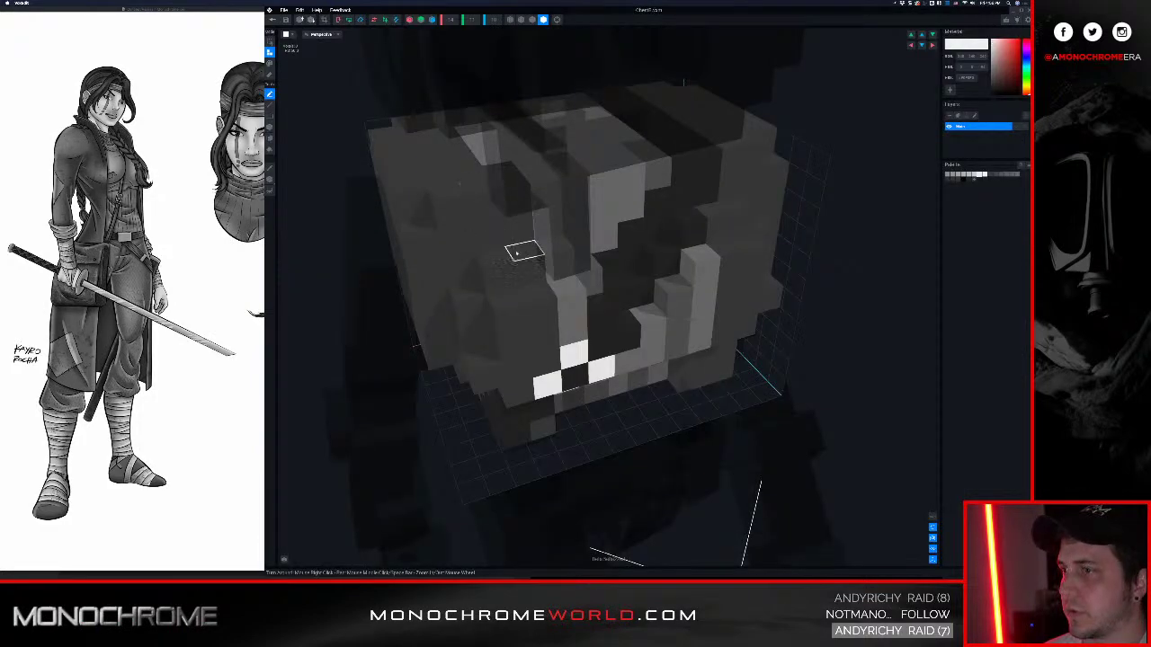
# Paint the light patch on the side of the chest in the surrounding dark gray, then save the model and return to the rig
pyautogui.scroll(5, 522, 250)
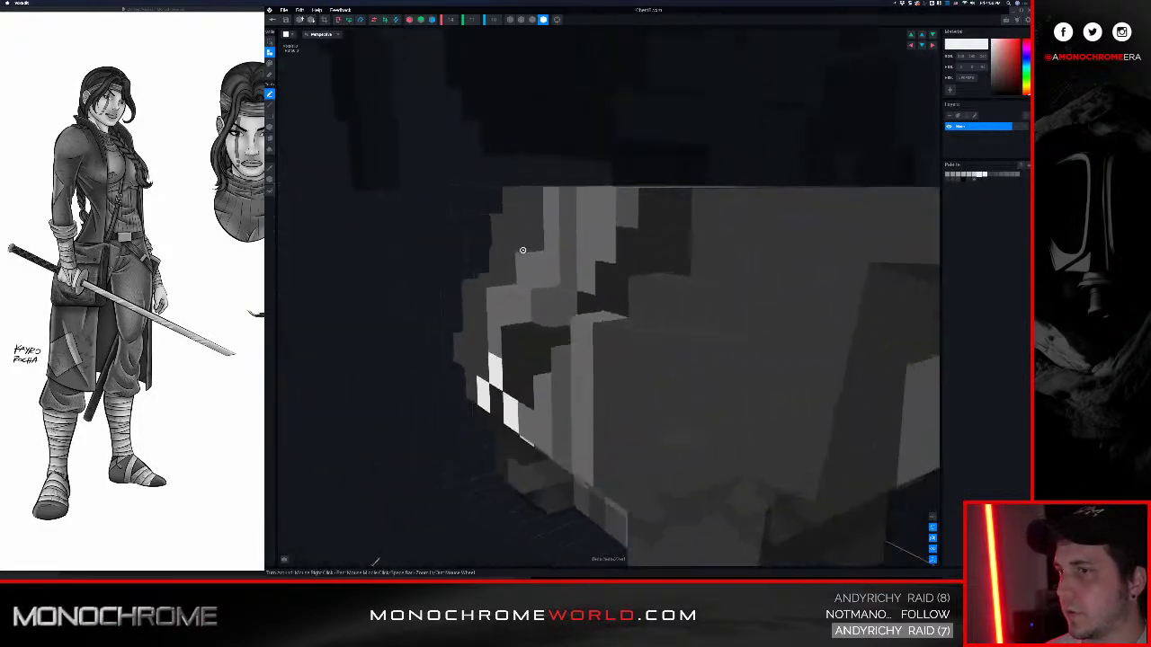
pyautogui.scroll(-3, 578, 300)
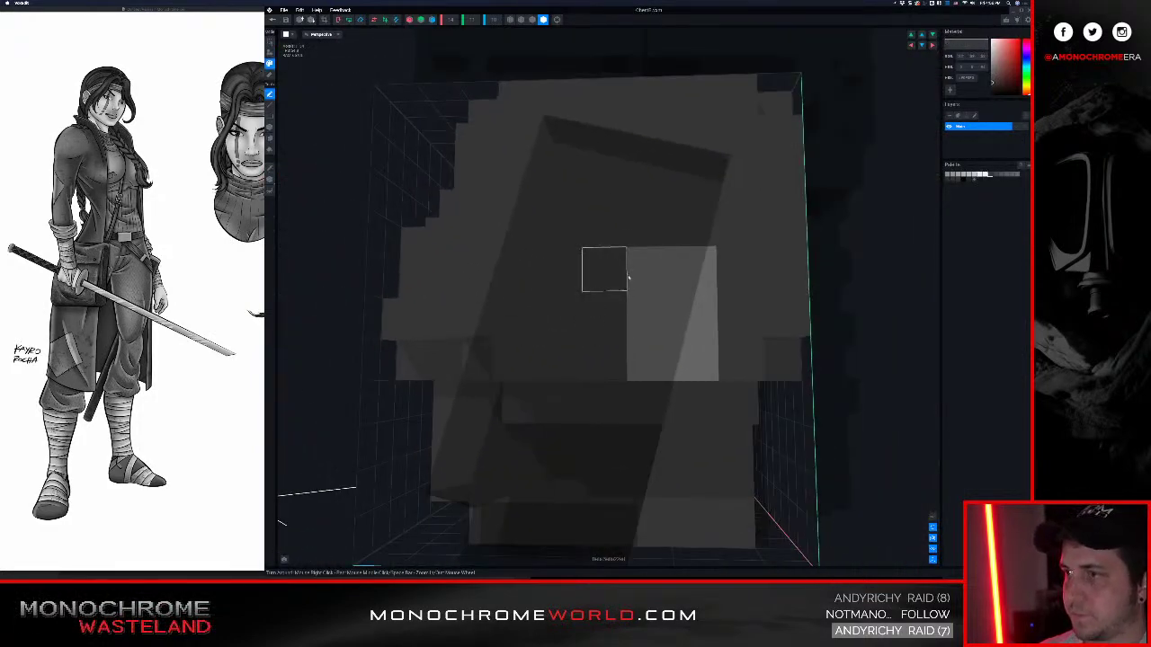
pyautogui.moveTo(647, 311)
pyautogui.mouseDown(button='right')
pyautogui.moveTo(665, 280)
pyautogui.moveTo(707, 297)
pyautogui.mouseUp(button='right')
pyautogui.scroll(-3, 711, 312)
pyautogui.scroll(-3, 559, 274)
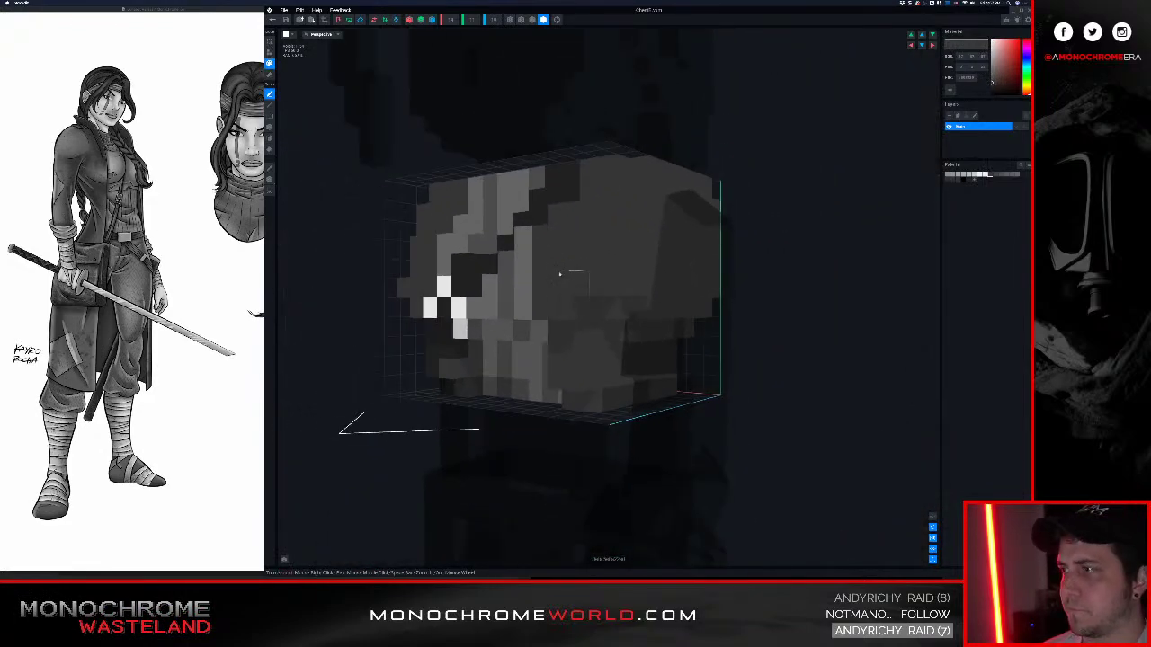
pyautogui.moveTo(544, 262); pyautogui.dragTo(539, 261, button='right')
pyautogui.scroll(-3, 427, 263)
pyautogui.moveTo(431, 267); pyautogui.dragTo(402, 273, button='right')
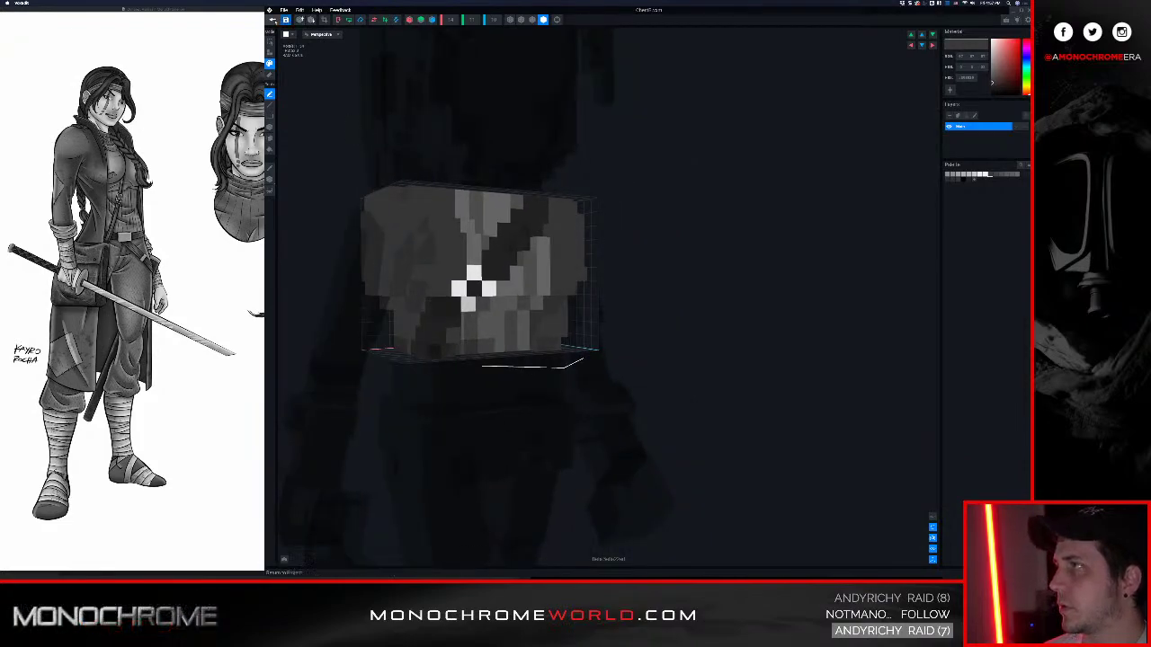
pyautogui.click(275, 21)
pyautogui.click(633, 171)
# Select the hip with the belt buckle and open its model for editing
pyautogui.scroll(8, 637, 148)
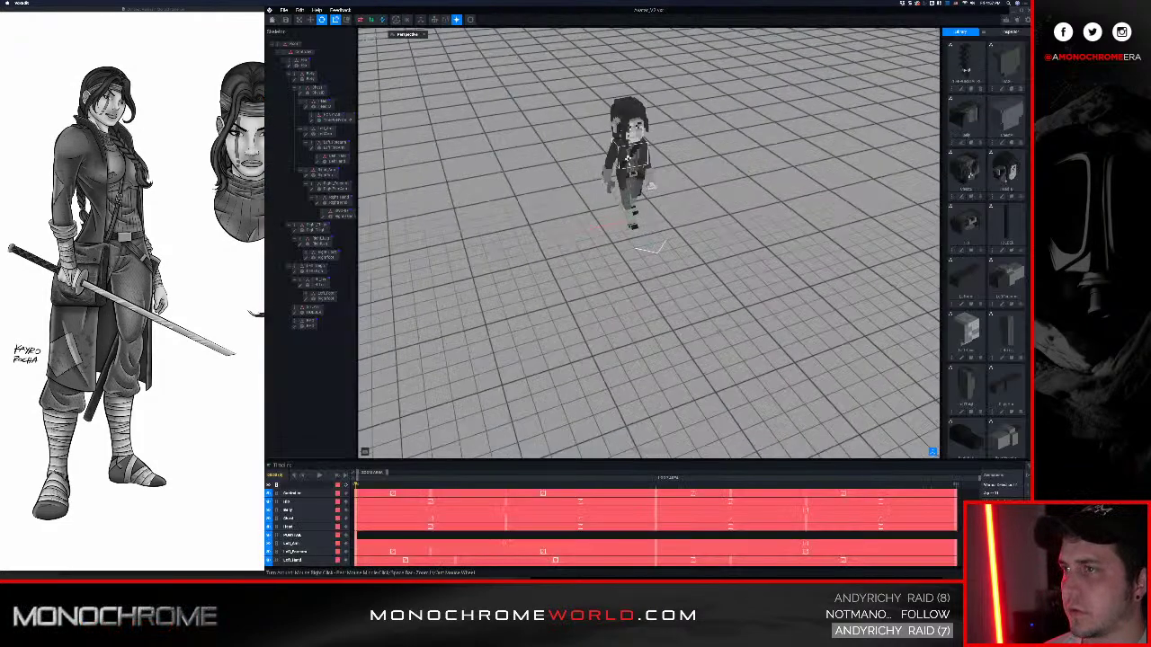
pyautogui.moveTo(642, 97); pyautogui.dragTo(635, 148, button='middle')
pyautogui.moveTo(636, 147); pyautogui.dragTo(629, 184, button='right')
pyautogui.scroll(5, 635, 141)
pyautogui.click(620, 211)
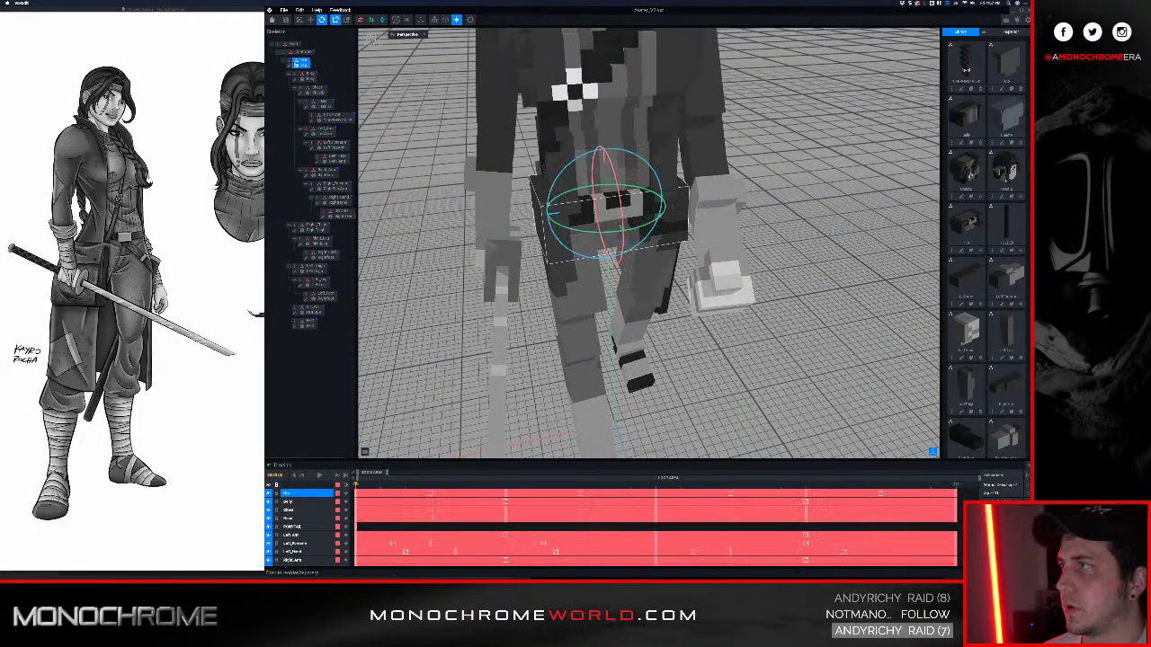
pyautogui.click(289, 66)
# Repaint the U-shaped belt buckle in a lighter gray, then save the hip model and return to the rig
pyautogui.moveTo(645, 294); pyautogui.dragTo(646, 290, button='right')
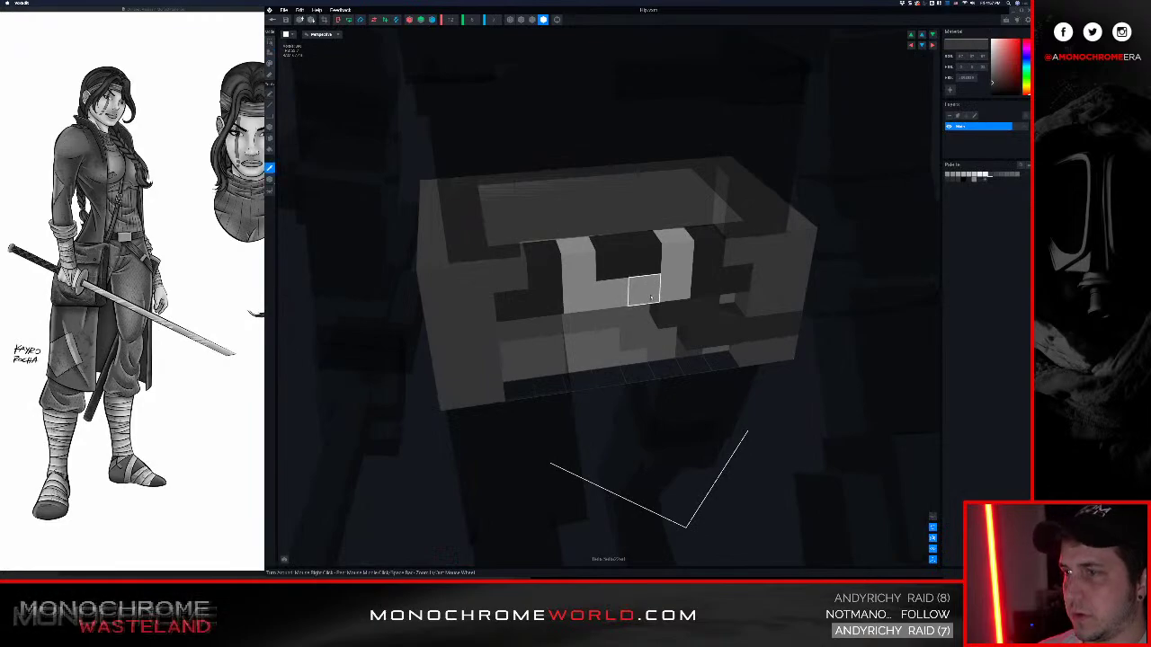
pyautogui.keyDown('alt'); pyautogui.click(645, 289); pyautogui.keyUp('alt')
pyautogui.moveTo(991, 61); pyautogui.dragTo(988, 57)
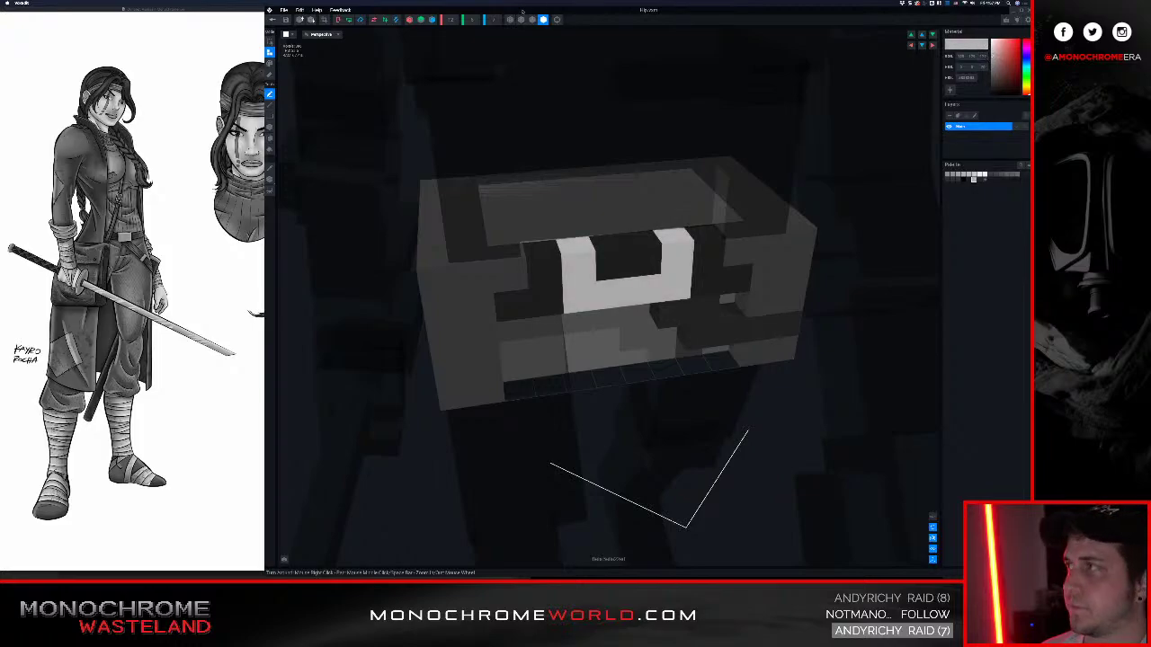
pyautogui.click(273, 20)
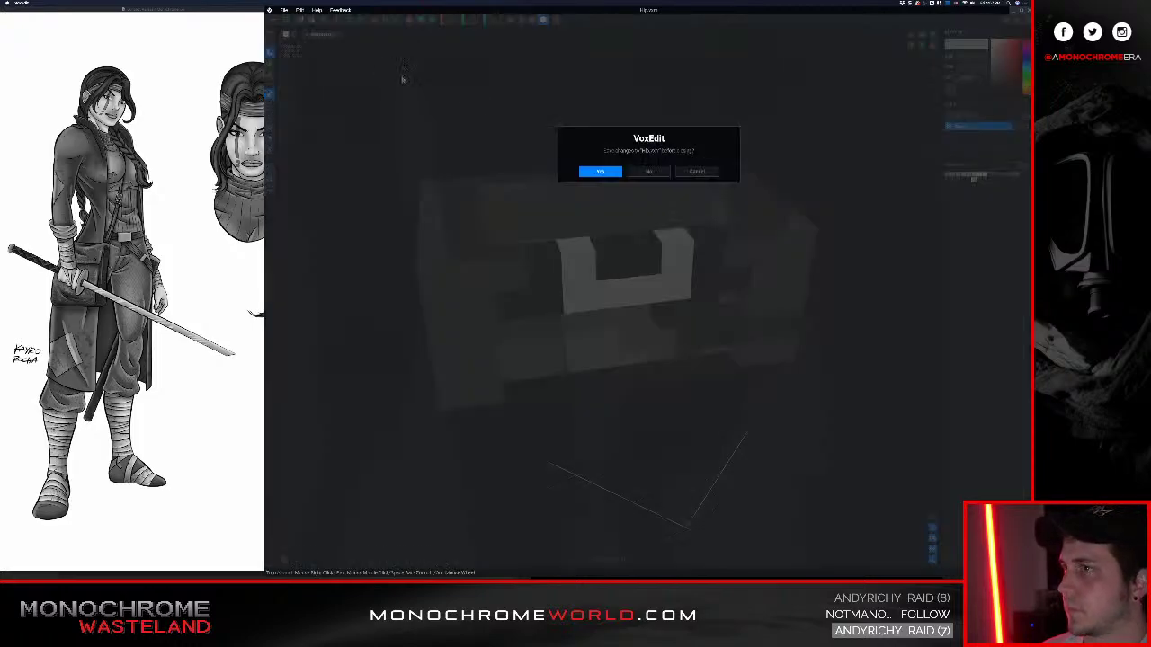
pyautogui.click(595, 171)
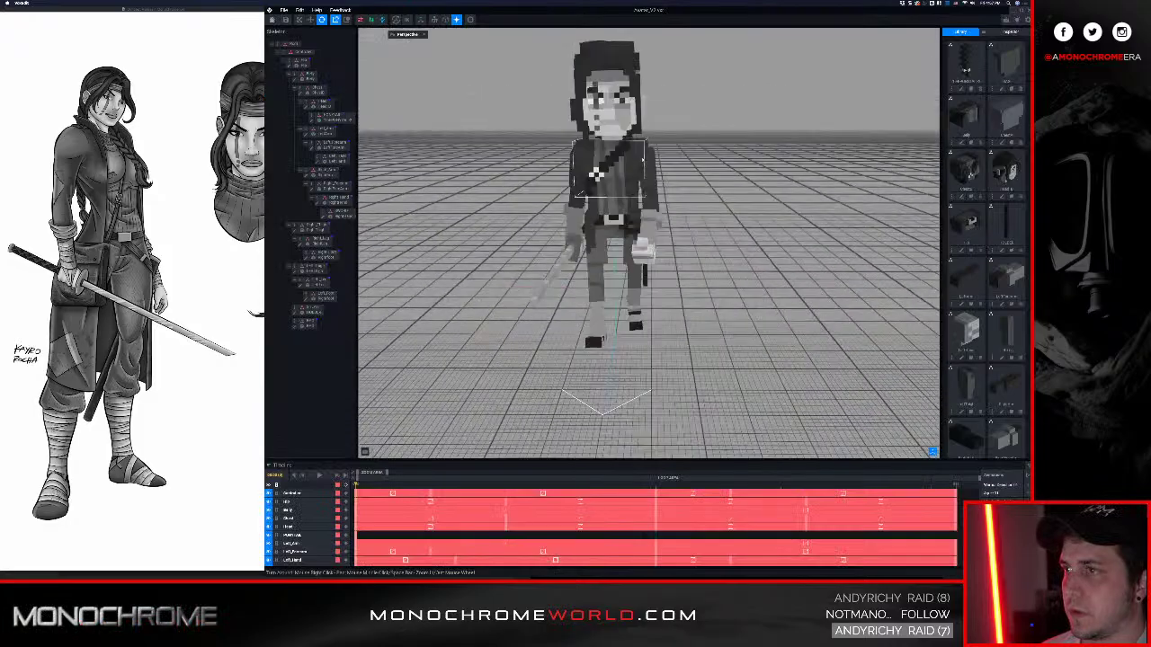
# Select the dark scabbard hanging beside the leg and open its model for editing
pyautogui.moveTo(596, 173); pyautogui.dragTo(695, 308, button='right')
pyautogui.scroll(5, 630, 188)
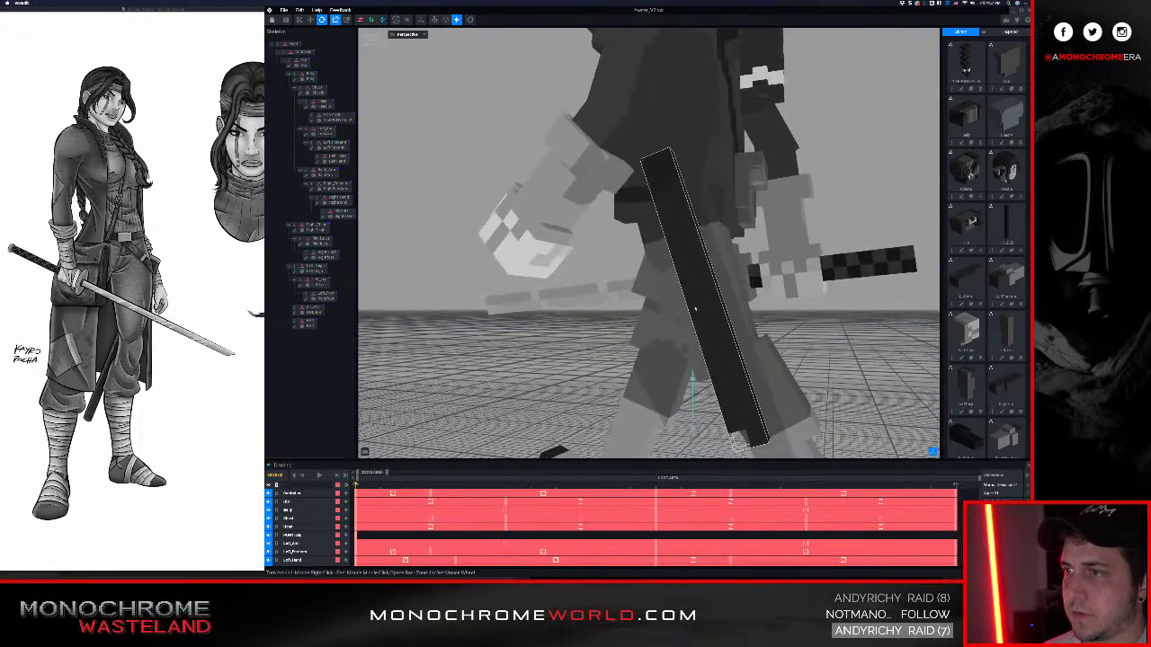
pyautogui.click(695, 307)
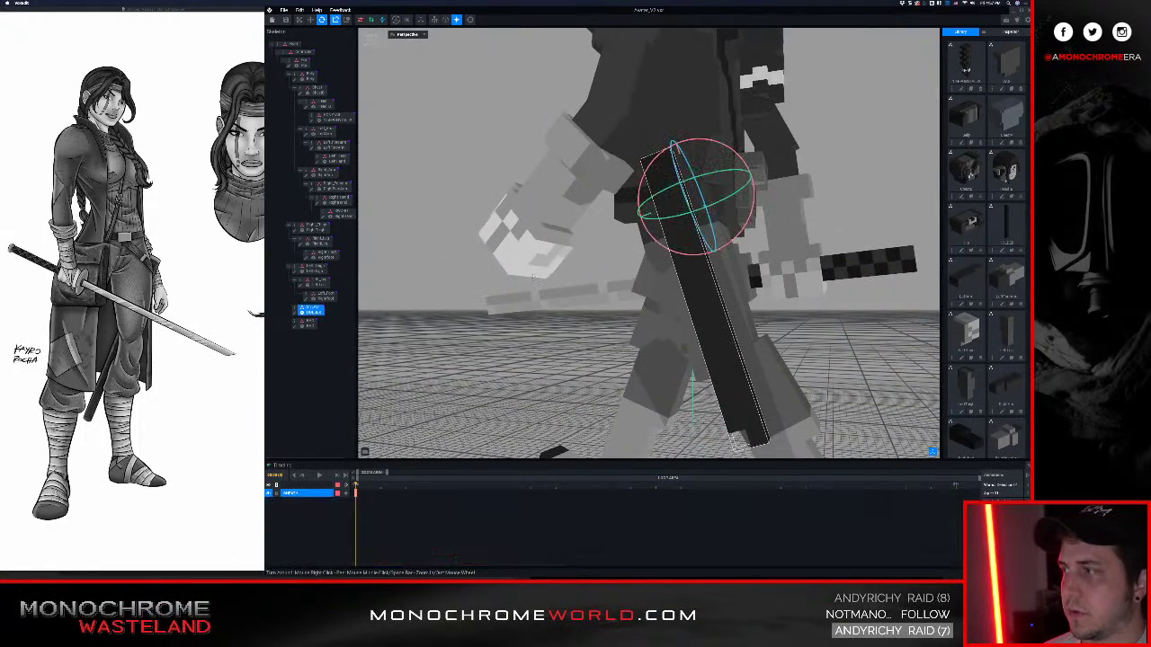
pyautogui.click(296, 313)
# Paint a near-white band around the scabbard just below its upper end and stepped near-white voxels at its lower tip
pyautogui.moveTo(597, 223); pyautogui.dragTo(597, 224, button='right')
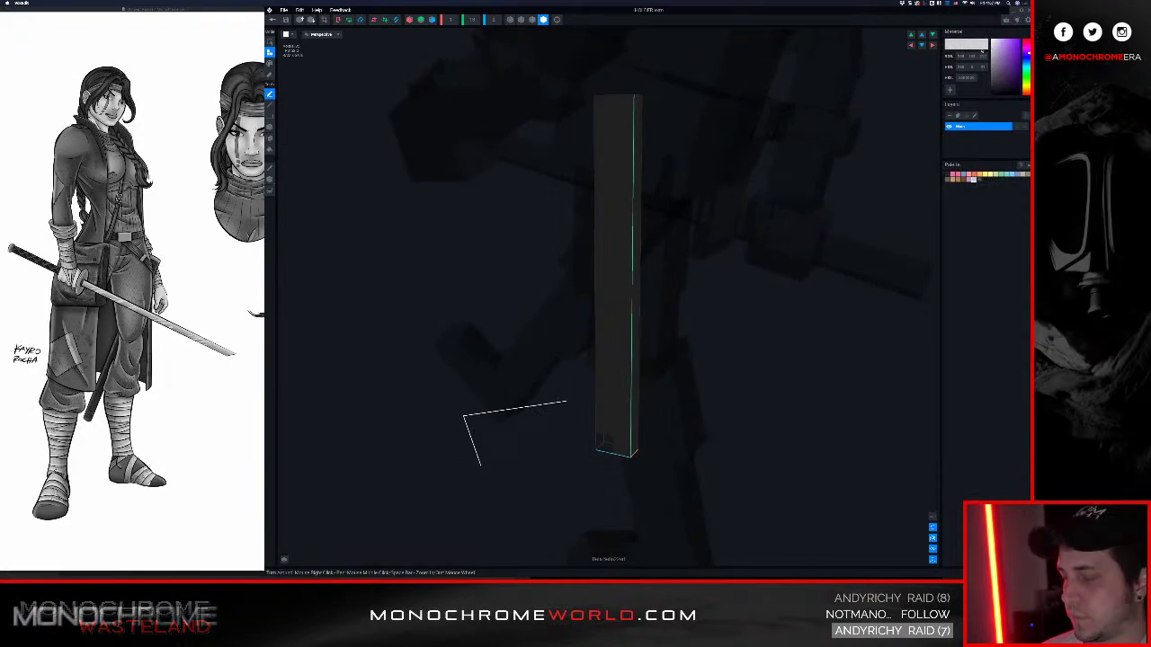
pyautogui.moveTo(605, 137); pyautogui.dragTo(630, 149)
pyautogui.press('super+z')
pyautogui.moveTo(597, 224); pyautogui.dragTo(637, 315, button='right')
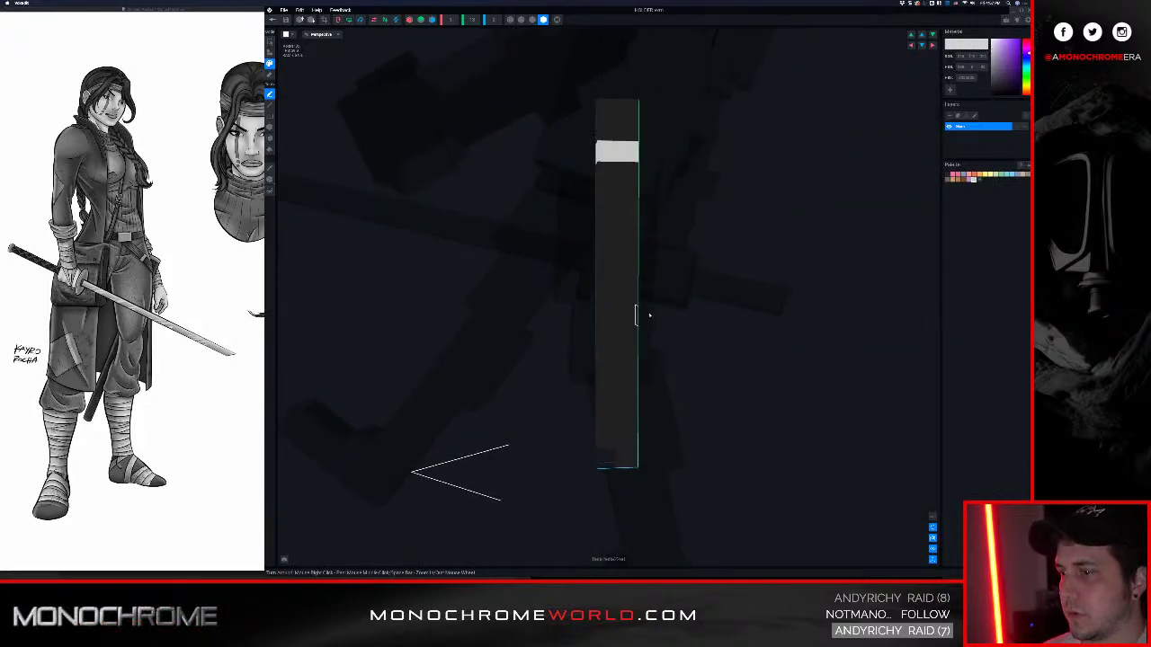
pyautogui.moveTo(608, 410); pyautogui.dragTo(613, 261, button='right')
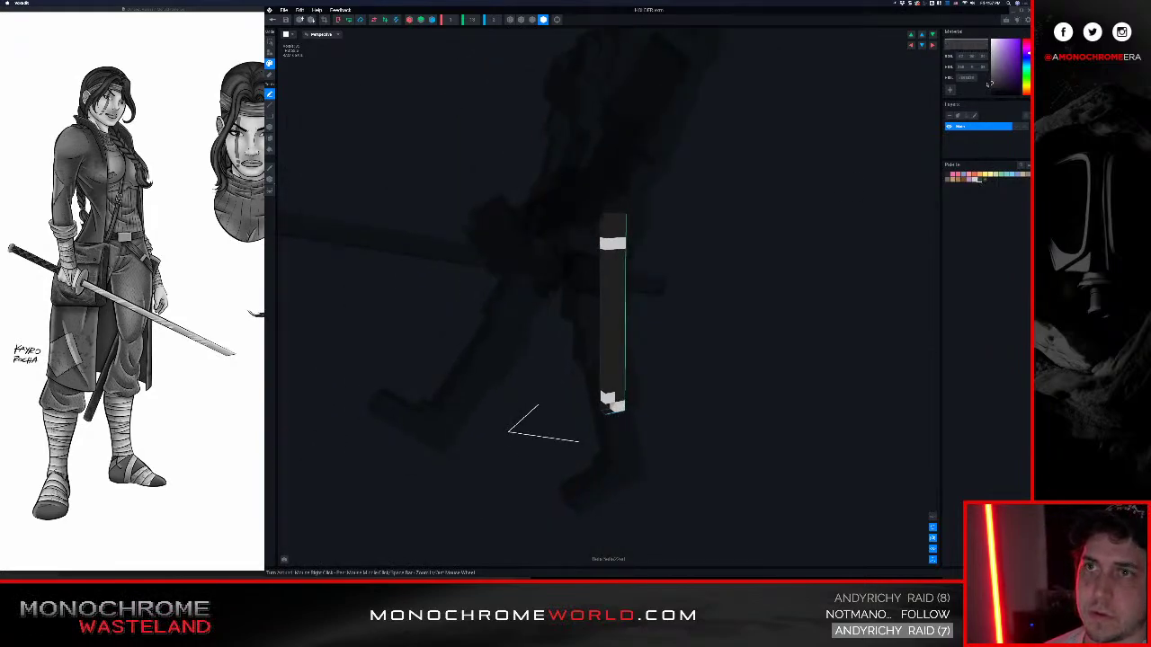
# Draw a slightly lighter dark-gray line along the scabbard between its white ends, then save the model and return to the rig
pyautogui.moveTo(648, 279); pyautogui.dragTo(610, 267, button='right')
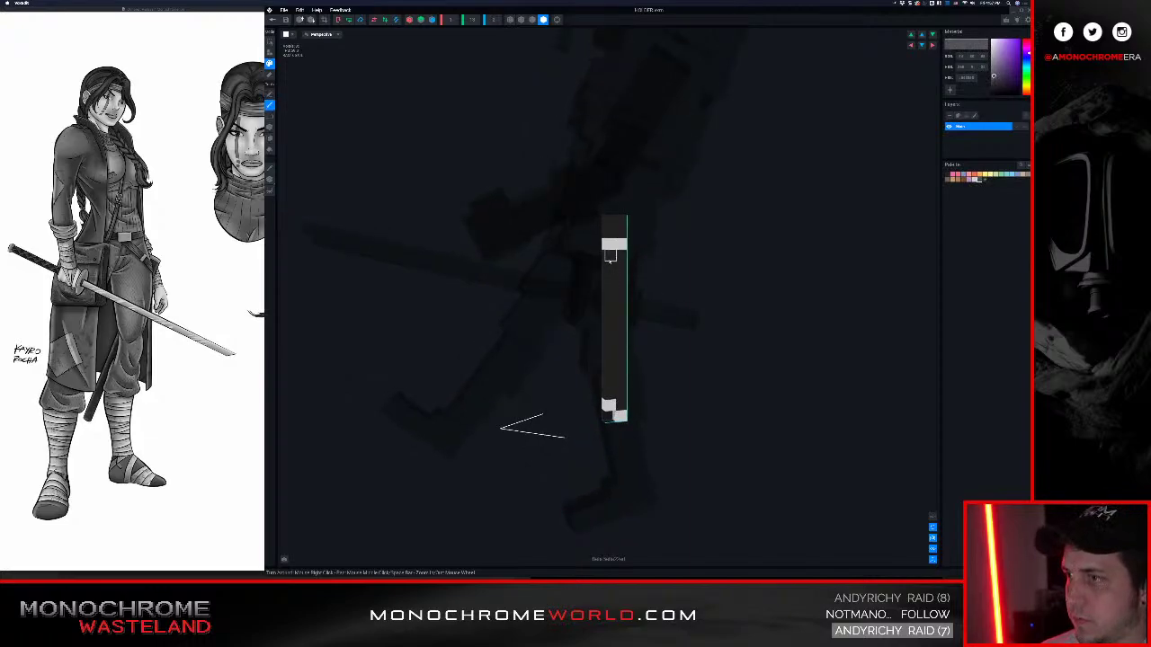
pyautogui.moveTo(609, 258); pyautogui.dragTo(610, 349)
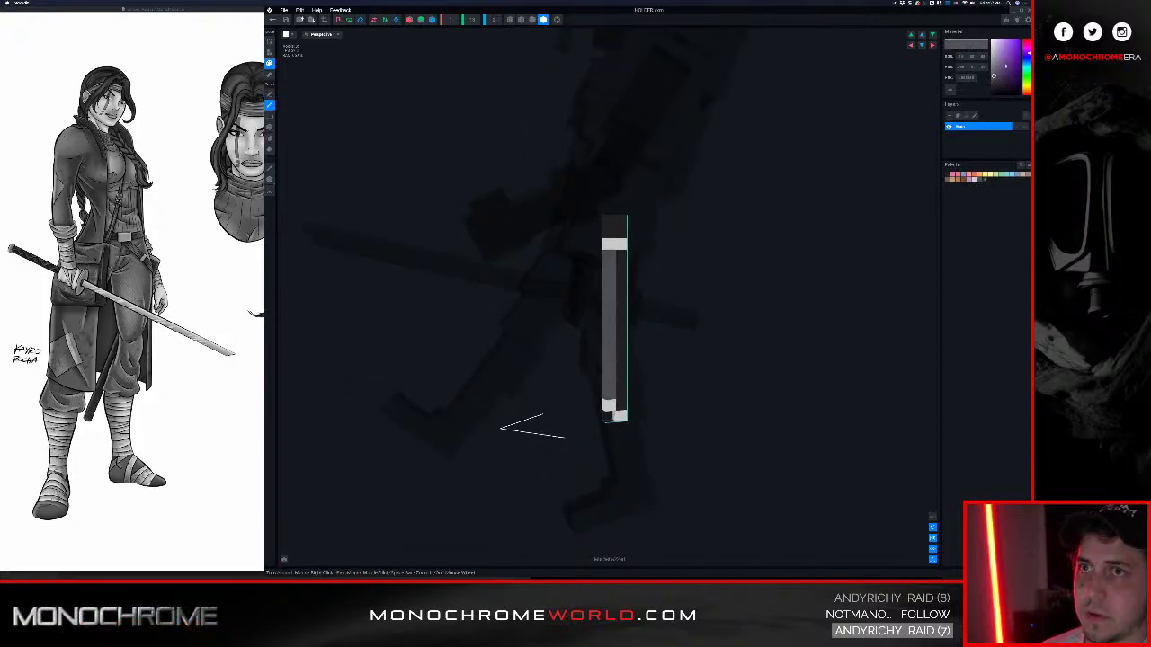
pyautogui.moveTo(1004, 68); pyautogui.dragTo(978, 87)
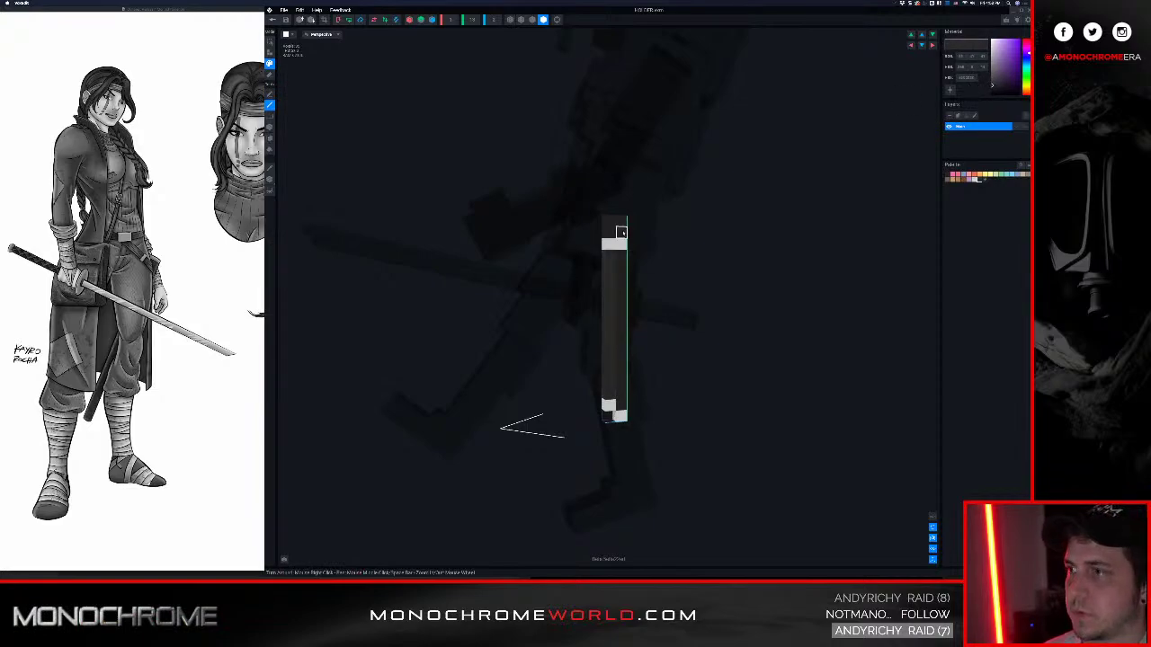
pyautogui.moveTo(610, 220); pyautogui.dragTo(611, 126, button='right')
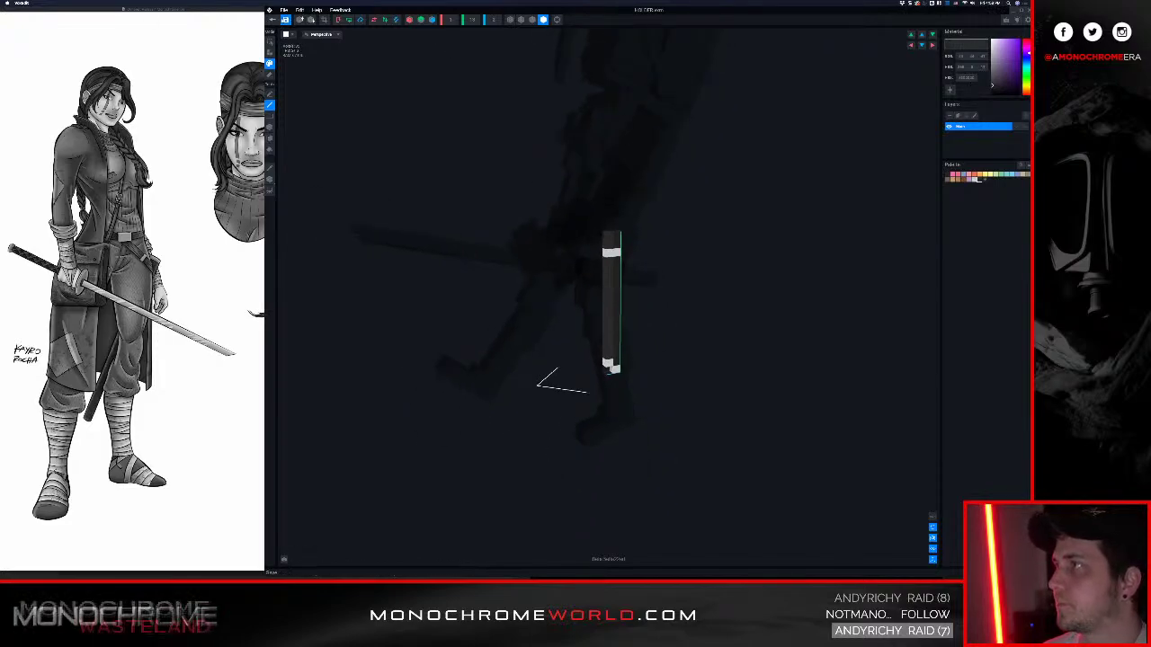
pyautogui.click(273, 20)
pyautogui.click(602, 173)
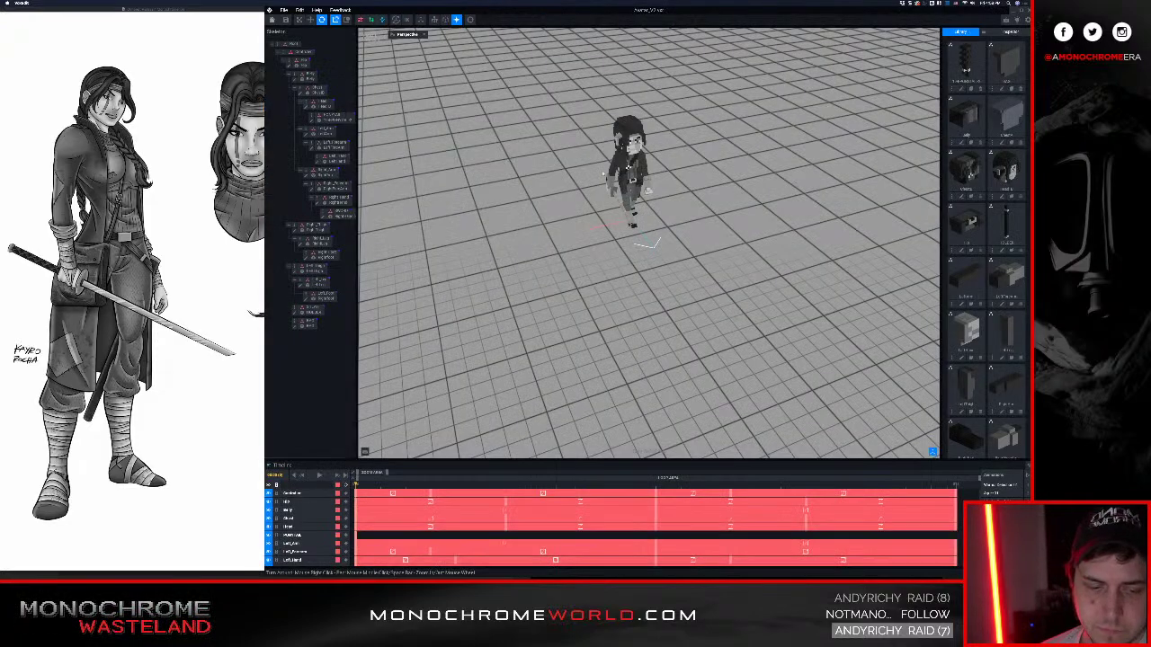
# Examine the whole character from the front and back, checking the scabbard, buckle and chest against the reference drawing
pyautogui.moveTo(628, 167); pyautogui.dragTo(634, 246, button='middle')
pyautogui.scroll(5, 633, 246)
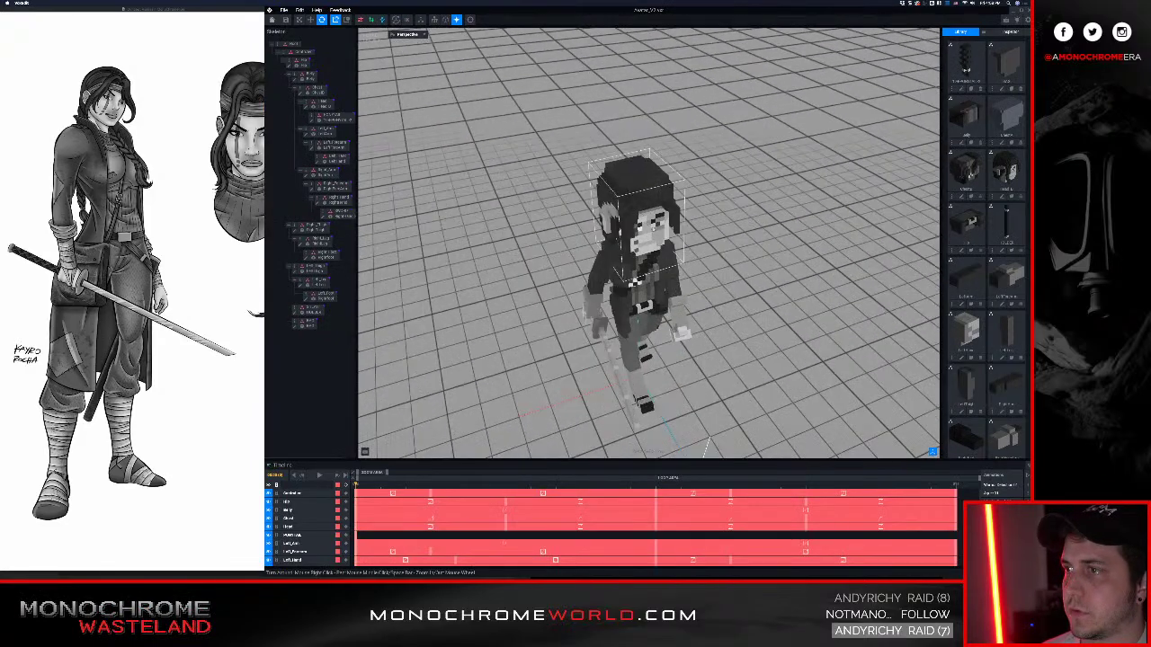
pyautogui.moveTo(593, 305); pyautogui.dragTo(649, 246, button='right')
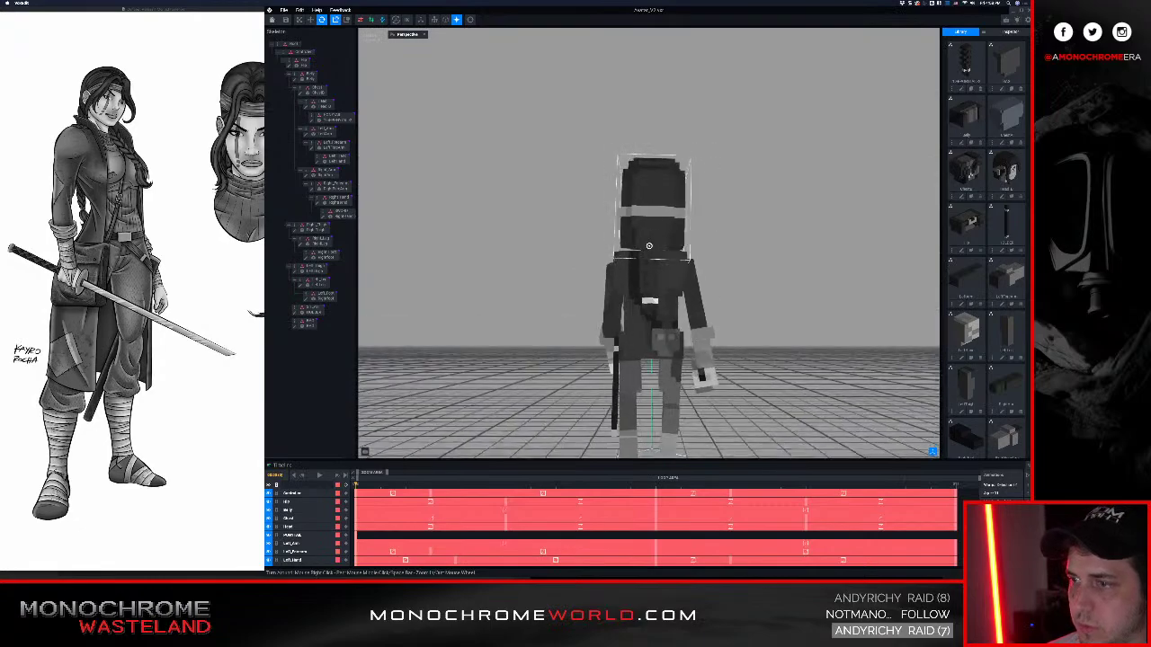
pyautogui.scroll(-3, 638, 269)
pyautogui.moveTo(638, 269); pyautogui.dragTo(621, 216, button='right')
pyautogui.scroll(-3, 595, 184)
# Play the walk animation and the next animation in the list to check the updated model in motion
pyautogui.press('space')
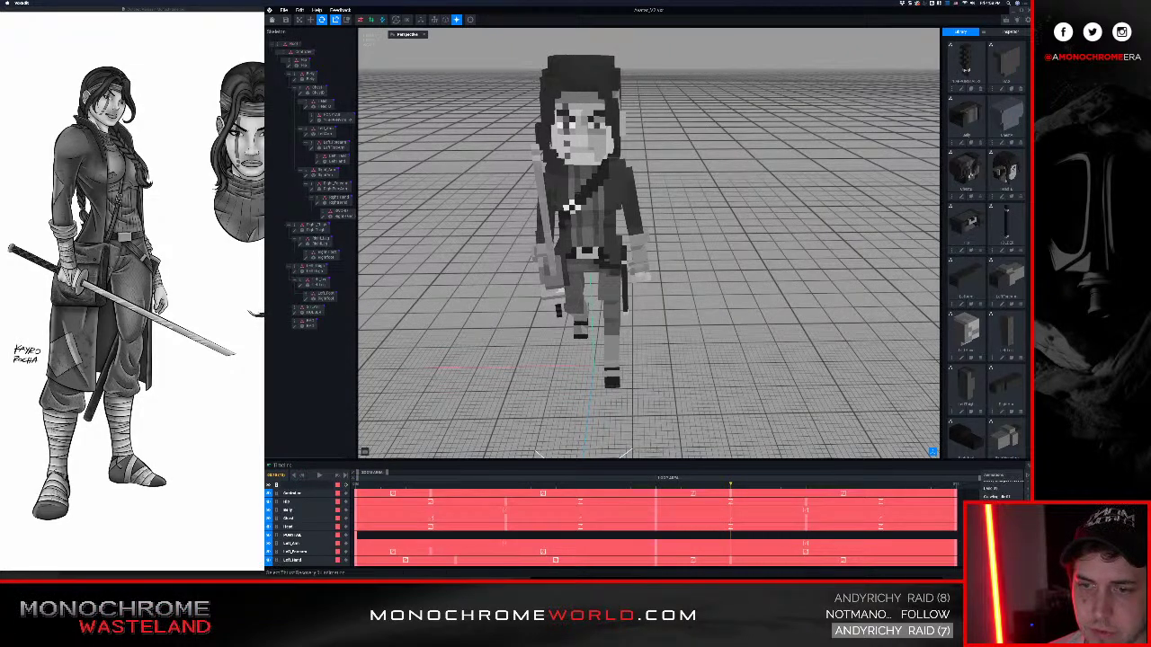
pyautogui.click(996, 530)
pyautogui.press('space')
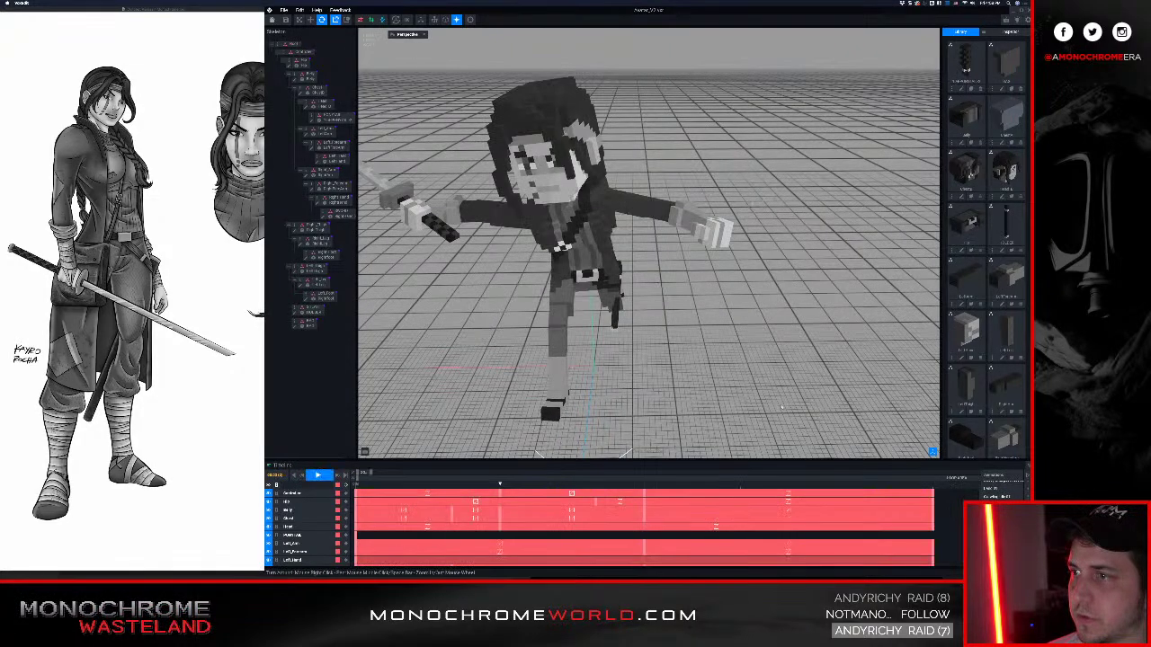
pyautogui.press('space')
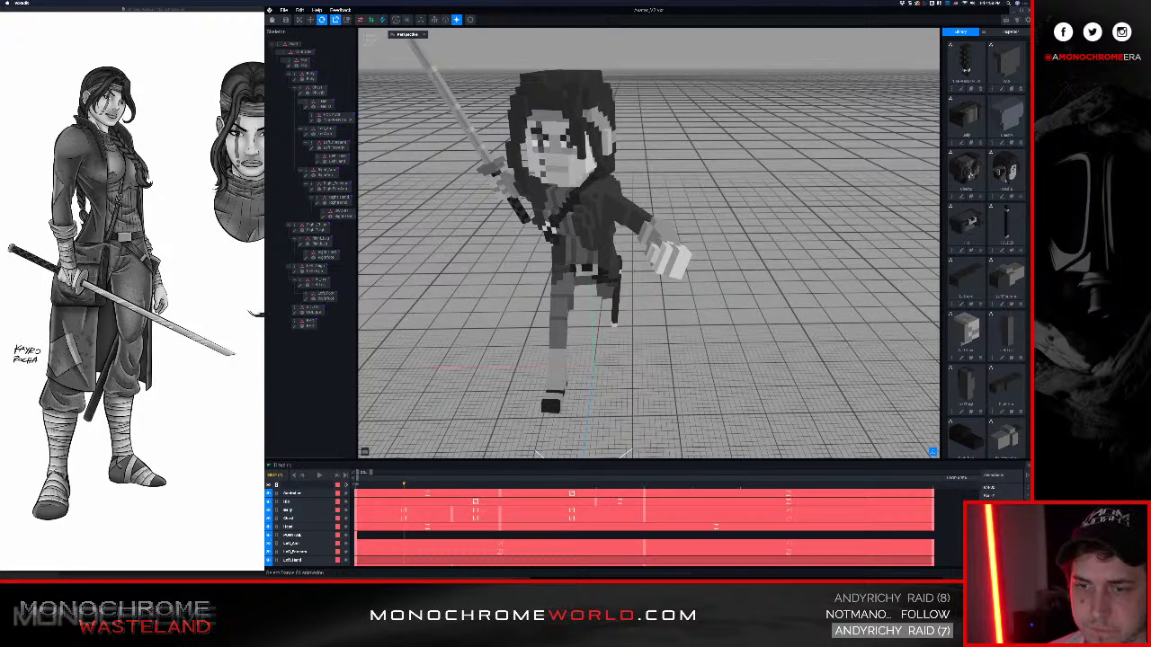
# Select the dance animation and play it, viewing the whole character from the front and from above
pyautogui.click(996, 538)
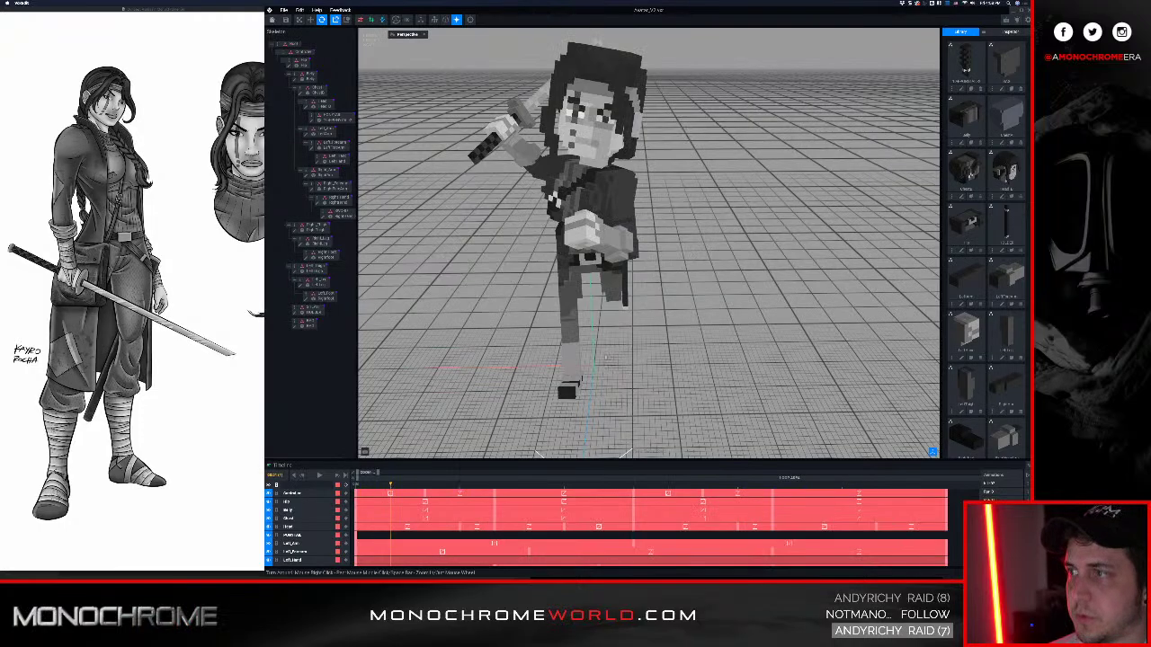
pyautogui.scroll(-3, 606, 357)
pyautogui.moveTo(606, 357); pyautogui.dragTo(692, 397, button='right')
pyautogui.press('space')
pyautogui.scroll(-3, 580, 196)
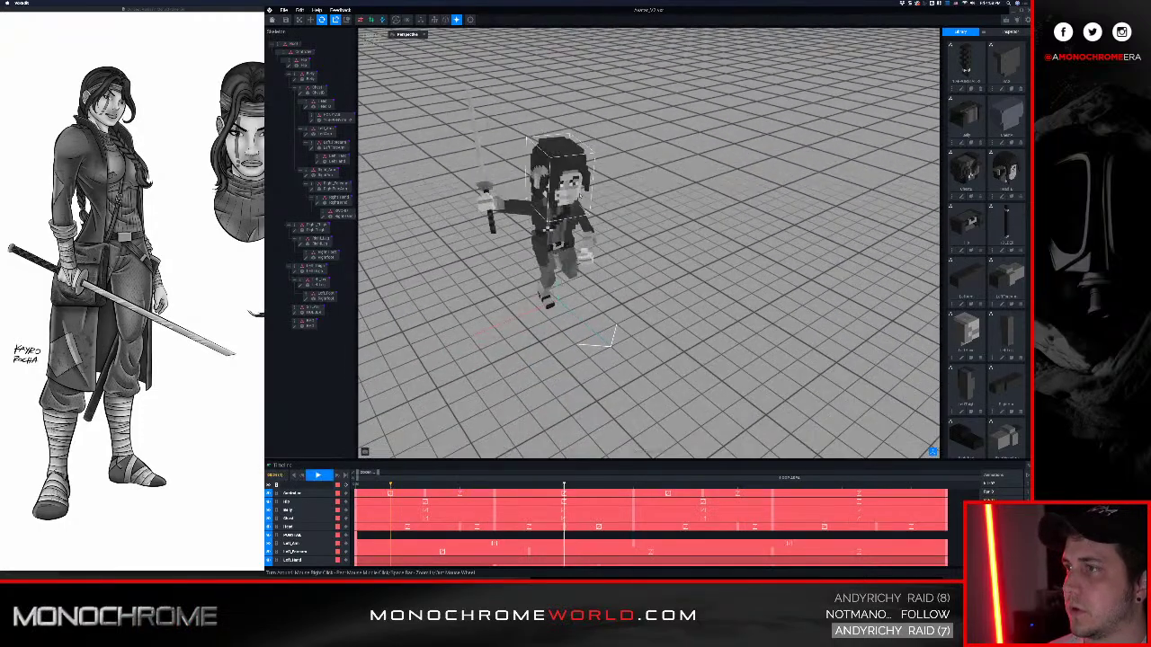
pyautogui.moveTo(580, 196); pyautogui.dragTo(571, 195, button='right')
pyautogui.press('space')
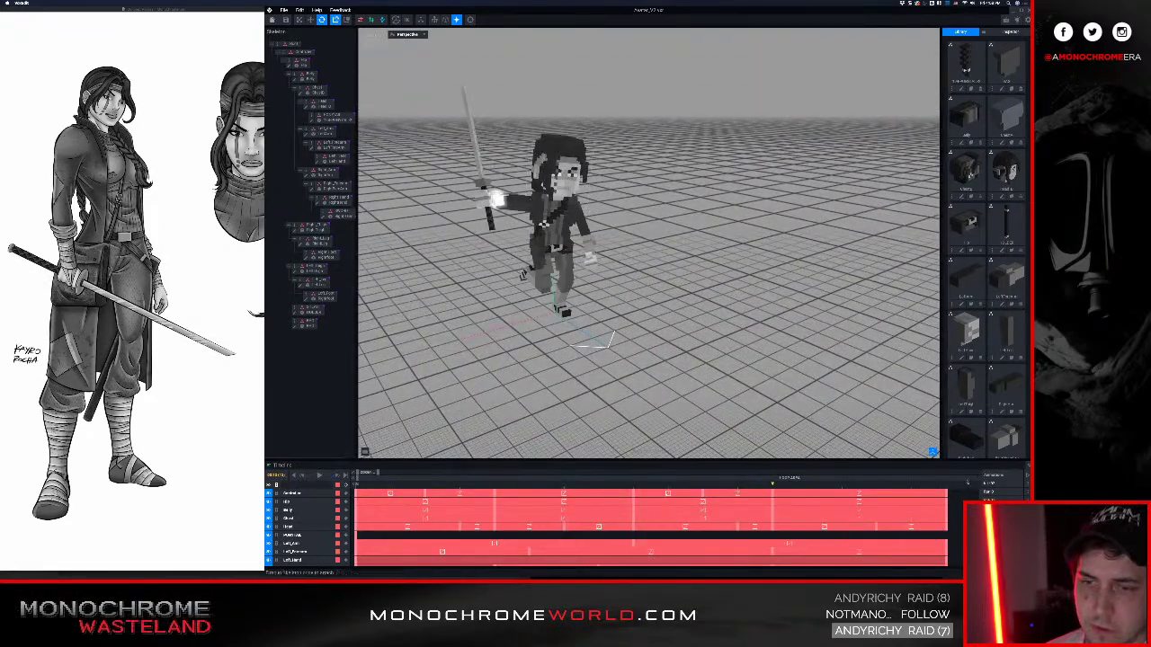
# Preview the sword attack animations with the character in view from the front at an angle
pyautogui.press('space')
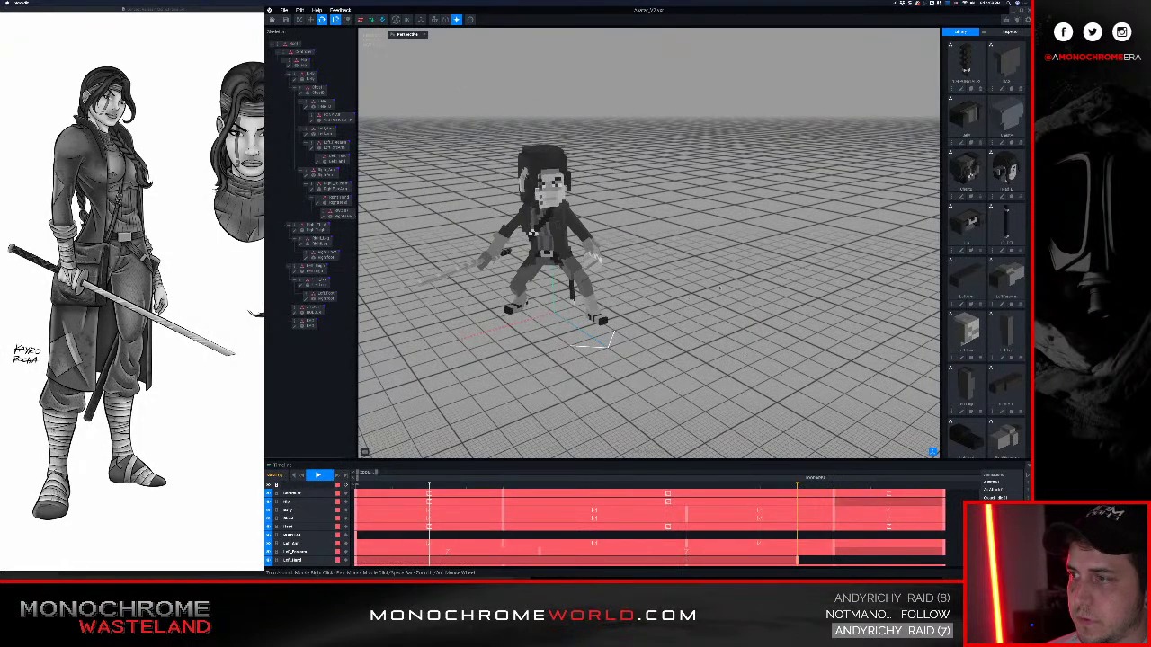
pyautogui.moveTo(664, 310); pyautogui.dragTo(623, 313, button='right')
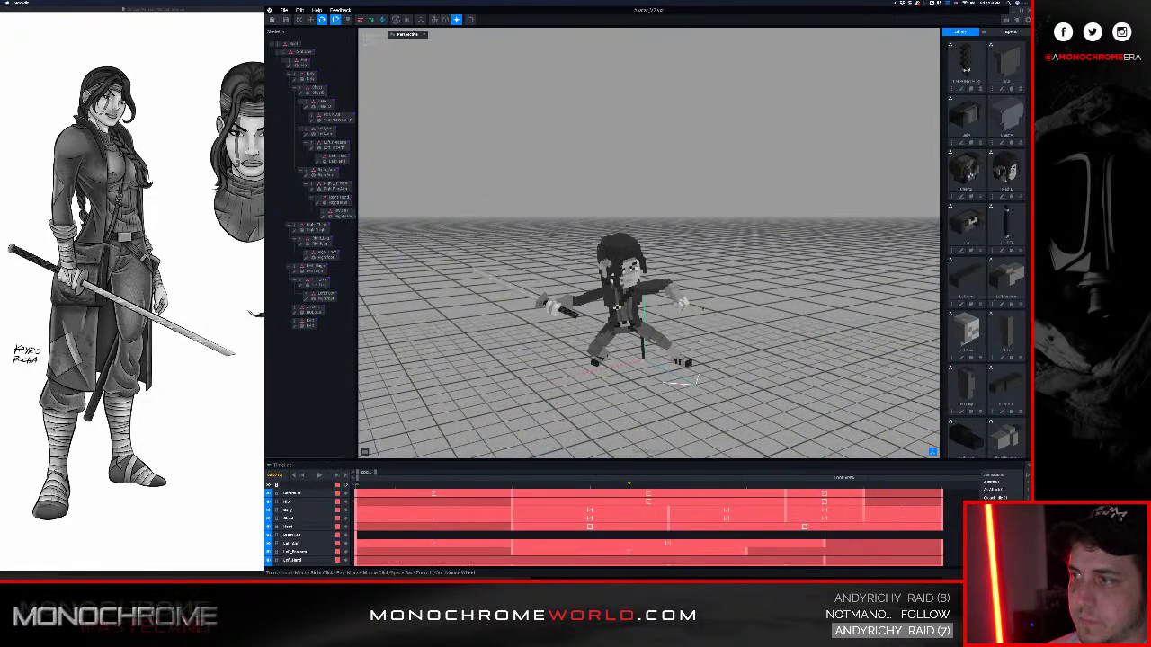
pyautogui.press('space')
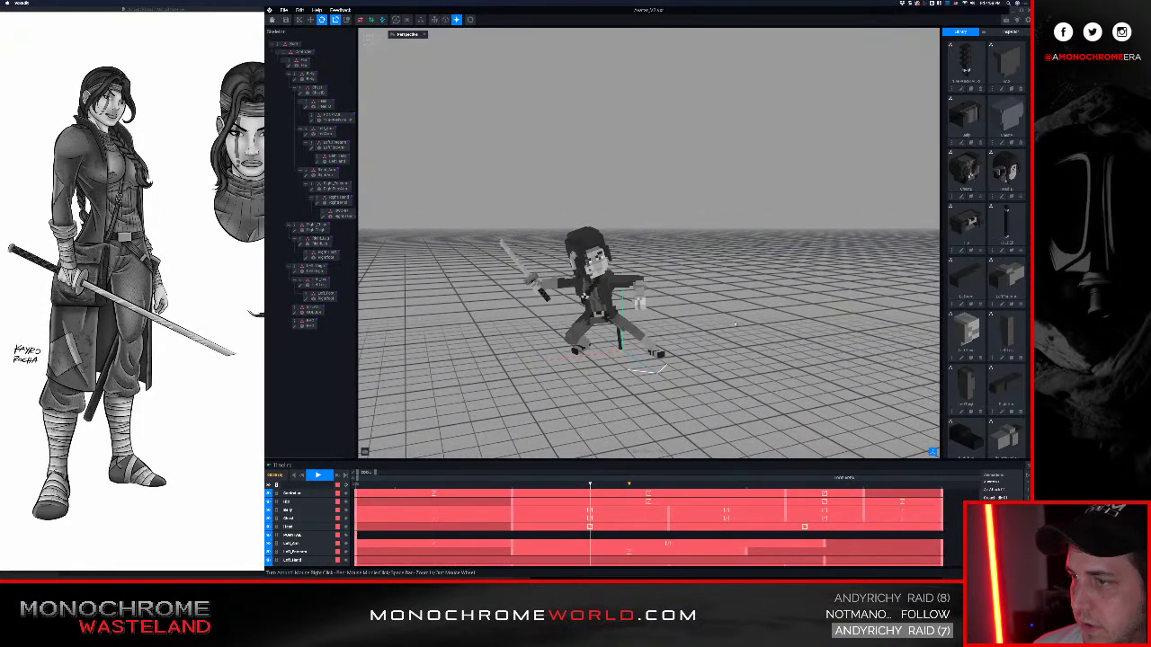
# Preview the arms-out pose and the walk animation on the swordswoman, viewing her closer from the front
pyautogui.press('space')
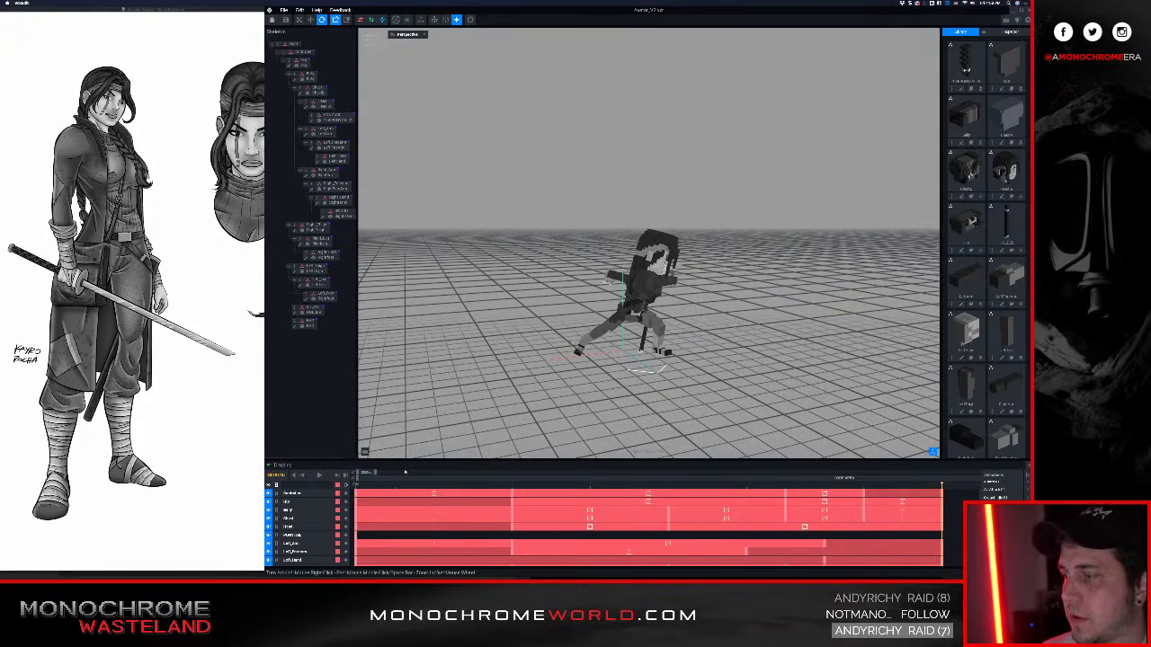
pyautogui.click(996, 521)
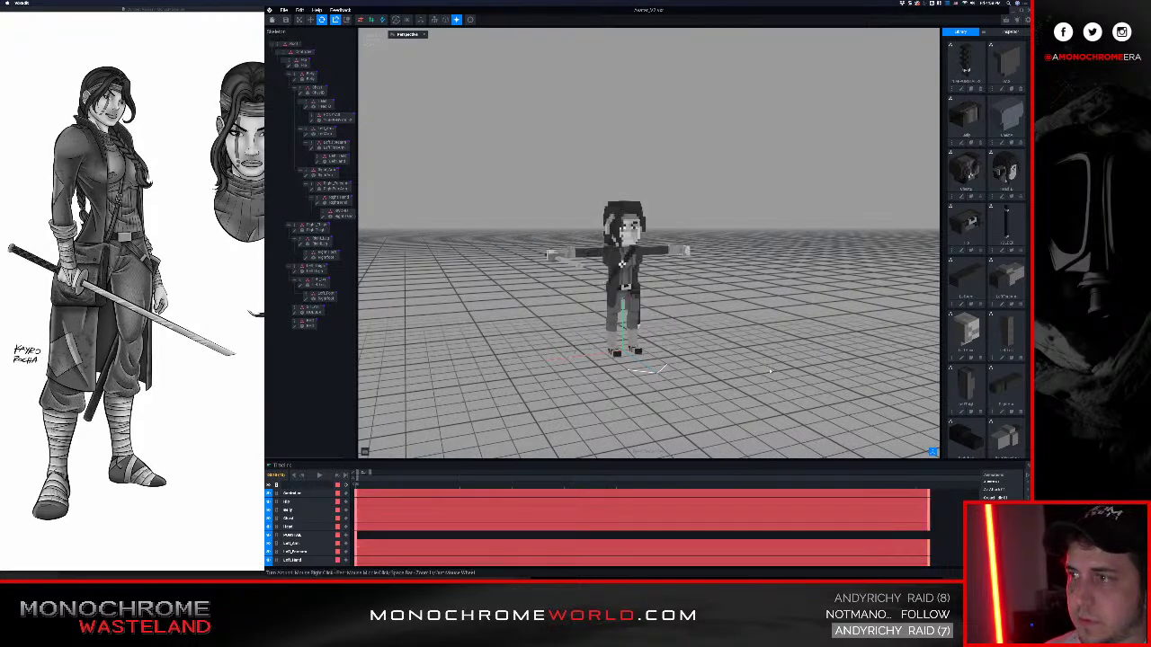
pyautogui.moveTo(635, 279); pyautogui.dragTo(659, 266, button='right')
pyautogui.scroll(2, 647, 265)
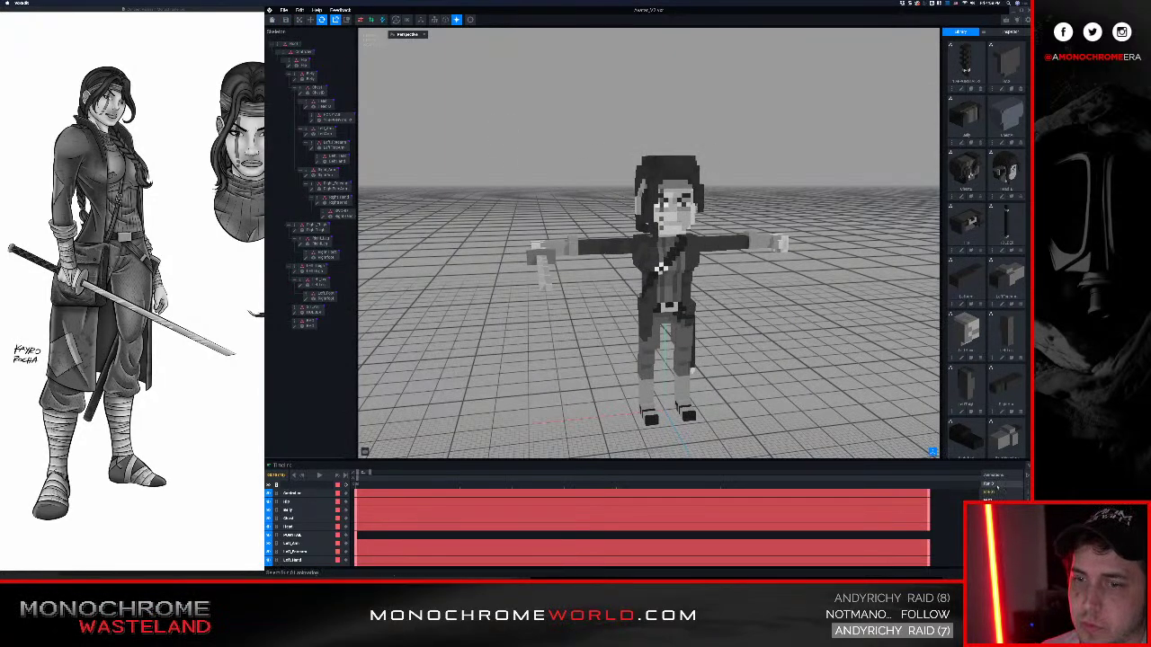
pyautogui.click(993, 508)
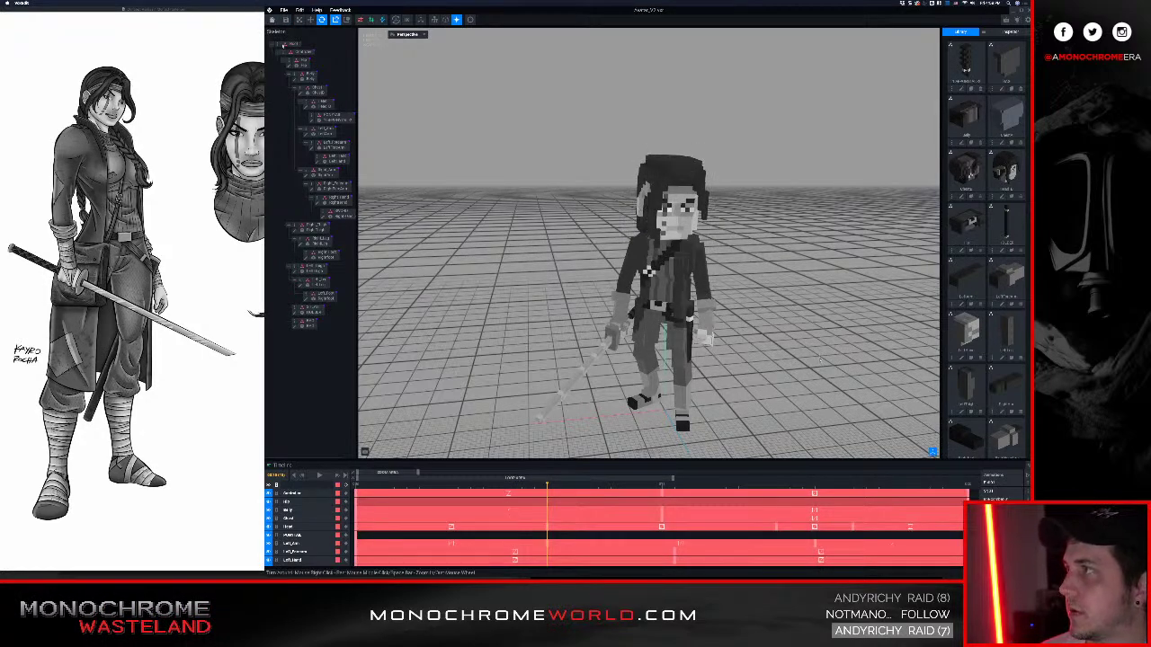
# Switch to Finder and open the reference drawing of the gas-masked hammer fighter from his character folder
pyautogui.click(236, 38)
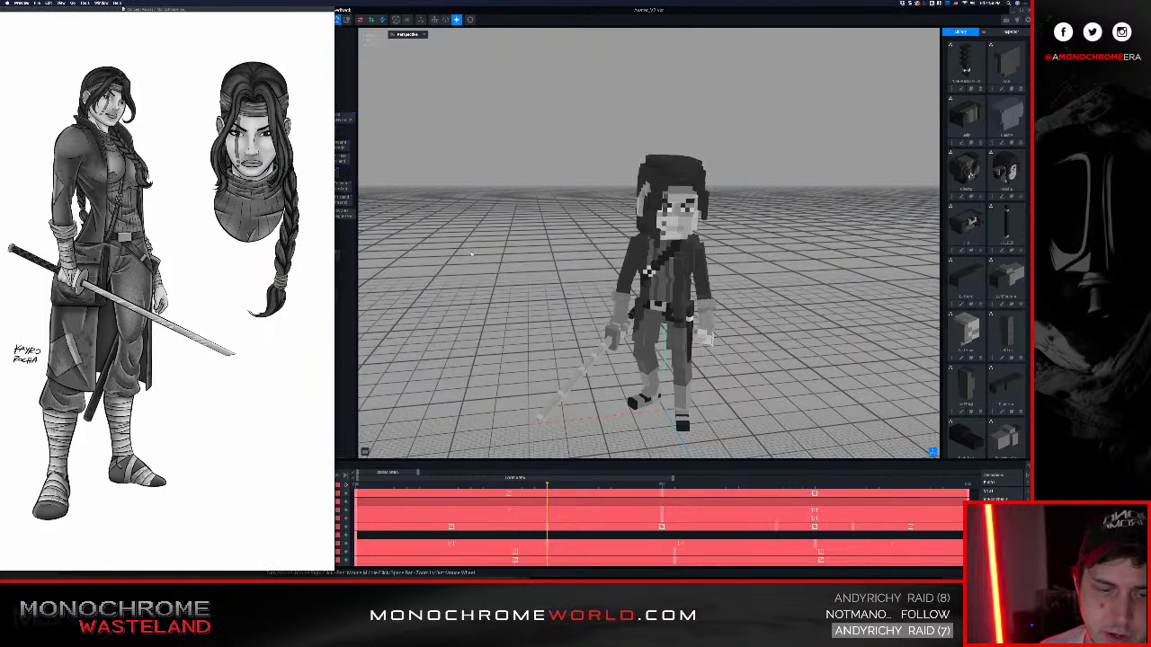
pyautogui.press('super+Tab')
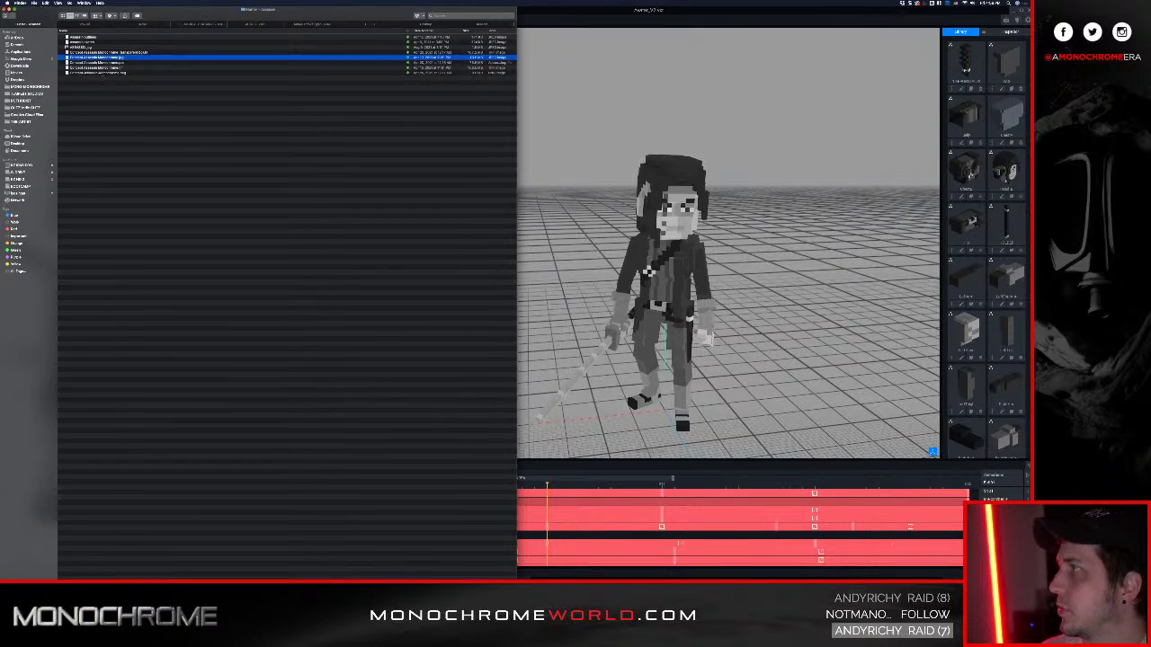
pyautogui.click(6, 16)
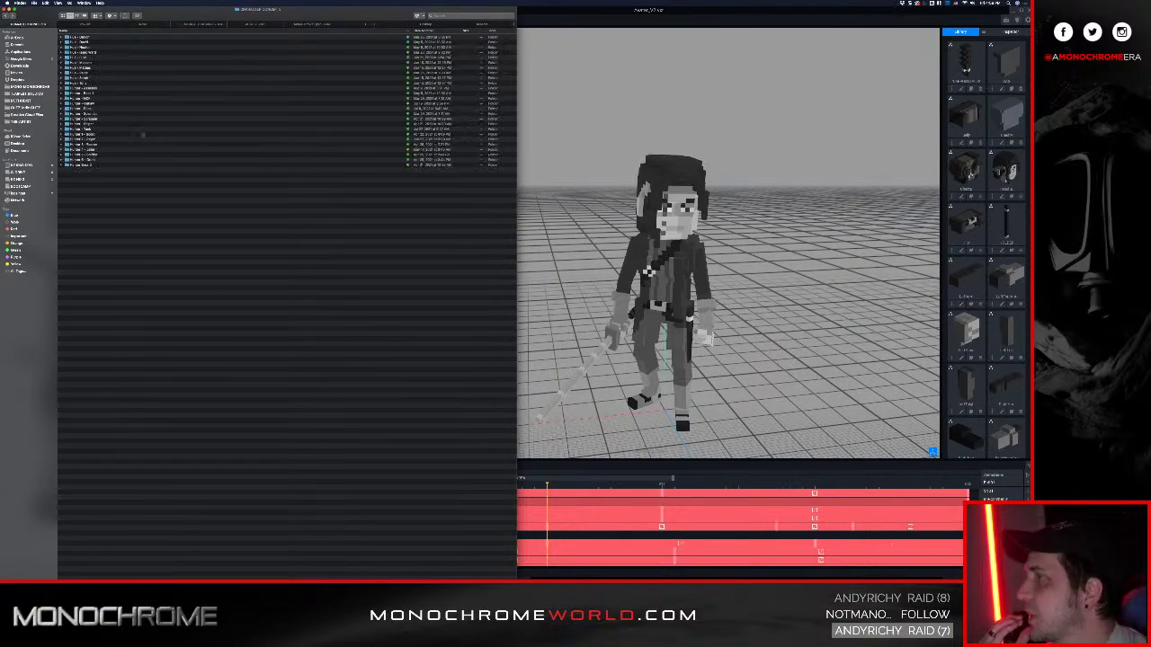
pyautogui.doubleClick(84, 120)
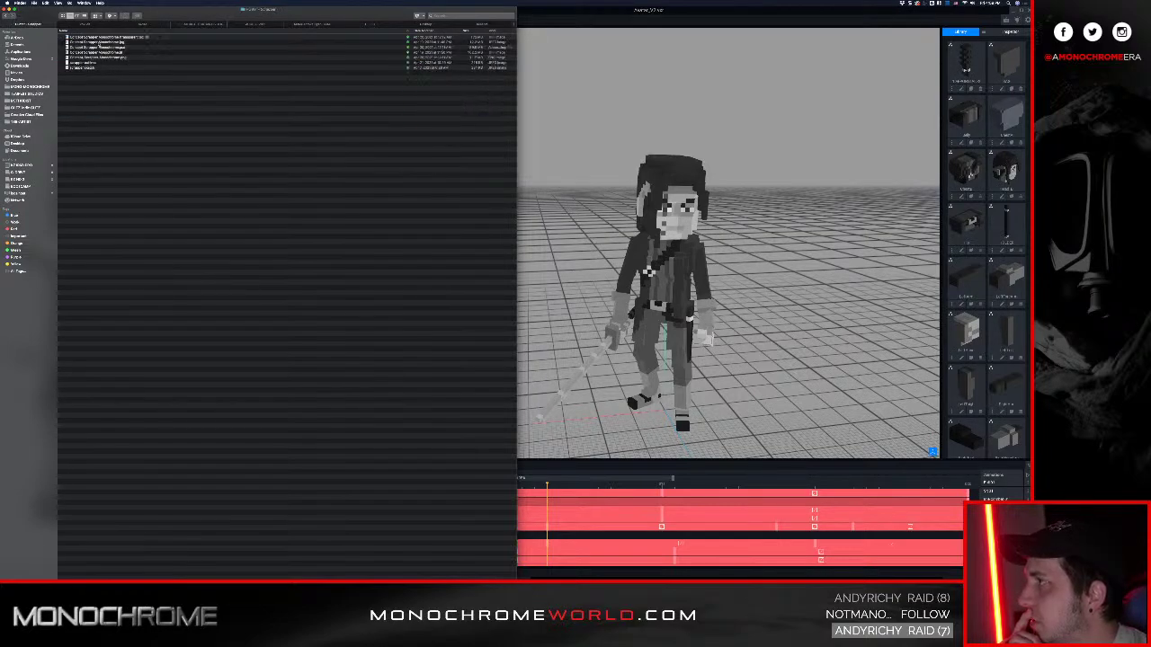
pyautogui.doubleClick(100, 42)
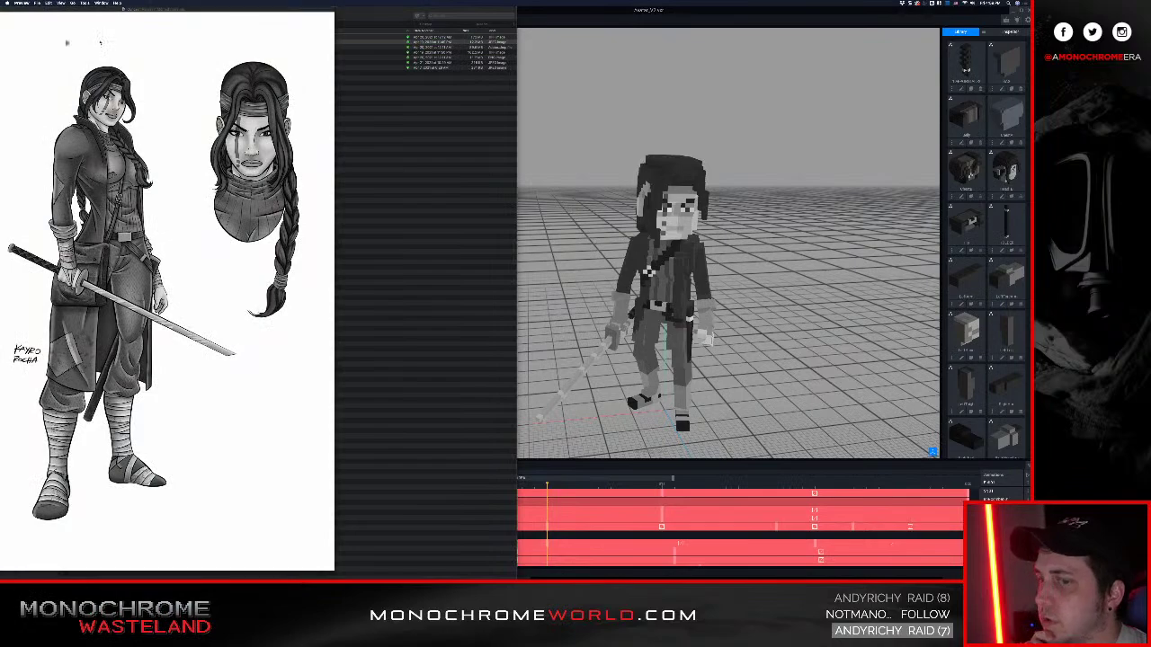
pyautogui.press('Right')
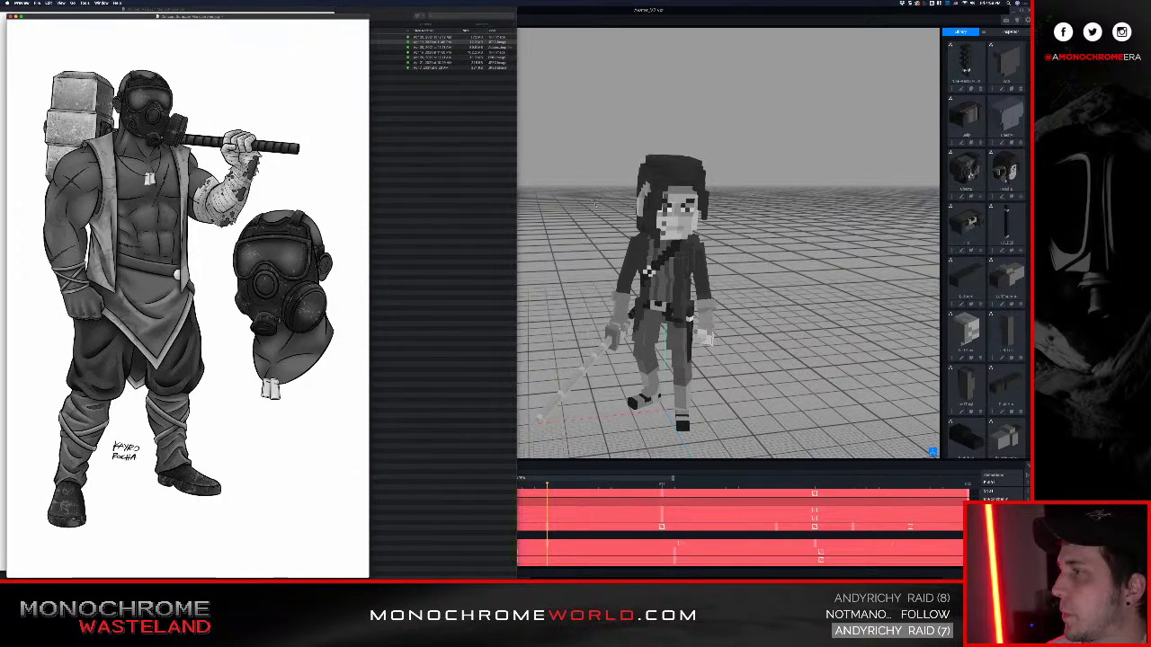
# Return to VoxEdit, open the recent Mammals_Biped_Large human model and view the whole character from the front
pyautogui.click(604, 210)
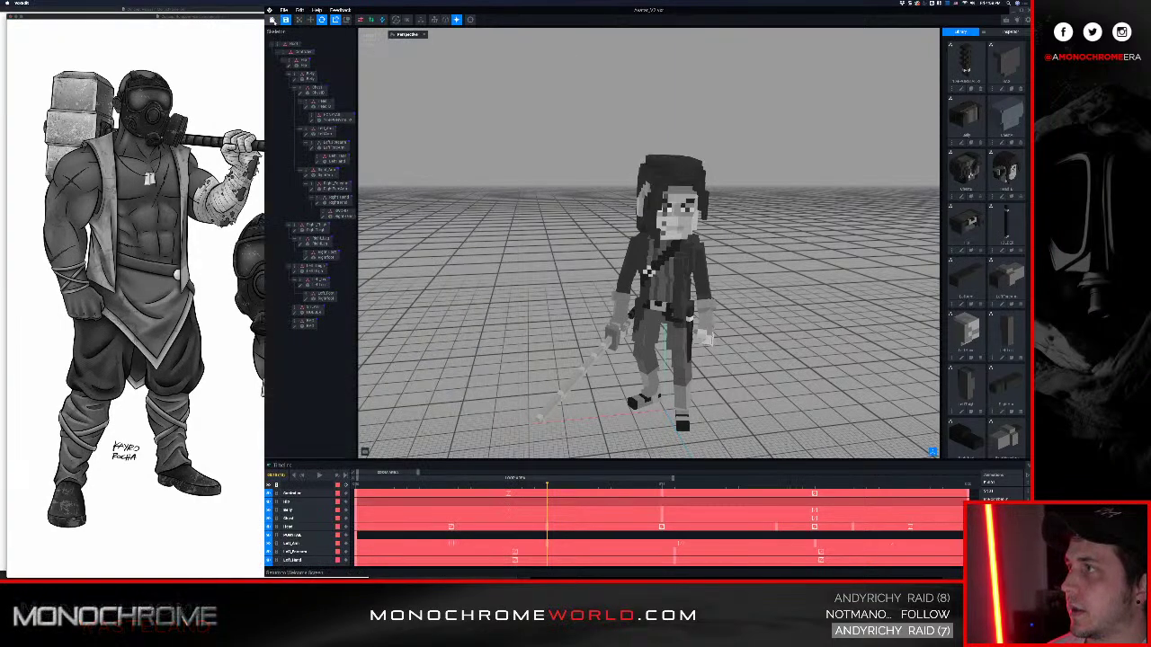
pyautogui.click(273, 20)
pyautogui.click(600, 172)
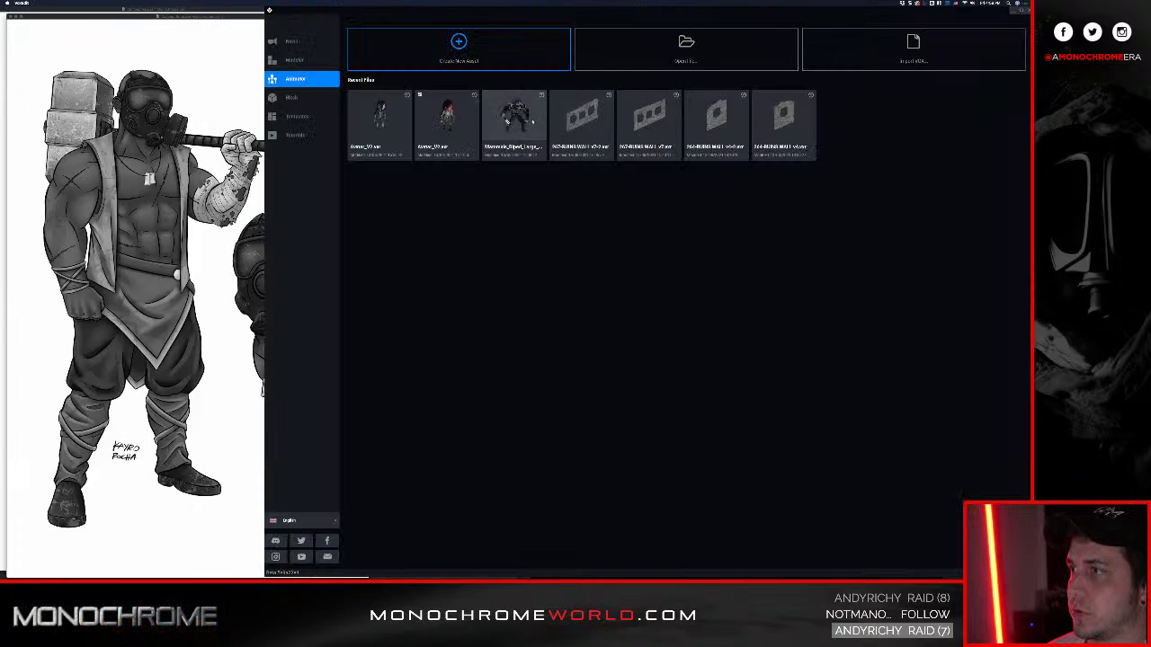
pyautogui.click(516, 115)
pyautogui.moveTo(640, 134); pyautogui.dragTo(653, 215, button='middle')
pyautogui.moveTo(653, 184); pyautogui.dragTo(660, 131, button='right')
pyautogui.scroll(3, 673, 221)
pyautogui.moveTo(673, 221); pyautogui.dragTo(661, 214, button='middle')
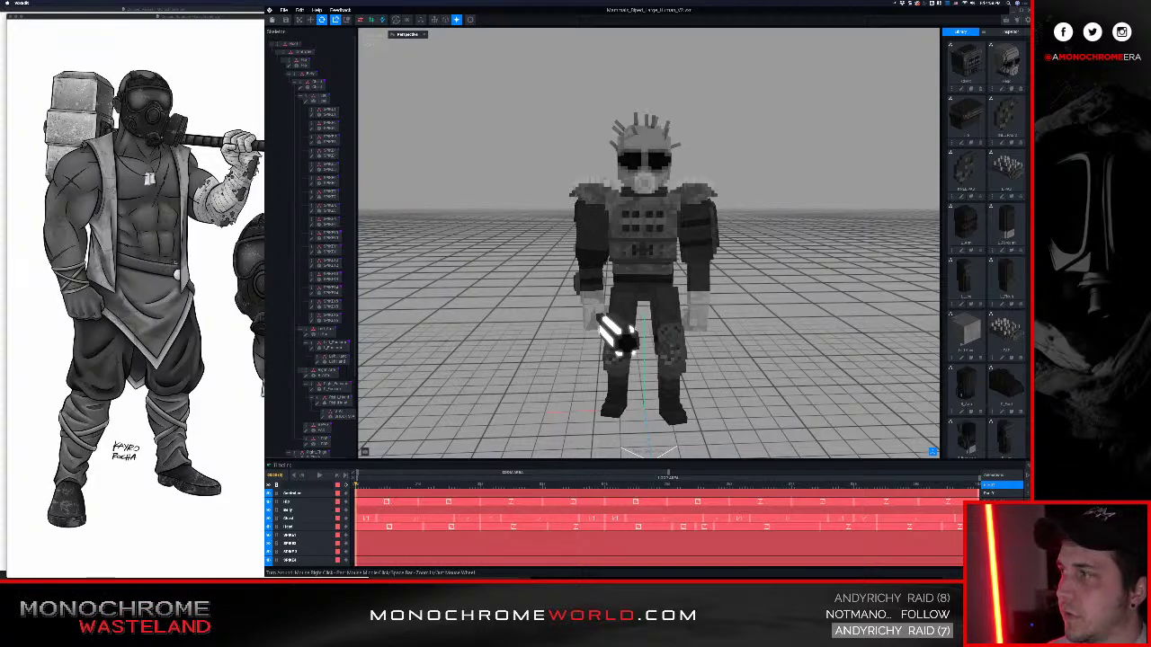
# Close the hammer fighter's drawing, open the hooded archer's drawing from its folder and move its window off the swordswoman's drawing
pyautogui.click(181, 255)
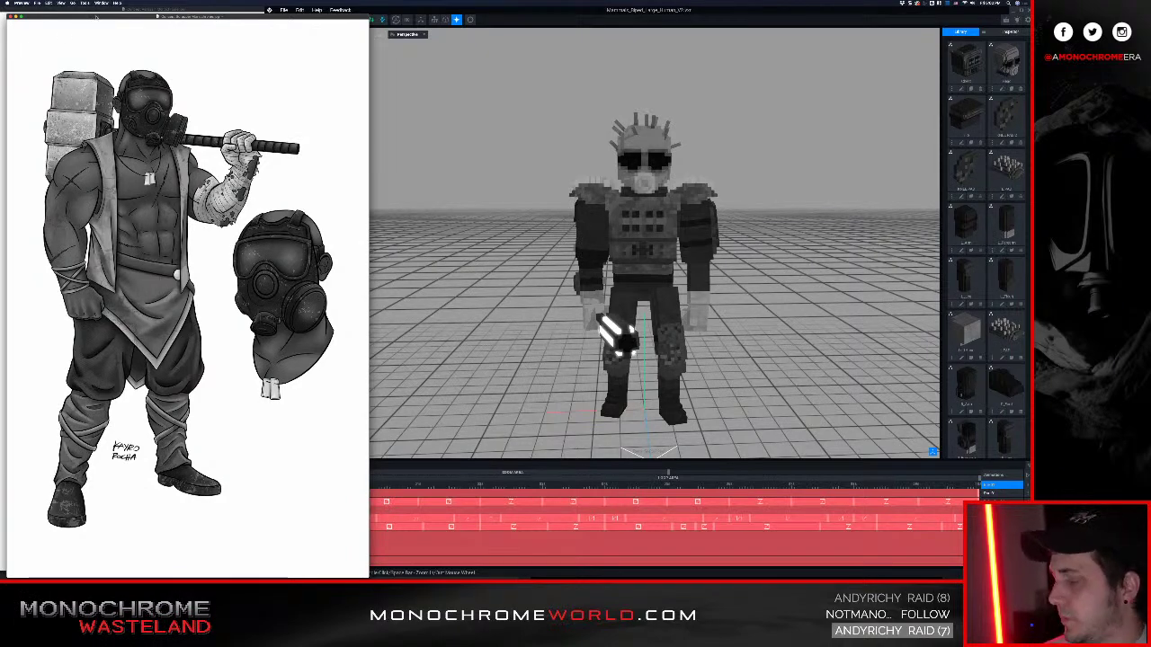
pyautogui.press('super+w')
pyautogui.press('super+w')
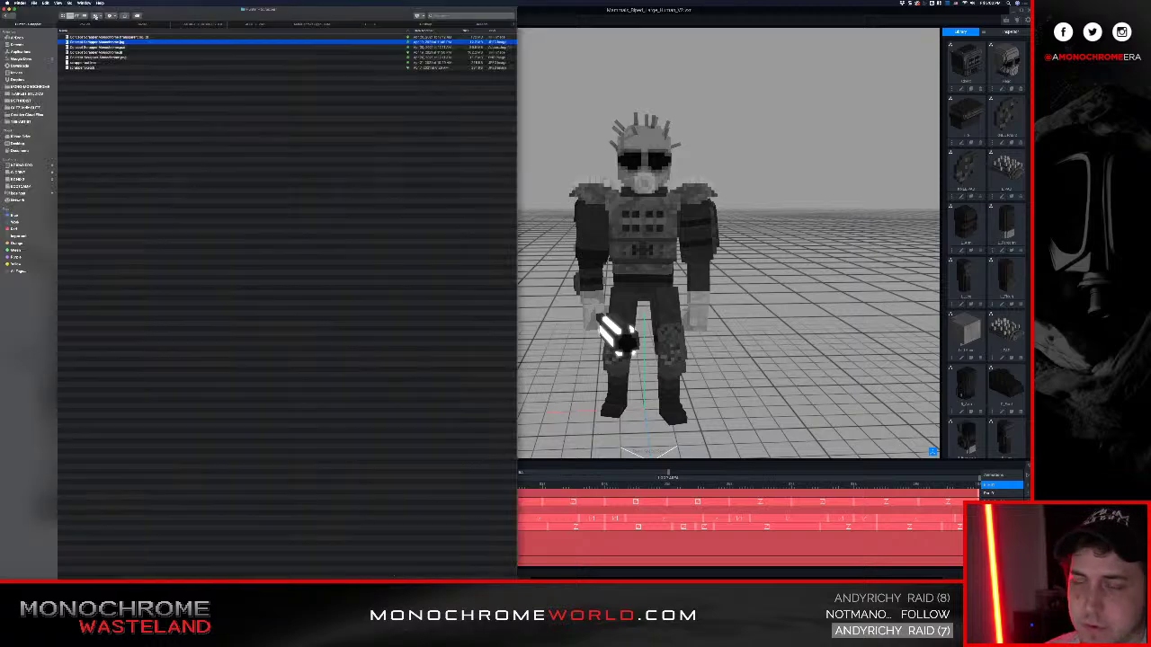
pyautogui.click(5, 16)
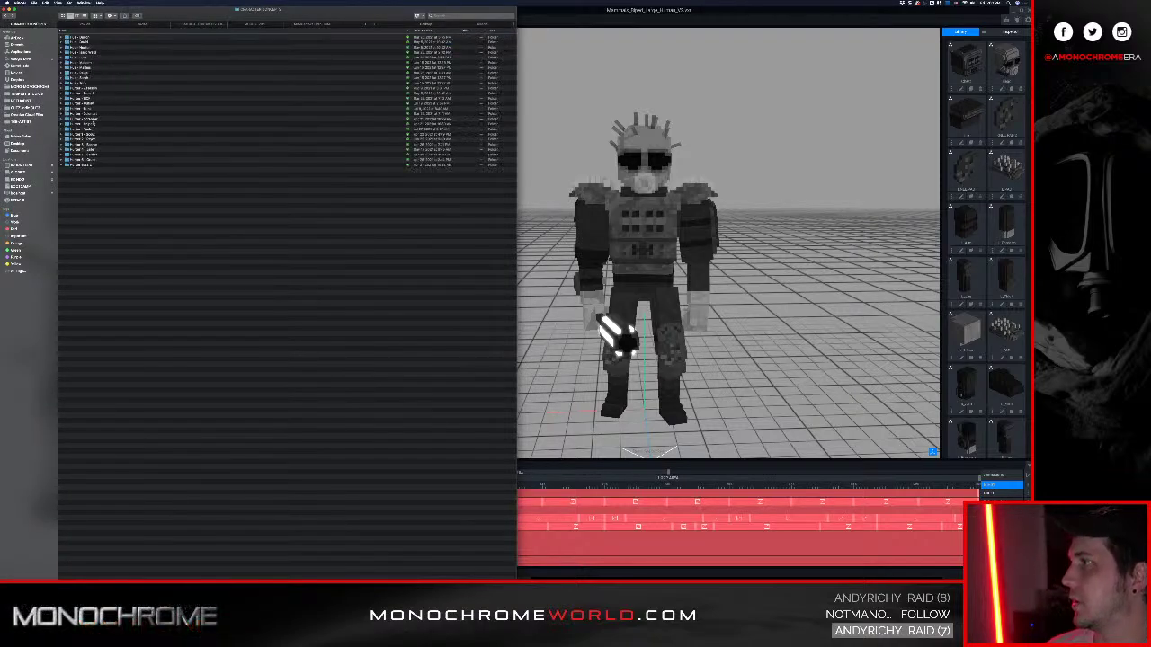
pyautogui.doubleClick(93, 124)
pyautogui.doubleClick(106, 42)
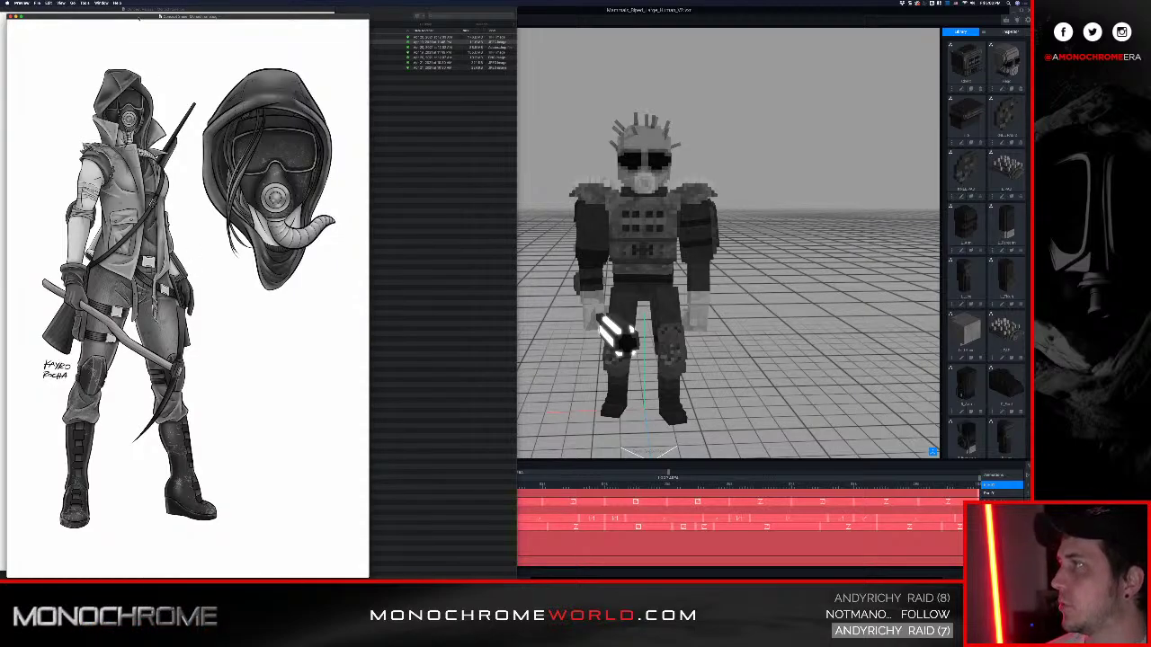
pyautogui.moveTo(139, 16); pyautogui.dragTo(260, 35)
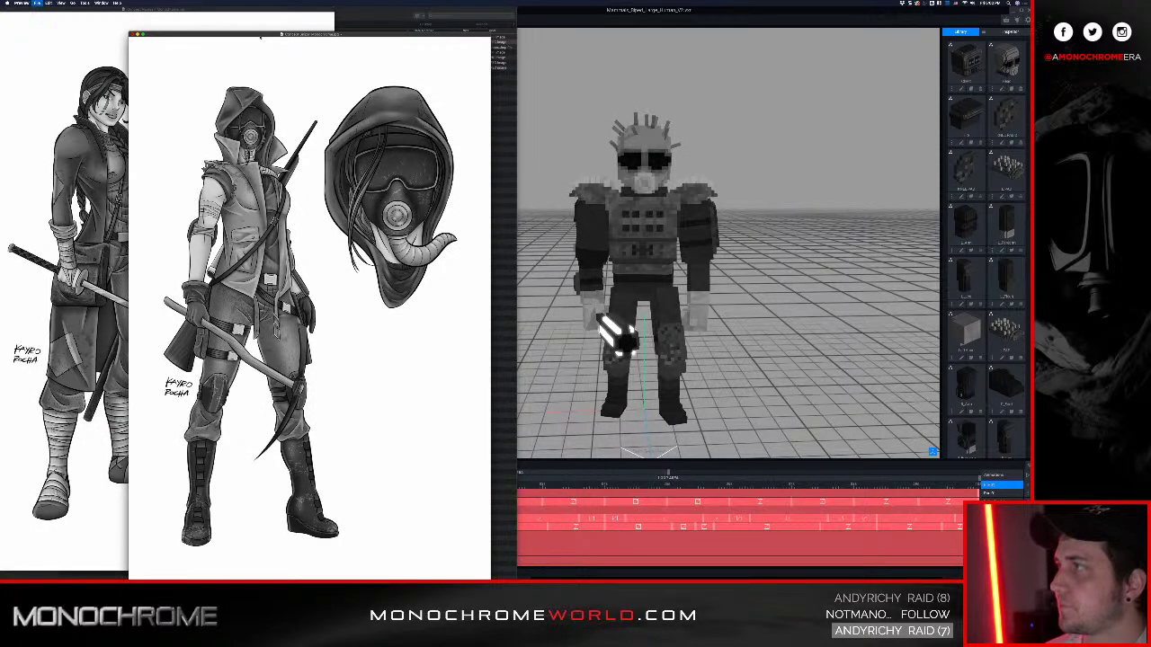
# Close the archer's drawing and open the drawing of the masked spear-bearer with upright hair from its character folder
pyautogui.press('super+w')
pyautogui.press('super+w')
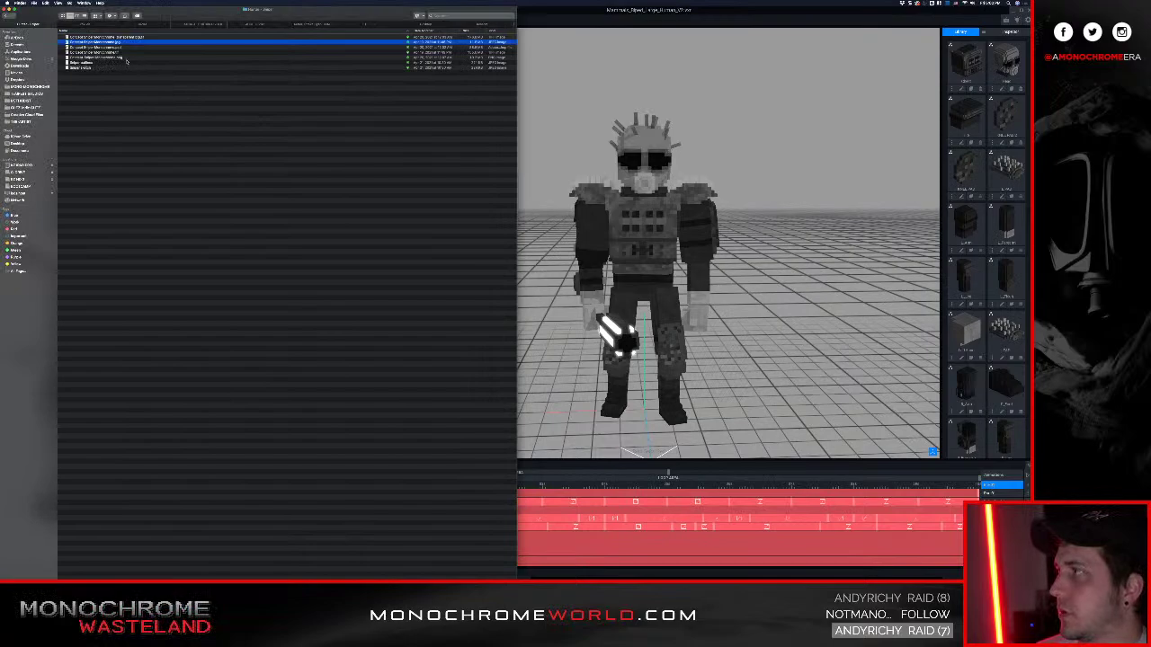
pyautogui.click(6, 16)
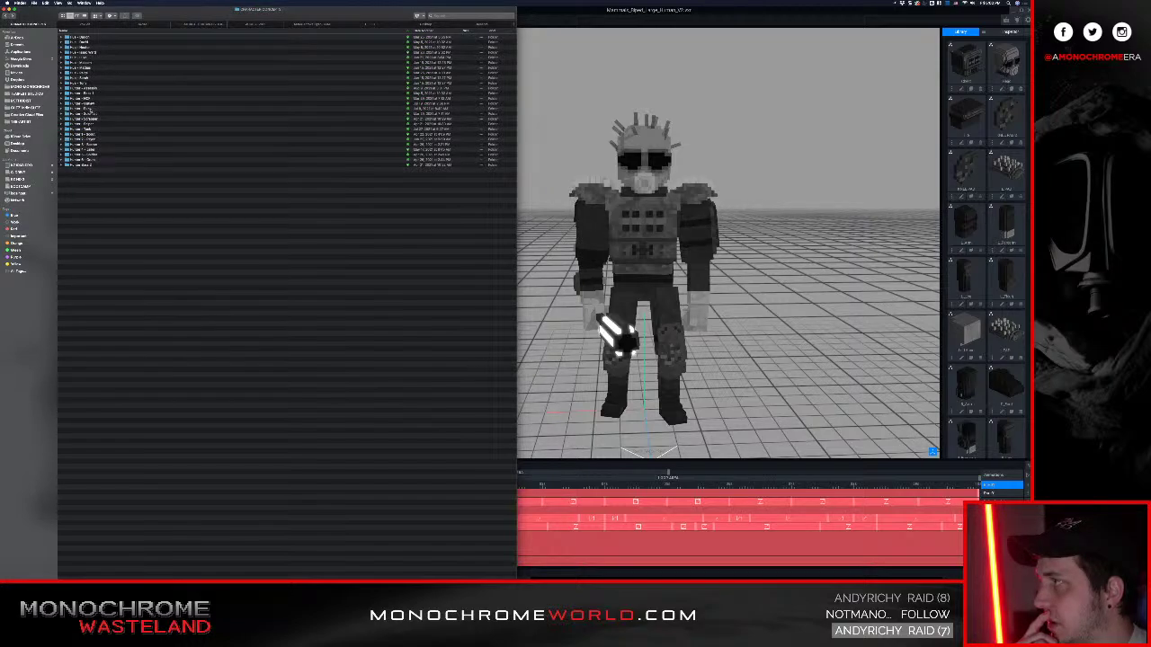
pyautogui.doubleClick(89, 93)
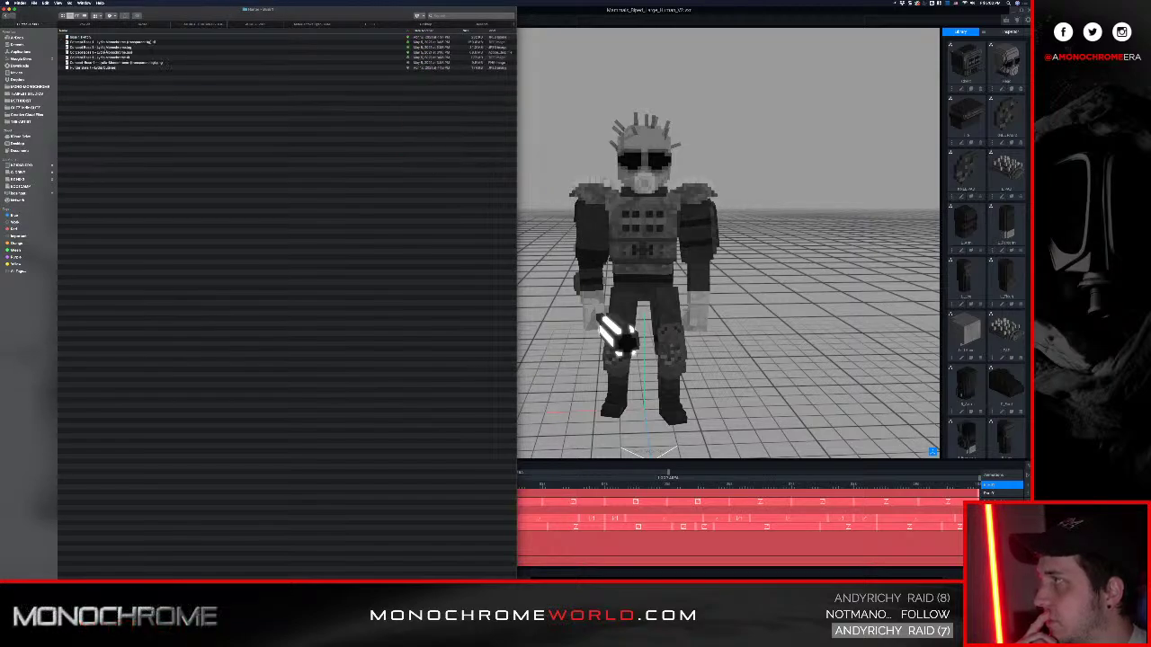
pyautogui.doubleClick(114, 47)
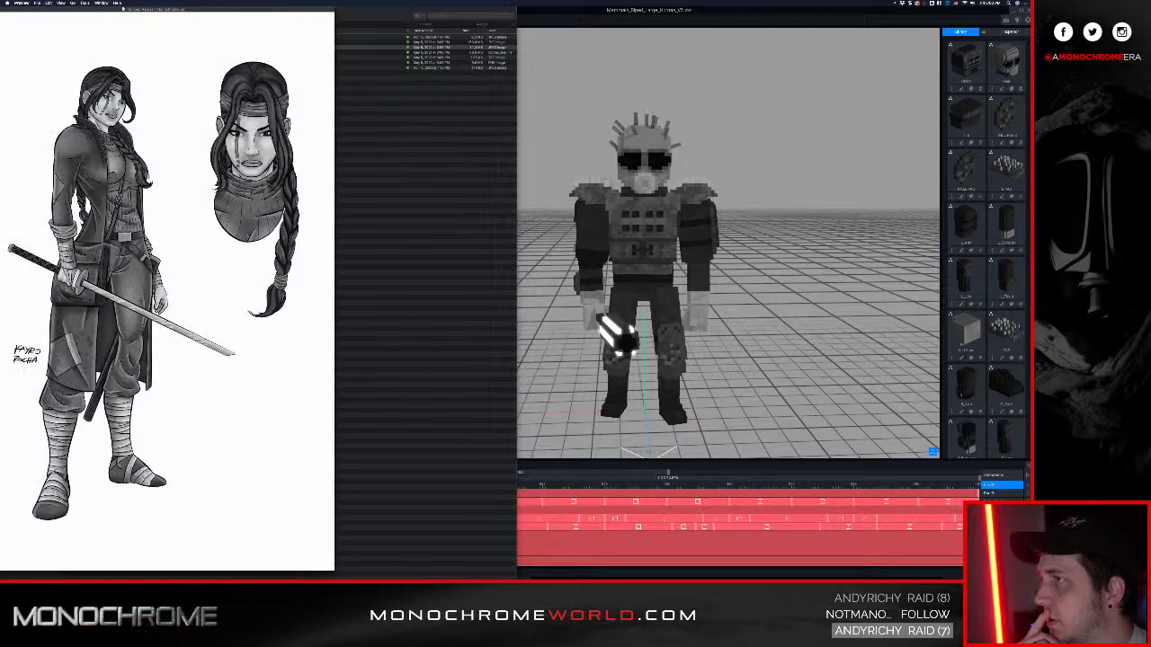
pyautogui.press('Down')
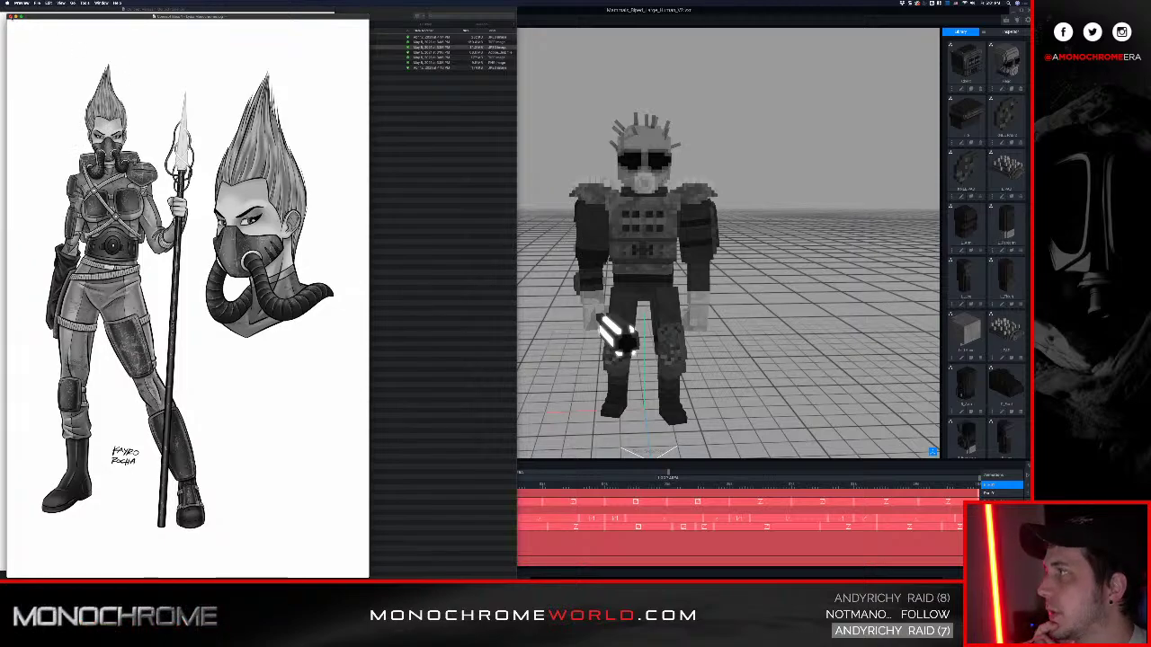
# Close the spear-bearer's drawing and open the drawing of the helmeted, armoured swordsman from its character folder
pyautogui.press('super+w')
pyautogui.press('space')
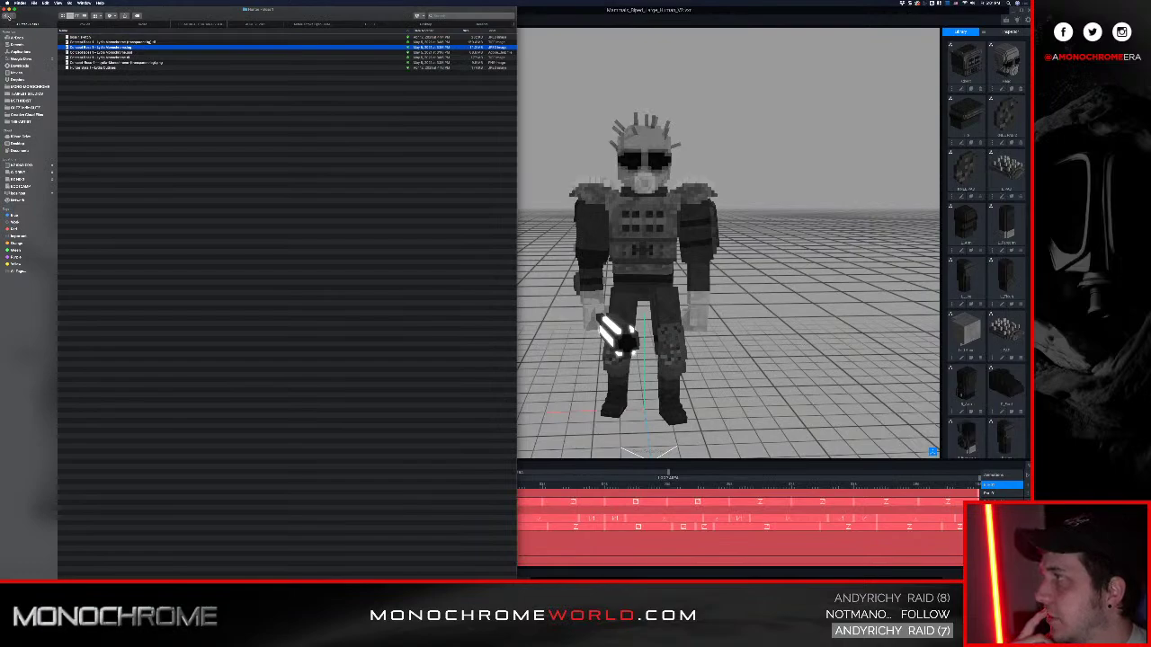
pyautogui.click(8, 16)
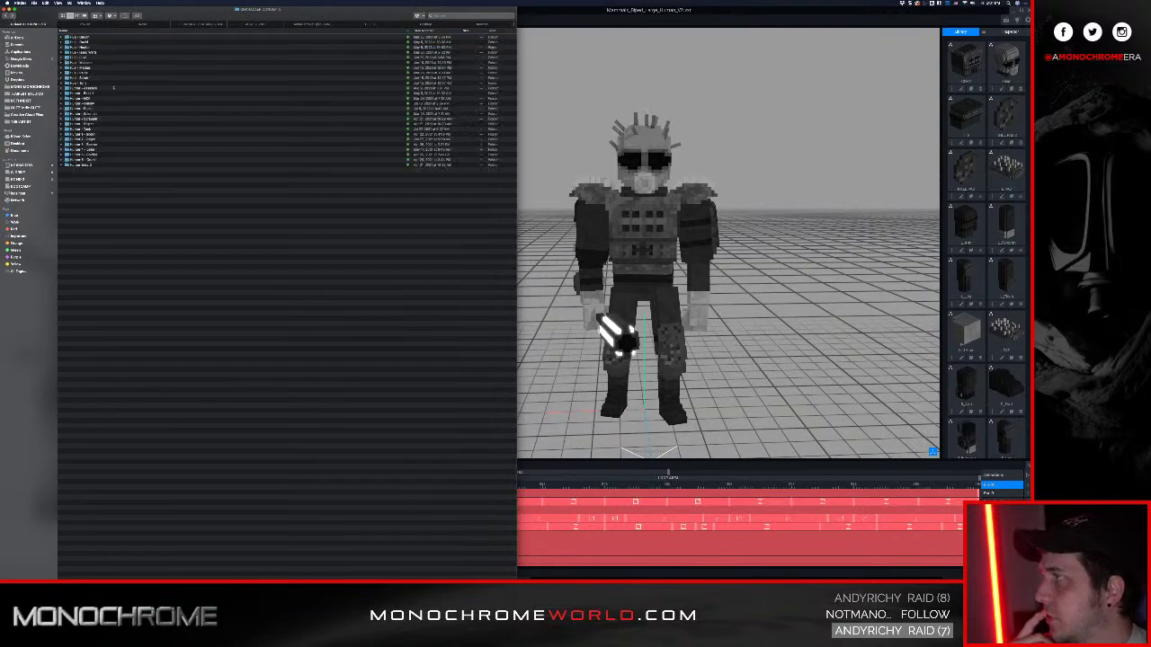
pyautogui.doubleClick(102, 161)
pyautogui.press('space')
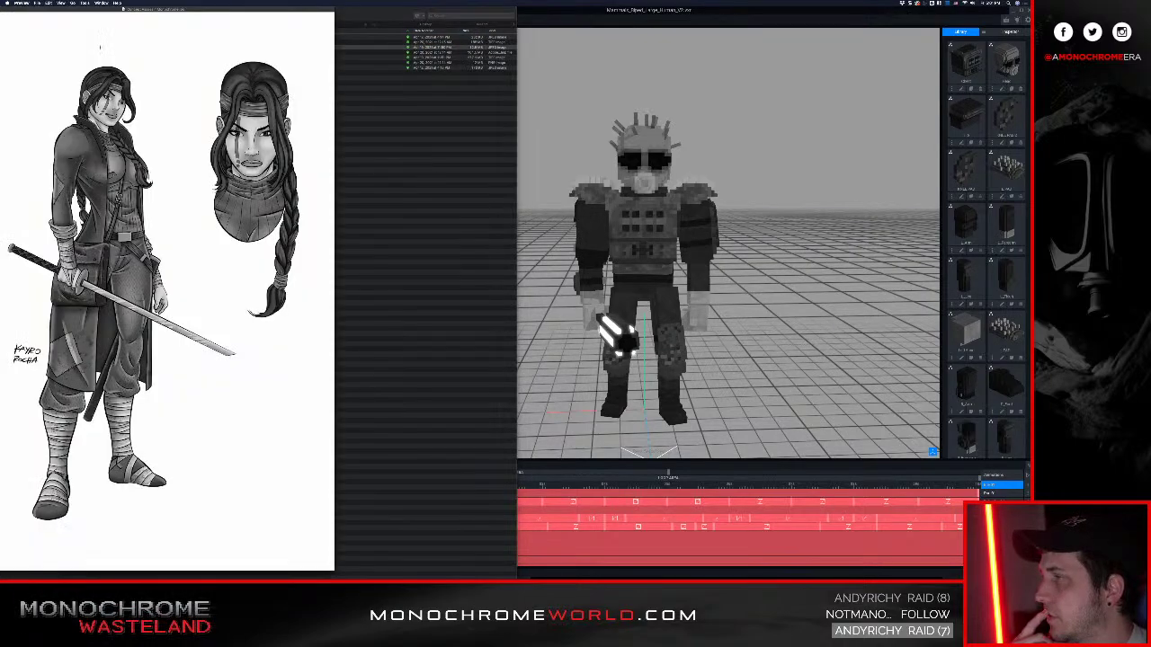
pyautogui.press('Down')
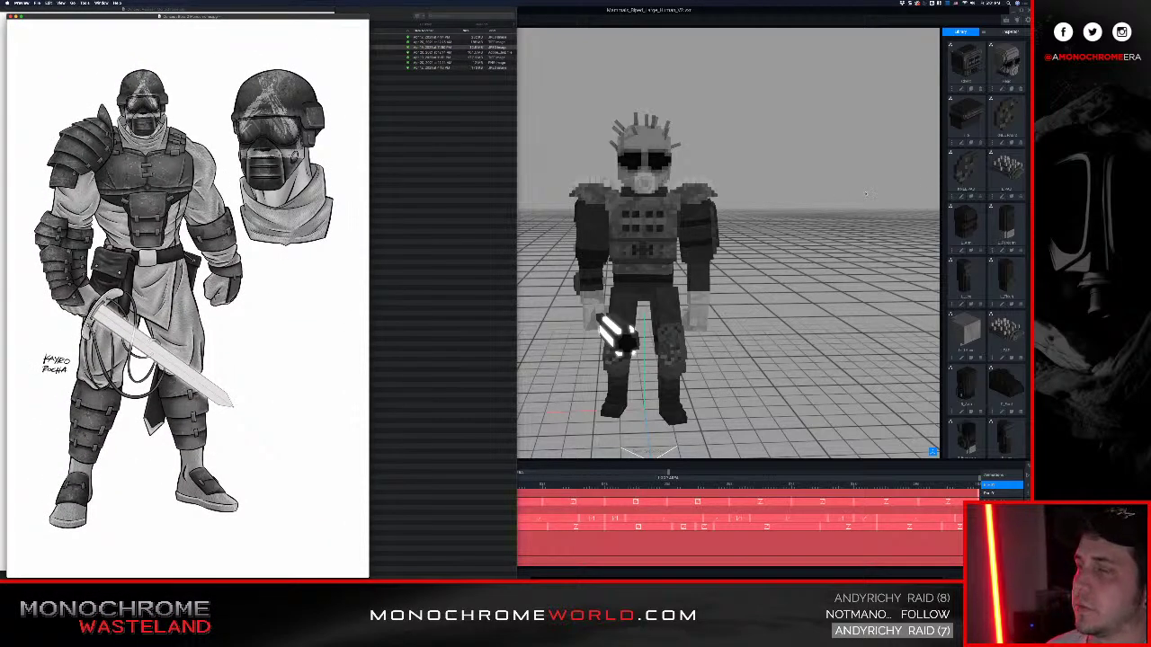
# Compare the armoured swordsman's drawing with the spiked-head voxel character, and close the drawing
pyautogui.click(774, 196)
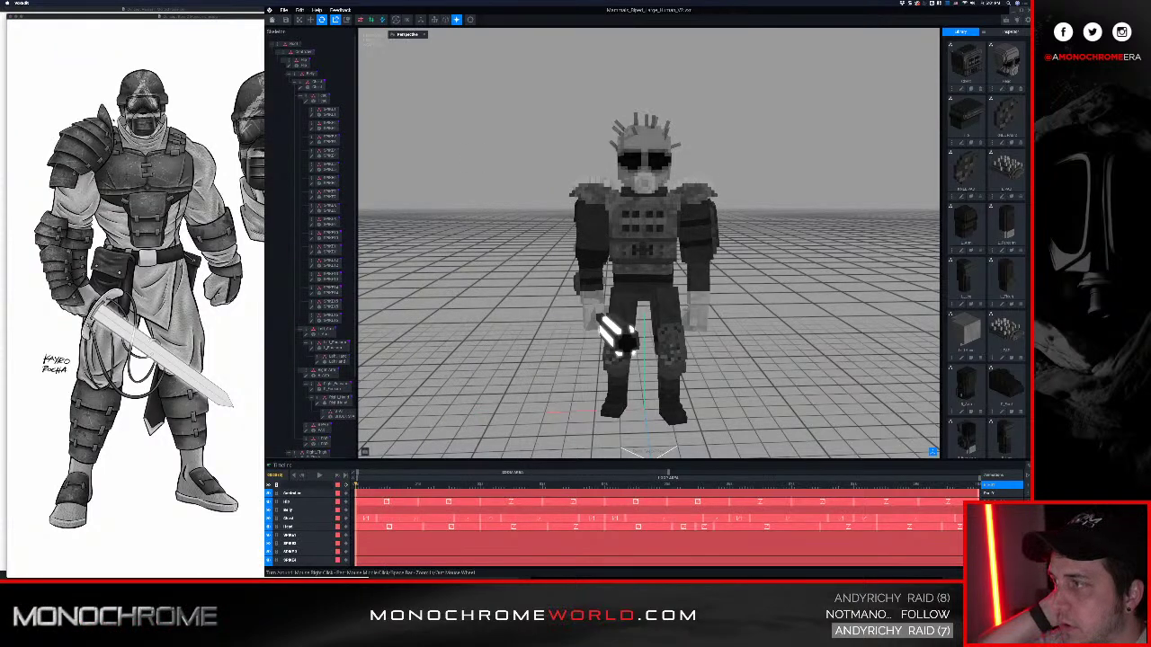
pyautogui.click(144, 225)
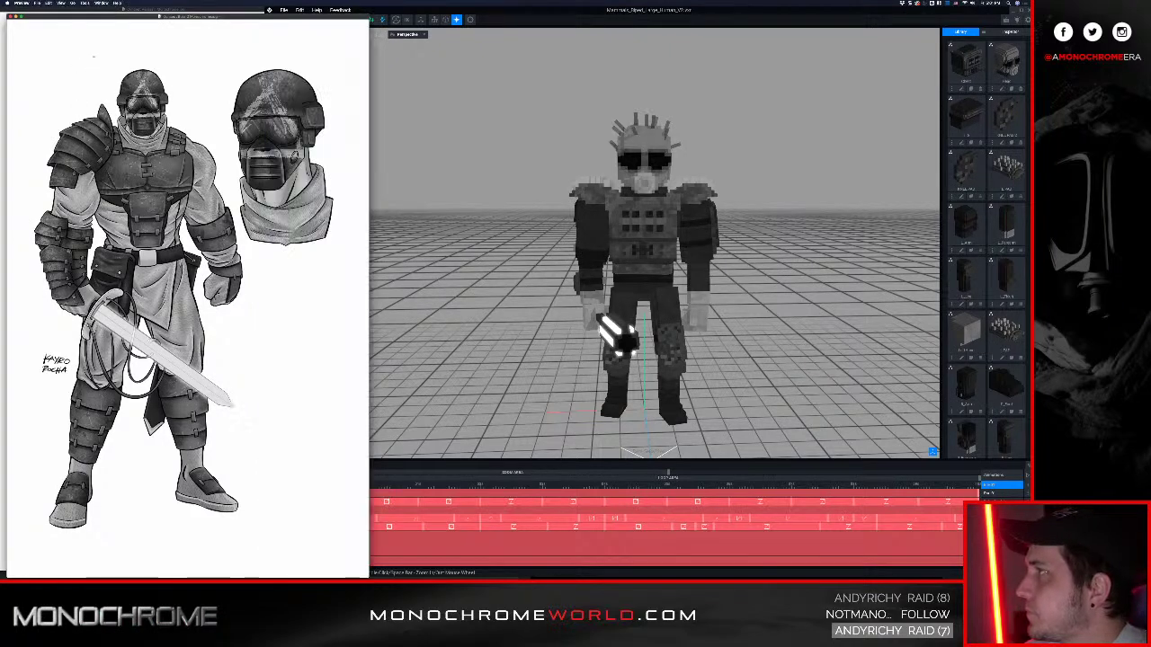
pyautogui.press('super+w')
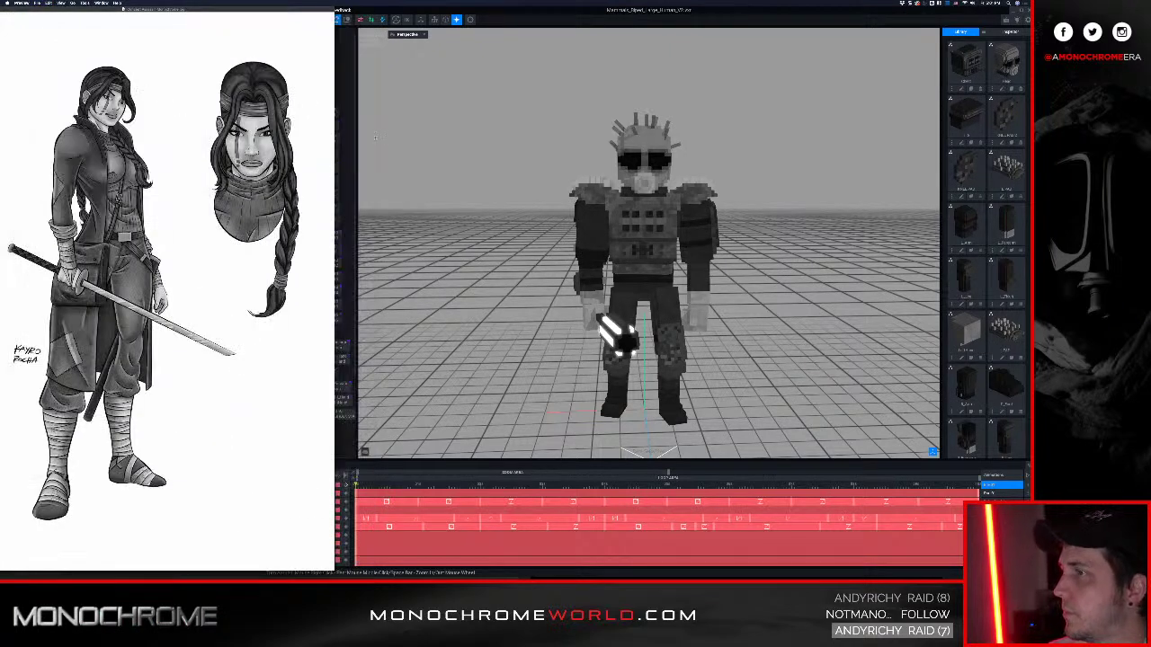
# Leave the large human model in VoxEdit and reopen the swordswoman's Avatar_V2 file from the recent files
pyautogui.click(419, 138)
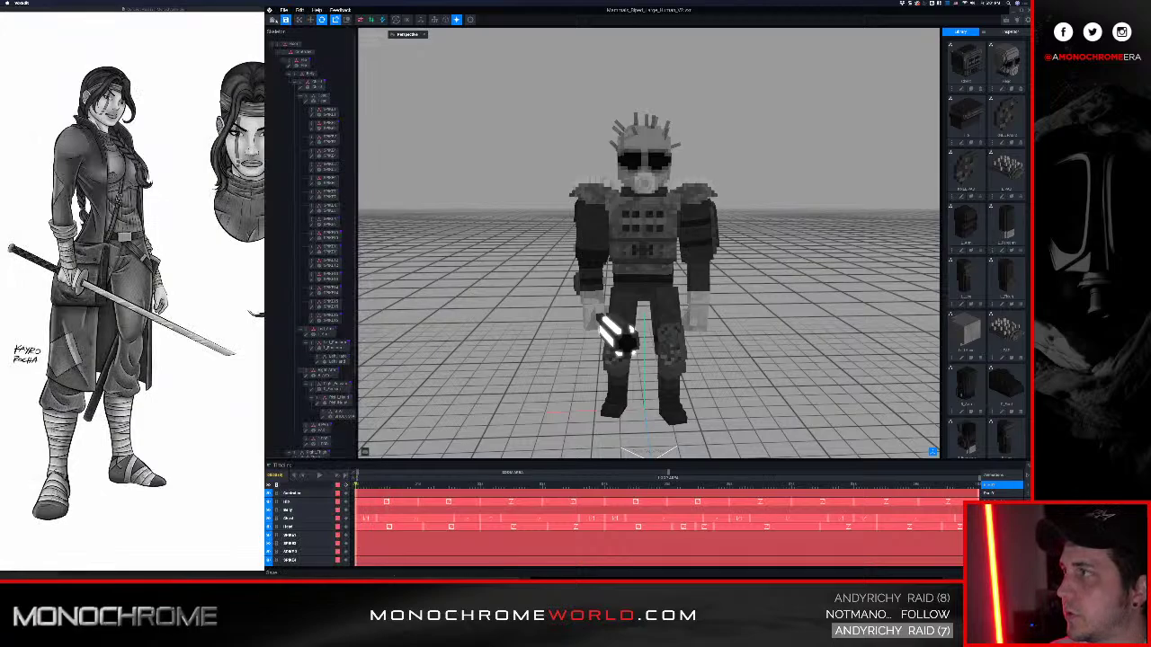
pyautogui.click(286, 20)
pyautogui.click(604, 176)
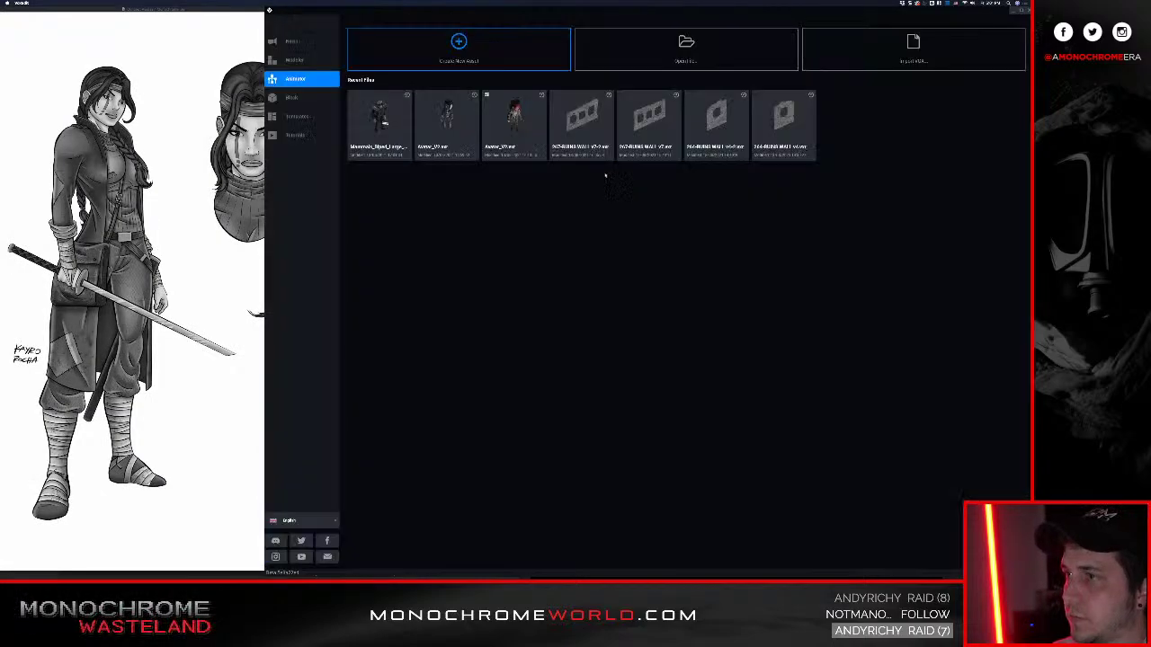
pyautogui.click(460, 124)
# Examine the reopened swordswoman from above and from the front, up close and at full height, against her reference drawing
pyautogui.moveTo(635, 181); pyautogui.dragTo(631, 225, button='middle')
pyautogui.scroll(5, 631, 224)
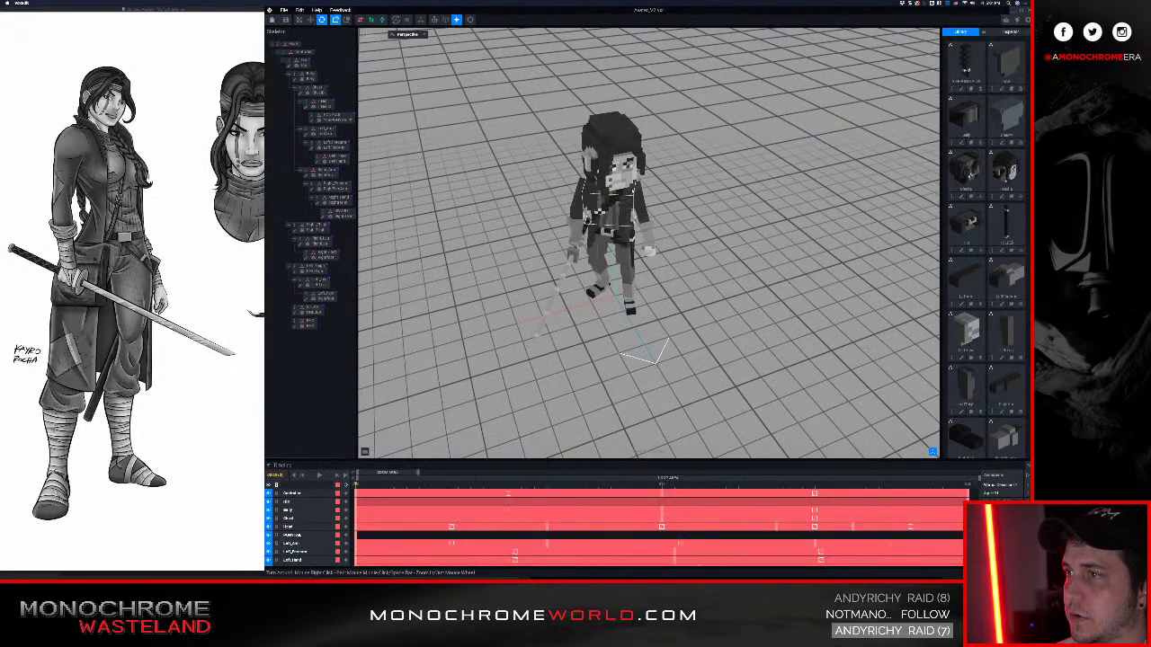
pyautogui.moveTo(737, 261); pyautogui.dragTo(631, 189, button='right')
pyautogui.scroll(5, 631, 189)
pyautogui.moveTo(663, 142); pyautogui.dragTo(624, 62, button='right')
pyautogui.moveTo(641, 106); pyautogui.dragTo(605, 214, button='right')
pyautogui.scroll(-2, 624, 211)
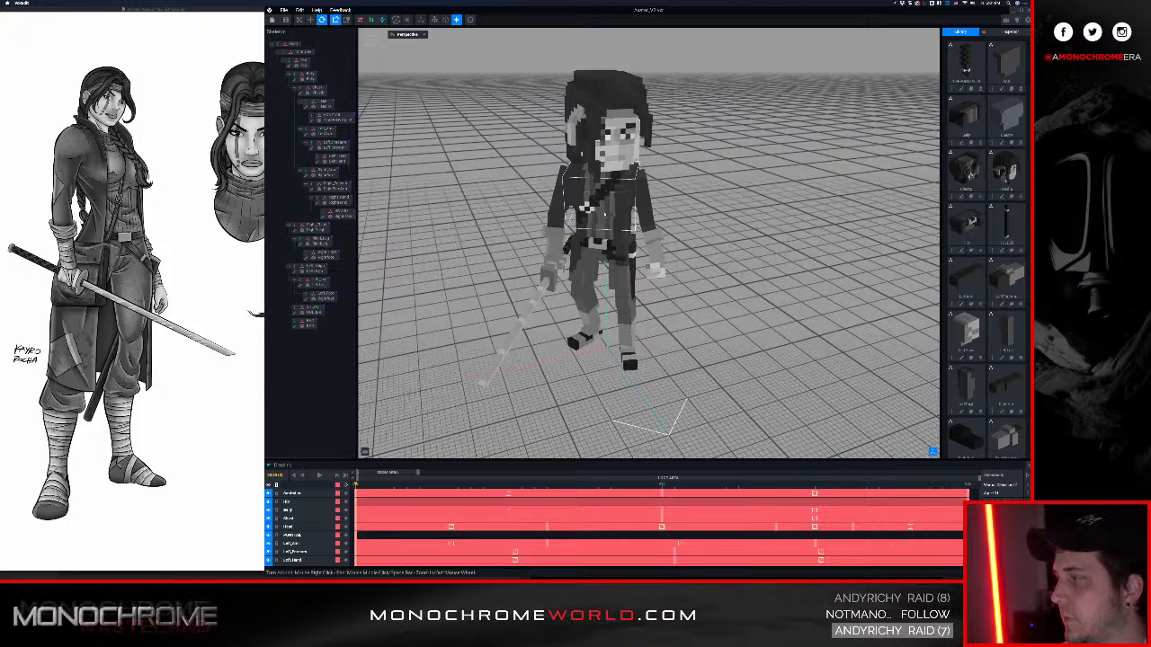
pyautogui.scroll(-3, 608, 214)
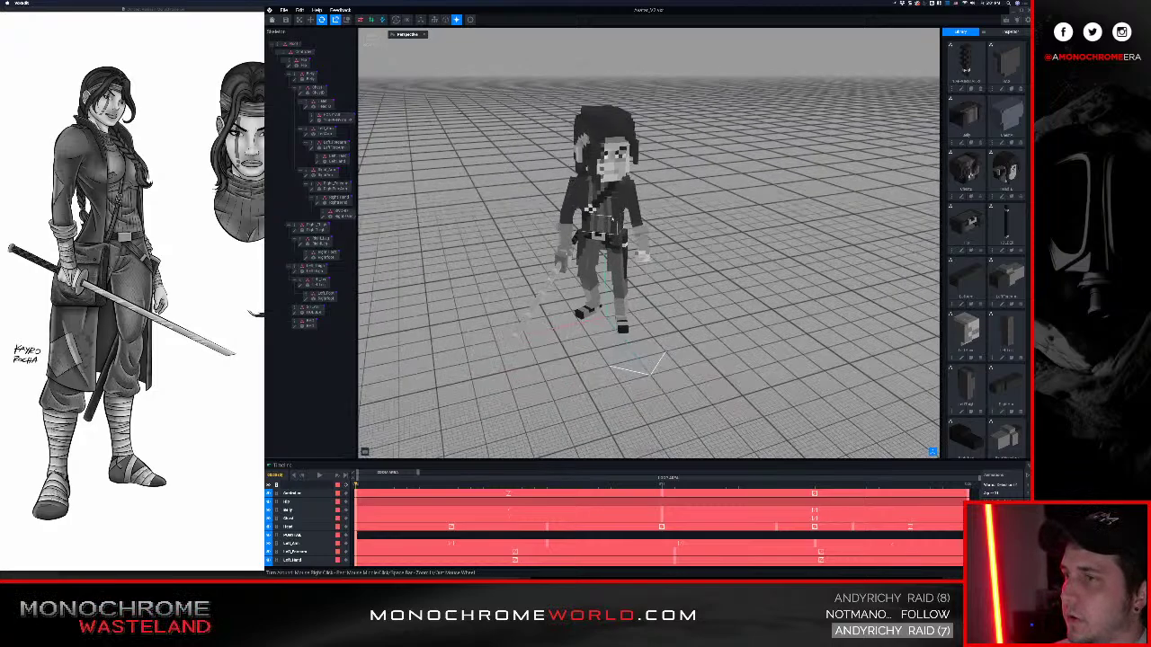
pyautogui.moveTo(608, 214); pyautogui.dragTo(615, 185, button='right')
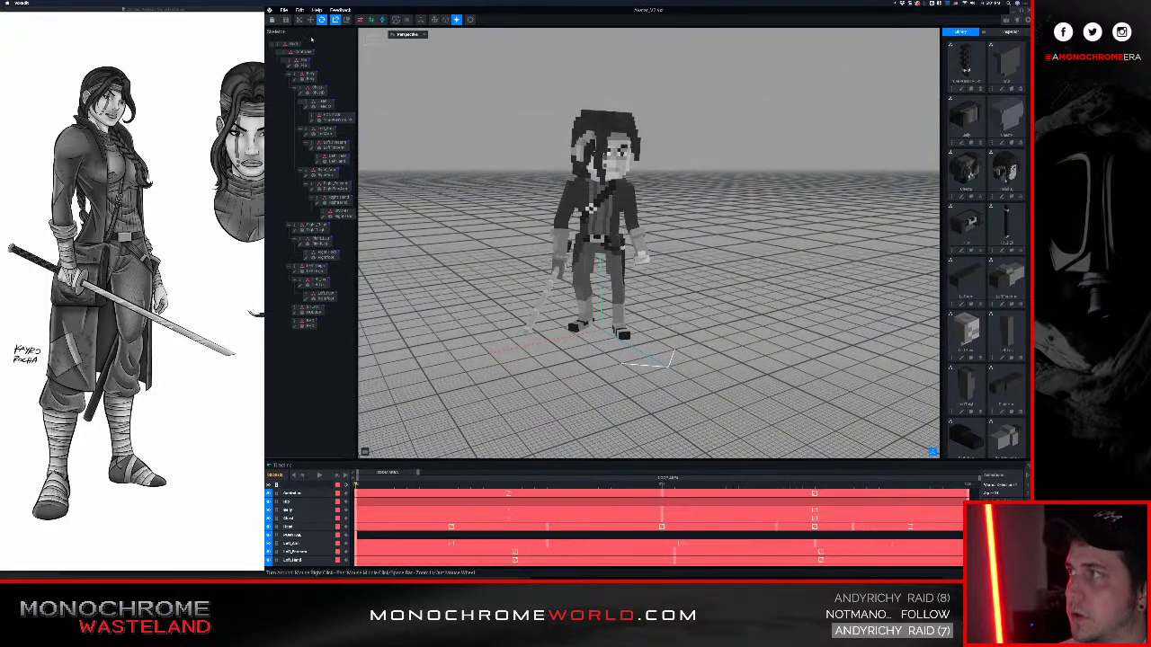